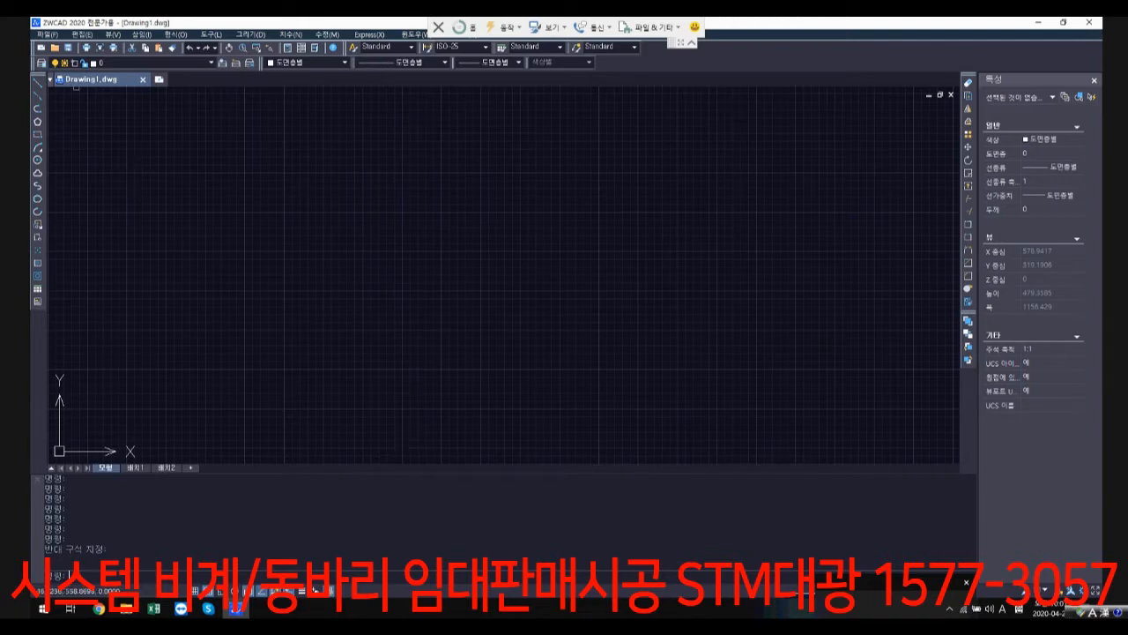
Step: Try to open the drawing whose file name ends in 0128-1.dwg from the desktop
{"action": "left_click", "coordinate": [48, 34]}
{"action": "left_click", "coordinate": [60, 61]}
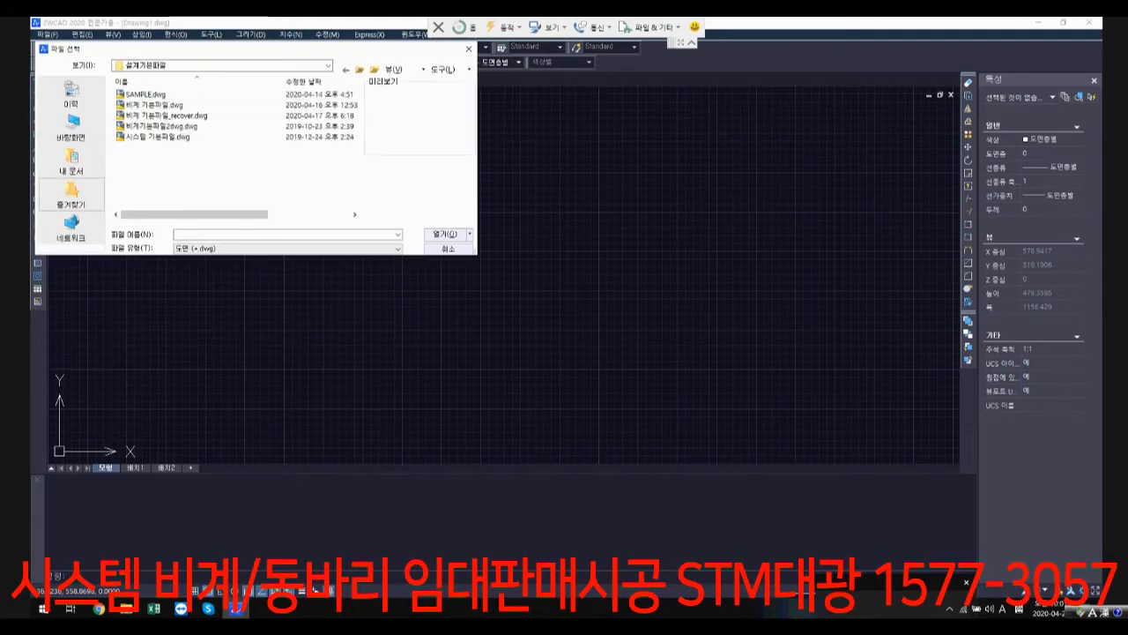
{"action": "left_click", "coordinate": [72, 127]}
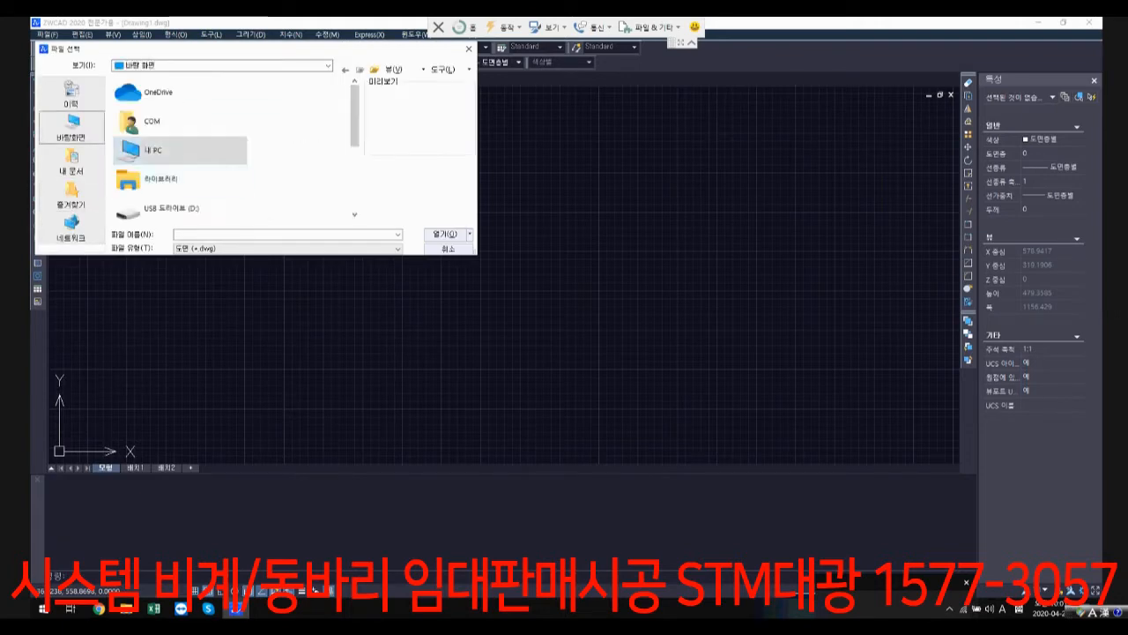
{"action": "scroll", "coordinate": [233, 150], "scroll_direction": "down", "scroll_amount": 5}
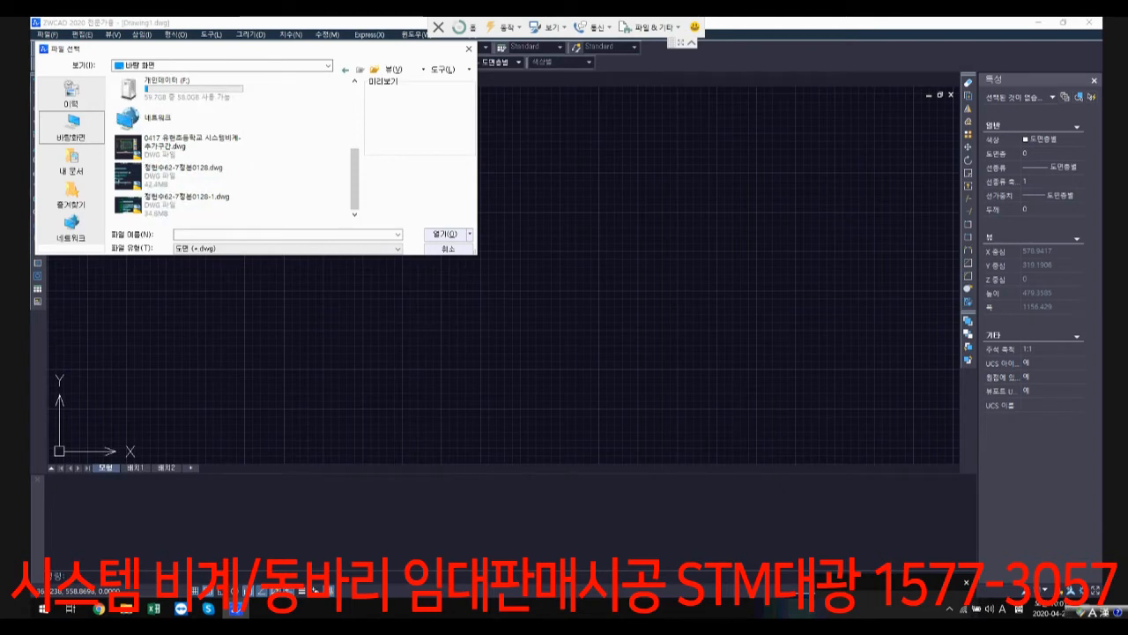
{"action": "left_click", "coordinate": [189, 204]}
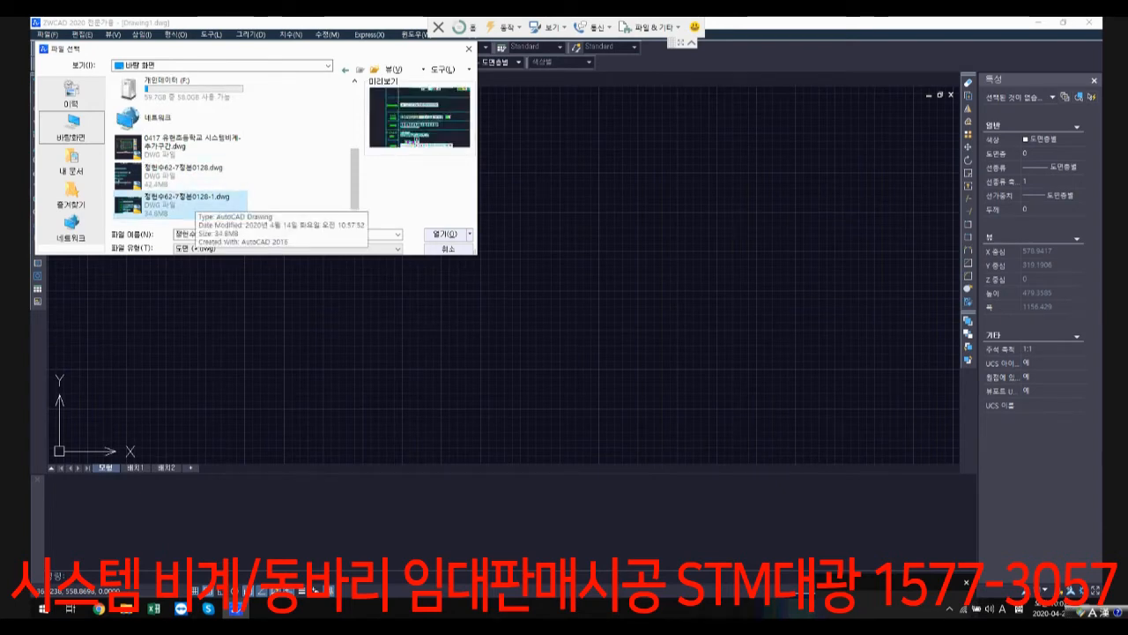
{"action": "double_click", "coordinate": [189, 205]}
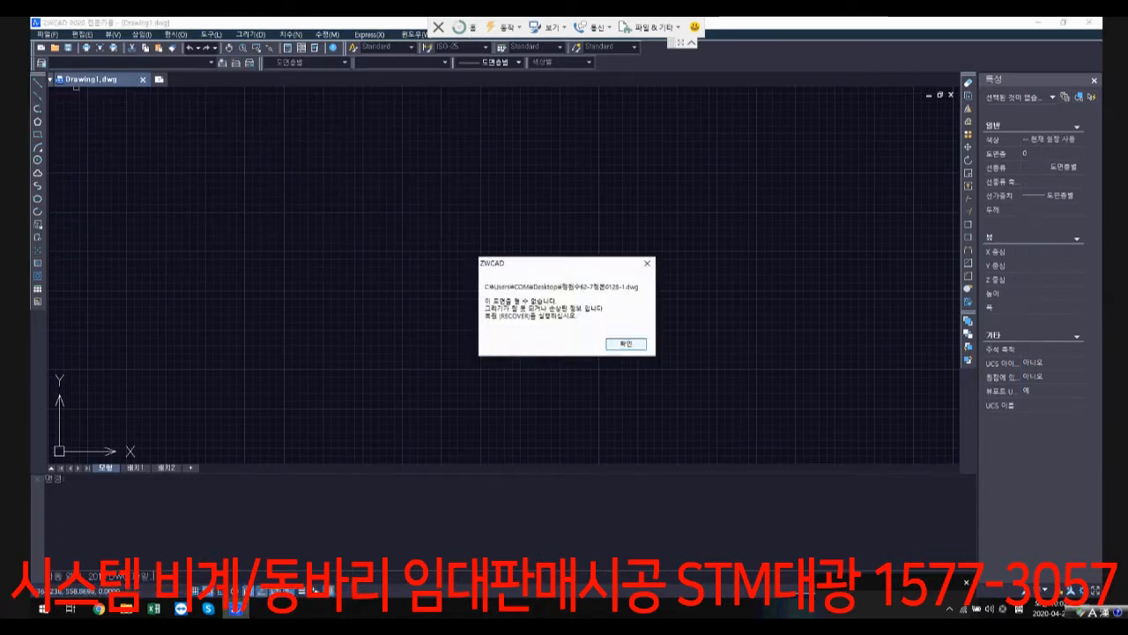
{"action": "left_click", "coordinate": [625, 344]}
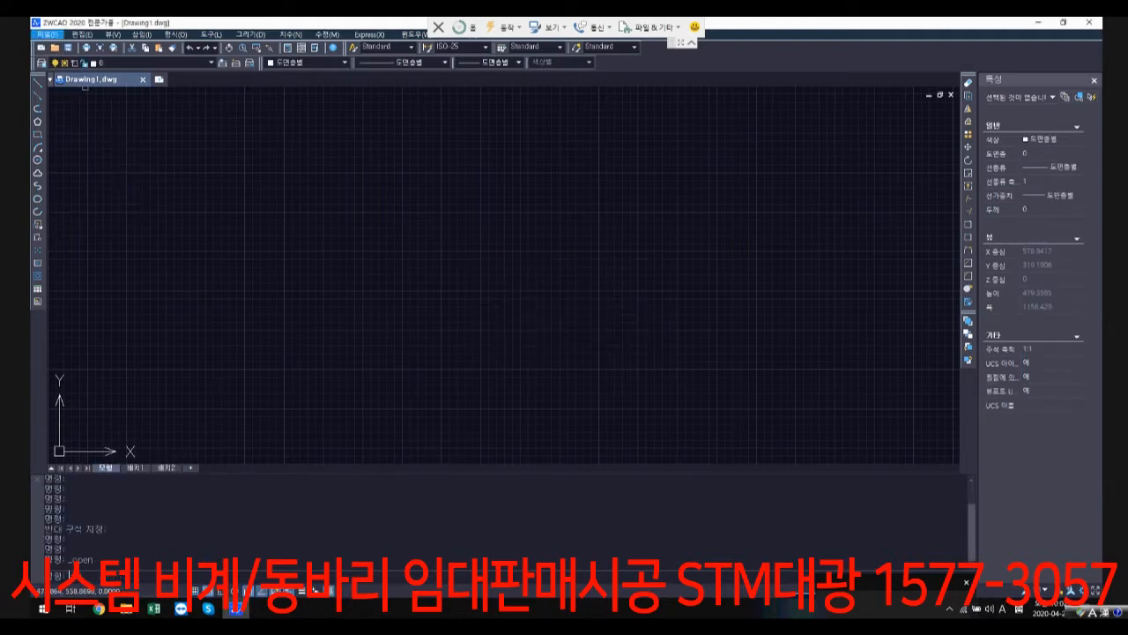
Step: Open the drawing whose file name ends in 0128.dwg from the desktop
{"action": "left_click", "coordinate": [47, 34]}
{"action": "left_click", "coordinate": [66, 60]}
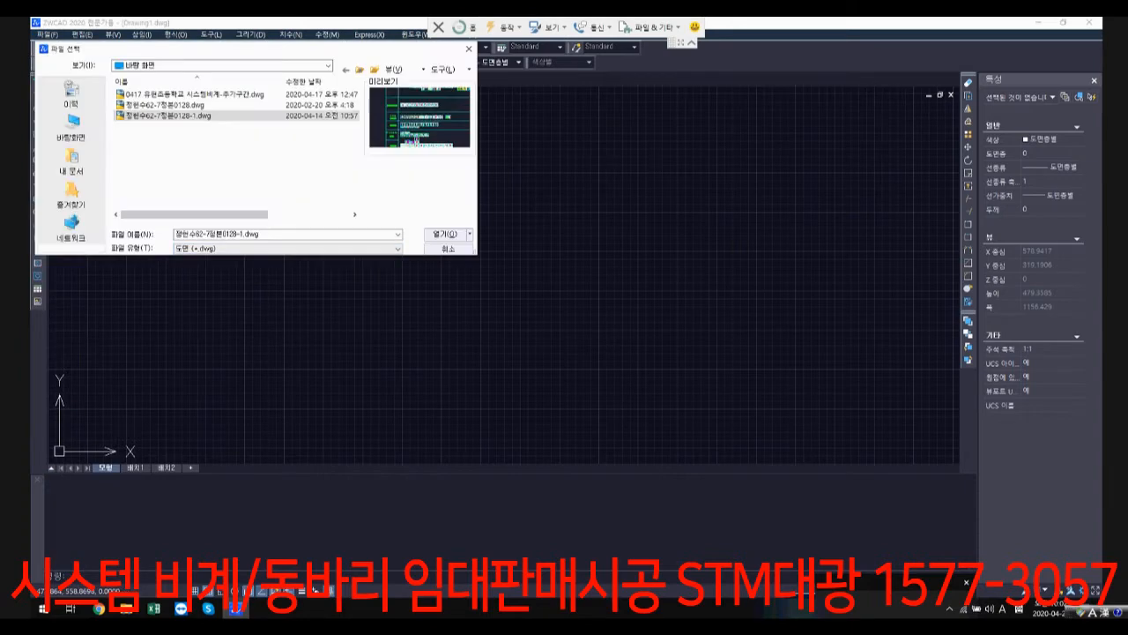
{"action": "double_click", "coordinate": [165, 105]}
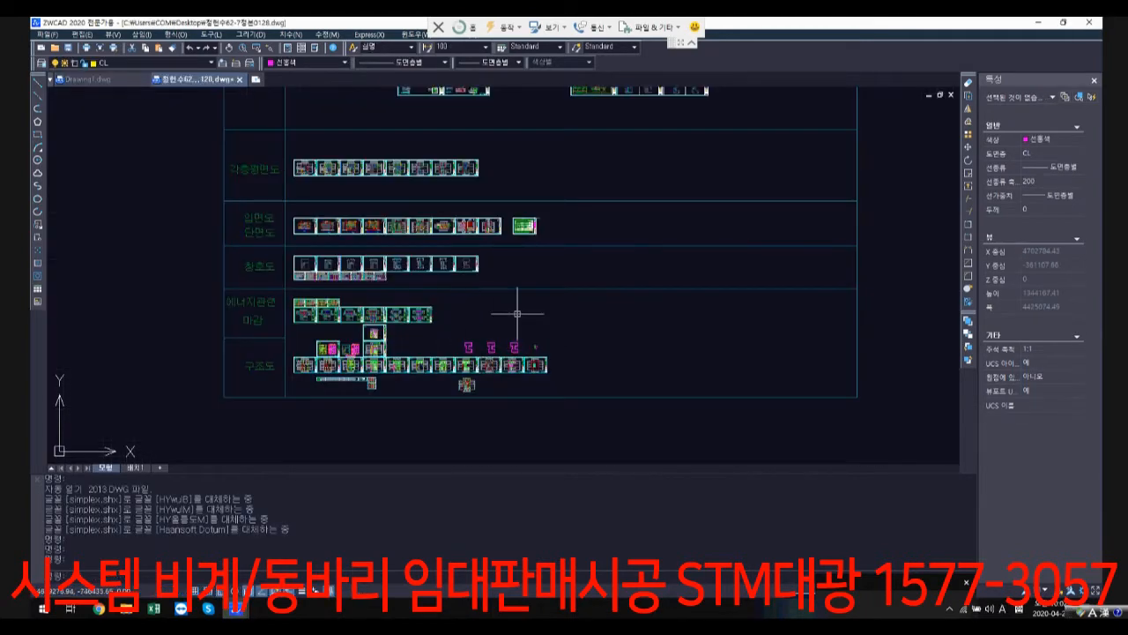
Step: Look through the elevation and section row (입면도, 단면도) of the sheet index to find the building section drawings
{"action": "scroll", "coordinate": [518, 314], "scroll_direction": "down", "scroll_amount": 3}
{"action": "scroll", "coordinate": [388, 353], "scroll_direction": "up", "scroll_amount": 8}
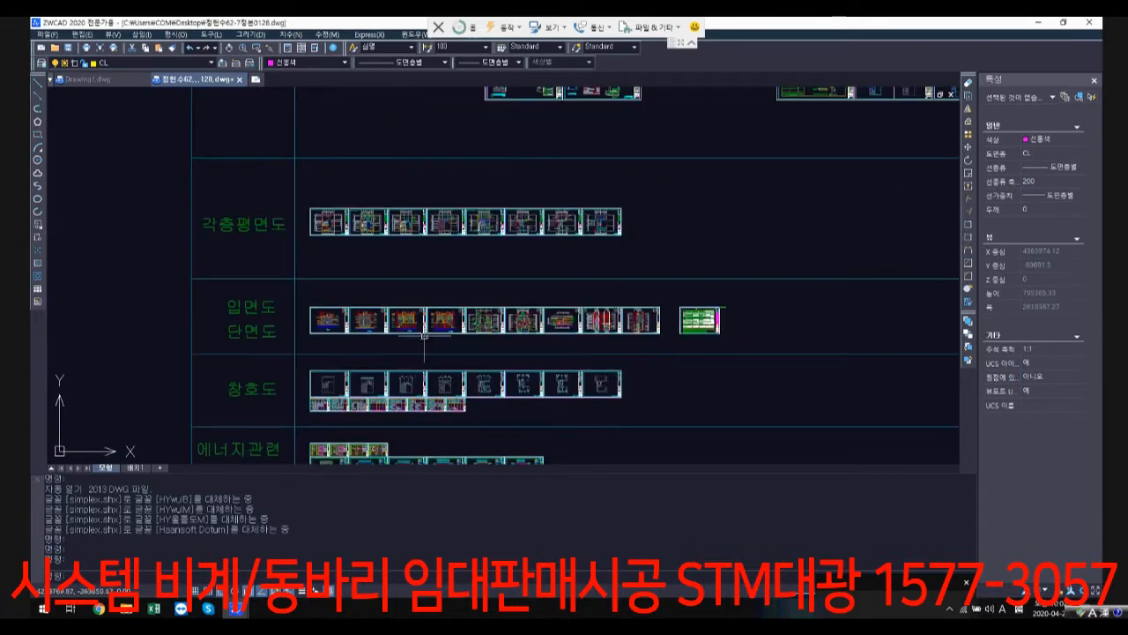
{"action": "scroll", "coordinate": [317, 284], "scroll_direction": "up", "scroll_amount": 3}
{"action": "scroll", "coordinate": [530, 346], "scroll_direction": "down", "scroll_amount": 3}
{"action": "mouse_move", "coordinate": [644, 377]}
{"action": "middle_mouse_down"}
{"action": "mouse_move", "coordinate": [500, 323]}
{"action": "mouse_move", "coordinate": [442, 315]}
{"action": "middle_mouse_up"}
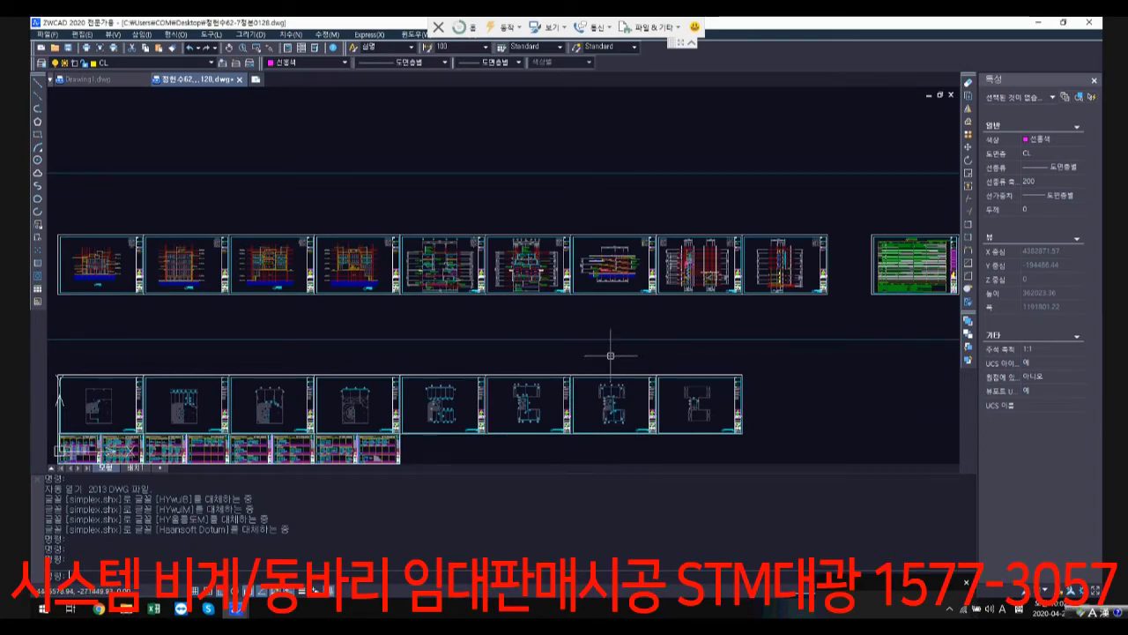
{"action": "scroll", "coordinate": [618, 257], "scroll_direction": "up", "scroll_amount": 2}
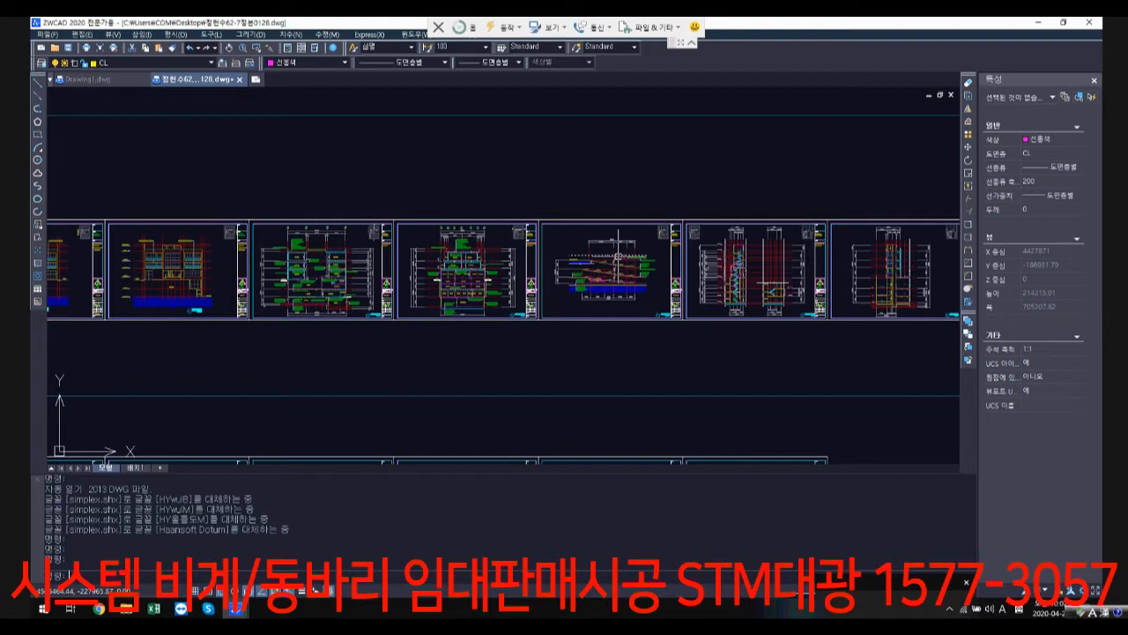
{"action": "scroll", "coordinate": [618, 255], "scroll_direction": "up", "scroll_amount": 3}
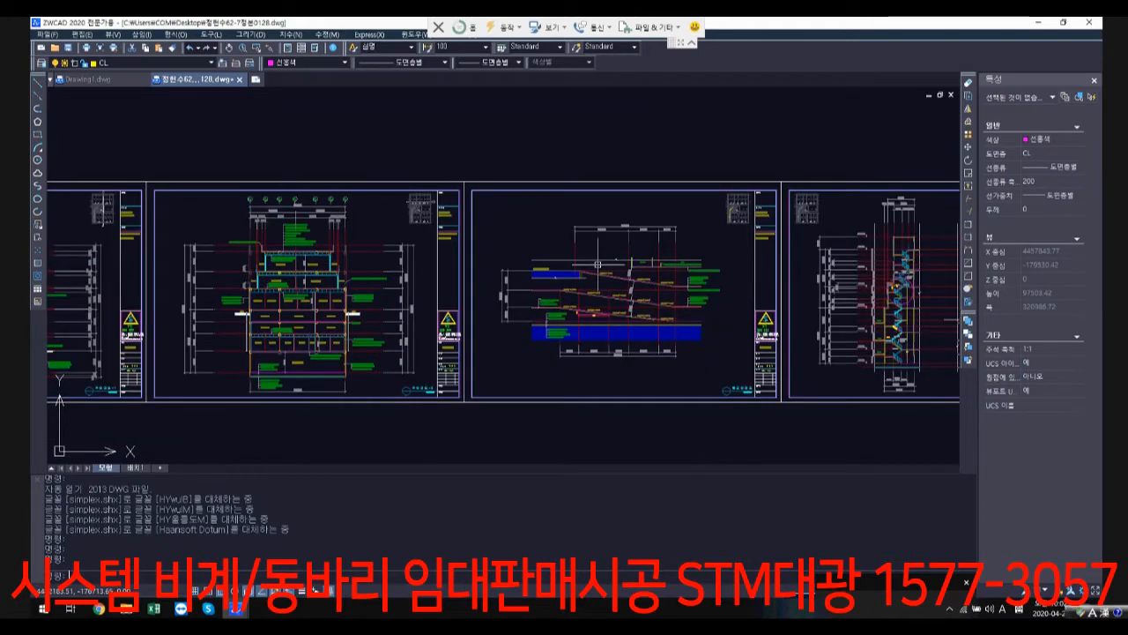
{"action": "scroll", "coordinate": [233, 300], "scroll_direction": "up", "scroll_amount": 5}
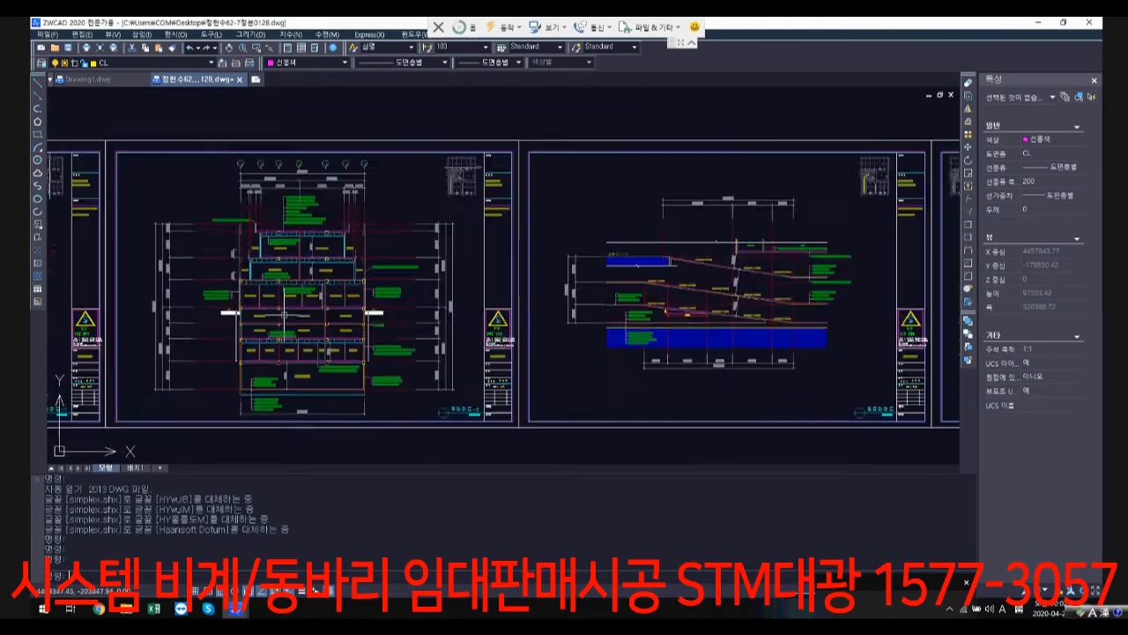
Step: Examine the storey heights and slab levels in the first building section, from the lowest basement up to the roof
{"action": "middle_click_drag", "start_coordinate": [353, 353], "coordinate": [843, 273]}
{"action": "scroll", "coordinate": [673, 290], "scroll_direction": "down", "scroll_amount": 2}
{"action": "mouse_move", "coordinate": [363, 273]}
{"action": "middle_mouse_down"}
{"action": "mouse_move", "coordinate": [632, 324]}
{"action": "mouse_move", "coordinate": [591, 346]}
{"action": "middle_mouse_up"}
{"action": "scroll", "coordinate": [632, 323], "scroll_direction": "up", "scroll_amount": 1}
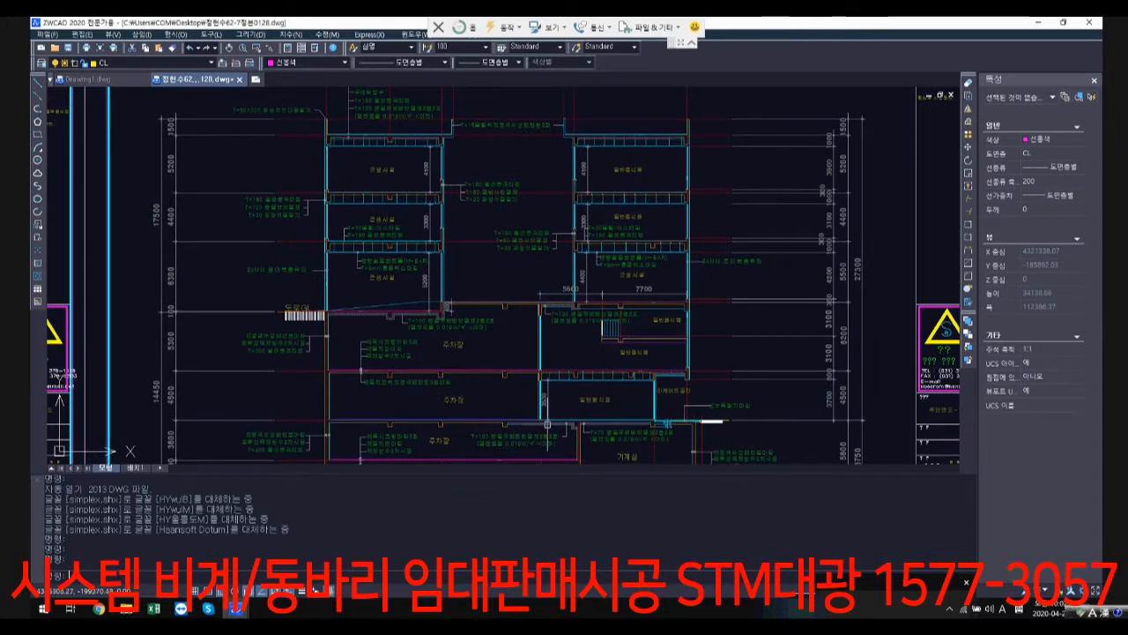
{"action": "middle_click_drag", "start_coordinate": [590, 401], "coordinate": [593, 352]}
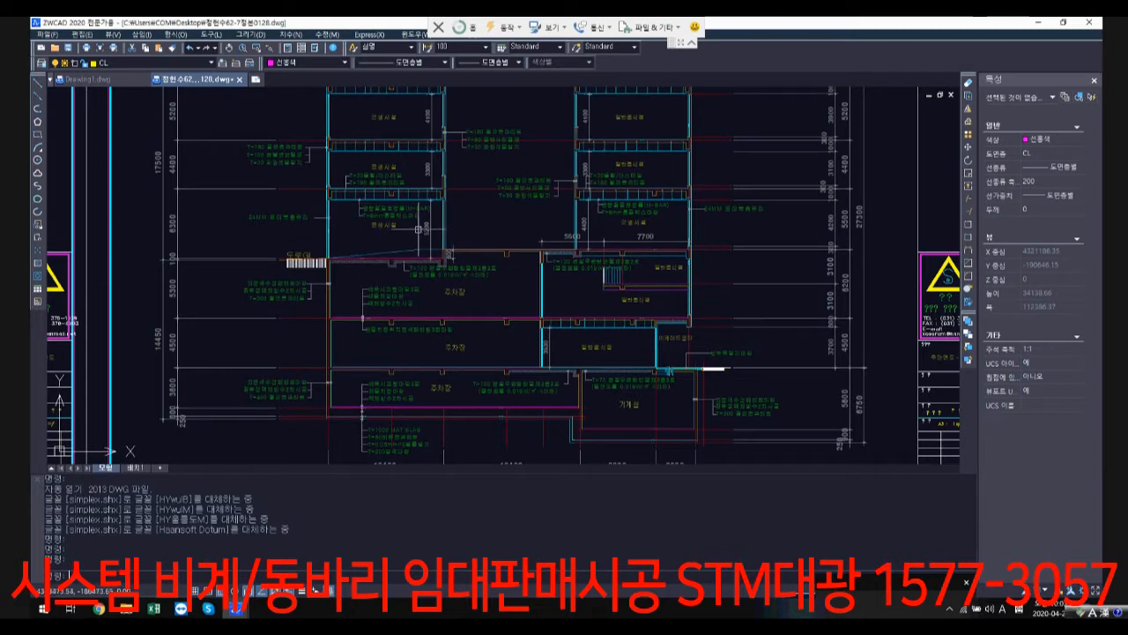
{"action": "middle_click_drag", "start_coordinate": [608, 250], "coordinate": [604, 337]}
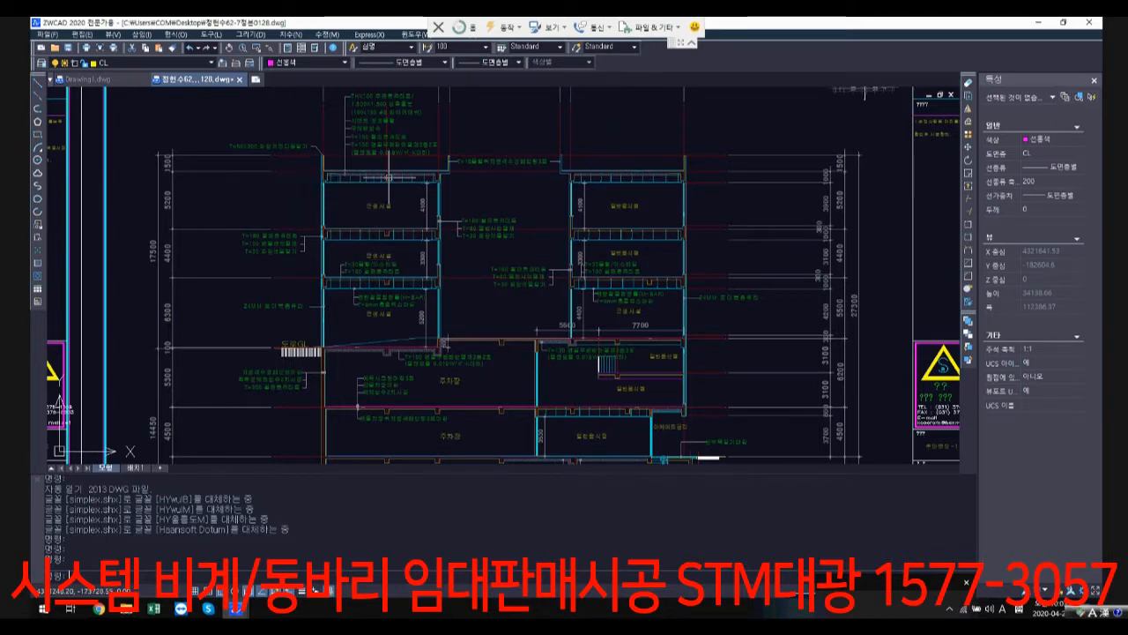
Step: Add a vertical linear dimension in the left wing's 4400 mm storey, from the upper slab's underside to the floor slab's top
{"action": "scroll", "coordinate": [339, 228], "scroll_direction": "up", "scroll_amount": 5}
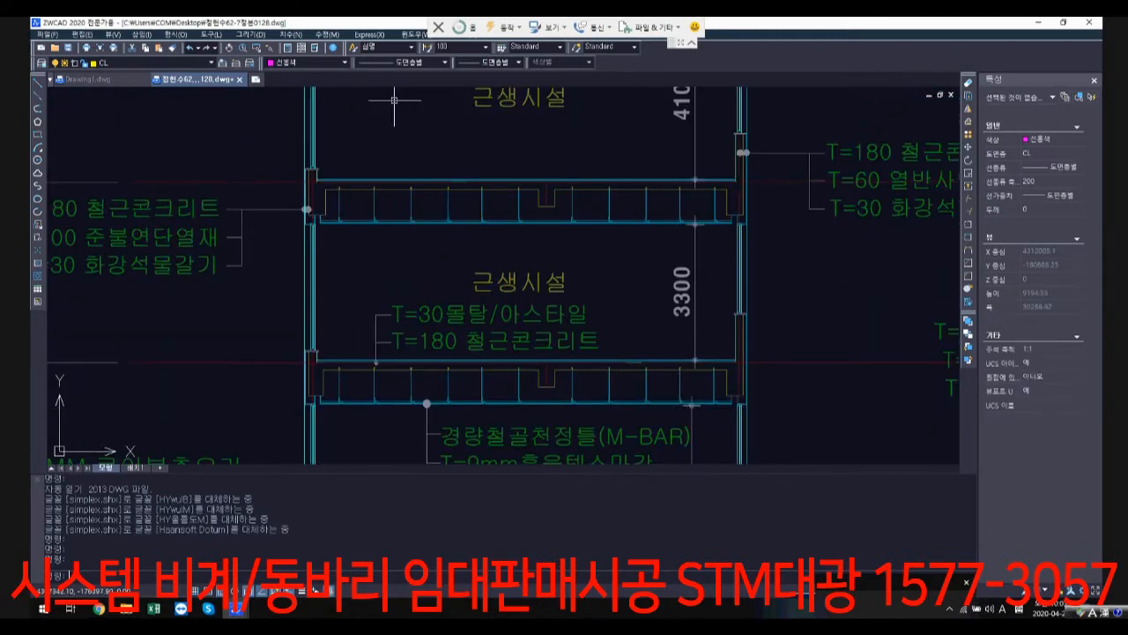
{"action": "left_click", "coordinate": [290, 35]}
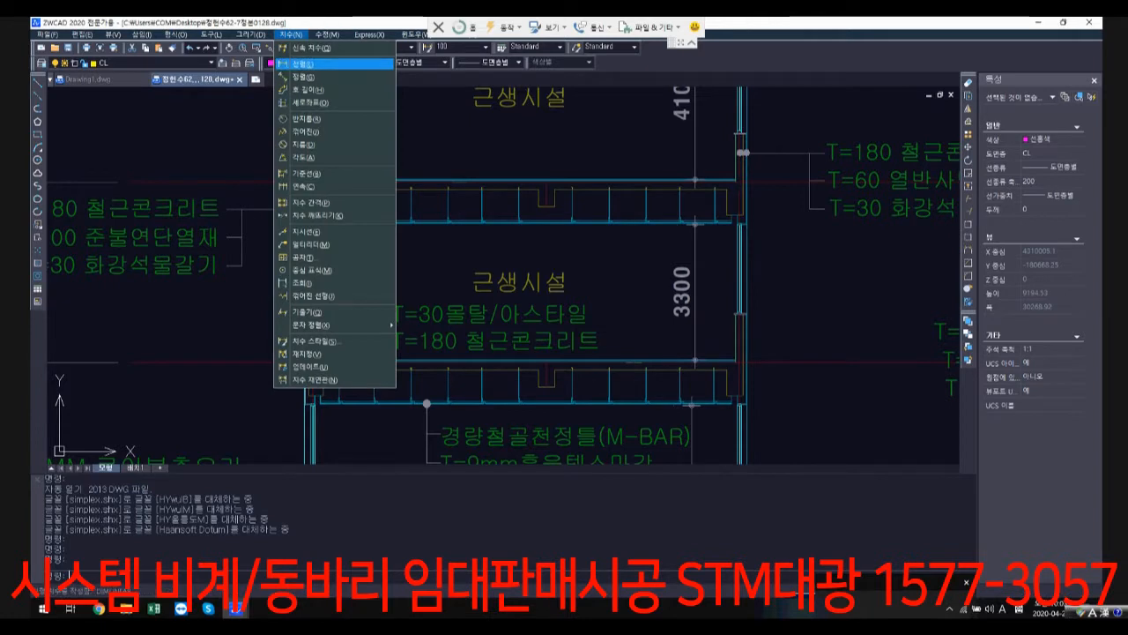
{"action": "left_click", "coordinate": [300, 64]}
{"action": "scroll", "coordinate": [315, 384], "scroll_direction": "up", "scroll_amount": 2}
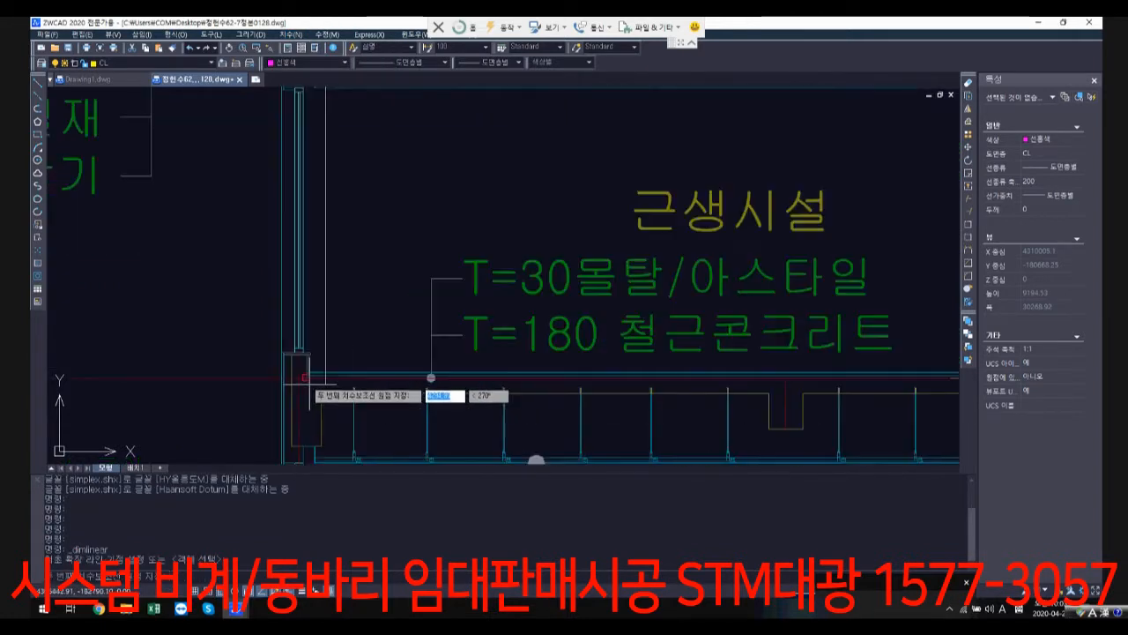
{"action": "scroll", "coordinate": [312, 384], "scroll_direction": "up", "scroll_amount": 3}
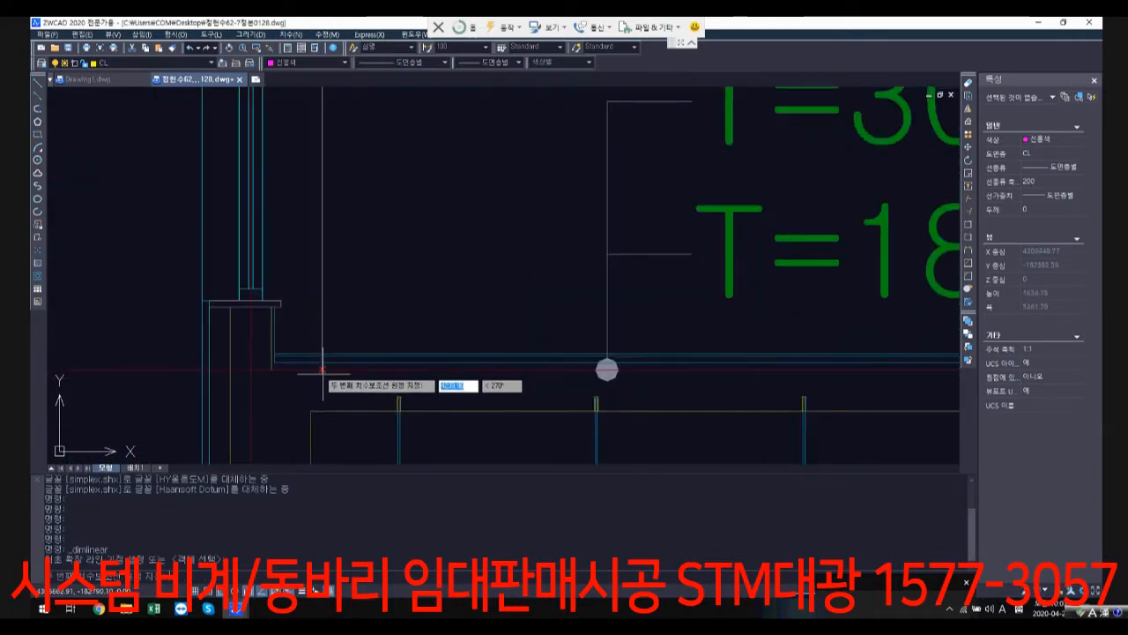
{"action": "left_click", "coordinate": [313, 385]}
{"action": "left_click", "coordinate": [529, 282]}
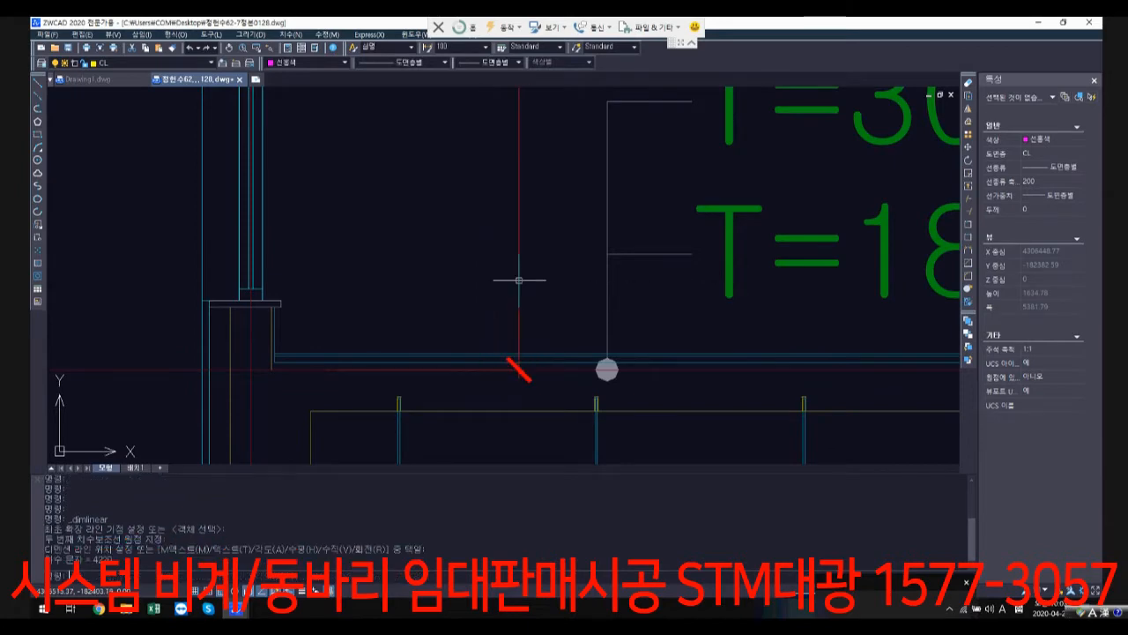
Step: Review the first building section's new dimension, parking levels, machine room and overall storey layout
{"action": "scroll", "coordinate": [516, 239], "scroll_direction": "down", "scroll_amount": 4}
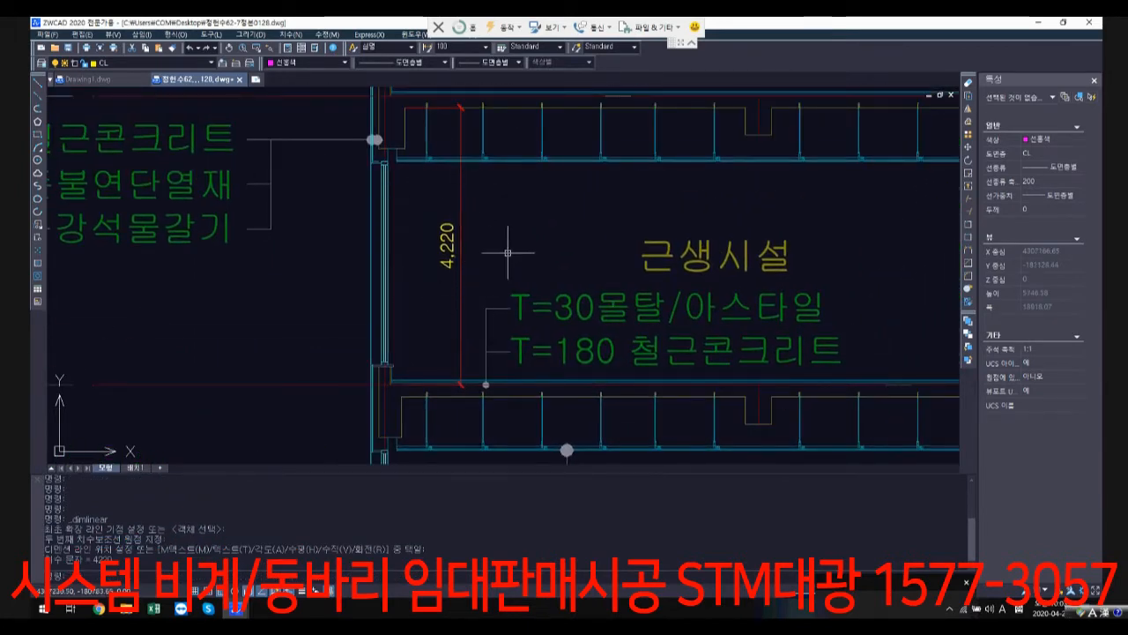
{"action": "scroll", "coordinate": [442, 317], "scroll_direction": "down", "scroll_amount": 1}
{"action": "scroll", "coordinate": [443, 318], "scroll_direction": "down", "scroll_amount": 5}
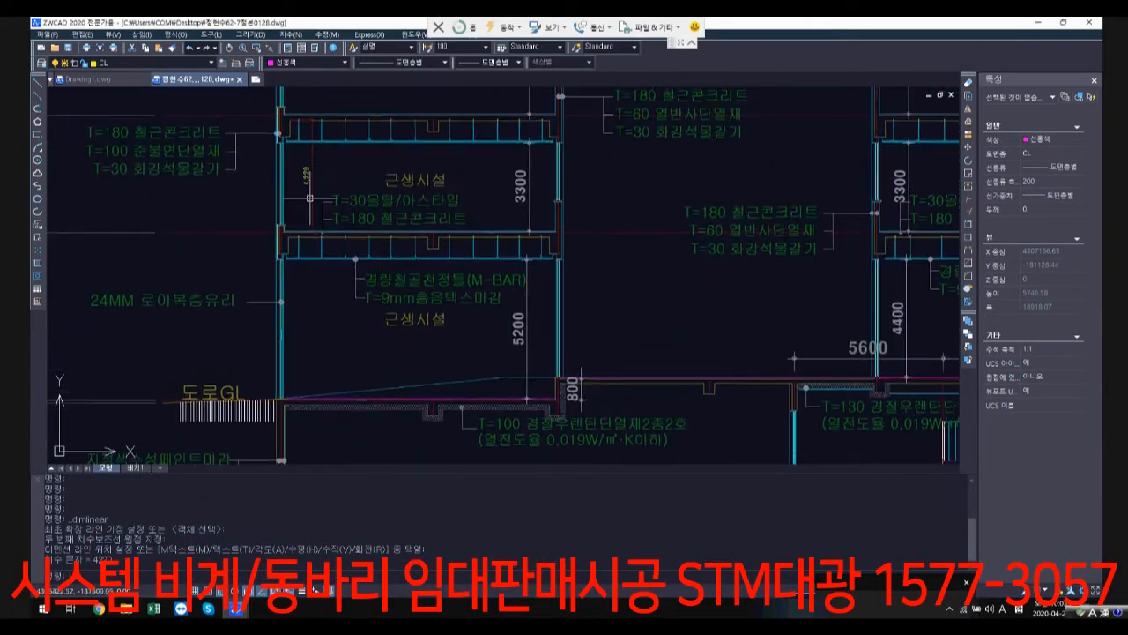
{"action": "scroll", "coordinate": [465, 201], "scroll_direction": "down", "scroll_amount": 3}
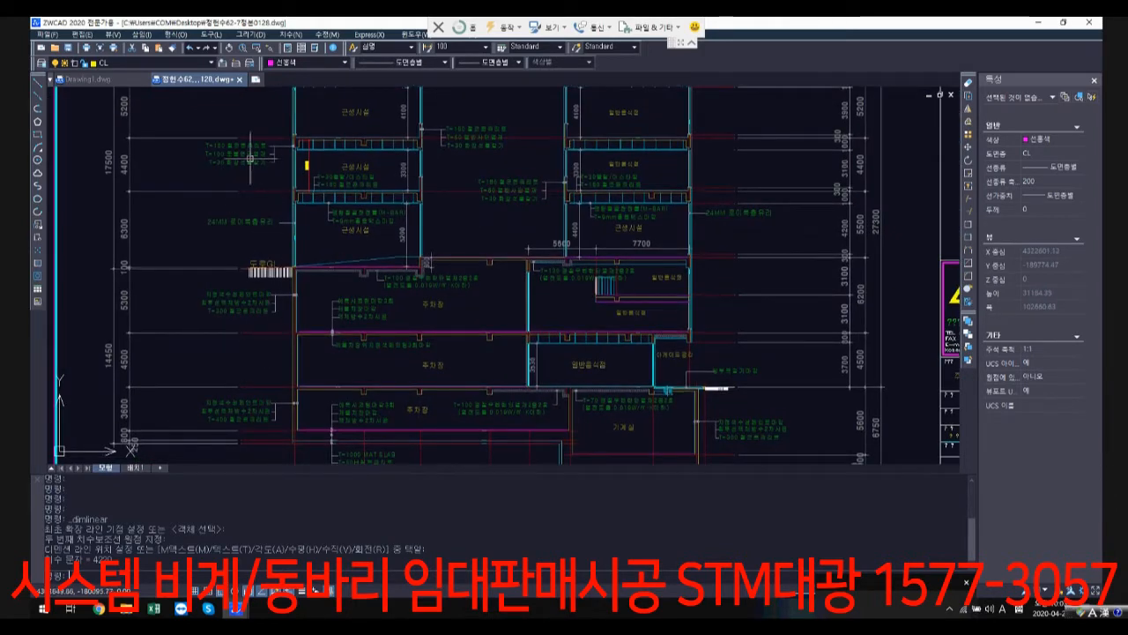
{"action": "middle_click_drag", "start_coordinate": [450, 422], "coordinate": [440, 382]}
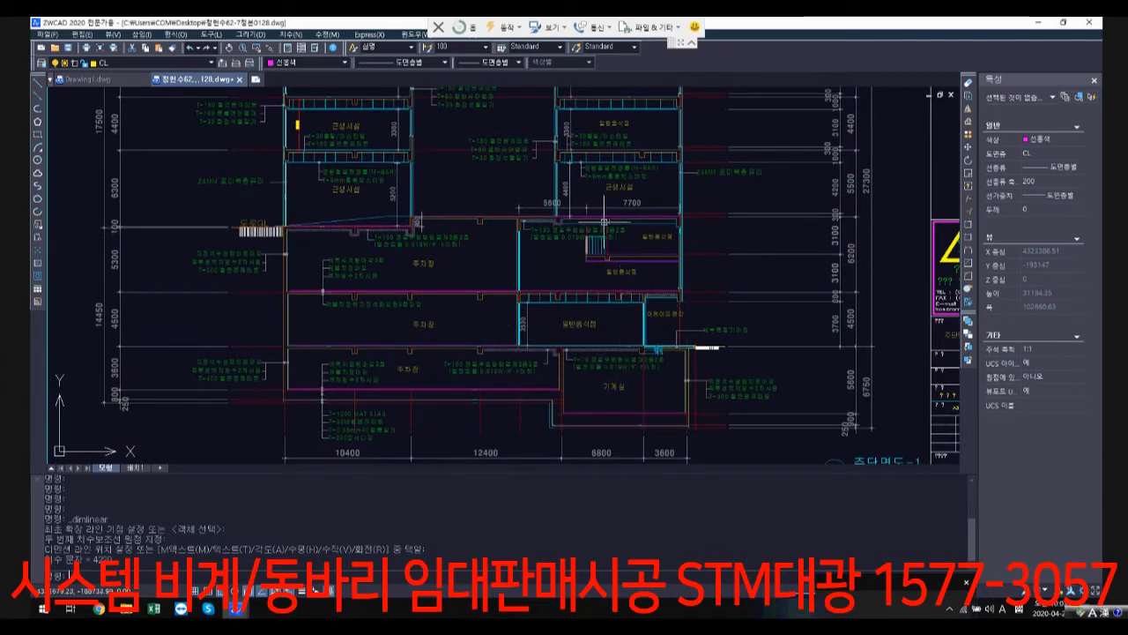
{"action": "scroll", "coordinate": [514, 348], "scroll_direction": "down", "scroll_amount": 1}
{"action": "middle_click_drag", "start_coordinate": [513, 350], "coordinate": [479, 391]}
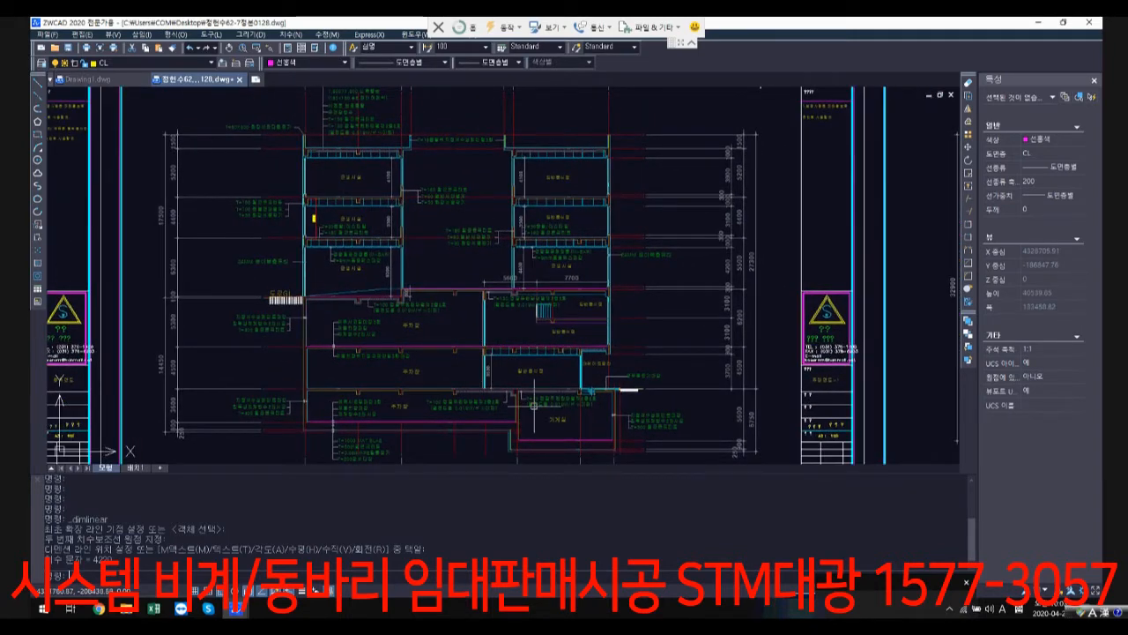
{"action": "scroll", "coordinate": [494, 379], "scroll_direction": "down", "scroll_amount": 1}
{"action": "scroll", "coordinate": [466, 347], "scroll_direction": "down", "scroll_amount": 1}
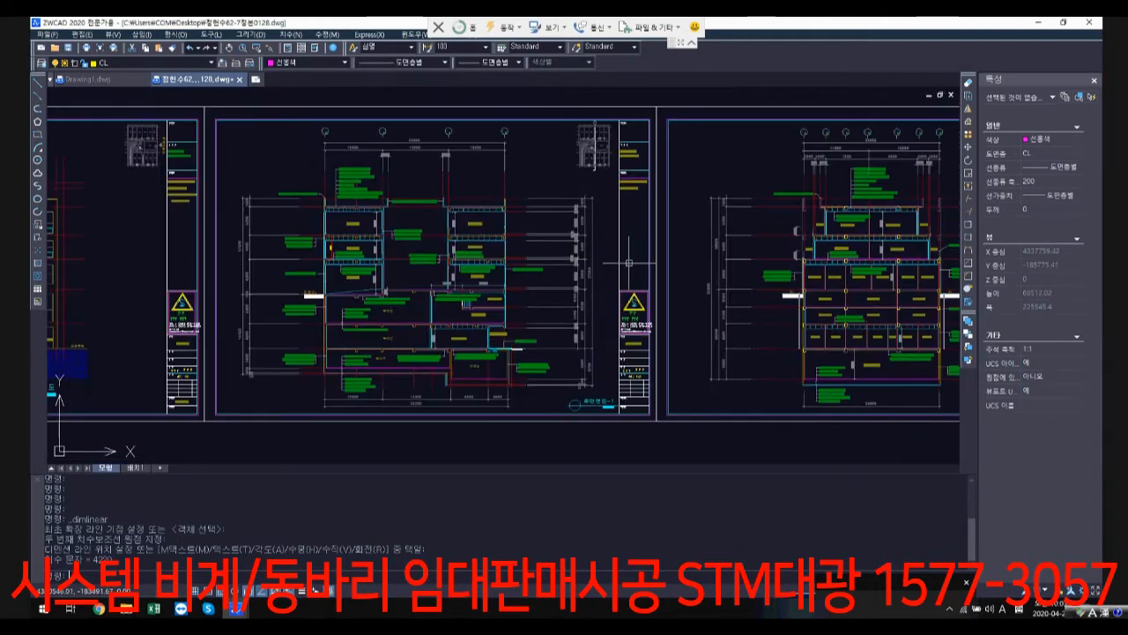
Step: Examine the storey heights and stepped upper floors in the second building section and compare them with the first section
{"action": "middle_click_drag", "start_coordinate": [668, 228], "coordinate": [389, 238]}
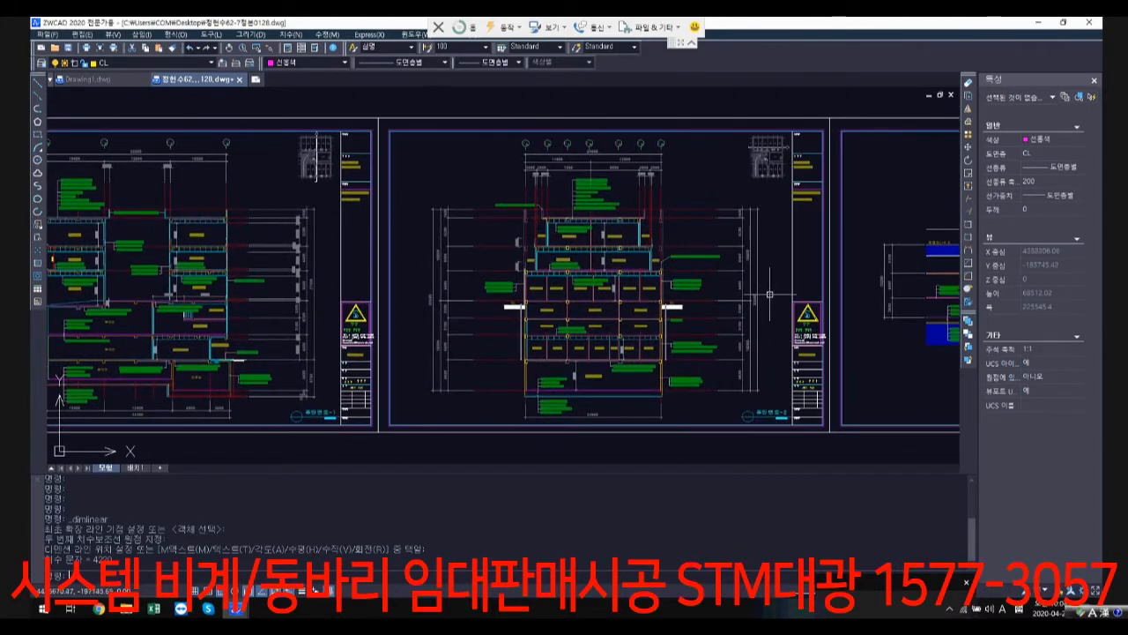
{"action": "scroll", "coordinate": [745, 217], "scroll_direction": "up", "scroll_amount": 2}
{"action": "mouse_move", "coordinate": [683, 348]}
{"action": "middle_mouse_down"}
{"action": "mouse_move", "coordinate": [652, 245]}
{"action": "mouse_move", "coordinate": [644, 275]}
{"action": "middle_mouse_up"}
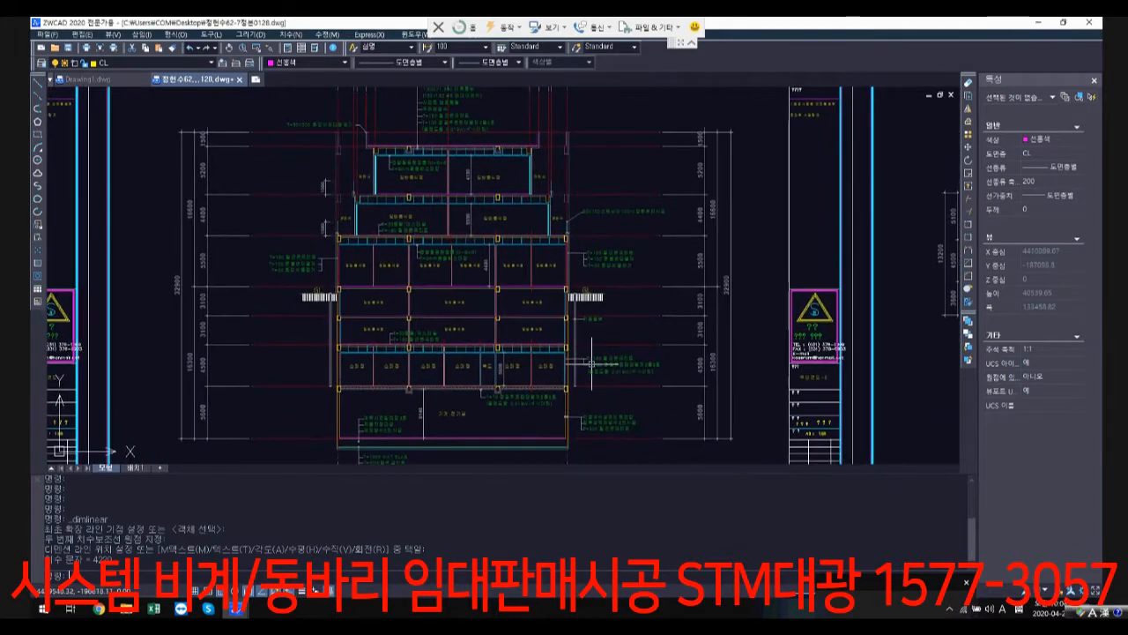
{"action": "scroll", "coordinate": [375, 386], "scroll_direction": "up", "scroll_amount": 1}
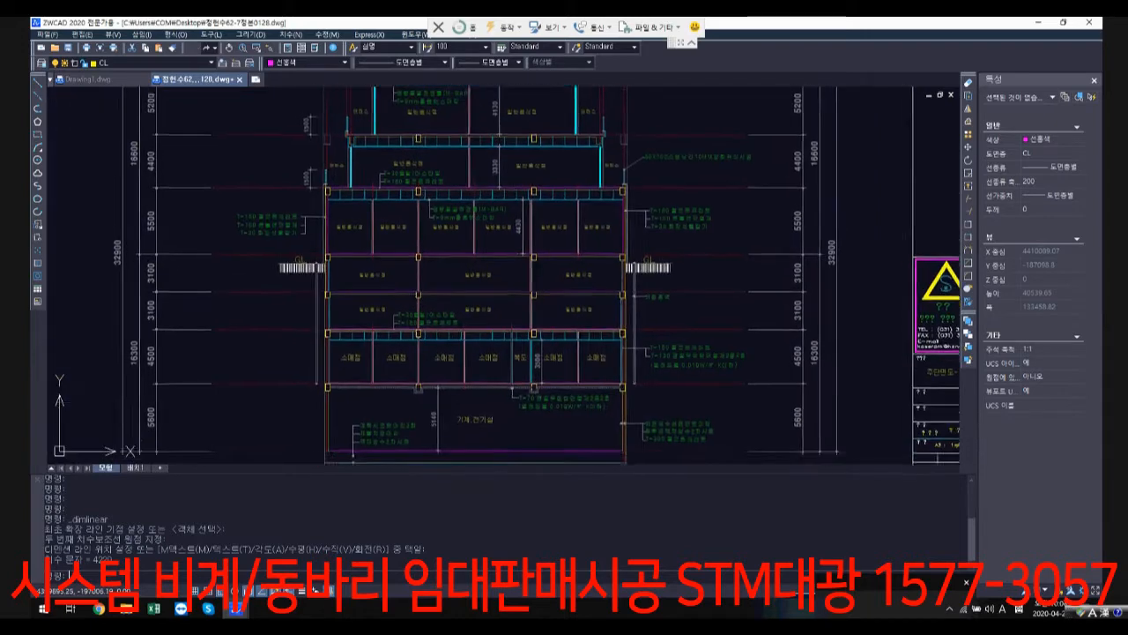
{"action": "middle_click_drag", "start_coordinate": [378, 343], "coordinate": [388, 334]}
{"action": "middle_click_drag", "start_coordinate": [650, 231], "coordinate": [588, 312]}
{"action": "scroll", "coordinate": [600, 305], "scroll_direction": "down", "scroll_amount": 1}
{"action": "middle_click_drag", "start_coordinate": [658, 227], "coordinate": [612, 264]}
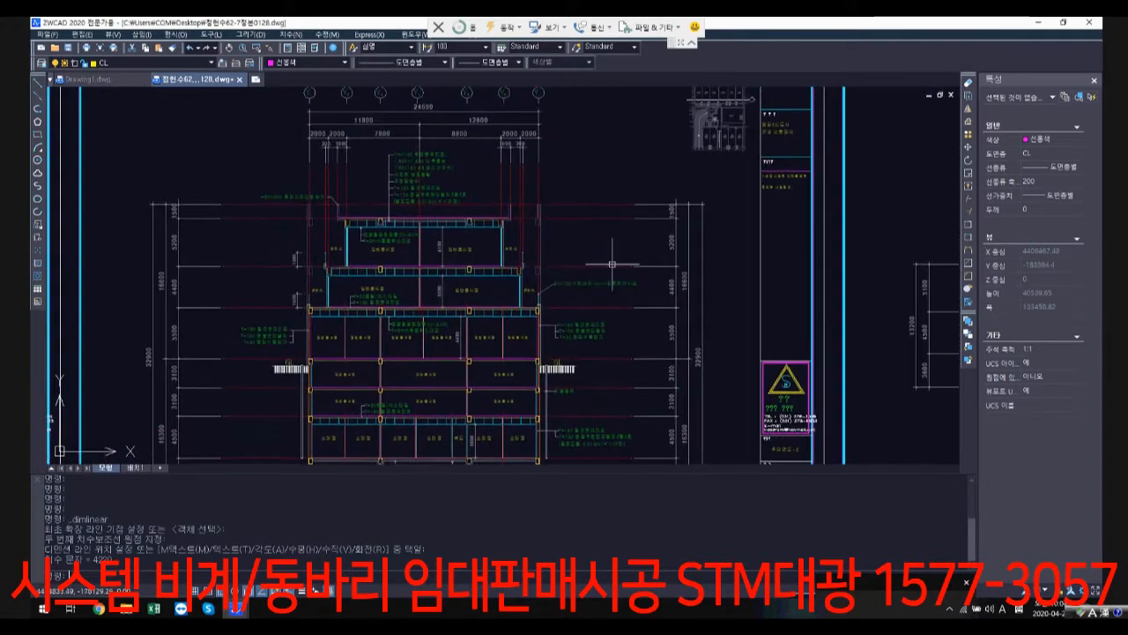
{"action": "middle_click_drag", "start_coordinate": [699, 145], "coordinate": [684, 184]}
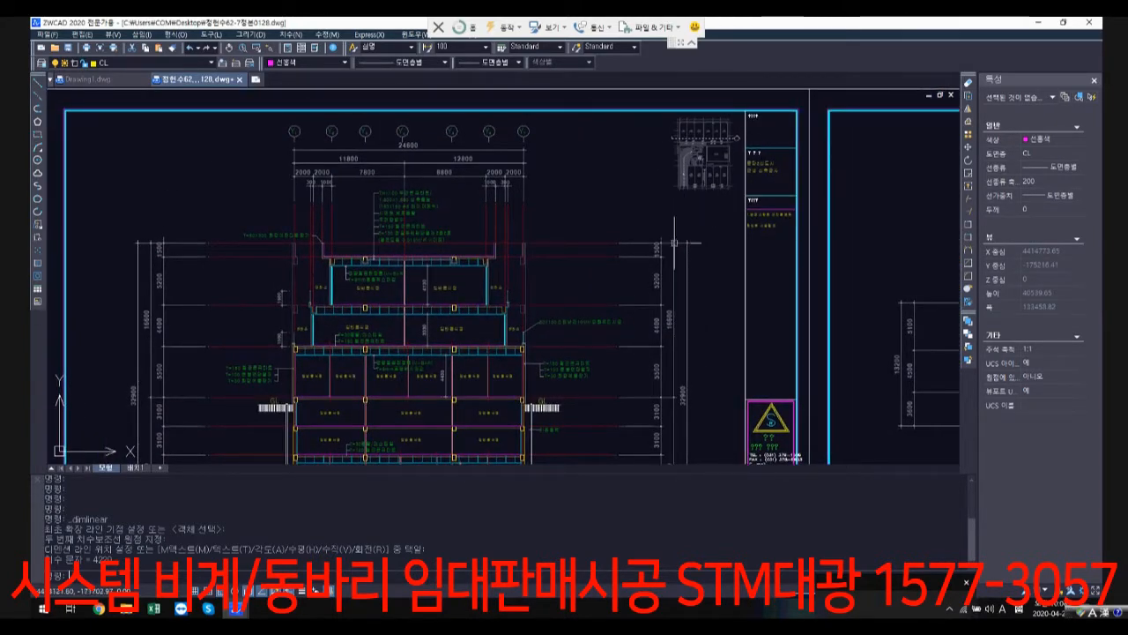
{"action": "middle_click_drag", "start_coordinate": [582, 255], "coordinate": [616, 162]}
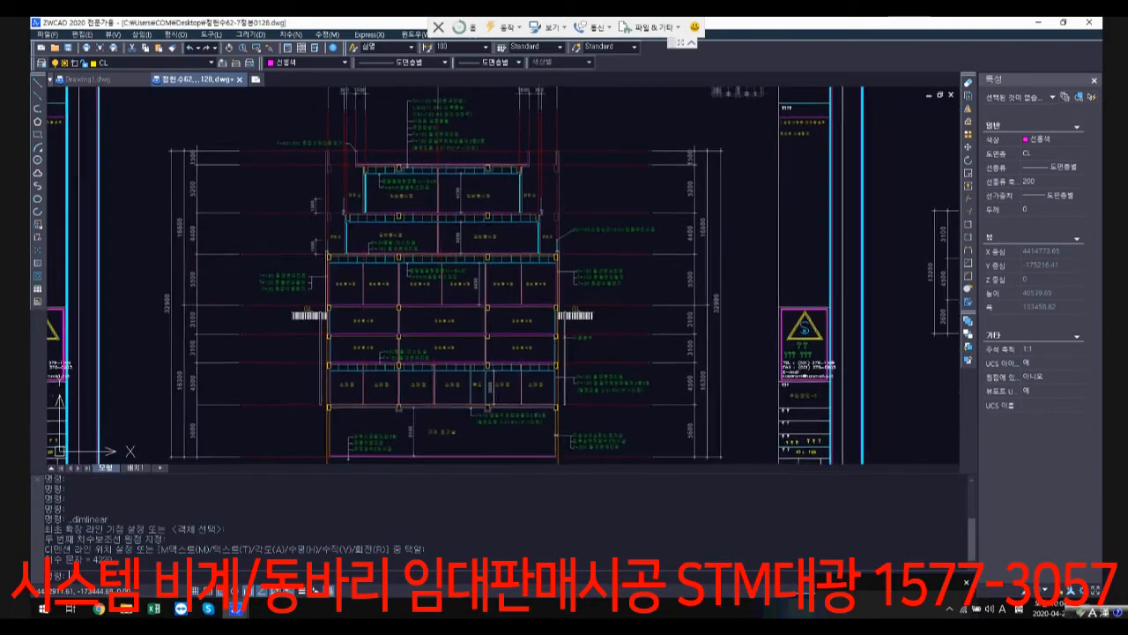
{"action": "scroll", "coordinate": [308, 316], "scroll_direction": "up", "scroll_amount": 2}
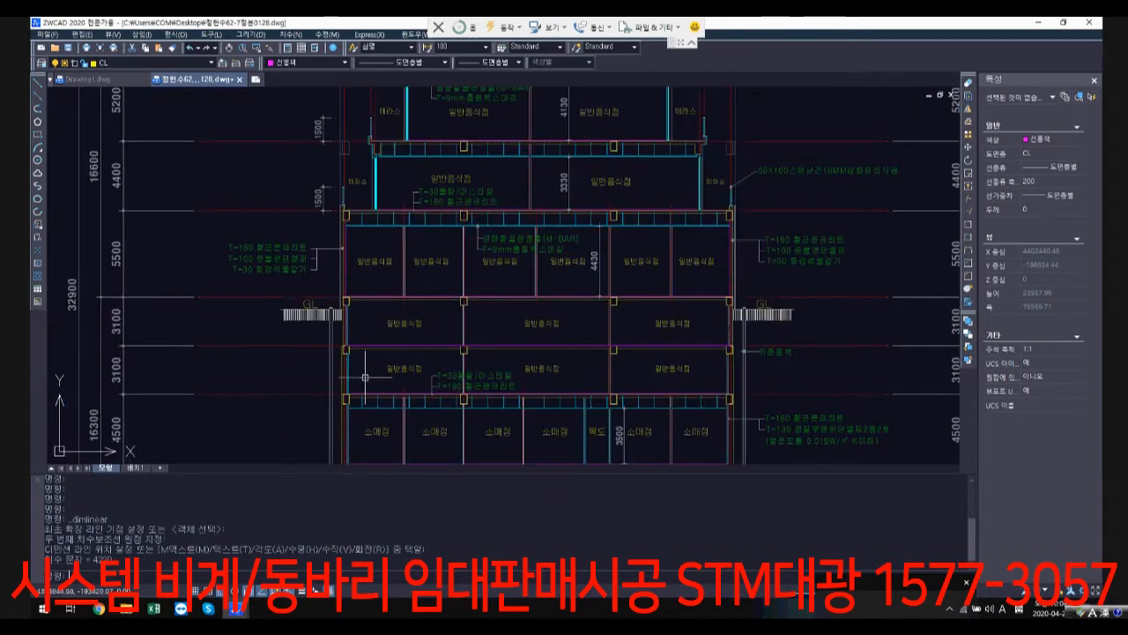
{"action": "scroll", "coordinate": [349, 370], "scroll_direction": "down", "scroll_amount": 2}
{"action": "mouse_move", "coordinate": [349, 370]}
{"action": "middle_mouse_down"}
{"action": "mouse_move", "coordinate": [671, 341]}
{"action": "mouse_move", "coordinate": [762, 316]}
{"action": "middle_mouse_up"}
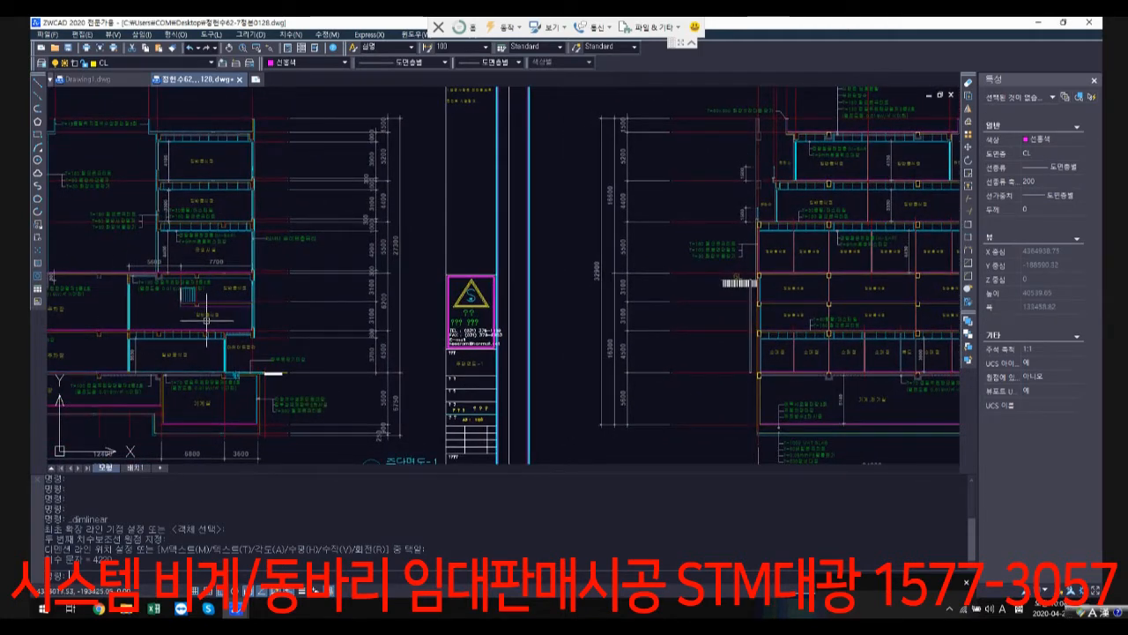
Step: Check the section cut line on the key plan of the first building section sheet
{"action": "scroll", "coordinate": [243, 320], "scroll_direction": "down", "scroll_amount": 2}
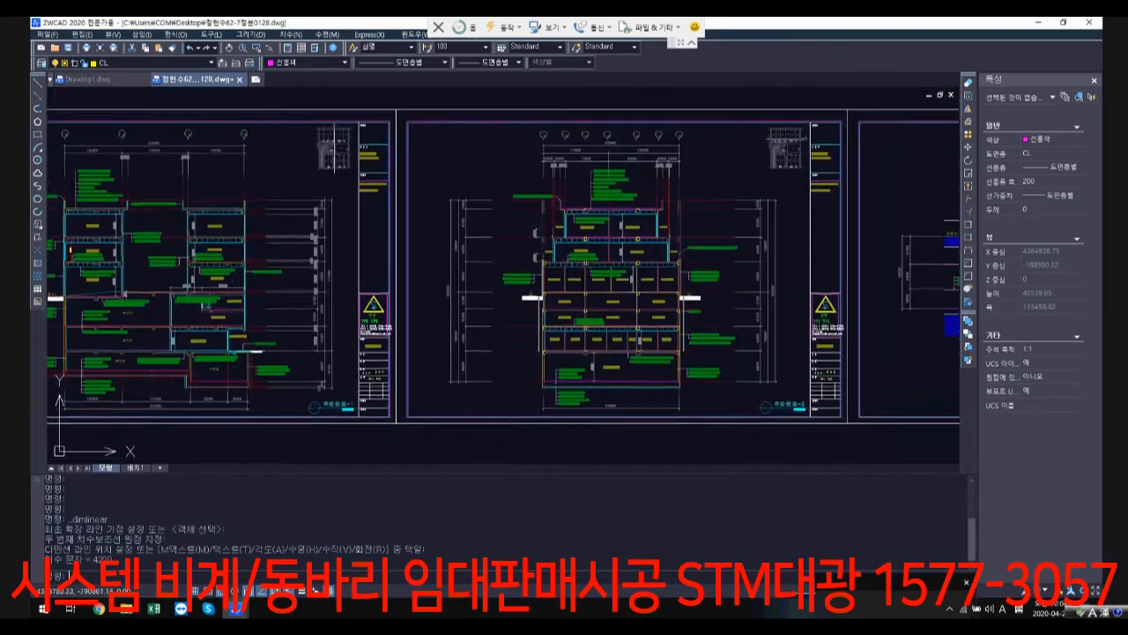
{"action": "middle_click_drag", "start_coordinate": [232, 317], "coordinate": [214, 368]}
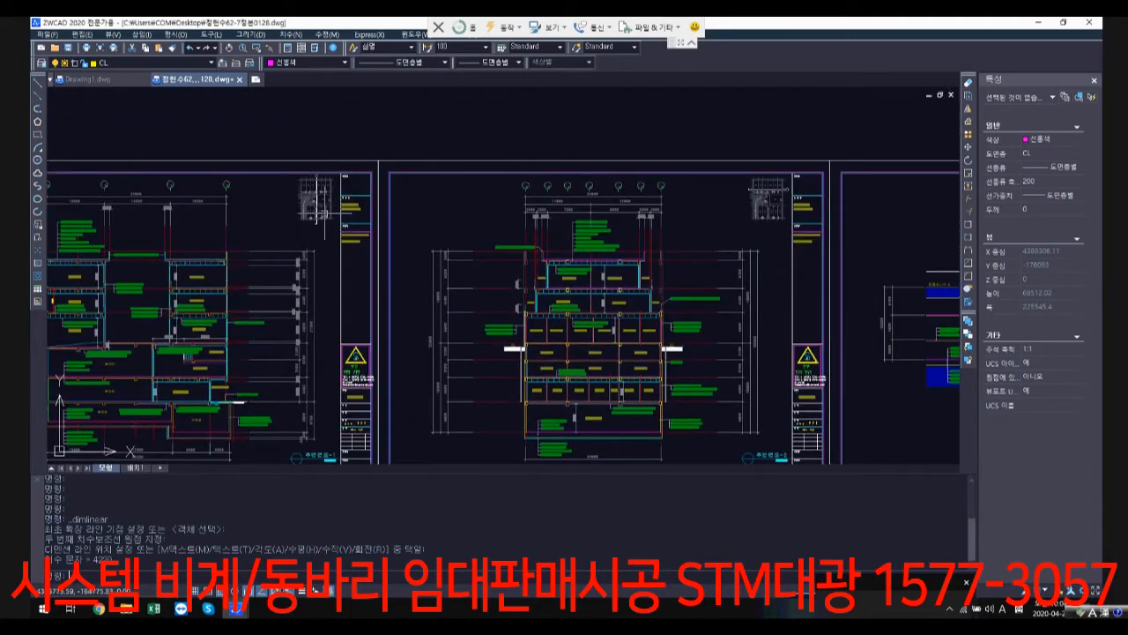
{"action": "scroll", "coordinate": [300, 181], "scroll_direction": "up", "scroll_amount": 5}
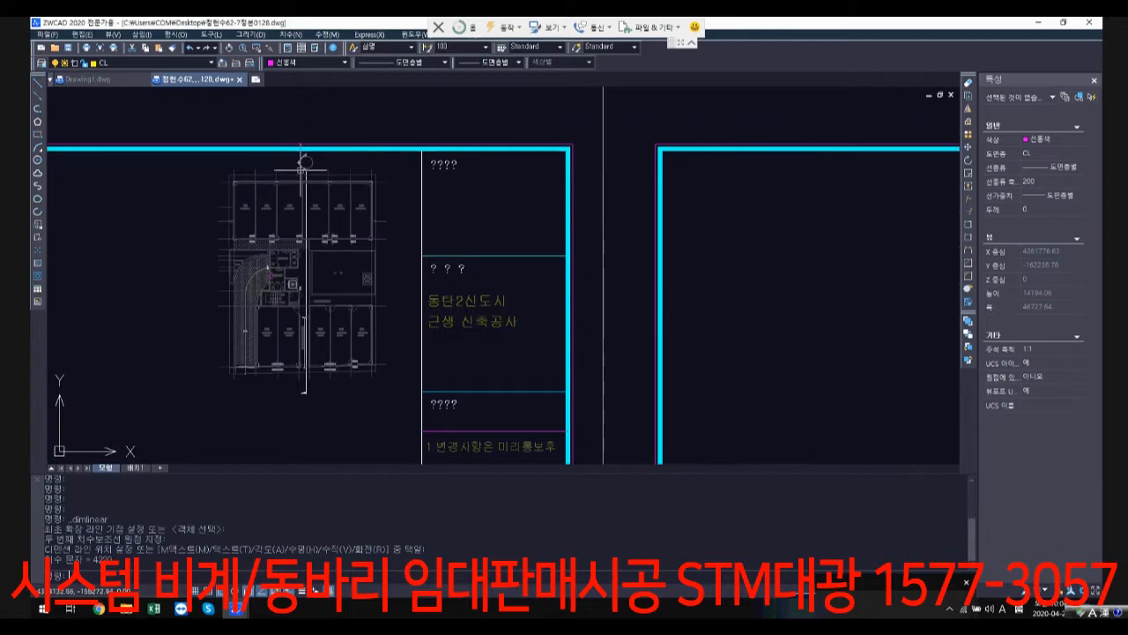
{"action": "scroll", "coordinate": [303, 163], "scroll_direction": "down", "scroll_amount": 2}
{"action": "scroll", "coordinate": [300, 179], "scroll_direction": "down", "scroll_amount": 1}
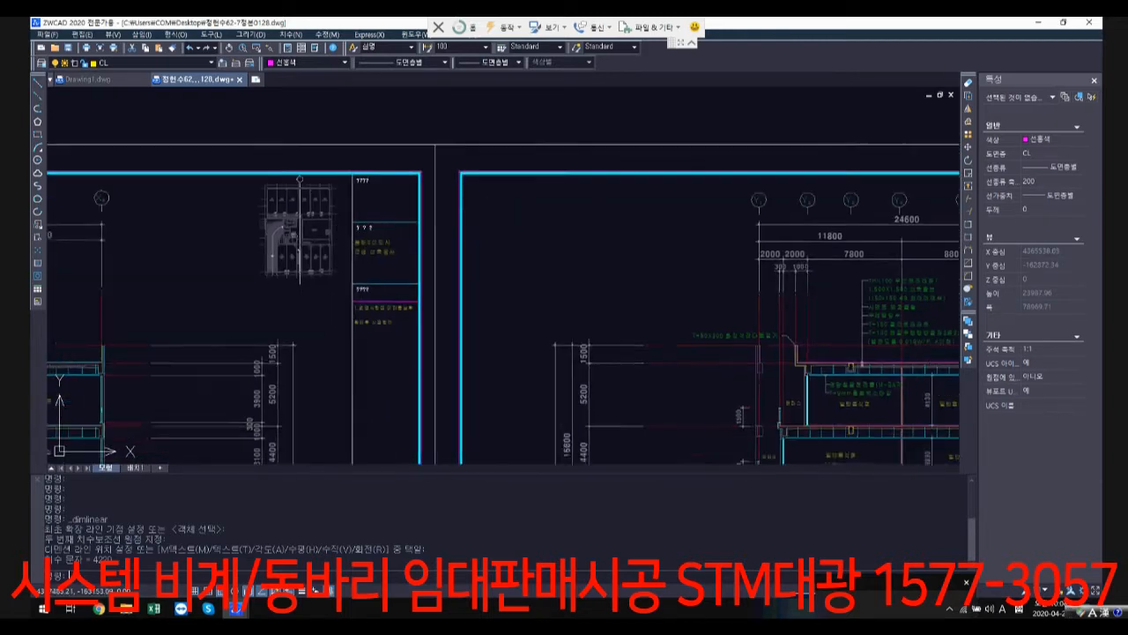
{"action": "scroll", "coordinate": [511, 308], "scroll_direction": "down", "scroll_amount": 1}
Step: Examine the second building section's storey heights, ground level and stepped upper floors, from the machine and electrical room to the roof
{"action": "mouse_move", "coordinate": [674, 386]}
{"action": "middle_mouse_down"}
{"action": "mouse_move", "coordinate": [511, 308]}
{"action": "mouse_move", "coordinate": [329, 261]}
{"action": "middle_mouse_up"}
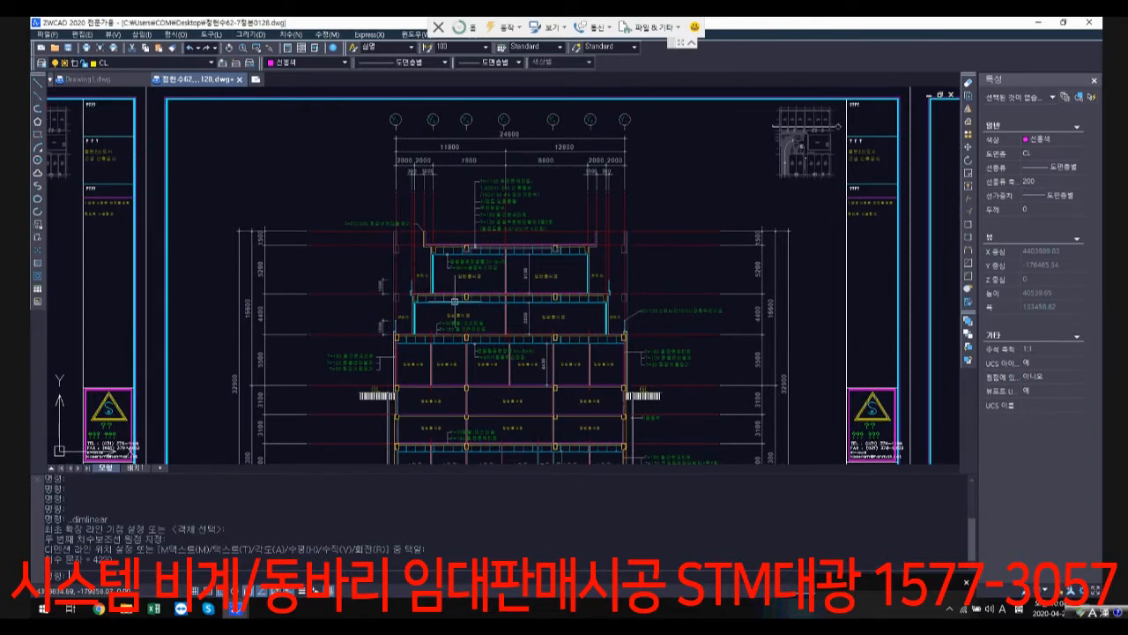
{"action": "middle_click_drag", "start_coordinate": [454, 301], "coordinate": [459, 240]}
{"action": "middle_click_drag", "start_coordinate": [472, 356], "coordinate": [472, 320]}
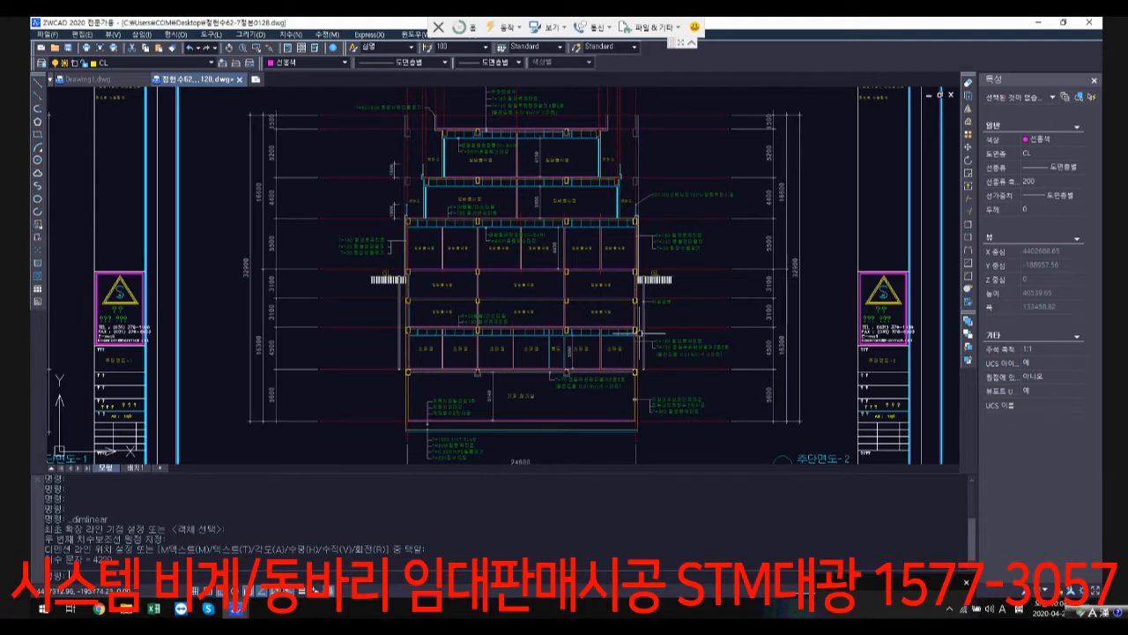
{"action": "scroll", "coordinate": [603, 358], "scroll_direction": "down", "scroll_amount": 3}
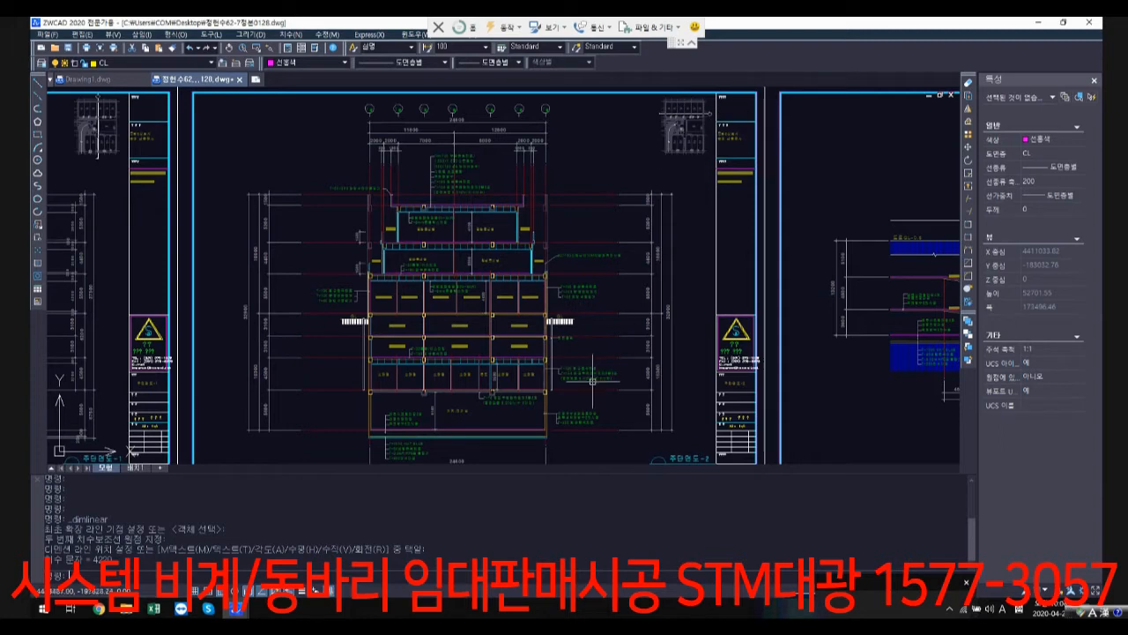
{"action": "scroll", "coordinate": [572, 382], "scroll_direction": "up", "scroll_amount": 2}
{"action": "scroll", "coordinate": [572, 382], "scroll_direction": "up", "scroll_amount": 2}
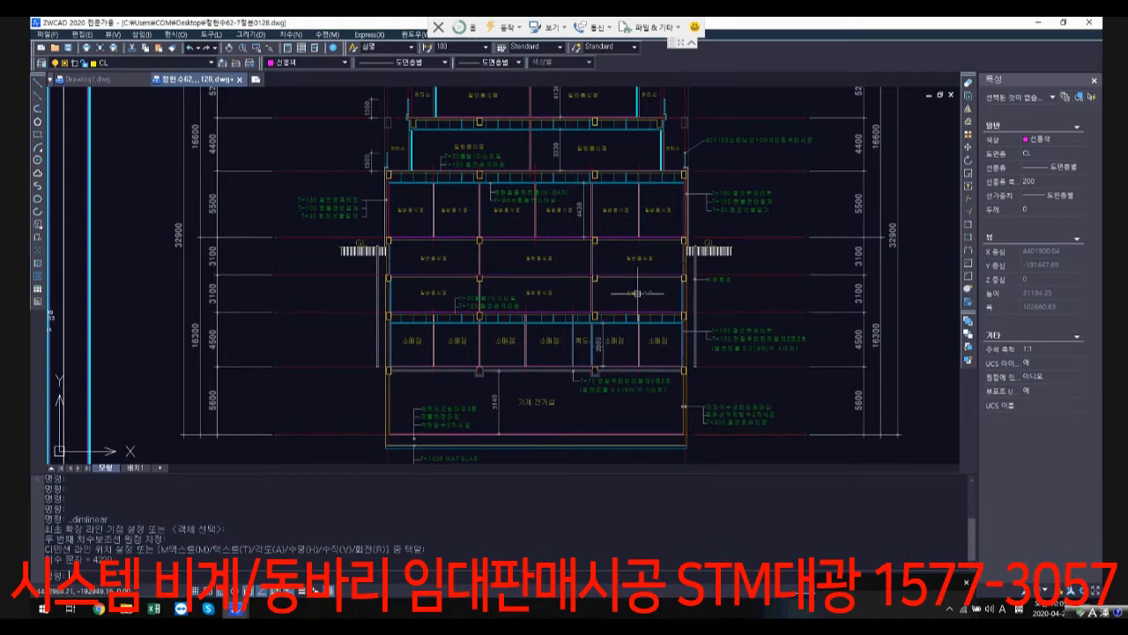
{"action": "middle_click_drag", "start_coordinate": [584, 263], "coordinate": [565, 402]}
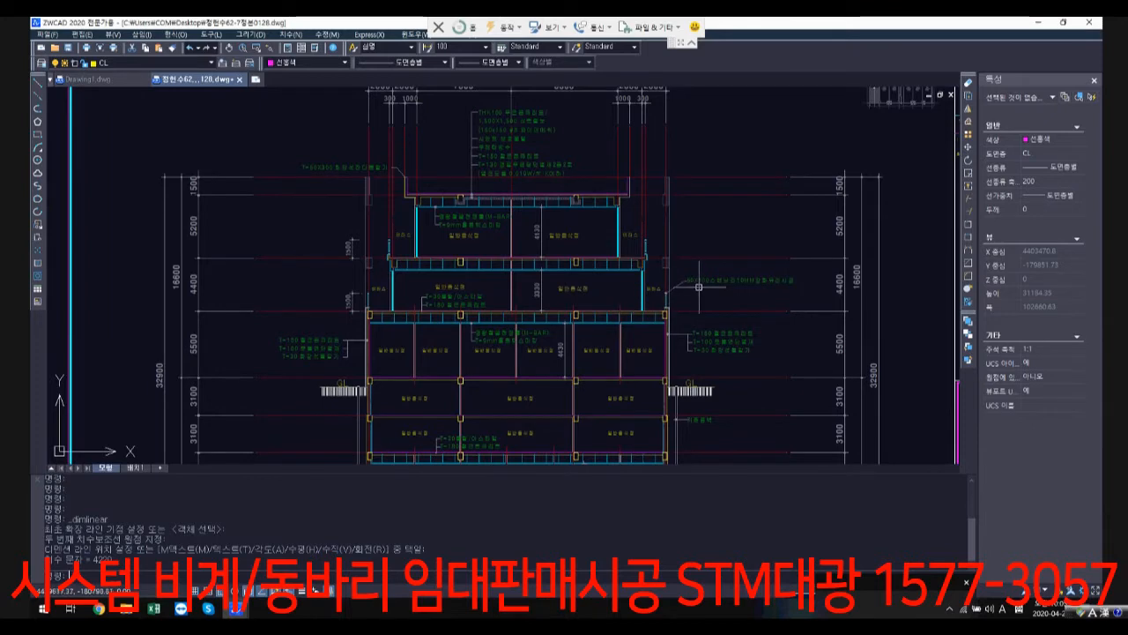
{"action": "scroll", "coordinate": [571, 231], "scroll_direction": "down", "scroll_amount": 5}
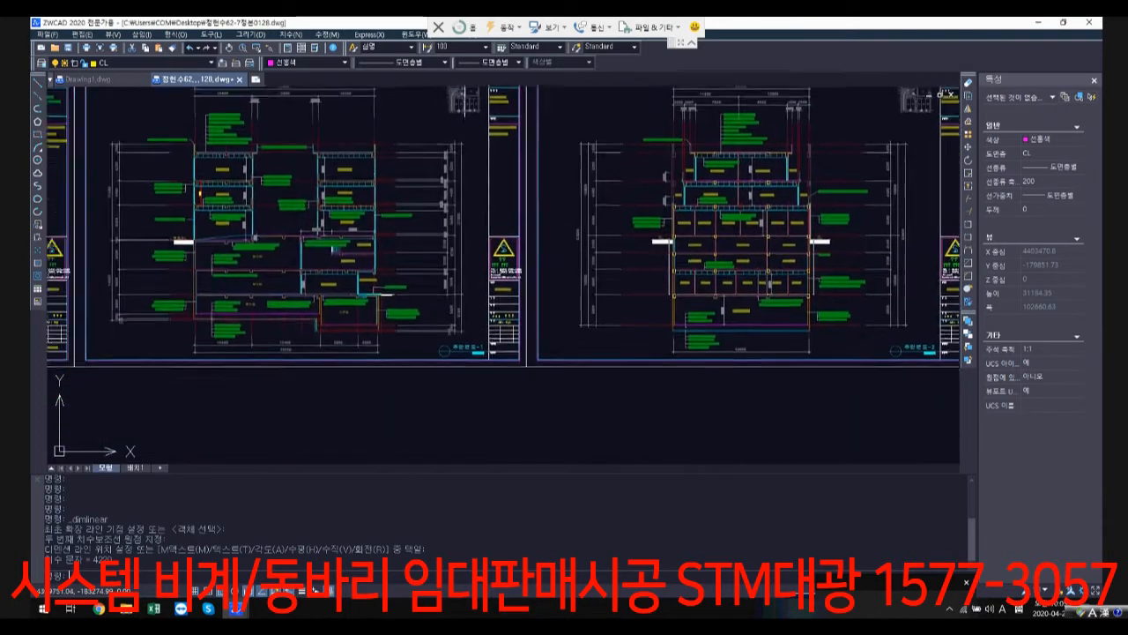
Step: Examine the slab level difference above the parking level in the first building section, between the road-side floor and the central slab
{"action": "scroll", "coordinate": [262, 246], "scroll_direction": "up", "scroll_amount": 3}
{"action": "mouse_move", "coordinate": [486, 186]}
{"action": "middle_mouse_down"}
{"action": "mouse_move", "coordinate": [512, 224]}
{"action": "mouse_move", "coordinate": [530, 228]}
{"action": "middle_mouse_up"}
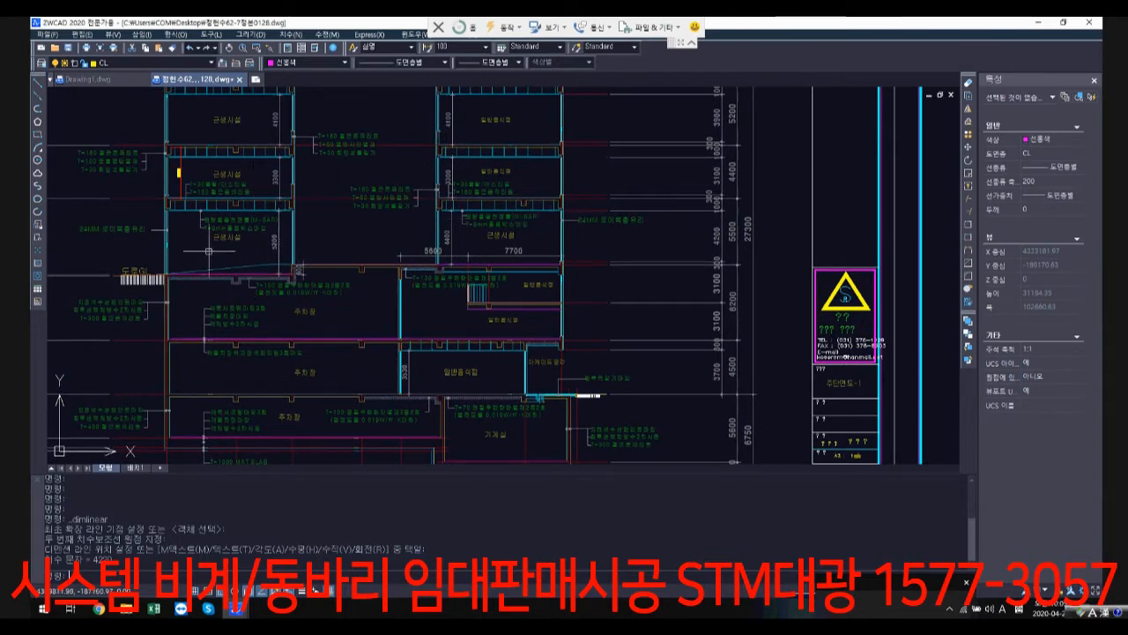
{"action": "middle_click_drag", "start_coordinate": [209, 250], "coordinate": [430, 255]}
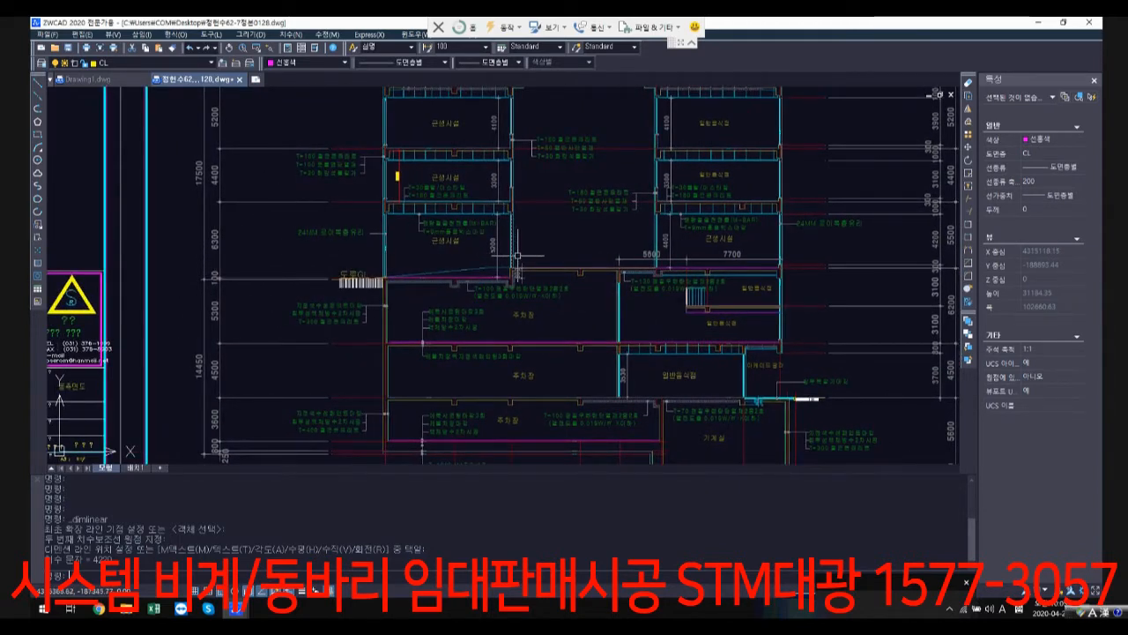
{"action": "scroll", "coordinate": [518, 275], "scroll_direction": "up", "scroll_amount": 3}
{"action": "scroll", "coordinate": [520, 321], "scroll_direction": "up", "scroll_amount": 1}
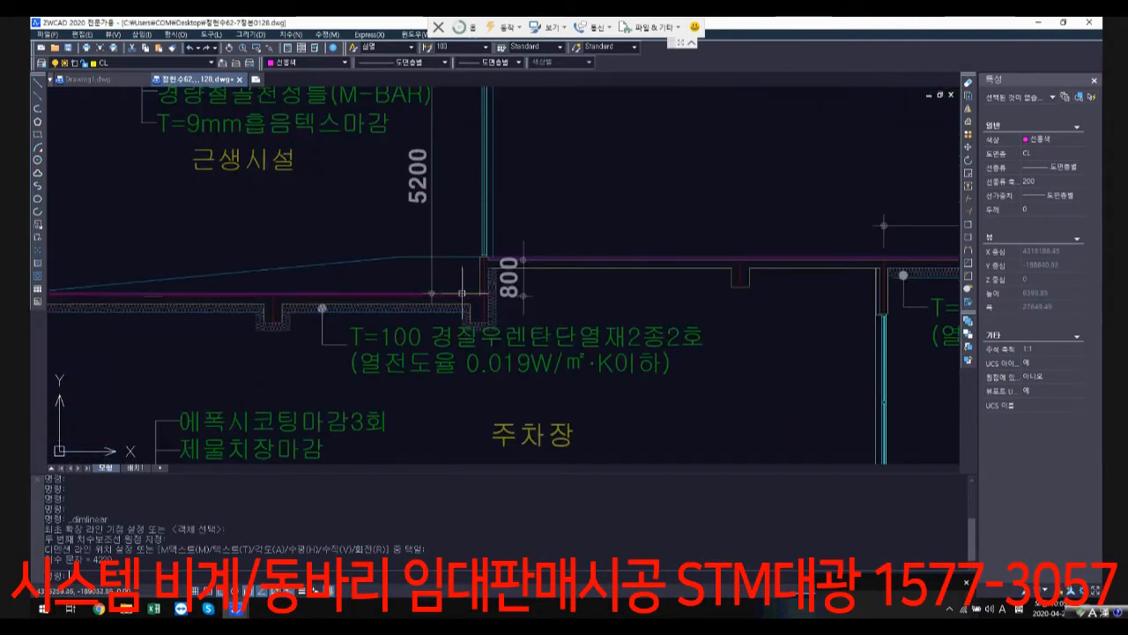
{"action": "scroll", "coordinate": [526, 283], "scroll_direction": "down", "scroll_amount": 2}
{"action": "scroll", "coordinate": [567, 299], "scroll_direction": "down", "scroll_amount": 5}
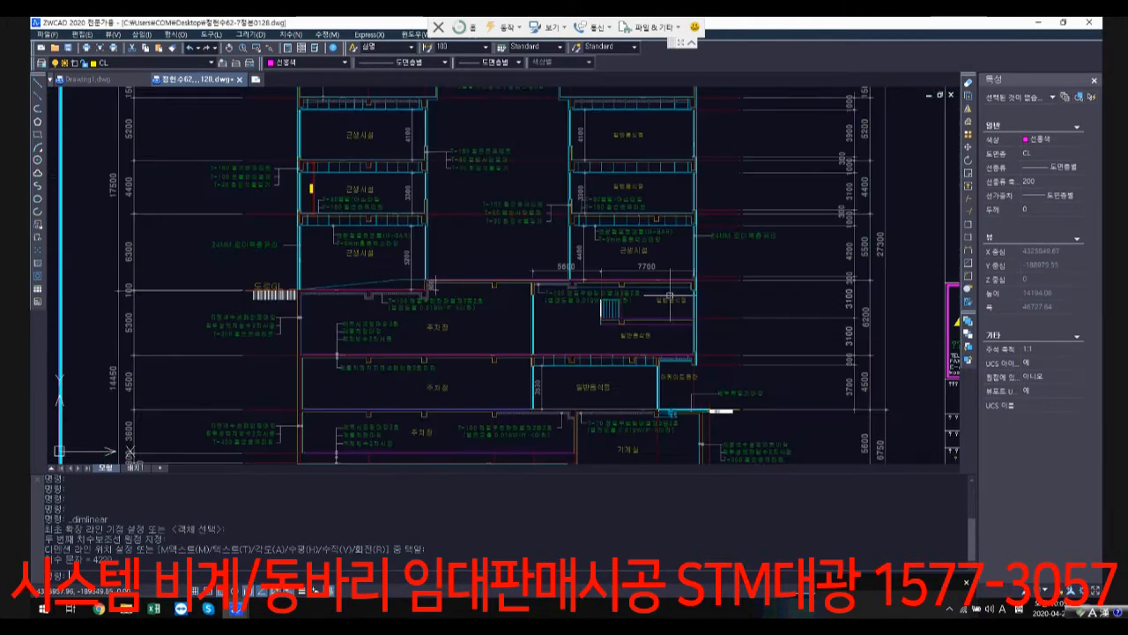
Step: Examine the parking ramp section's slopes and clear heights, and check the ramp's position on its key plan
{"action": "mouse_move", "coordinate": [710, 306]}
{"action": "middle_mouse_down"}
{"action": "mouse_move", "coordinate": [502, 302]}
{"action": "mouse_move", "coordinate": [519, 296]}
{"action": "mouse_move", "coordinate": [515, 310]}
{"action": "middle_mouse_up"}
{"action": "mouse_move", "coordinate": [686, 315]}
{"action": "middle_mouse_down"}
{"action": "mouse_move", "coordinate": [509, 310]}
{"action": "mouse_move", "coordinate": [513, 337]}
{"action": "middle_mouse_up"}
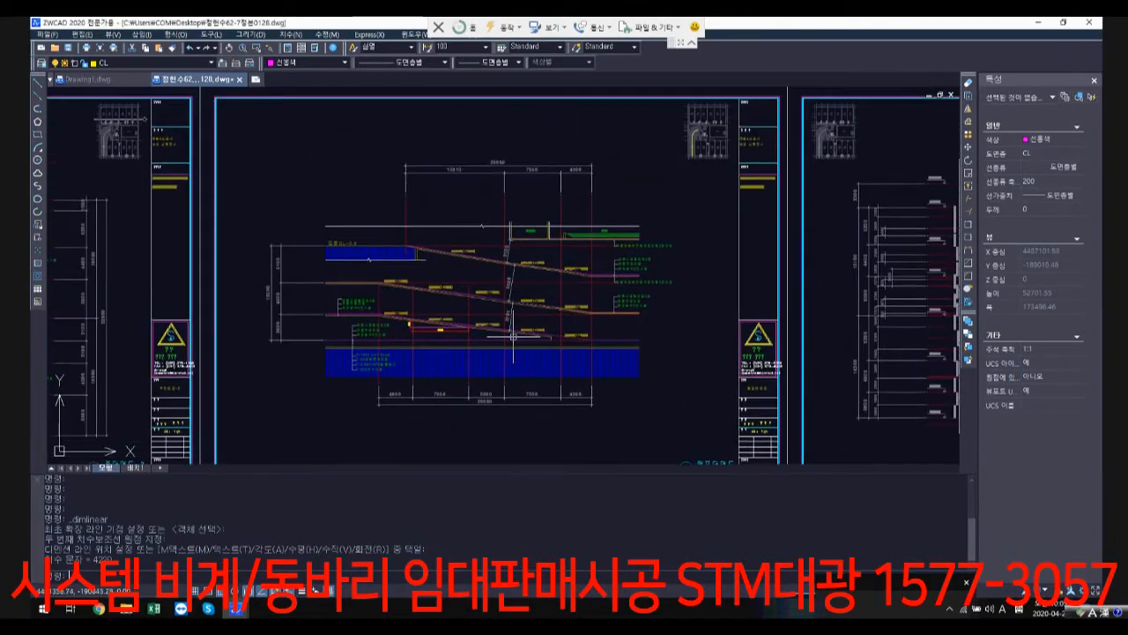
{"action": "scroll", "coordinate": [529, 286], "scroll_direction": "up", "scroll_amount": 6}
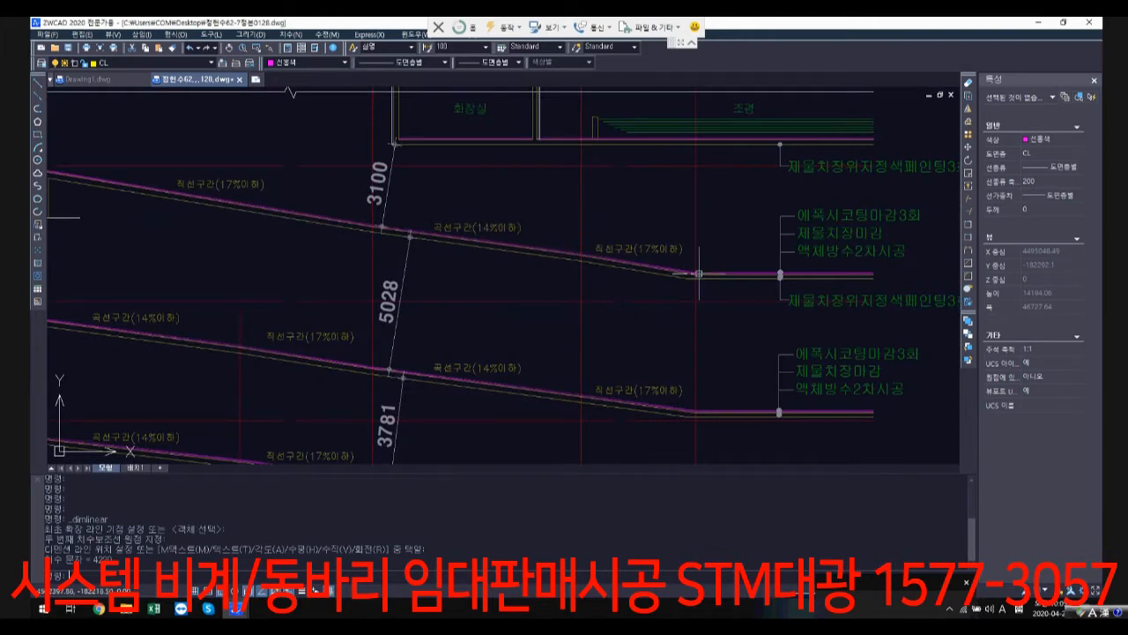
{"action": "scroll", "coordinate": [763, 265], "scroll_direction": "down", "scroll_amount": 4}
{"action": "middle_click_drag", "start_coordinate": [913, 132], "coordinate": [654, 234]}
{"action": "scroll", "coordinate": [628, 199], "scroll_direction": "up", "scroll_amount": 3}
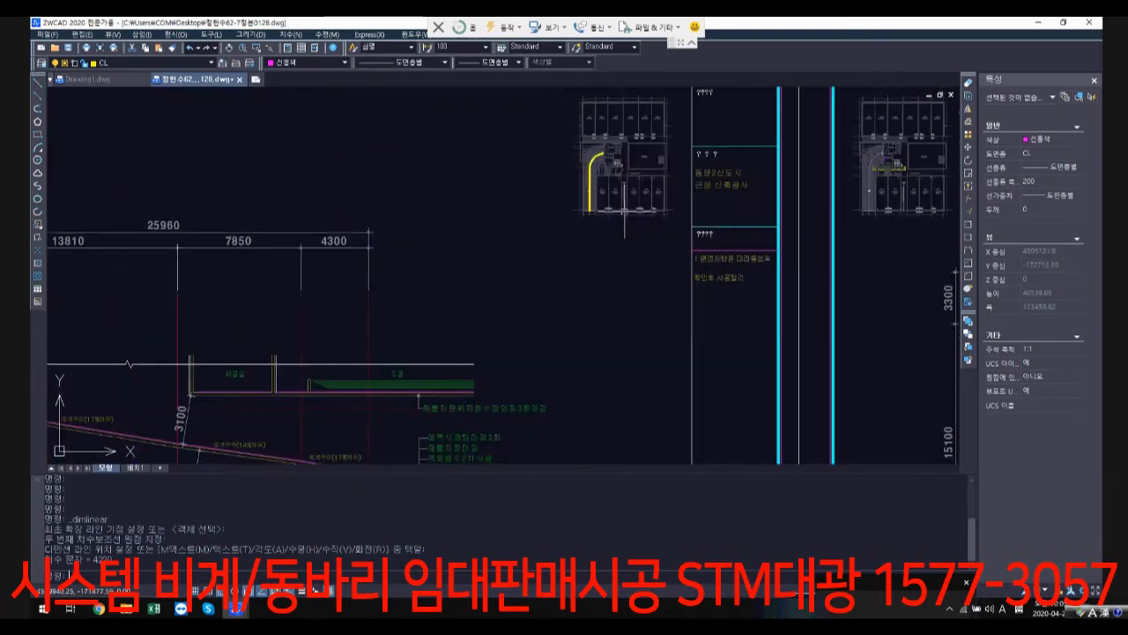
{"action": "scroll", "coordinate": [580, 157], "scroll_direction": "up", "scroll_amount": 1}
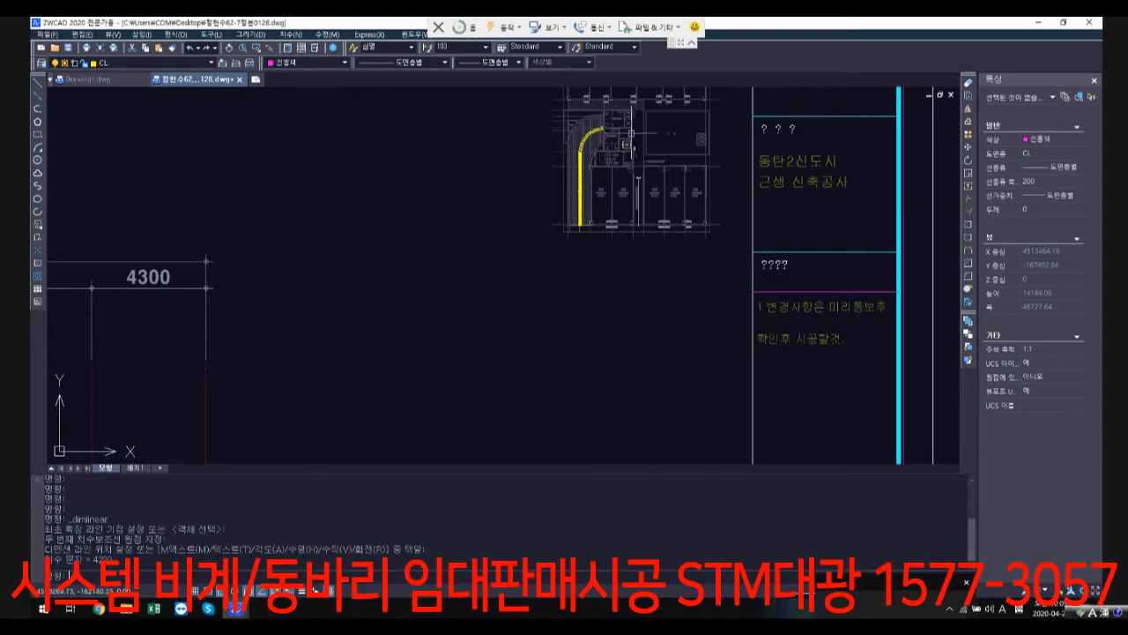
{"action": "scroll", "coordinate": [635, 198], "scroll_direction": "down", "scroll_amount": 4}
{"action": "mouse_move", "coordinate": [587, 360]}
{"action": "middle_mouse_down"}
{"action": "mouse_move", "coordinate": [620, 282]}
{"action": "mouse_move", "coordinate": [642, 337]}
{"action": "middle_mouse_up"}
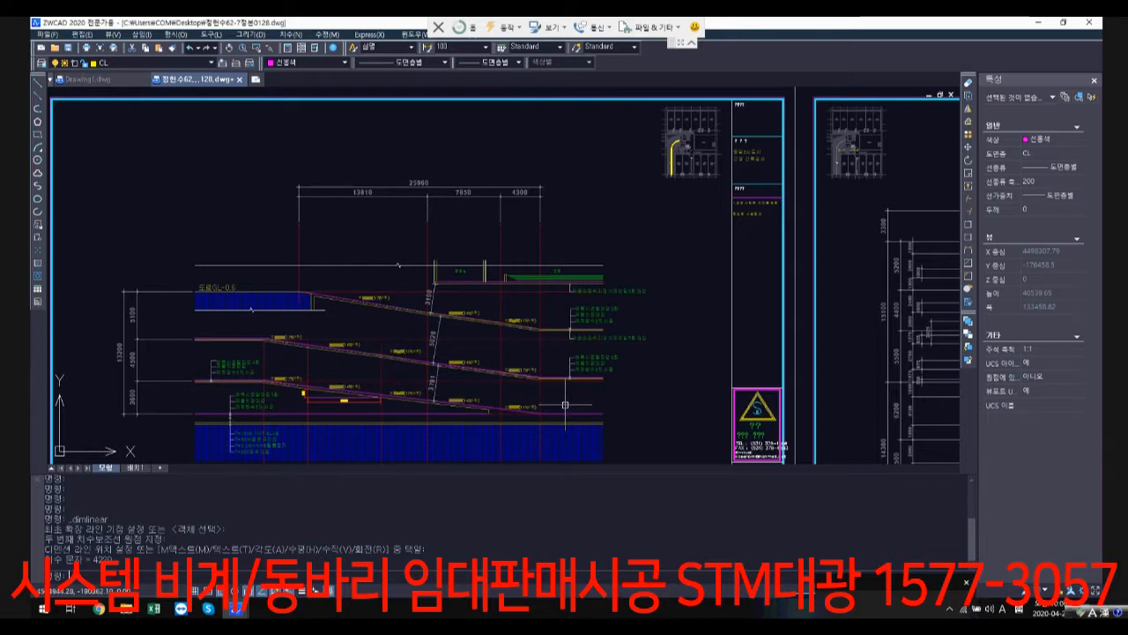
Step: Examine the stair and elevator core section sheets, focusing on the basement ramp slabs, machine rooms and parking storey heights
{"action": "scroll", "coordinate": [617, 357], "scroll_direction": "down", "scroll_amount": 4}
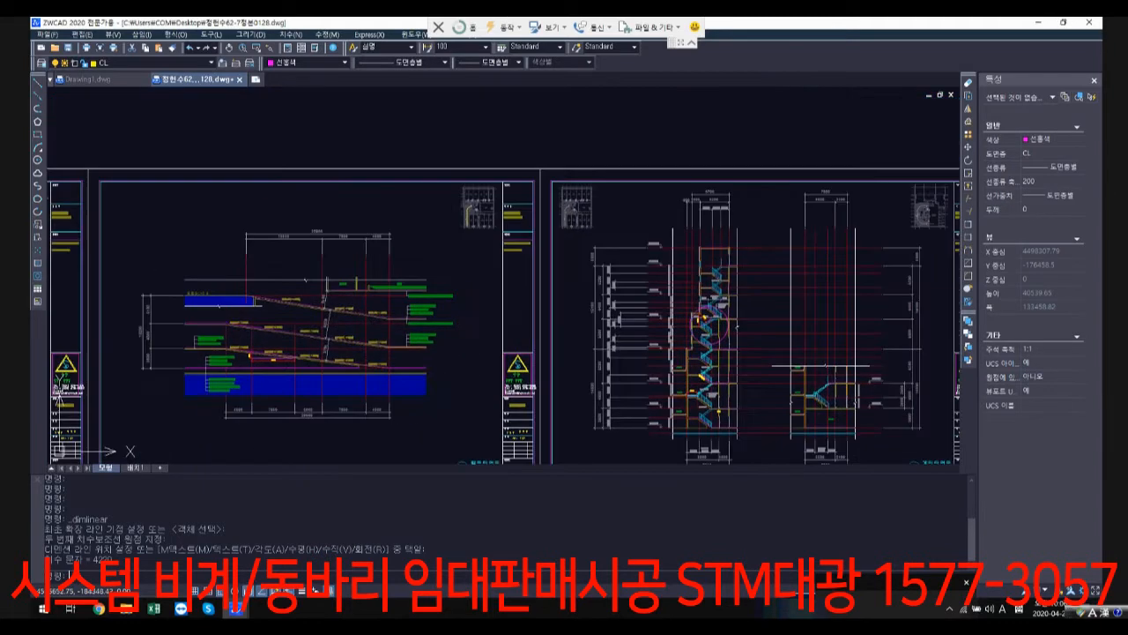
{"action": "scroll", "coordinate": [595, 339], "scroll_direction": "down", "scroll_amount": 2}
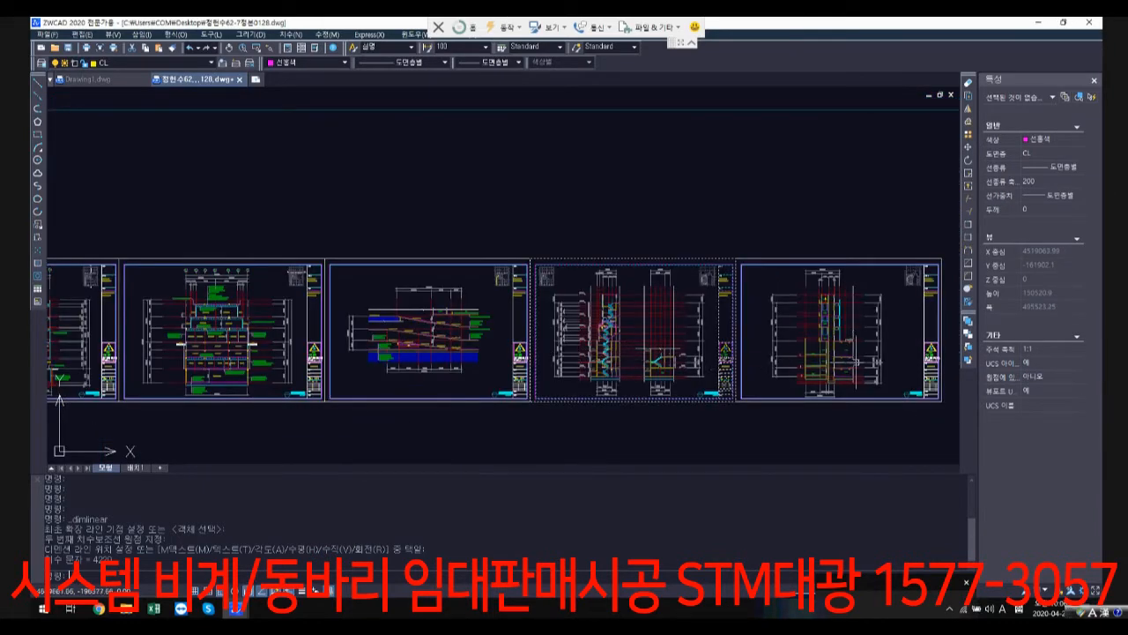
{"action": "scroll", "coordinate": [599, 367], "scroll_direction": "up", "scroll_amount": 8}
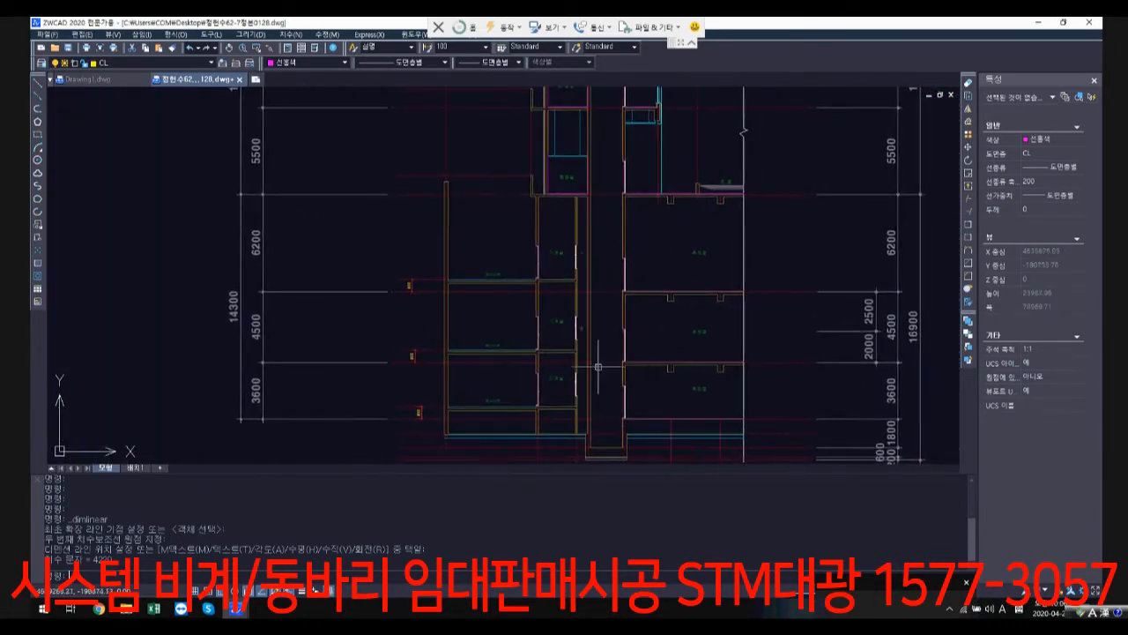
{"action": "scroll", "coordinate": [503, 229], "scroll_direction": "up", "scroll_amount": 3}
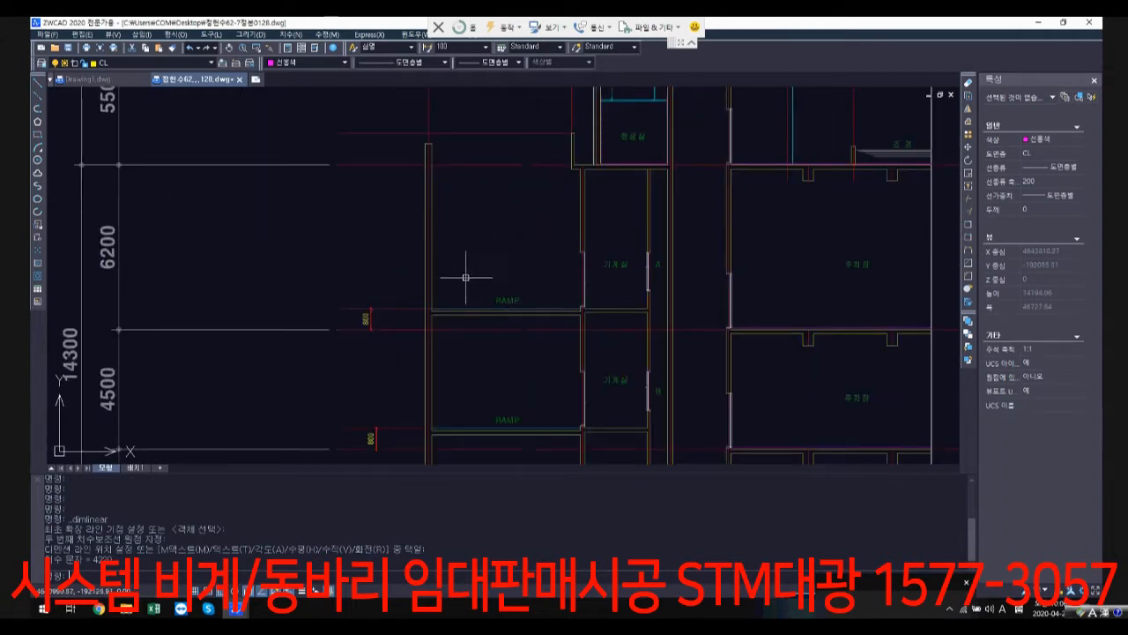
{"action": "middle_click_drag", "start_coordinate": [548, 427], "coordinate": [559, 320]}
{"action": "scroll", "coordinate": [559, 320], "scroll_direction": "down", "scroll_amount": 1}
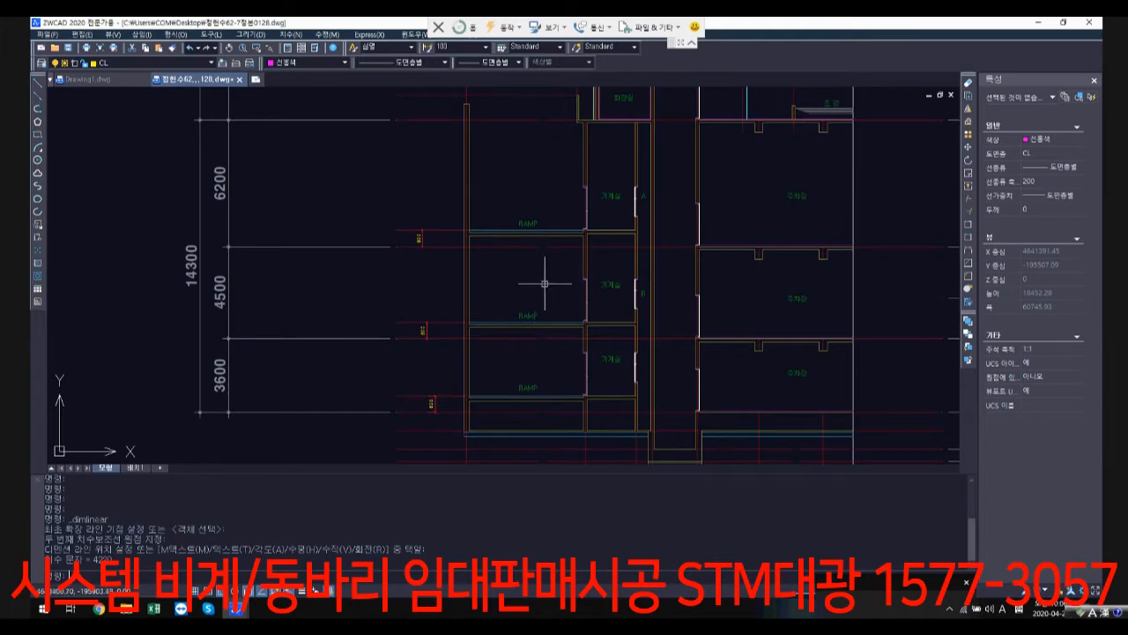
{"action": "scroll", "coordinate": [536, 284], "scroll_direction": "down", "scroll_amount": 1}
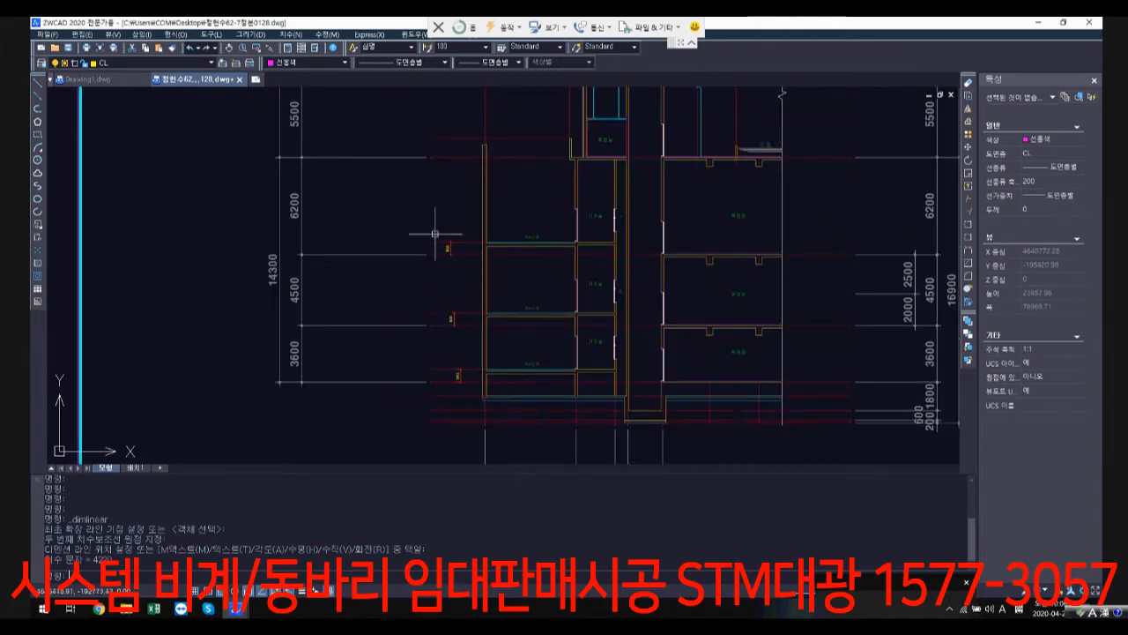
{"action": "scroll", "coordinate": [559, 379], "scroll_direction": "down", "scroll_amount": 3}
{"action": "middle_click_drag", "start_coordinate": [558, 379], "coordinate": [948, 385]}
{"action": "middle_click_drag", "start_coordinate": [511, 315], "coordinate": [184, 298]}
{"action": "scroll", "coordinate": [703, 276], "scroll_direction": "up", "scroll_amount": 5}
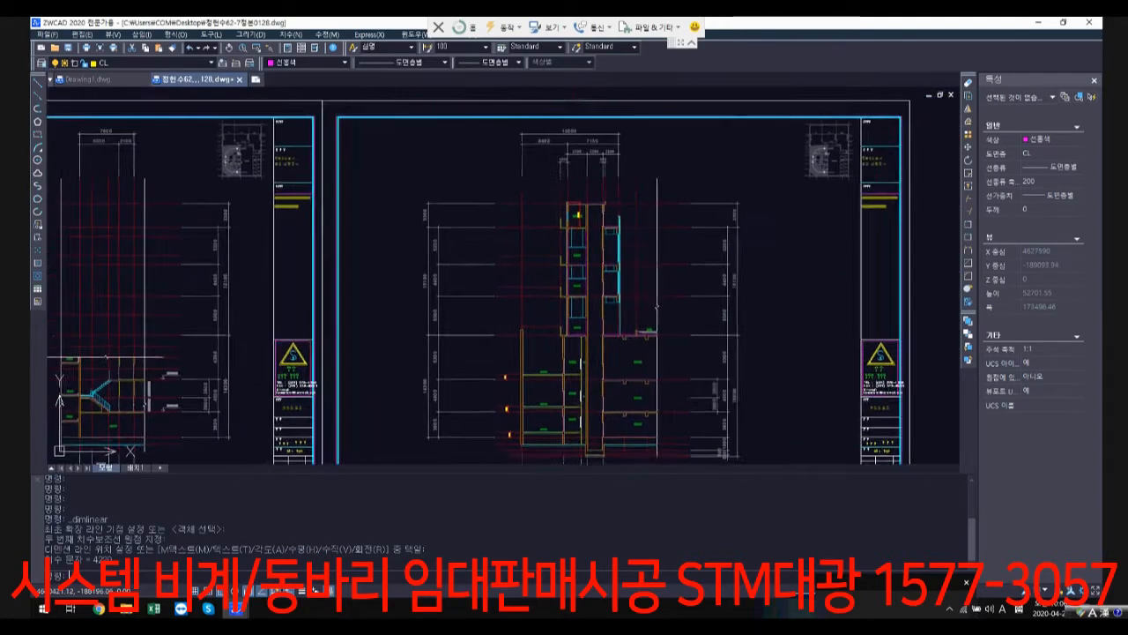
{"action": "scroll", "coordinate": [678, 385], "scroll_direction": "down", "scroll_amount": 6}
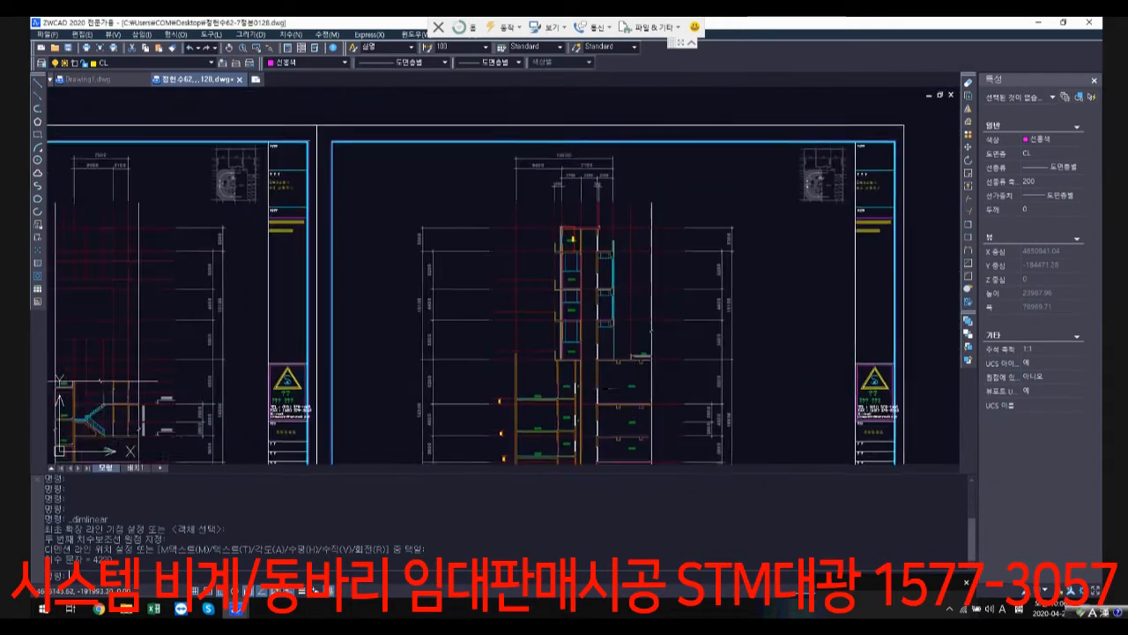
Step: Return to the first building section and examine the storey heights and slab levels around the road ground line
{"action": "middle_click_drag", "start_coordinate": [678, 384], "coordinate": [873, 386]}
{"action": "middle_click_drag", "start_coordinate": [440, 342], "coordinate": [869, 308]}
{"action": "middle_click_drag", "start_coordinate": [442, 306], "coordinate": [763, 316]}
{"action": "scroll", "coordinate": [284, 327], "scroll_direction": "up", "scroll_amount": 5}
{"action": "middle_click_drag", "start_coordinate": [284, 328], "coordinate": [435, 337]}
{"action": "middle_click_drag", "start_coordinate": [276, 305], "coordinate": [413, 319]}
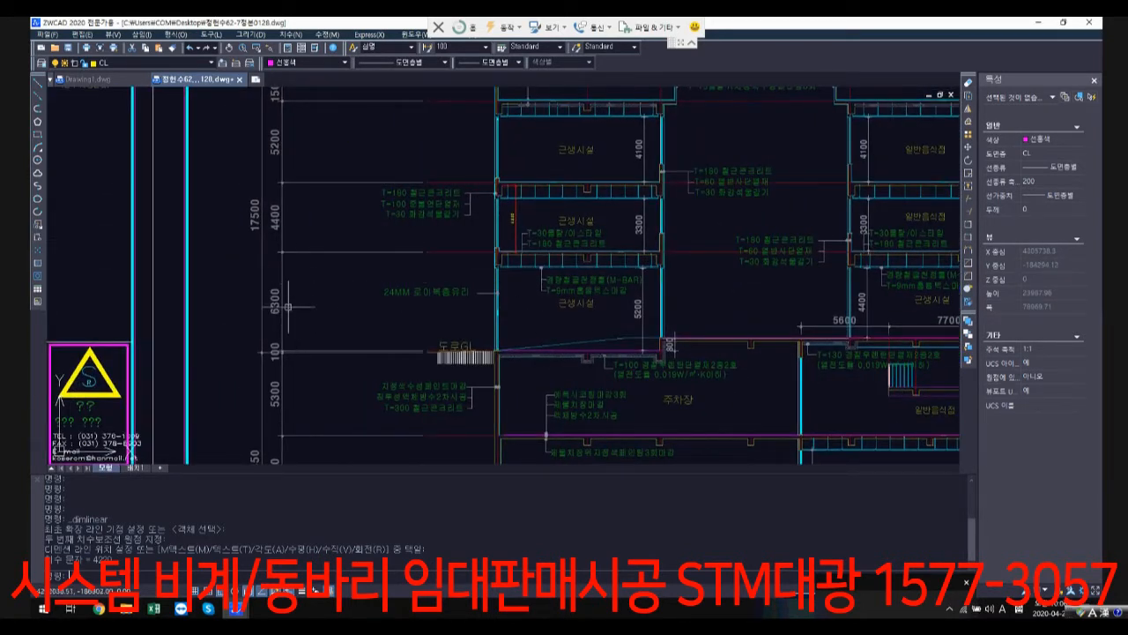
Step: Browse from the elevation and section sheets down to the structural drawings (구조도) and look over the structural floor plans
{"action": "scroll", "coordinate": [686, 337], "scroll_direction": "down", "scroll_amount": 3}
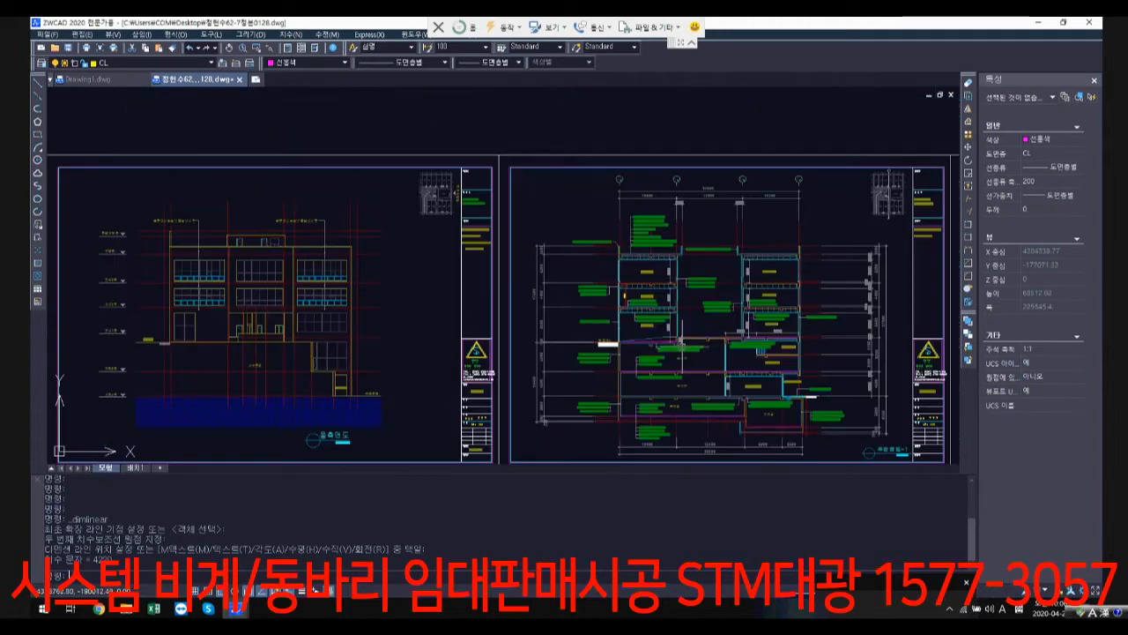
{"action": "scroll", "coordinate": [705, 337], "scroll_direction": "down", "scroll_amount": 2}
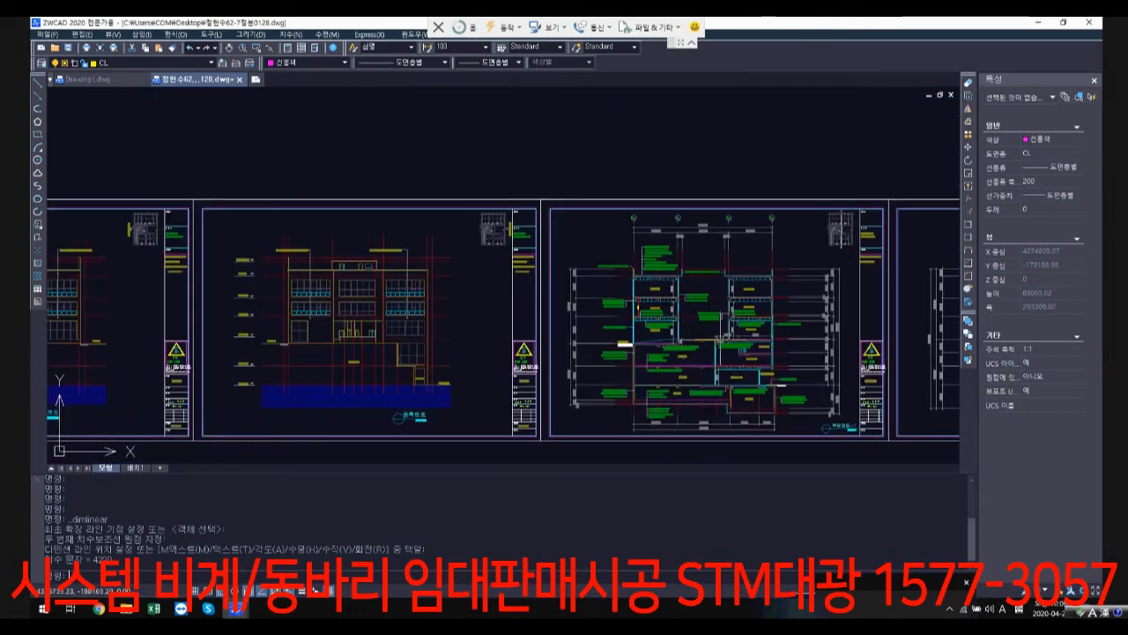
{"action": "scroll", "coordinate": [721, 338], "scroll_direction": "down", "scroll_amount": 2}
{"action": "mouse_move", "coordinate": [510, 354]}
{"action": "middle_mouse_down"}
{"action": "mouse_move", "coordinate": [864, 362]}
{"action": "mouse_move", "coordinate": [821, 343]}
{"action": "mouse_move", "coordinate": [790, 236]}
{"action": "middle_mouse_up"}
{"action": "scroll", "coordinate": [835, 362], "scroll_direction": "down", "scroll_amount": 3}
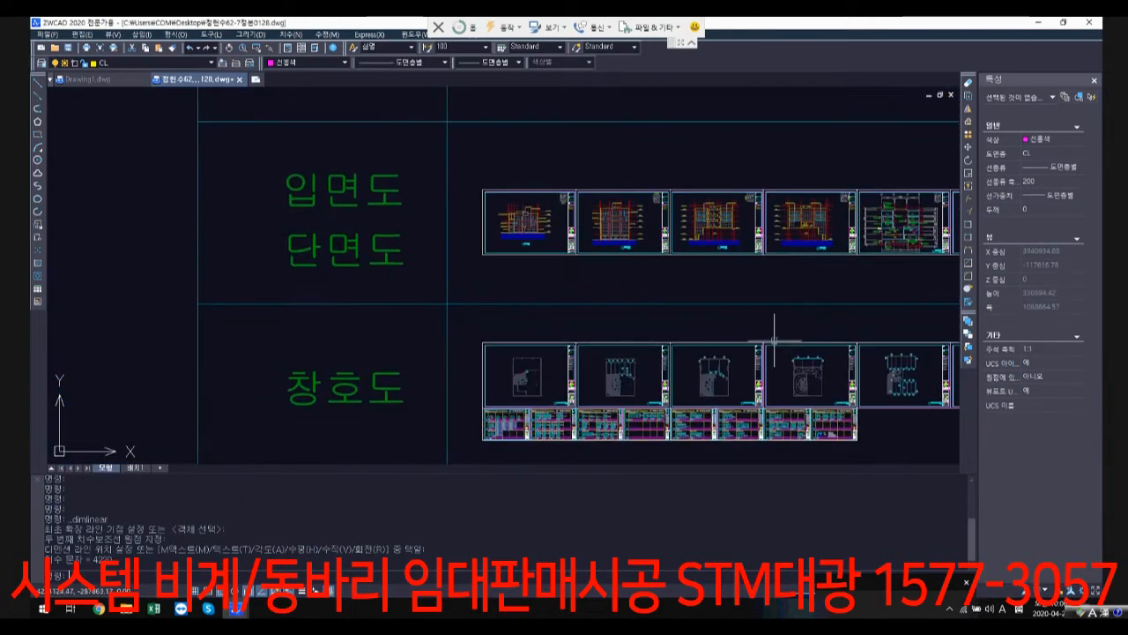
{"action": "scroll", "coordinate": [774, 340], "scroll_direction": "down", "scroll_amount": 2}
{"action": "middle_click_drag", "start_coordinate": [774, 343], "coordinate": [740, 197]}
{"action": "middle_click_drag", "start_coordinate": [730, 388], "coordinate": [725, 187]}
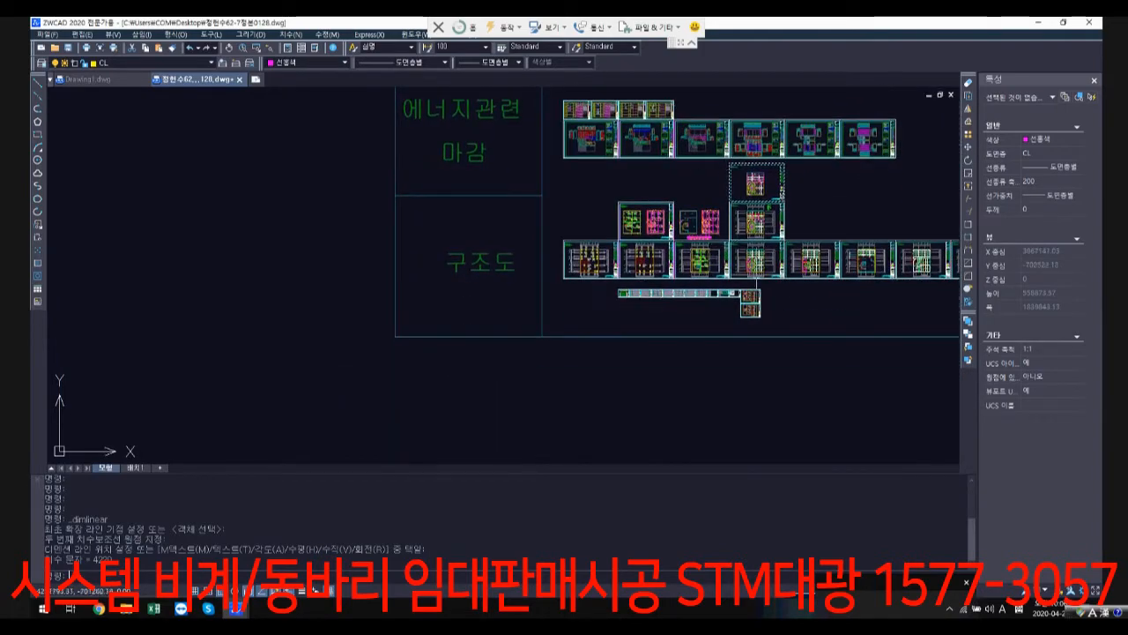
{"action": "scroll", "coordinate": [728, 263], "scroll_direction": "up", "scroll_amount": 6}
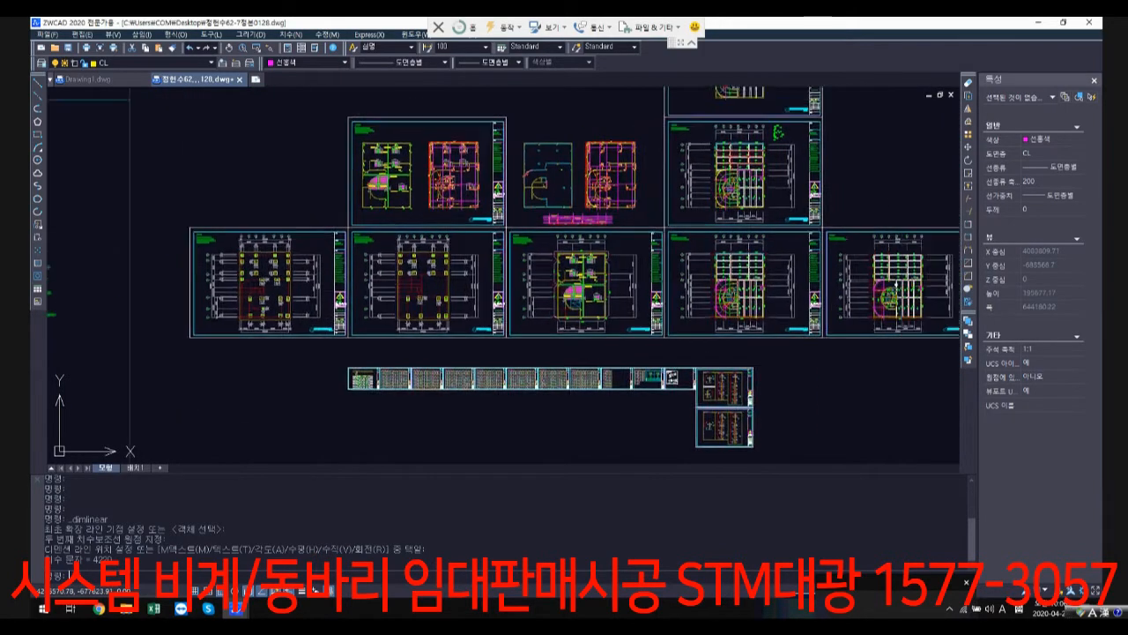
{"action": "middle_click_drag", "start_coordinate": [881, 331], "coordinate": [834, 328]}
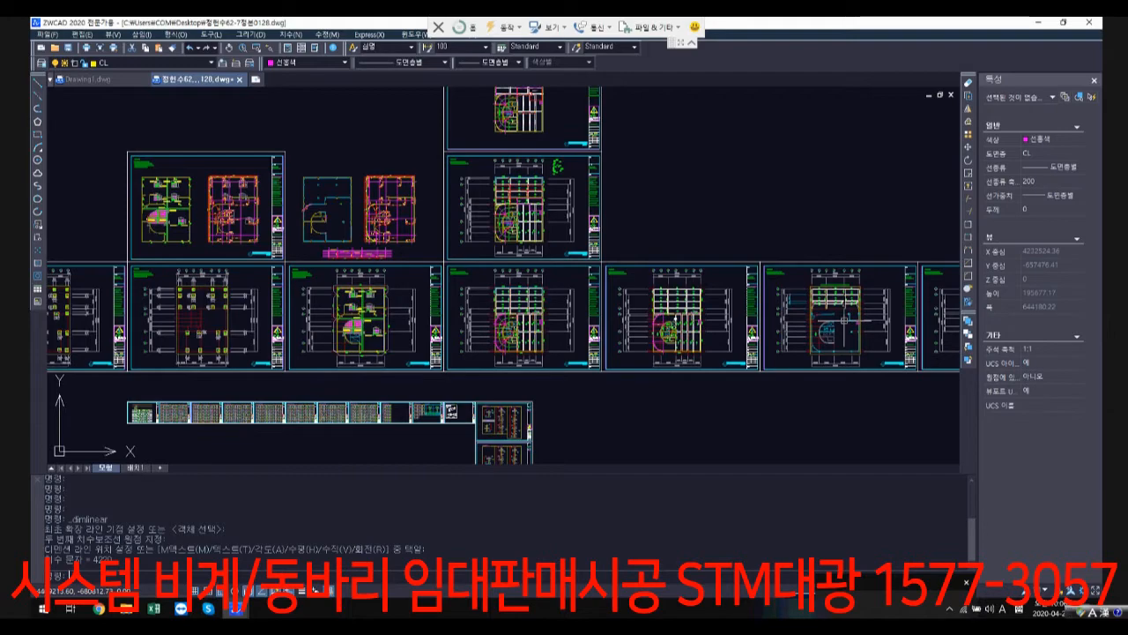
Step: Return from the structural drawings to the row of elevation and section sheets
{"action": "scroll", "coordinate": [831, 295], "scroll_direction": "down", "scroll_amount": 4}
{"action": "middle_click_drag", "start_coordinate": [781, 230], "coordinate": [740, 370]}
{"action": "middle_click_drag", "start_coordinate": [627, 200], "coordinate": [621, 258]}
{"action": "middle_click_drag", "start_coordinate": [770, 156], "coordinate": [772, 176]}
{"action": "scroll", "coordinate": [772, 176], "scroll_direction": "up", "scroll_amount": 6}
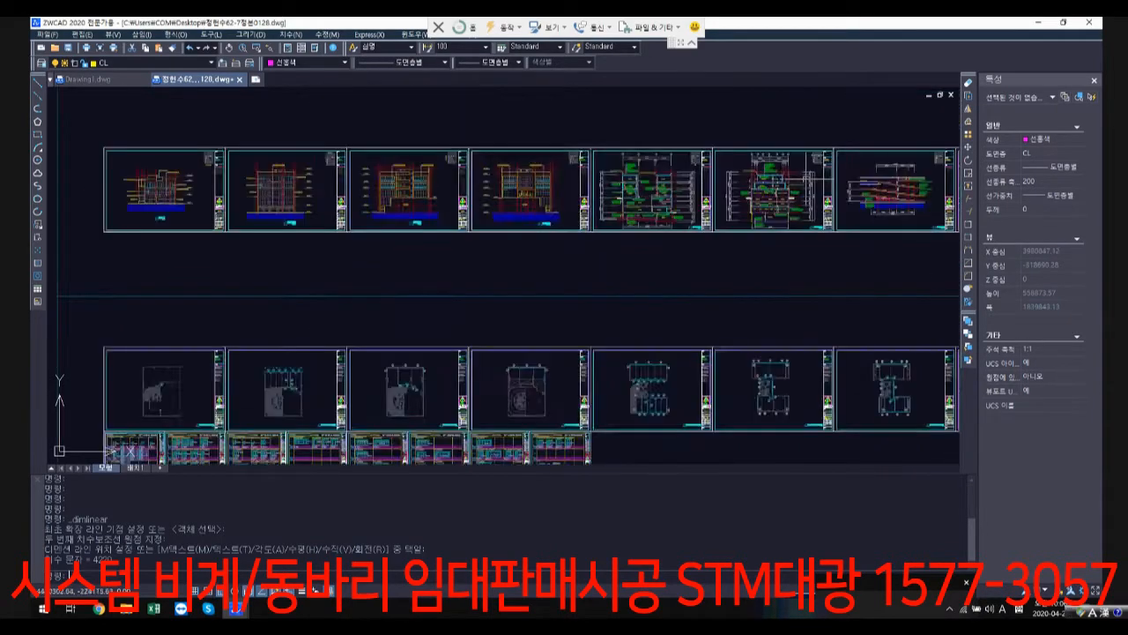
Step: Examine the first building section's basement parking, restaurant and machine room storeys below the road ground line (도로GL)
{"action": "scroll", "coordinate": [537, 209], "scroll_direction": "up", "scroll_amount": 5}
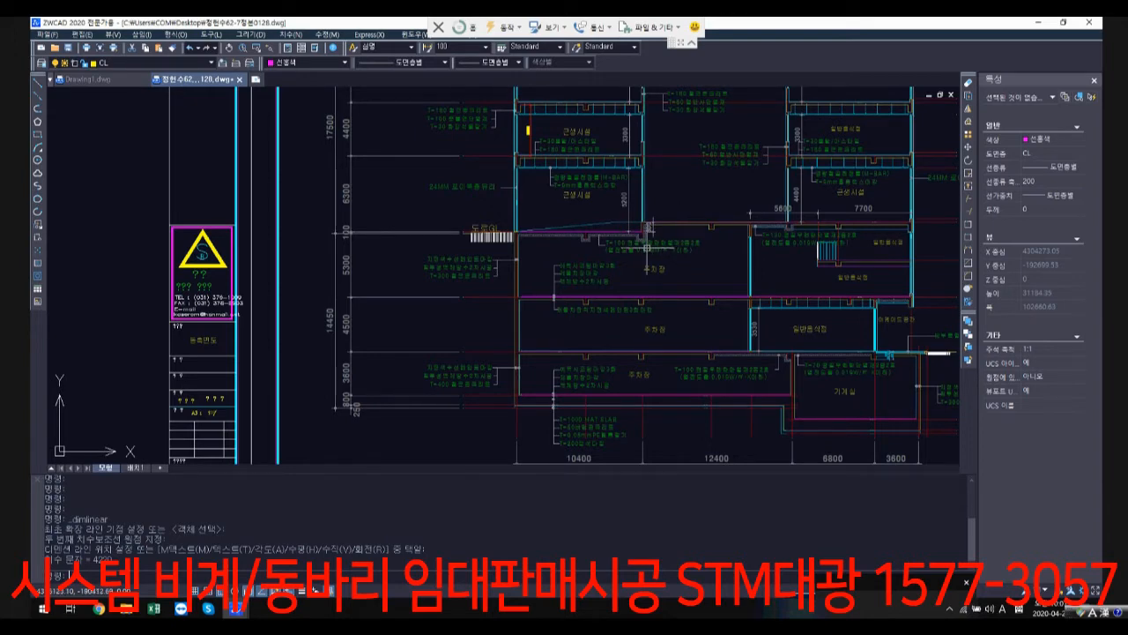
{"action": "middle_click_drag", "start_coordinate": [782, 265], "coordinate": [653, 275]}
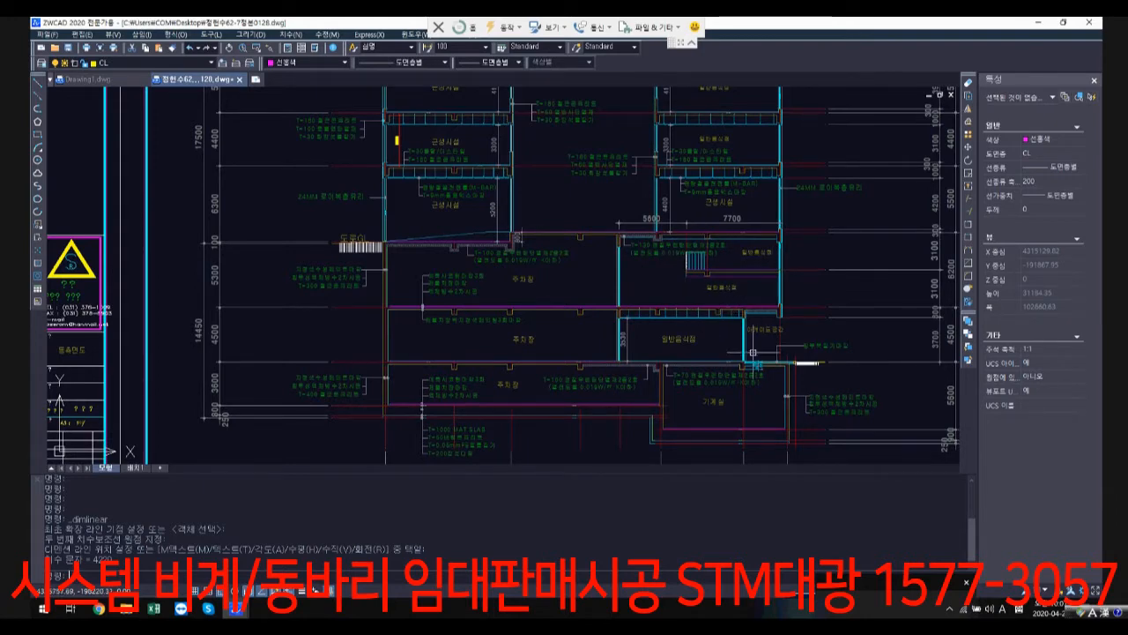
{"action": "scroll", "coordinate": [765, 385], "scroll_direction": "down", "scroll_amount": 10}
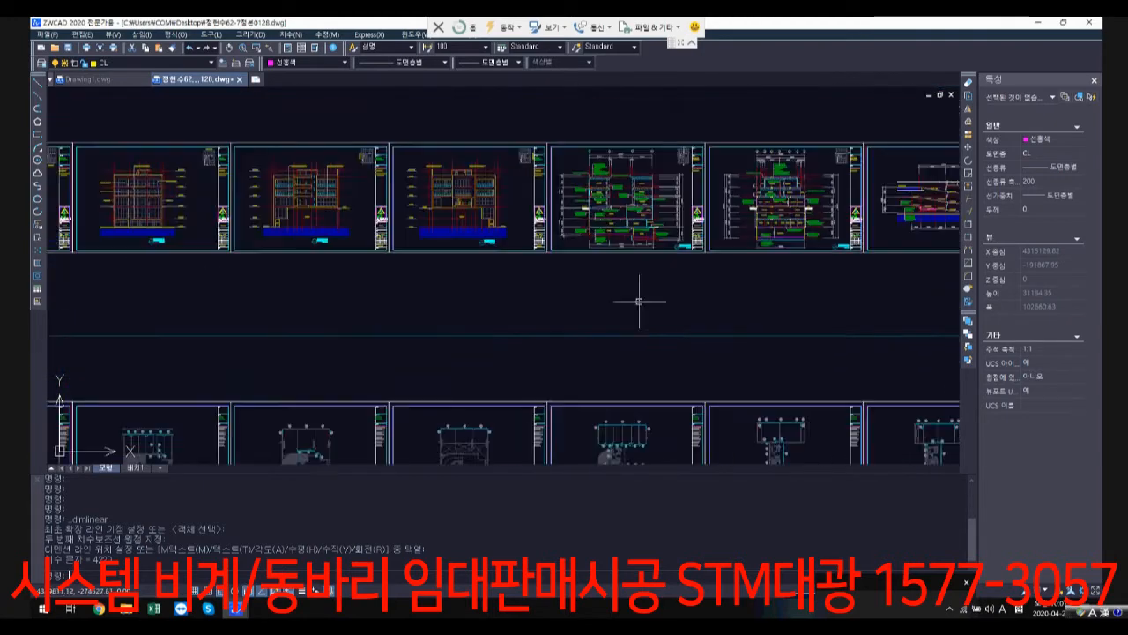
Step: Go to the structural drawings (구조도) and look over the basement 1 structural plan (지하1층 구조평면도)
{"action": "scroll", "coordinate": [631, 353], "scroll_direction": "down", "scroll_amount": 4}
{"action": "middle_click_drag", "start_coordinate": [486, 403], "coordinate": [496, 325]}
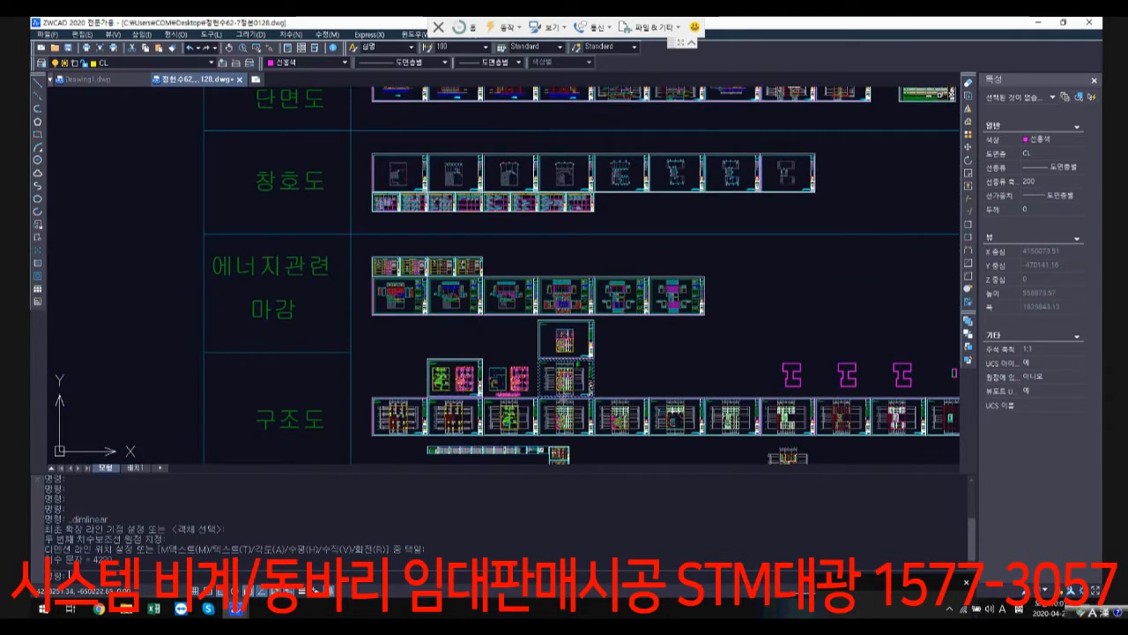
{"action": "middle_click_drag", "start_coordinate": [610, 420], "coordinate": [386, 338]}
{"action": "scroll", "coordinate": [564, 347], "scroll_direction": "up", "scroll_amount": 7}
{"action": "scroll", "coordinate": [574, 338], "scroll_direction": "down", "scroll_amount": 1}
{"action": "scroll", "coordinate": [749, 384], "scroll_direction": "up", "scroll_amount": 3}
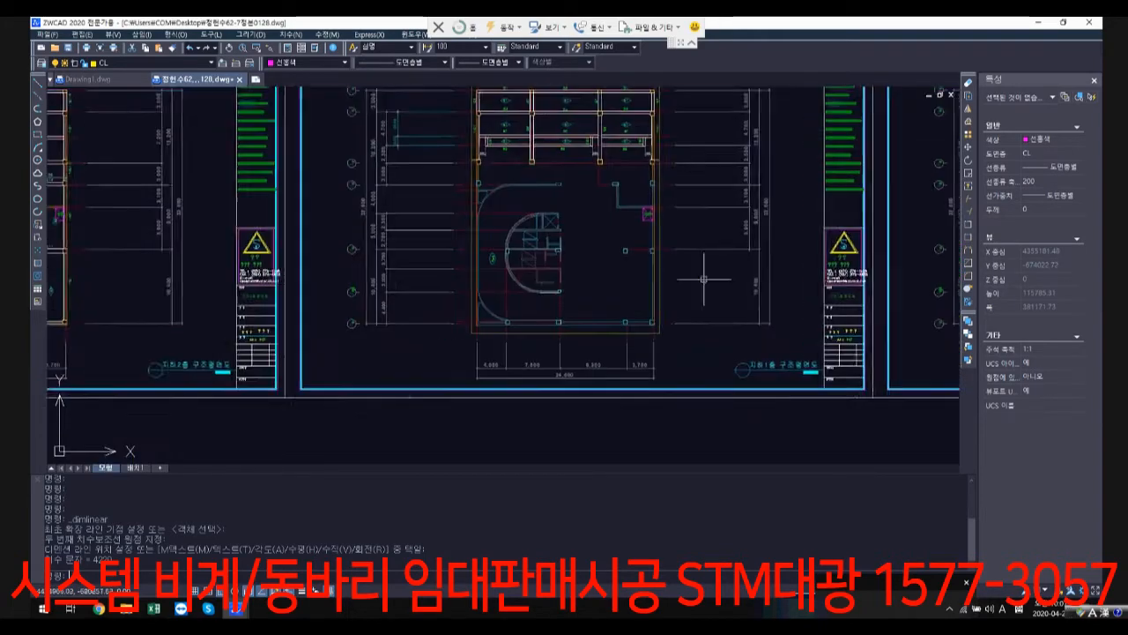
{"action": "middle_click_drag", "start_coordinate": [536, 200], "coordinate": [505, 271]}
{"action": "scroll", "coordinate": [453, 228], "scroll_direction": "up", "scroll_amount": 2}
{"action": "scroll", "coordinate": [436, 262], "scroll_direction": "down", "scroll_amount": 1}
{"action": "middle_click_drag", "start_coordinate": [435, 262], "coordinate": [567, 265]}
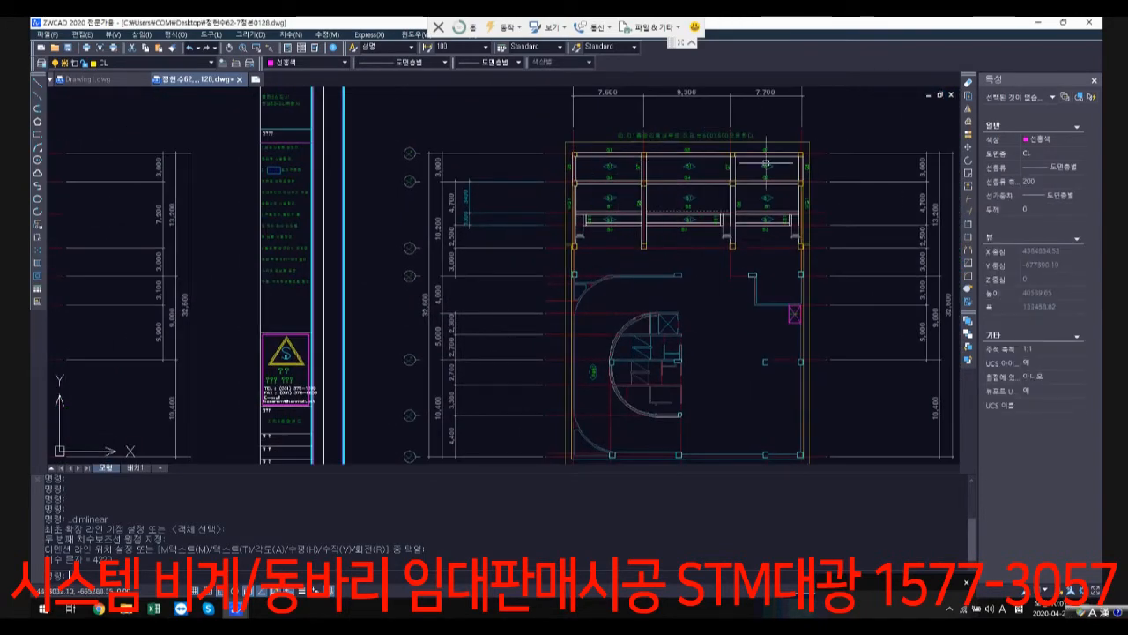
{"action": "middle_click_drag", "start_coordinate": [733, 252], "coordinate": [636, 208]}
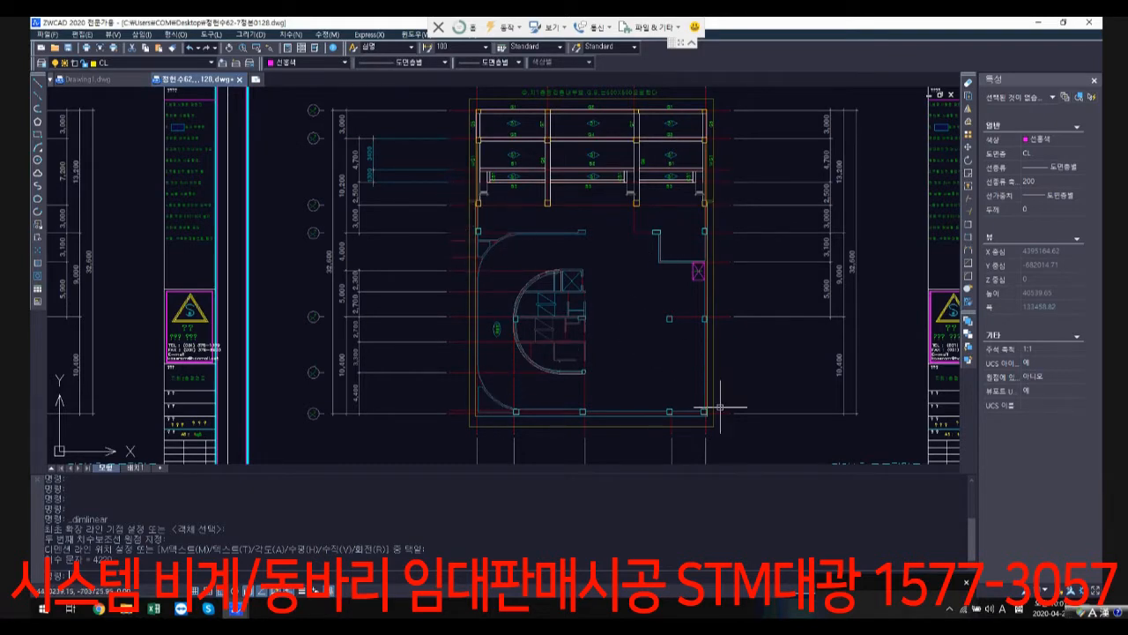
Step: Examine the basement 1 structural plan's beam and slab bays, column line and the unframed area around the curved ramp
{"action": "scroll", "coordinate": [720, 406], "scroll_direction": "down", "scroll_amount": 2}
{"action": "middle_click_drag", "start_coordinate": [720, 407], "coordinate": [561, 384]}
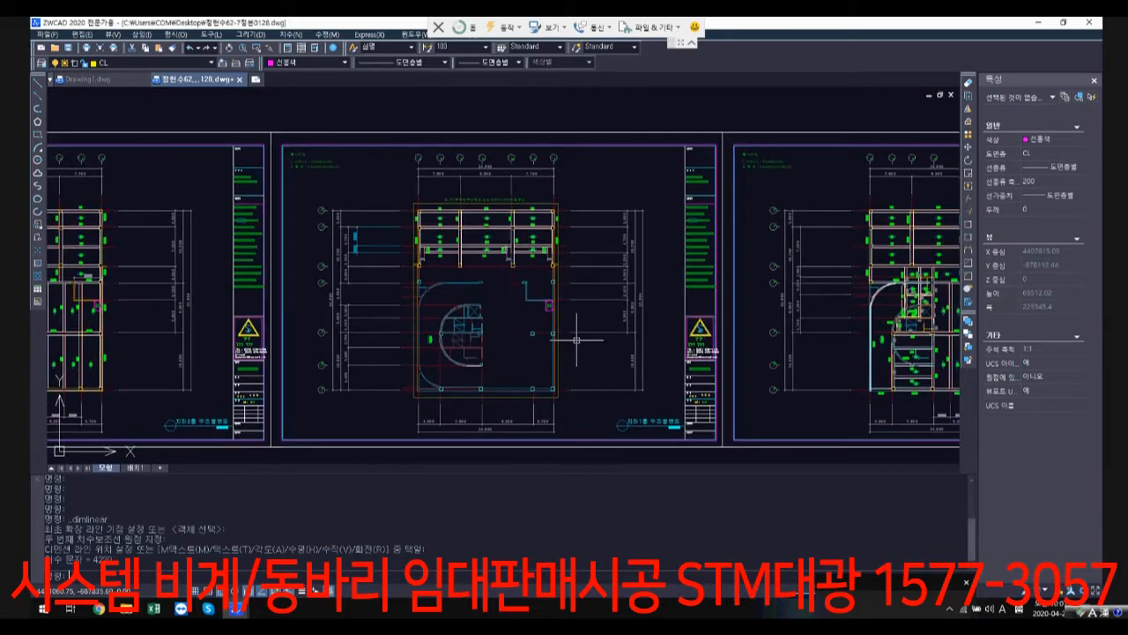
{"action": "scroll", "coordinate": [455, 277], "scroll_direction": "up", "scroll_amount": 4}
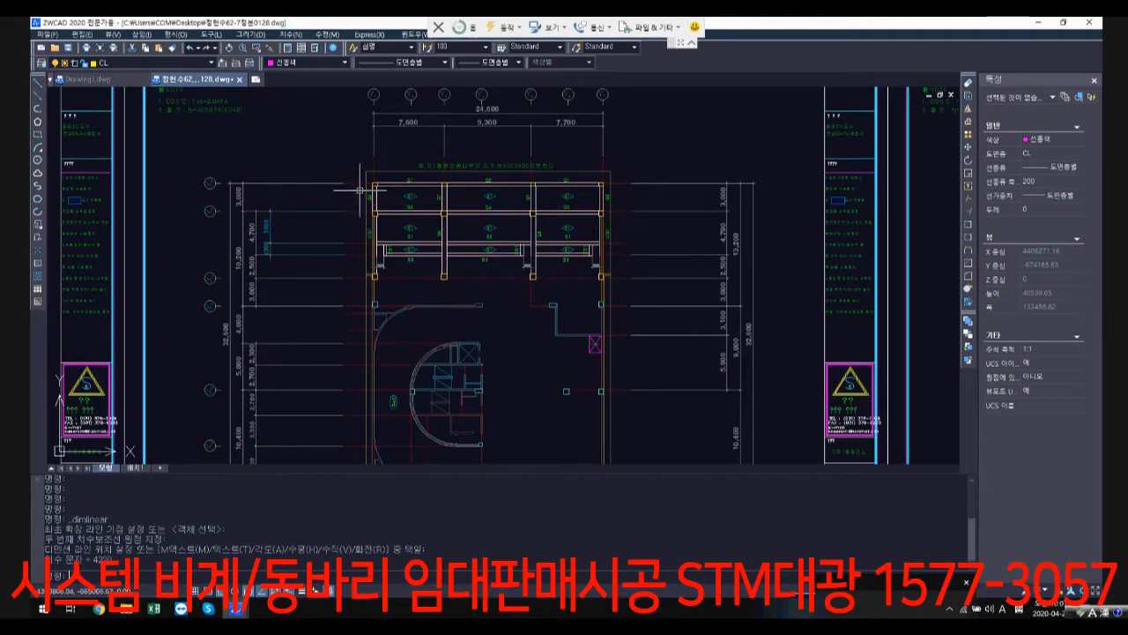
{"action": "scroll", "coordinate": [538, 273], "scroll_direction": "up", "scroll_amount": 2}
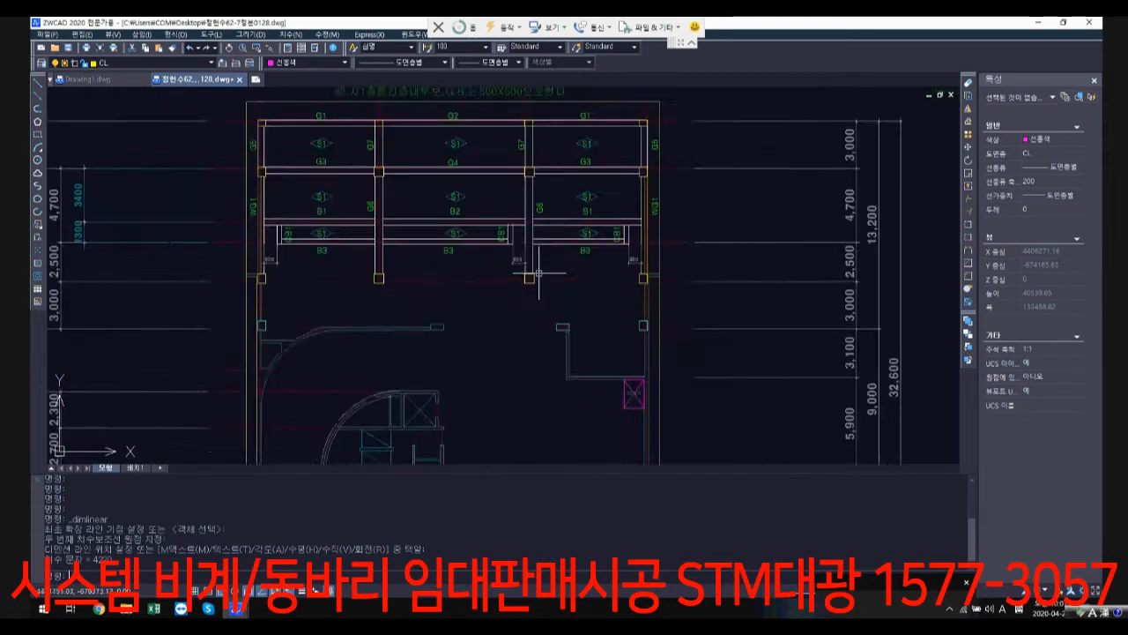
{"action": "scroll", "coordinate": [538, 273], "scroll_direction": "up", "scroll_amount": 1}
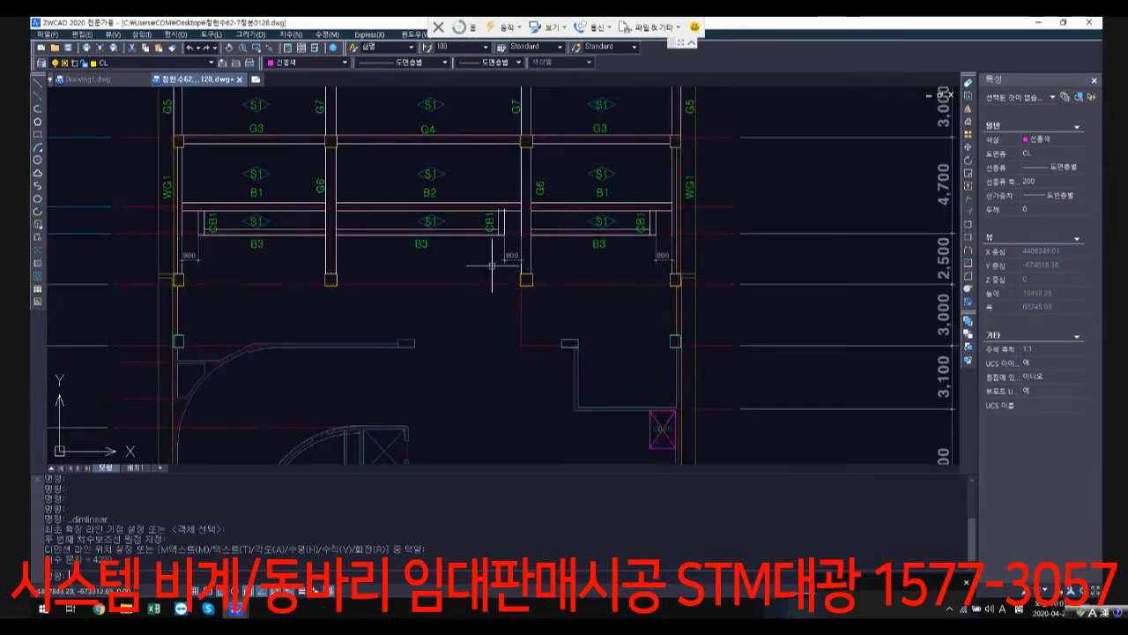
{"action": "scroll", "coordinate": [492, 264], "scroll_direction": "down", "scroll_amount": 3}
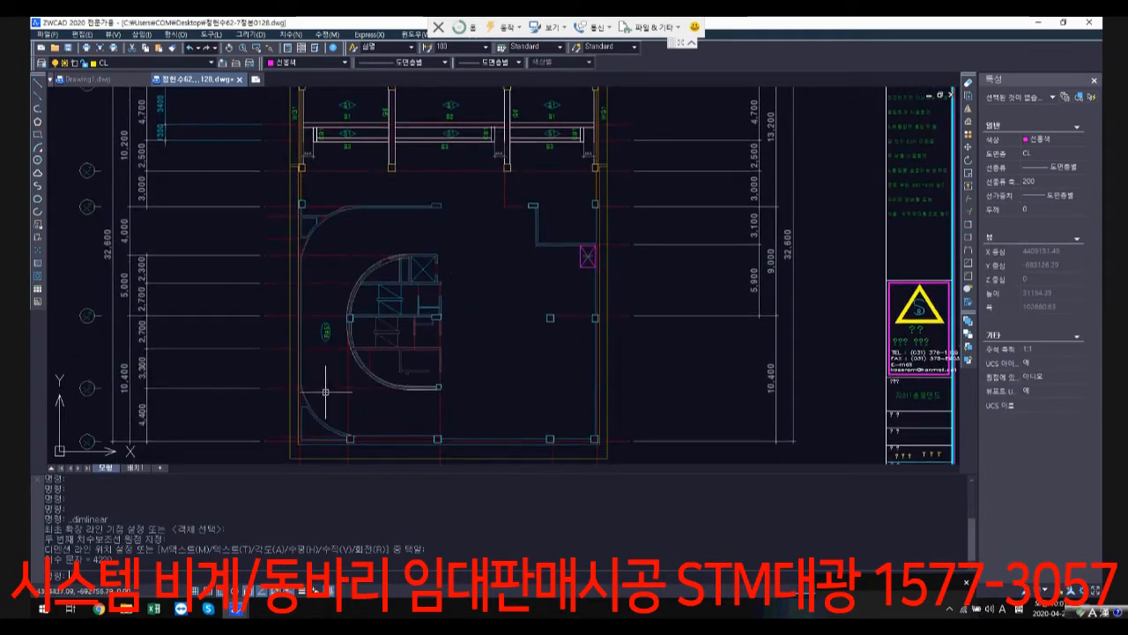
{"action": "scroll", "coordinate": [611, 363], "scroll_direction": "down", "scroll_amount": 1}
{"action": "middle_click_drag", "start_coordinate": [609, 354], "coordinate": [314, 300]}
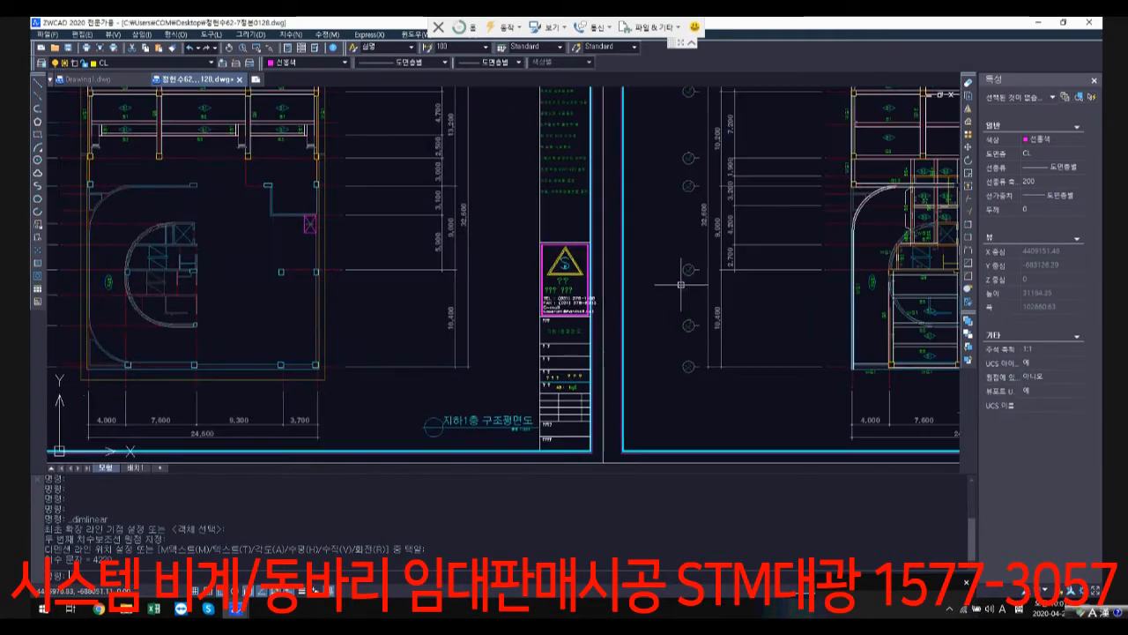
Step: Compare the basement 1 structural plan with the adjacent first-floor and basement 2 structural plans
{"action": "scroll", "coordinate": [811, 275], "scroll_direction": "down", "scroll_amount": 1}
{"action": "middle_click_drag", "start_coordinate": [814, 270], "coordinate": [704, 272]}
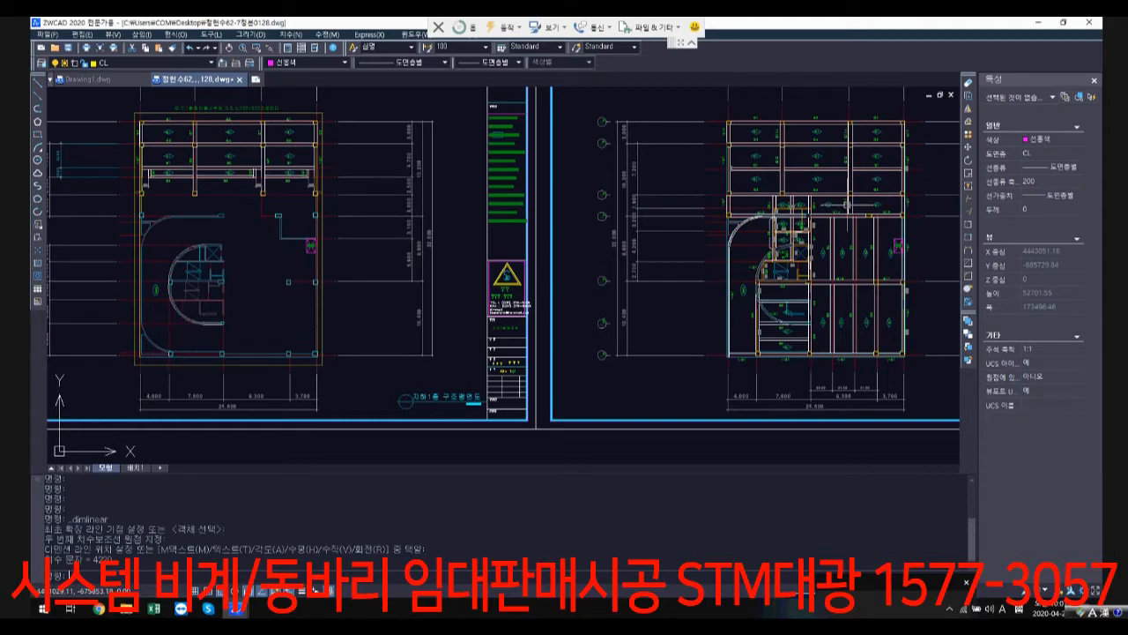
{"action": "scroll", "coordinate": [608, 230], "scroll_direction": "down", "scroll_amount": 3}
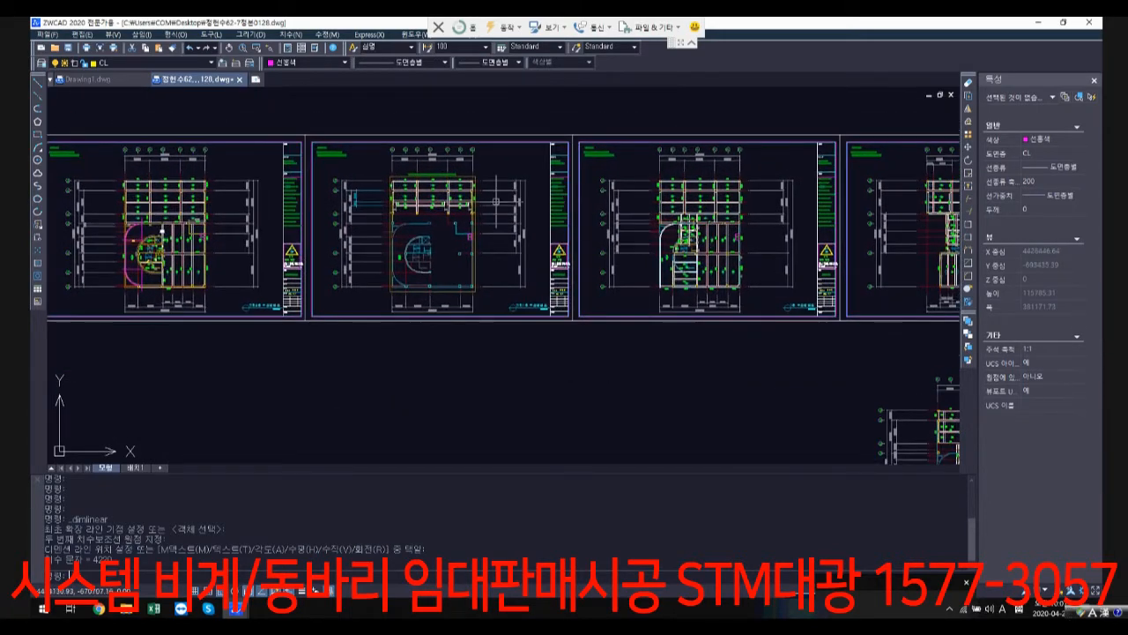
{"action": "scroll", "coordinate": [392, 200], "scroll_direction": "down", "scroll_amount": 3}
{"action": "scroll", "coordinate": [421, 196], "scroll_direction": "up", "scroll_amount": 2}
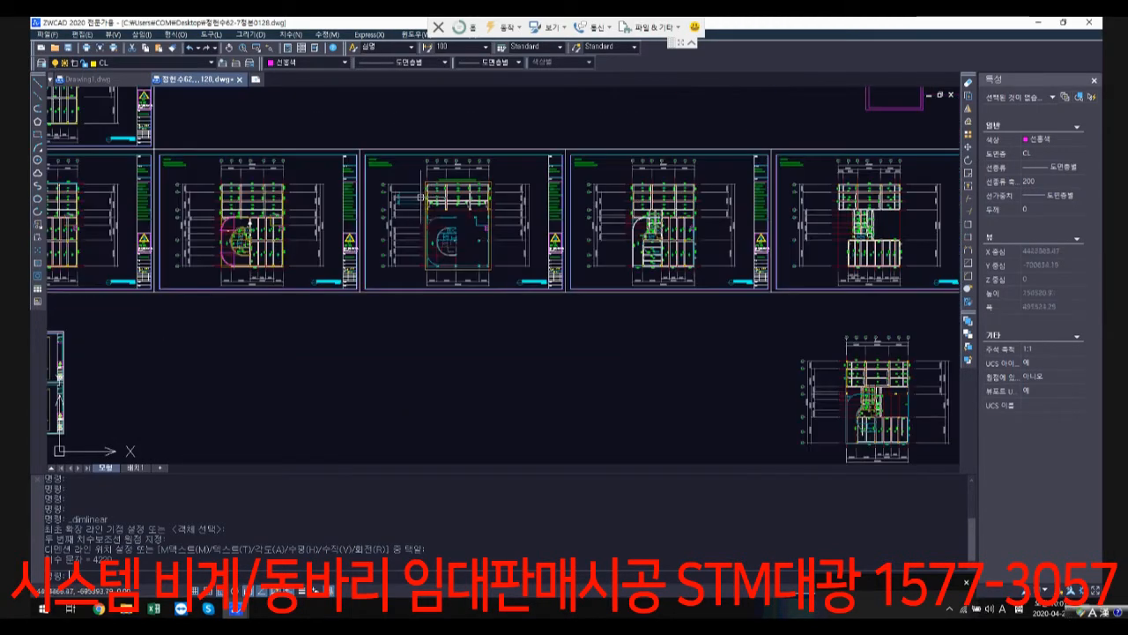
{"action": "scroll", "coordinate": [421, 196], "scroll_direction": "up", "scroll_amount": 2}
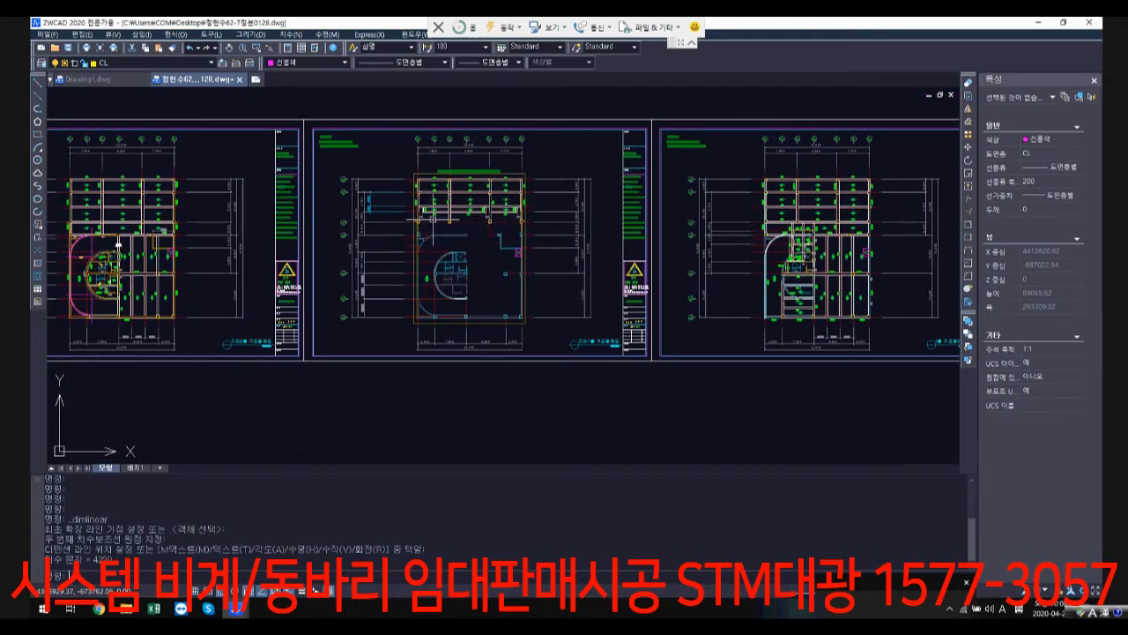
Step: Return to the first building section and examine the slab level step beside the road ground line above the parking floor
{"action": "scroll", "coordinate": [797, 164], "scroll_direction": "down", "scroll_amount": 3}
{"action": "middle_click_drag", "start_coordinate": [740, 148], "coordinate": [658, 358]}
{"action": "scroll", "coordinate": [545, 199], "scroll_direction": "down", "scroll_amount": 1}
{"action": "middle_click_drag", "start_coordinate": [540, 196], "coordinate": [658, 410]}
{"action": "middle_click_drag", "start_coordinate": [392, 180], "coordinate": [522, 400]}
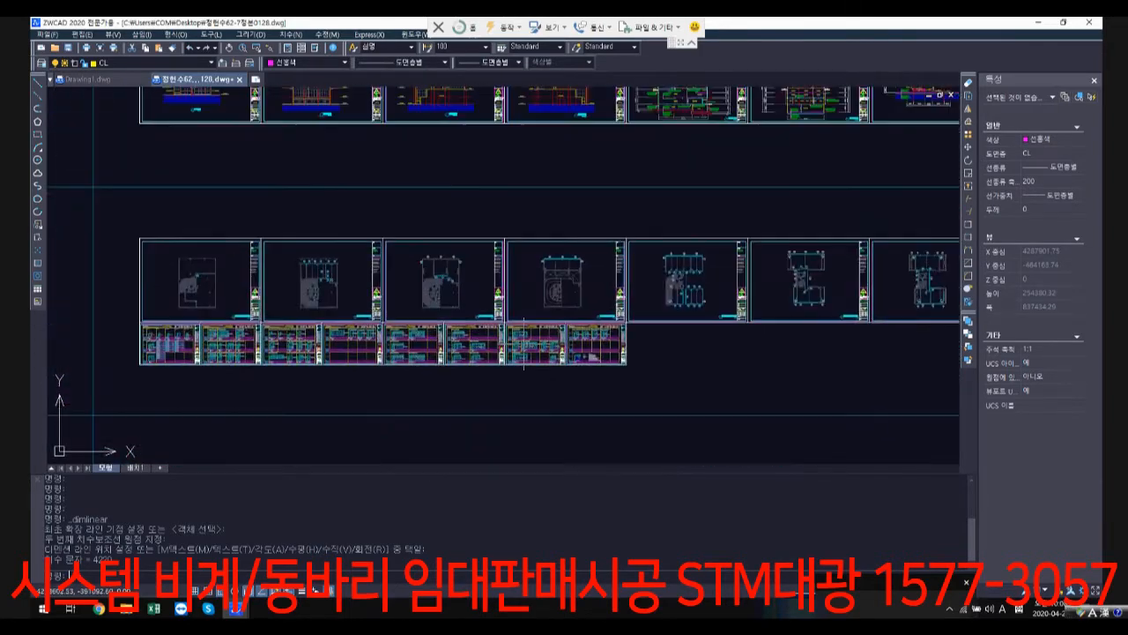
{"action": "scroll", "coordinate": [547, 241], "scroll_direction": "down", "scroll_amount": 1}
{"action": "middle_click_drag", "start_coordinate": [547, 241], "coordinate": [502, 363]}
{"action": "scroll", "coordinate": [621, 256], "scroll_direction": "up", "scroll_amount": 3}
{"action": "scroll", "coordinate": [621, 260], "scroll_direction": "up", "scroll_amount": 6}
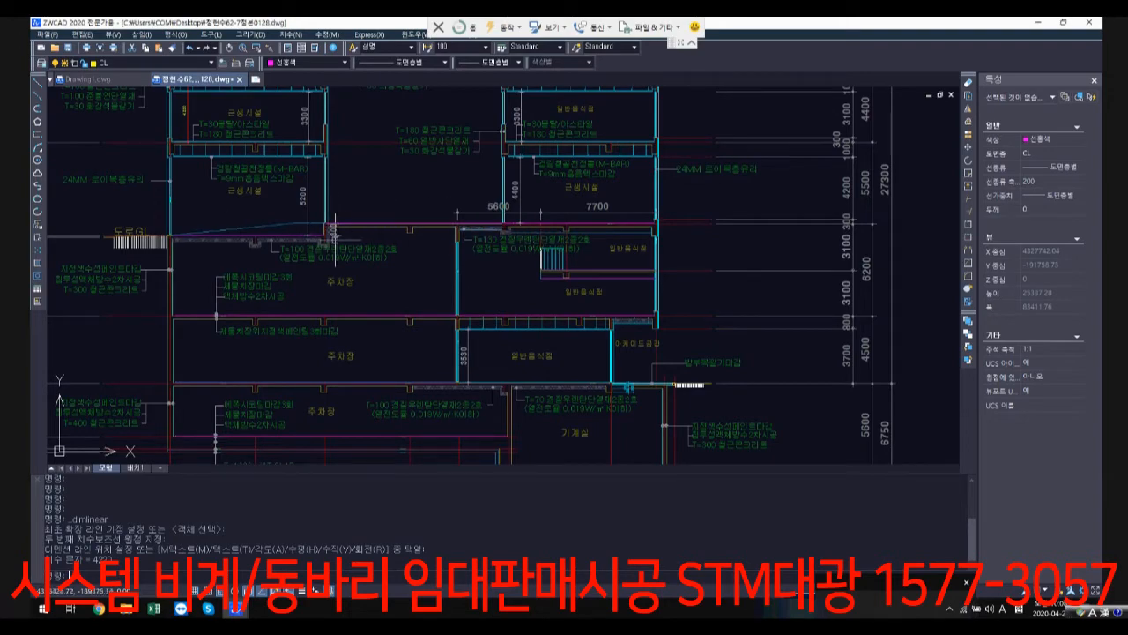
{"action": "scroll", "coordinate": [511, 330], "scroll_direction": "down", "scroll_amount": 5}
{"action": "scroll", "coordinate": [554, 209], "scroll_direction": "up", "scroll_amount": 2}
{"action": "scroll", "coordinate": [572, 257], "scroll_direction": "down", "scroll_amount": 2}
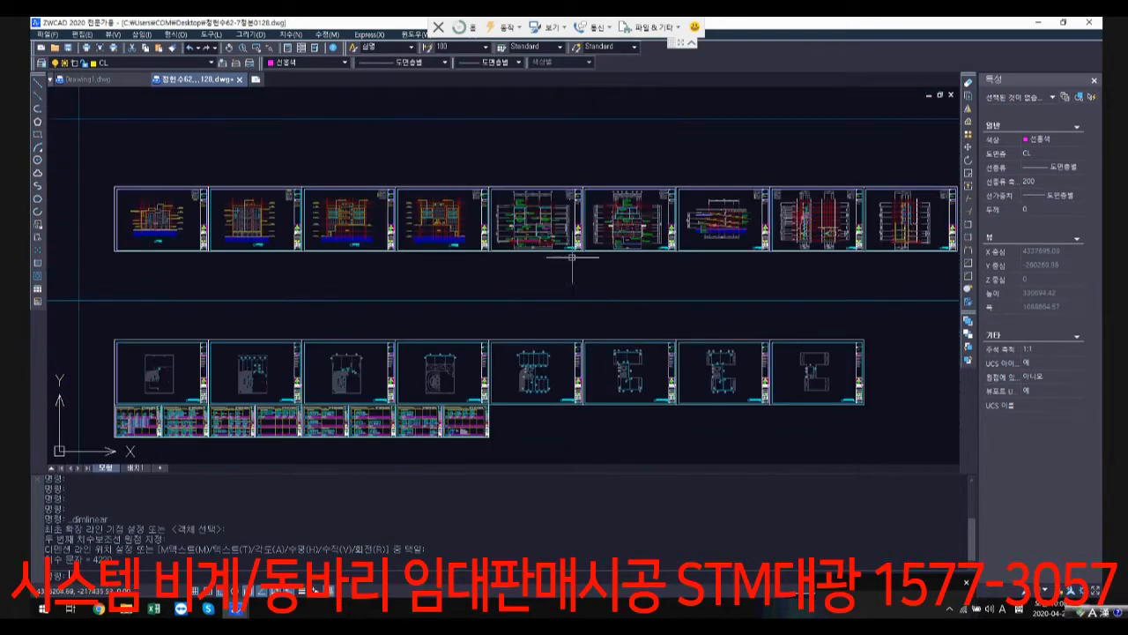
Step: Examine the first-floor structural plan (1층 구조평면도), checking its girder and slab labels and the grid dimensions of the upper bays
{"action": "middle_click_drag", "start_coordinate": [572, 257], "coordinate": [529, 27]}
{"action": "scroll", "coordinate": [618, 378], "scroll_direction": "up", "scroll_amount": 8}
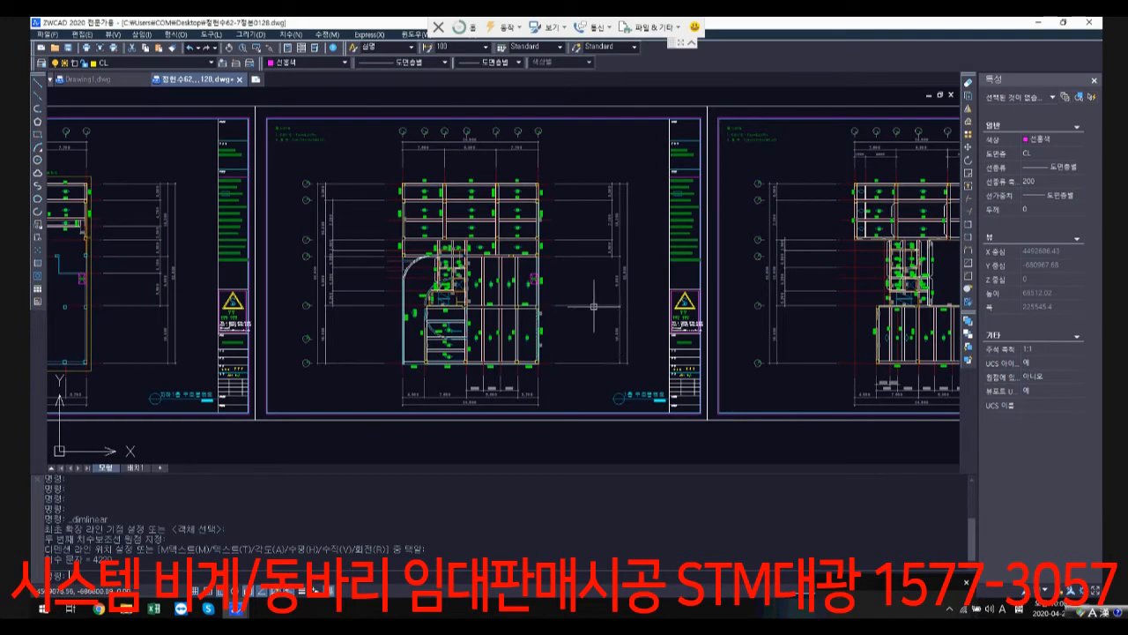
{"action": "scroll", "coordinate": [405, 384], "scroll_direction": "down", "scroll_amount": 1}
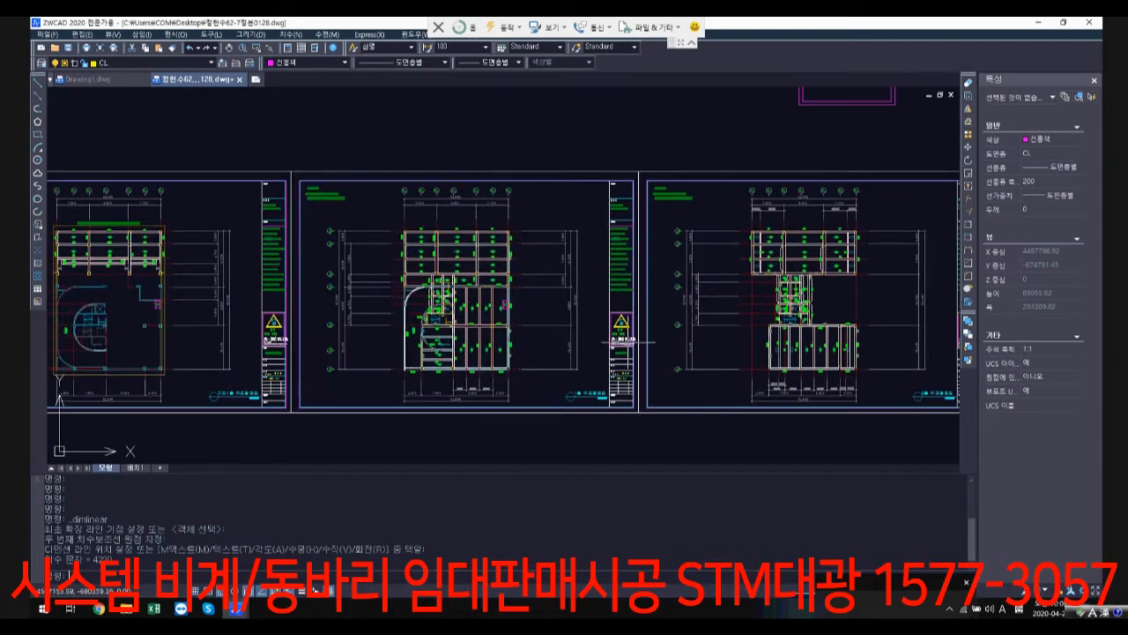
{"action": "scroll", "coordinate": [487, 302], "scroll_direction": "up", "scroll_amount": 3}
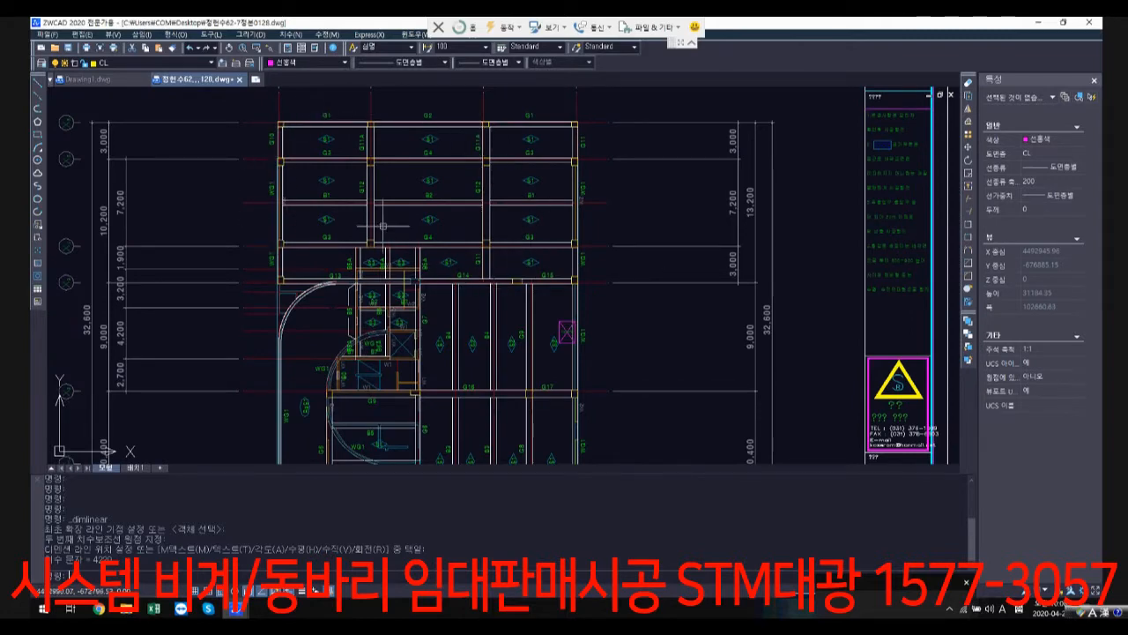
{"action": "scroll", "coordinate": [383, 226], "scroll_direction": "up", "scroll_amount": 3}
{"action": "scroll", "coordinate": [628, 336], "scroll_direction": "down", "scroll_amount": 2}
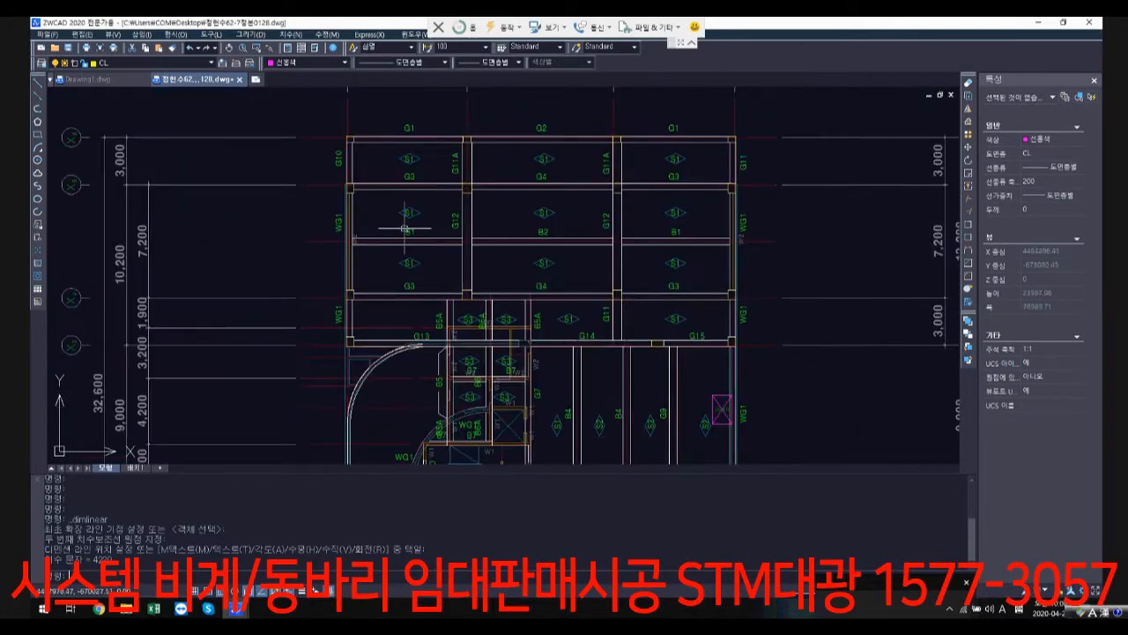
{"action": "scroll", "coordinate": [577, 179], "scroll_direction": "down", "scroll_amount": 2}
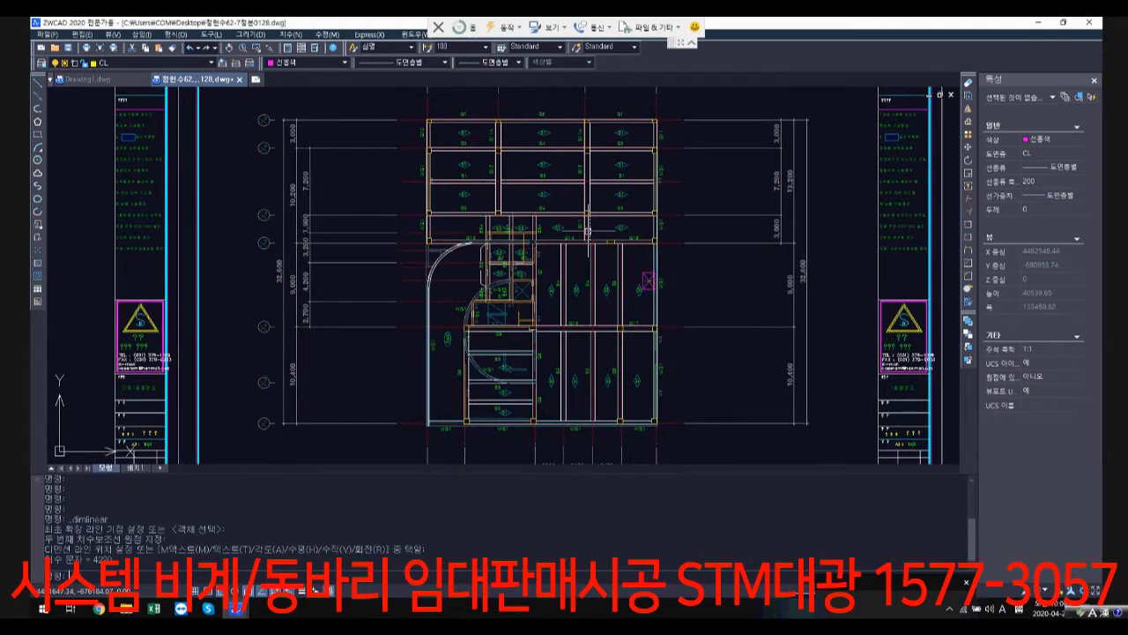
{"action": "scroll", "coordinate": [906, 121], "scroll_direction": "up", "scroll_amount": 3}
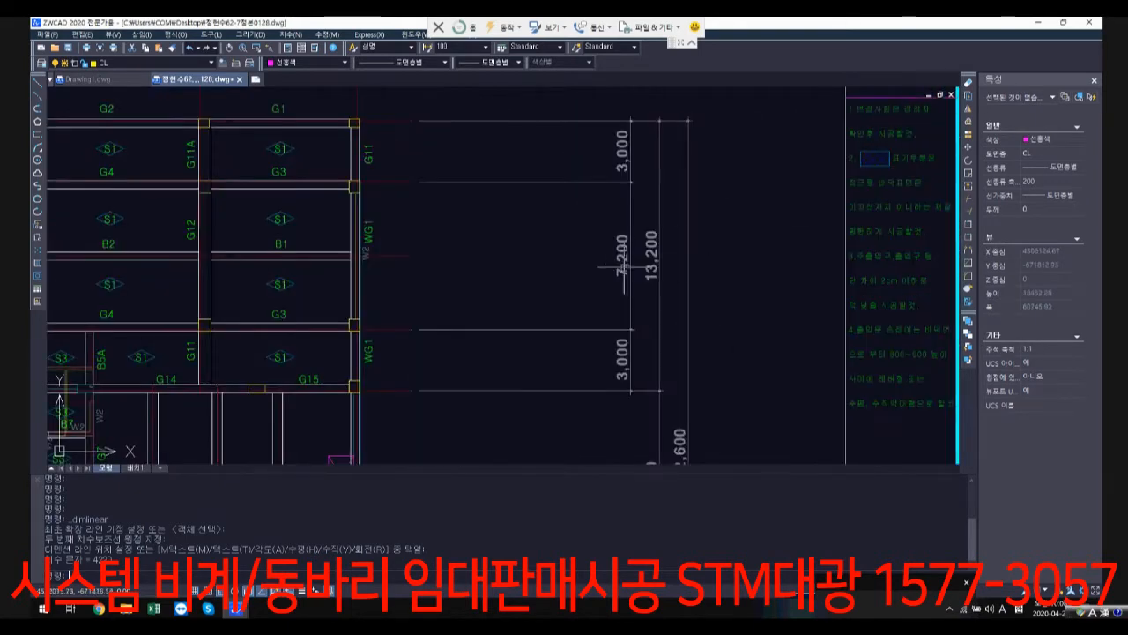
{"action": "scroll", "coordinate": [449, 274], "scroll_direction": "down", "scroll_amount": 2}
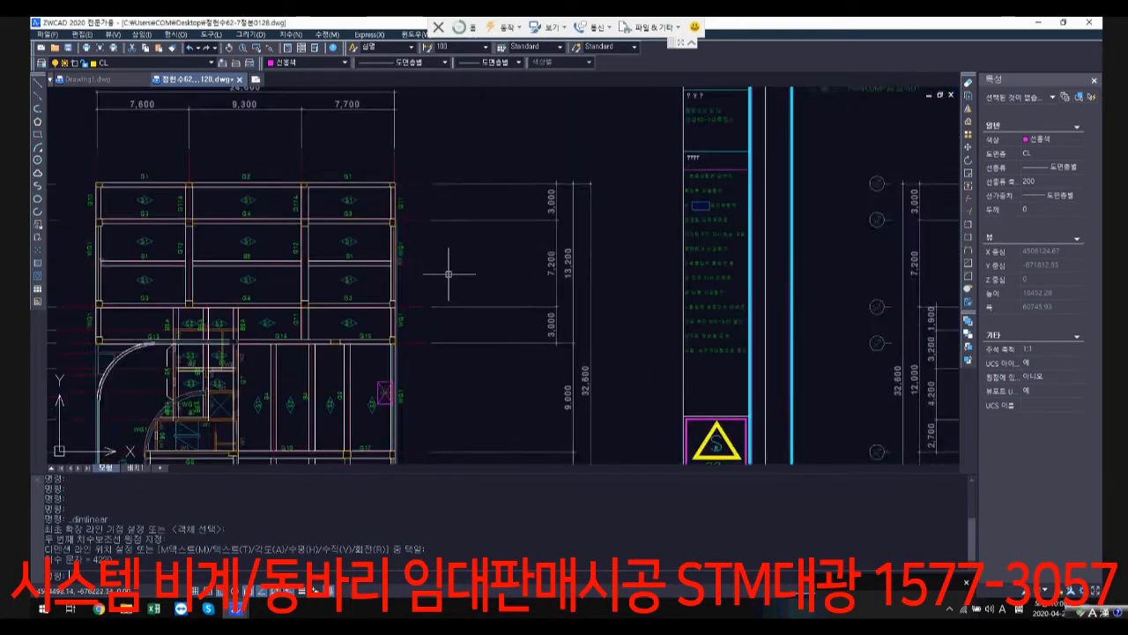
{"action": "middle_click_drag", "start_coordinate": [449, 274], "coordinate": [668, 251]}
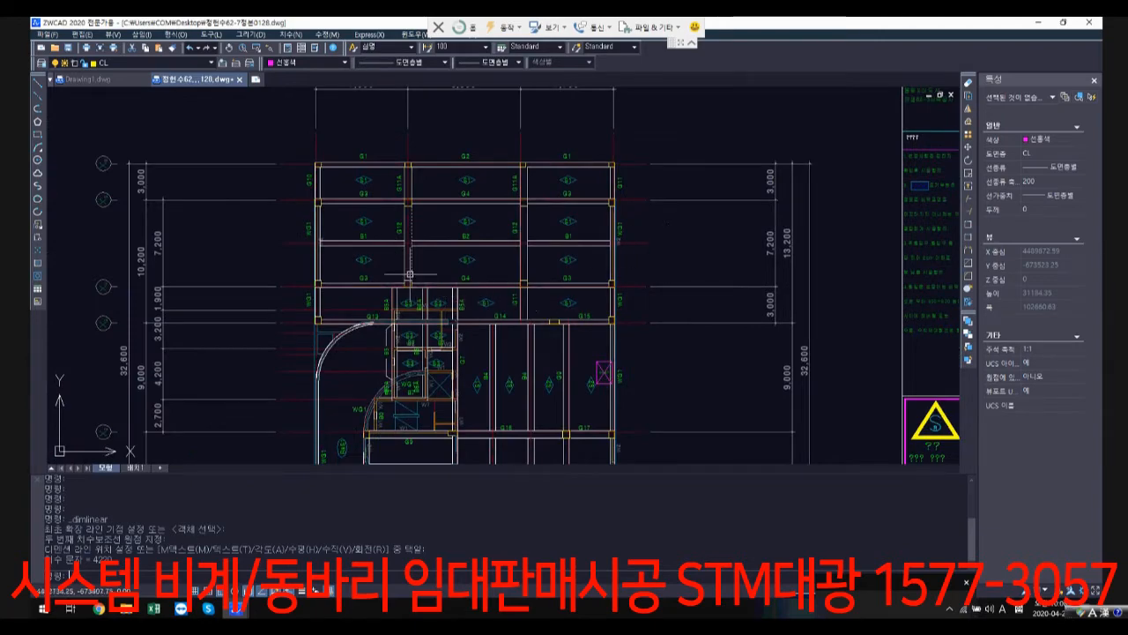
Step: Go from the structural plans back to the row of architectural floor plans (각층평면도)
{"action": "scroll", "coordinate": [447, 256], "scroll_direction": "down", "scroll_amount": 5}
{"action": "middle_click_drag", "start_coordinate": [448, 256], "coordinate": [502, 159]}
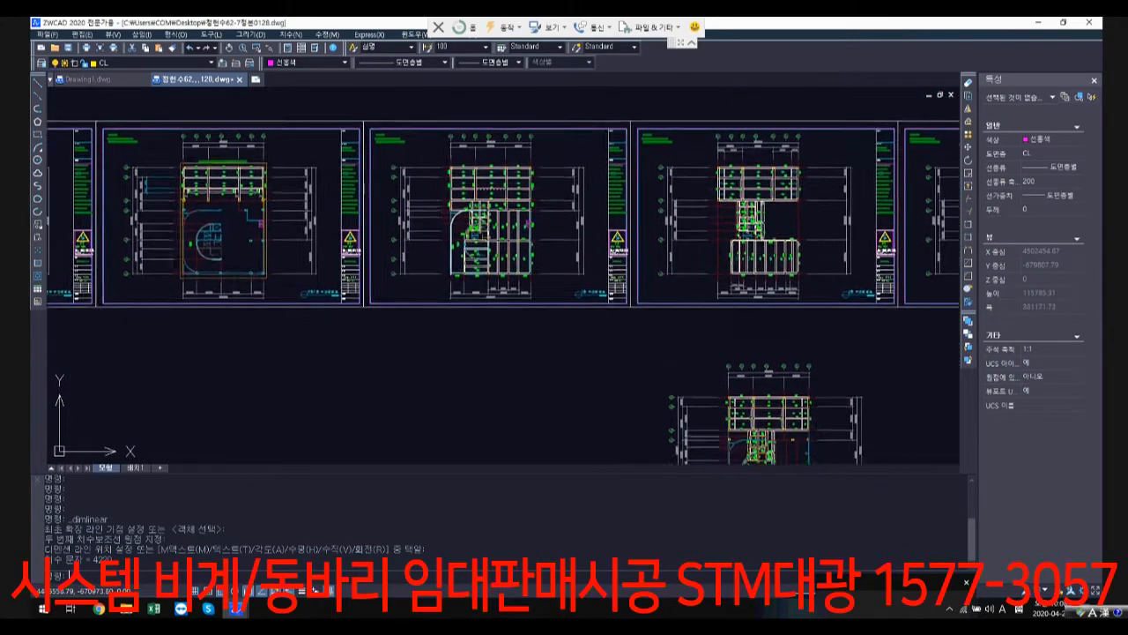
{"action": "mouse_move", "coordinate": [483, 198]}
{"action": "middle_mouse_down"}
{"action": "mouse_move", "coordinate": [503, 160]}
{"action": "mouse_move", "coordinate": [538, 283]}
{"action": "middle_mouse_up"}
{"action": "middle_click_drag", "start_coordinate": [432, 183], "coordinate": [682, 336]}
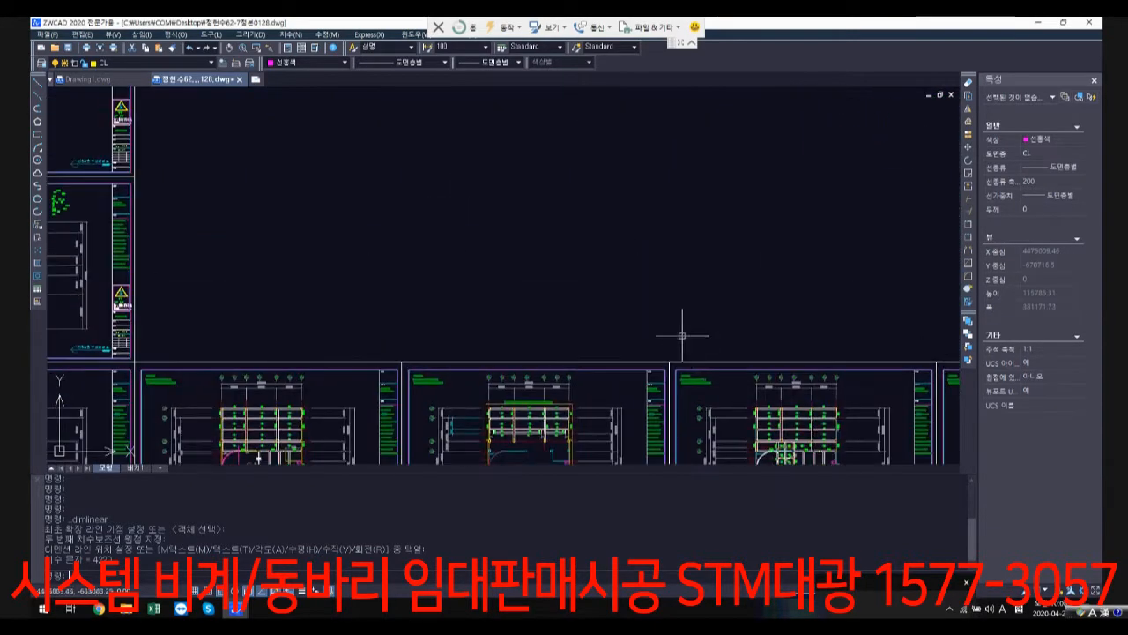
{"action": "scroll", "coordinate": [604, 274], "scroll_direction": "down", "scroll_amount": 3}
{"action": "scroll", "coordinate": [529, 206], "scroll_direction": "down", "scroll_amount": 2}
{"action": "middle_click_drag", "start_coordinate": [529, 206], "coordinate": [710, 425]}
{"action": "middle_click_drag", "start_coordinate": [560, 263], "coordinate": [554, 569]}
{"action": "middle_click_drag", "start_coordinate": [490, 199], "coordinate": [488, 236]}
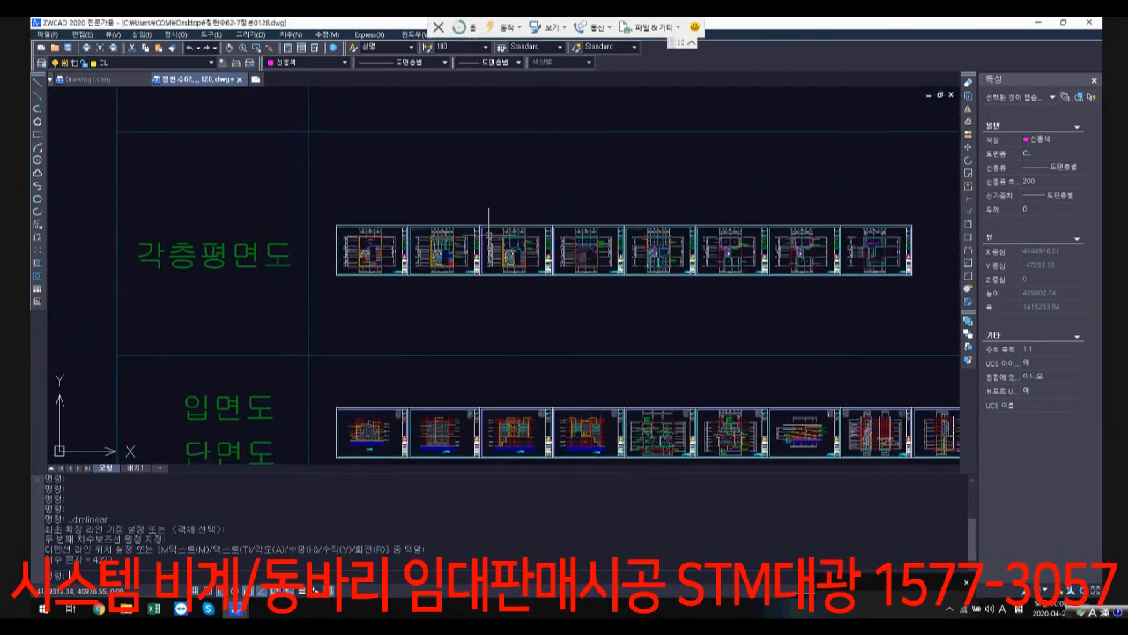
Step: Examine the basement 1 floor plan (지하1층평면도), focusing on units B101 to B103, their stairs and the OPEN voids near the ramp
{"action": "scroll", "coordinate": [488, 235], "scroll_direction": "up", "scroll_amount": 4}
{"action": "scroll", "coordinate": [604, 278], "scroll_direction": "up", "scroll_amount": 3}
{"action": "middle_click_drag", "start_coordinate": [809, 317], "coordinate": [563, 320]}
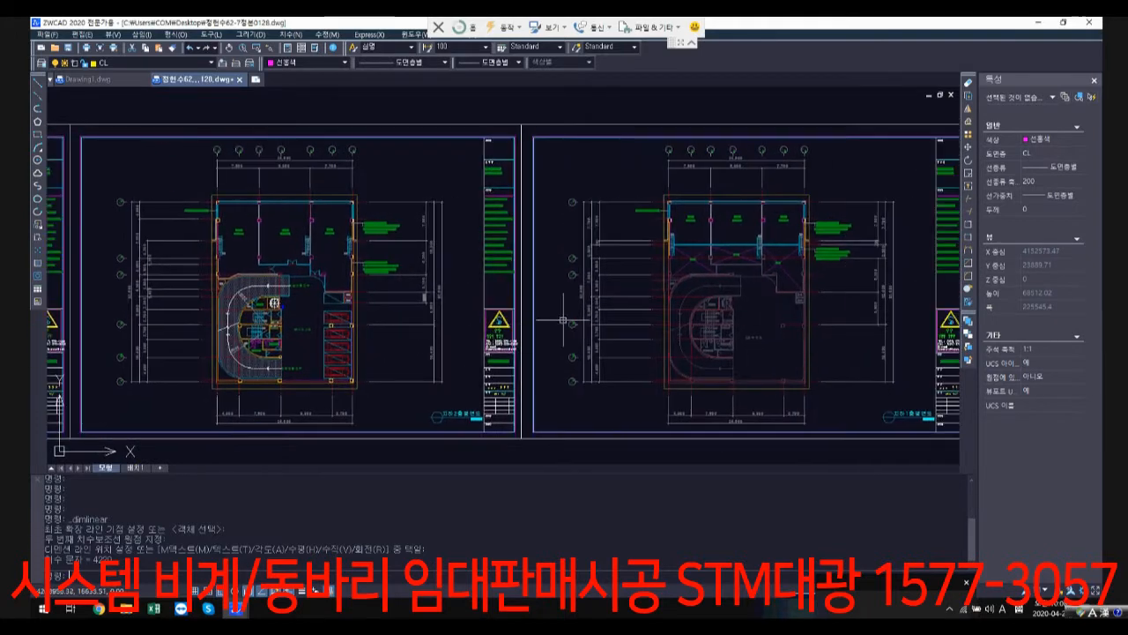
{"action": "middle_click_drag", "start_coordinate": [744, 316], "coordinate": [555, 305]}
{"action": "scroll", "coordinate": [508, 260], "scroll_direction": "up", "scroll_amount": 4}
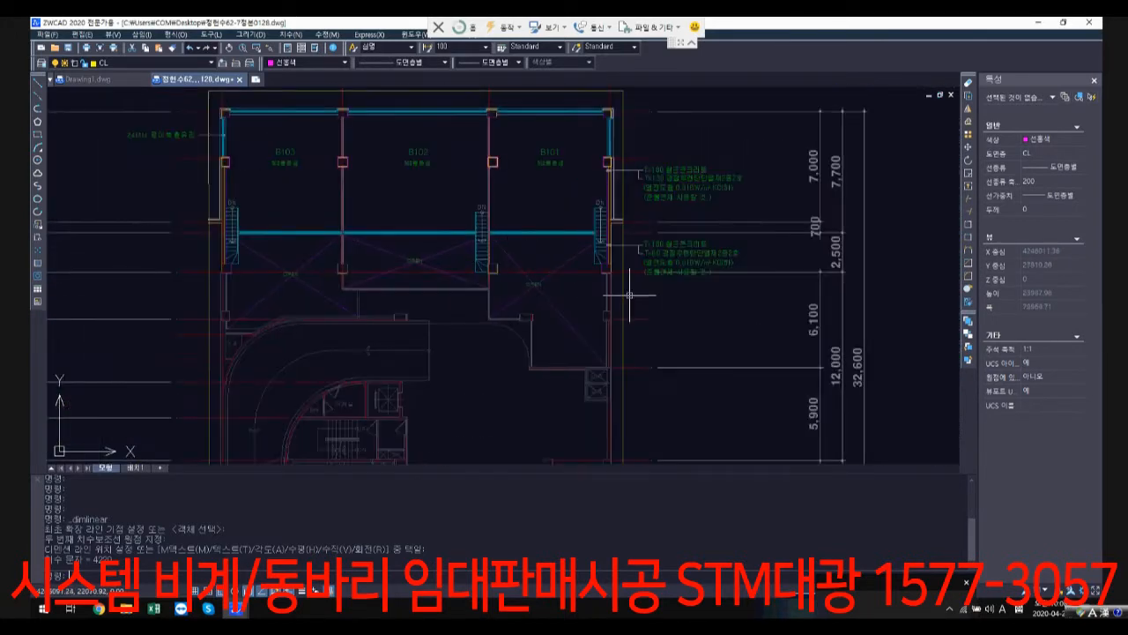
{"action": "scroll", "coordinate": [516, 290], "scroll_direction": "up", "scroll_amount": 1}
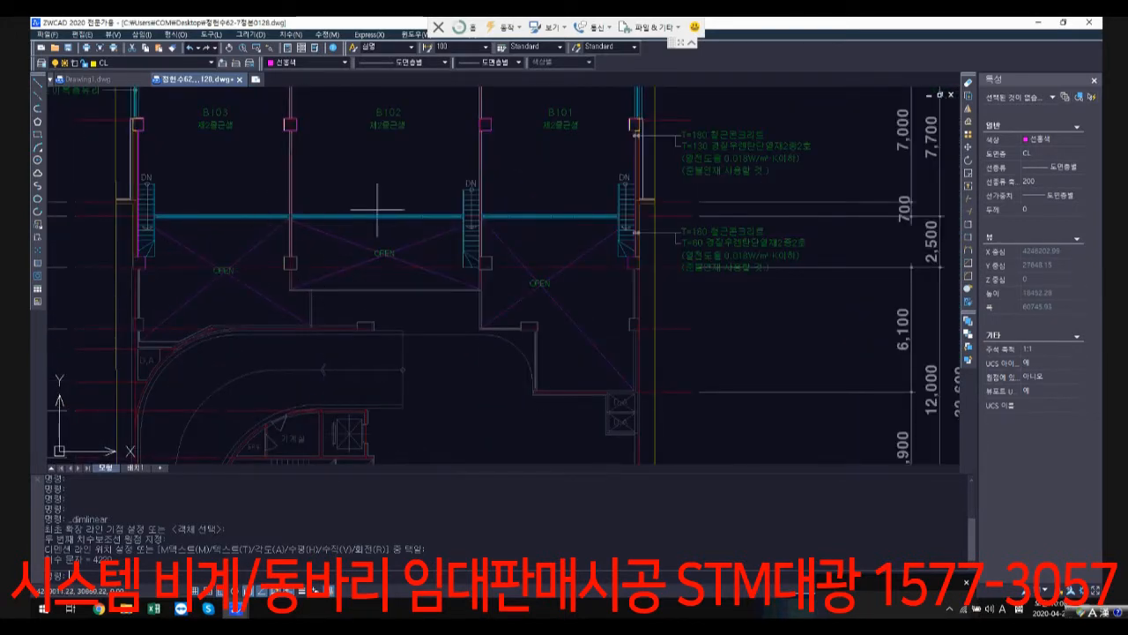
{"action": "scroll", "coordinate": [377, 210], "scroll_direction": "down", "scroll_amount": 2}
{"action": "scroll", "coordinate": [478, 267], "scroll_direction": "down", "scroll_amount": 1}
{"action": "scroll", "coordinate": [590, 355], "scroll_direction": "down", "scroll_amount": 1}
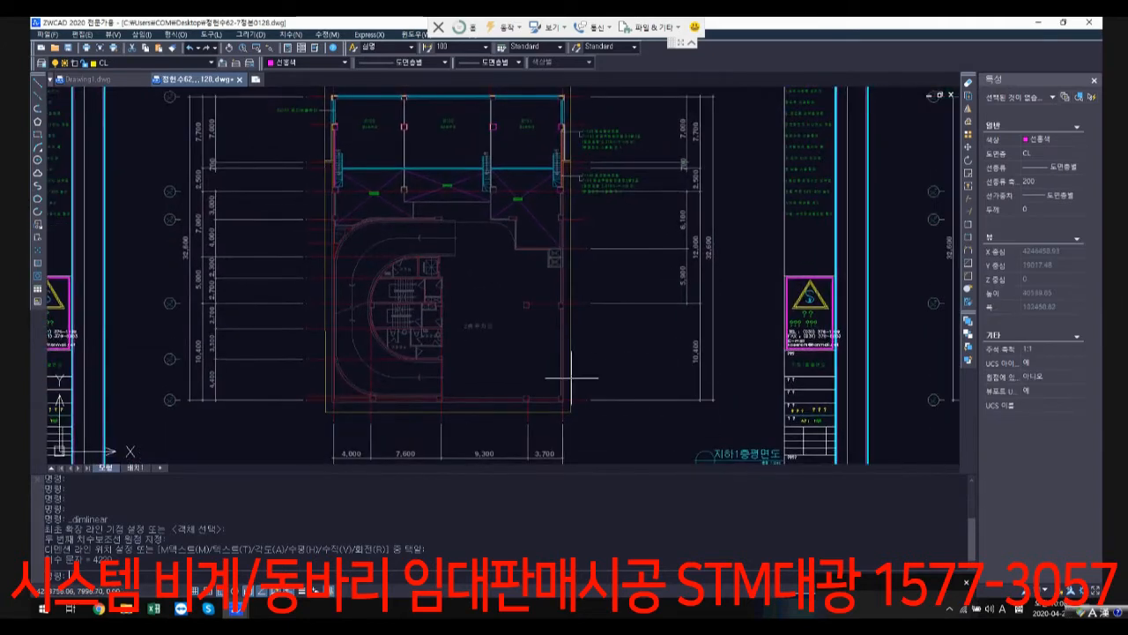
Step: Go from the basement 1 floor plan (지하1층평면도) to the first-floor plan and check the floor level marks of units 106 to 111
{"action": "scroll", "coordinate": [406, 150], "scroll_direction": "up", "scroll_amount": 2}
{"action": "middle_click_drag", "start_coordinate": [443, 147], "coordinate": [405, 230]}
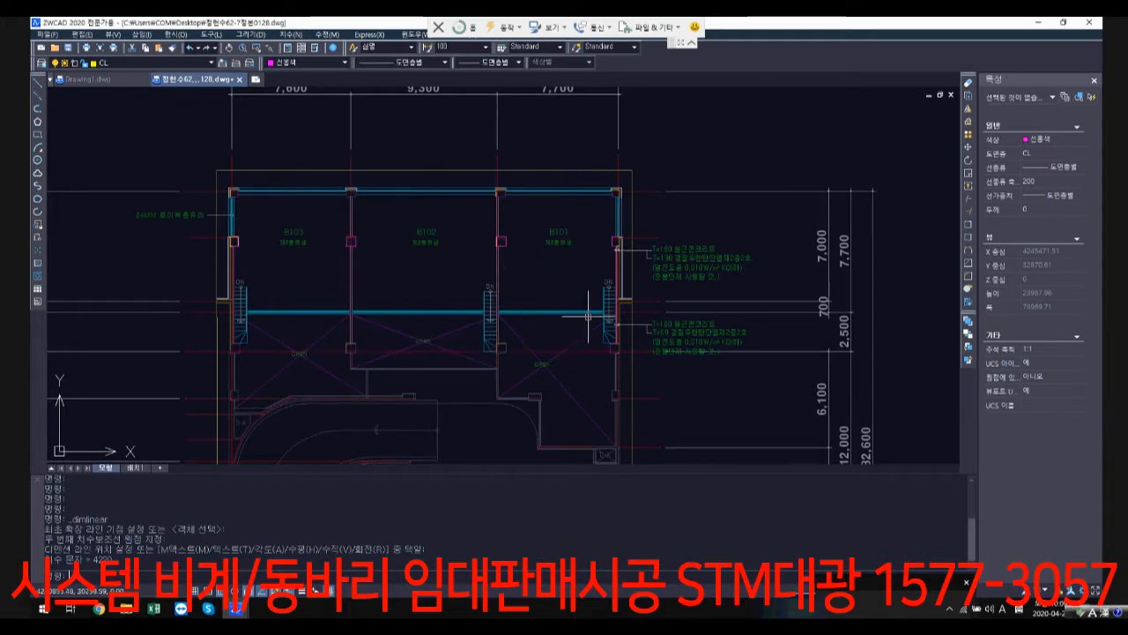
{"action": "scroll", "coordinate": [779, 349], "scroll_direction": "down", "scroll_amount": 5}
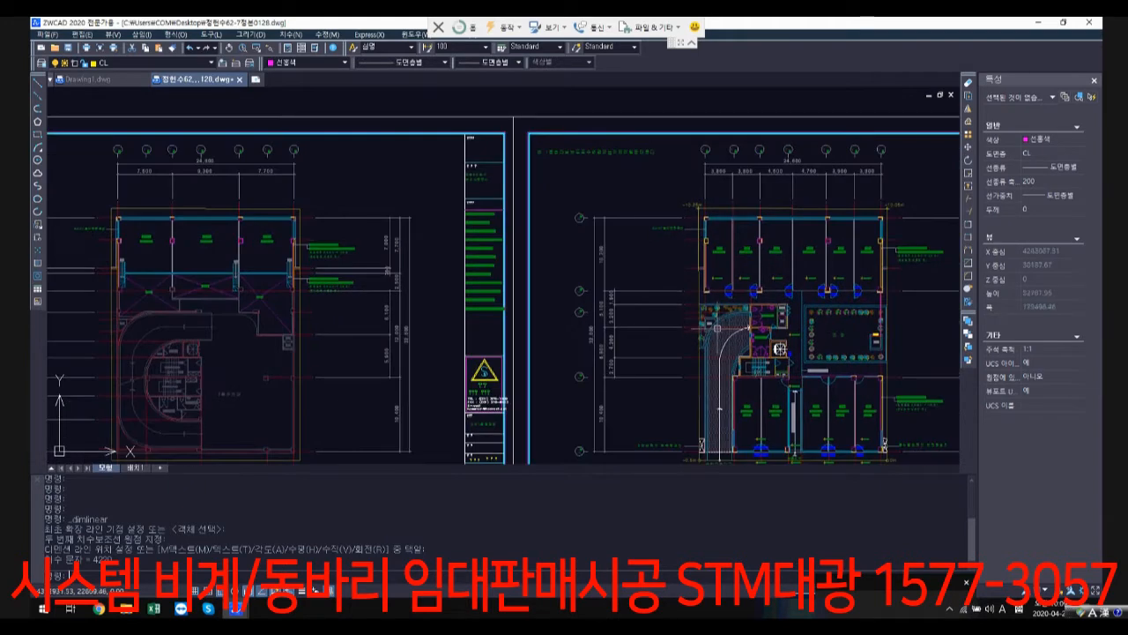
{"action": "scroll", "coordinate": [779, 349], "scroll_direction": "up", "scroll_amount": 4}
{"action": "scroll", "coordinate": [463, 261], "scroll_direction": "up", "scroll_amount": 2}
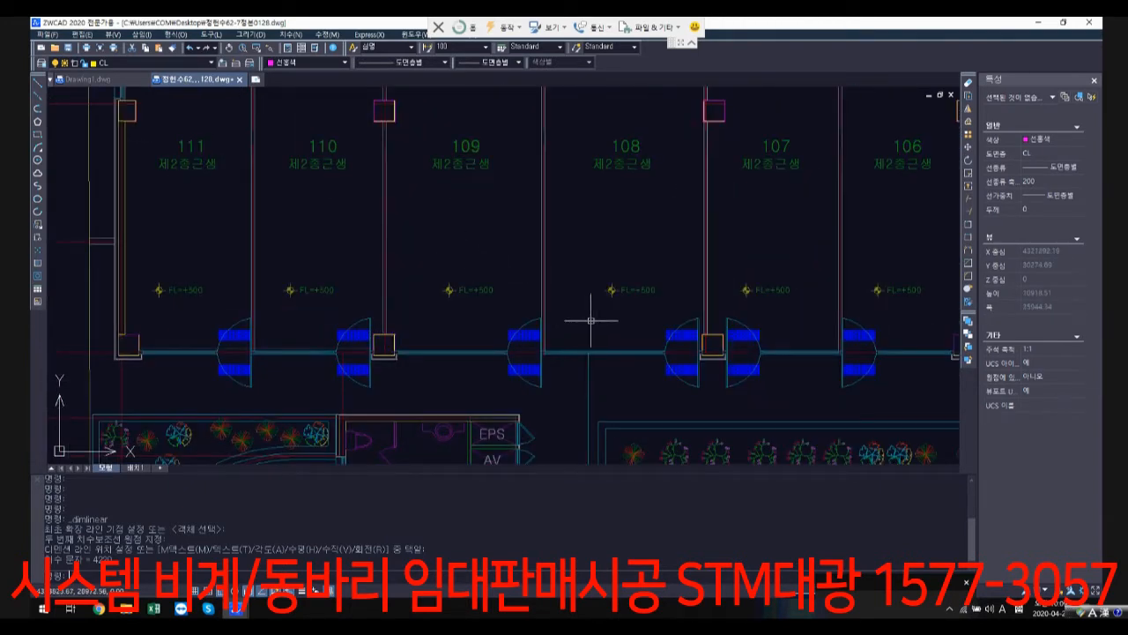
{"action": "scroll", "coordinate": [440, 316], "scroll_direction": "up", "scroll_amount": 1}
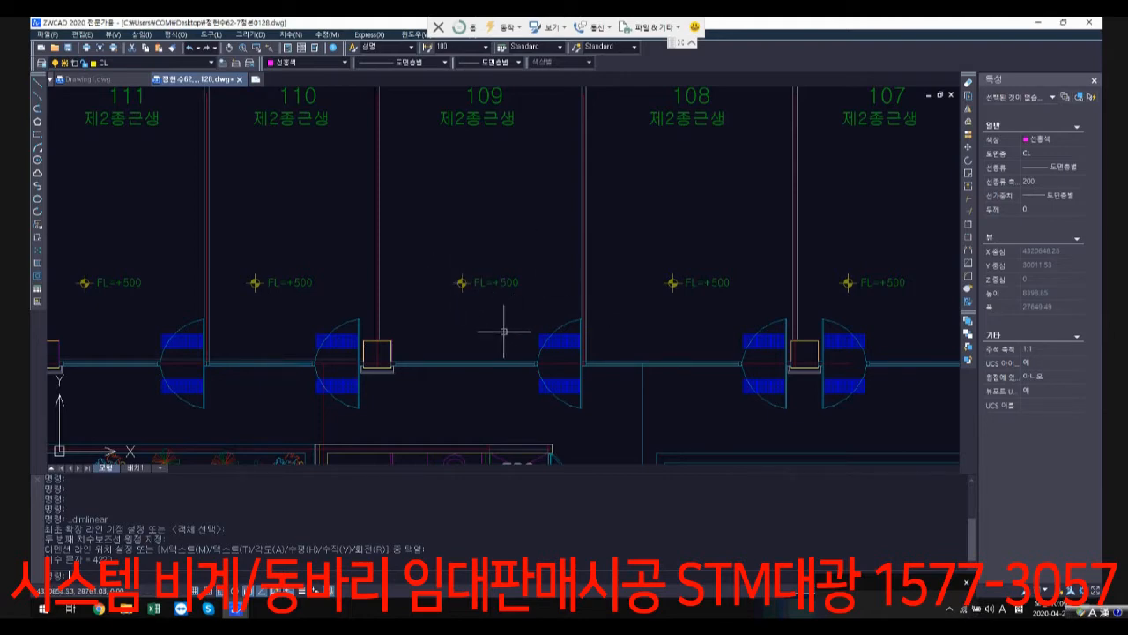
{"action": "scroll", "coordinate": [503, 331], "scroll_direction": "up", "scroll_amount": 1}
Step: Compare the floor level marks of road-side units 104 and 105 and the corridor ramp with those of rear units 106 to 111
{"action": "scroll", "coordinate": [503, 331], "scroll_direction": "down", "scroll_amount": 7}
{"action": "mouse_move", "coordinate": [525, 364]}
{"action": "middle_mouse_down"}
{"action": "mouse_move", "coordinate": [535, 292]}
{"action": "mouse_move", "coordinate": [524, 216]}
{"action": "mouse_move", "coordinate": [535, 332]}
{"action": "middle_mouse_up"}
{"action": "scroll", "coordinate": [533, 384], "scroll_direction": "up", "scroll_amount": 5}
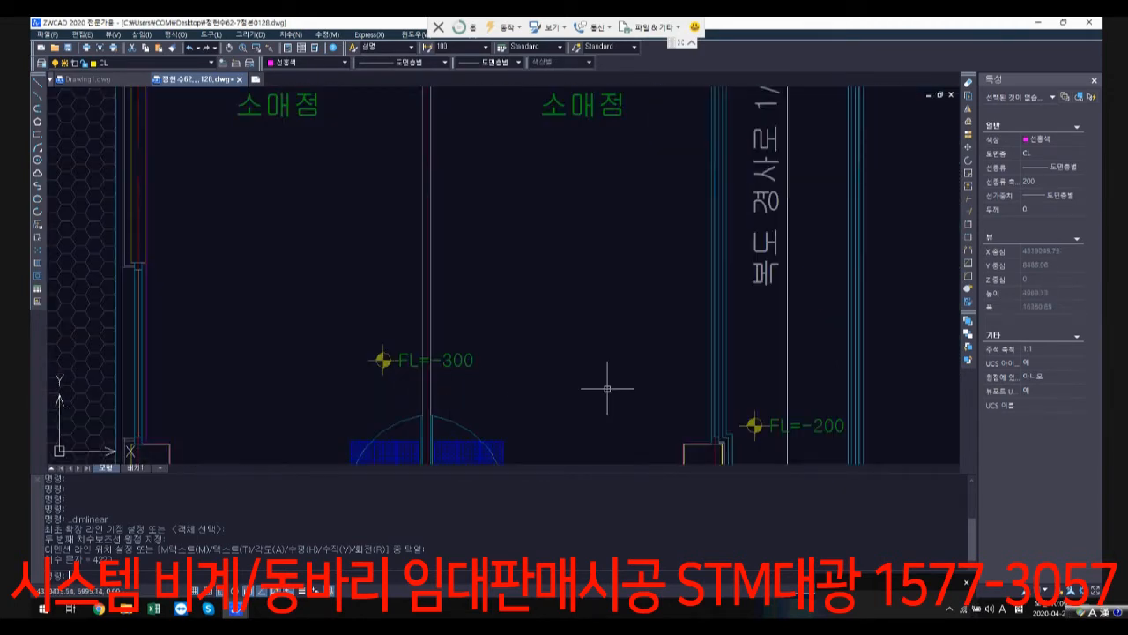
{"action": "scroll", "coordinate": [607, 387], "scroll_direction": "down", "scroll_amount": 5}
{"action": "middle_click_drag", "start_coordinate": [573, 421], "coordinate": [575, 269]}
{"action": "scroll", "coordinate": [511, 211], "scroll_direction": "up", "scroll_amount": 2}
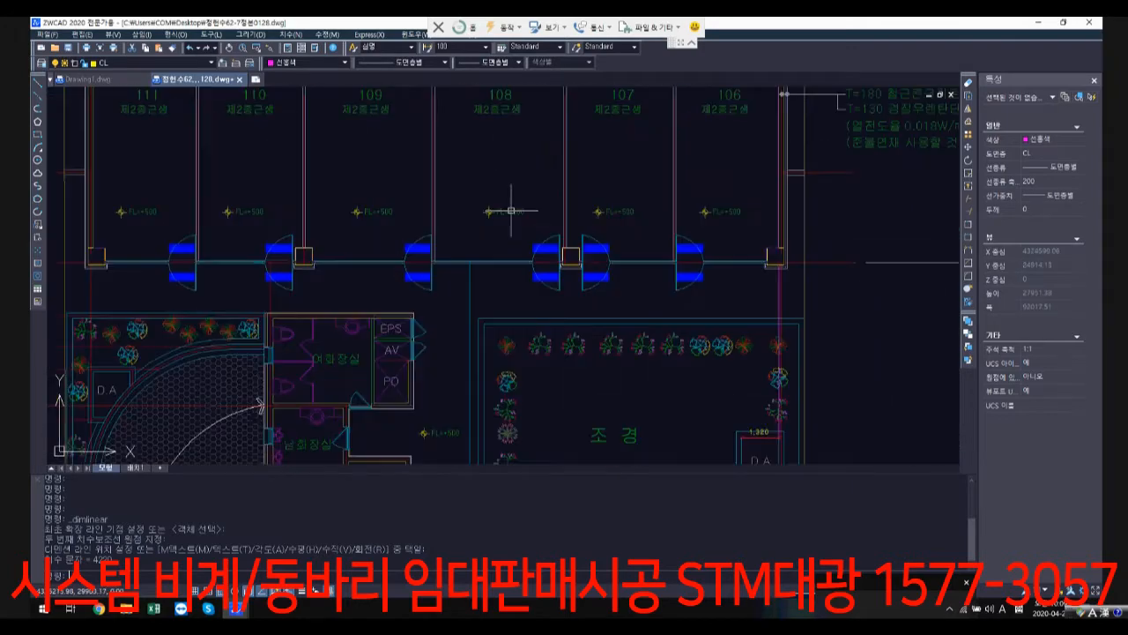
{"action": "scroll", "coordinate": [511, 210], "scroll_direction": "up", "scroll_amount": 2}
{"action": "scroll", "coordinate": [501, 284], "scroll_direction": "down", "scroll_amount": 5}
{"action": "scroll", "coordinate": [462, 392], "scroll_direction": "down", "scroll_amount": 2}
{"action": "mouse_move", "coordinate": [458, 410]}
{"action": "middle_mouse_down"}
{"action": "mouse_move", "coordinate": [458, 292]}
{"action": "mouse_move", "coordinate": [477, 218]}
{"action": "middle_mouse_up"}
{"action": "scroll", "coordinate": [434, 361], "scroll_direction": "up", "scroll_amount": 4}
{"action": "scroll", "coordinate": [454, 351], "scroll_direction": "up", "scroll_amount": 2}
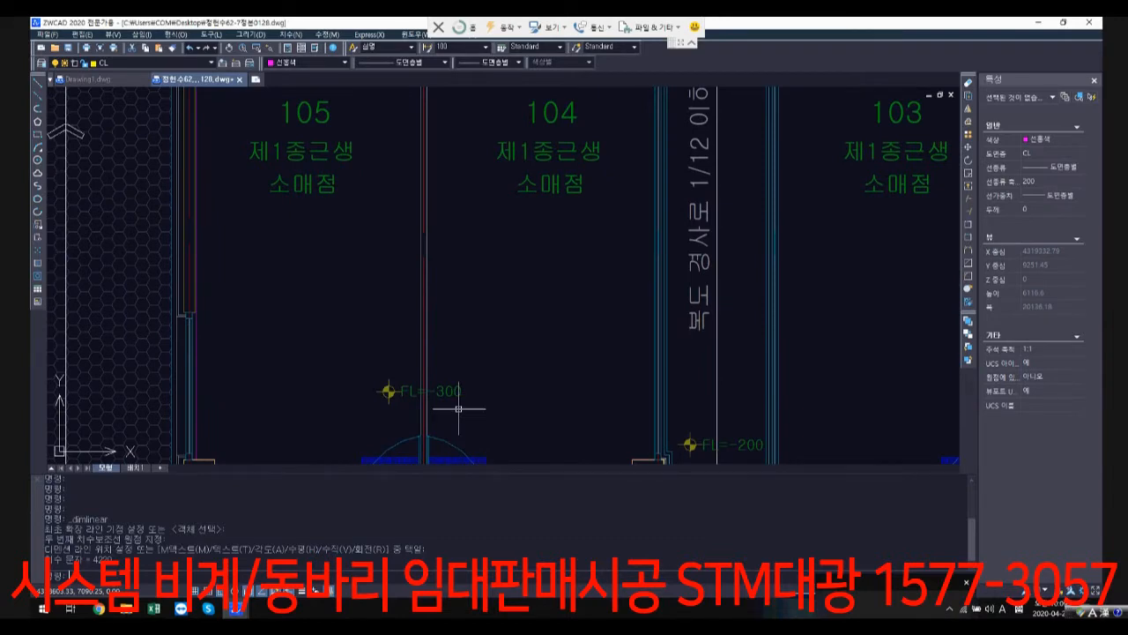
{"action": "scroll", "coordinate": [458, 408], "scroll_direction": "down", "scroll_amount": 5}
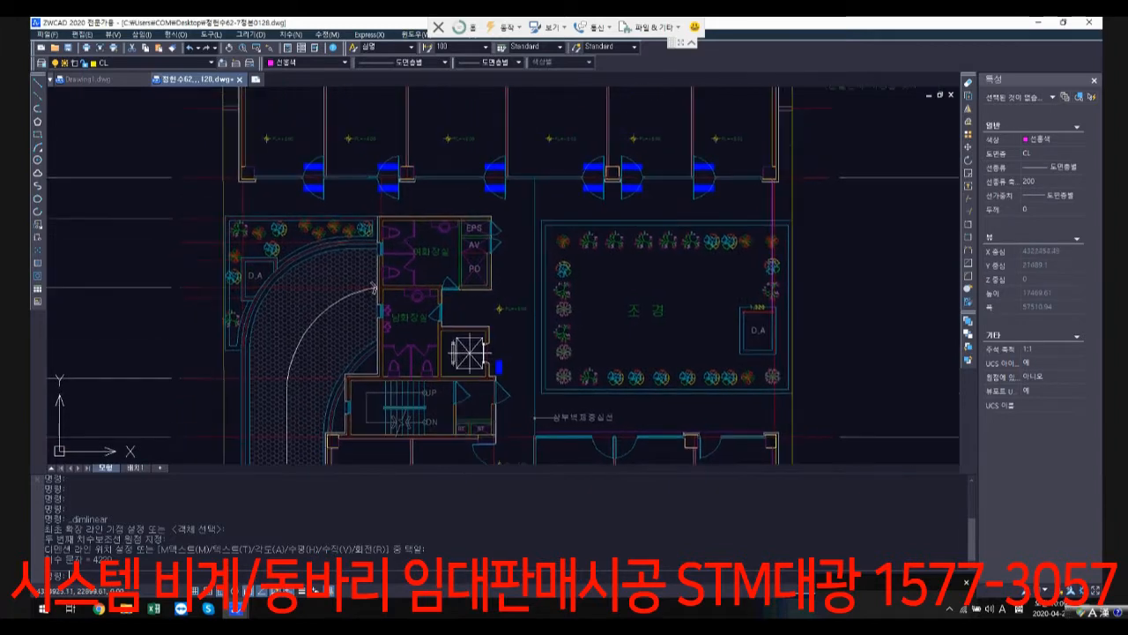
Step: Examine the first-floor restrooms, stair and elevator core, and the floor levels between the hall and the rear unit entrances
{"action": "scroll", "coordinate": [436, 181], "scroll_direction": "up", "scroll_amount": 2}
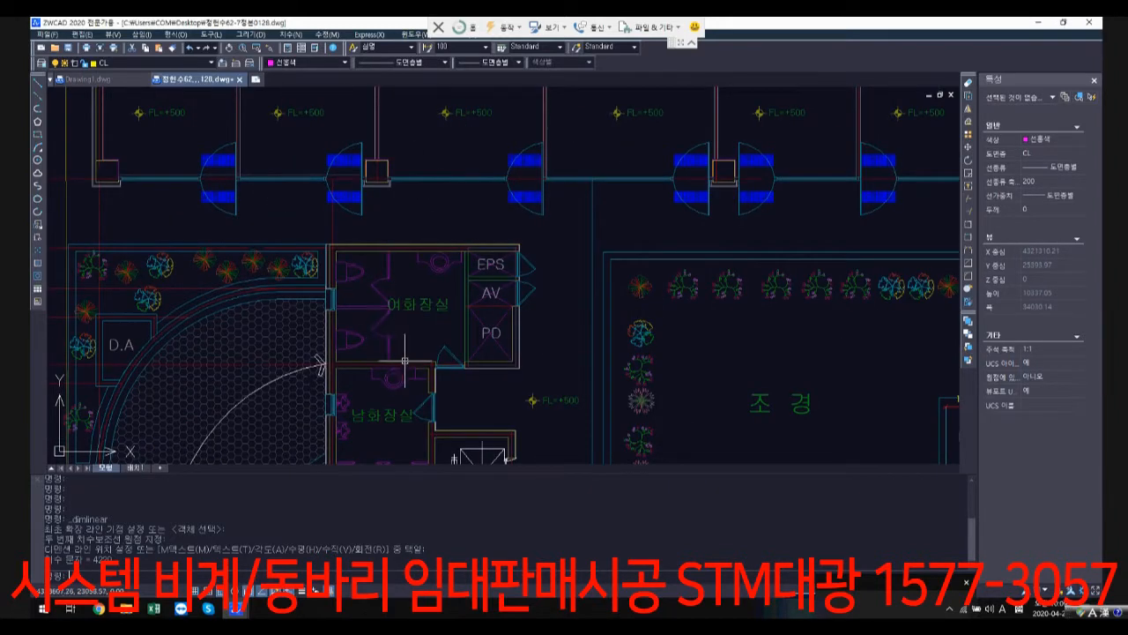
{"action": "scroll", "coordinate": [405, 361], "scroll_direction": "down", "scroll_amount": 1}
{"action": "middle_click_drag", "start_coordinate": [437, 417], "coordinate": [506, 207]}
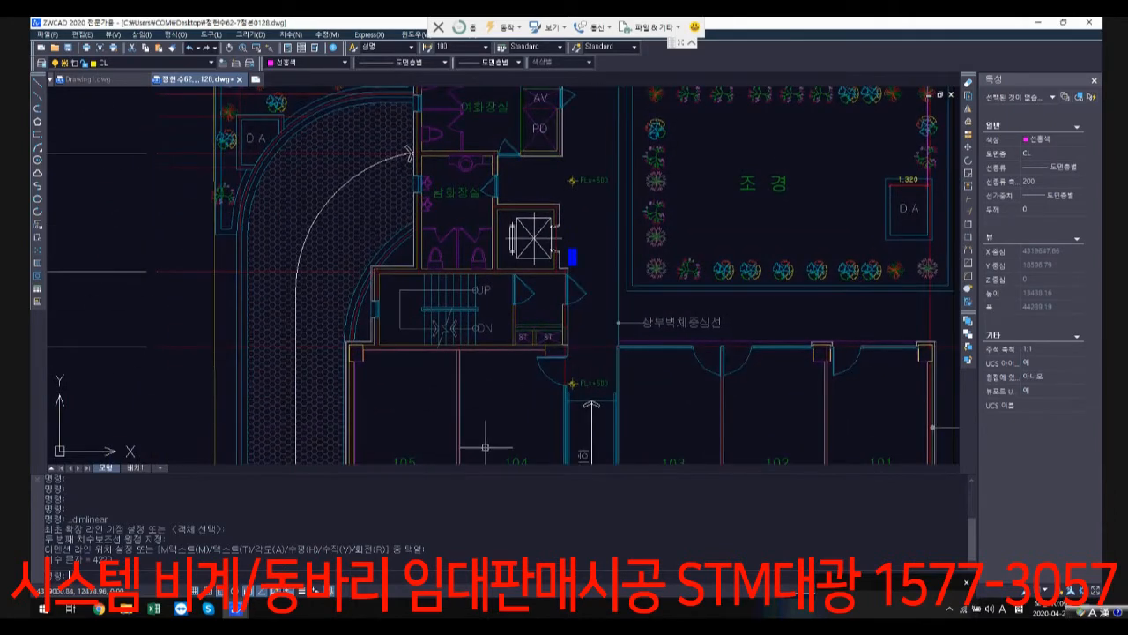
{"action": "scroll", "coordinate": [521, 415], "scroll_direction": "down", "scroll_amount": 2}
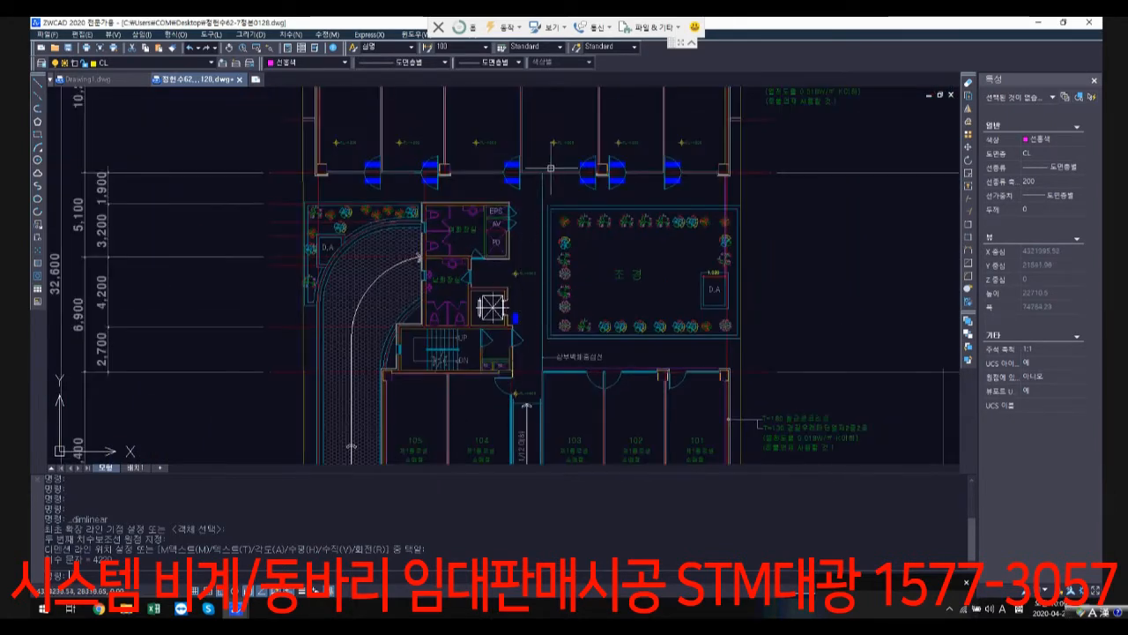
{"action": "scroll", "coordinate": [546, 148], "scroll_direction": "up", "scroll_amount": 2}
{"action": "scroll", "coordinate": [291, 150], "scroll_direction": "up", "scroll_amount": 2}
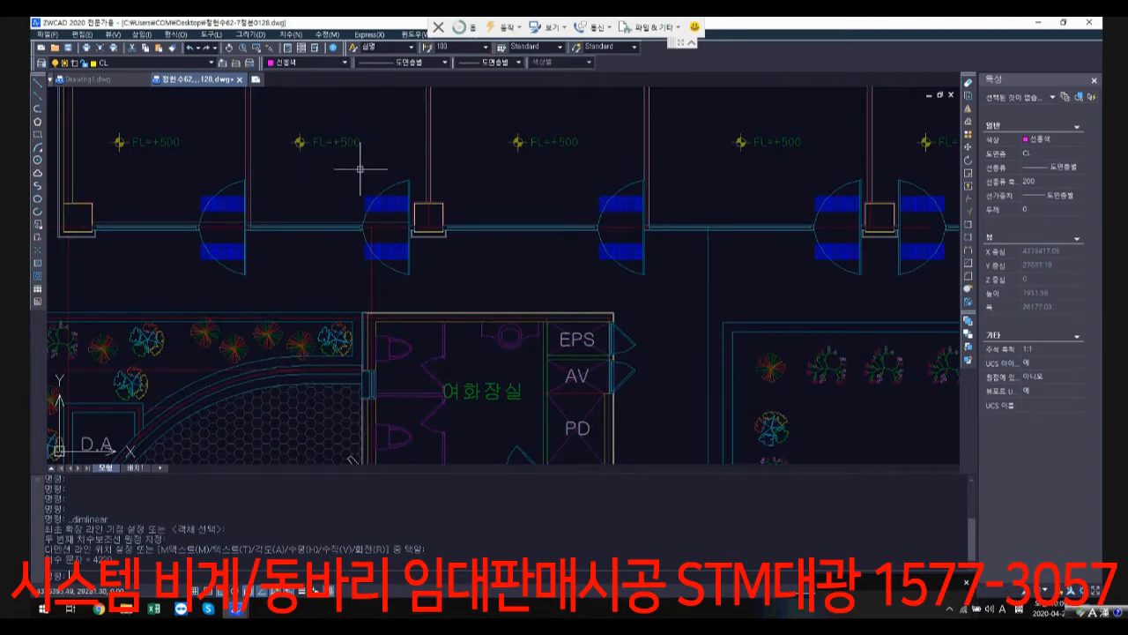
Step: Examine the road side of the first-floor plan, covering units 101 to 105, the vehicle entrance and the 21.0M road
{"action": "scroll", "coordinate": [360, 169], "scroll_direction": "down", "scroll_amount": 3}
{"action": "middle_click_drag", "start_coordinate": [419, 447], "coordinate": [506, 294]}
{"action": "middle_click_drag", "start_coordinate": [521, 430], "coordinate": [526, 330]}
{"action": "scroll", "coordinate": [526, 329], "scroll_direction": "up", "scroll_amount": 2}
{"action": "middle_click_drag", "start_coordinate": [506, 460], "coordinate": [516, 374]}
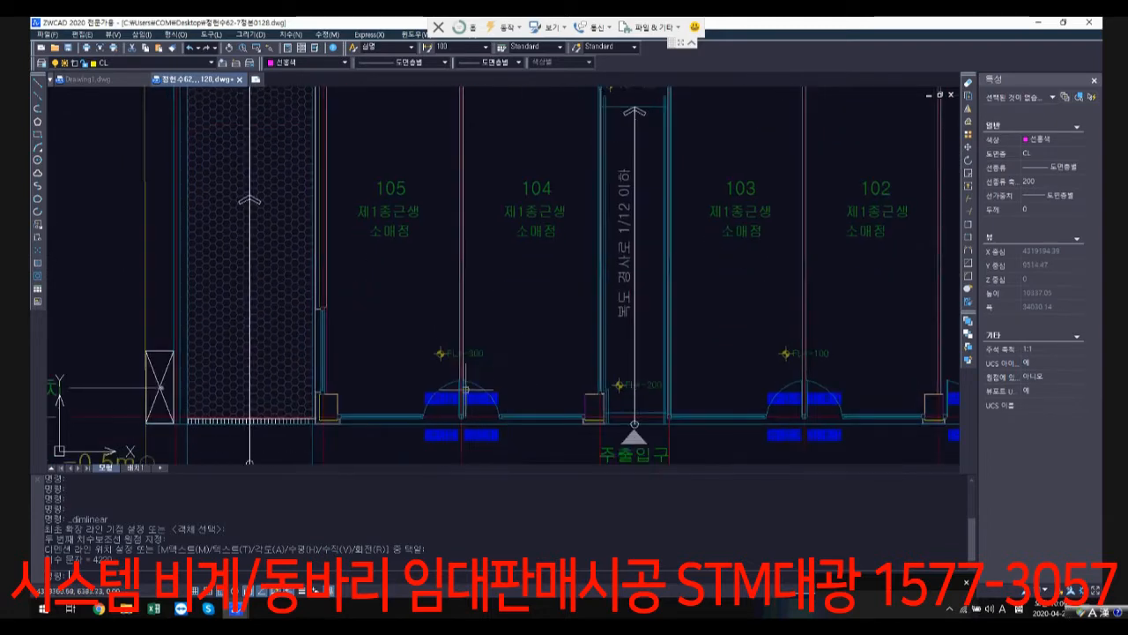
{"action": "scroll", "coordinate": [577, 299], "scroll_direction": "down", "scroll_amount": 3}
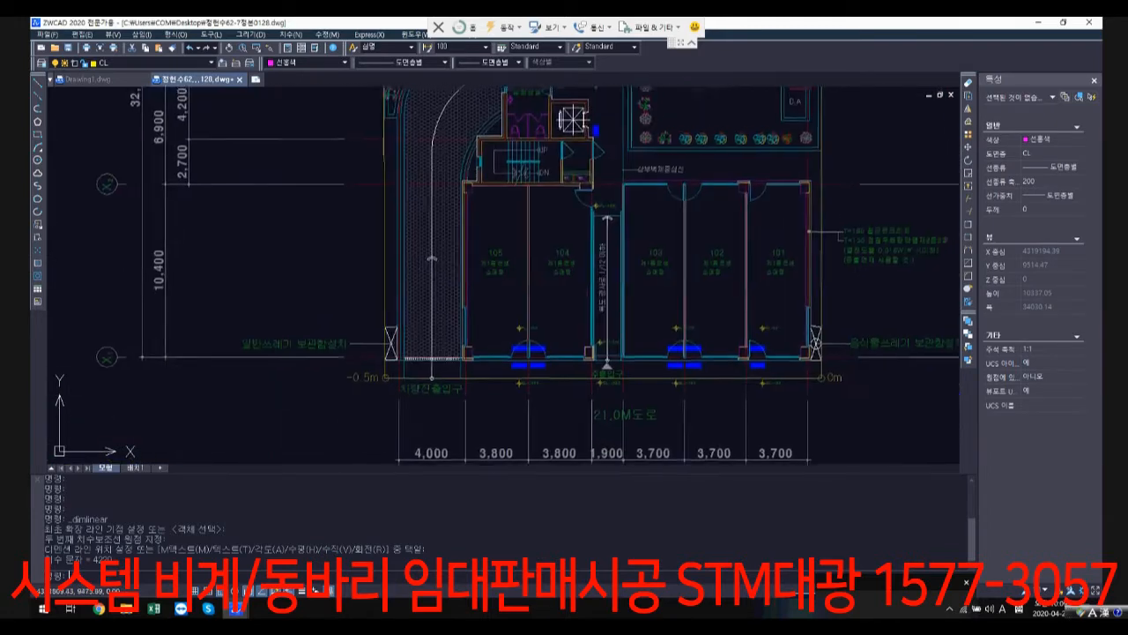
{"action": "middle_click_drag", "start_coordinate": [566, 248], "coordinate": [461, 322]}
{"action": "middle_click_drag", "start_coordinate": [540, 146], "coordinate": [499, 241]}
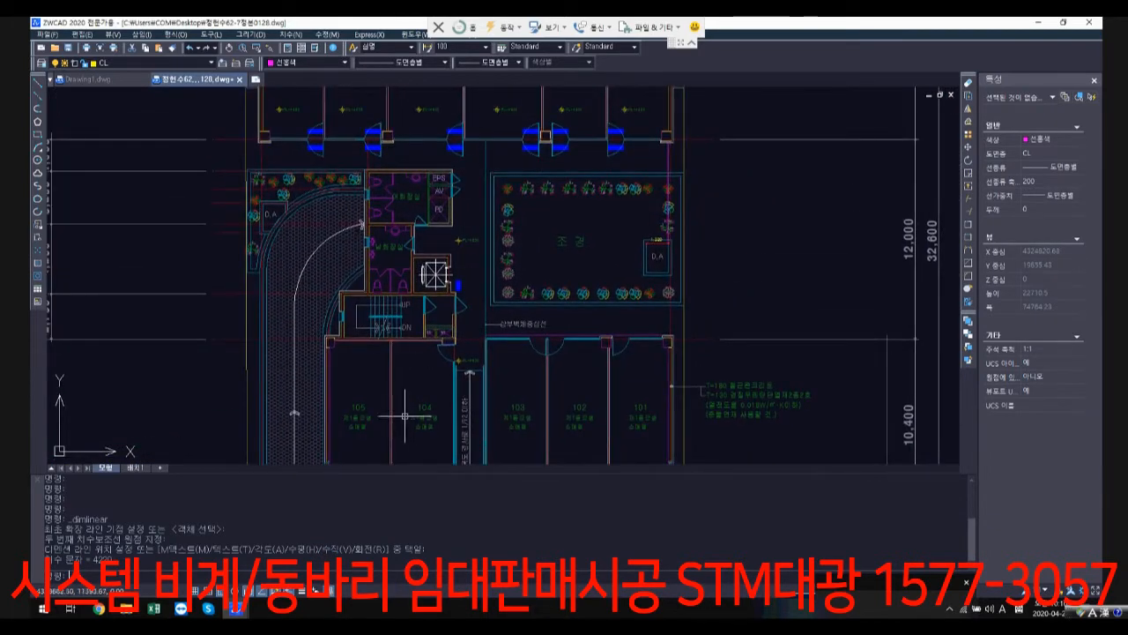
Step: Check the FL and GL level marks at the entrances of units 101 to 105 and the main entrance (주출입구)
{"action": "scroll", "coordinate": [575, 420], "scroll_direction": "up", "scroll_amount": 5}
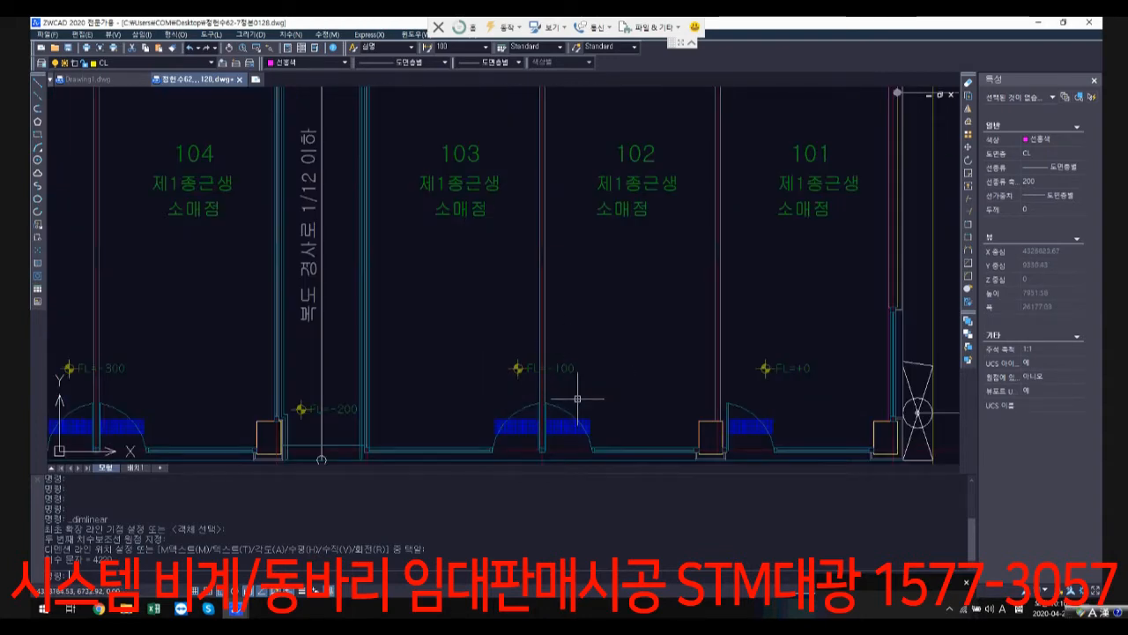
{"action": "scroll", "coordinate": [611, 308], "scroll_direction": "down", "scroll_amount": 5}
{"action": "scroll", "coordinate": [612, 307], "scroll_direction": "up", "scroll_amount": 1}
{"action": "scroll", "coordinate": [373, 327], "scroll_direction": "up", "scroll_amount": 2}
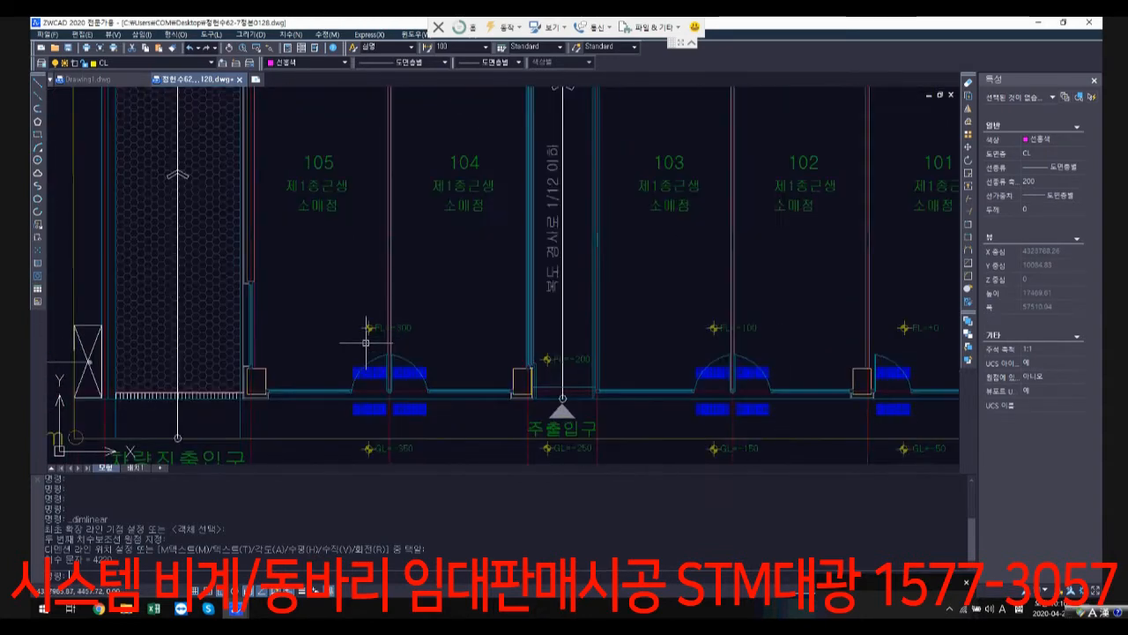
{"action": "scroll", "coordinate": [763, 341], "scroll_direction": "down", "scroll_amount": 3}
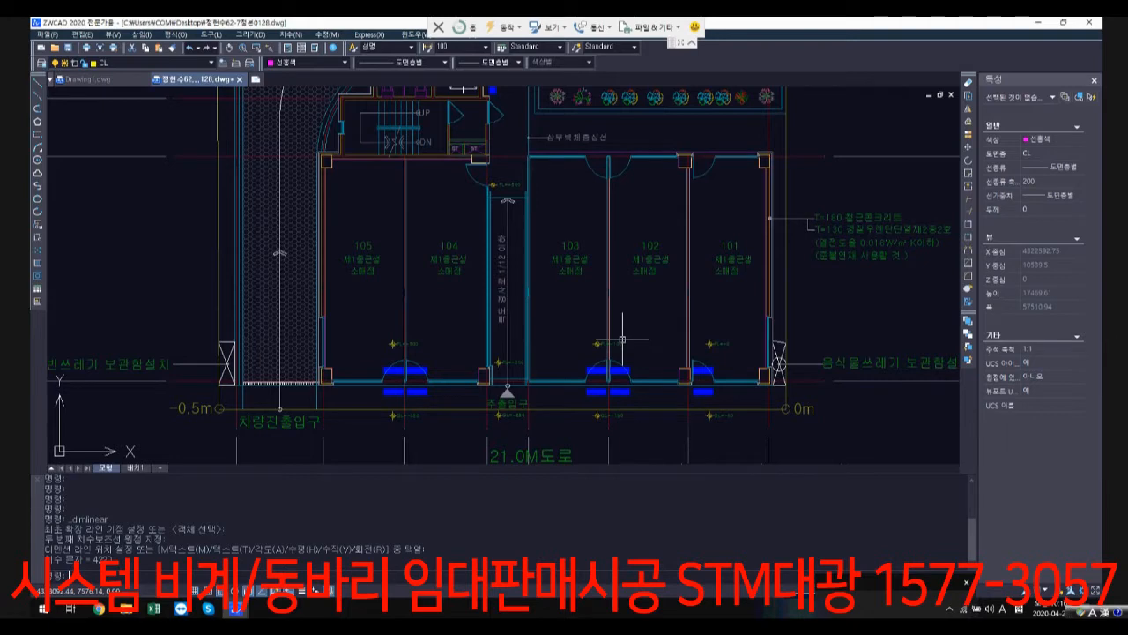
{"action": "scroll", "coordinate": [615, 358], "scroll_direction": "up", "scroll_amount": 2}
{"action": "scroll", "coordinate": [581, 276], "scroll_direction": "down", "scroll_amount": 2}
Step: Examine the landscaped area (조경) and the floor levels from the elevator hall to the rear units
{"action": "middle_click_drag", "start_coordinate": [584, 274], "coordinate": [542, 398]}
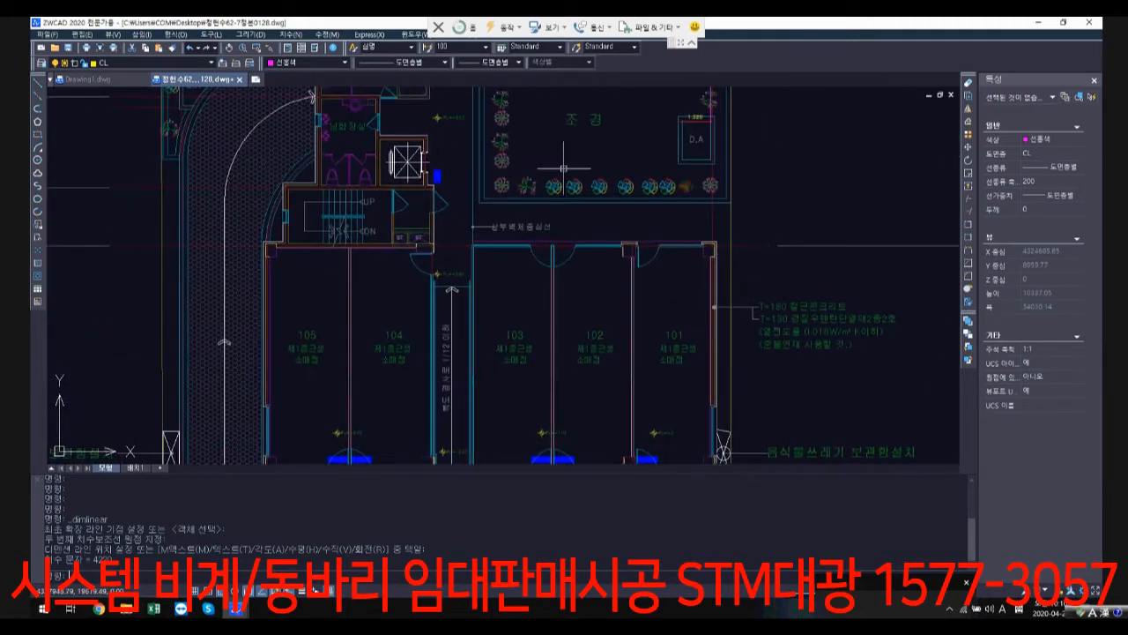
{"action": "middle_click_drag", "start_coordinate": [564, 154], "coordinate": [536, 252]}
{"action": "middle_click_drag", "start_coordinate": [527, 163], "coordinate": [488, 271]}
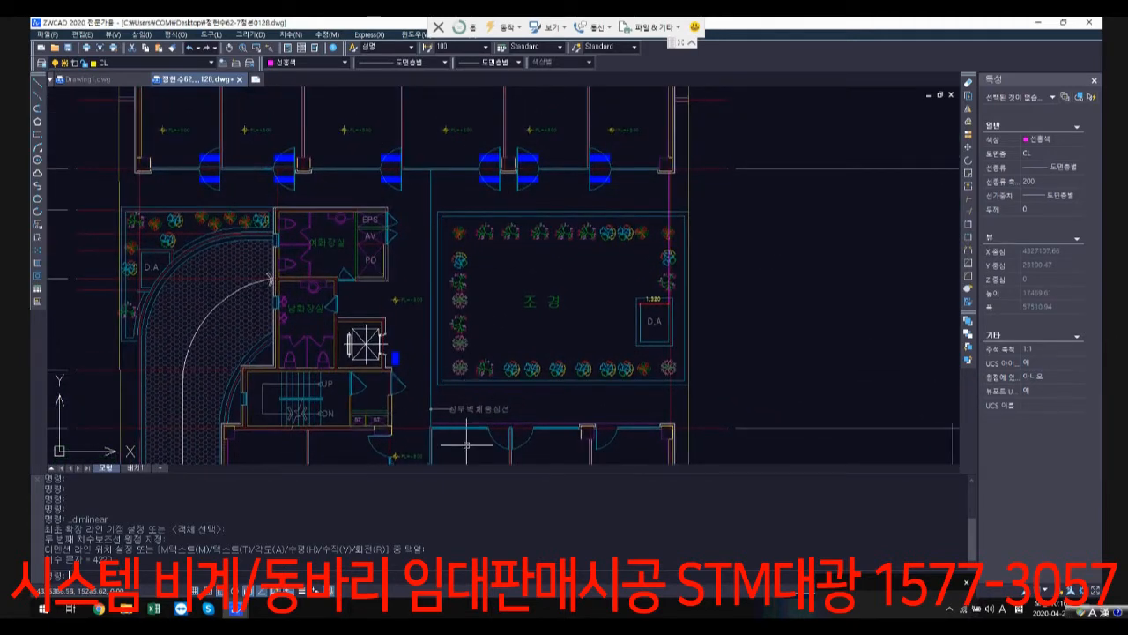
{"action": "scroll", "coordinate": [378, 302], "scroll_direction": "up", "scroll_amount": 2}
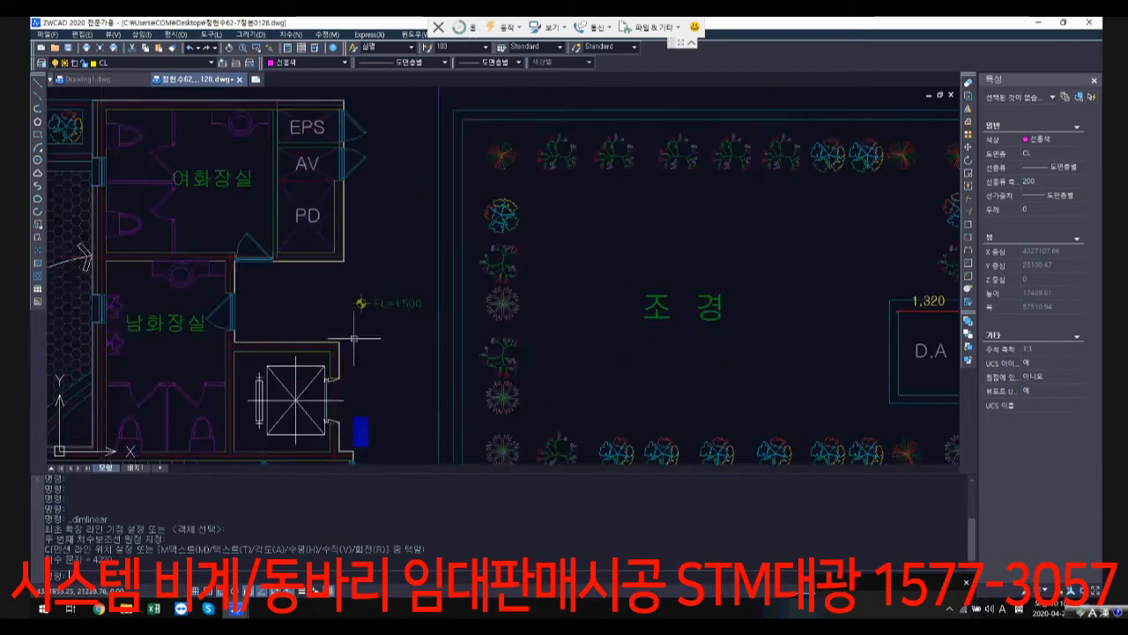
{"action": "middle_click_drag", "start_coordinate": [449, 193], "coordinate": [432, 359]}
{"action": "scroll", "coordinate": [432, 359], "scroll_direction": "down", "scroll_amount": 1}
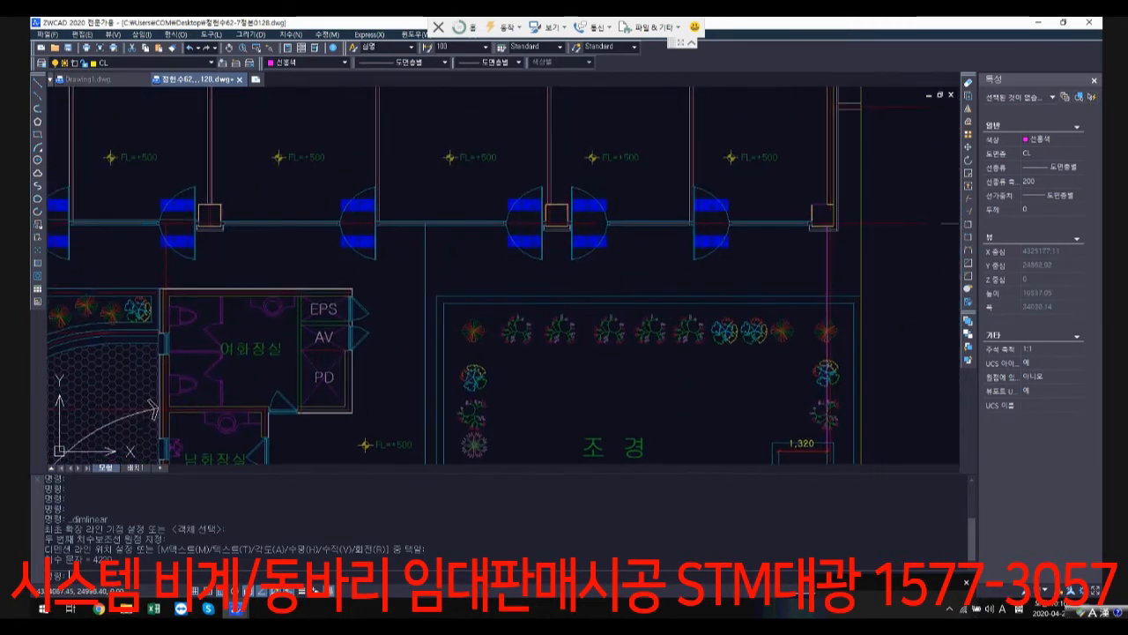
{"action": "middle_click_drag", "start_coordinate": [380, 307], "coordinate": [473, 112]}
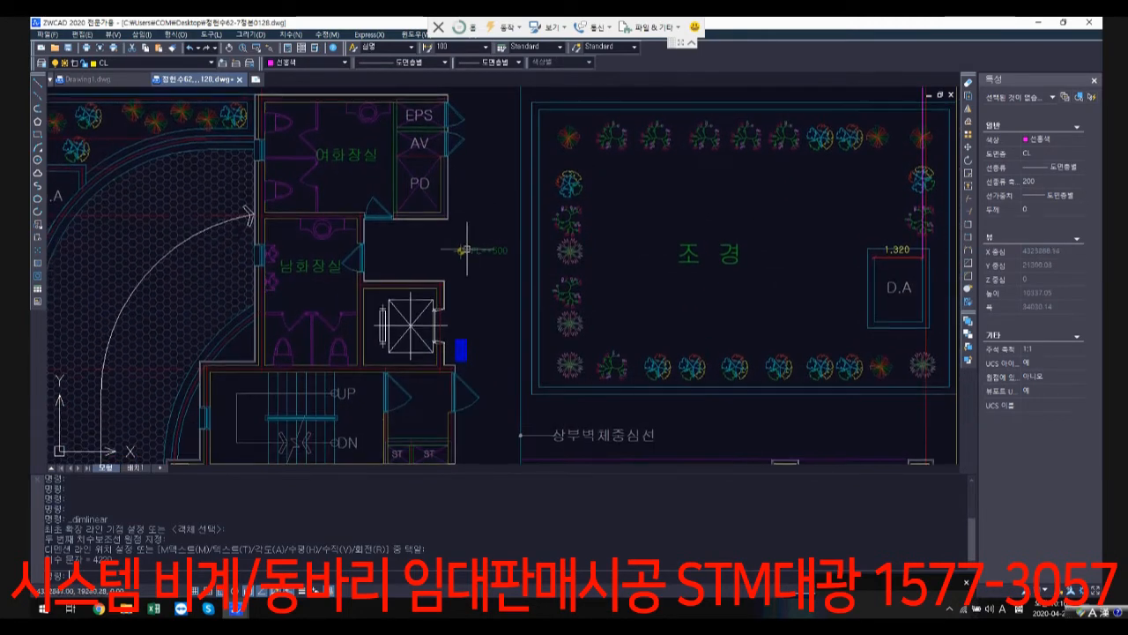
Step: Follow the sloped corridor (복도 경사로) from the elevator hall to the main entrance and check its level mark
{"action": "scroll", "coordinate": [475, 313], "scroll_direction": "down", "scroll_amount": 1}
{"action": "middle_click_drag", "start_coordinate": [476, 313], "coordinate": [549, 119]}
{"action": "middle_click_drag", "start_coordinate": [565, 364], "coordinate": [586, 235]}
{"action": "scroll", "coordinate": [573, 381], "scroll_direction": "up", "scroll_amount": 2}
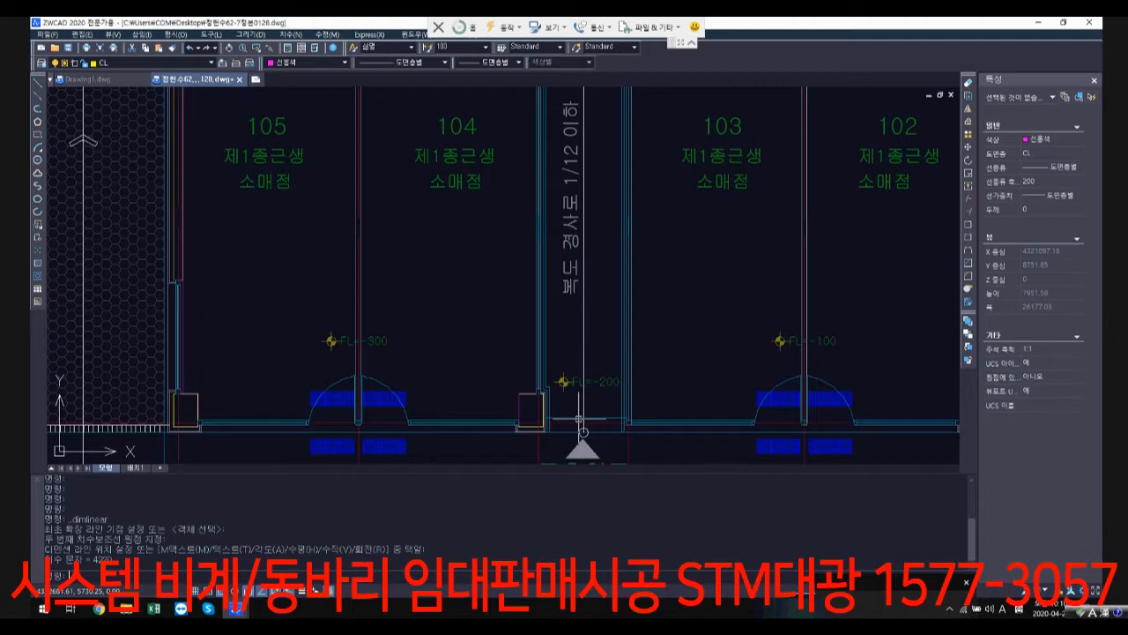
Step: Look along the row of floor plans (각층평면도), comparing the basement 1, first-floor and upper-floor layouts
{"action": "scroll", "coordinate": [564, 379], "scroll_direction": "down", "scroll_amount": 6}
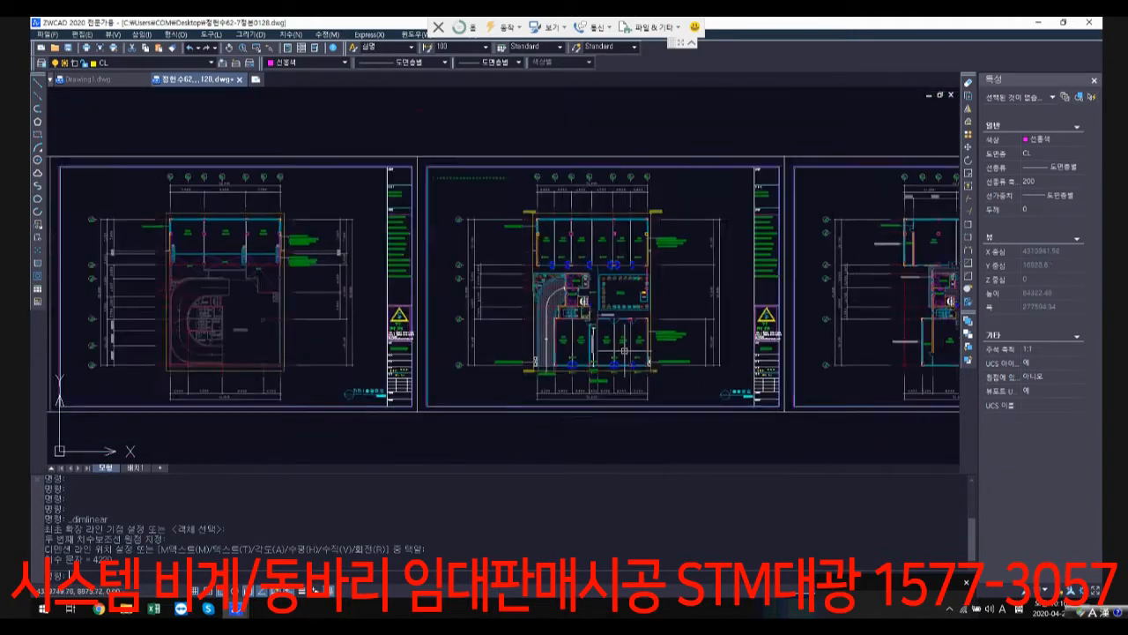
{"action": "middle_click_drag", "start_coordinate": [721, 344], "coordinate": [528, 332]}
{"action": "scroll", "coordinate": [683, 336], "scroll_direction": "down", "scroll_amount": 1}
{"action": "middle_click_drag", "start_coordinate": [659, 331], "coordinate": [459, 314]}
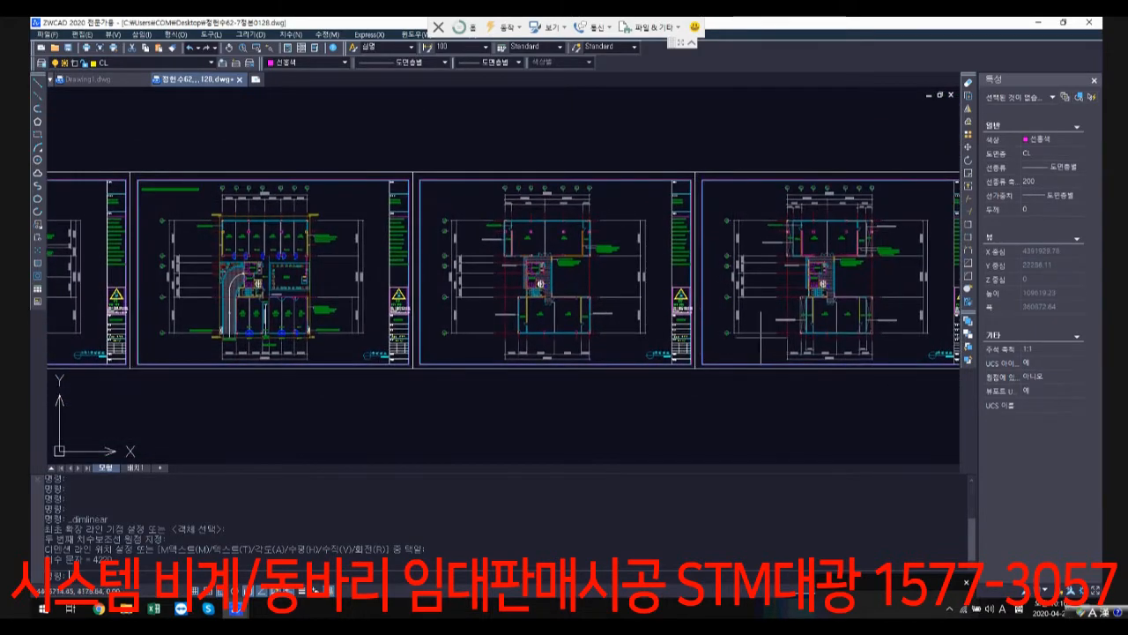
{"action": "scroll", "coordinate": [760, 335], "scroll_direction": "down", "scroll_amount": 2}
{"action": "scroll", "coordinate": [494, 303], "scroll_direction": "up", "scroll_amount": 1}
{"action": "scroll", "coordinate": [369, 295], "scroll_direction": "up", "scroll_amount": 1}
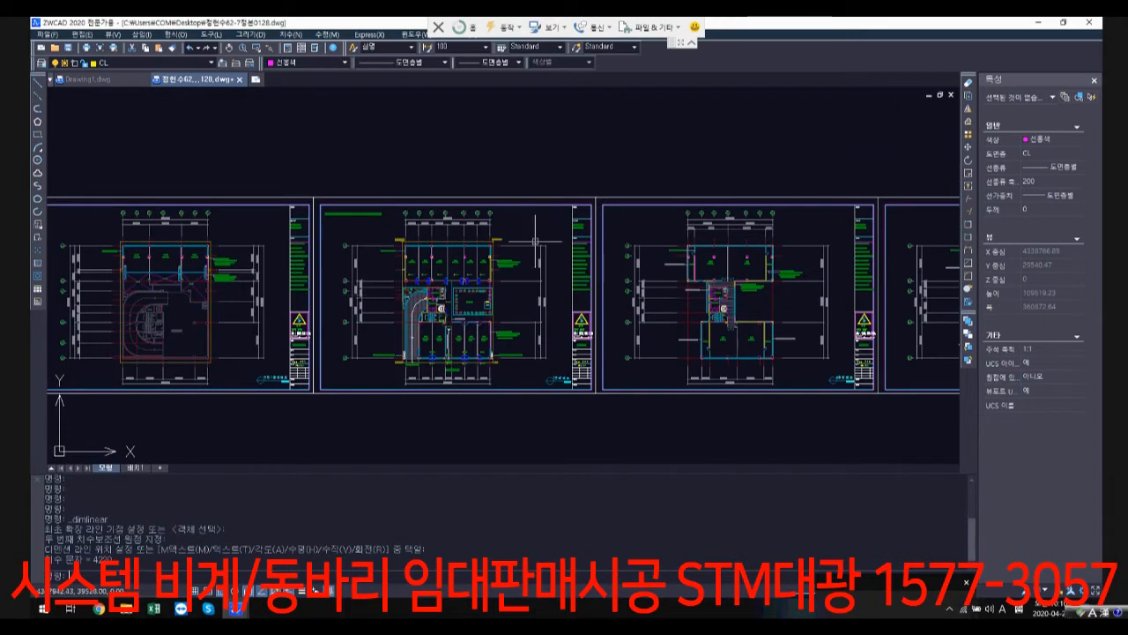
{"action": "scroll", "coordinate": [535, 240], "scroll_direction": "down", "scroll_amount": 3}
{"action": "scroll", "coordinate": [601, 360], "scroll_direction": "down", "scroll_amount": 4}
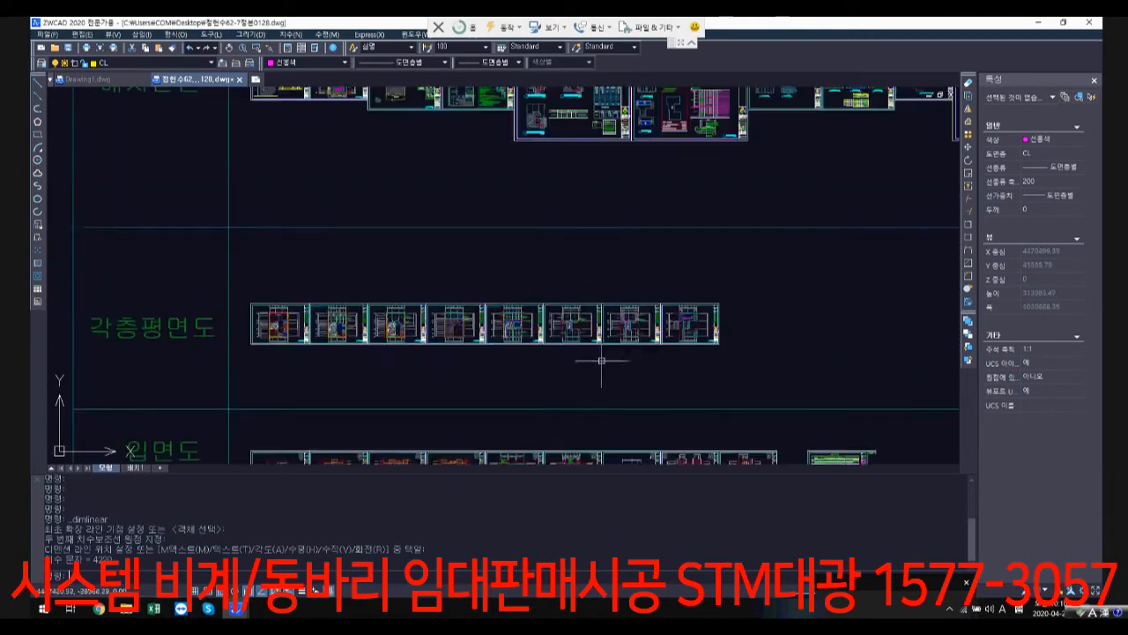
Step: Look over the elevation, section and structural sheet rows, and return to the basement 1 floor plan
{"action": "scroll", "coordinate": [553, 381], "scroll_direction": "down", "scroll_amount": 2}
{"action": "left_click_drag", "start_coordinate": [555, 384], "coordinate": [571, 213]}
{"action": "mouse_move", "coordinate": [576, 408]}
{"action": "middle_mouse_down"}
{"action": "mouse_move", "coordinate": [586, 276]}
{"action": "mouse_move", "coordinate": [581, 426]}
{"action": "middle_mouse_up"}
{"action": "scroll", "coordinate": [595, 358], "scroll_direction": "up", "scroll_amount": 1}
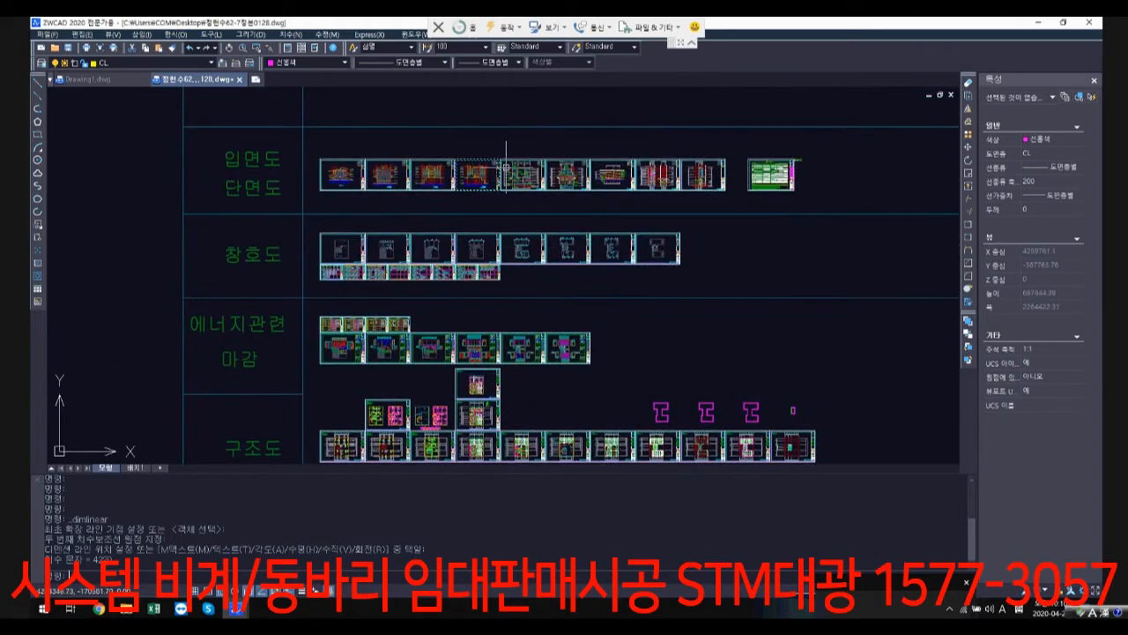
{"action": "middle_click_drag", "start_coordinate": [504, 167], "coordinate": [497, 291]}
{"action": "scroll", "coordinate": [466, 176], "scroll_direction": "up", "scroll_amount": 1}
{"action": "scroll", "coordinate": [466, 177], "scroll_direction": "up", "scroll_amount": 6}
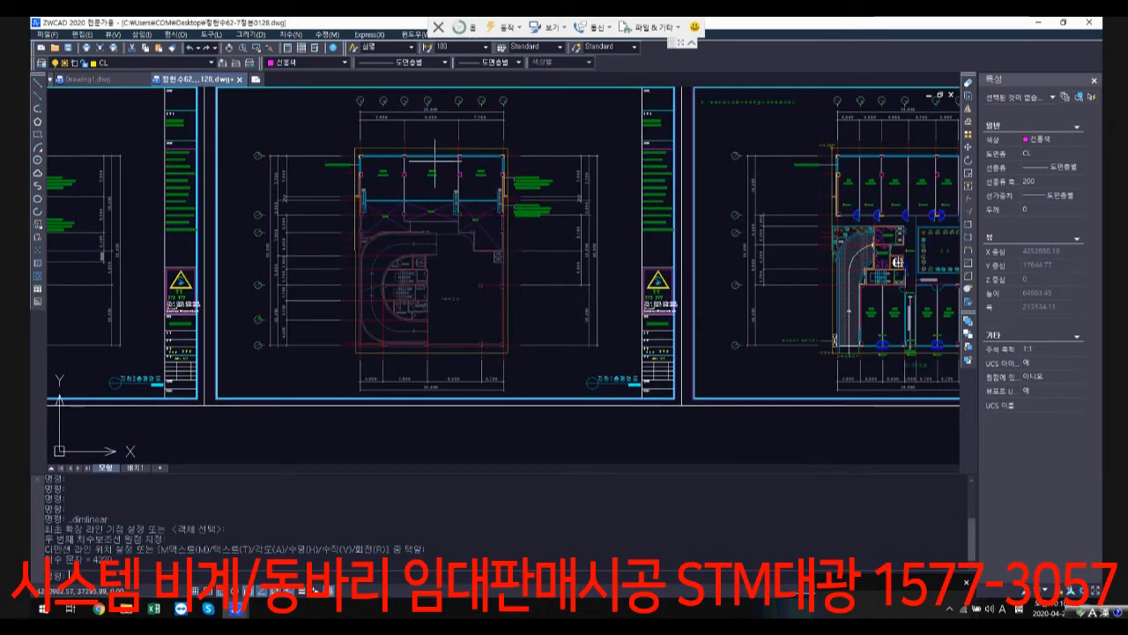
Step: Compare the basement 1 floor plan's units and OPEN voids with the first-floor plan, and return to the overview of sheet rows
{"action": "scroll", "coordinate": [435, 163], "scroll_direction": "up", "scroll_amount": 3}
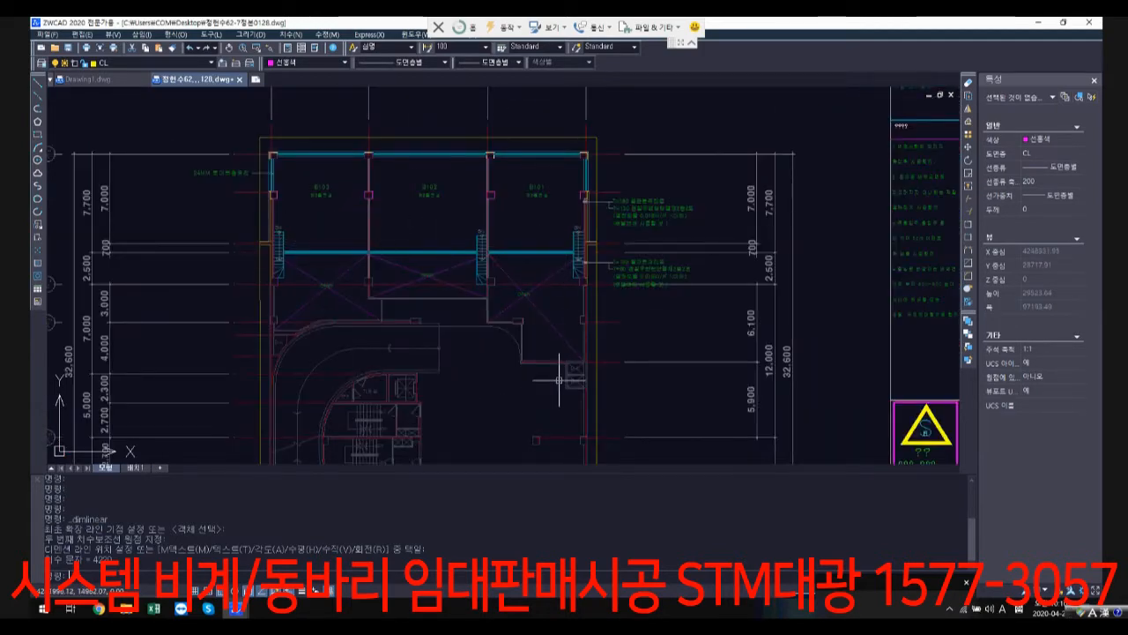
{"action": "scroll", "coordinate": [559, 380], "scroll_direction": "down", "scroll_amount": 6}
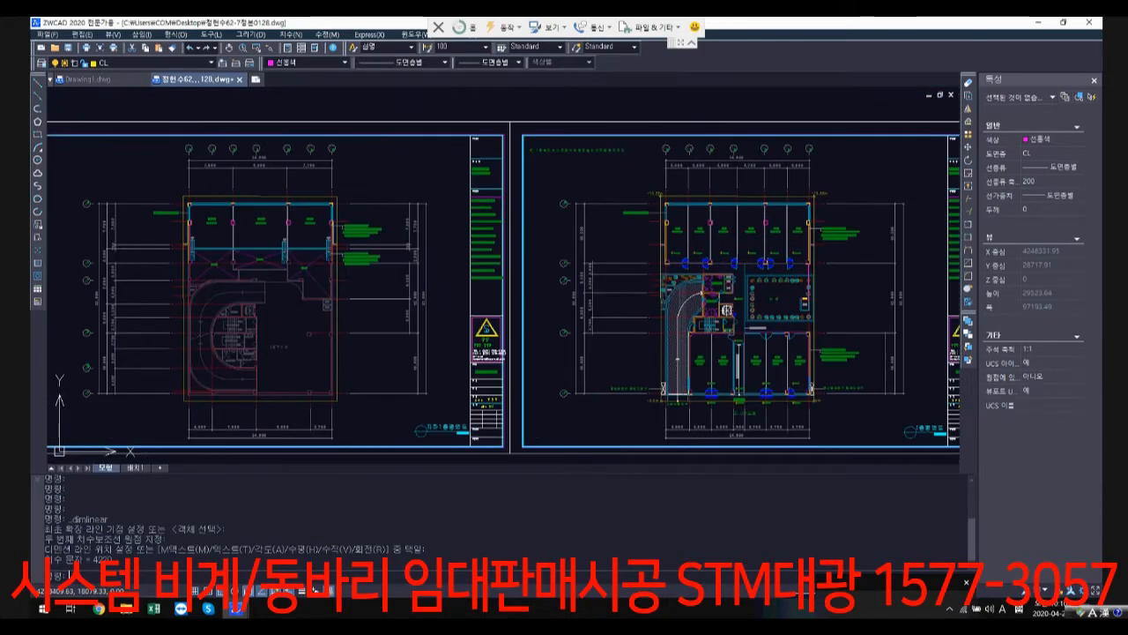
{"action": "scroll", "coordinate": [817, 236], "scroll_direction": "up", "scroll_amount": 2}
{"action": "scroll", "coordinate": [761, 360], "scroll_direction": "down", "scroll_amount": 2}
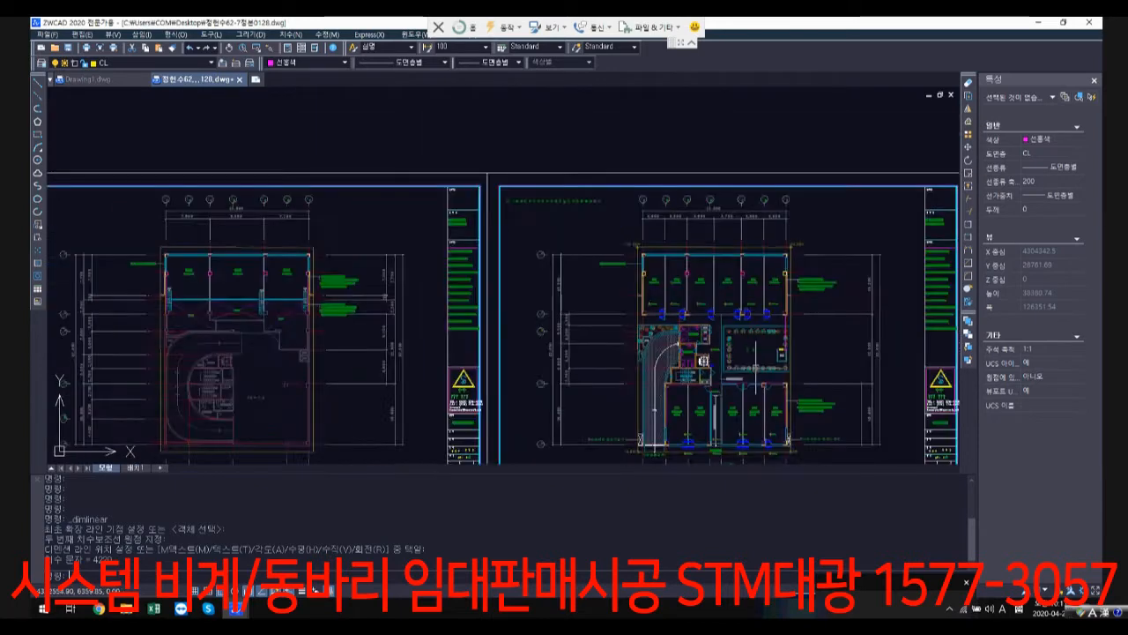
{"action": "scroll", "coordinate": [483, 304], "scroll_direction": "down", "scroll_amount": 3}
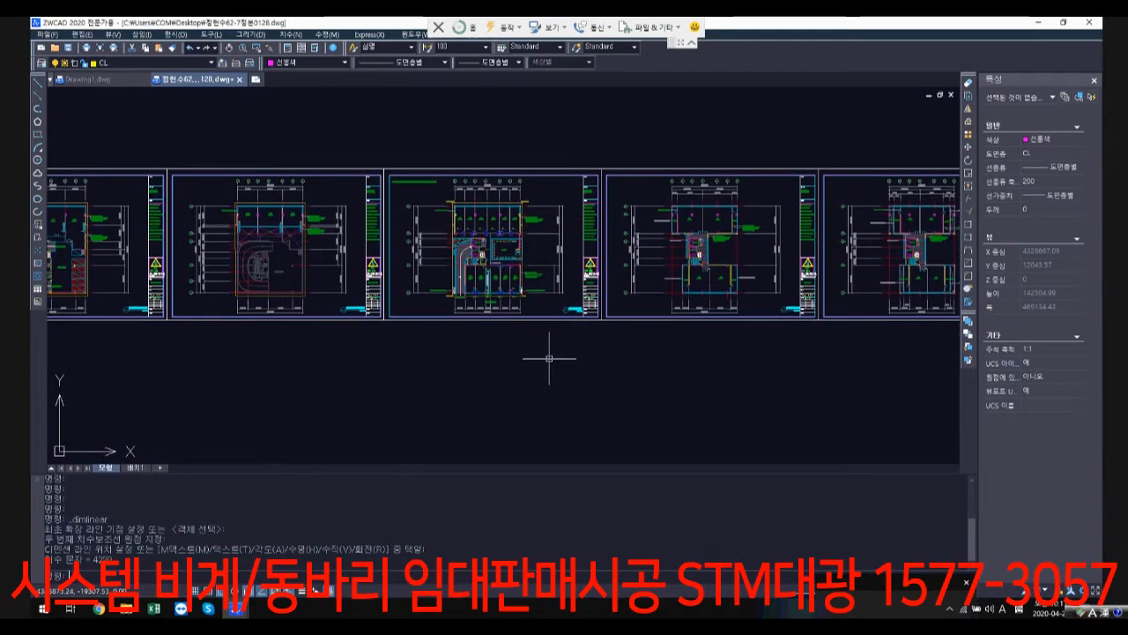
{"action": "scroll", "coordinate": [549, 359], "scroll_direction": "down", "scroll_amount": 5}
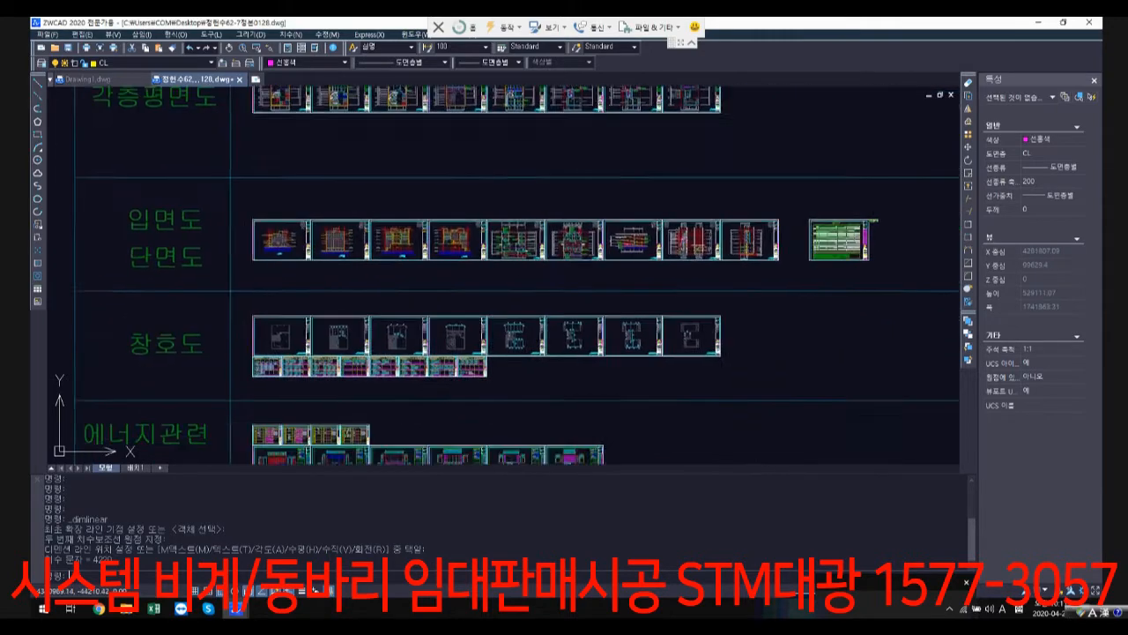
Step: Examine the basement 1, first-floor and second-floor structural plans (구조평면도) in the structural drawing row
{"action": "middle_click_drag", "start_coordinate": [609, 326], "coordinate": [618, 266]}
{"action": "scroll", "coordinate": [541, 309], "scroll_direction": "up", "scroll_amount": 4}
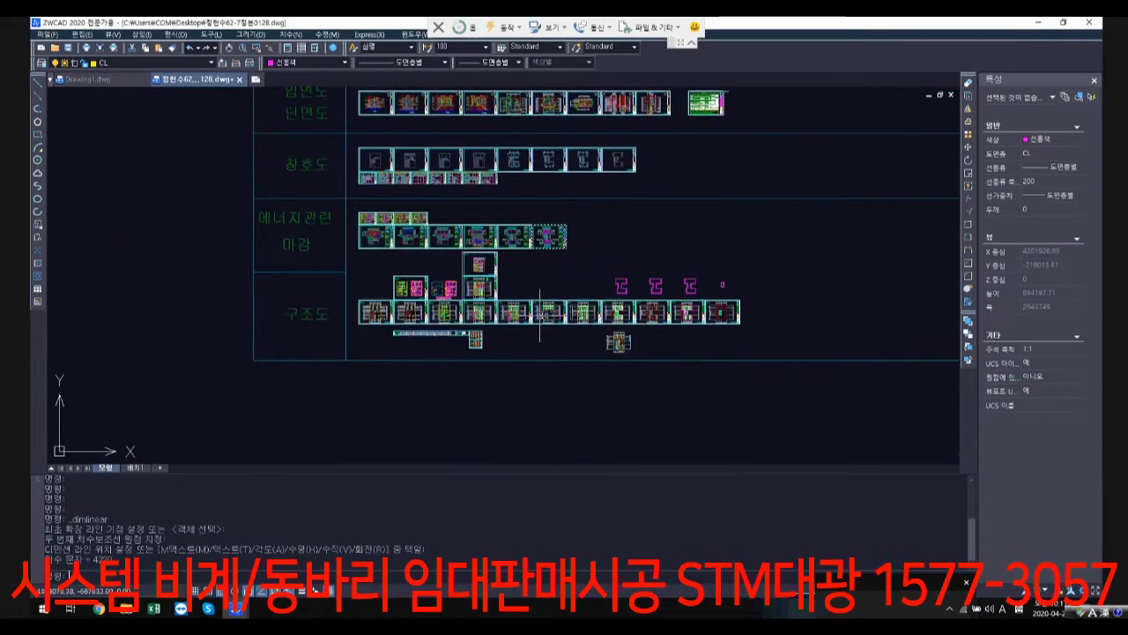
{"action": "scroll", "coordinate": [542, 307], "scroll_direction": "up", "scroll_amount": 6}
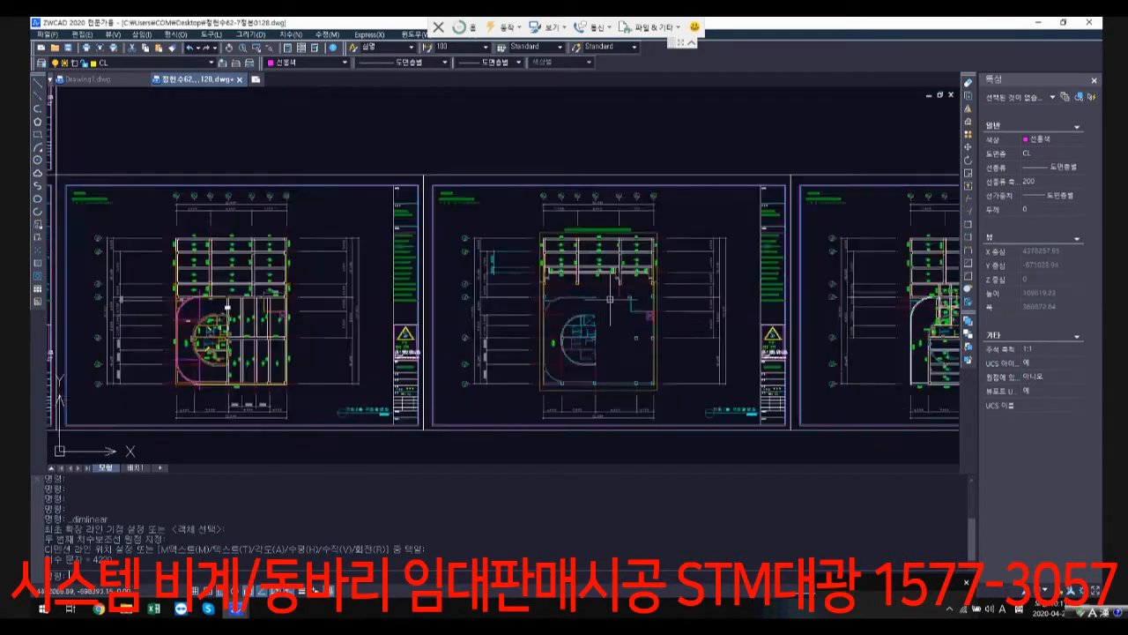
{"action": "middle_click_drag", "start_coordinate": [846, 225], "coordinate": [669, 225]}
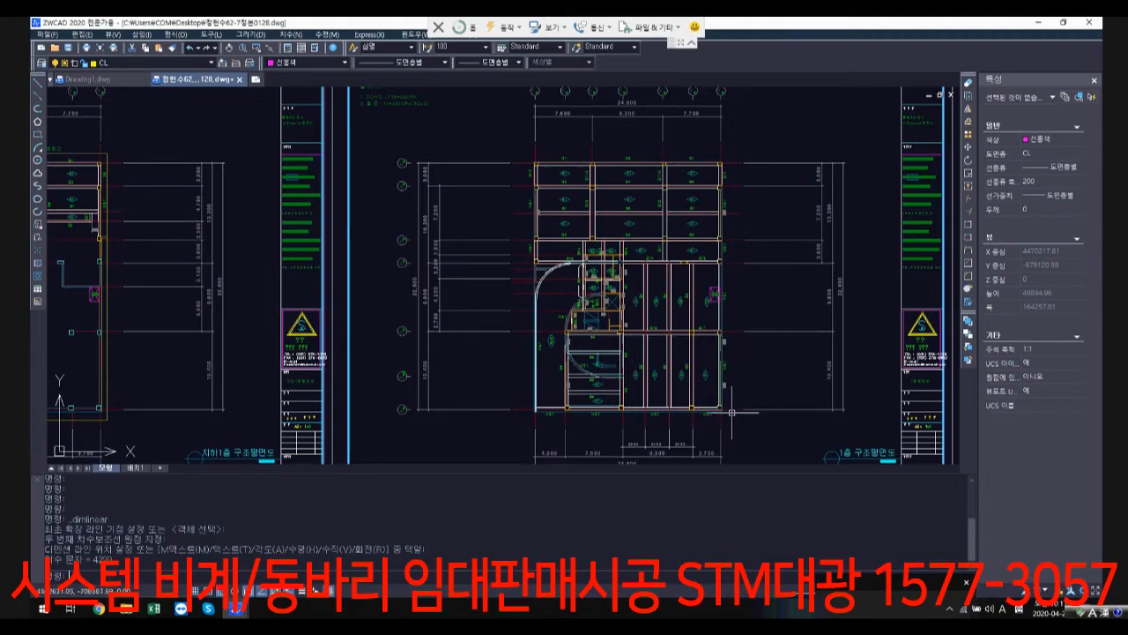
{"action": "scroll", "coordinate": [727, 392], "scroll_direction": "down", "scroll_amount": 2}
{"action": "scroll", "coordinate": [566, 325], "scroll_direction": "down", "scroll_amount": 4}
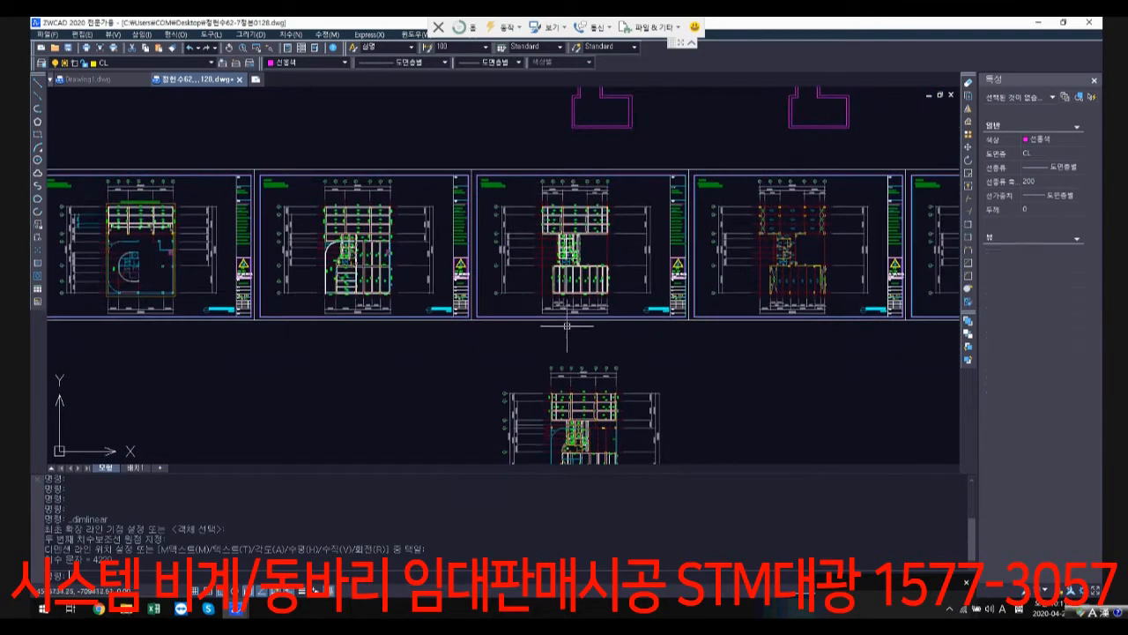
{"action": "scroll", "coordinate": [594, 261], "scroll_direction": "up", "scroll_amount": 4}
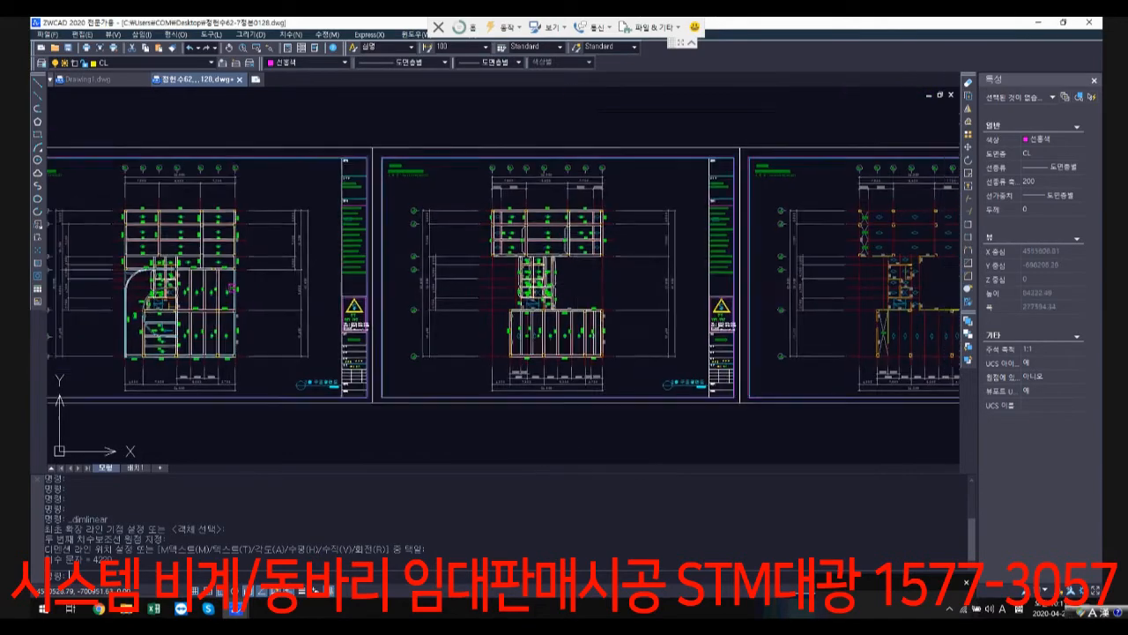
{"action": "scroll", "coordinate": [604, 349], "scroll_direction": "up", "scroll_amount": 2}
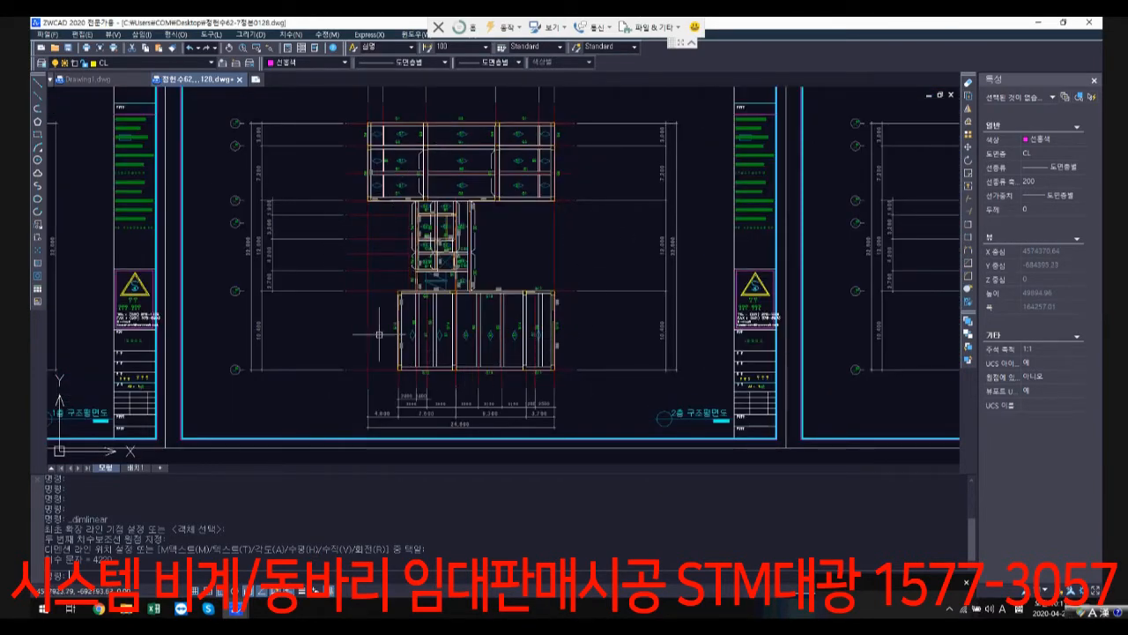
Step: Compare the second-floor structural plan with the upper-floor structural sheets beside it, and return to the overview of sheet rows
{"action": "scroll", "coordinate": [589, 305], "scroll_direction": "down", "scroll_amount": 2}
{"action": "middle_click_drag", "start_coordinate": [836, 305], "coordinate": [521, 308]}
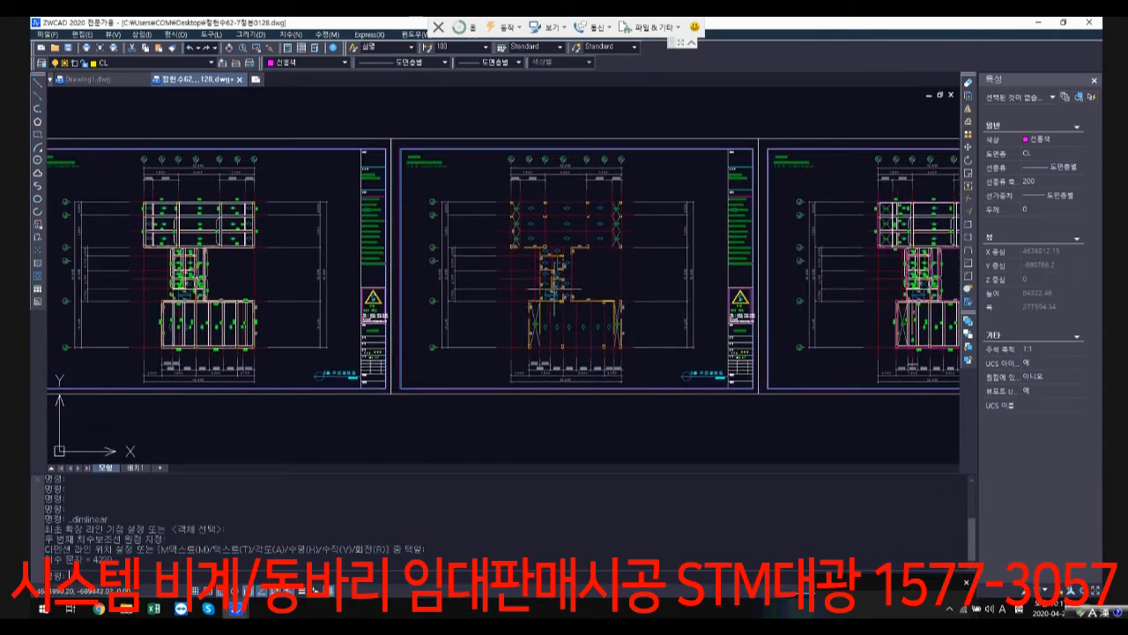
{"action": "scroll", "coordinate": [582, 314], "scroll_direction": "up", "scroll_amount": 1}
{"action": "scroll", "coordinate": [679, 338], "scroll_direction": "down", "scroll_amount": 1}
{"action": "scroll", "coordinate": [679, 338], "scroll_direction": "down", "scroll_amount": 5}
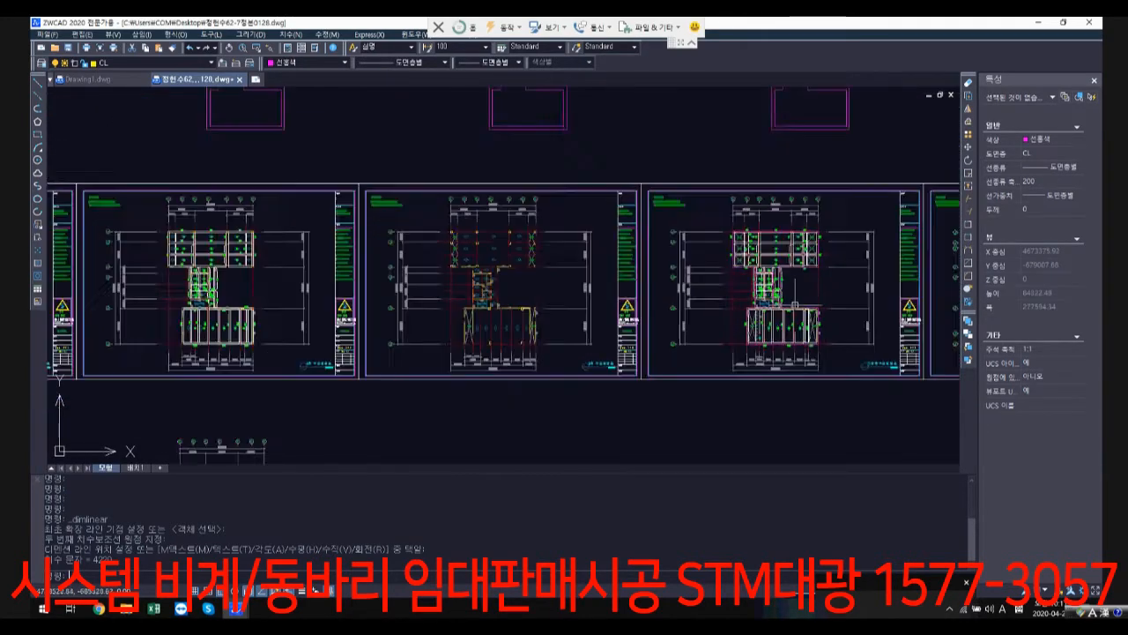
{"action": "scroll", "coordinate": [677, 231], "scroll_direction": "down", "scroll_amount": 3}
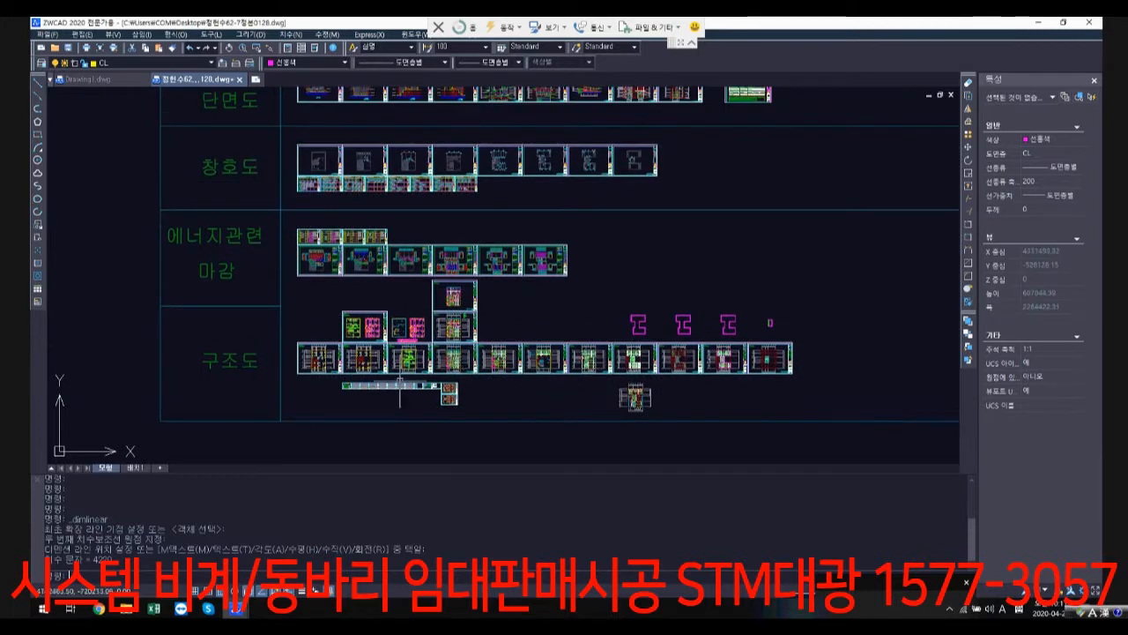
Step: Look over the basement and foundation structural sheets, and go back up to the elevation and section row (입면도/단면도)
{"action": "scroll", "coordinate": [483, 383], "scroll_direction": "up", "scroll_amount": 3}
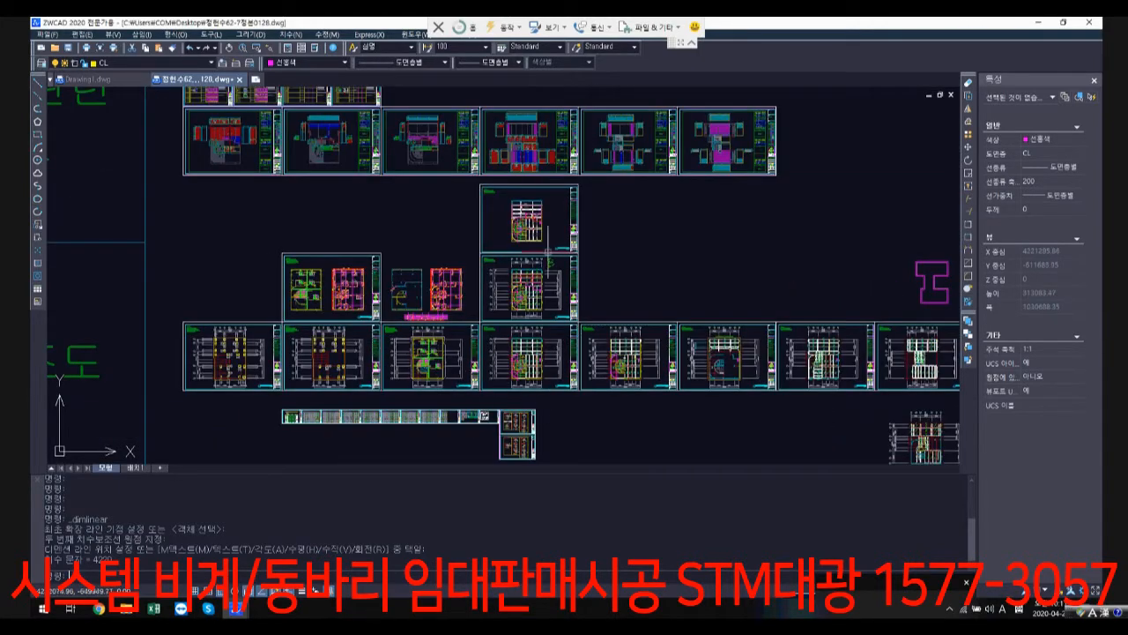
{"action": "scroll", "coordinate": [542, 240], "scroll_direction": "down", "scroll_amount": 3}
{"action": "middle_click_drag", "start_coordinate": [543, 240], "coordinate": [529, 420]}
{"action": "scroll", "coordinate": [428, 197], "scroll_direction": "up", "scroll_amount": 1}
{"action": "middle_click_drag", "start_coordinate": [428, 197], "coordinate": [429, 350]}
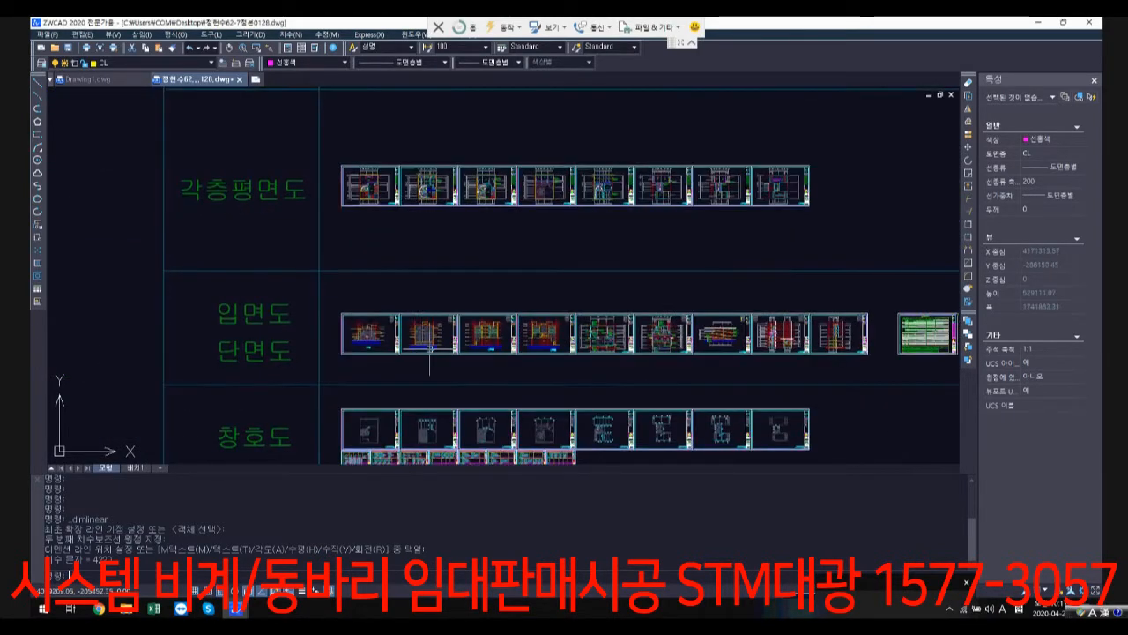
Step: Examine main section 1 (주단면도-1), checking the slab level step near the road GL above the parking area and the upper storeys
{"action": "scroll", "coordinate": [494, 330], "scroll_direction": "up", "scroll_amount": 5}
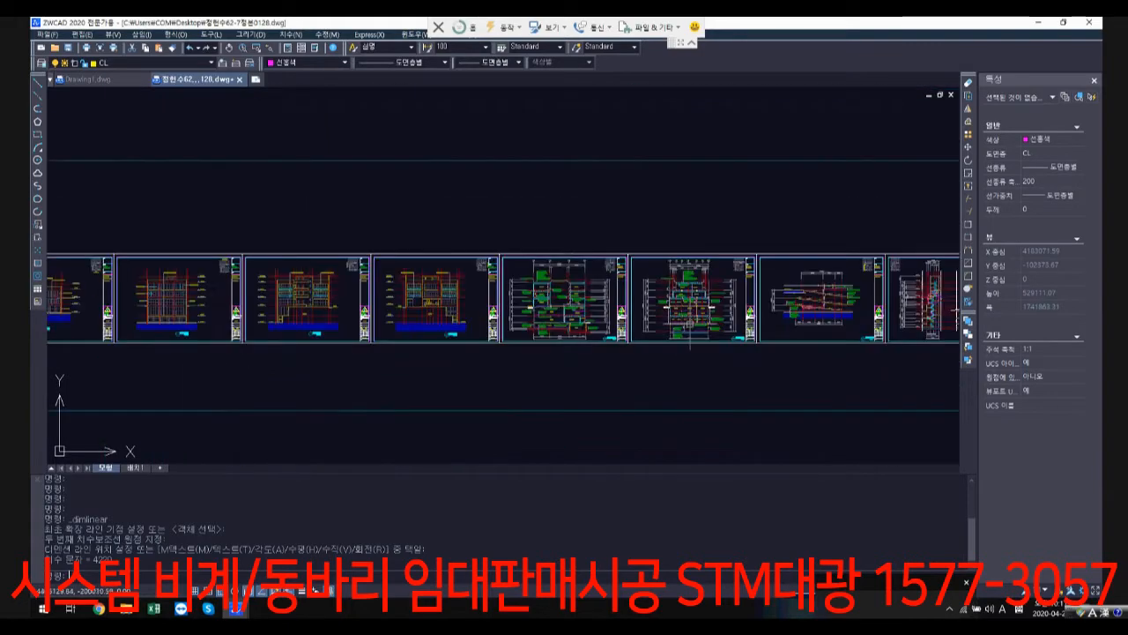
{"action": "middle_click_drag", "start_coordinate": [304, 303], "coordinate": [507, 274]}
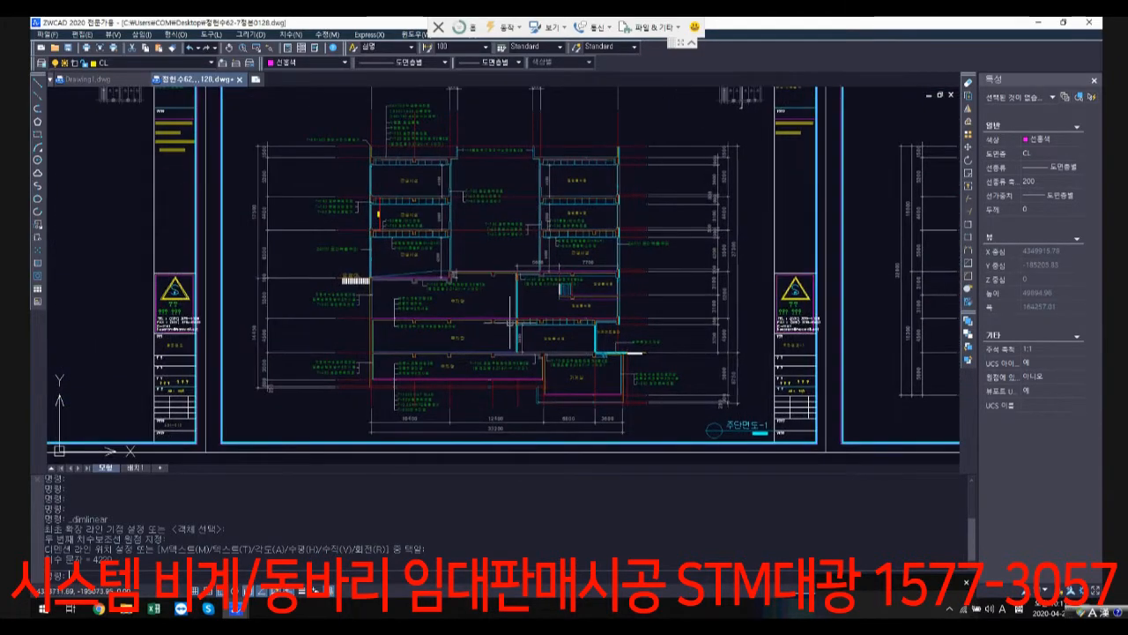
{"action": "scroll", "coordinate": [612, 398], "scroll_direction": "up", "scroll_amount": 1}
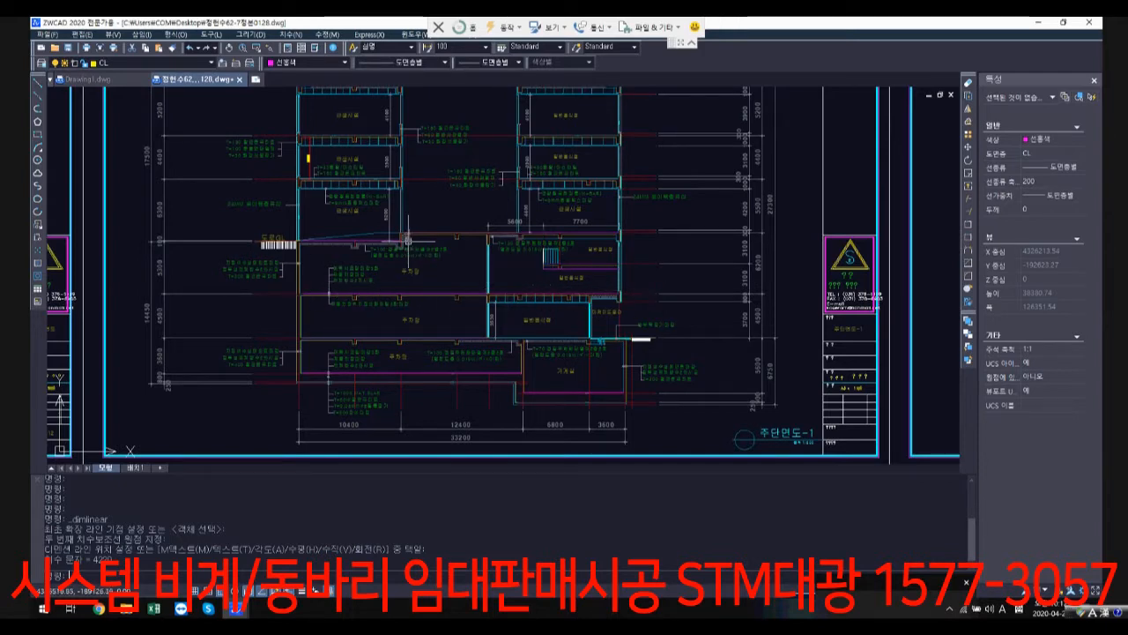
{"action": "scroll", "coordinate": [401, 237], "scroll_direction": "up", "scroll_amount": 1}
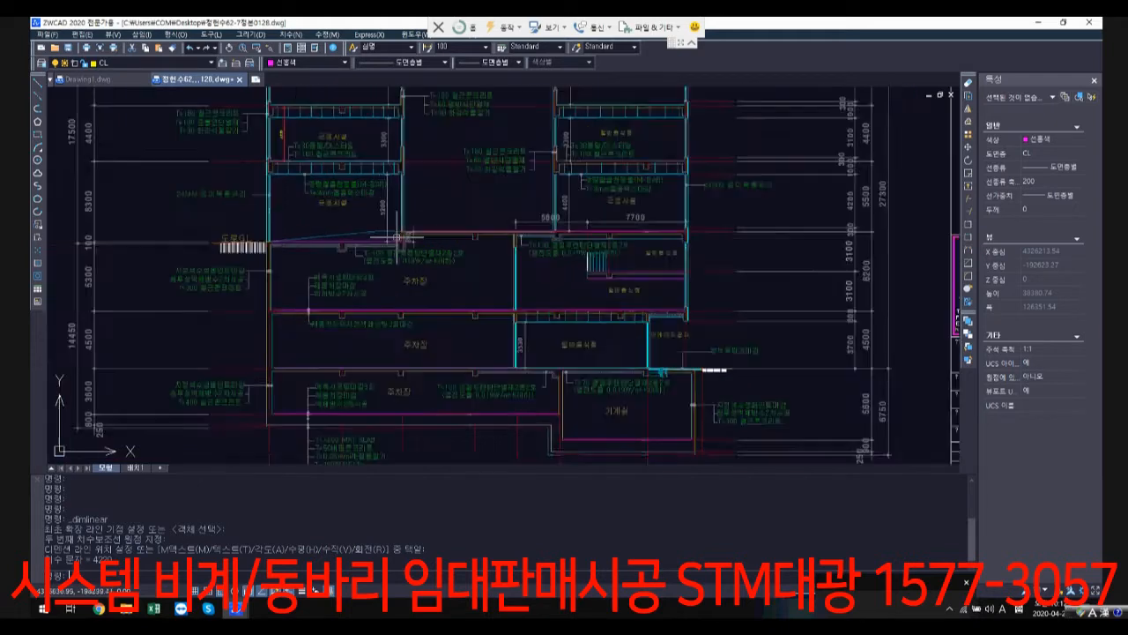
{"action": "scroll", "coordinate": [401, 237], "scroll_direction": "up", "scroll_amount": 2}
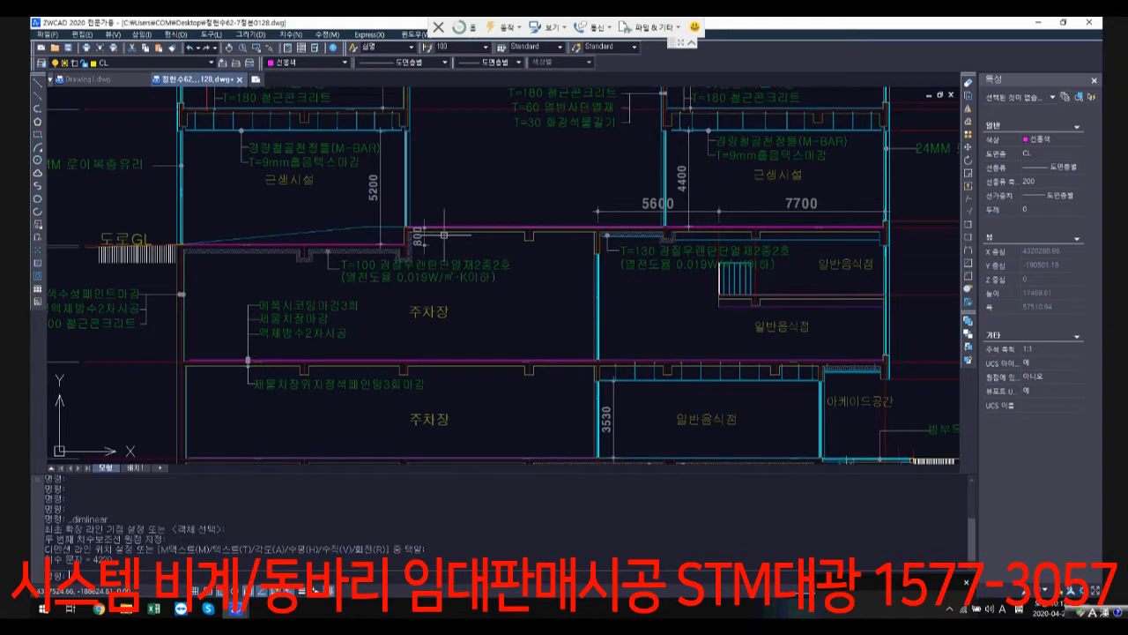
{"action": "scroll", "coordinate": [443, 235], "scroll_direction": "down", "scroll_amount": 4}
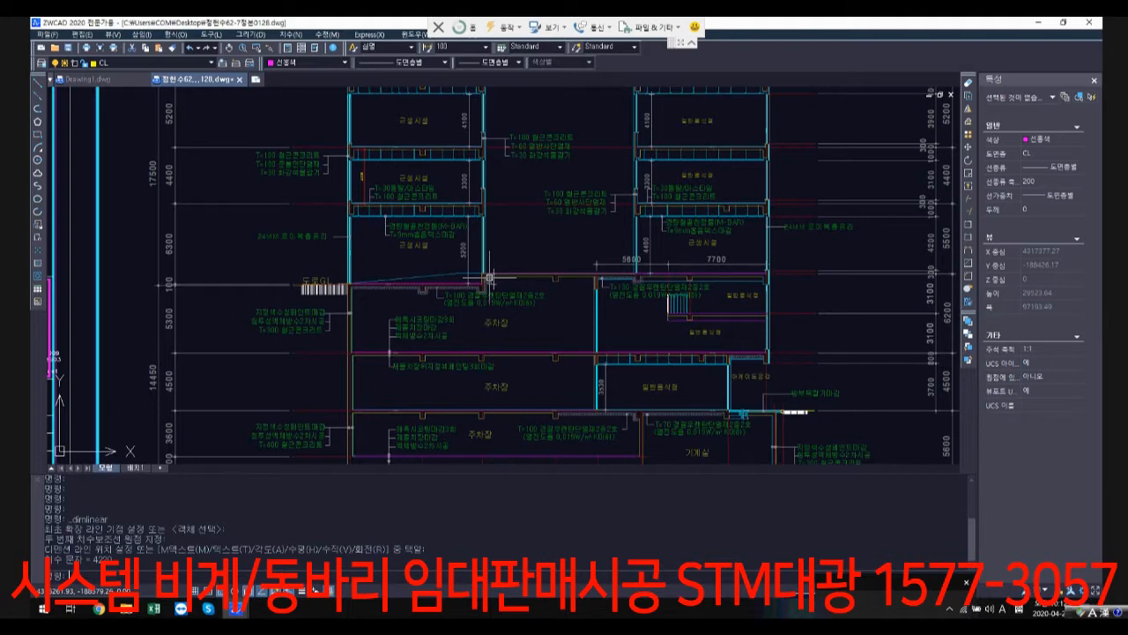
{"action": "middle_click_drag", "start_coordinate": [489, 279], "coordinate": [429, 395]}
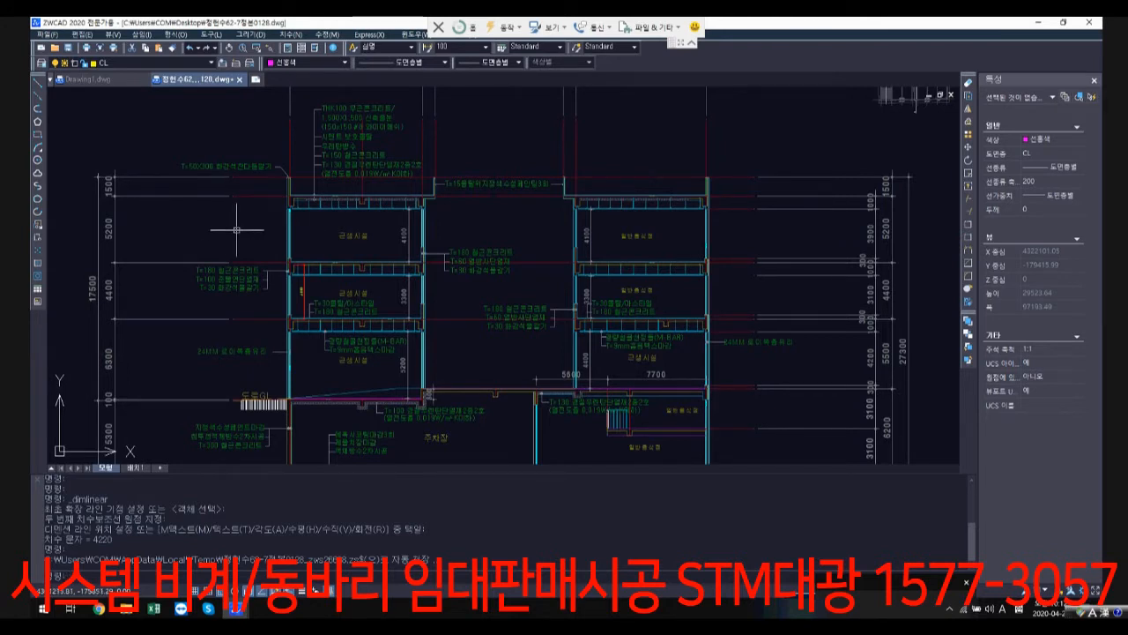
Step: Go from the main section back to the 62-7 sheet overview and locate the floor plan row (각층평면도)
{"action": "scroll", "coordinate": [731, 260], "scroll_direction": "down", "scroll_amount": 7}
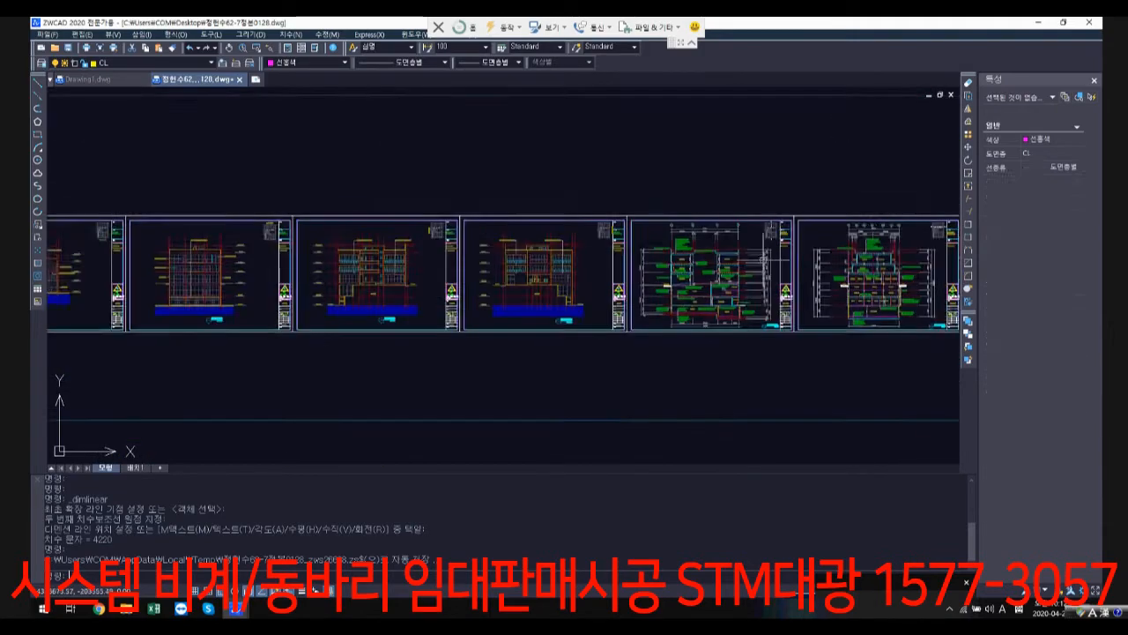
{"action": "middle_click_drag", "start_coordinate": [828, 115], "coordinate": [639, 284]}
{"action": "scroll", "coordinate": [626, 231], "scroll_direction": "down", "scroll_amount": 2}
{"action": "middle_click_drag", "start_coordinate": [621, 229], "coordinate": [548, 336]}
{"action": "scroll", "coordinate": [582, 236], "scroll_direction": "down", "scroll_amount": 1}
{"action": "middle_click_drag", "start_coordinate": [582, 236], "coordinate": [513, 348]}
{"action": "mouse_move", "coordinate": [569, 216]}
{"action": "middle_mouse_down"}
{"action": "mouse_move", "coordinate": [474, 411]}
{"action": "mouse_move", "coordinate": [531, 268]}
{"action": "mouse_move", "coordinate": [473, 417]}
{"action": "middle_mouse_up"}
{"action": "scroll", "coordinate": [545, 222], "scroll_direction": "down", "scroll_amount": 3}
{"action": "scroll", "coordinate": [521, 343], "scroll_direction": "down", "scroll_amount": 1}
{"action": "middle_click_drag", "start_coordinate": [520, 343], "coordinate": [539, 119]}
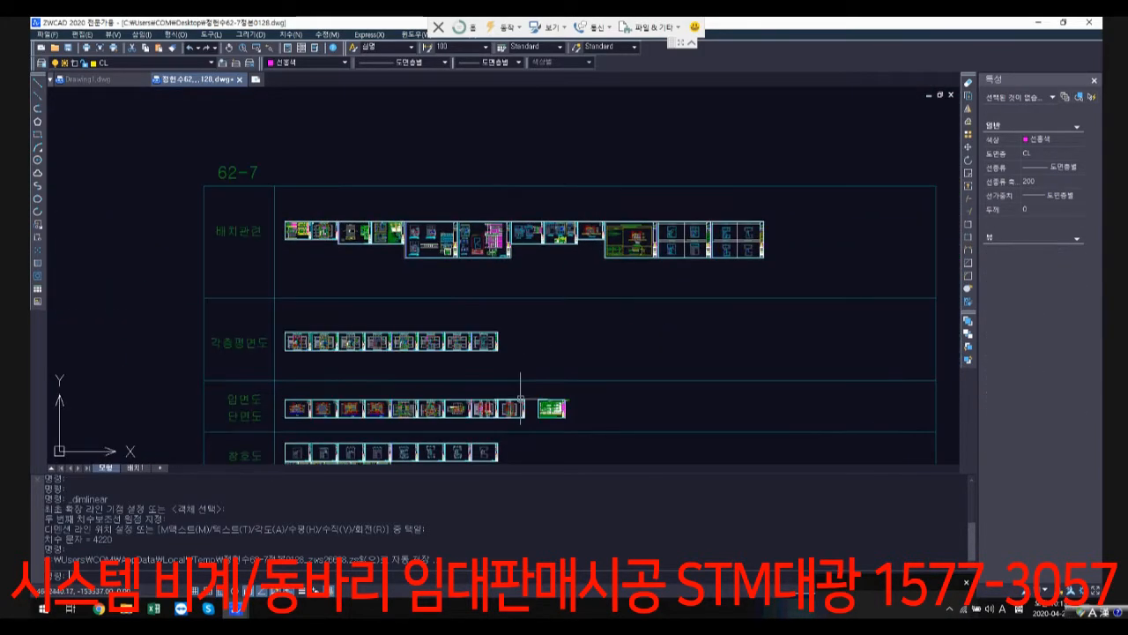
{"action": "middle_click_drag", "start_coordinate": [476, 370], "coordinate": [478, 289]}
Step: Examine the roof floor plan, including the small rooftop room and stair, the ROOF SLAB area and the OPEN voids
{"action": "scroll", "coordinate": [477, 288], "scroll_direction": "up", "scroll_amount": 10}
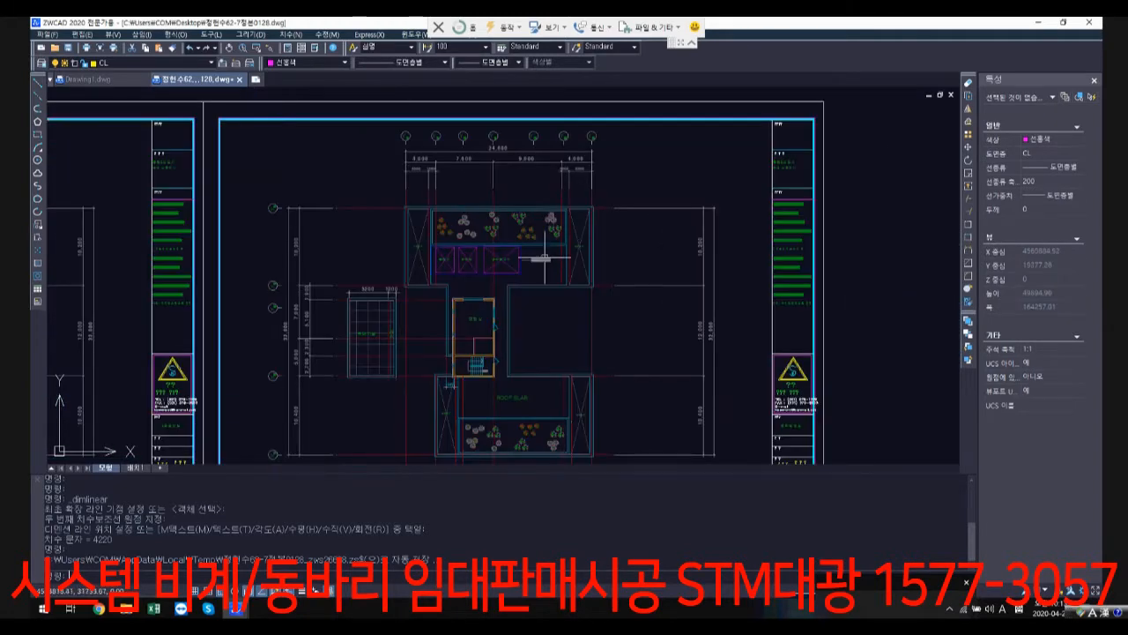
{"action": "scroll", "coordinate": [522, 263], "scroll_direction": "up", "scroll_amount": 1}
{"action": "middle_click_drag", "start_coordinate": [446, 340], "coordinate": [513, 153]}
{"action": "scroll", "coordinate": [504, 280], "scroll_direction": "down", "scroll_amount": 1}
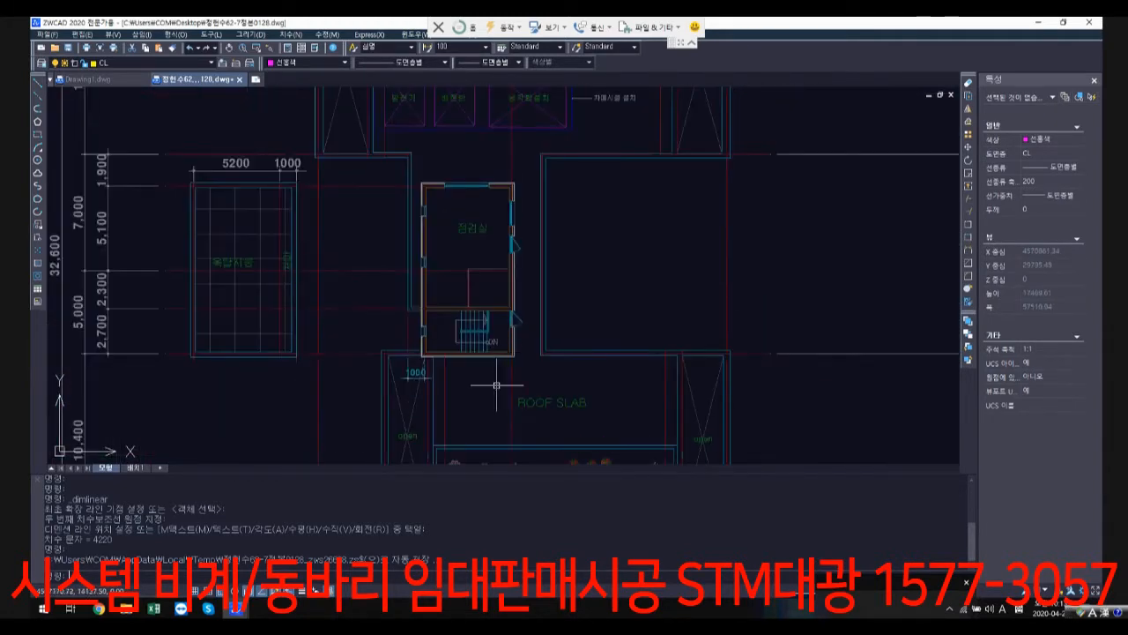
{"action": "middle_click_drag", "start_coordinate": [498, 384], "coordinate": [538, 261]}
{"action": "scroll", "coordinate": [426, 332], "scroll_direction": "down", "scroll_amount": 2}
Step: Inspect the third-floor plan (3층평면도), checking units 301 to 304, their terraces and the open areas along both sides
{"action": "mouse_move", "coordinate": [349, 257]}
{"action": "middle_mouse_down"}
{"action": "mouse_move", "coordinate": [378, 209]}
{"action": "mouse_move", "coordinate": [810, 239]}
{"action": "middle_mouse_up"}
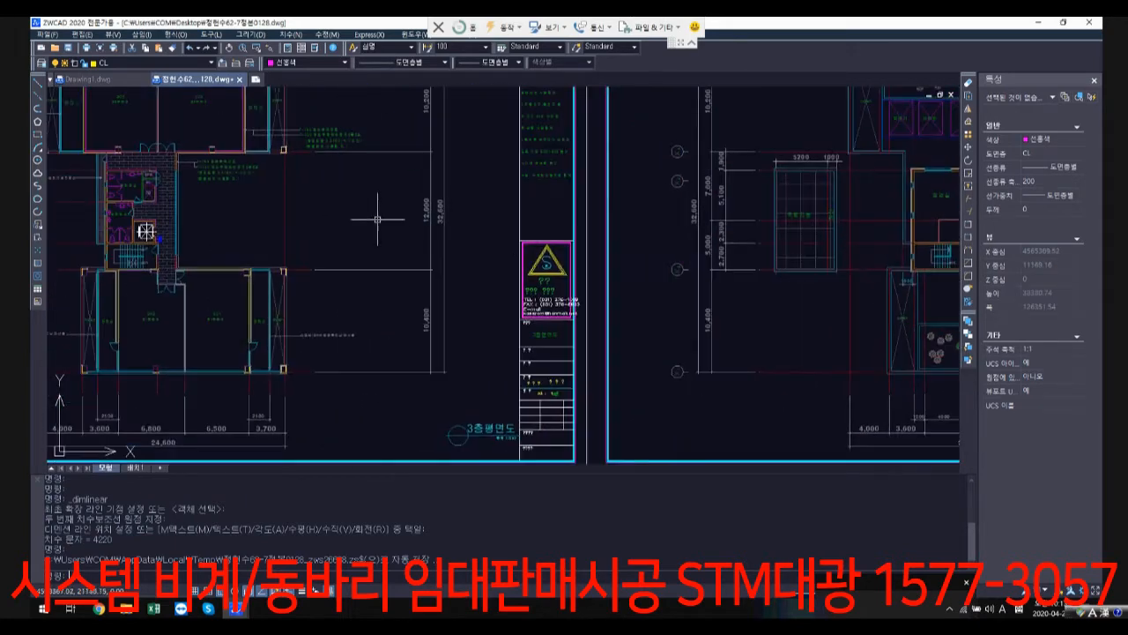
{"action": "middle_click_drag", "start_coordinate": [189, 125], "coordinate": [360, 182]}
{"action": "scroll", "coordinate": [304, 149], "scroll_direction": "up", "scroll_amount": 1}
{"action": "scroll", "coordinate": [246, 181], "scroll_direction": "up", "scroll_amount": 1}
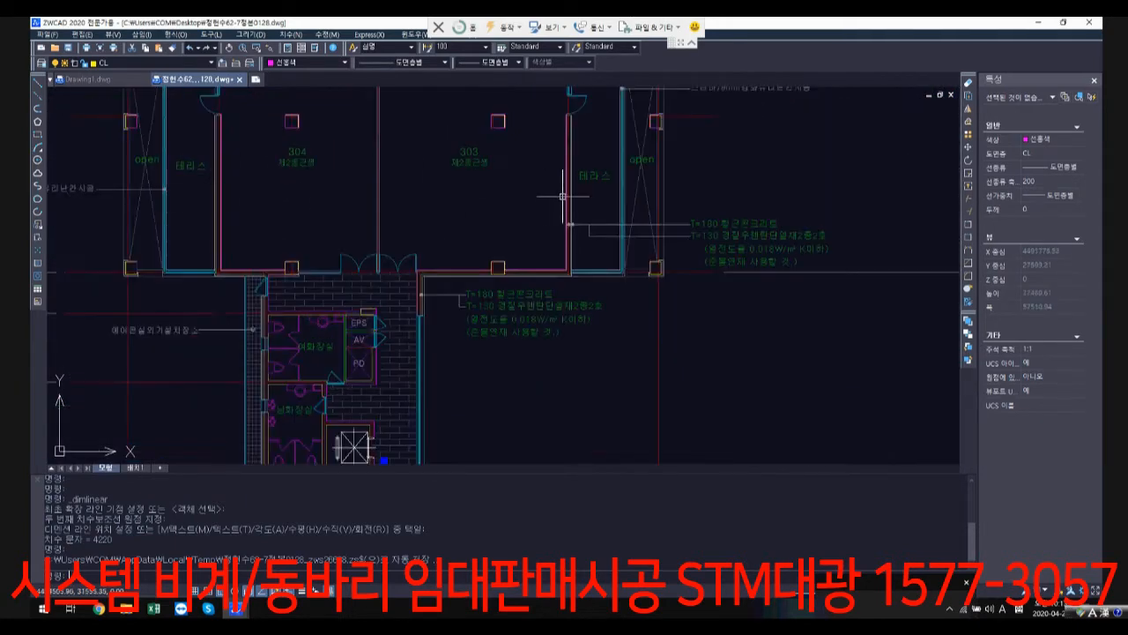
{"action": "scroll", "coordinate": [611, 277], "scroll_direction": "down", "scroll_amount": 1}
{"action": "middle_click_drag", "start_coordinate": [526, 447], "coordinate": [530, 238]}
{"action": "scroll", "coordinate": [346, 353], "scroll_direction": "up", "scroll_amount": 2}
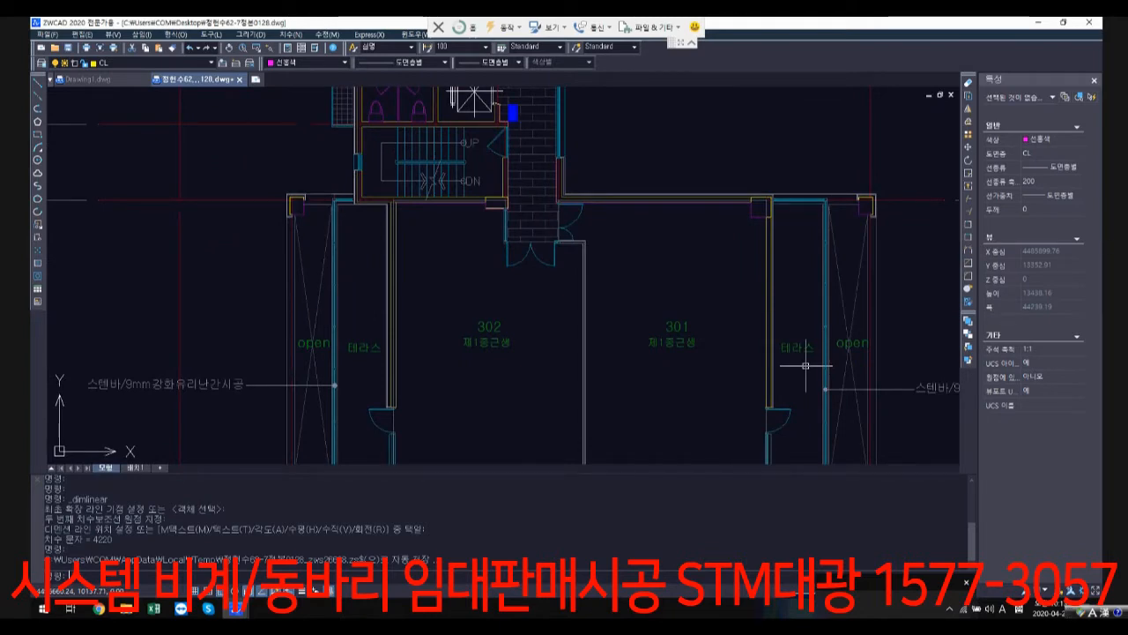
{"action": "scroll", "coordinate": [532, 372], "scroll_direction": "down", "scroll_amount": 3}
Step: Look over the second-floor plan (2층평면도) and the landscaped courtyard between the units on the first-floor plan
{"action": "scroll", "coordinate": [269, 168], "scroll_direction": "up", "scroll_amount": 3}
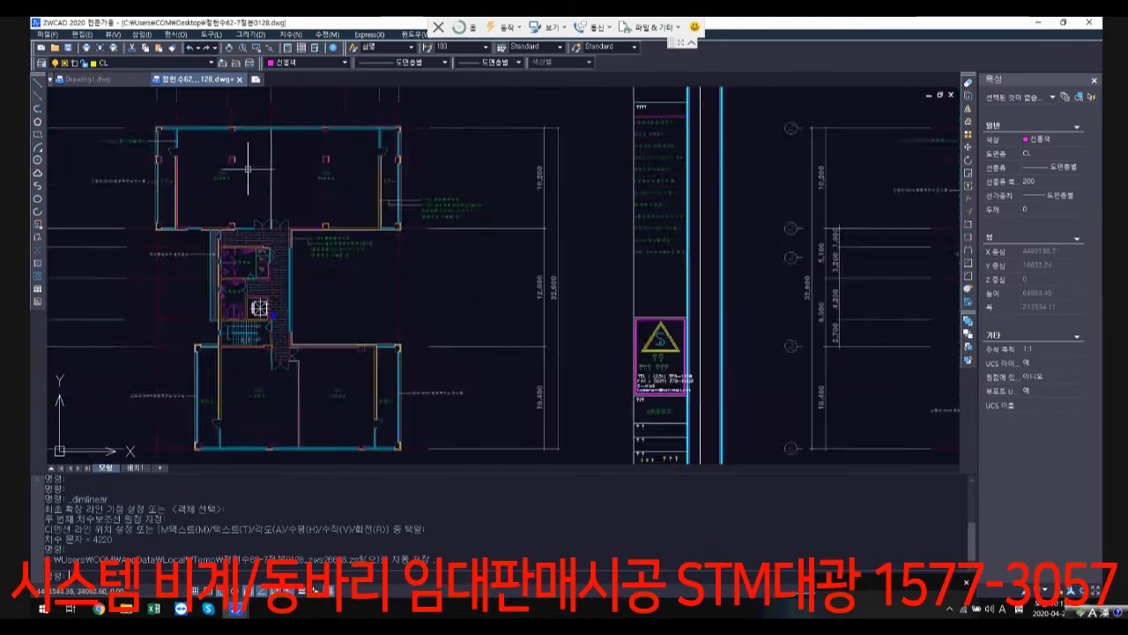
{"action": "middle_click_drag", "start_coordinate": [338, 405], "coordinate": [426, 218]}
{"action": "scroll", "coordinate": [327, 324], "scroll_direction": "down", "scroll_amount": 3}
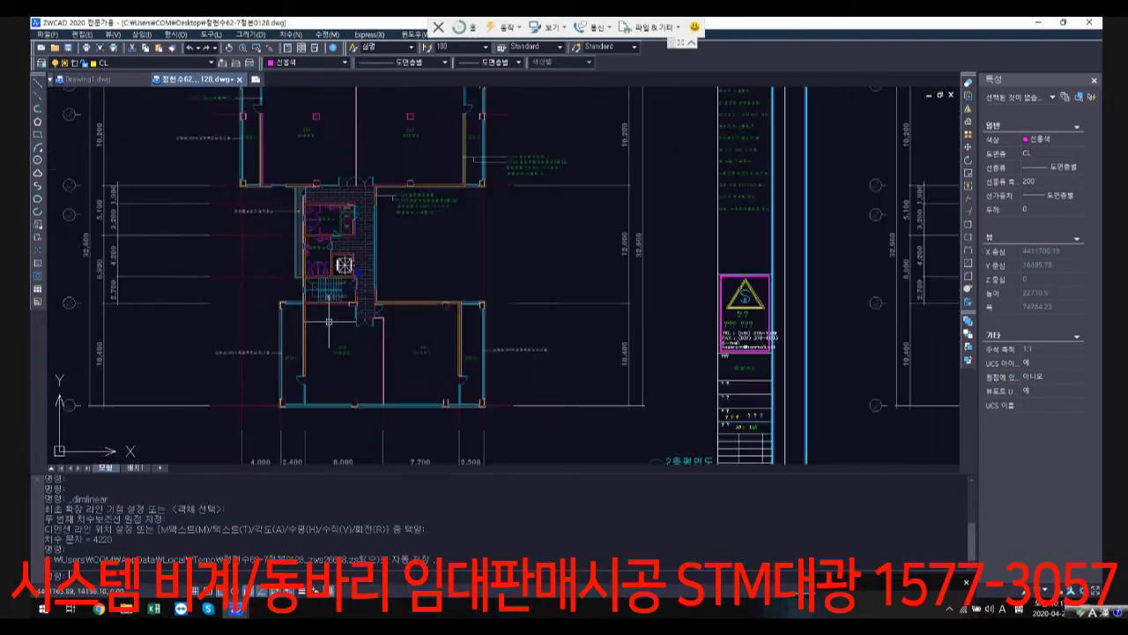
{"action": "middle_click_drag", "start_coordinate": [326, 319], "coordinate": [683, 260]}
{"action": "middle_click_drag", "start_coordinate": [253, 259], "coordinate": [425, 270]}
{"action": "scroll", "coordinate": [275, 148], "scroll_direction": "up", "scroll_amount": 3}
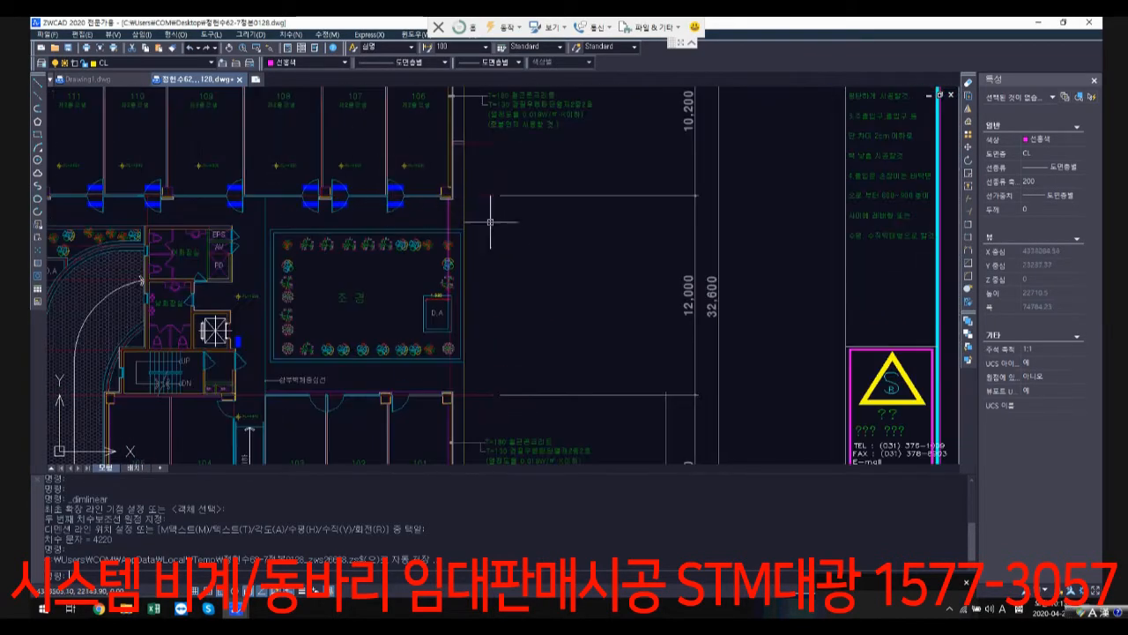
Step: Compare the second-floor and third-floor plans again, focusing on the outer terrace and open areas of the third floor
{"action": "scroll", "coordinate": [529, 236], "scroll_direction": "down", "scroll_amount": 3}
{"action": "middle_click_drag", "start_coordinate": [532, 238], "coordinate": [254, 243]}
{"action": "scroll", "coordinate": [310, 260], "scroll_direction": "down", "scroll_amount": 3}
{"action": "middle_click_drag", "start_coordinate": [670, 243], "coordinate": [393, 219]}
{"action": "middle_click_drag", "start_coordinate": [742, 206], "coordinate": [617, 208]}
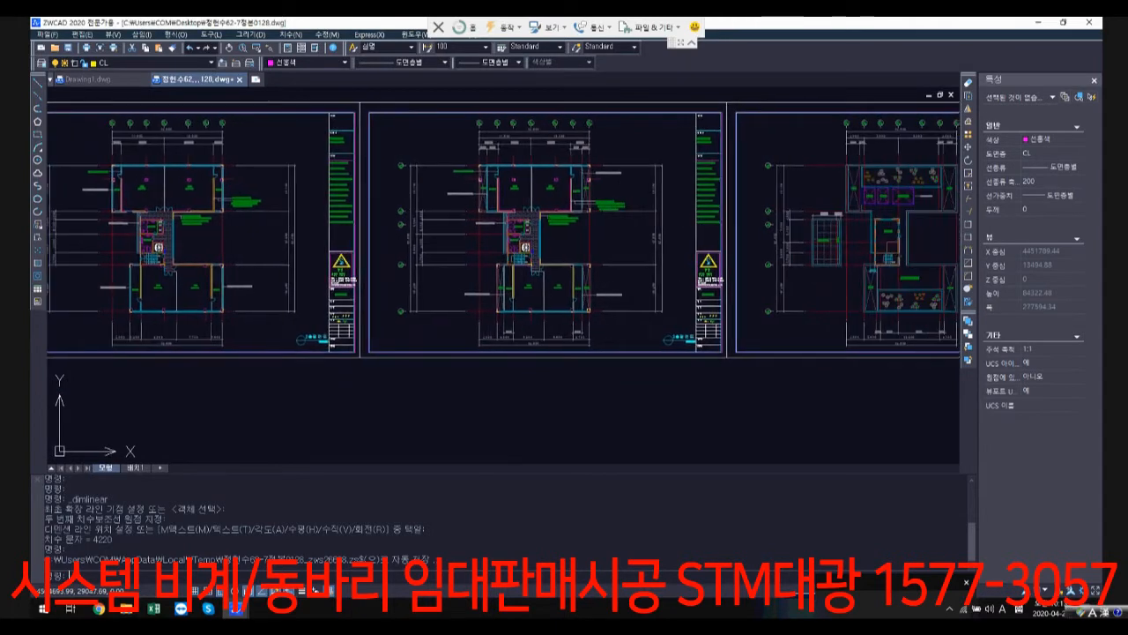
{"action": "scroll", "coordinate": [549, 193], "scroll_direction": "up", "scroll_amount": 6}
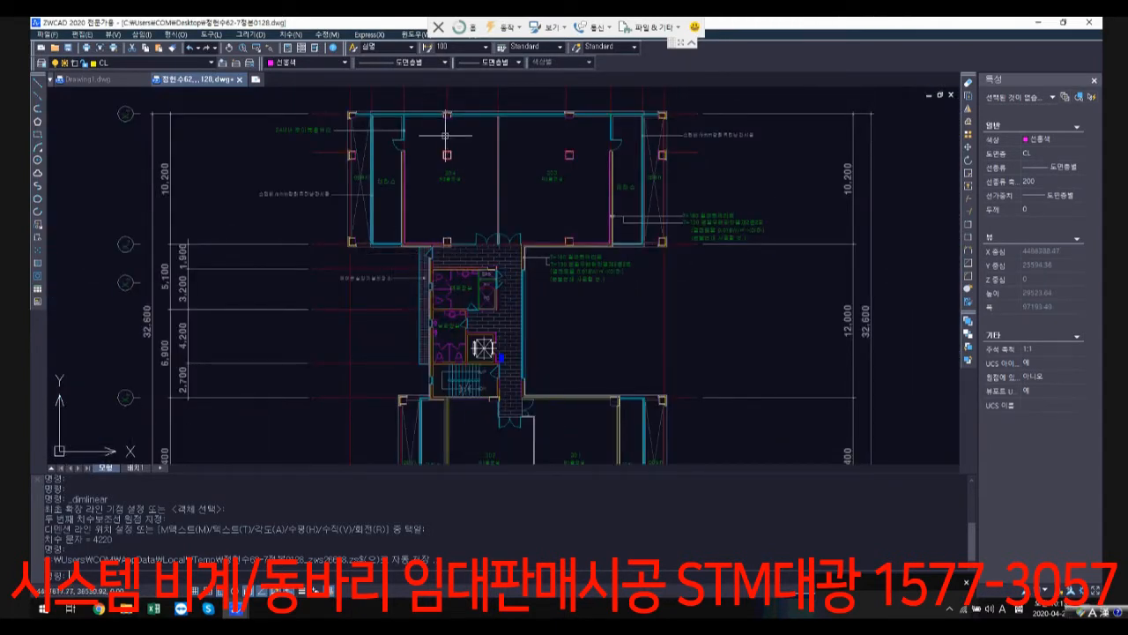
{"action": "scroll", "coordinate": [457, 338], "scroll_direction": "down", "scroll_amount": 4}
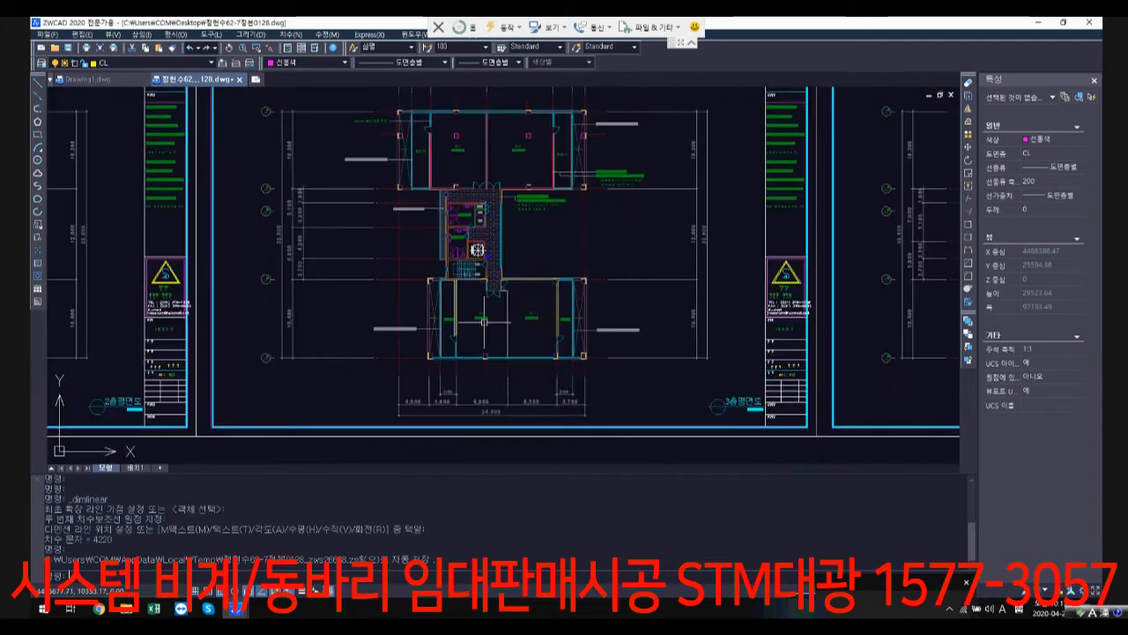
Step: Go down to the structural drawing row (구조도) and look over the foundation and basement structural sheets
{"action": "scroll", "coordinate": [536, 362], "scroll_direction": "down", "scroll_amount": 7}
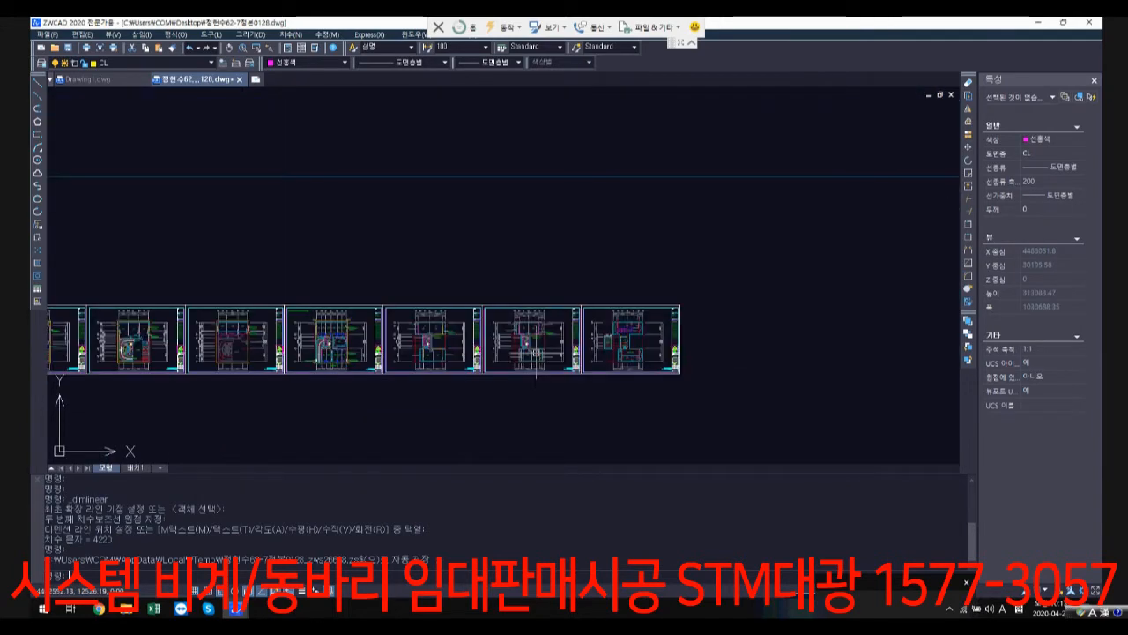
{"action": "scroll", "coordinate": [559, 349], "scroll_direction": "down", "scroll_amount": 2}
{"action": "middle_click_drag", "start_coordinate": [535, 361], "coordinate": [603, 143]}
{"action": "scroll", "coordinate": [516, 331], "scroll_direction": "down", "scroll_amount": 1}
{"action": "middle_click_drag", "start_coordinate": [486, 381], "coordinate": [510, 153]}
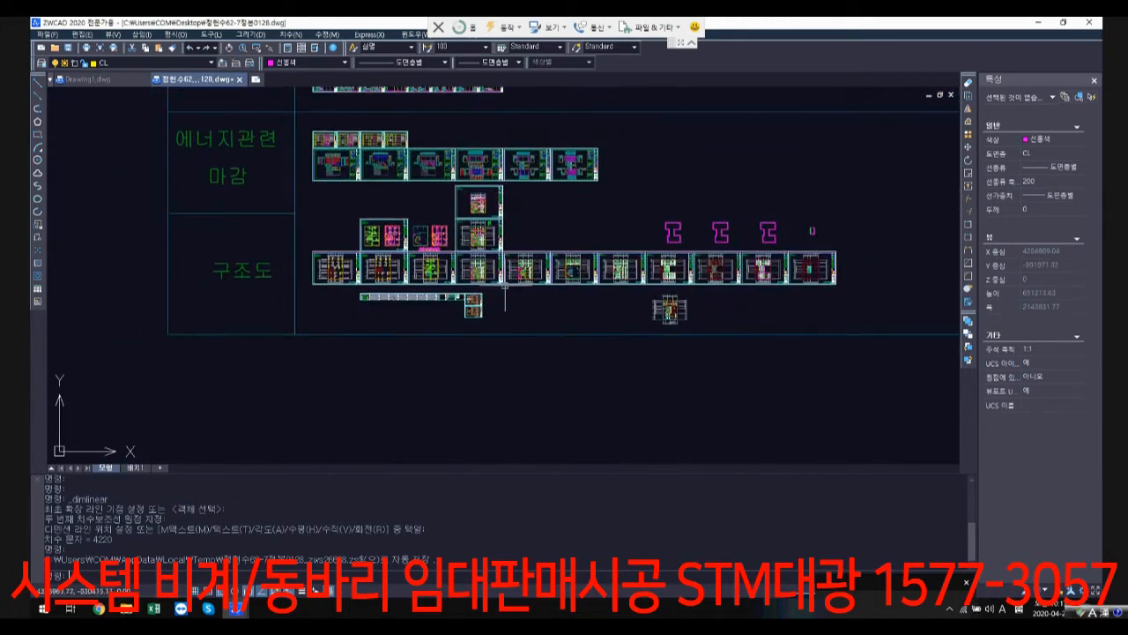
{"action": "scroll", "coordinate": [505, 284], "scroll_direction": "up", "scroll_amount": 3}
{"action": "scroll", "coordinate": [429, 225], "scroll_direction": "up", "scroll_amount": 3}
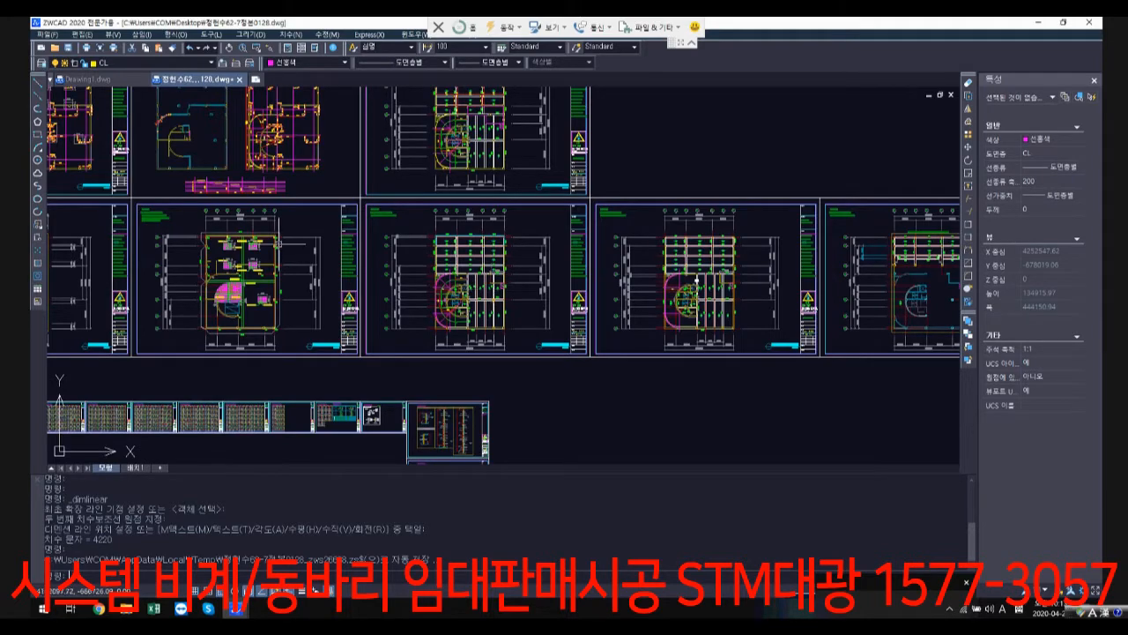
{"action": "middle_click_drag", "start_coordinate": [265, 252], "coordinate": [480, 280]}
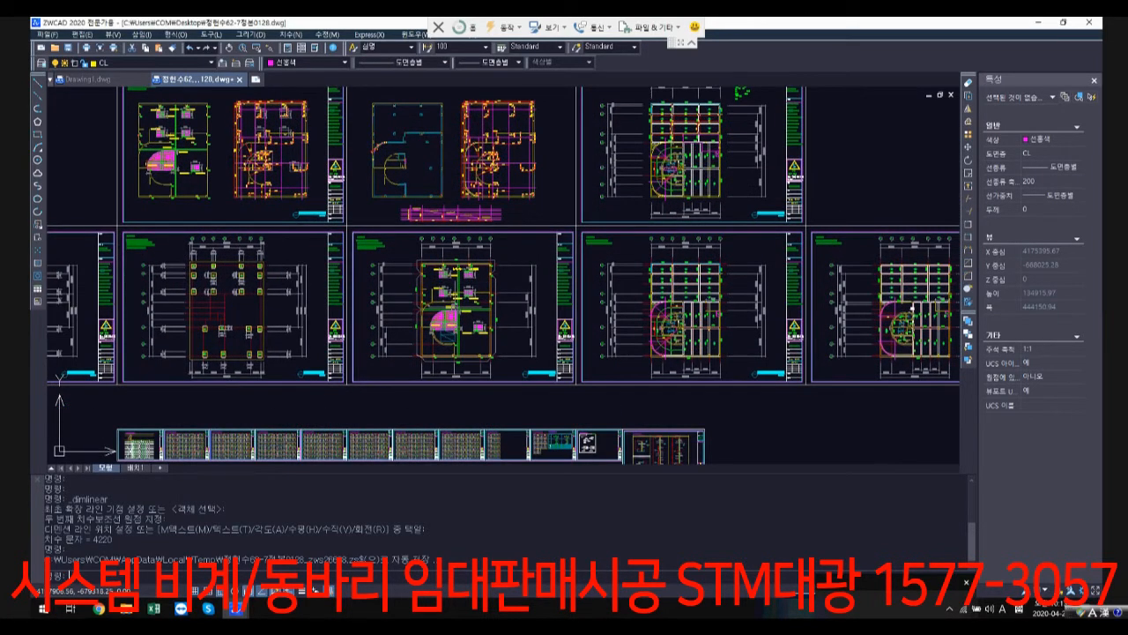
Step: Look over the foundation and basement structural plans in the 구조도 row, comparing each sheet with its neighbours
{"action": "scroll", "coordinate": [445, 284], "scroll_direction": "up", "scroll_amount": 5}
{"action": "scroll", "coordinate": [445, 284], "scroll_direction": "down", "scroll_amount": 5}
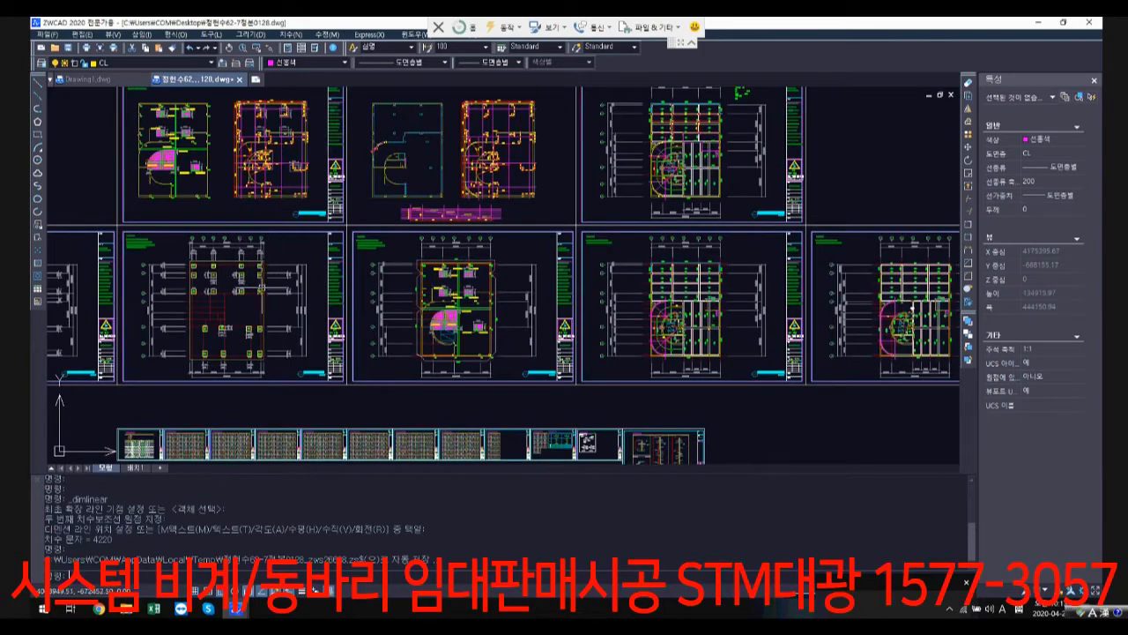
{"action": "middle_click_drag", "start_coordinate": [282, 297], "coordinate": [354, 239]}
{"action": "scroll", "coordinate": [357, 242], "scroll_direction": "down", "scroll_amount": 1}
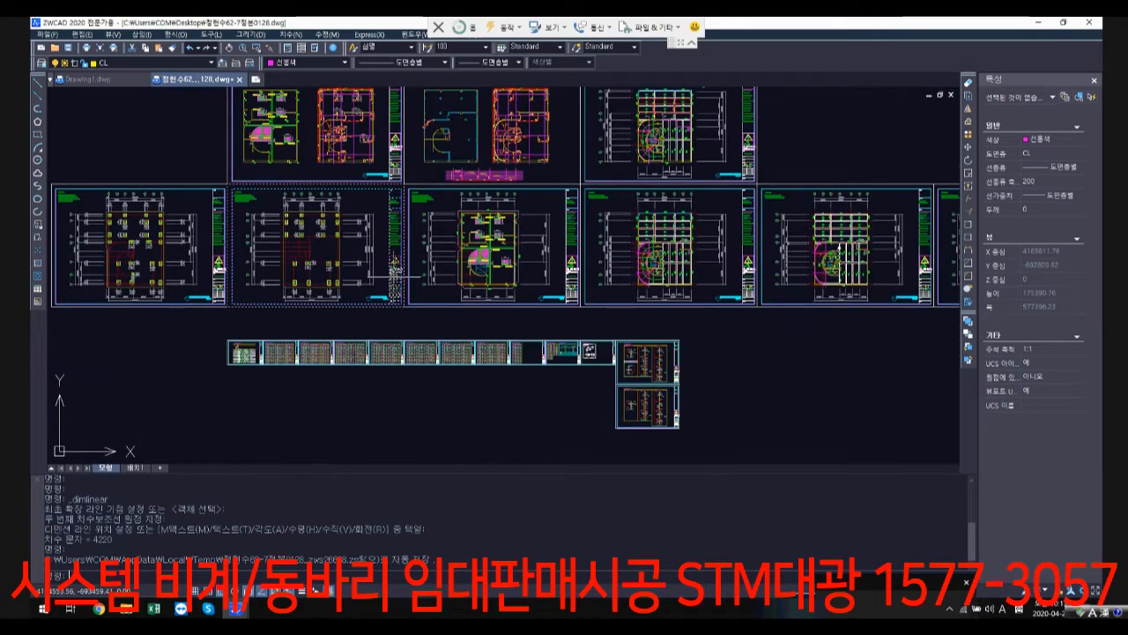
{"action": "scroll", "coordinate": [276, 241], "scroll_direction": "up", "scroll_amount": 3}
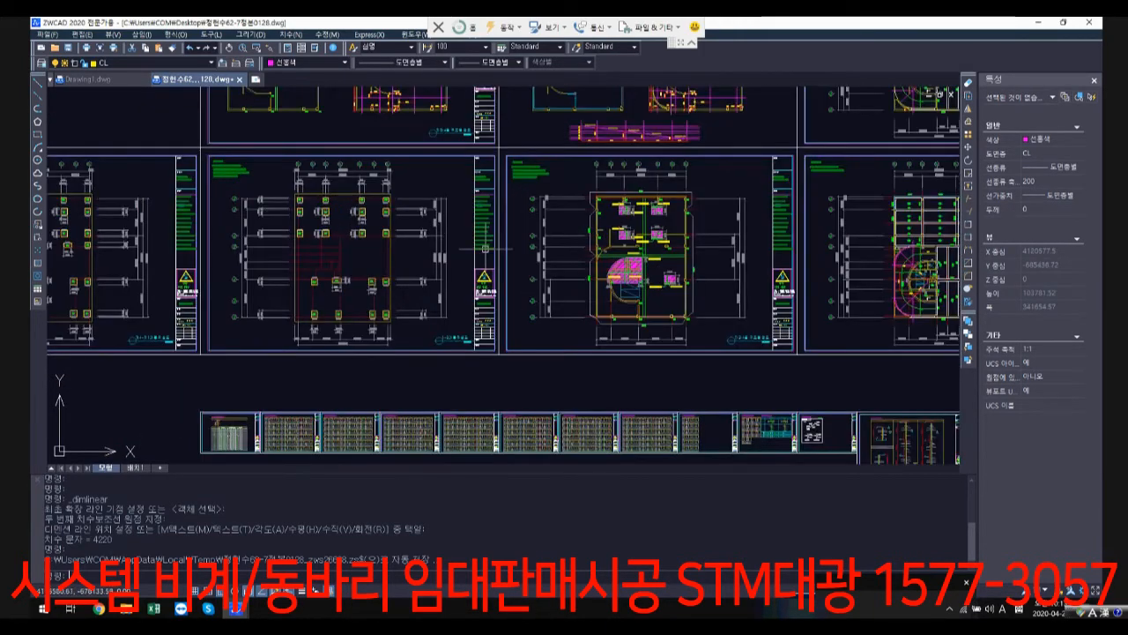
{"action": "scroll", "coordinate": [660, 219], "scroll_direction": "up", "scroll_amount": 3}
{"action": "scroll", "coordinate": [675, 278], "scroll_direction": "down", "scroll_amount": 2}
{"action": "mouse_move", "coordinate": [705, 234]}
{"action": "middle_mouse_down"}
{"action": "mouse_move", "coordinate": [670, 244]}
{"action": "mouse_move", "coordinate": [571, 377]}
{"action": "mouse_move", "coordinate": [368, 220]}
{"action": "middle_mouse_up"}
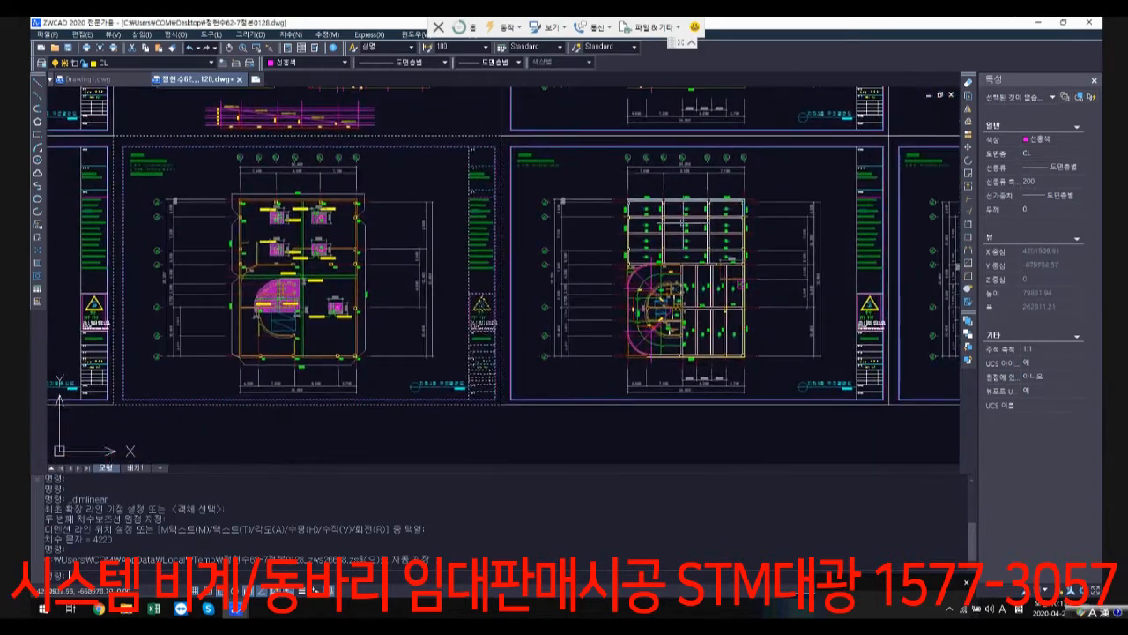
{"action": "scroll", "coordinate": [681, 286], "scroll_direction": "up", "scroll_amount": 2}
{"action": "scroll", "coordinate": [738, 262], "scroll_direction": "down", "scroll_amount": 5}
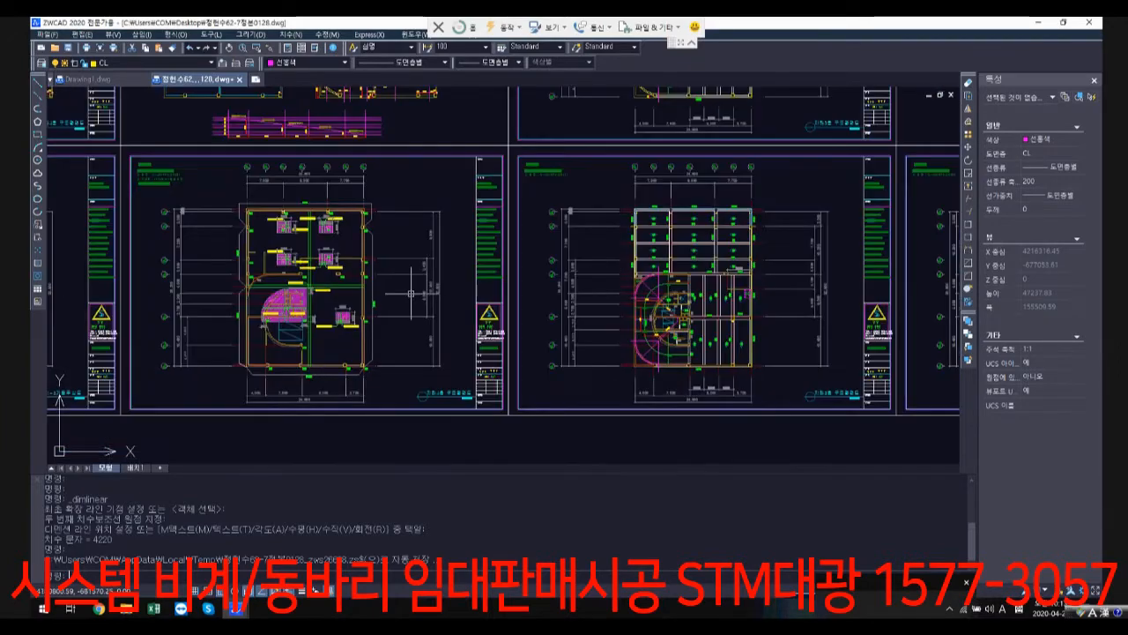
{"action": "middle_click_drag", "start_coordinate": [336, 197], "coordinate": [561, 326]}
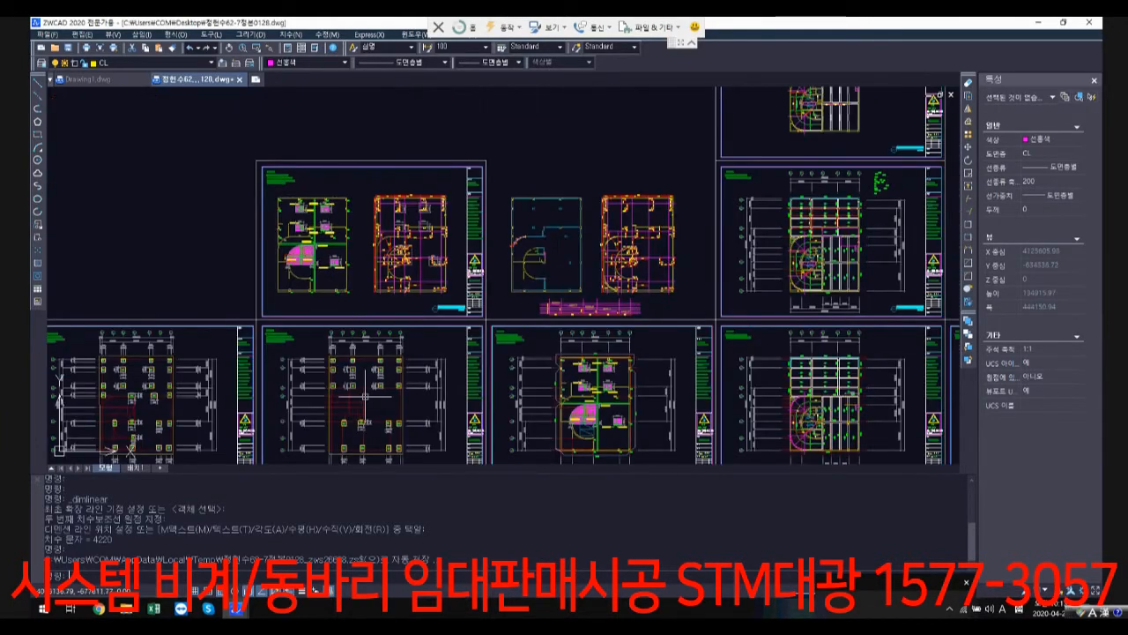
{"action": "scroll", "coordinate": [364, 398], "scroll_direction": "up", "scroll_amount": 1}
{"action": "scroll", "coordinate": [696, 398], "scroll_direction": "down", "scroll_amount": 7}
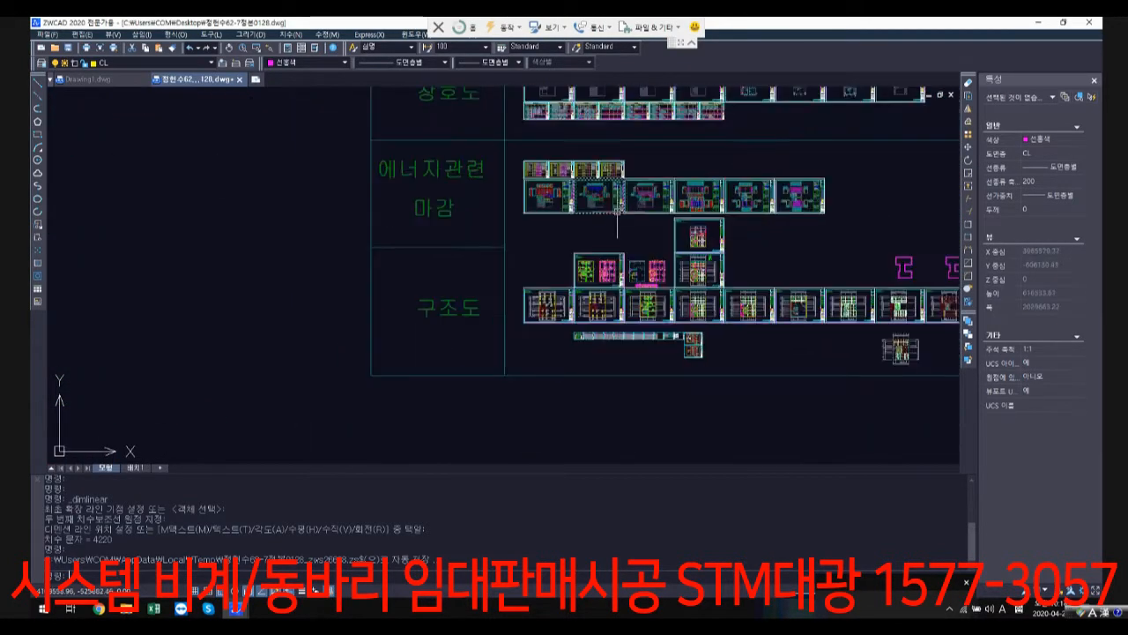
Step: On the first sheet of the 각층평면도 row, trace the machine room's (기계실) left wall with a polyline from its upper-left to its lower-left corner
{"action": "middle_click_drag", "start_coordinate": [620, 221], "coordinate": [554, 400]}
{"action": "scroll", "coordinate": [509, 162], "scroll_direction": "up", "scroll_amount": 1}
{"action": "middle_click_drag", "start_coordinate": [509, 162], "coordinate": [377, 334]}
{"action": "scroll", "coordinate": [423, 131], "scroll_direction": "up", "scroll_amount": 1}
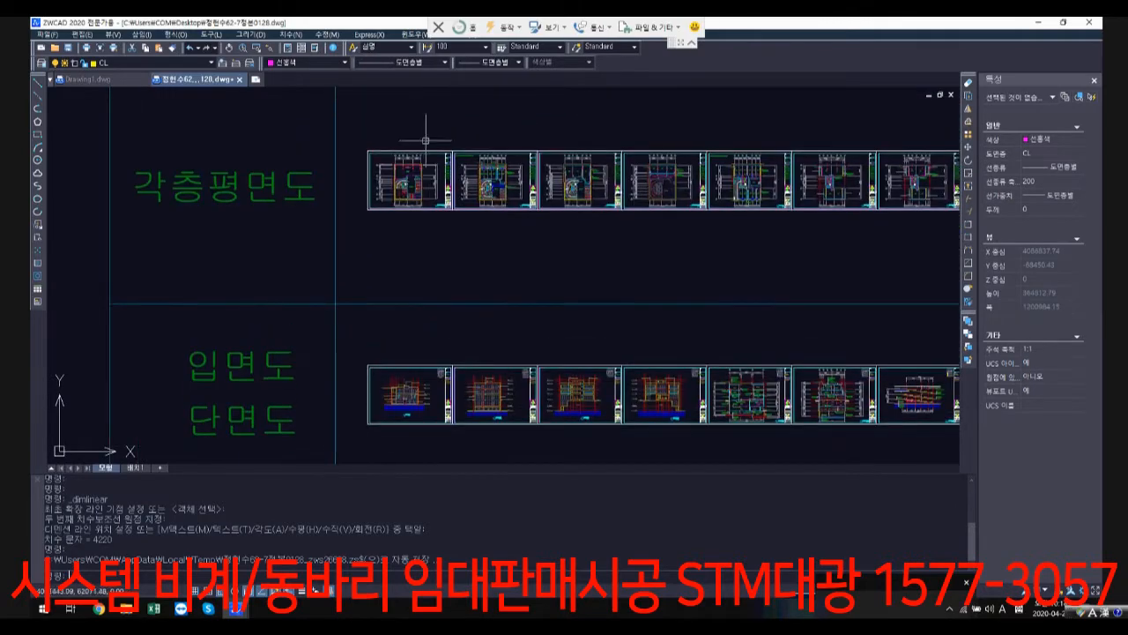
{"action": "scroll", "coordinate": [338, 192], "scroll_direction": "up", "scroll_amount": 6}
{"action": "scroll", "coordinate": [339, 192], "scroll_direction": "up", "scroll_amount": 7}
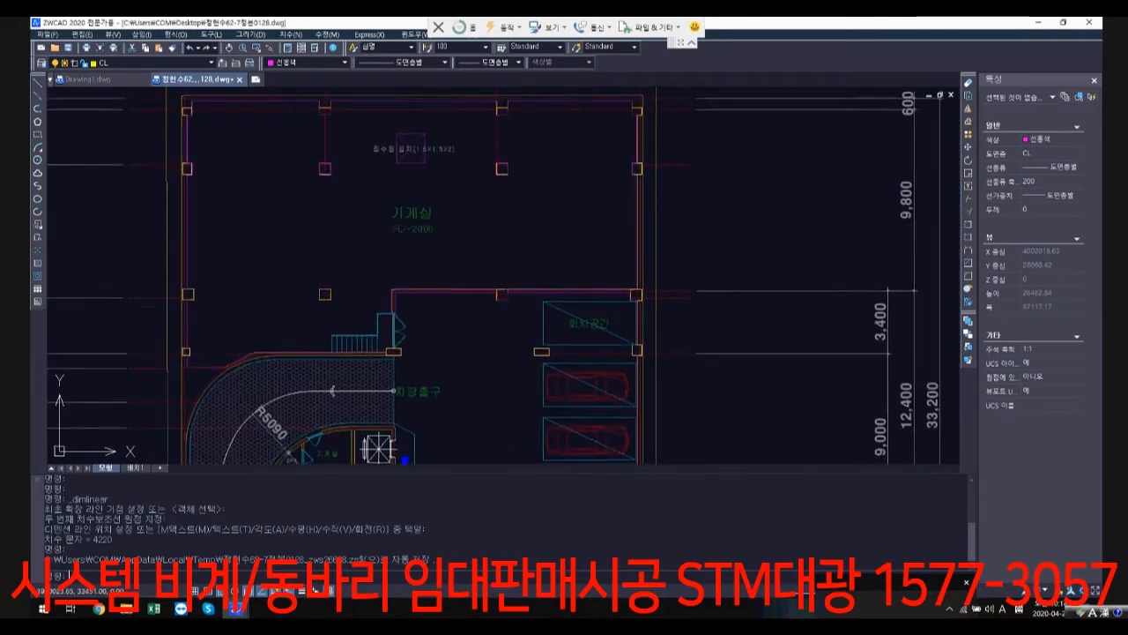
{"action": "mouse_move", "coordinate": [506, 276]}
{"action": "middle_mouse_down"}
{"action": "mouse_move", "coordinate": [376, 272]}
{"action": "mouse_move", "coordinate": [373, 308]}
{"action": "middle_mouse_up"}
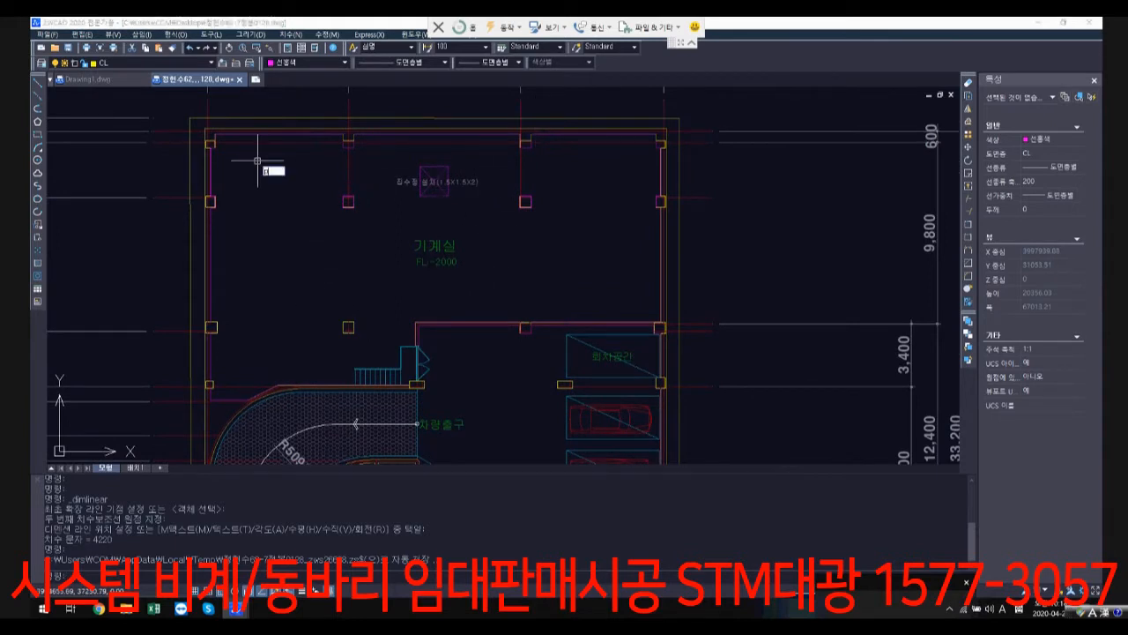
{"action": "type", "text": "pl"}
{"action": "key", "text": "Return"}
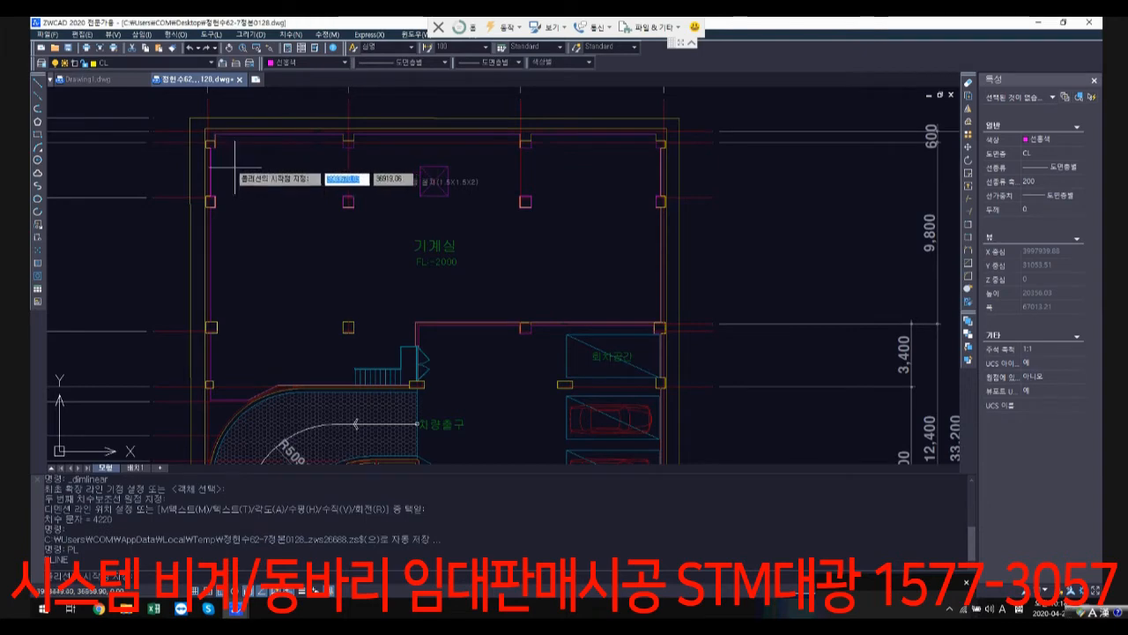
{"action": "scroll", "coordinate": [218, 155], "scroll_direction": "up", "scroll_amount": 2}
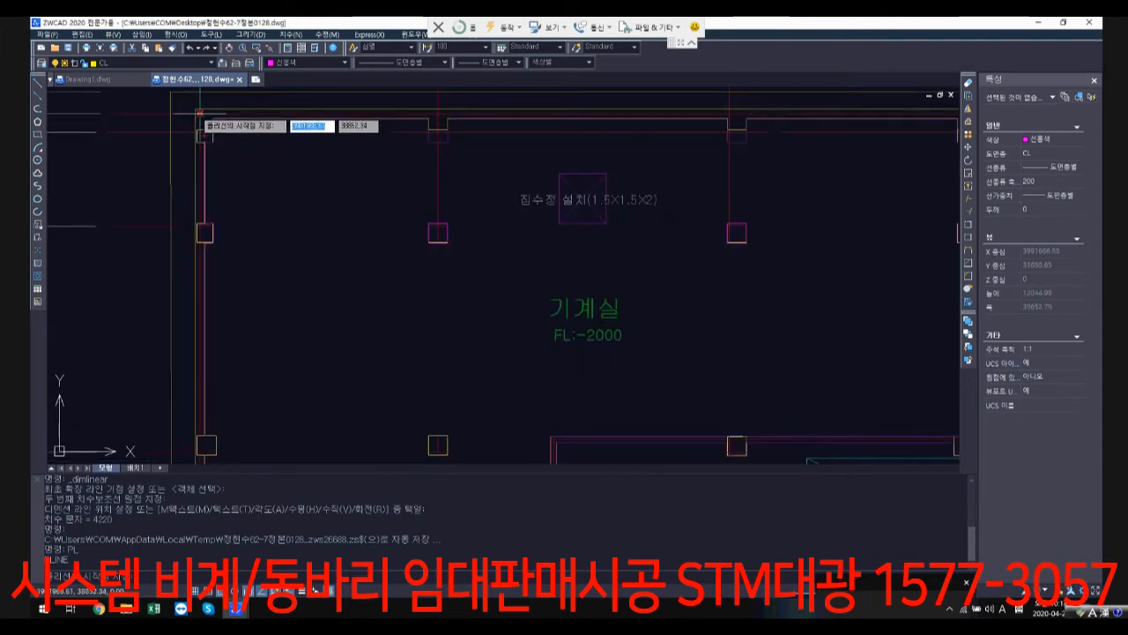
{"action": "left_click", "coordinate": [199, 112]}
{"action": "scroll", "coordinate": [224, 330], "scroll_direction": "down", "scroll_amount": 2}
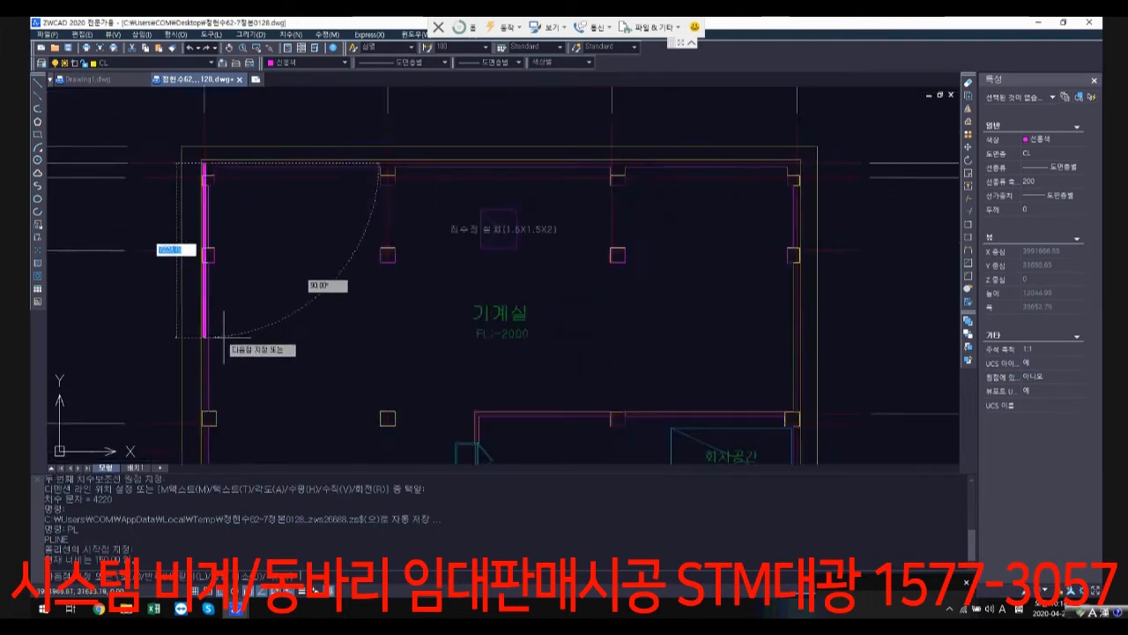
{"action": "middle_click_drag", "start_coordinate": [231, 387], "coordinate": [291, 271]}
{"action": "scroll", "coordinate": [296, 358], "scroll_direction": "up", "scroll_amount": 1}
{"action": "scroll", "coordinate": [269, 352], "scroll_direction": "up", "scroll_amount": 2}
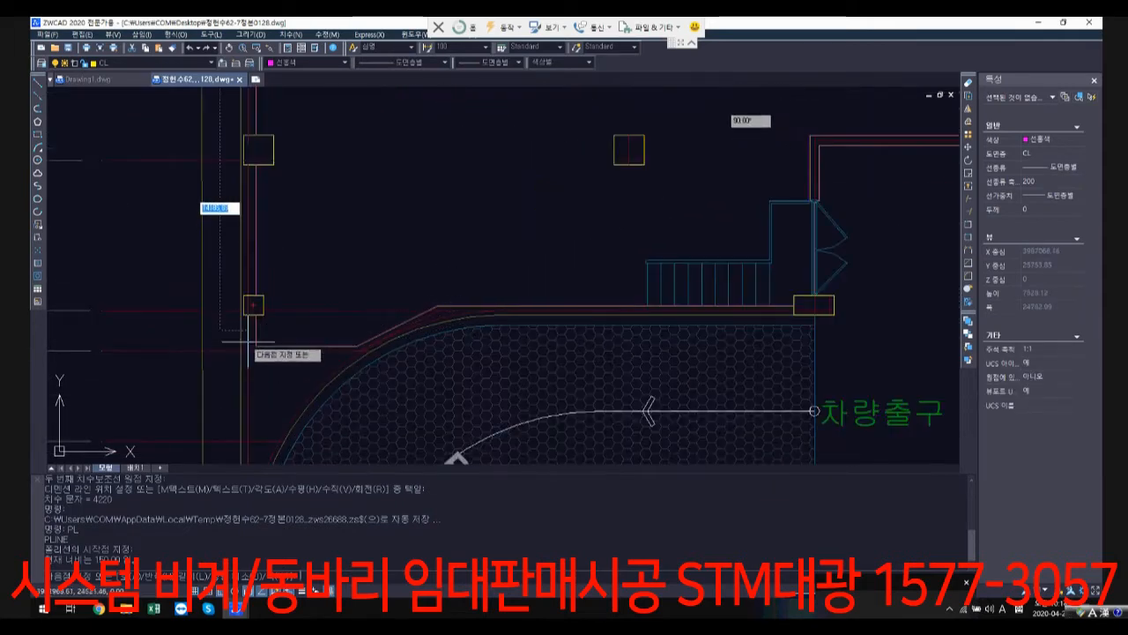
{"action": "scroll", "coordinate": [251, 353], "scroll_direction": "up", "scroll_amount": 2}
{"action": "left_click", "coordinate": [249, 350]}
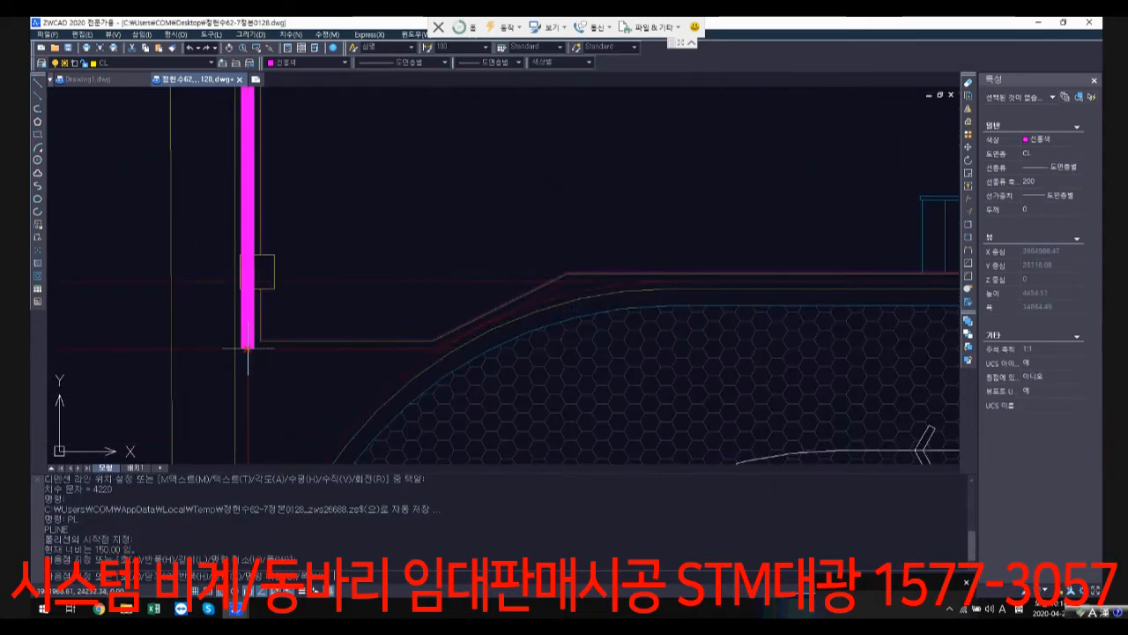
Step: Continue the polyline along the lower wall, the slanted wall beside the ramp and the stair wall, up to the machine room's inner corner
{"action": "left_click", "coordinate": [437, 348]}
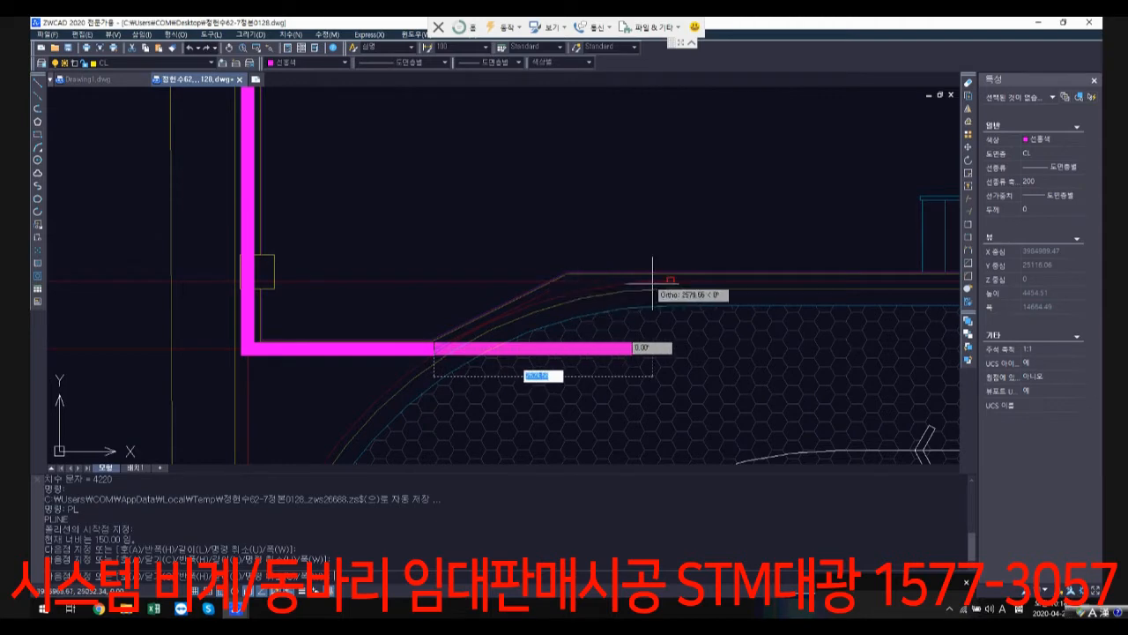
{"action": "left_click", "coordinate": [572, 281]}
{"action": "scroll", "coordinate": [600, 379], "scroll_direction": "down", "scroll_amount": 2}
{"action": "middle_click_drag", "start_coordinate": [599, 379], "coordinate": [423, 379]}
{"action": "scroll", "coordinate": [776, 320], "scroll_direction": "up", "scroll_amount": 2}
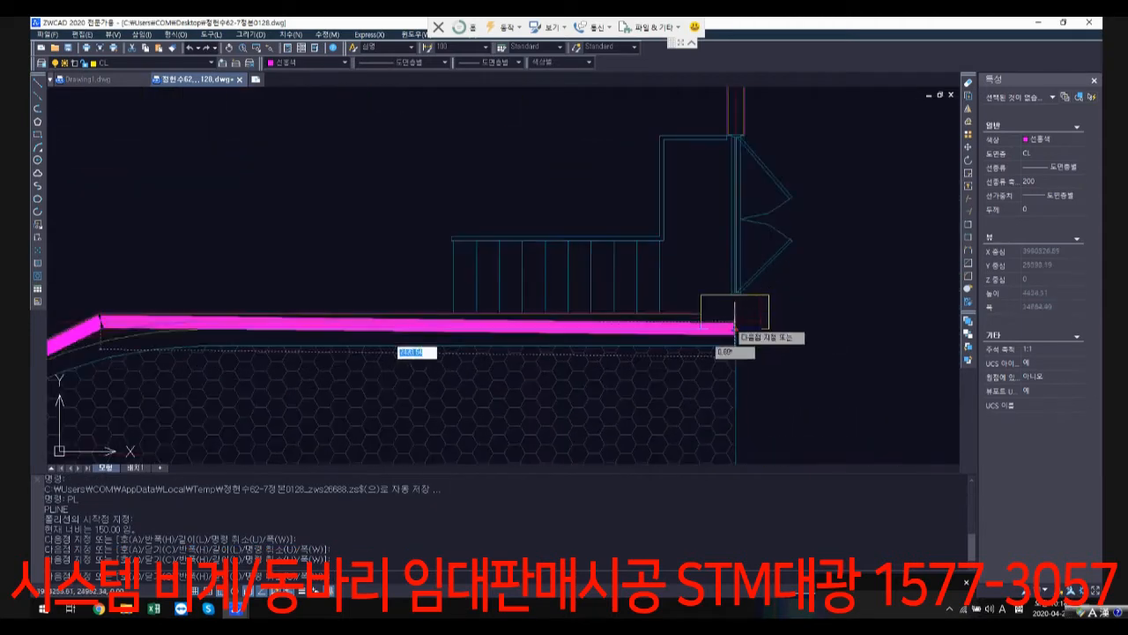
{"action": "left_click", "coordinate": [780, 320]}
{"action": "scroll", "coordinate": [714, 240], "scroll_direction": "up", "scroll_amount": 4}
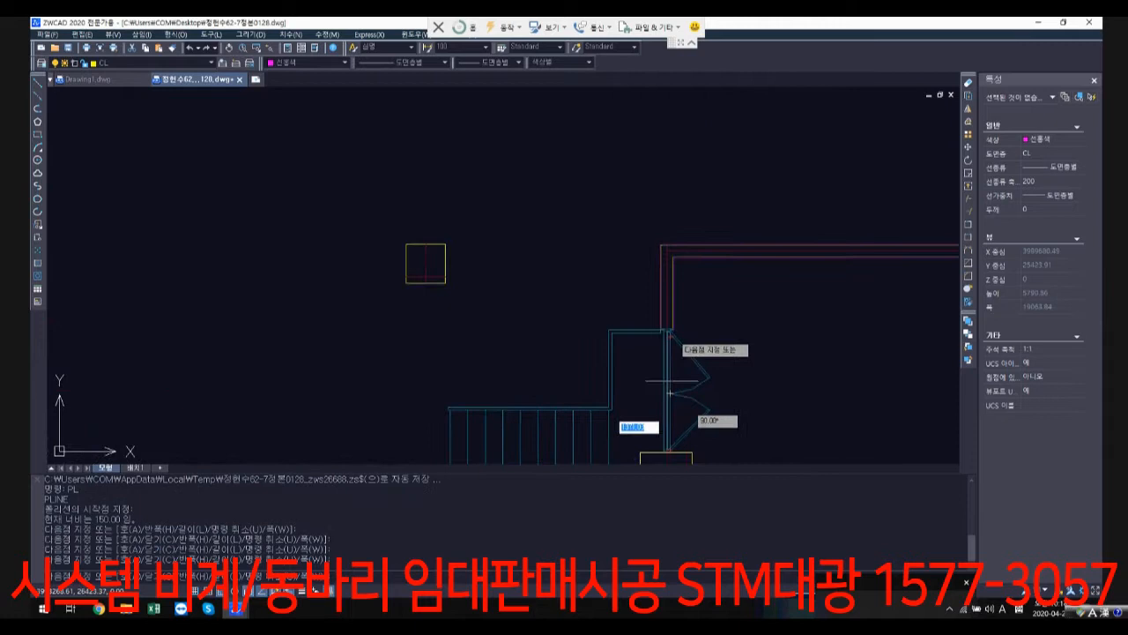
{"action": "left_click", "coordinate": [659, 237]}
Step: Extend the polyline along the wall above the 회차공간 to the right outer wall and up to the machine room's upper-right corner
{"action": "scroll", "coordinate": [659, 238], "scroll_direction": "down", "scroll_amount": 2}
{"action": "middle_click_drag", "start_coordinate": [660, 239], "coordinate": [355, 294]}
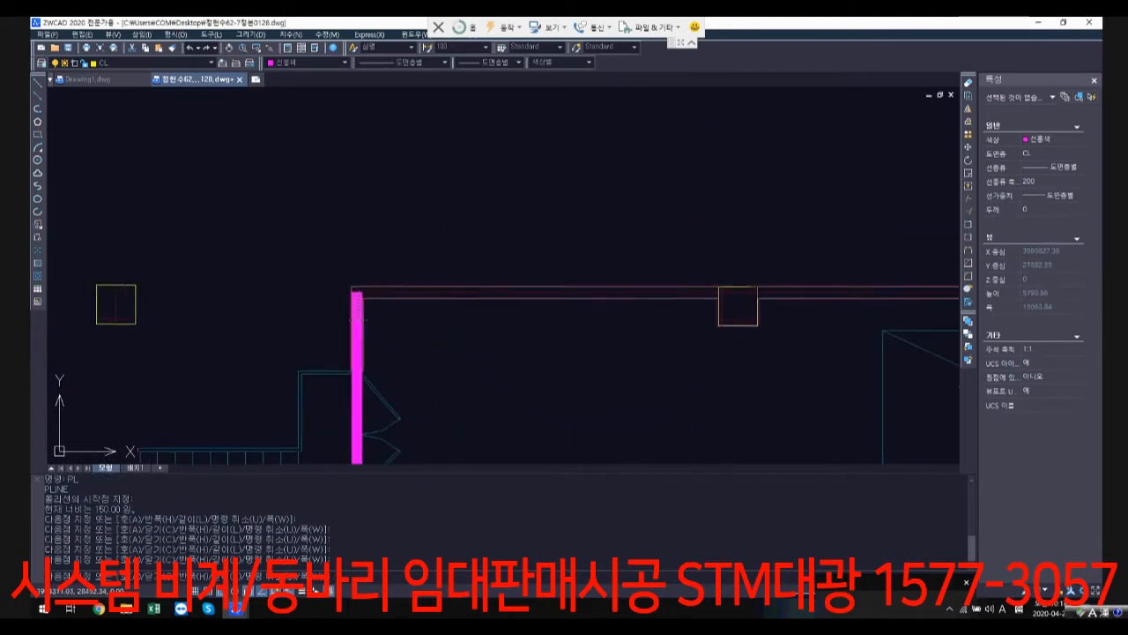
{"action": "middle_click_drag", "start_coordinate": [758, 308], "coordinate": [447, 319]}
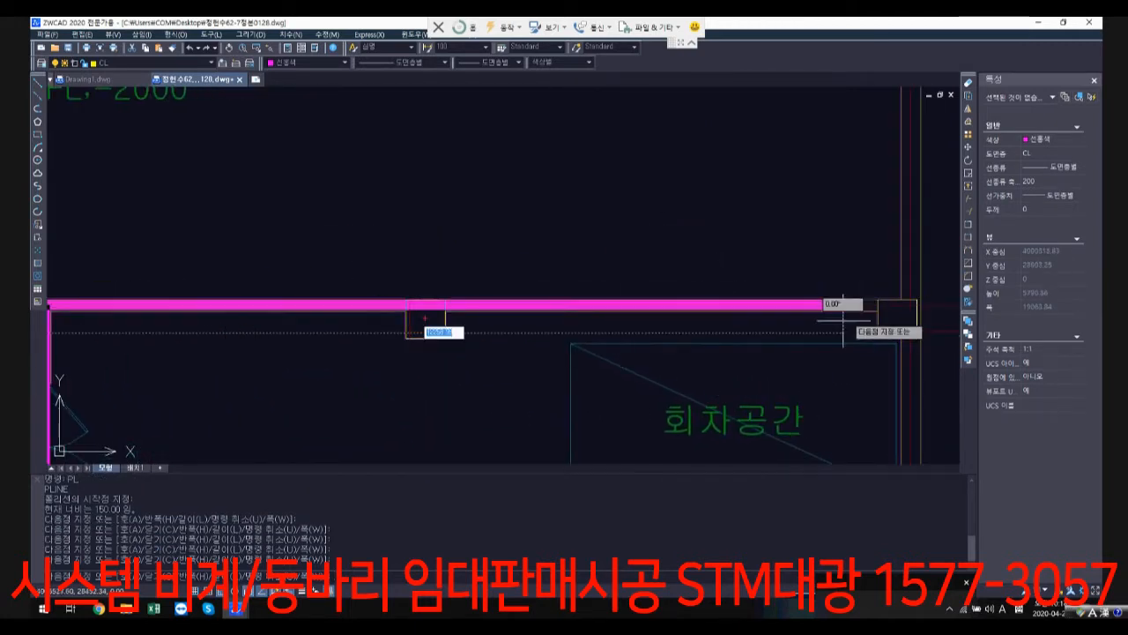
{"action": "left_click", "coordinate": [913, 305]}
{"action": "scroll", "coordinate": [901, 217], "scroll_direction": "down", "scroll_amount": 3}
{"action": "middle_click_drag", "start_coordinate": [902, 218], "coordinate": [856, 397]}
{"action": "scroll", "coordinate": [856, 142], "scroll_direction": "up", "scroll_amount": 2}
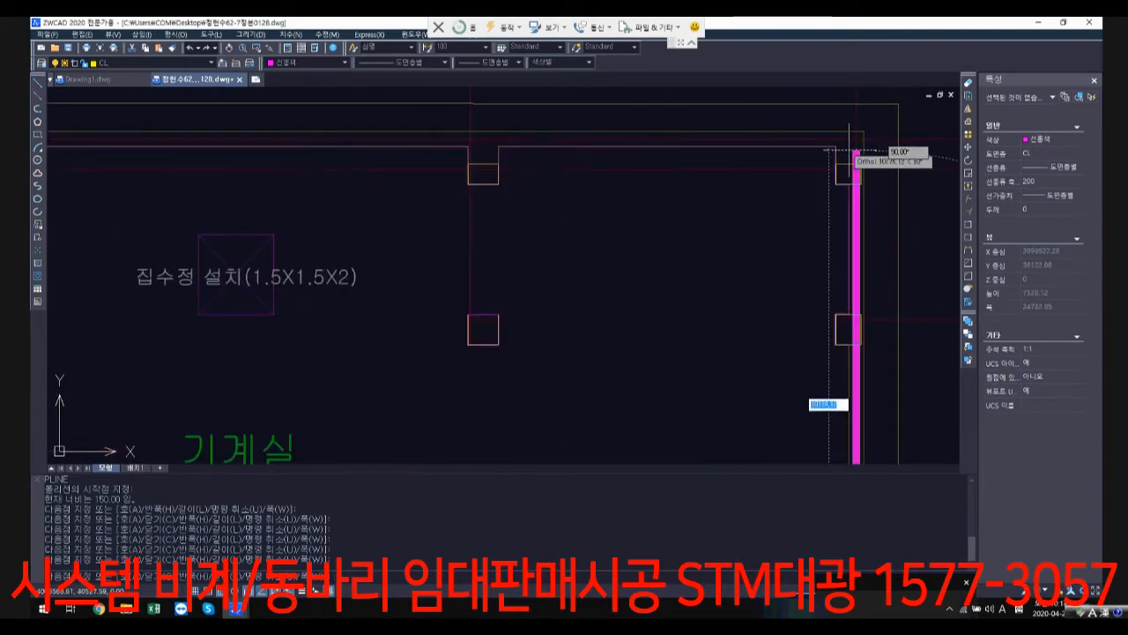
{"action": "left_click", "coordinate": [856, 139]}
Step: Close the polyline along the upper wall back to its starting corner and check the joint there
{"action": "scroll", "coordinate": [526, 185], "scroll_direction": "down", "scroll_amount": 3}
{"action": "middle_click_drag", "start_coordinate": [528, 185], "coordinate": [821, 203]}
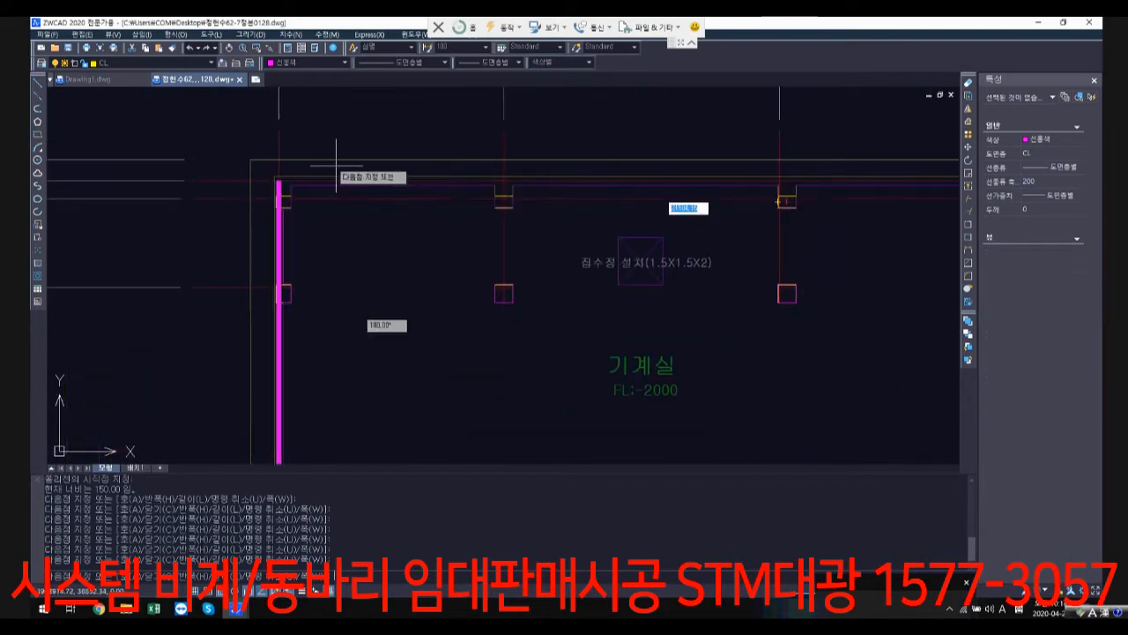
{"action": "scroll", "coordinate": [276, 171], "scroll_direction": "up", "scroll_amount": 3}
{"action": "left_click", "coordinate": [275, 178]}
{"action": "key", "text": "Return"}
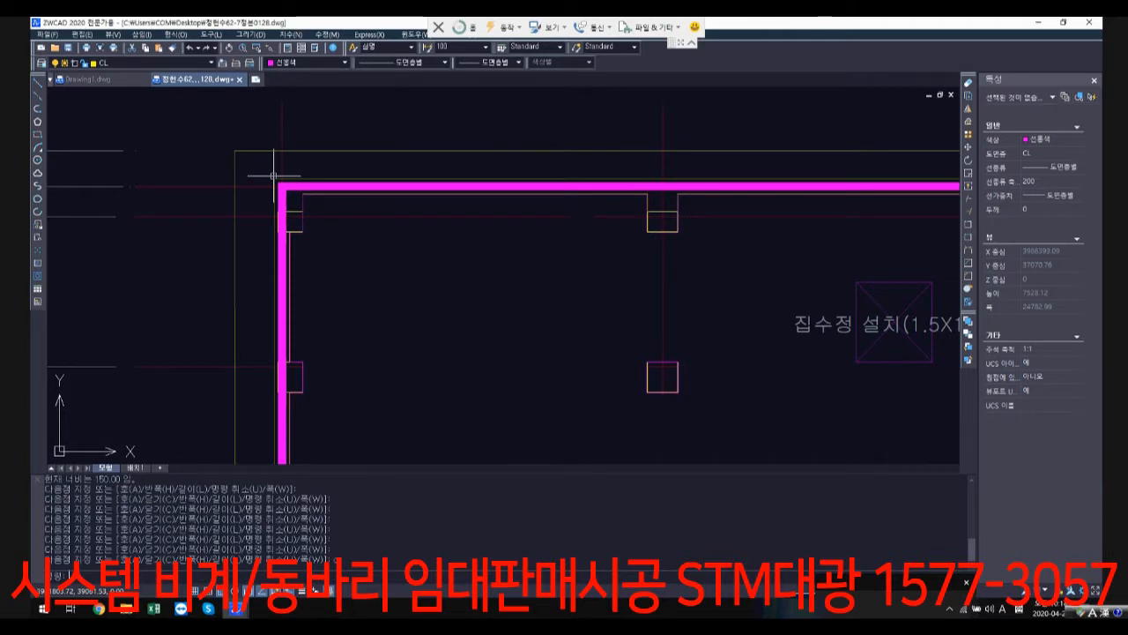
{"action": "scroll", "coordinate": [273, 186], "scroll_direction": "up", "scroll_amount": 1}
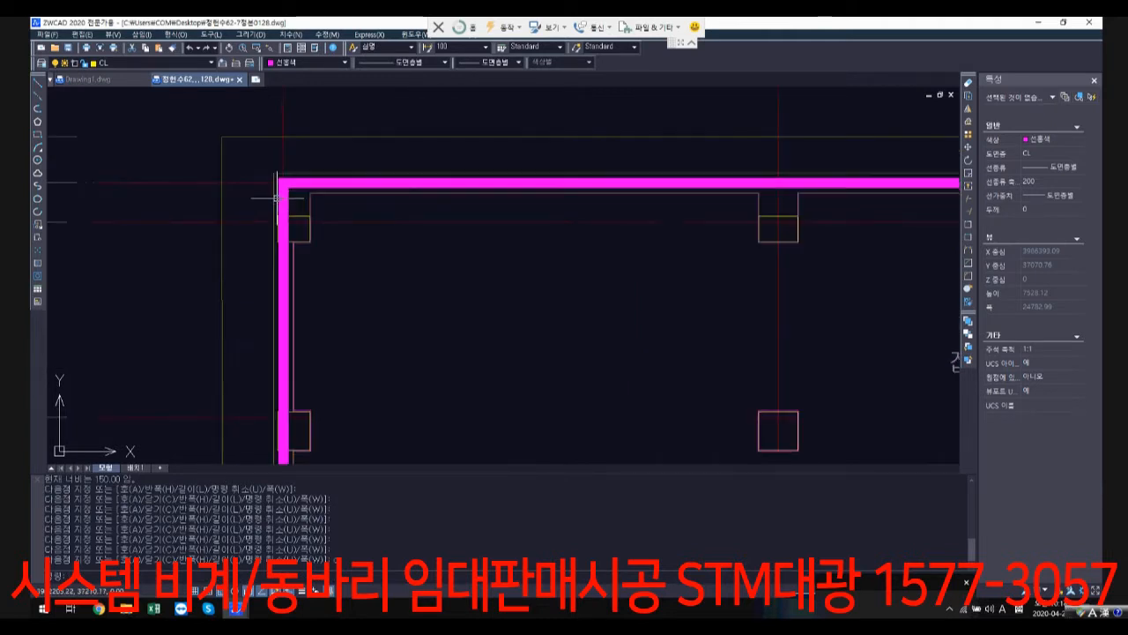
{"action": "scroll", "coordinate": [403, 272], "scroll_direction": "down", "scroll_amount": 2}
{"action": "scroll", "coordinate": [317, 225], "scroll_direction": "up", "scroll_amount": 1}
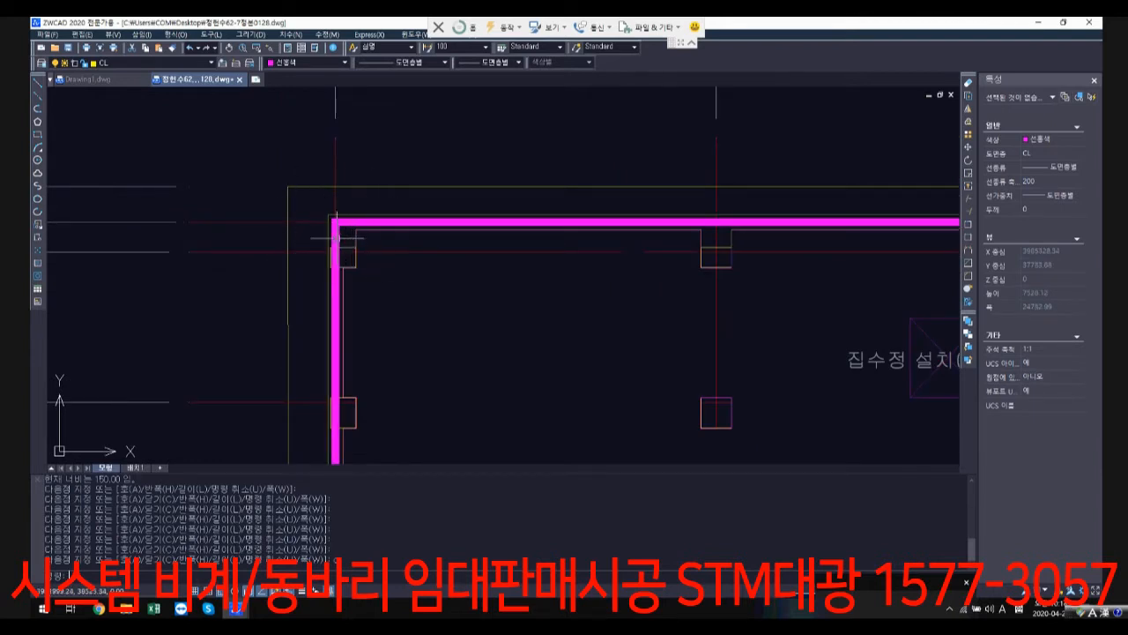
{"action": "scroll", "coordinate": [428, 291], "scroll_direction": "down", "scroll_amount": 4}
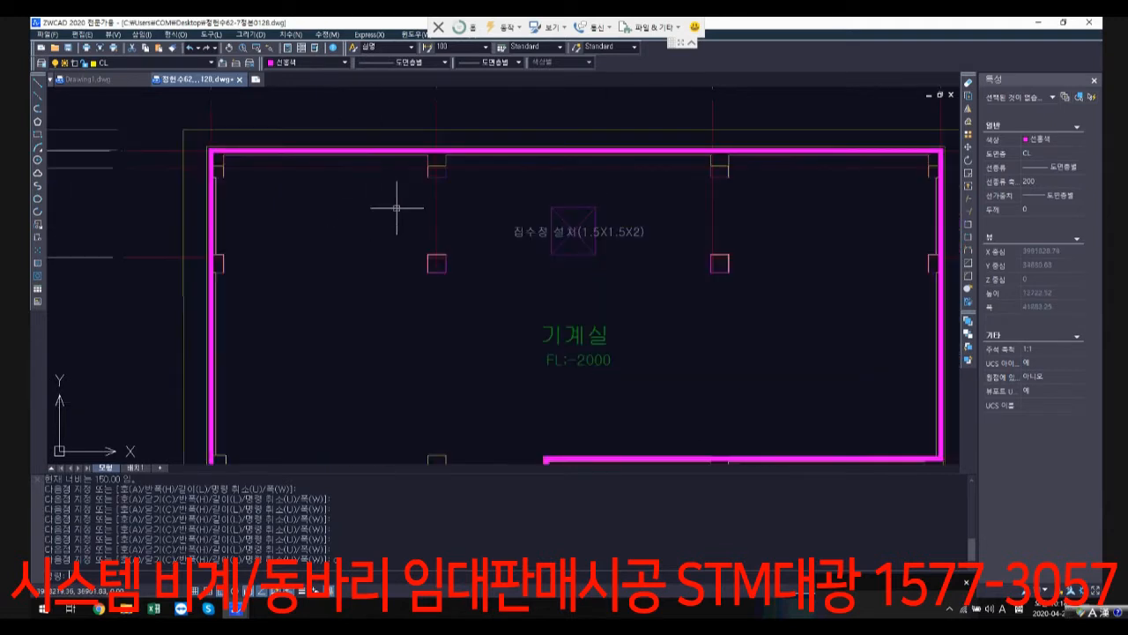
Step: Move the machine room outline straight down off the plan into the empty area below the structural drawing row (구조도)
{"action": "left_click", "coordinate": [555, 349]}
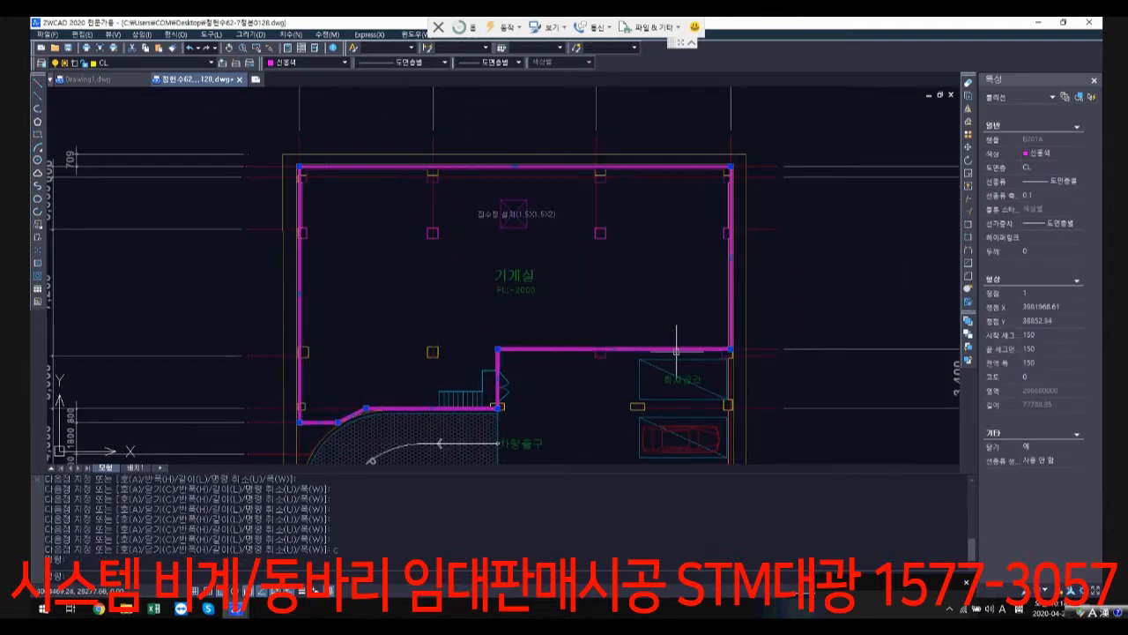
{"action": "type", "text": "m"}
{"action": "key", "text": "Return"}
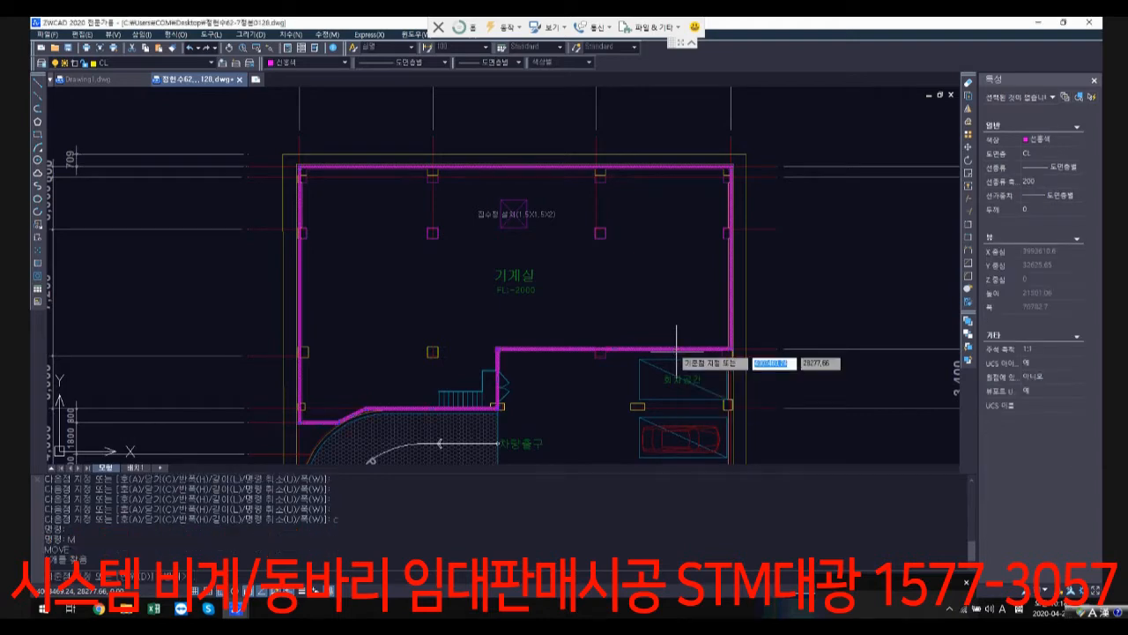
{"action": "left_click", "coordinate": [586, 268]}
{"action": "scroll", "coordinate": [579, 408], "scroll_direction": "down", "scroll_amount": 1}
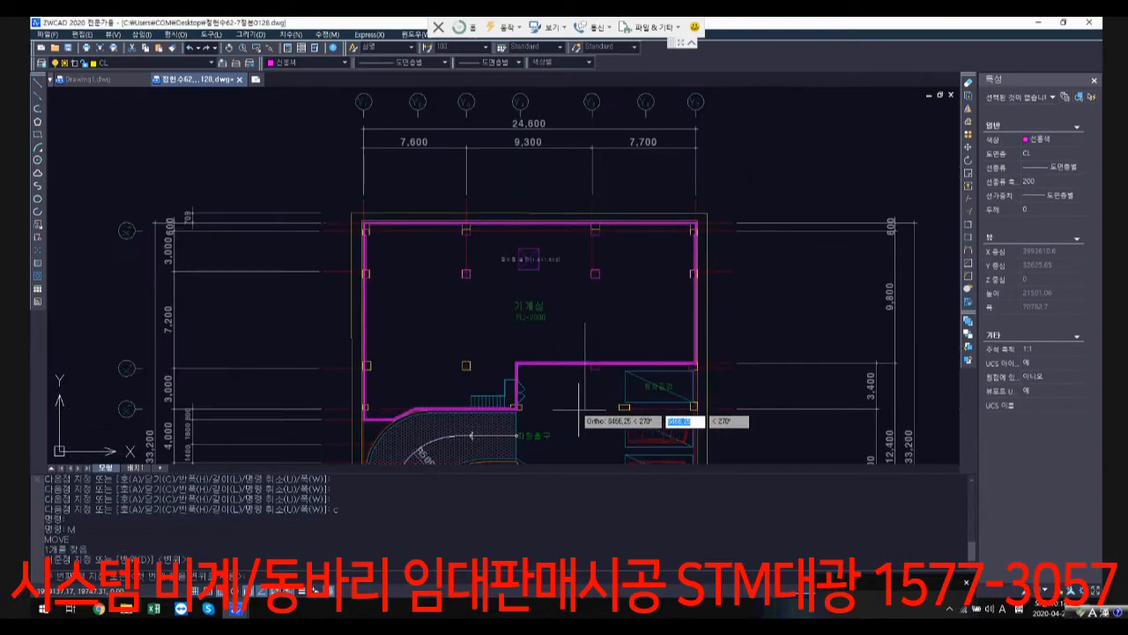
{"action": "scroll", "coordinate": [579, 408], "scroll_direction": "down", "scroll_amount": 2}
{"action": "scroll", "coordinate": [564, 282], "scroll_direction": "up", "scroll_amount": 3}
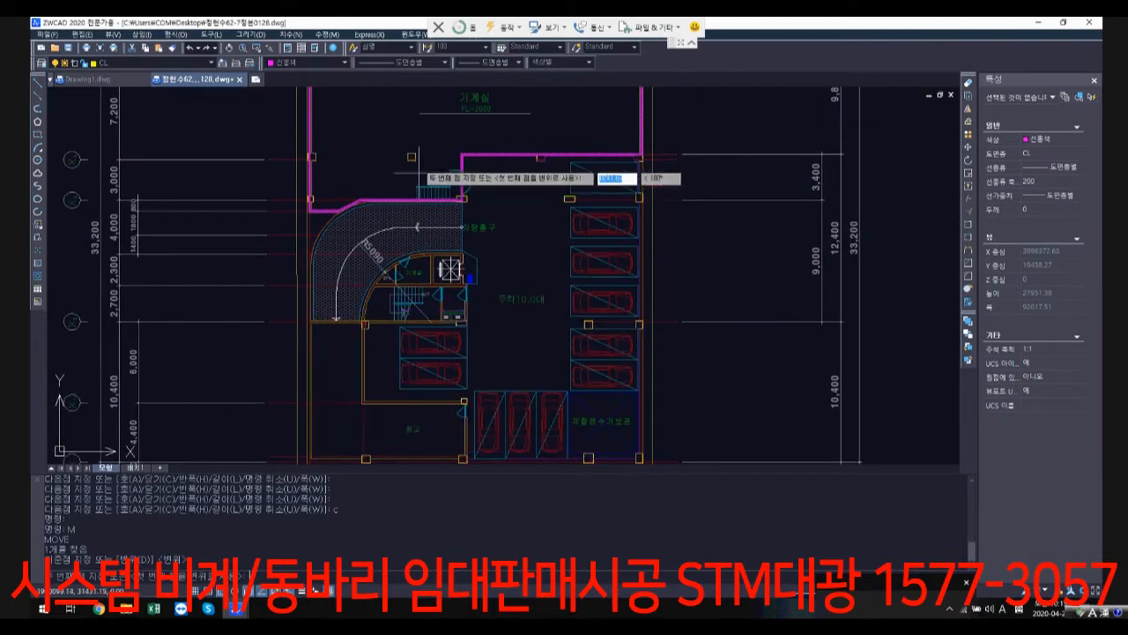
{"action": "scroll", "coordinate": [530, 282], "scroll_direction": "down", "scroll_amount": 6}
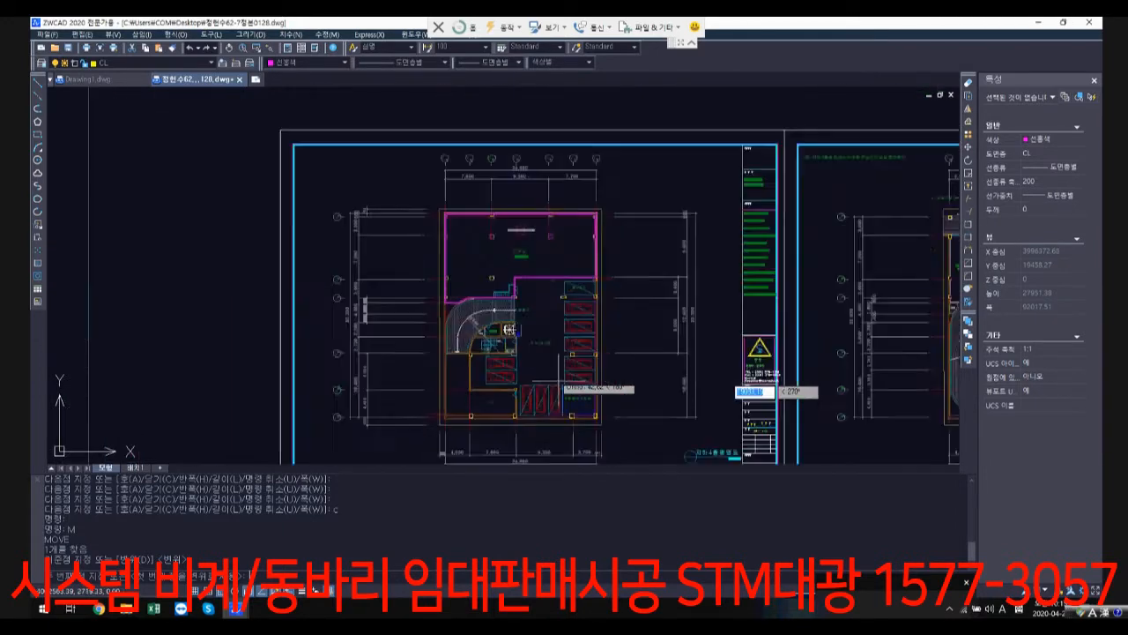
{"action": "scroll", "coordinate": [534, 271], "scroll_direction": "down", "scroll_amount": 2}
{"action": "middle_click_drag", "start_coordinate": [545, 387], "coordinate": [526, 171]}
{"action": "middle_click_drag", "start_coordinate": [525, 360], "coordinate": [530, 127]}
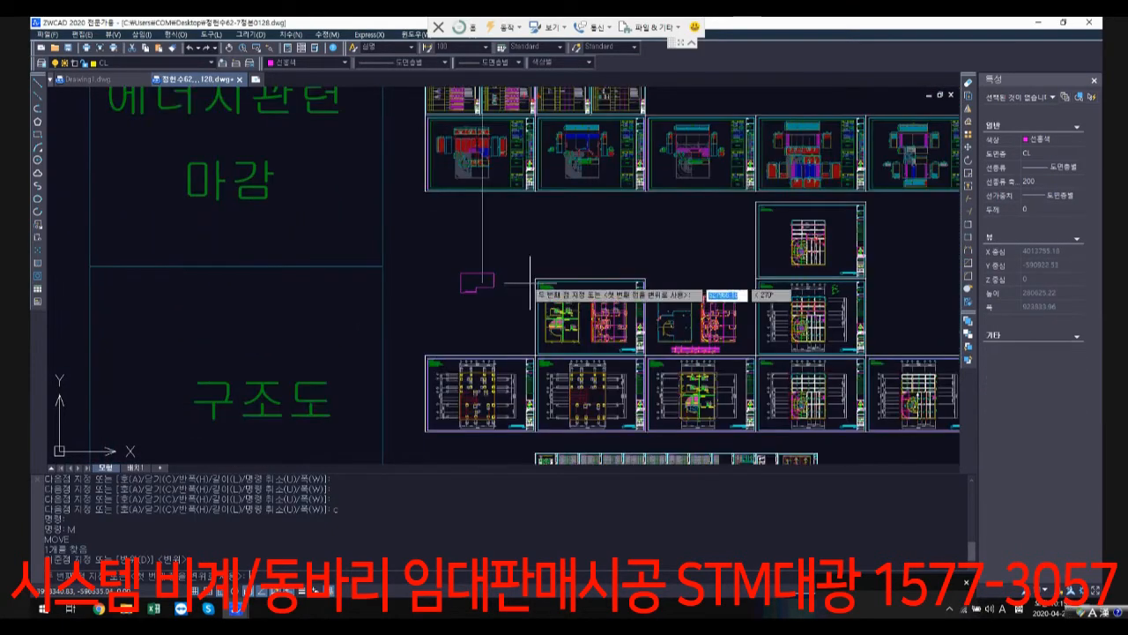
{"action": "scroll", "coordinate": [537, 262], "scroll_direction": "up", "scroll_amount": 1}
{"action": "scroll", "coordinate": [520, 397], "scroll_direction": "down", "scroll_amount": 2}
{"action": "middle_click_drag", "start_coordinate": [521, 416], "coordinate": [509, 191]}
{"action": "scroll", "coordinate": [492, 351], "scroll_direction": "up", "scroll_amount": 1}
{"action": "scroll", "coordinate": [496, 350], "scroll_direction": "up", "scroll_amount": 1}
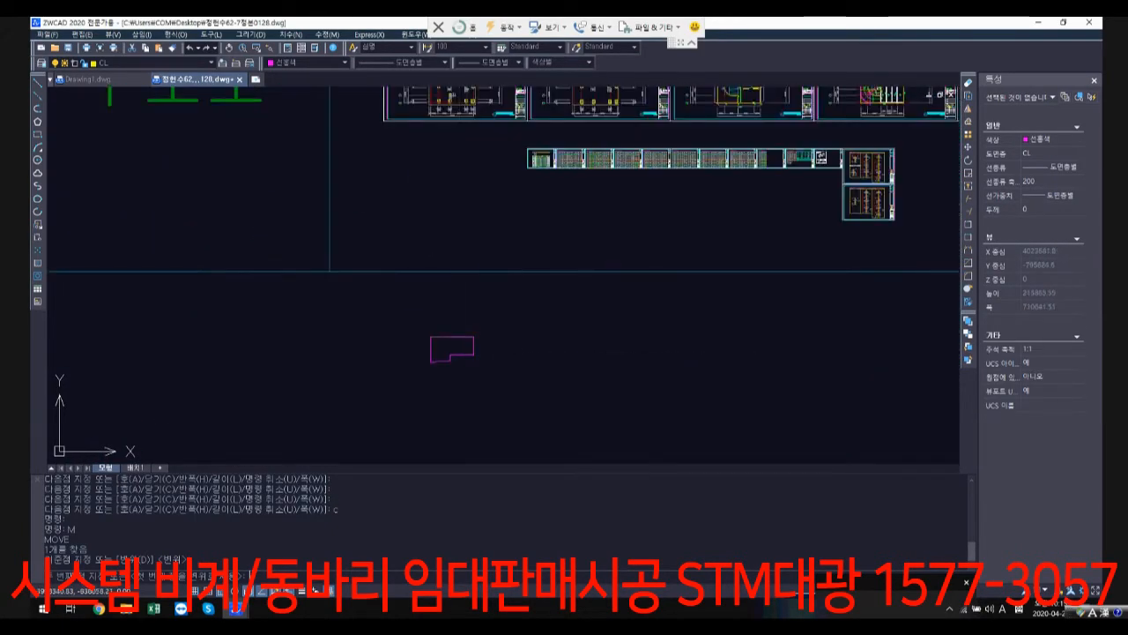
{"action": "scroll", "coordinate": [554, 298], "scroll_direction": "down", "scroll_amount": 3}
{"action": "middle_click_drag", "start_coordinate": [570, 208], "coordinate": [539, 273]}
{"action": "scroll", "coordinate": [540, 273], "scroll_direction": "down", "scroll_amount": 1}
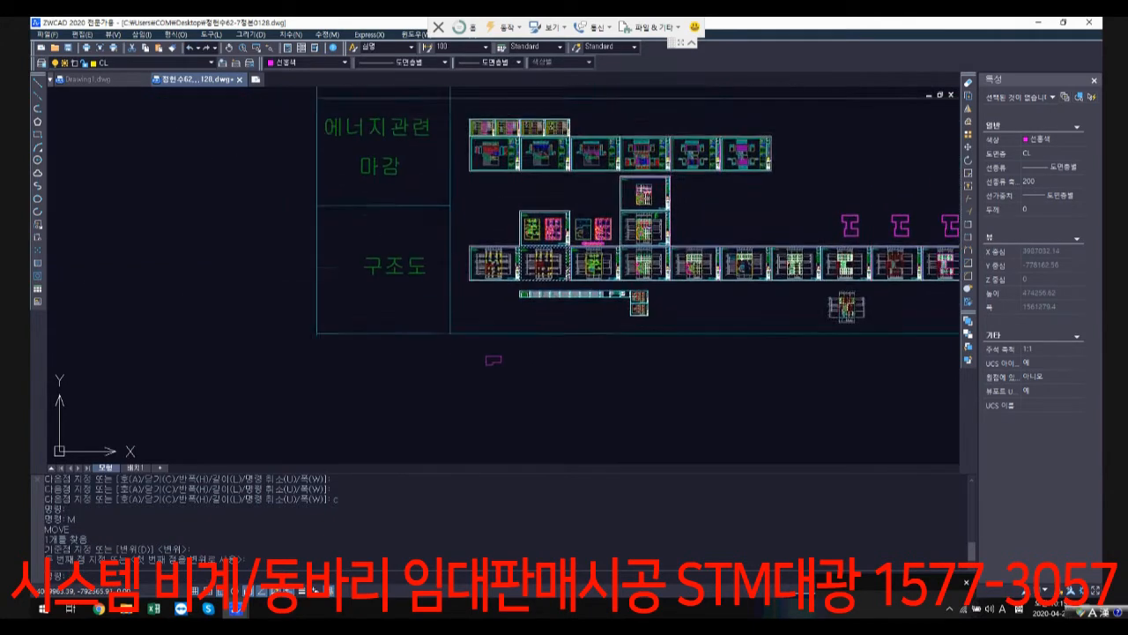
Step: Add a vertical linear dimension in section 주단면도-1 between the lowest 주차장 floor edge and the adjoining 기계실 floor corner
{"action": "middle_click_drag", "start_coordinate": [546, 175], "coordinate": [473, 320]}
{"action": "middle_click_drag", "start_coordinate": [446, 180], "coordinate": [407, 276]}
{"action": "middle_click_drag", "start_coordinate": [370, 164], "coordinate": [366, 181]}
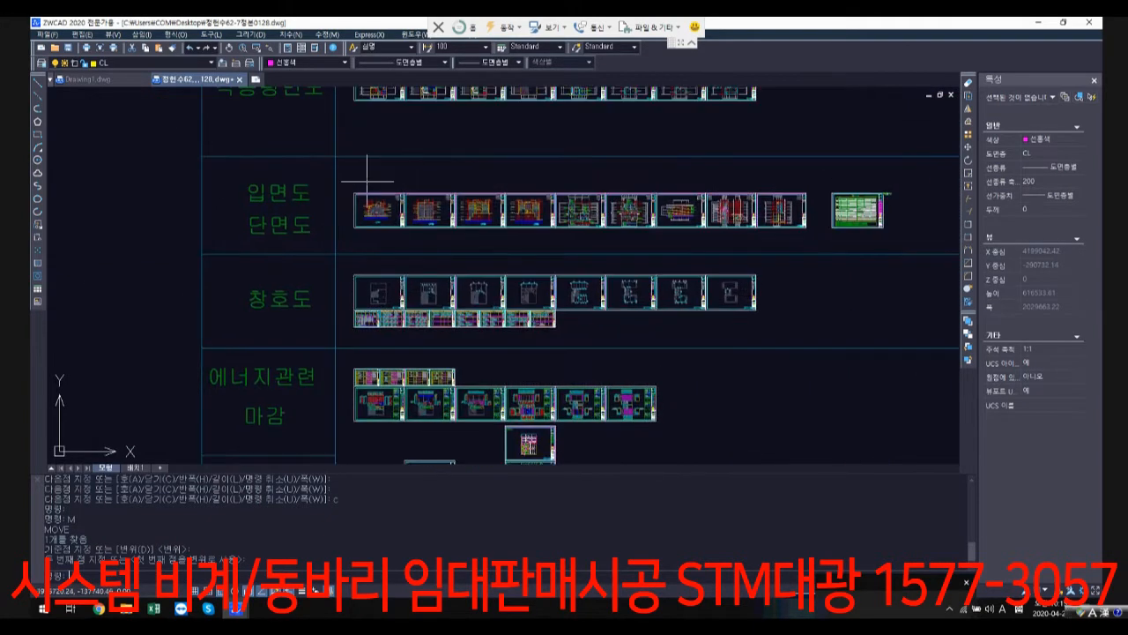
{"action": "scroll", "coordinate": [367, 181], "scroll_direction": "up", "scroll_amount": 1}
{"action": "middle_click_drag", "start_coordinate": [466, 182], "coordinate": [456, 221]}
{"action": "scroll", "coordinate": [639, 263], "scroll_direction": "up", "scroll_amount": 3}
{"action": "scroll", "coordinate": [639, 283], "scroll_direction": "up", "scroll_amount": 4}
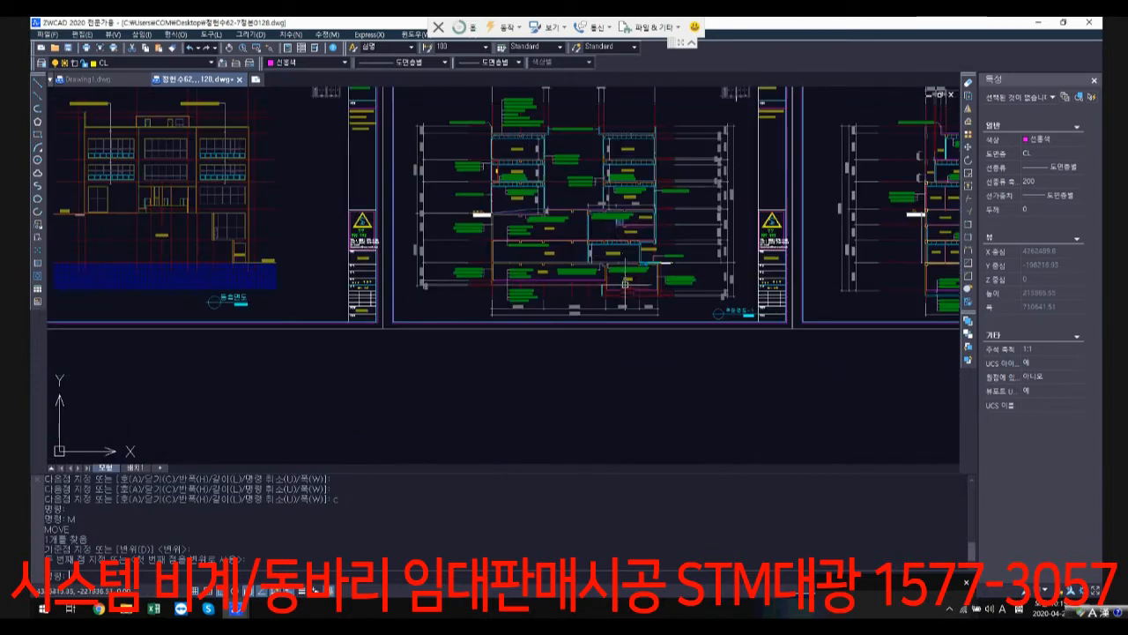
{"action": "scroll", "coordinate": [622, 249], "scroll_direction": "up", "scroll_amount": 3}
{"action": "scroll", "coordinate": [837, 347], "scroll_direction": "up", "scroll_amount": 2}
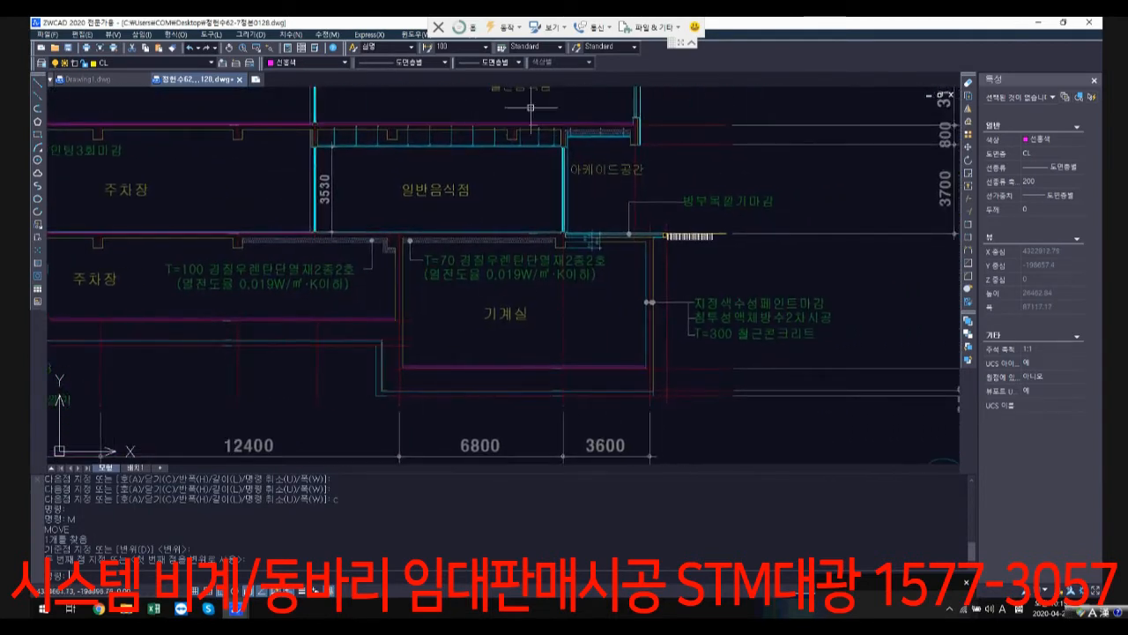
{"action": "left_click", "coordinate": [290, 34]}
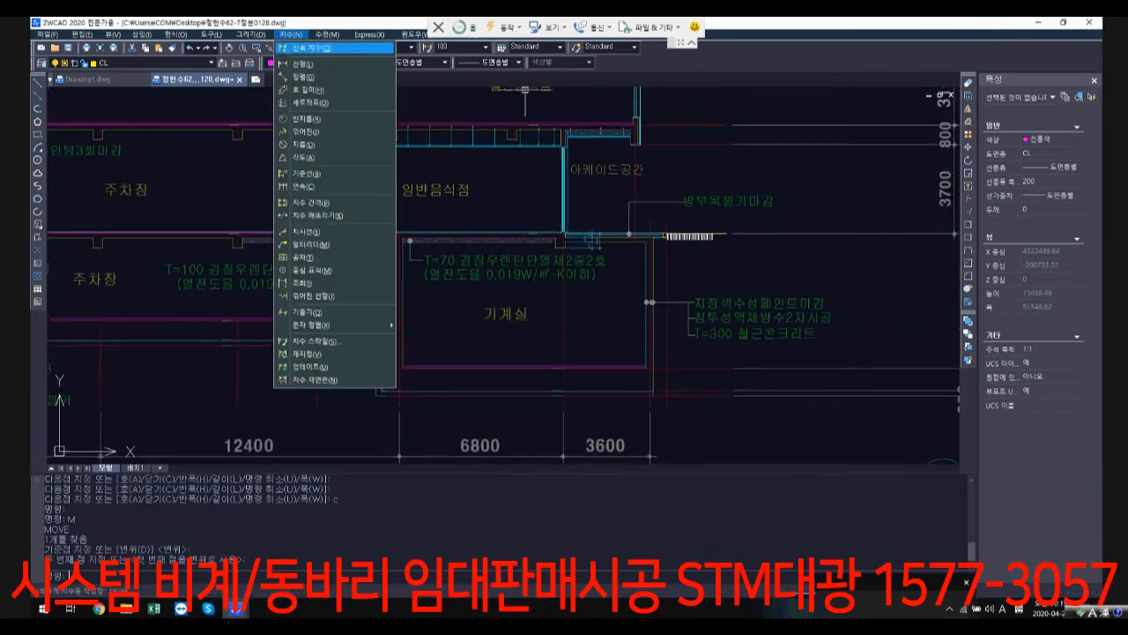
{"action": "left_click", "coordinate": [308, 63]}
{"action": "scroll", "coordinate": [399, 368], "scroll_direction": "up", "scroll_amount": 2}
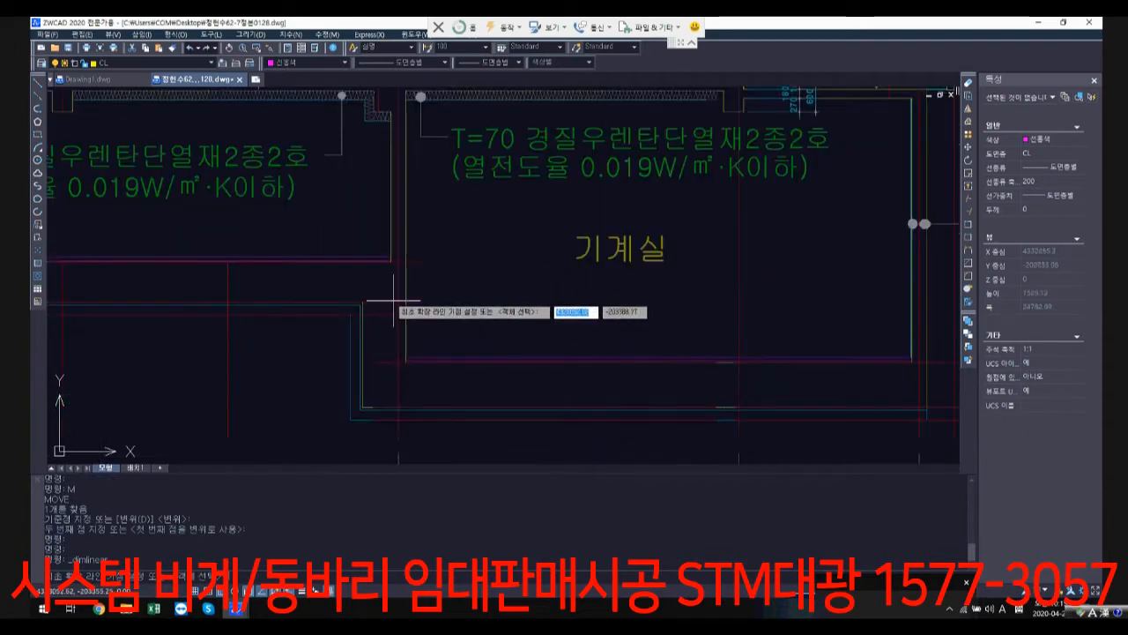
{"action": "left_click", "coordinate": [395, 320]}
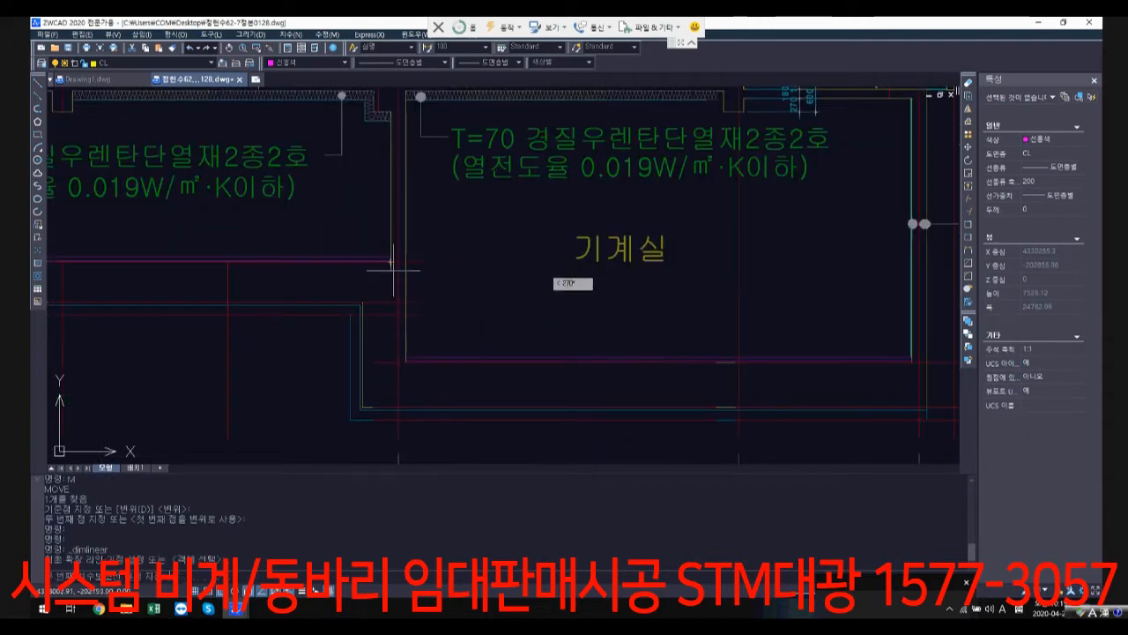
{"action": "left_click", "coordinate": [405, 361]}
{"action": "left_click", "coordinate": [402, 328]}
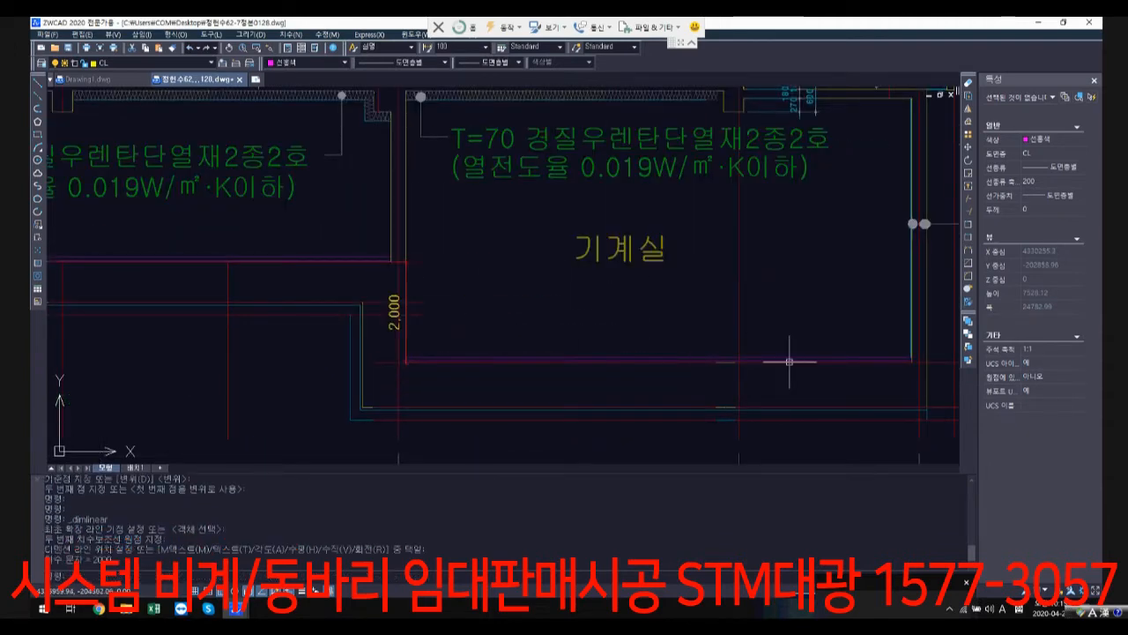
Step: Examine section 주단면도-1 across the 기계실, the 주차장 levels and the foundation slab, including floor heights and level differences
{"action": "scroll", "coordinate": [667, 327], "scroll_direction": "down", "scroll_amount": 2}
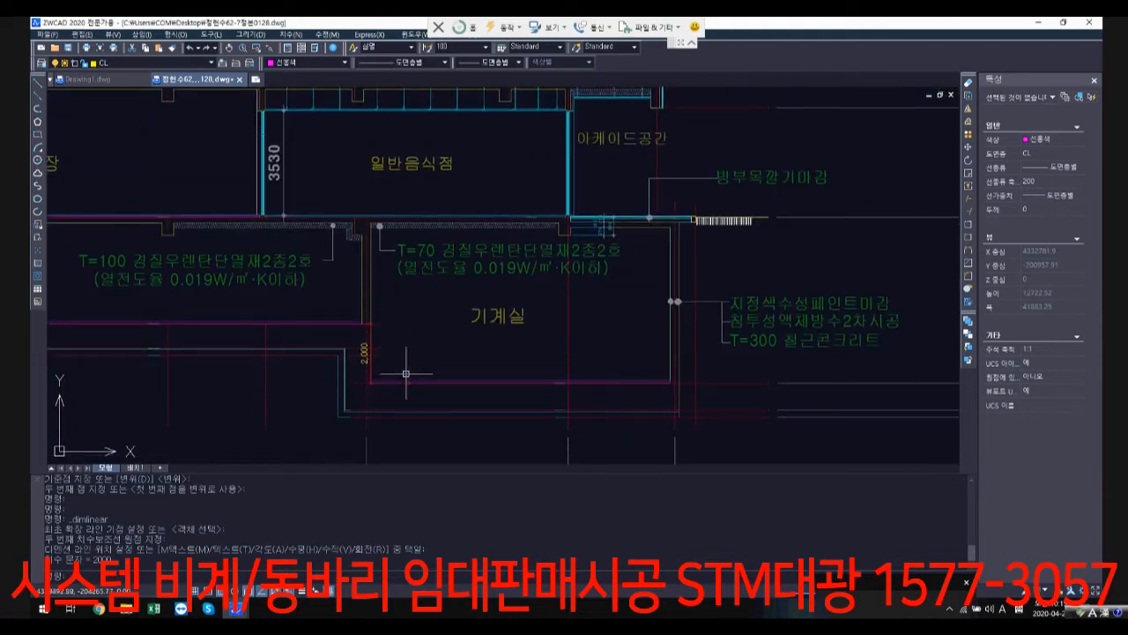
{"action": "scroll", "coordinate": [482, 352], "scroll_direction": "down", "scroll_amount": 2}
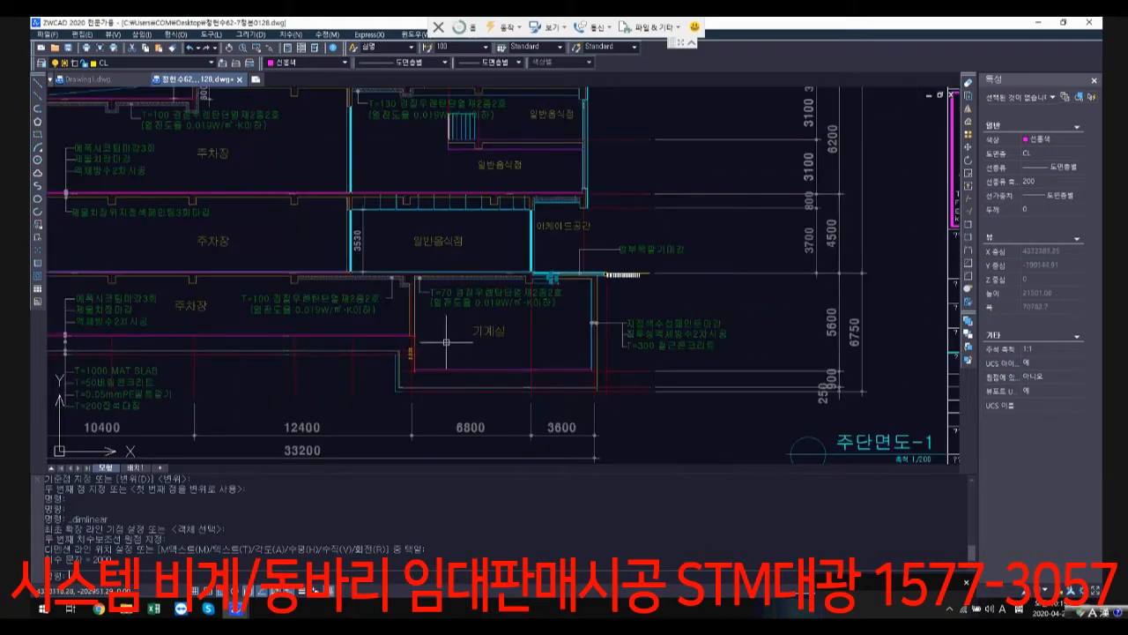
{"action": "mouse_move", "coordinate": [367, 341]}
{"action": "middle_mouse_down"}
{"action": "mouse_move", "coordinate": [522, 311]}
{"action": "mouse_move", "coordinate": [642, 321]}
{"action": "middle_mouse_up"}
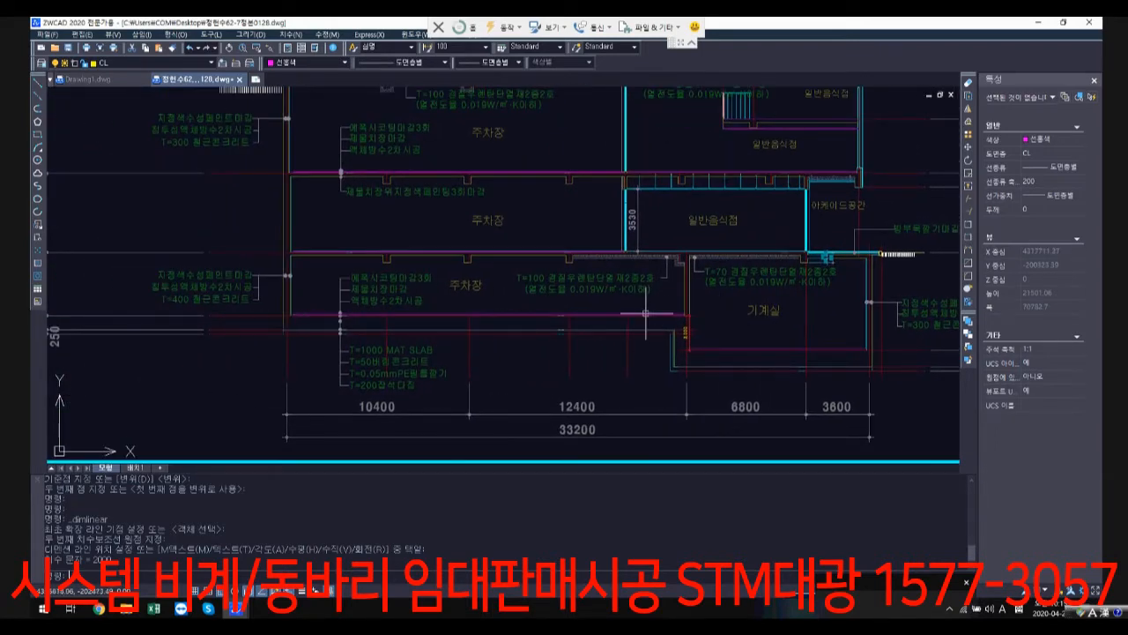
{"action": "middle_click_drag", "start_coordinate": [327, 303], "coordinate": [548, 299]}
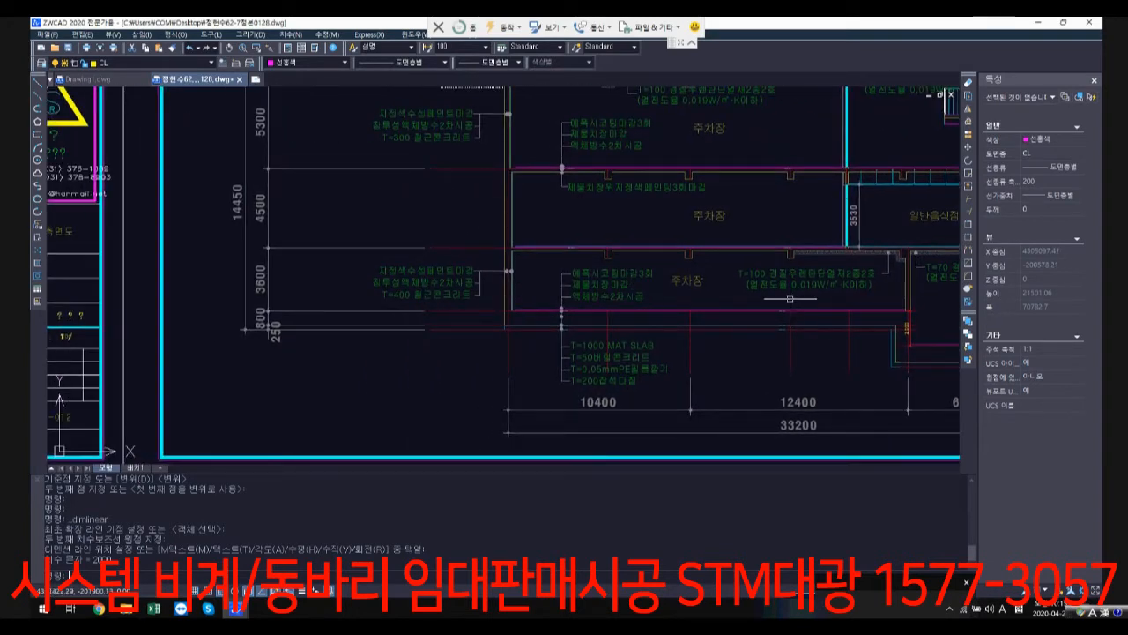
{"action": "scroll", "coordinate": [803, 289], "scroll_direction": "down", "scroll_amount": 2}
{"action": "middle_click_drag", "start_coordinate": [809, 286], "coordinate": [579, 348]}
{"action": "scroll", "coordinate": [708, 317], "scroll_direction": "up", "scroll_amount": 2}
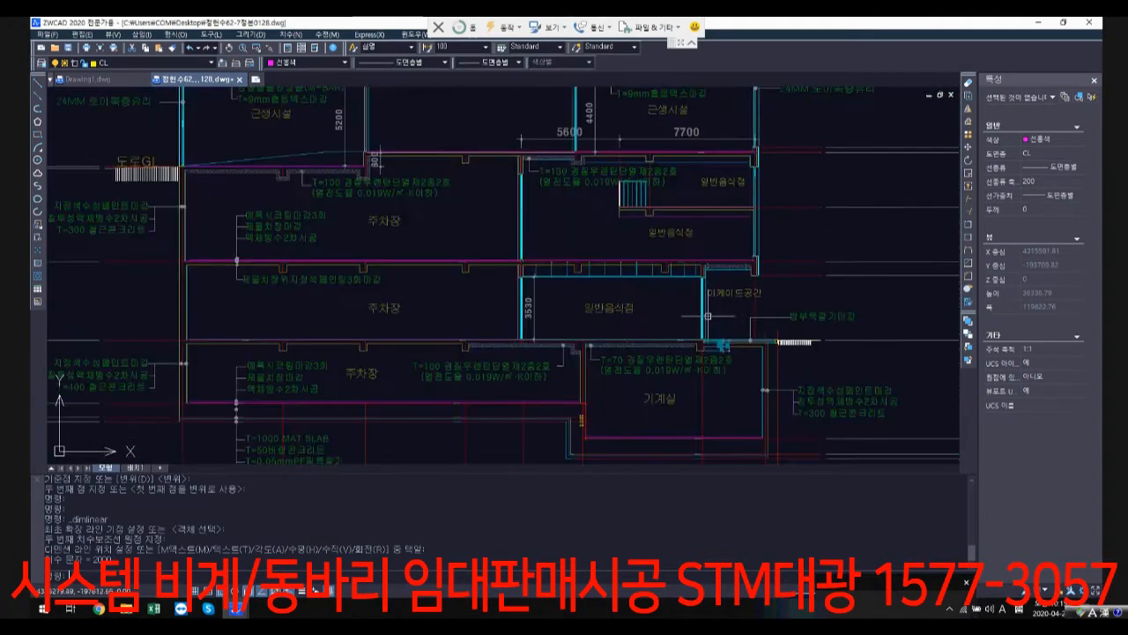
{"action": "scroll", "coordinate": [323, 320], "scroll_direction": "down", "scroll_amount": 1}
{"action": "scroll", "coordinate": [322, 320], "scroll_direction": "down", "scroll_amount": 1}
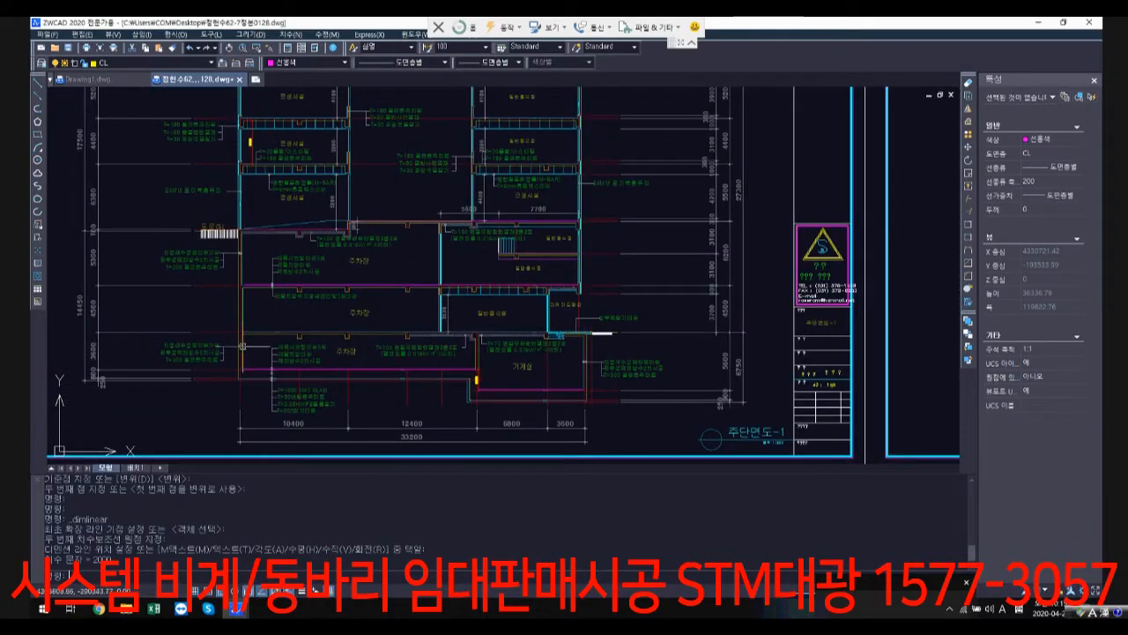
Step: Examine the basement structural plans in the 구조도 row, comparing the 지하3층 and 지하2층 구조평면도 around the curved ramp
{"action": "scroll", "coordinate": [666, 341], "scroll_direction": "down", "scroll_amount": 7}
{"action": "middle_click_drag", "start_coordinate": [563, 361], "coordinate": [561, 168]}
{"action": "scroll", "coordinate": [560, 167], "scroll_direction": "down", "scroll_amount": 1}
{"action": "middle_click_drag", "start_coordinate": [564, 451], "coordinate": [566, 227]}
{"action": "scroll", "coordinate": [519, 288], "scroll_direction": "up", "scroll_amount": 2}
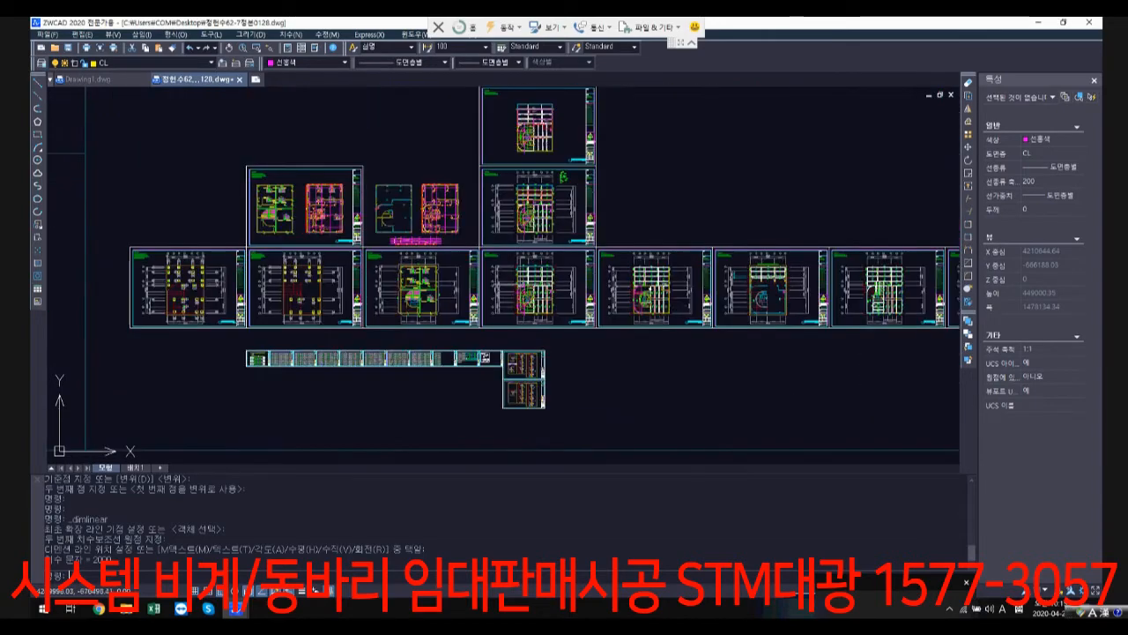
{"action": "scroll", "coordinate": [585, 300], "scroll_direction": "up", "scroll_amount": 2}
{"action": "scroll", "coordinate": [594, 337], "scroll_direction": "up", "scroll_amount": 4}
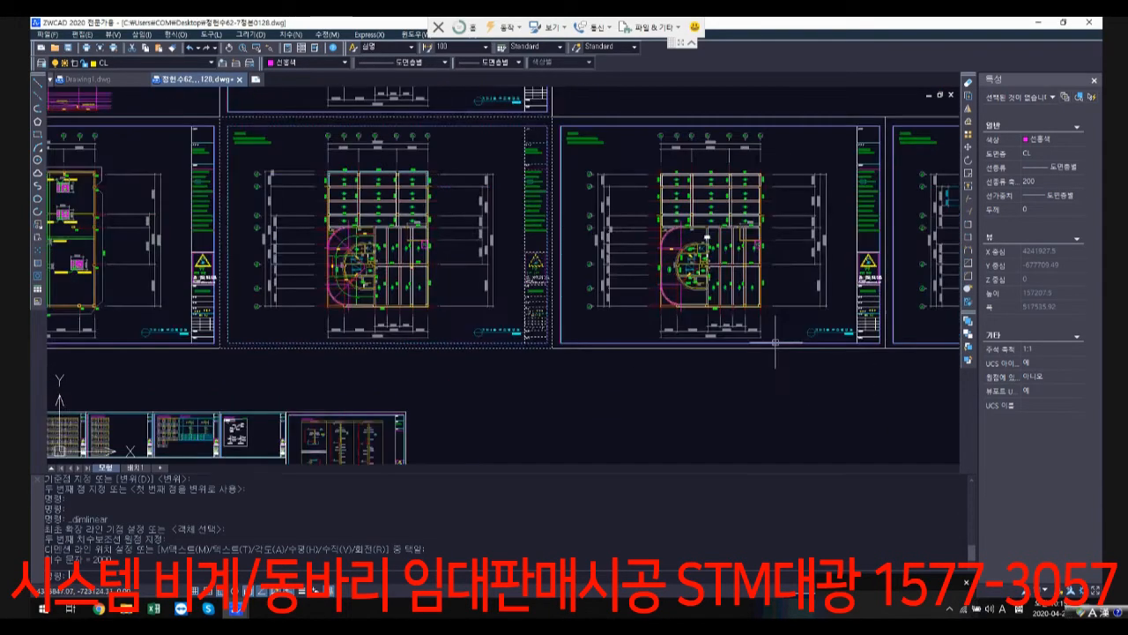
{"action": "scroll", "coordinate": [665, 278], "scroll_direction": "down", "scroll_amount": 3}
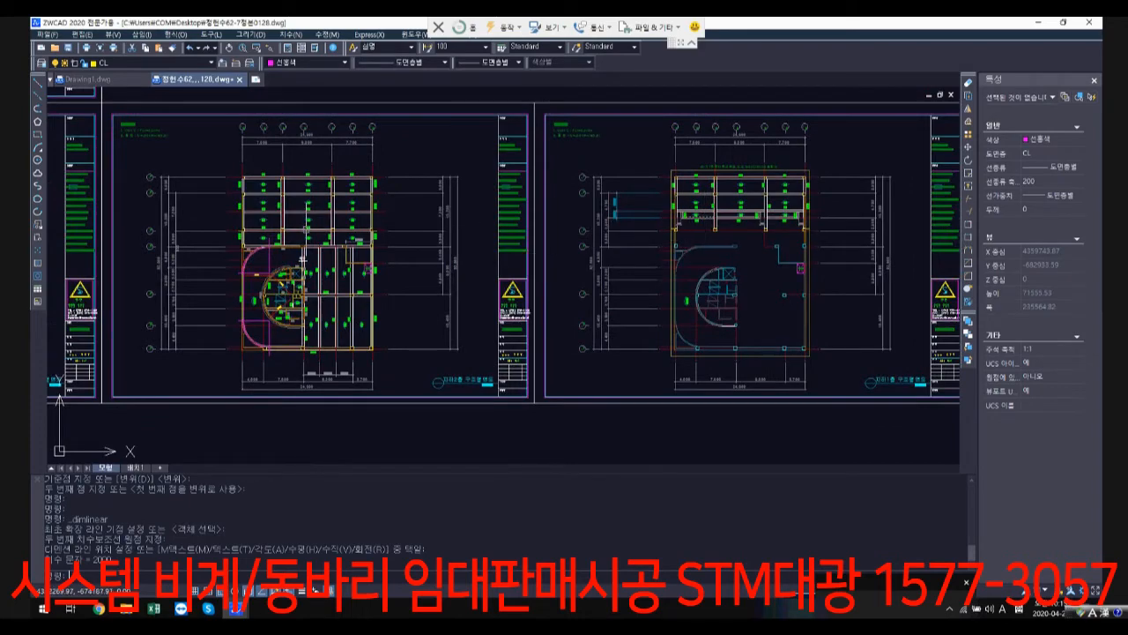
{"action": "middle_click_drag", "start_coordinate": [306, 230], "coordinate": [533, 218]}
{"action": "scroll", "coordinate": [539, 231], "scroll_direction": "down", "scroll_amount": 3}
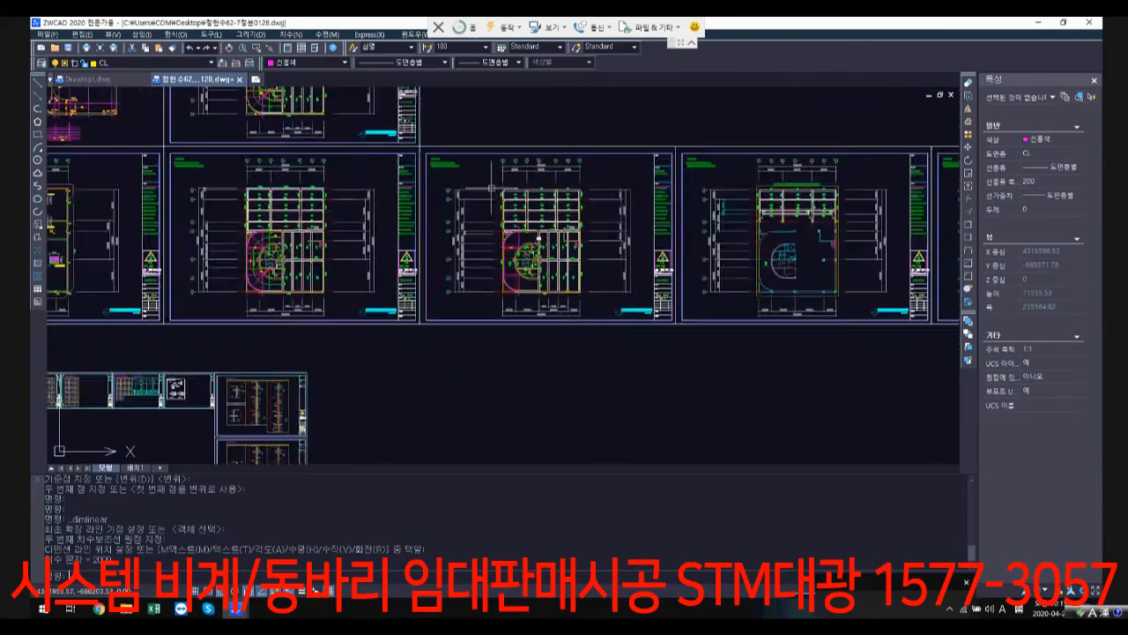
{"action": "scroll", "coordinate": [491, 187], "scroll_direction": "up", "scroll_amount": 3}
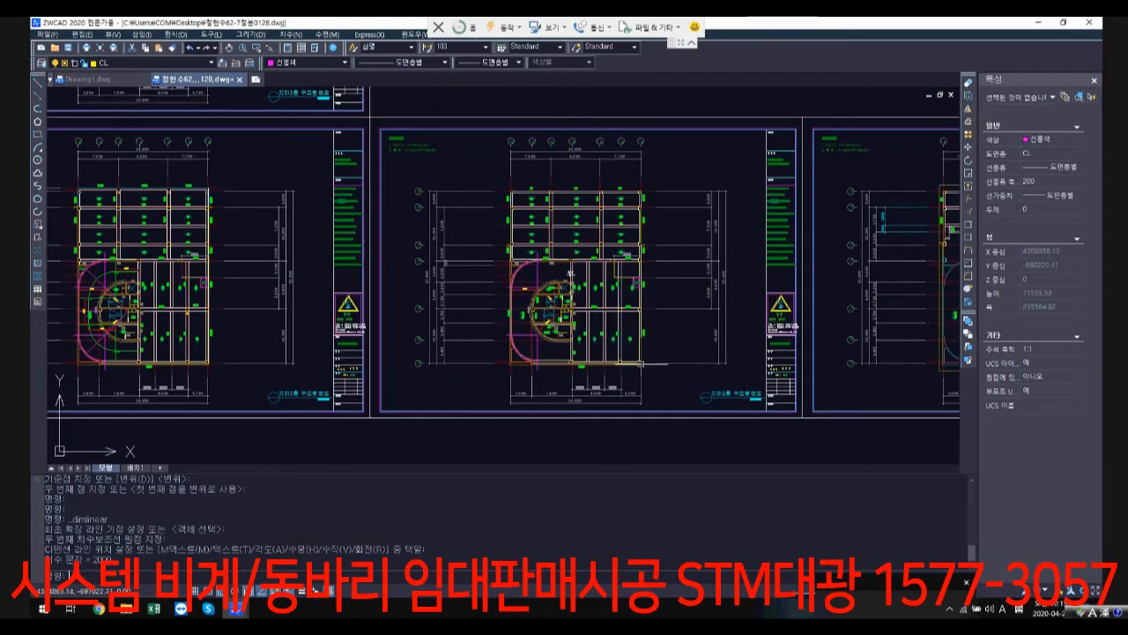
{"action": "scroll", "coordinate": [546, 267], "scroll_direction": "up", "scroll_amount": 1}
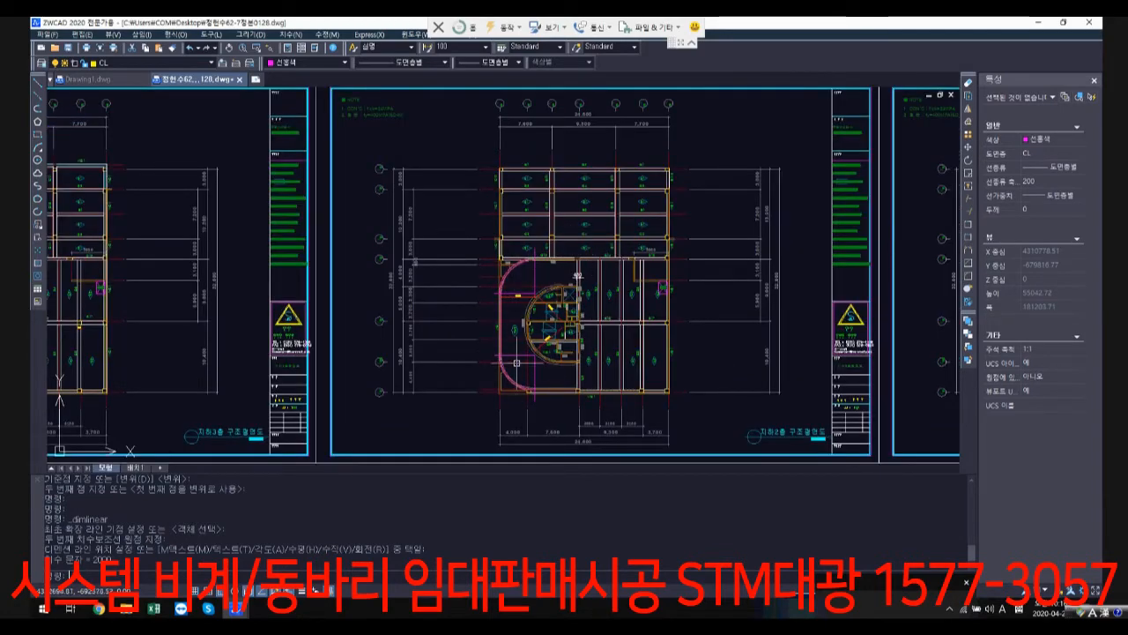
Step: Examine the parking ramp section in the 단면도 row, checking its slopes, level heights and the horizontal centre line at the lower ramp
{"action": "scroll", "coordinate": [564, 384], "scroll_direction": "down", "scroll_amount": 8}
{"action": "middle_click_drag", "start_coordinate": [610, 224], "coordinate": [586, 330]}
{"action": "scroll", "coordinate": [587, 330], "scroll_direction": "down", "scroll_amount": 1}
{"action": "middle_click_drag", "start_coordinate": [600, 268], "coordinate": [545, 438]}
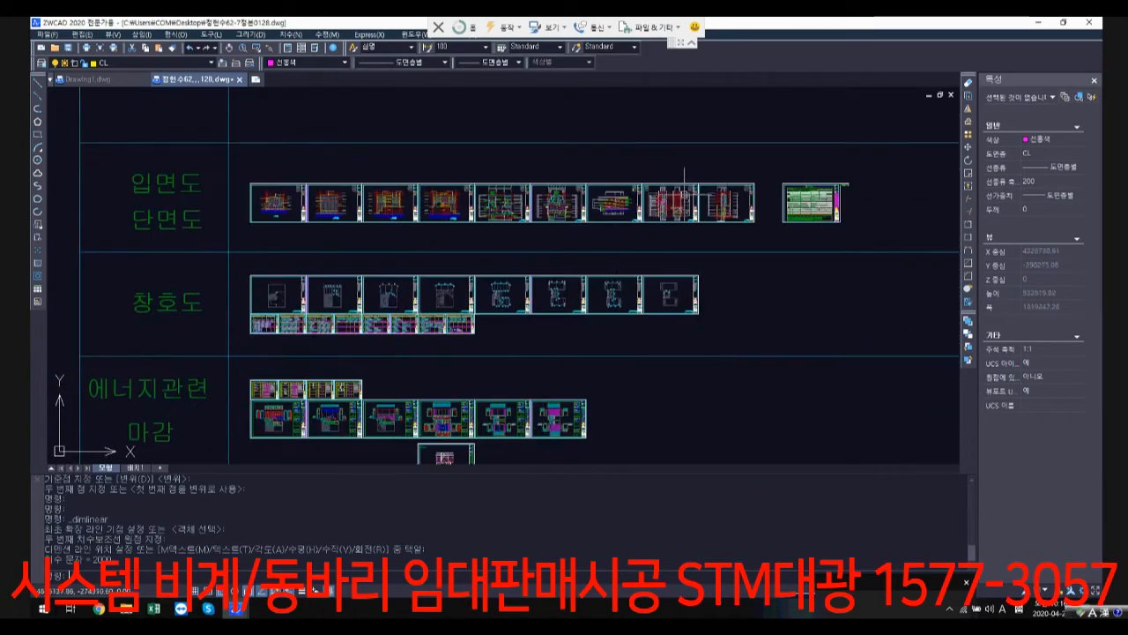
{"action": "scroll", "coordinate": [684, 180], "scroll_direction": "up", "scroll_amount": 8}
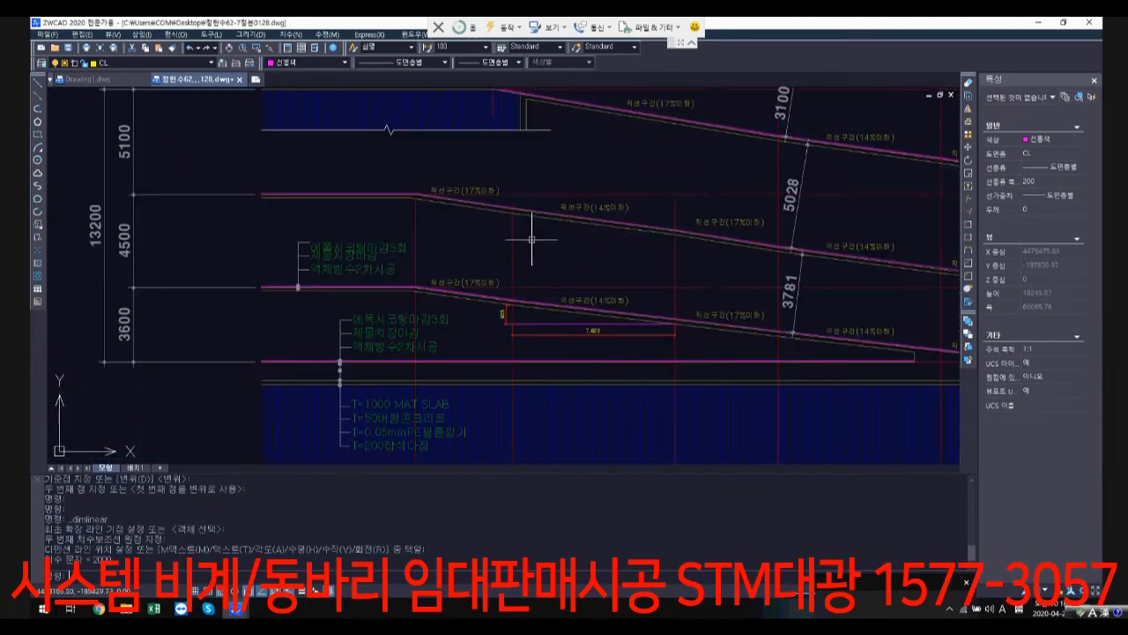
{"action": "scroll", "coordinate": [572, 257], "scroll_direction": "down", "scroll_amount": 1}
{"action": "middle_click_drag", "start_coordinate": [642, 276], "coordinate": [544, 356]}
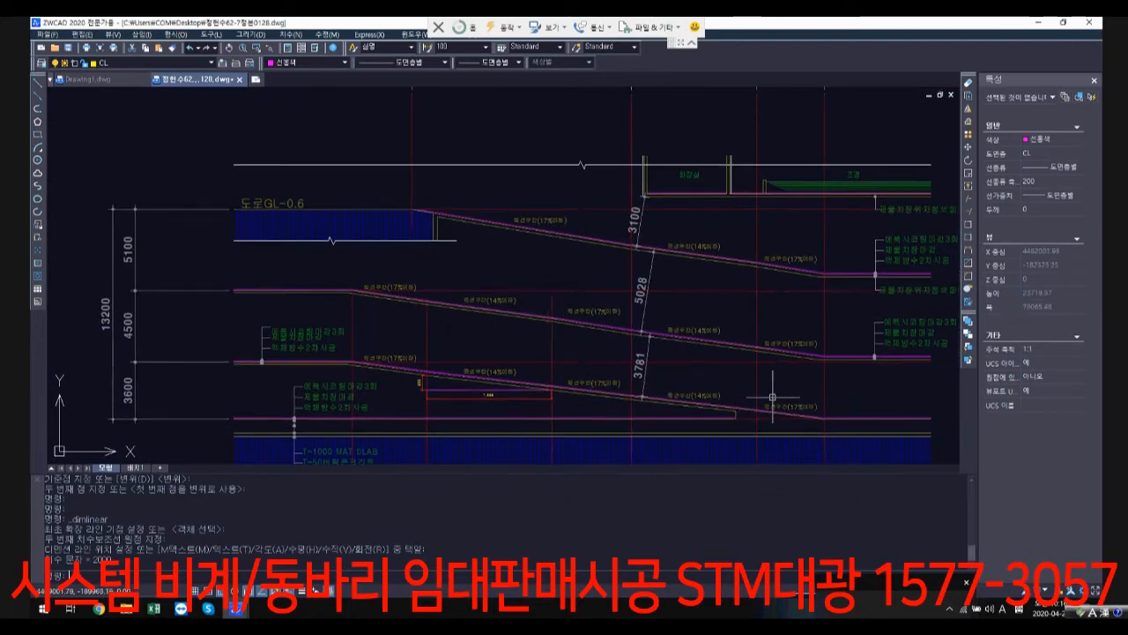
{"action": "middle_click_drag", "start_coordinate": [859, 368], "coordinate": [638, 319]}
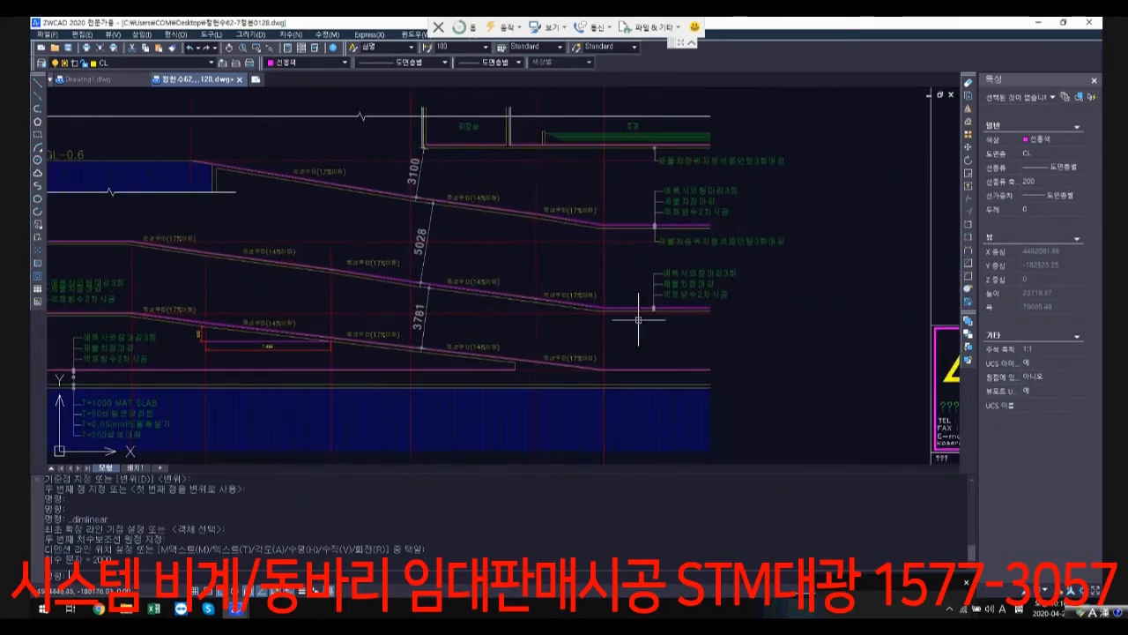
{"action": "scroll", "coordinate": [544, 226], "scroll_direction": "down", "scroll_amount": 1}
{"action": "middle_click_drag", "start_coordinate": [476, 272], "coordinate": [592, 265]}
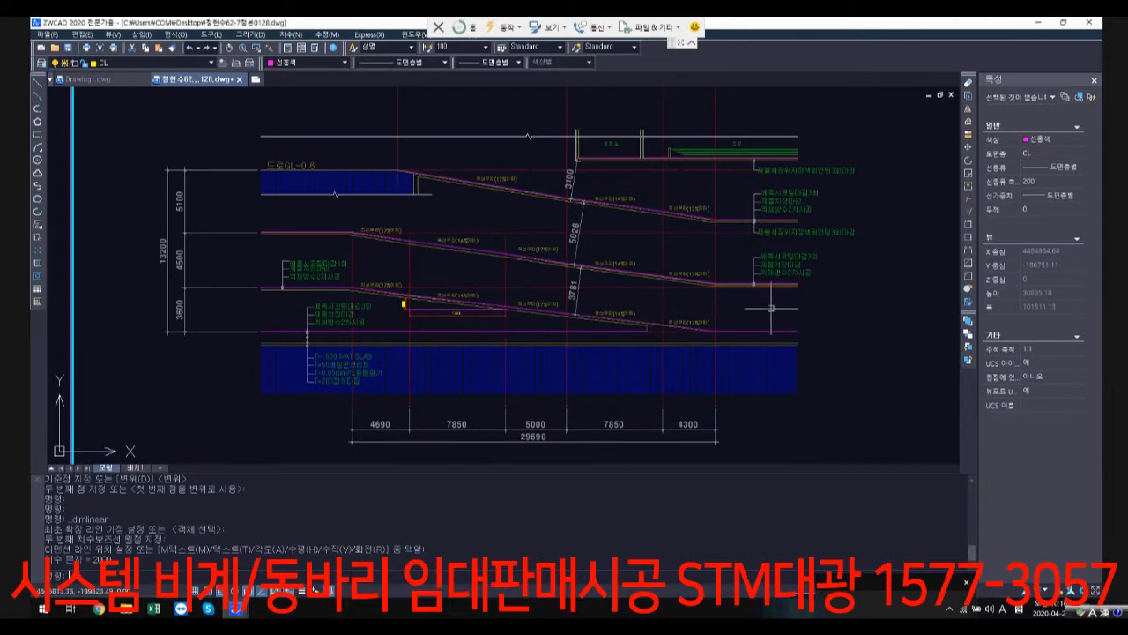
{"action": "left_click", "coordinate": [524, 287]}
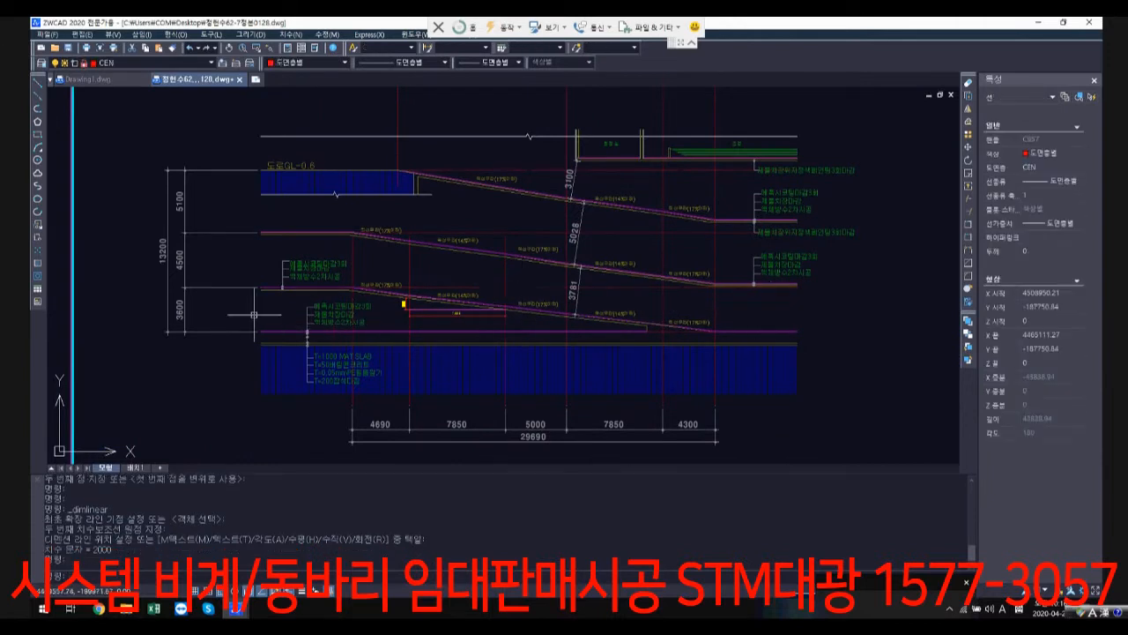
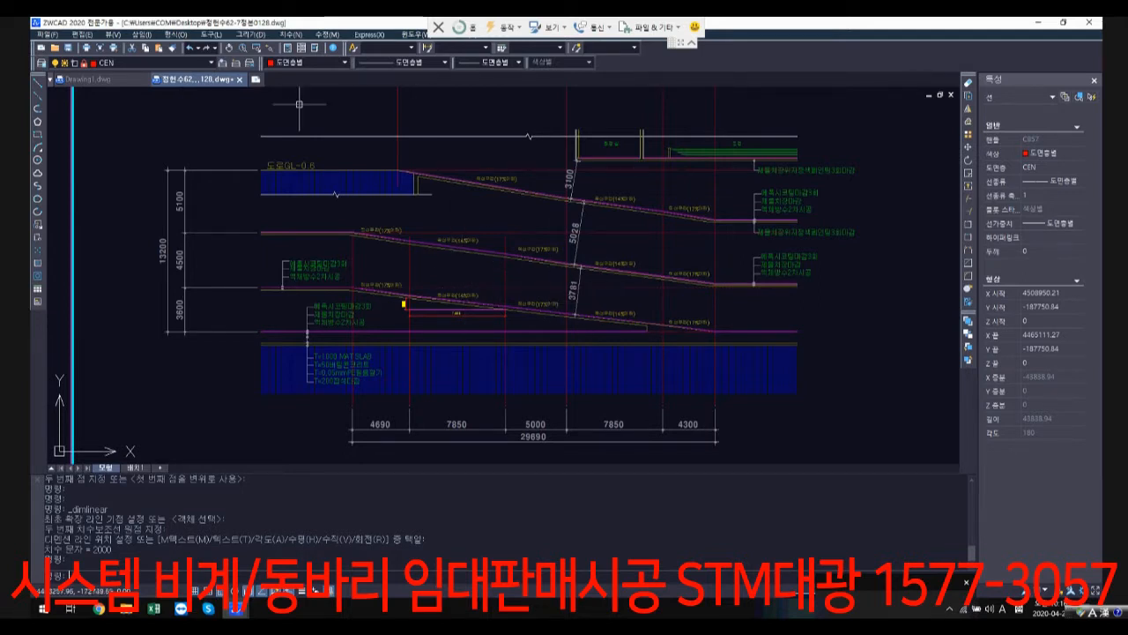
Step: Examine the 지하2층 구조평면도 in the structural row, around the semicircular core, curved ramp and adjoining beam bays
{"action": "scroll", "coordinate": [279, 247], "scroll_direction": "down", "scroll_amount": 9}
{"action": "middle_click_drag", "start_coordinate": [327, 347], "coordinate": [436, 150]}
{"action": "scroll", "coordinate": [503, 317], "scroll_direction": "down", "scroll_amount": 3}
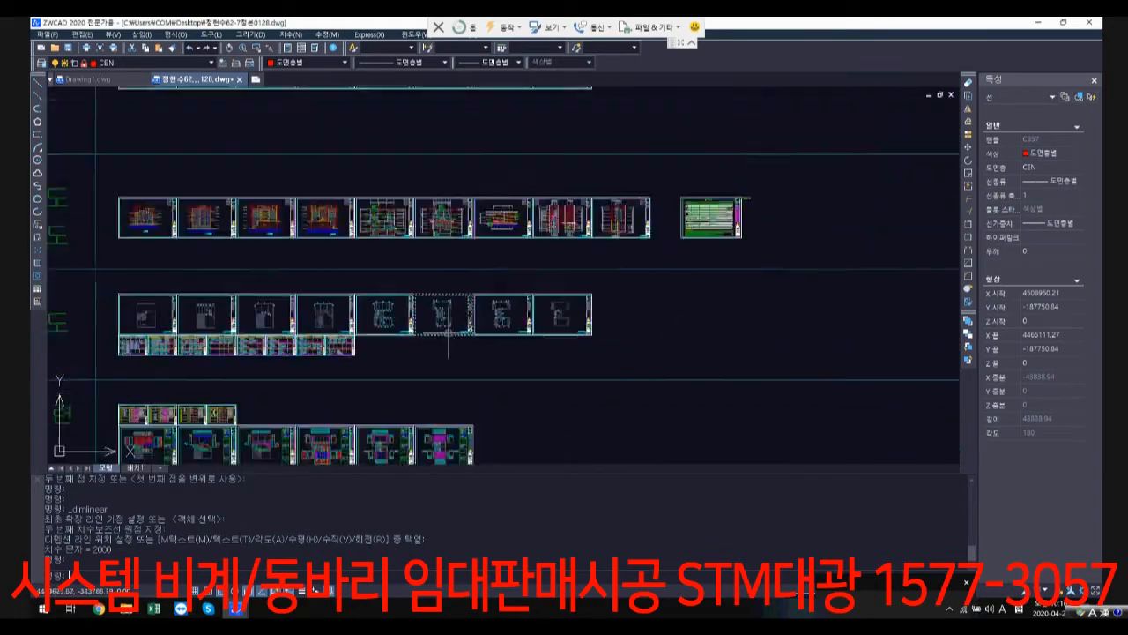
{"action": "middle_click_drag", "start_coordinate": [449, 347], "coordinate": [539, 155]}
{"action": "scroll", "coordinate": [499, 405], "scroll_direction": "up", "scroll_amount": 8}
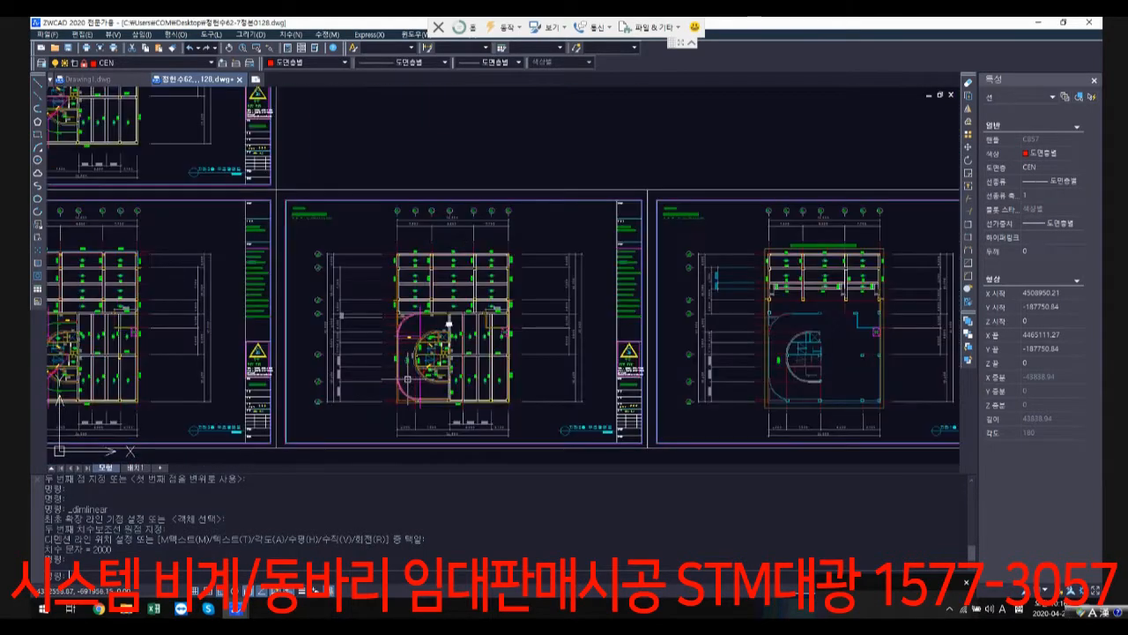
{"action": "scroll", "coordinate": [458, 203], "scroll_direction": "up", "scroll_amount": 2}
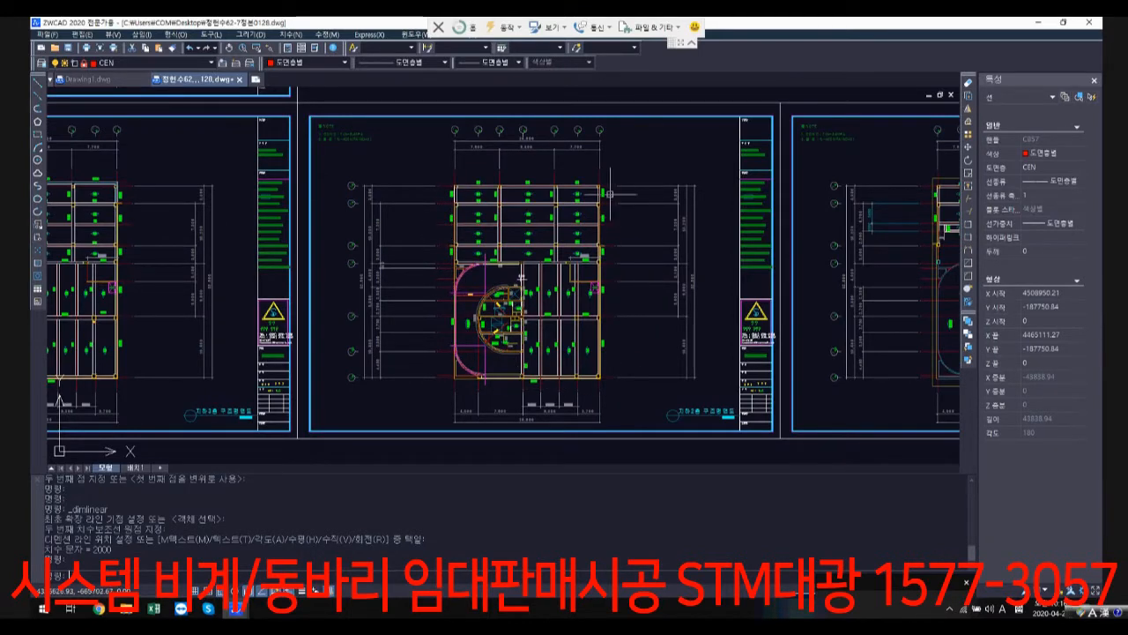
{"action": "scroll", "coordinate": [594, 178], "scroll_direction": "up", "scroll_amount": 2}
{"action": "middle_click_drag", "start_coordinate": [491, 424], "coordinate": [491, 295]}
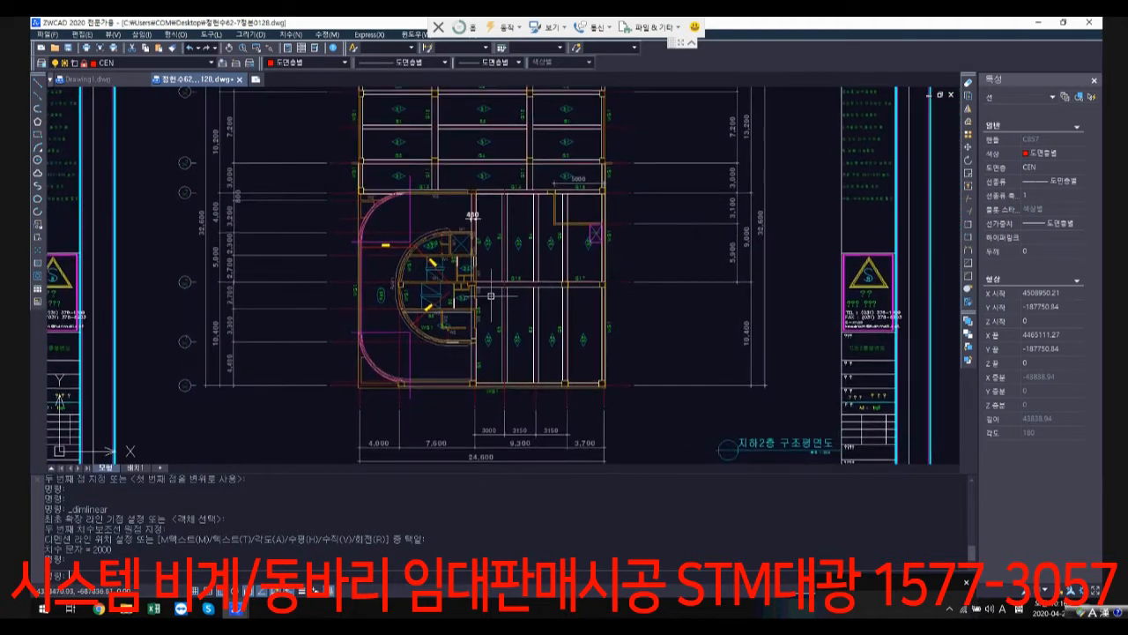
{"action": "scroll", "coordinate": [475, 277], "scroll_direction": "up", "scroll_amount": 3}
{"action": "scroll", "coordinate": [405, 264], "scroll_direction": "up", "scroll_amount": 2}
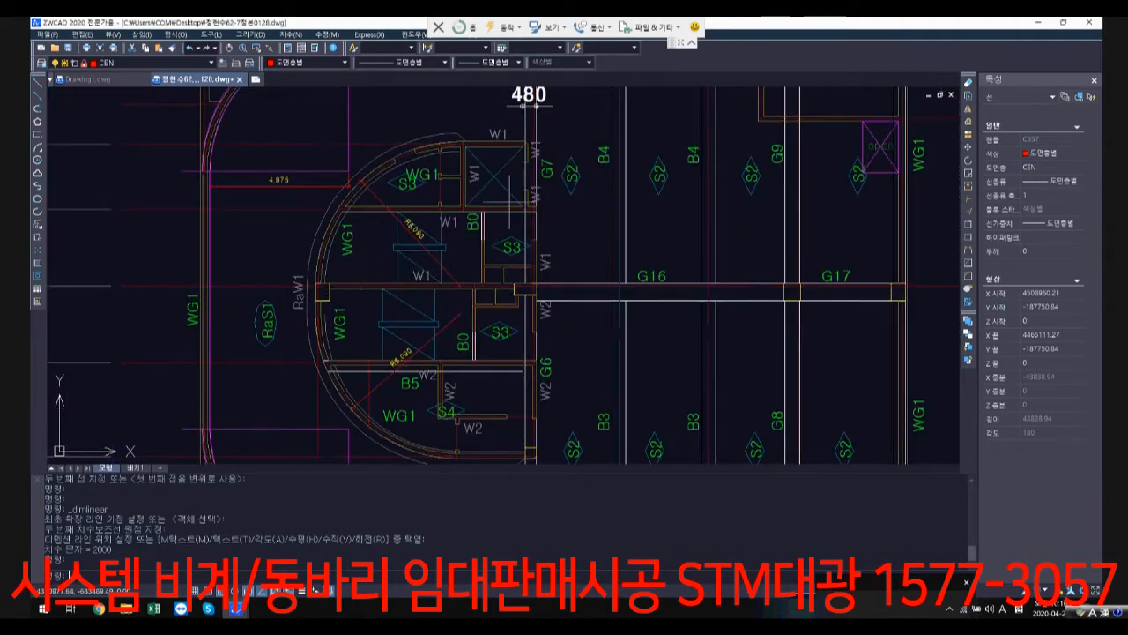
{"action": "scroll", "coordinate": [478, 188], "scroll_direction": "down", "scroll_amount": 4}
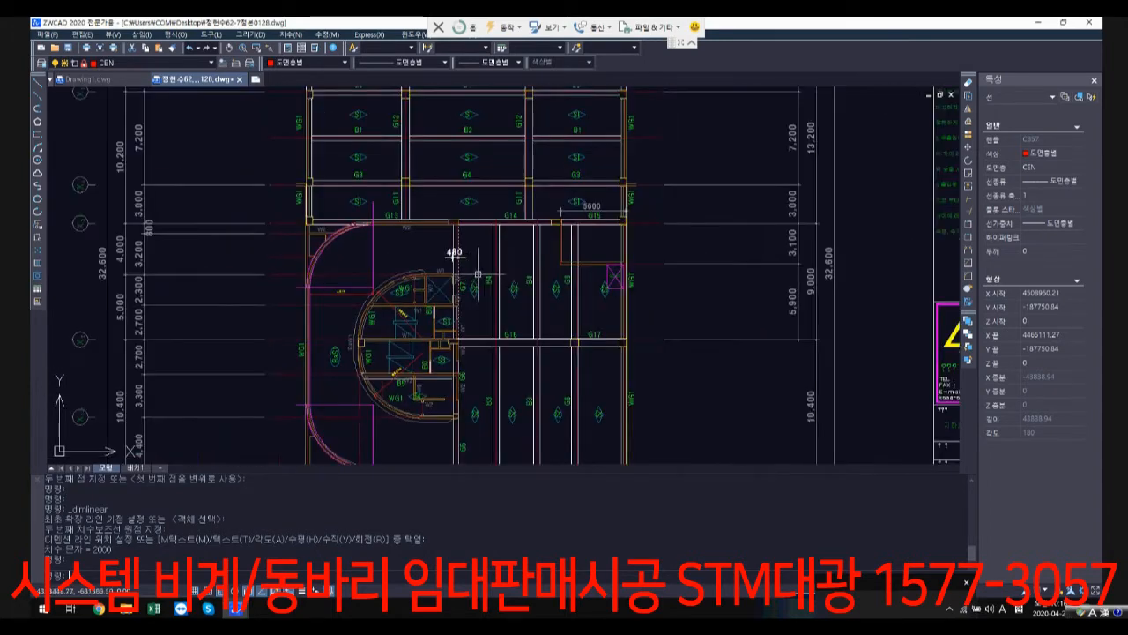
{"action": "middle_click_drag", "start_coordinate": [454, 256], "coordinate": [458, 285]}
Step: Start a 150-wide polyline along the upper exterior wall of the 지하2층 구조평면도, from the G10 corner to the G110 corner
{"action": "type", "text": "pl"}
{"action": "key", "text": "Return"}
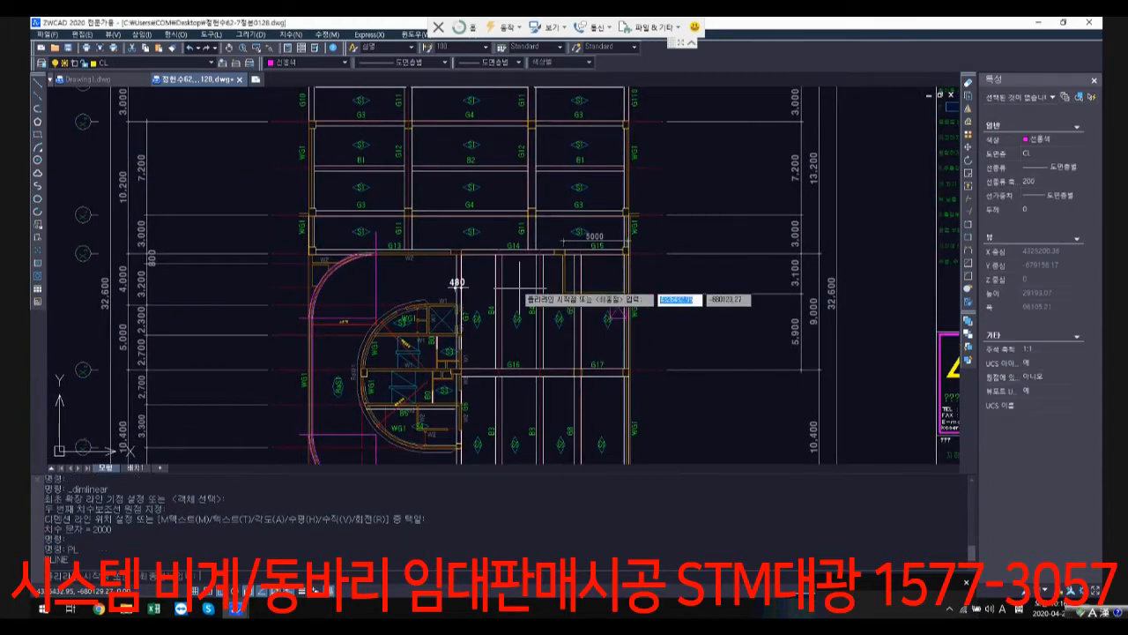
{"action": "scroll", "coordinate": [296, 176], "scroll_direction": "up", "scroll_amount": 5}
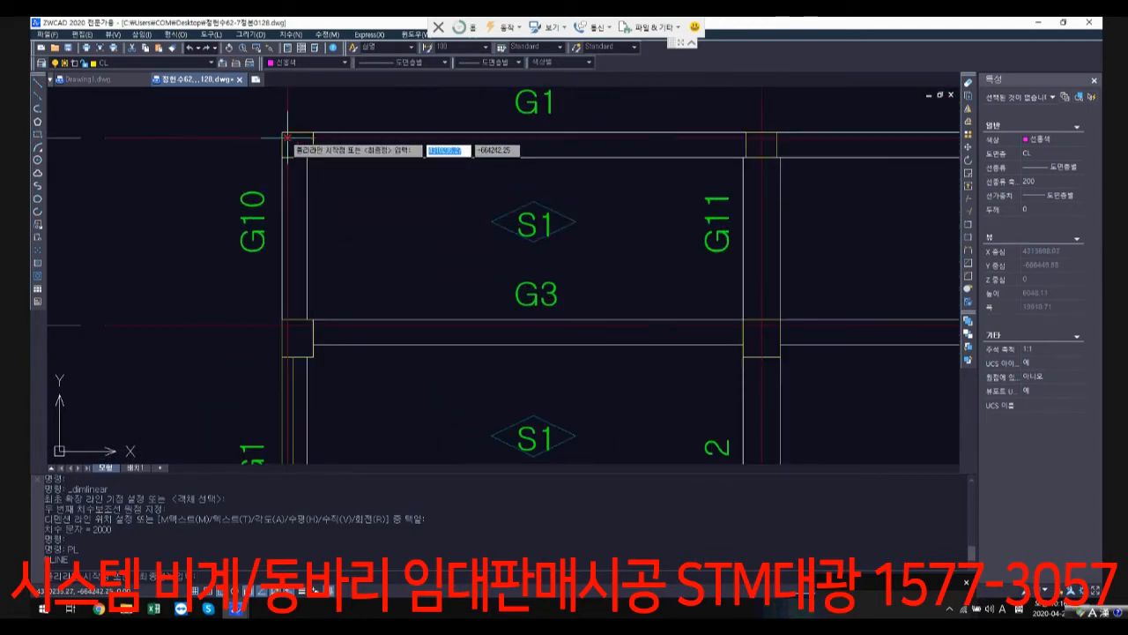
{"action": "left_click", "coordinate": [289, 137]}
{"action": "scroll", "coordinate": [369, 177], "scroll_direction": "down", "scroll_amount": 6}
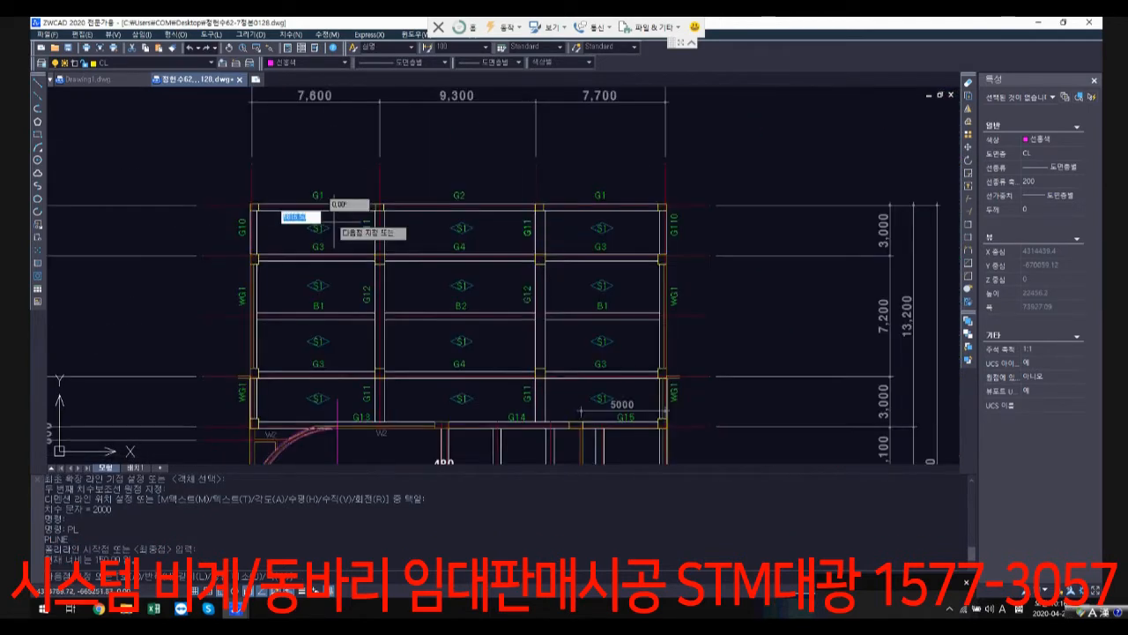
{"action": "scroll", "coordinate": [615, 189], "scroll_direction": "up", "scroll_amount": 2}
{"action": "scroll", "coordinate": [614, 190], "scroll_direction": "up", "scroll_amount": 5}
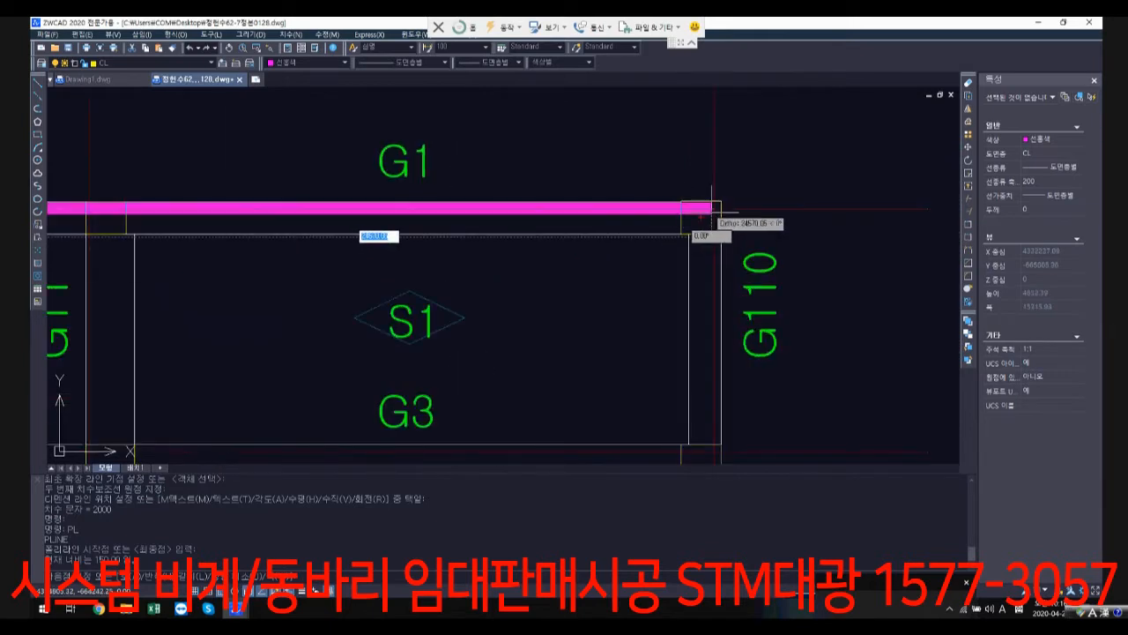
{"action": "left_click", "coordinate": [713, 209]}
Step: Continue the outer outline down the WG1 wall beside G15 and G17 to the plan's lower-right corner
{"action": "scroll", "coordinate": [709, 383], "scroll_direction": "down", "scroll_amount": 4}
{"action": "middle_click_drag", "start_coordinate": [710, 394], "coordinate": [701, 122]}
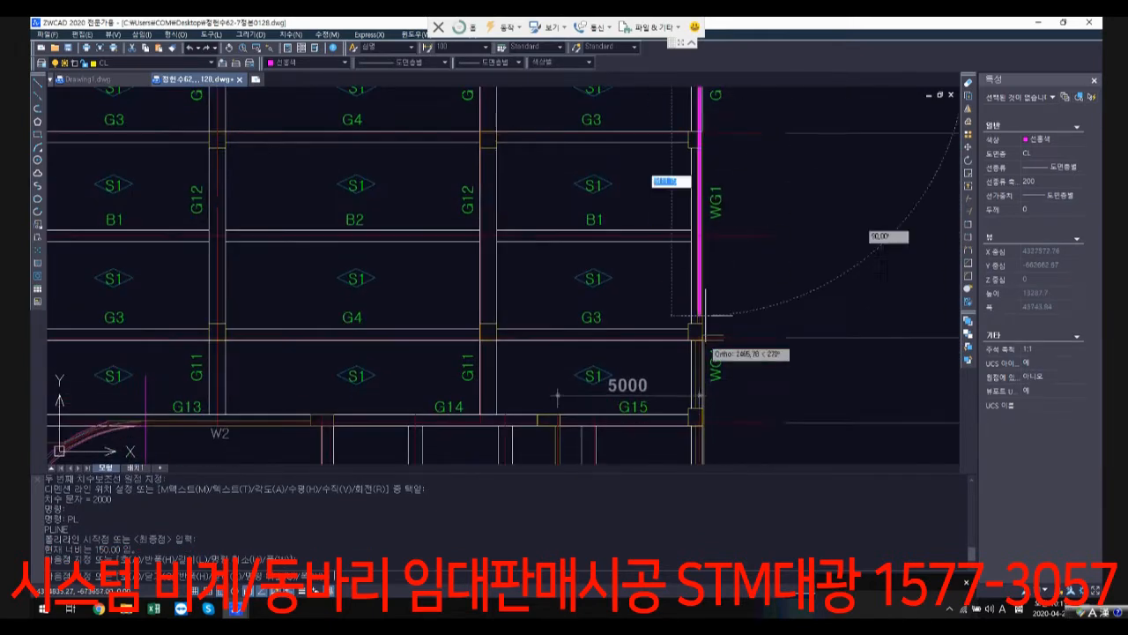
{"action": "mouse_move", "coordinate": [702, 371]}
{"action": "middle_mouse_down"}
{"action": "mouse_move", "coordinate": [702, 142]}
{"action": "mouse_move", "coordinate": [707, 111]}
{"action": "mouse_move", "coordinate": [716, 119]}
{"action": "middle_mouse_up"}
{"action": "middle_click_drag", "start_coordinate": [718, 374], "coordinate": [758, 191]}
{"action": "scroll", "coordinate": [749, 264], "scroll_direction": "up", "scroll_amount": 4}
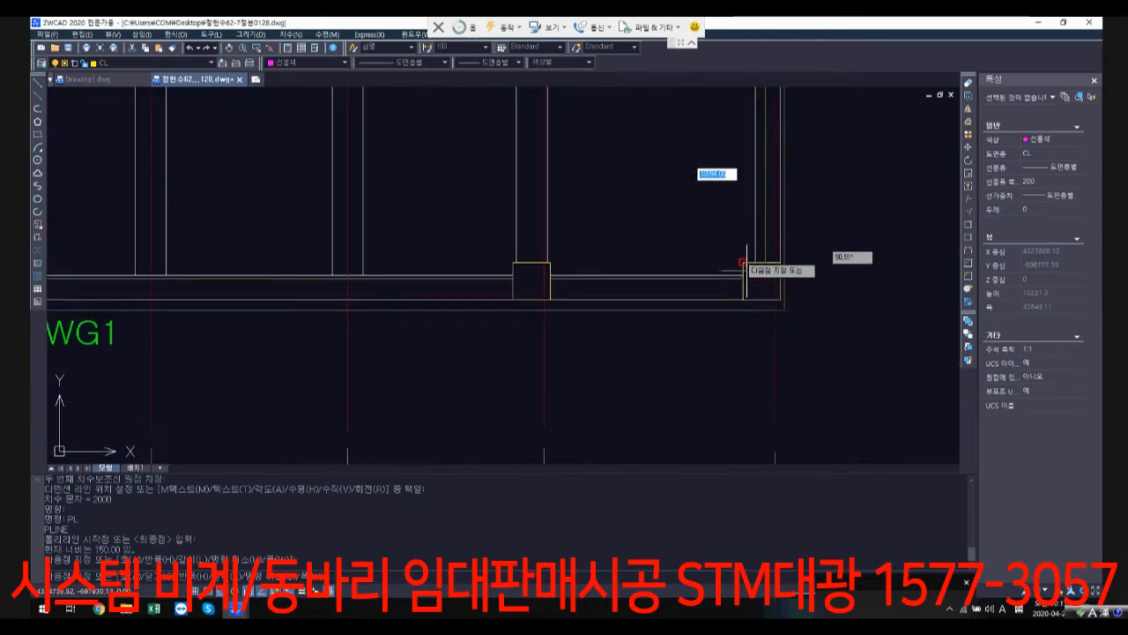
{"action": "left_click", "coordinate": [774, 299]}
Step: Extend the outer outline along the lower WG1 wall to the corner beyond the curved ramp
{"action": "scroll", "coordinate": [427, 293], "scroll_direction": "down", "scroll_amount": 2}
{"action": "middle_click_drag", "start_coordinate": [427, 289], "coordinate": [747, 302]}
{"action": "scroll", "coordinate": [321, 300], "scroll_direction": "down", "scroll_amount": 1}
{"action": "middle_click_drag", "start_coordinate": [322, 299], "coordinate": [464, 303]}
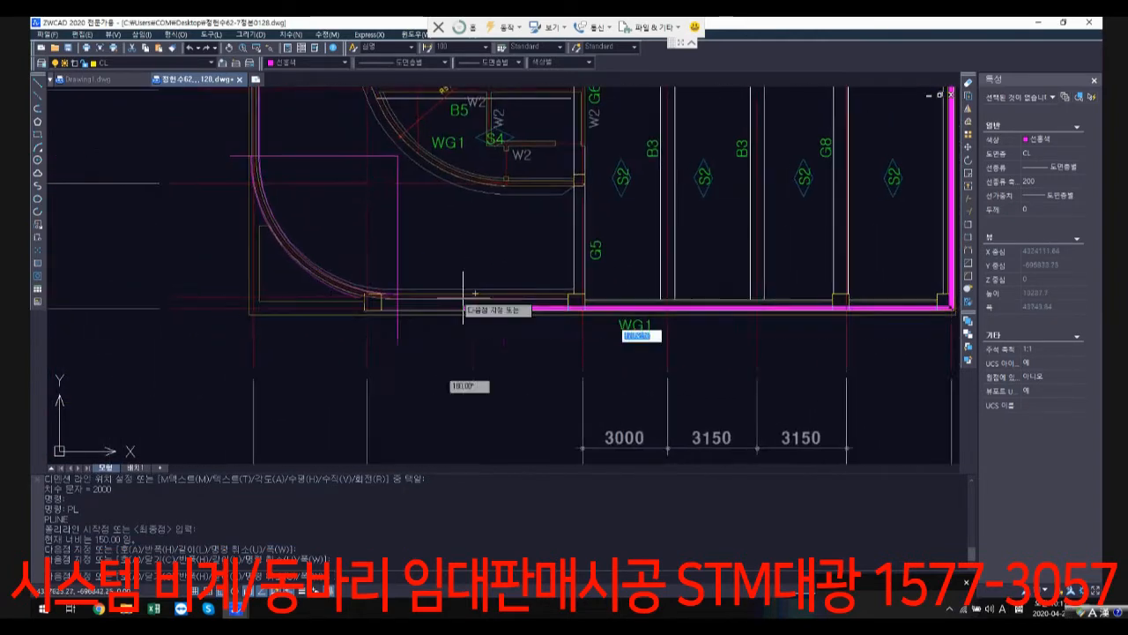
{"action": "scroll", "coordinate": [262, 305], "scroll_direction": "up", "scroll_amount": 2}
{"action": "left_click", "coordinate": [249, 309]}
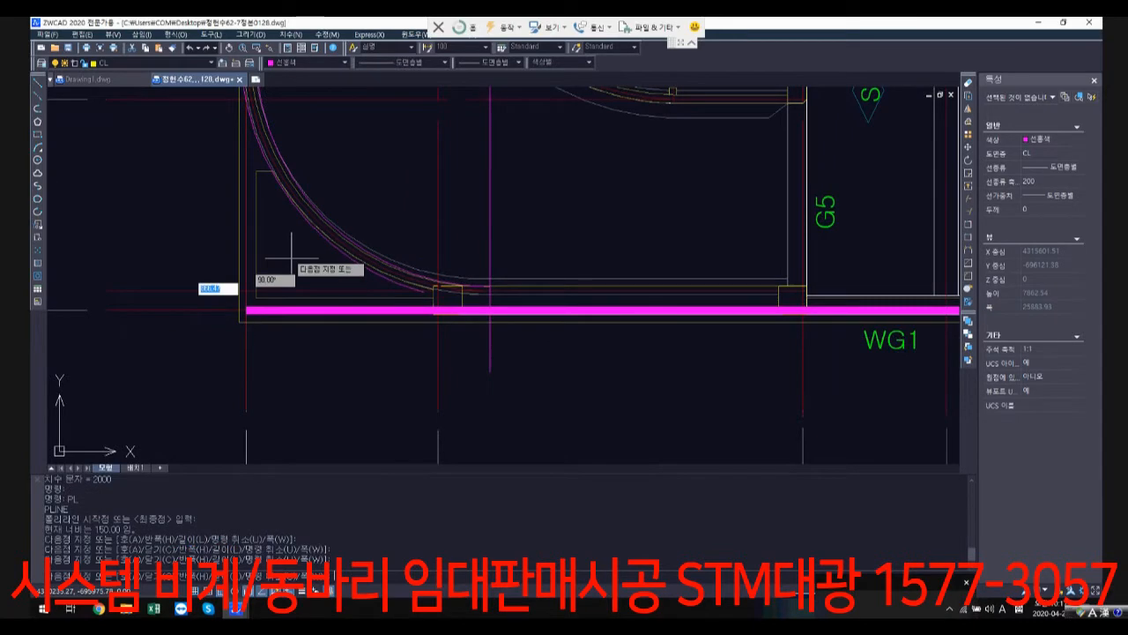
Step: Close the outer outline along the ramp-side WG1 wall back to its starting corner
{"action": "scroll", "coordinate": [291, 353], "scroll_direction": "down", "scroll_amount": 3}
{"action": "middle_click_drag", "start_coordinate": [604, 112], "coordinate": [626, 300]}
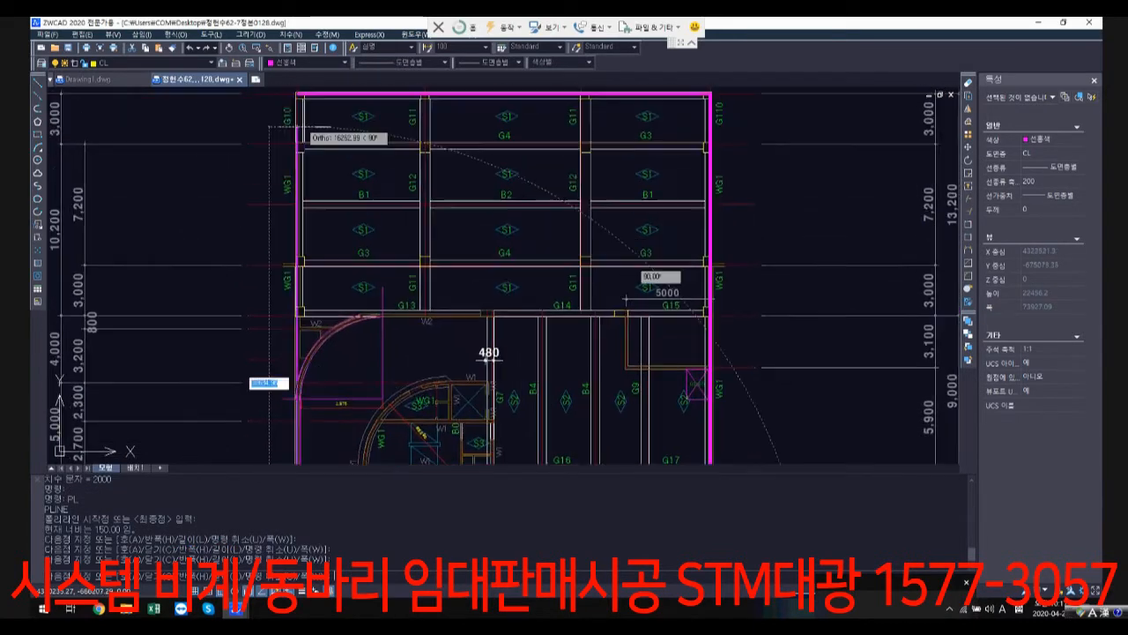
{"action": "left_click", "coordinate": [297, 137]}
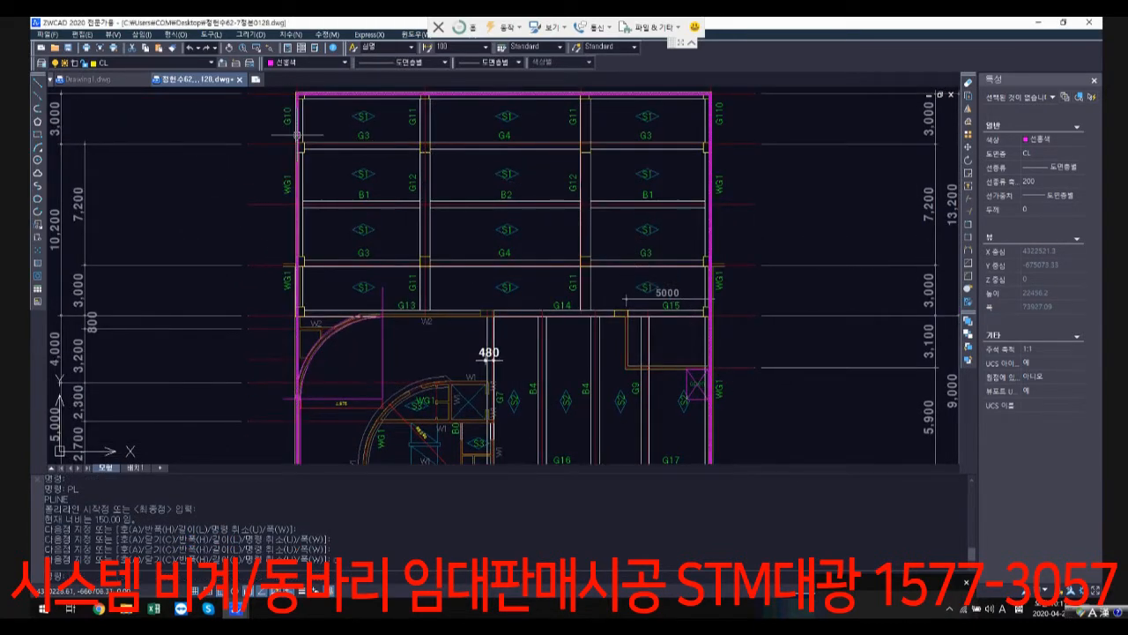
{"action": "middle_click_drag", "start_coordinate": [489, 359], "coordinate": [496, 211]}
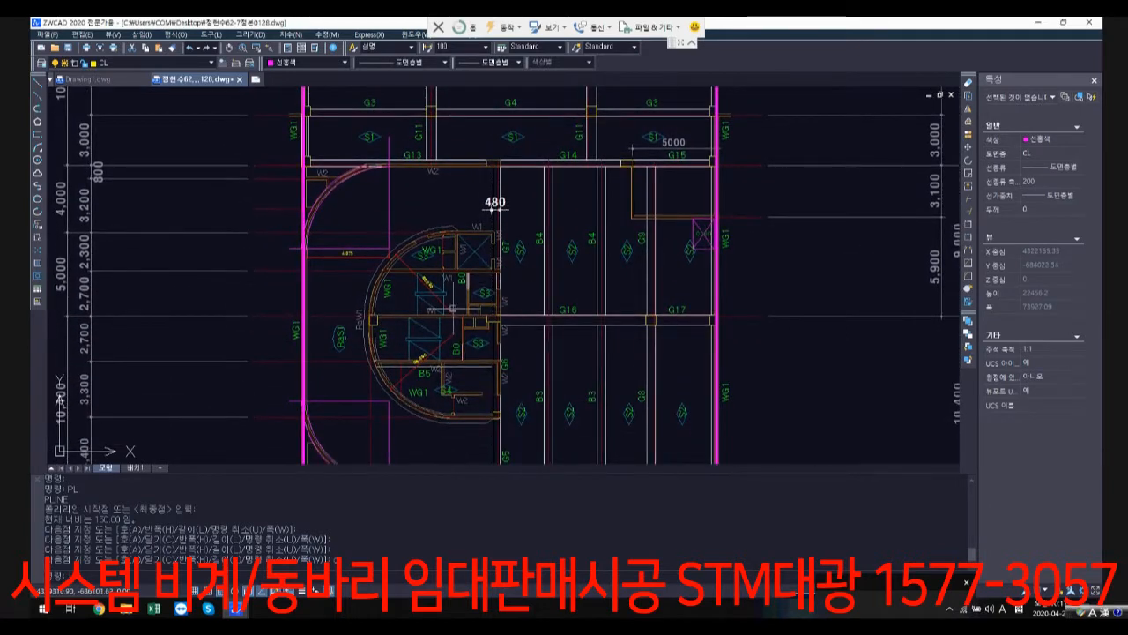
{"action": "scroll", "coordinate": [457, 240], "scroll_direction": "up", "scroll_amount": 2}
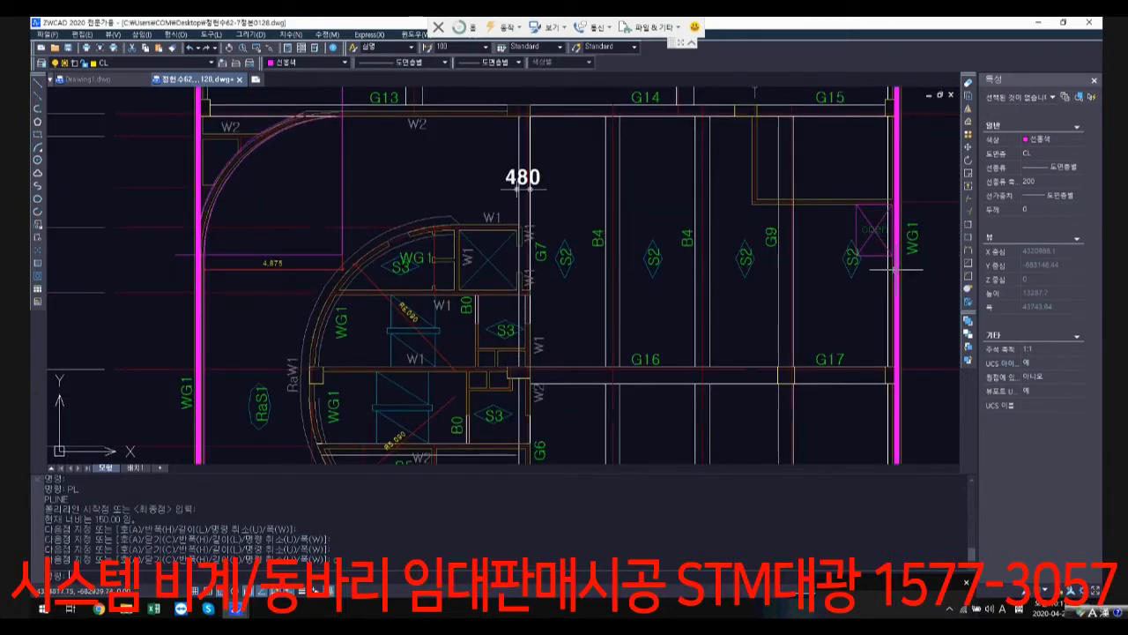
{"action": "type", "text": "c"}
{"action": "key", "text": "Return"}
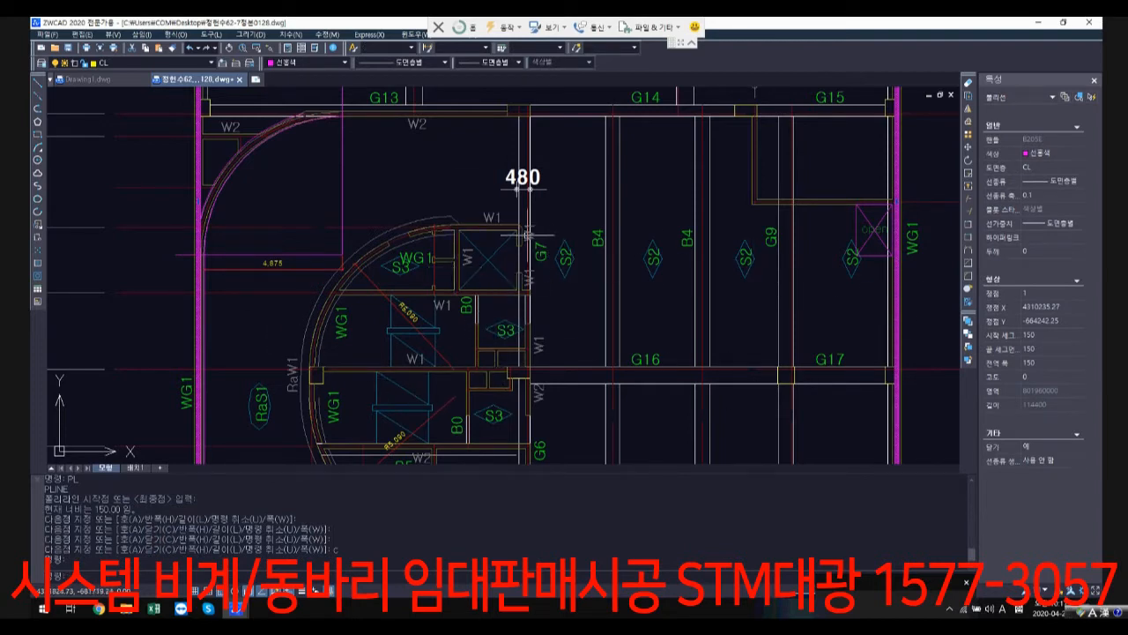
{"action": "key", "text": "Escape"}
Step: Start a second polyline along the core's upper W1 wall, from the G7 beam edge to the elevator shaft's far wall
{"action": "type", "text": "pl"}
{"action": "key", "text": "Return"}
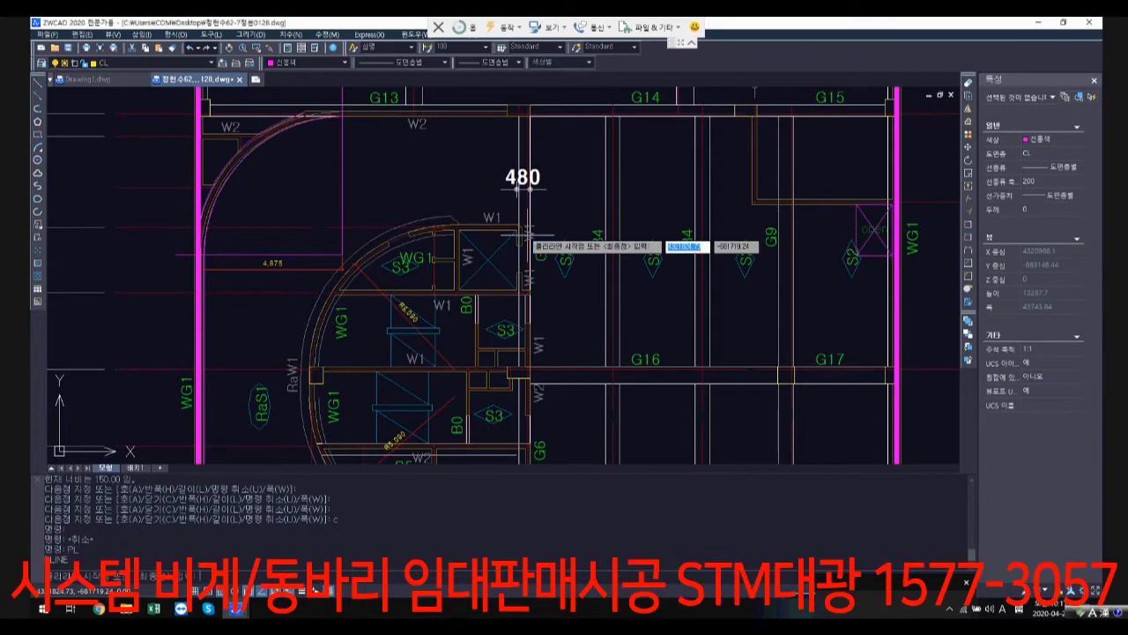
{"action": "scroll", "coordinate": [525, 233], "scroll_direction": "up", "scroll_amount": 1}
{"action": "scroll", "coordinate": [527, 233], "scroll_direction": "up", "scroll_amount": 2}
{"action": "scroll", "coordinate": [504, 202], "scroll_direction": "up", "scroll_amount": 2}
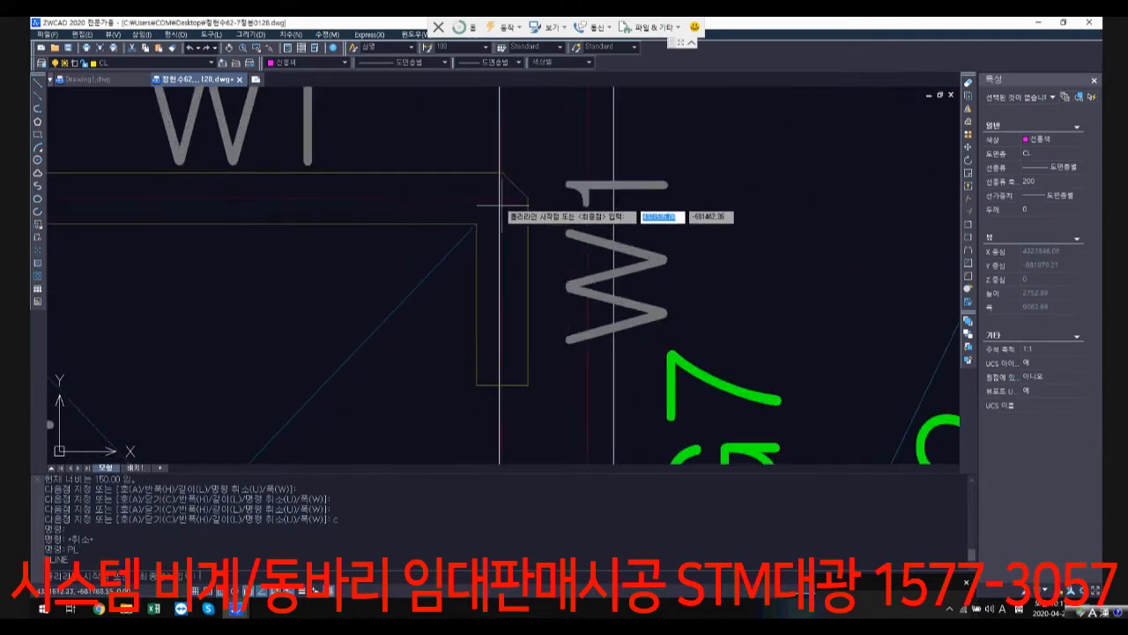
{"action": "left_click", "coordinate": [500, 199]}
{"action": "scroll", "coordinate": [325, 201], "scroll_direction": "down", "scroll_amount": 2}
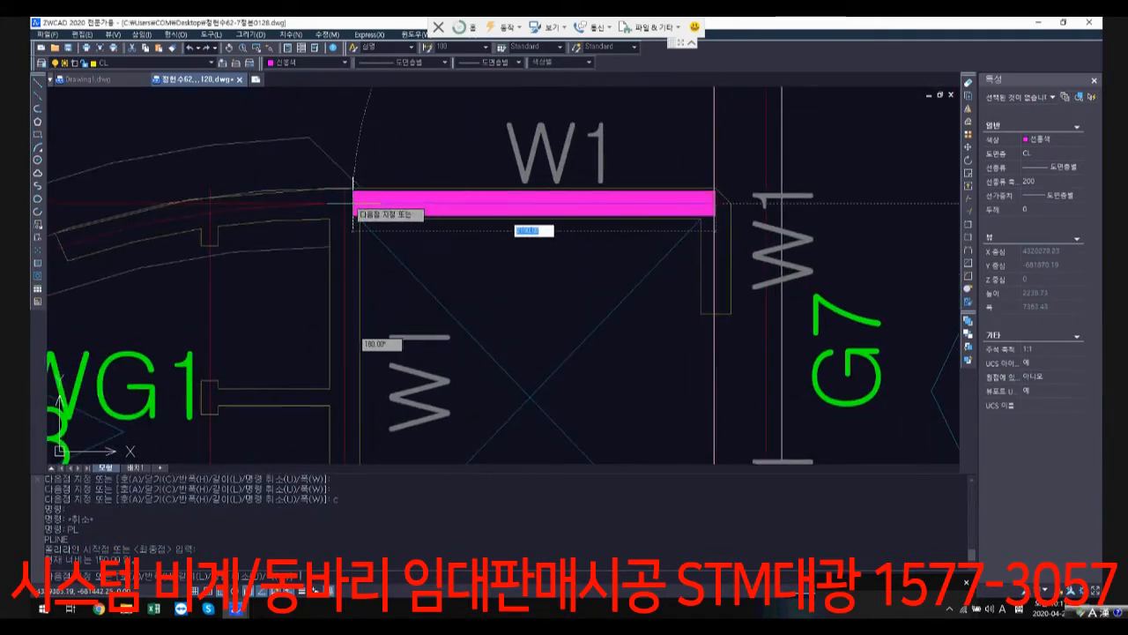
{"action": "left_click", "coordinate": [344, 203]}
Step: Continue the core outline down the elevator shaft wall and along the W1 wall centreline to the curved WG1 wall
{"action": "scroll", "coordinate": [362, 342], "scroll_direction": "down", "scroll_amount": 2}
{"action": "middle_click_drag", "start_coordinate": [348, 426], "coordinate": [531, 182]}
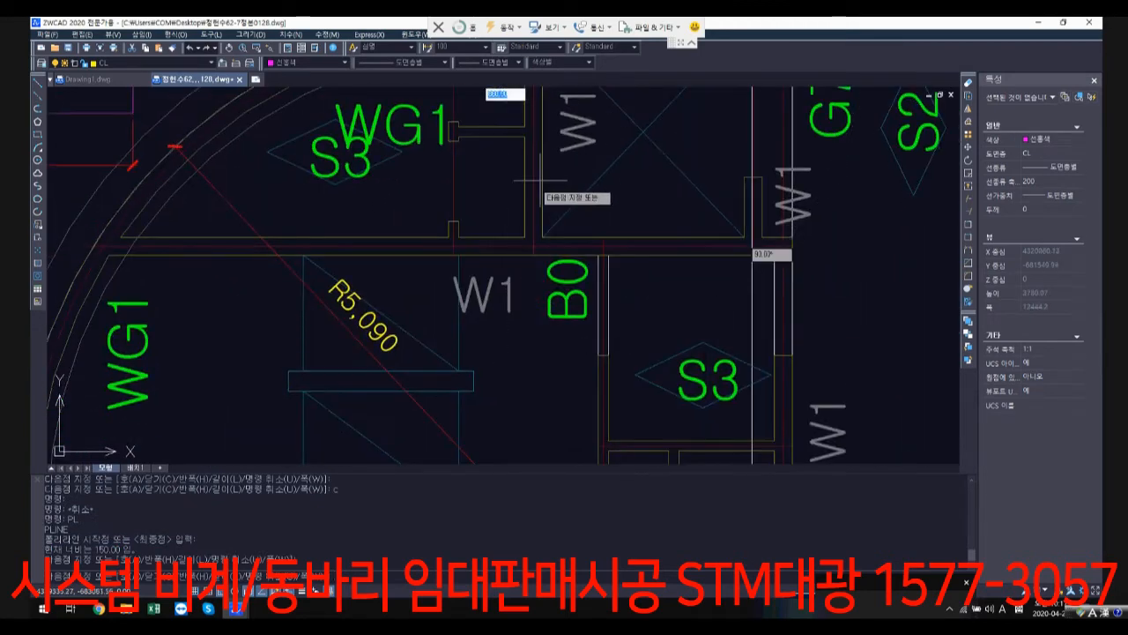
{"action": "left_click", "coordinate": [531, 242]}
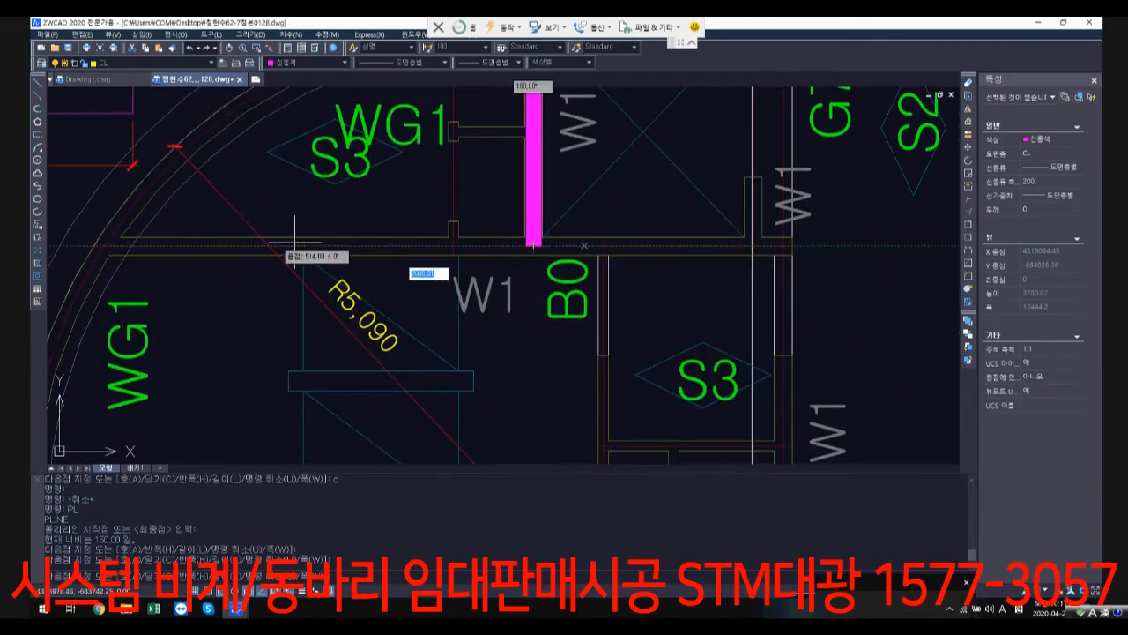
{"action": "left_click", "coordinate": [109, 250]}
Step: Follow the core's curved wall with two straight segments, through the column at the middle W1 wall to the lower stair wall
{"action": "middle_click_drag", "start_coordinate": [109, 251], "coordinate": [351, 74]}
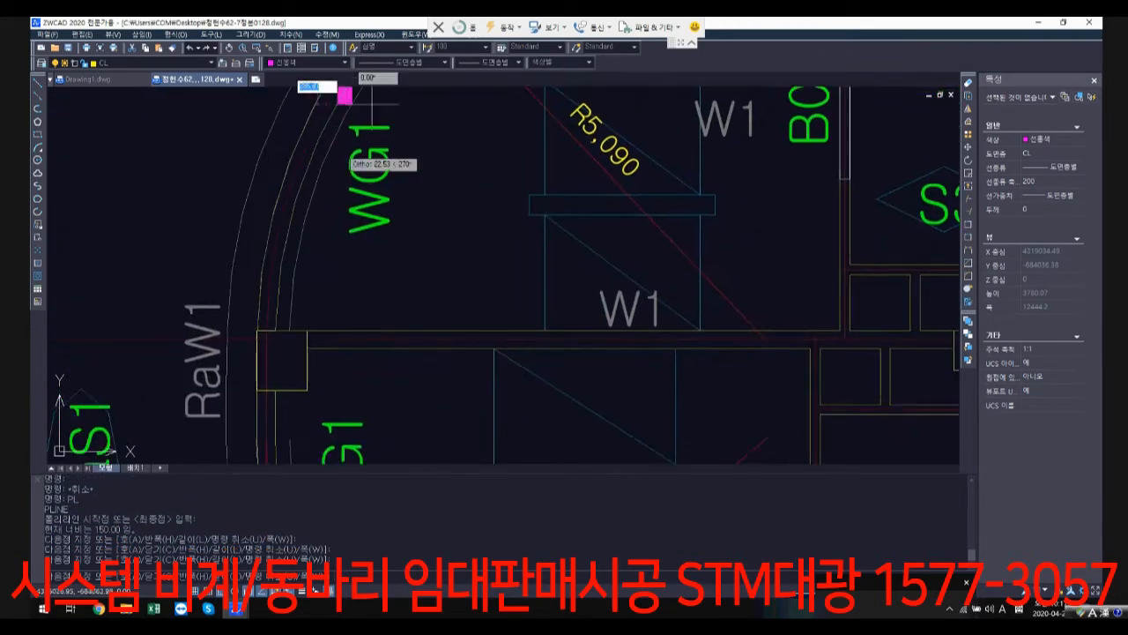
{"action": "left_click", "coordinate": [264, 337]}
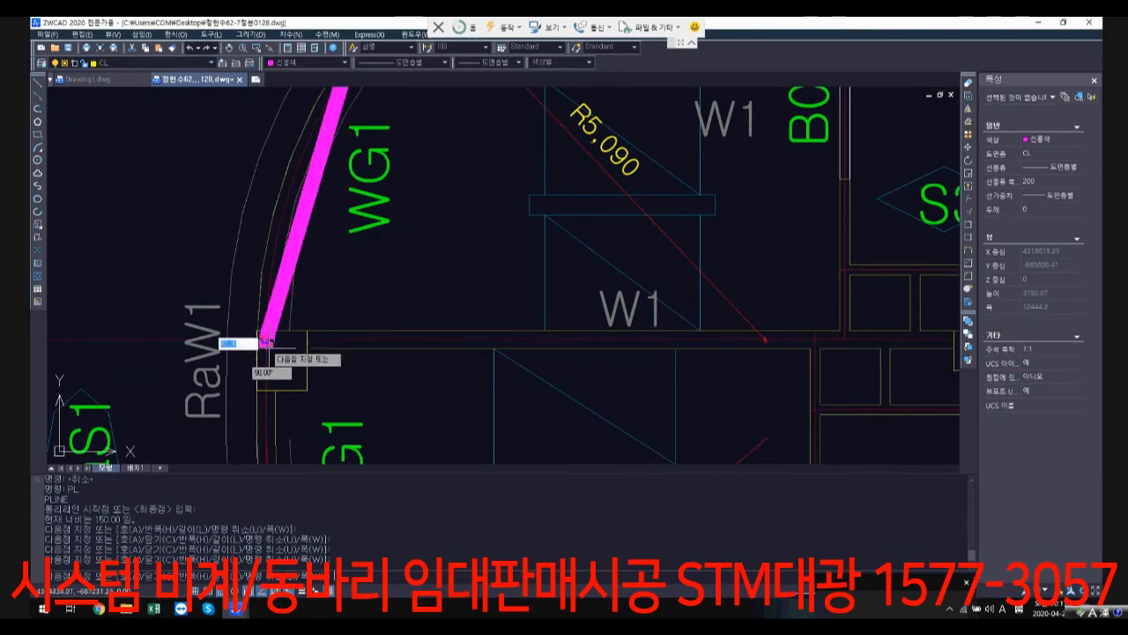
{"action": "middle_click_drag", "start_coordinate": [264, 337], "coordinate": [352, 163]}
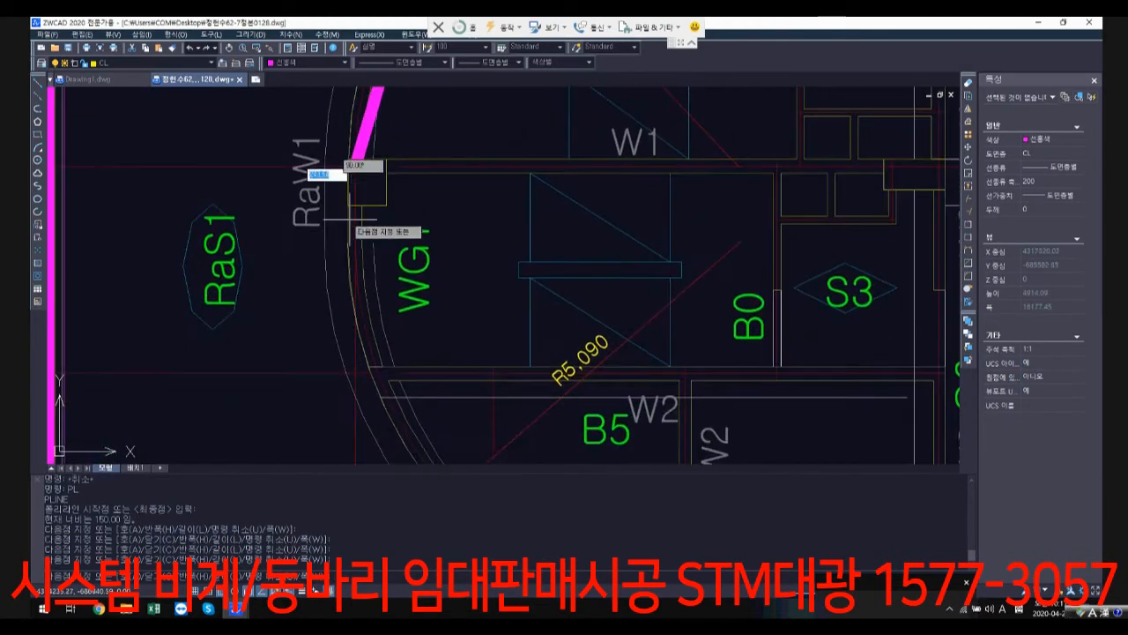
{"action": "left_click", "coordinate": [379, 372]}
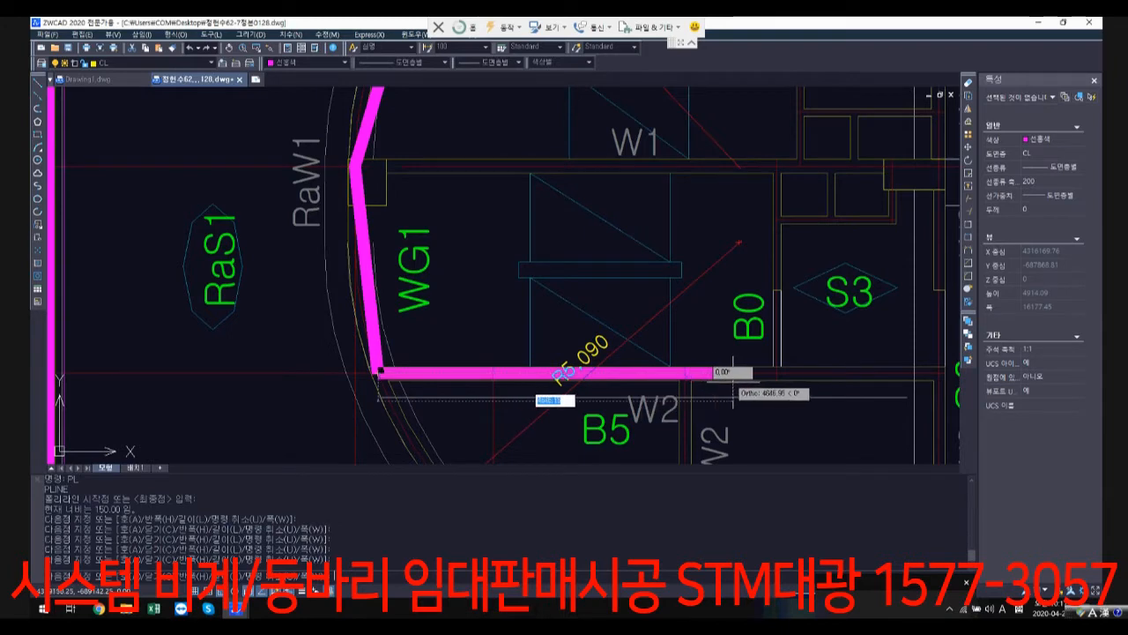
Step: Extend the core outline along the lower stair wall above B5, and up the B0 line to the middle W1 wall
{"action": "middle_click_drag", "start_coordinate": [958, 377], "coordinate": [724, 380]}
{"action": "left_click", "coordinate": [543, 379]}
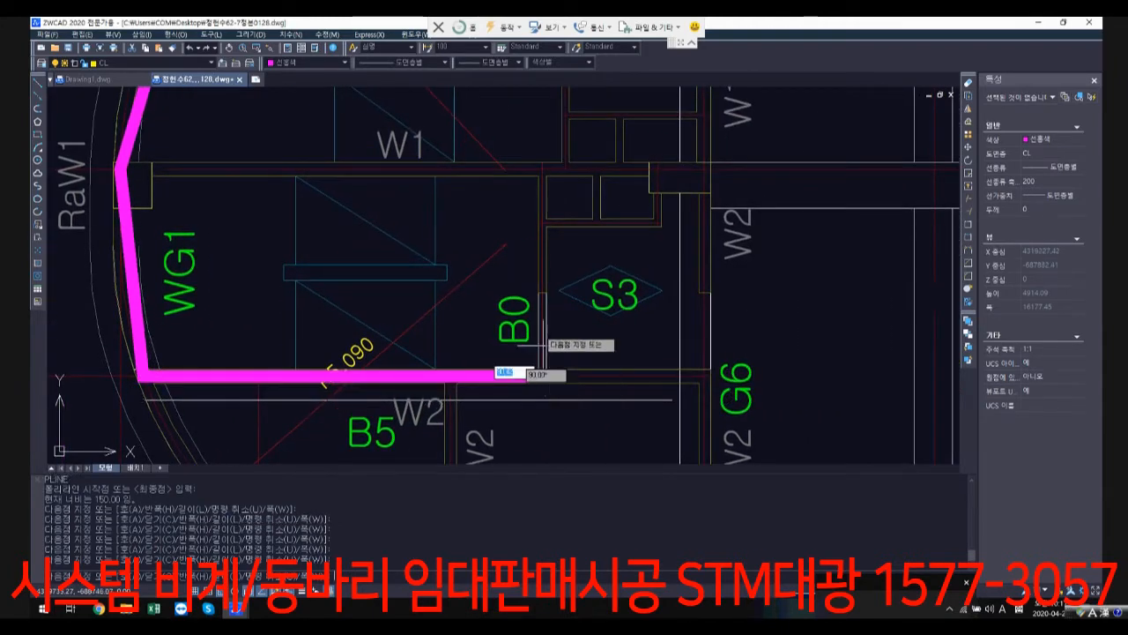
{"action": "scroll", "coordinate": [546, 167], "scroll_direction": "up", "scroll_amount": 1}
{"action": "left_click", "coordinate": [542, 170]}
Step: Extend the core outline along the middle W1 wall centreline from the lower B0 line to the upper stair wall beside S3
{"action": "scroll", "coordinate": [591, 180], "scroll_direction": "down", "scroll_amount": 1}
{"action": "middle_click_drag", "start_coordinate": [591, 180], "coordinate": [574, 236]}
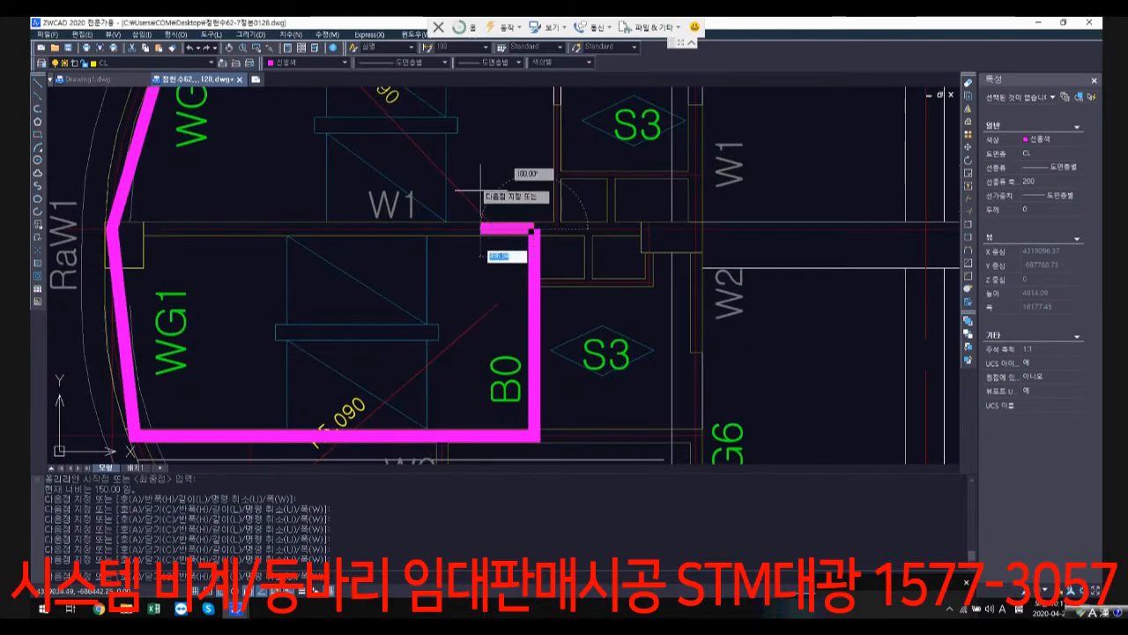
{"action": "scroll", "coordinate": [467, 183], "scroll_direction": "down", "scroll_amount": 2}
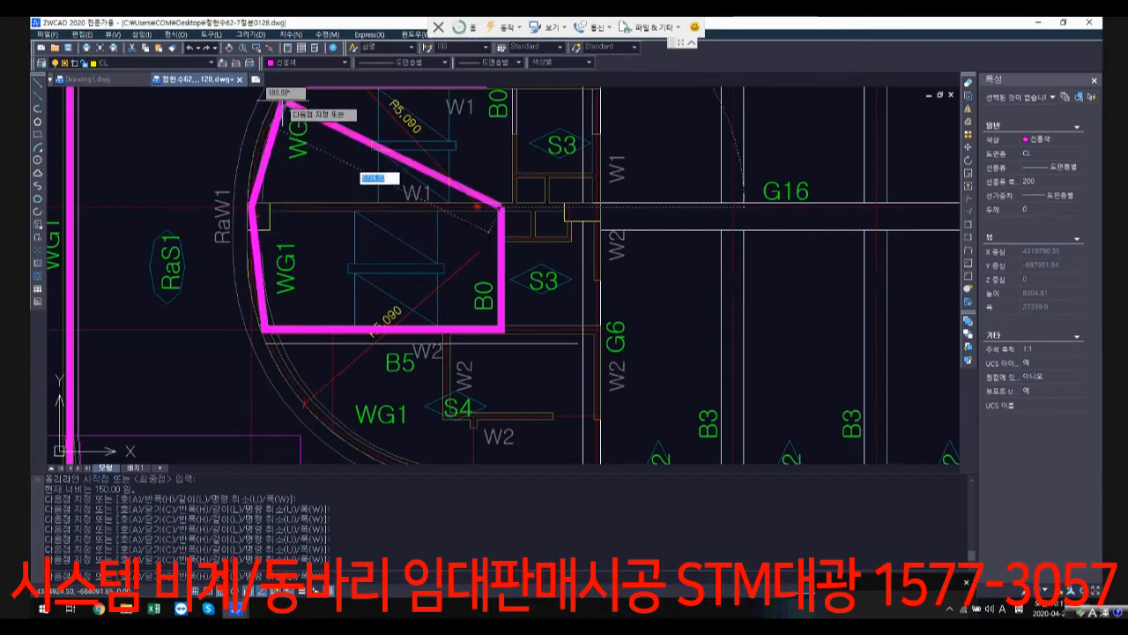
{"action": "scroll", "coordinate": [569, 209], "scroll_direction": "down", "scroll_amount": 1}
{"action": "scroll", "coordinate": [569, 209], "scroll_direction": "down", "scroll_amount": 1}
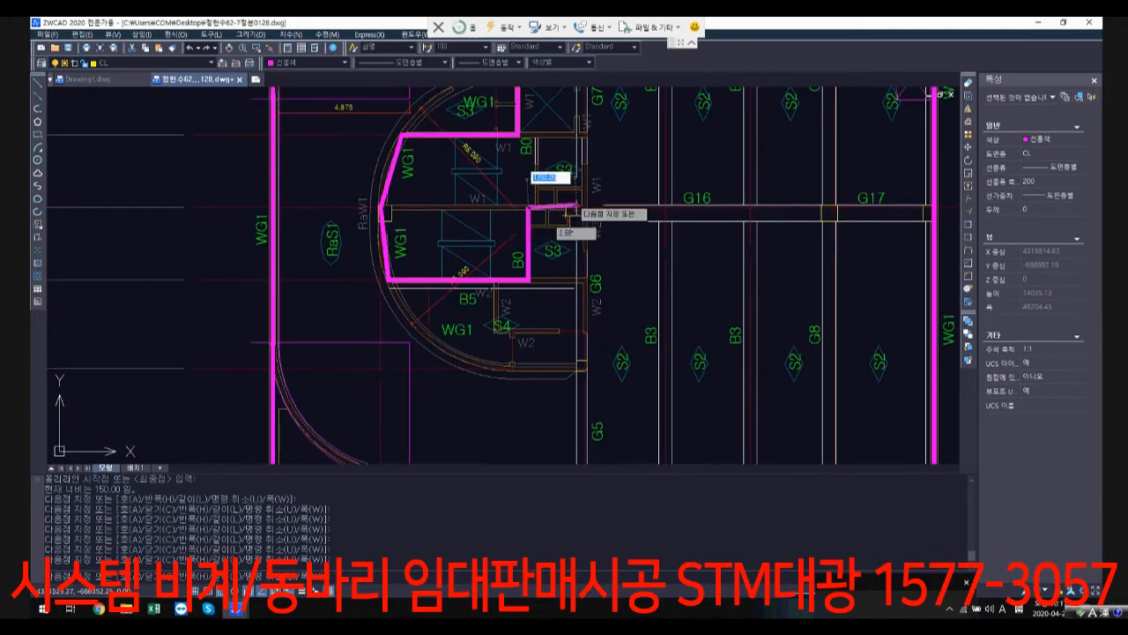
{"action": "middle_click_drag", "start_coordinate": [571, 209], "coordinate": [550, 317]}
{"action": "scroll", "coordinate": [505, 319], "scroll_direction": "up", "scroll_amount": 5}
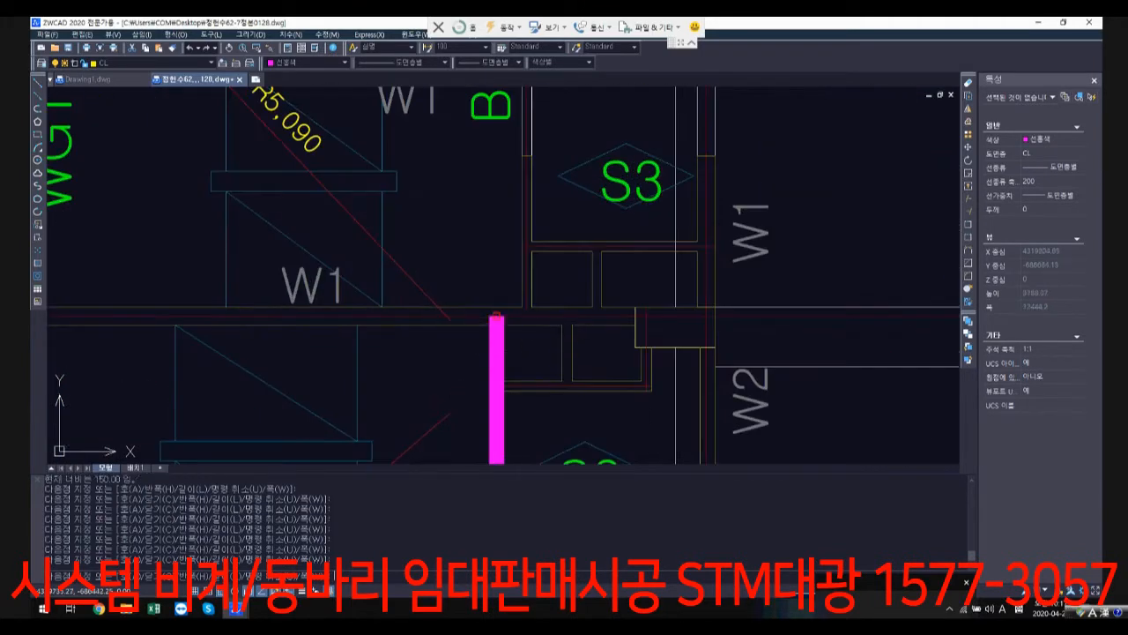
{"action": "left_click", "coordinate": [522, 316]}
Step: Run the core outline up the S3 wall and along the elevator shaft's lower wall to the G7 line, closing the polyline
{"action": "scroll", "coordinate": [527, 328], "scroll_direction": "down", "scroll_amount": 2}
{"action": "scroll", "coordinate": [527, 328], "scroll_direction": "up", "scroll_amount": 2}
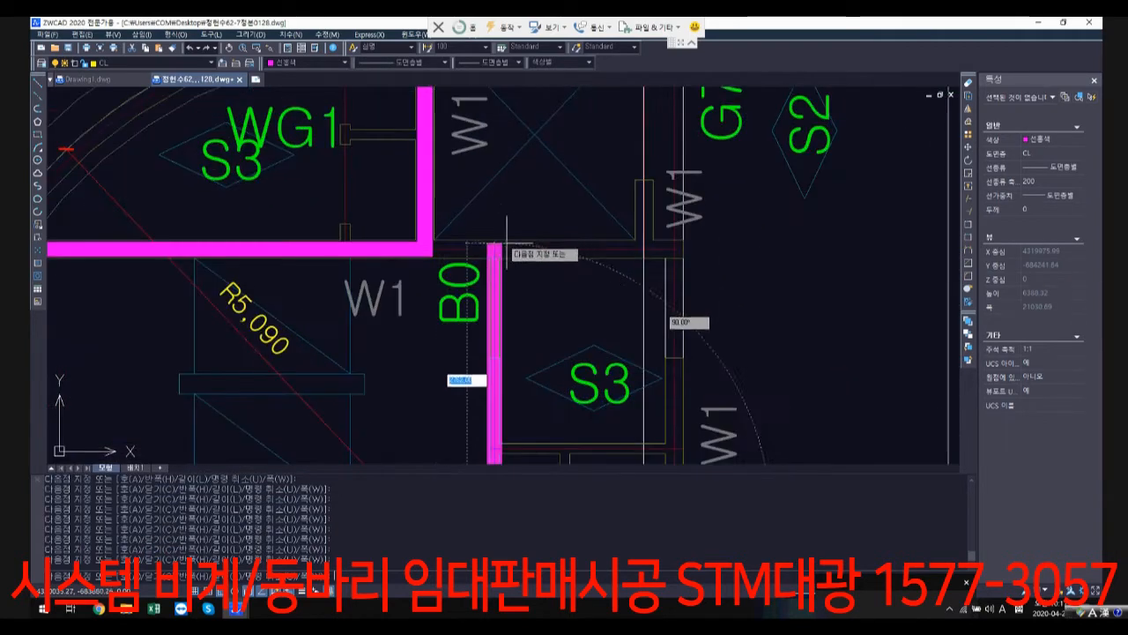
{"action": "left_click", "coordinate": [496, 248]}
{"action": "left_click", "coordinate": [649, 254]}
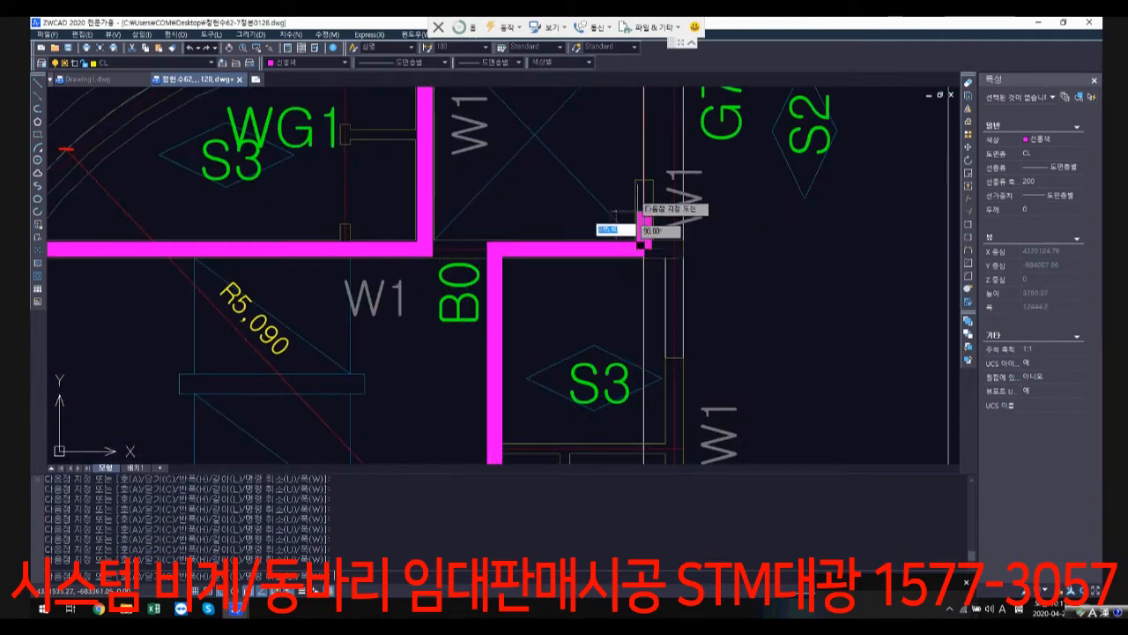
{"action": "scroll", "coordinate": [646, 206], "scroll_direction": "down", "scroll_amount": 1}
{"action": "middle_click_drag", "start_coordinate": [645, 206], "coordinate": [613, 334]}
{"action": "scroll", "coordinate": [608, 209], "scroll_direction": "up", "scroll_amount": 1}
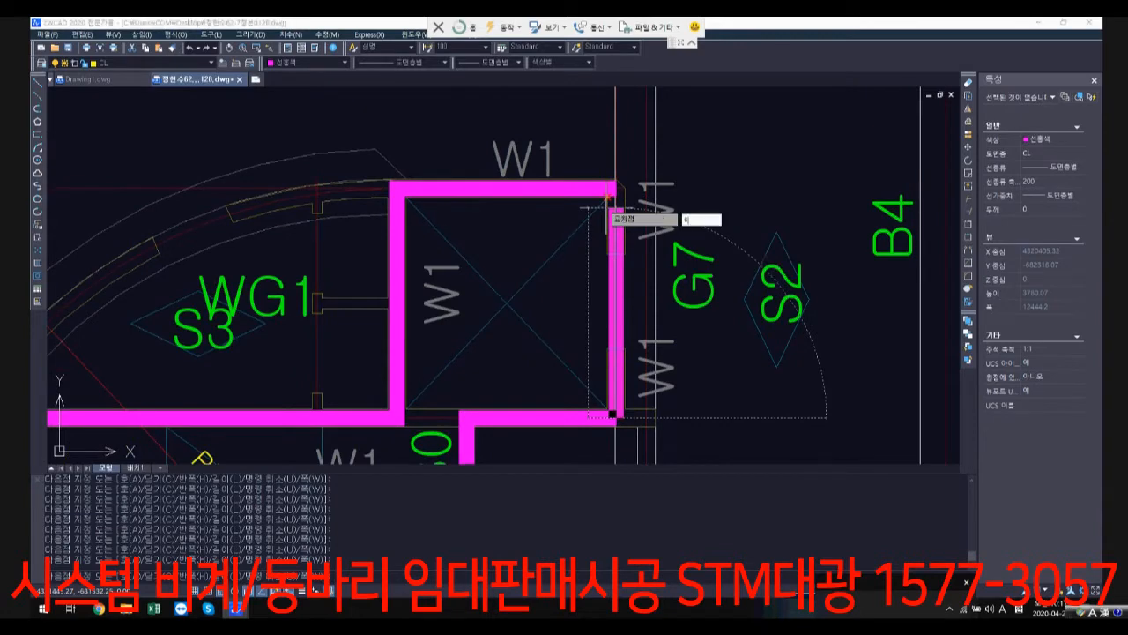
{"action": "left_click", "coordinate": [608, 190]}
{"action": "key", "text": "Return"}
{"action": "scroll", "coordinate": [609, 209], "scroll_direction": "down", "scroll_amount": 2}
{"action": "scroll", "coordinate": [655, 259], "scroll_direction": "down", "scroll_amount": 3}
{"action": "mouse_move", "coordinate": [772, 261]}
{"action": "middle_mouse_down"}
{"action": "mouse_move", "coordinate": [615, 240]}
{"action": "mouse_move", "coordinate": [612, 215]}
{"action": "mouse_move", "coordinate": [604, 243]}
{"action": "middle_mouse_up"}
{"action": "middle_click_drag", "start_coordinate": [735, 346], "coordinate": [734, 379]}
{"action": "scroll", "coordinate": [514, 296], "scroll_direction": "down", "scroll_amount": 1}
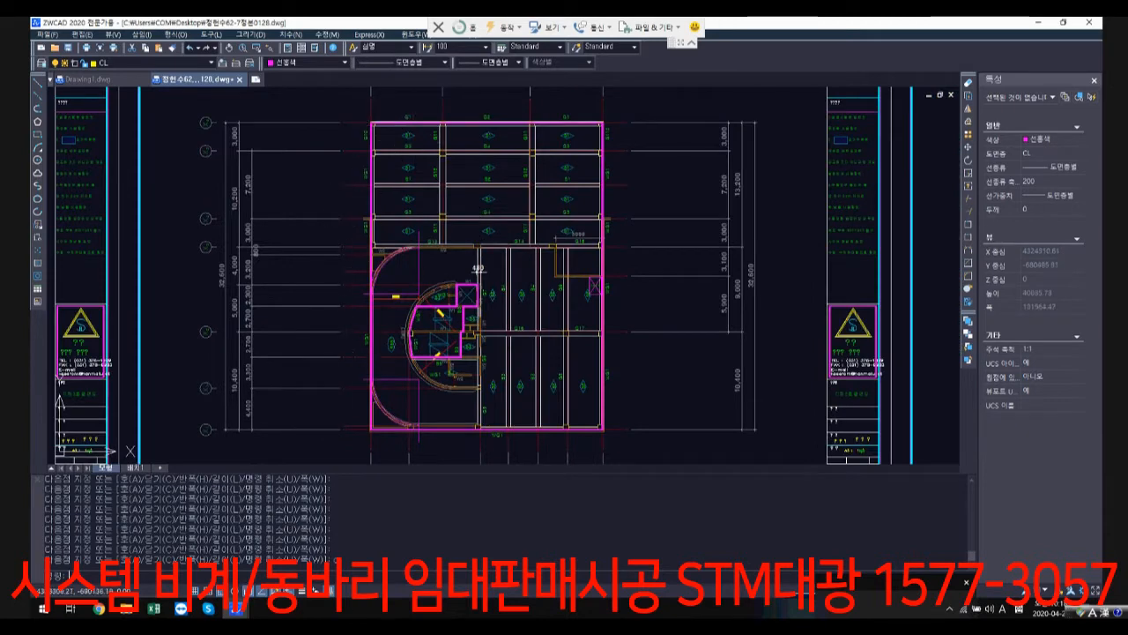
{"action": "left_click", "coordinate": [461, 350]}
{"action": "left_click", "coordinate": [604, 420]}
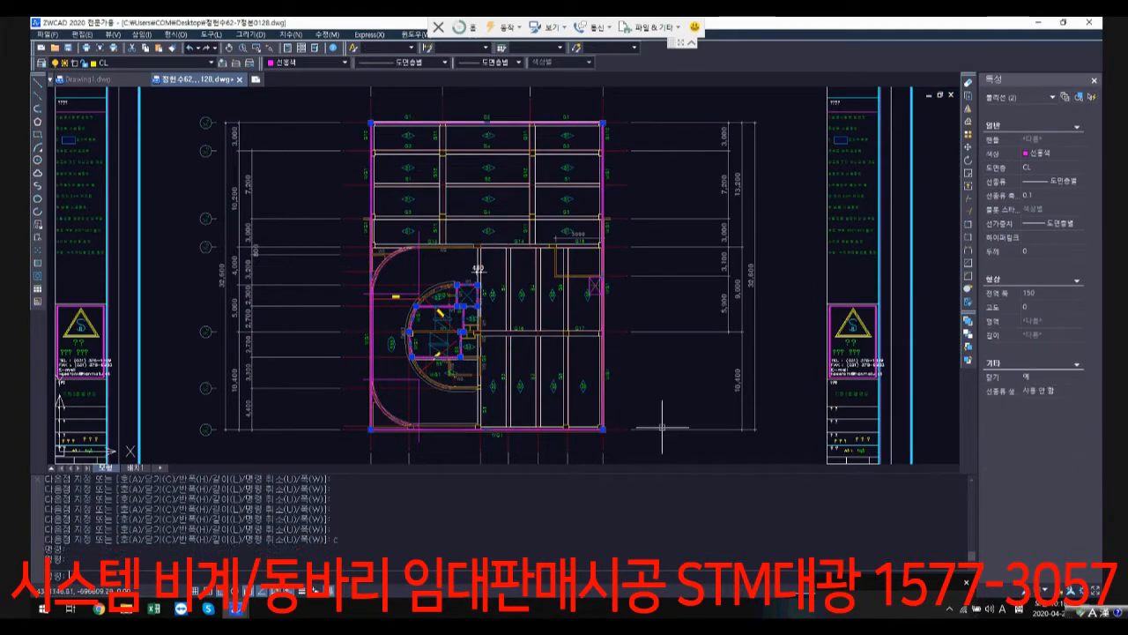
{"action": "type", "text": "c"}
{"action": "key", "text": "Return"}
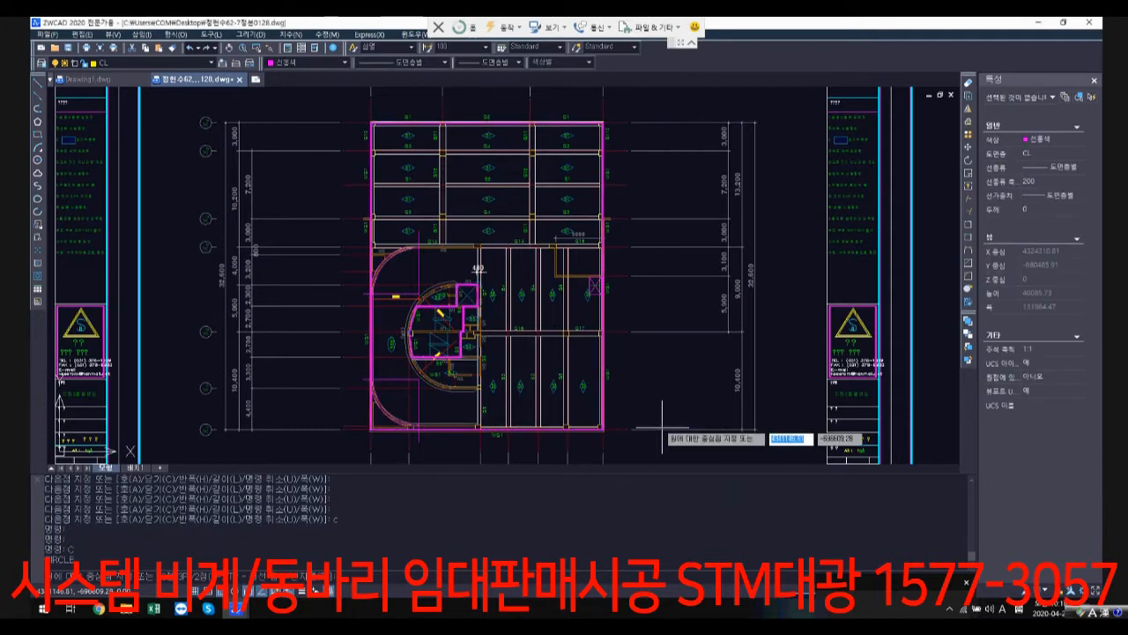
{"action": "key", "text": "Escape"}
{"action": "key", "text": "Escape"}
{"action": "type", "text": "cxo"}
{"action": "key", "text": "Return"}
{"action": "type", "text": "p"}
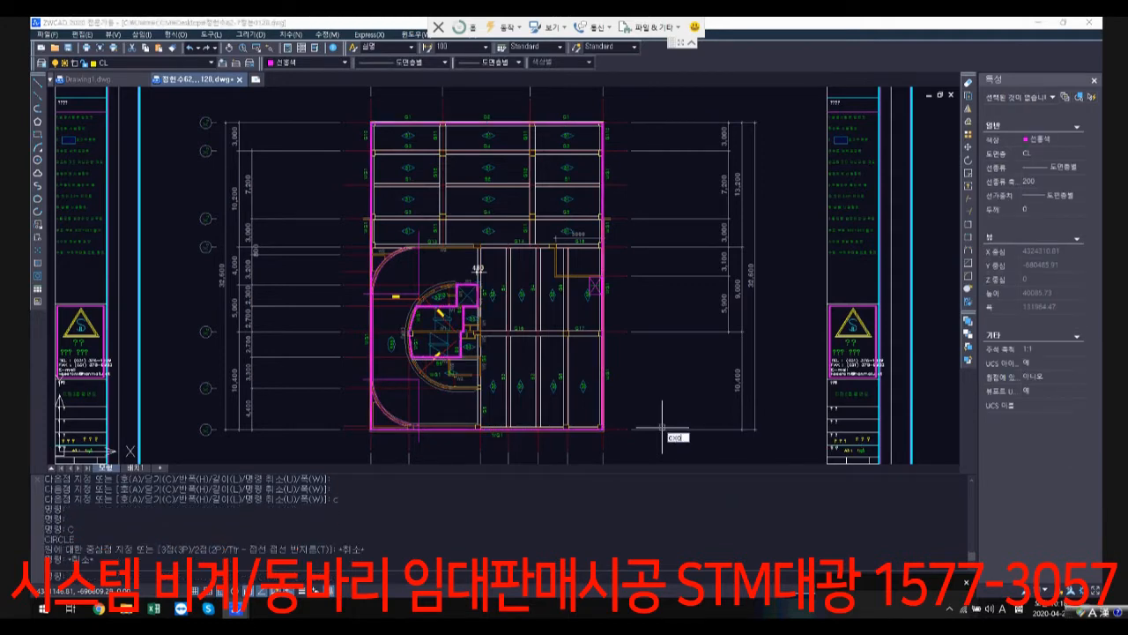
{"action": "key", "text": "Return"}
{"action": "right_click", "coordinate": [562, 362]}
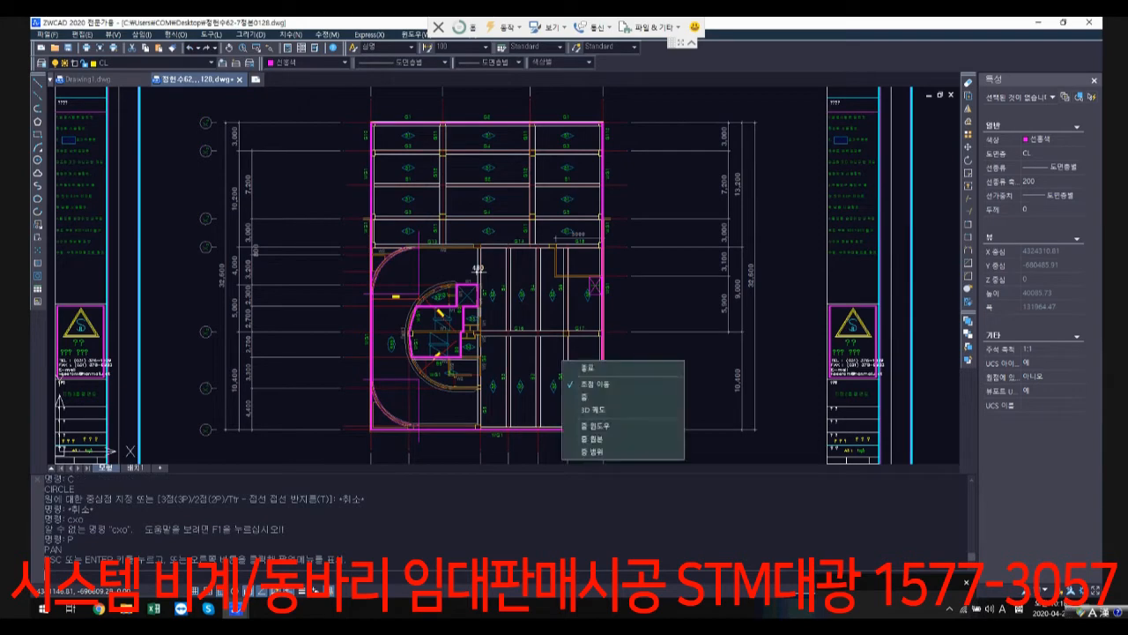
{"action": "key", "text": "Escape"}
{"action": "key", "text": "Escape"}
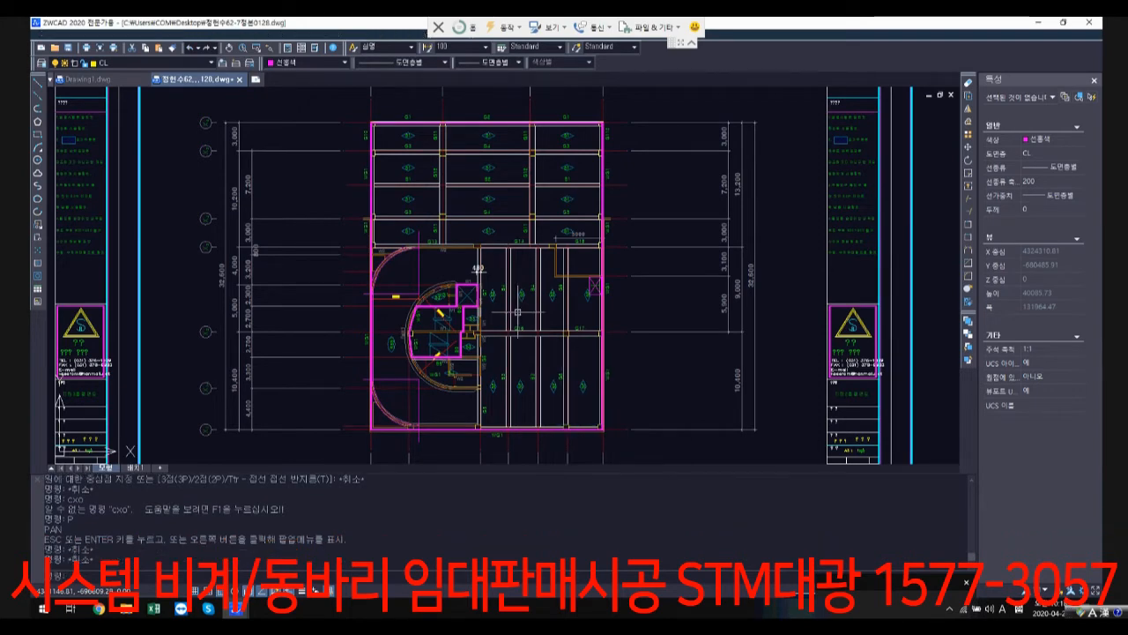
Step: Copy the core outline and the building perimeter polyline straight down into the empty area below the structural sheets
{"action": "type", "text": "co"}
{"action": "key", "text": "Return"}
{"action": "scroll", "coordinate": [460, 310], "scroll_direction": "up", "scroll_amount": 3}
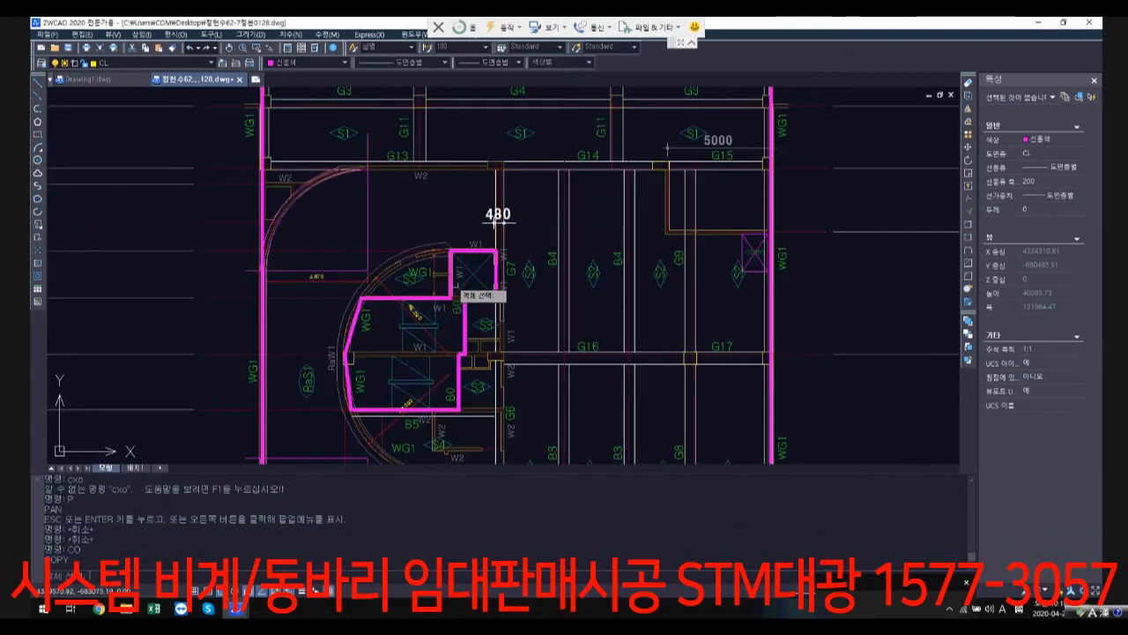
{"action": "scroll", "coordinate": [453, 283], "scroll_direction": "up", "scroll_amount": 4}
{"action": "left_click", "coordinate": [448, 285]}
{"action": "scroll", "coordinate": [298, 264], "scroll_direction": "down", "scroll_amount": 2}
{"action": "middle_click_drag", "start_coordinate": [112, 293], "coordinate": [315, 291]}
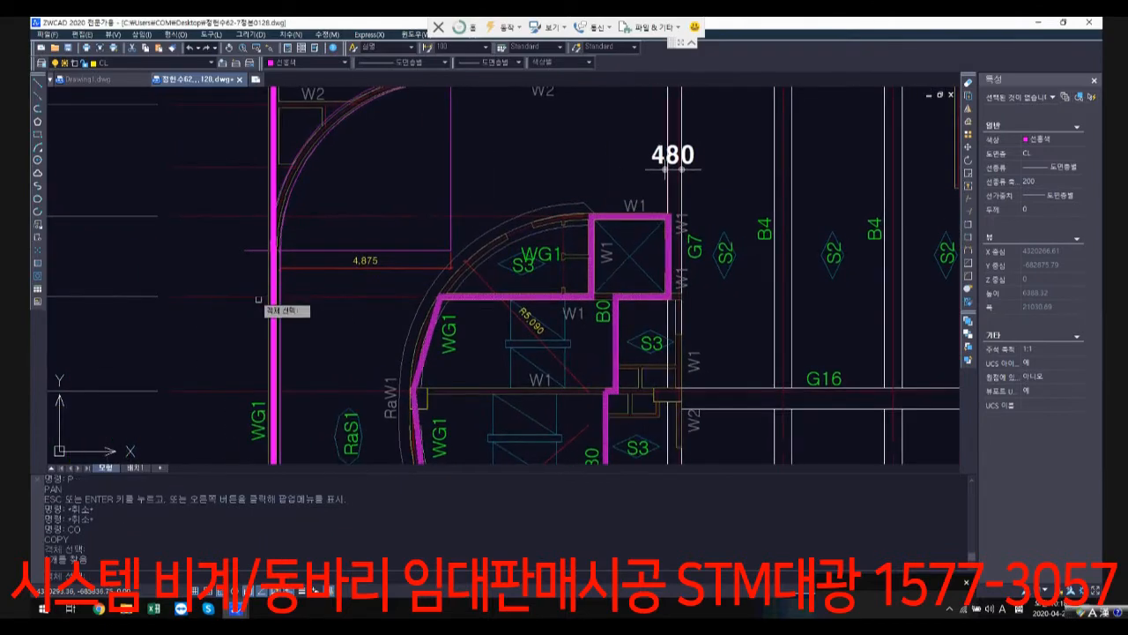
{"action": "scroll", "coordinate": [258, 301], "scroll_direction": "up", "scroll_amount": 3}
{"action": "left_click", "coordinate": [293, 314]}
{"action": "scroll", "coordinate": [487, 301], "scroll_direction": "down", "scroll_amount": 10}
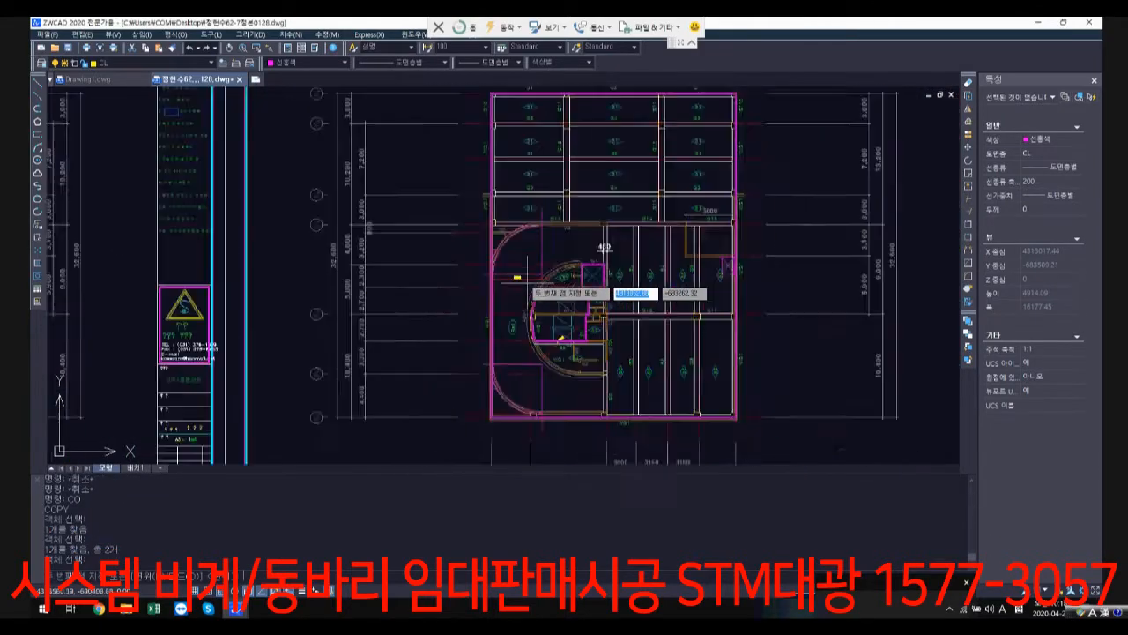
{"action": "scroll", "coordinate": [551, 419], "scroll_direction": "down", "scroll_amount": 1}
{"action": "middle_click_drag", "start_coordinate": [552, 420], "coordinate": [575, 195]}
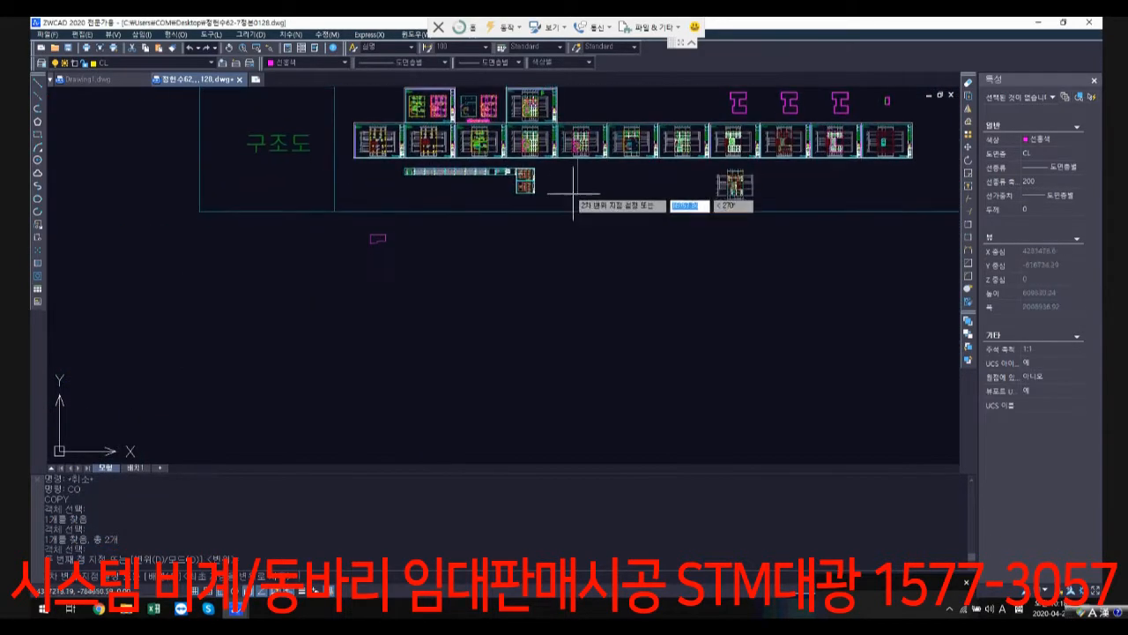
{"action": "scroll", "coordinate": [573, 239], "scroll_direction": "up", "scroll_amount": 2}
{"action": "left_click", "coordinate": [600, 253]}
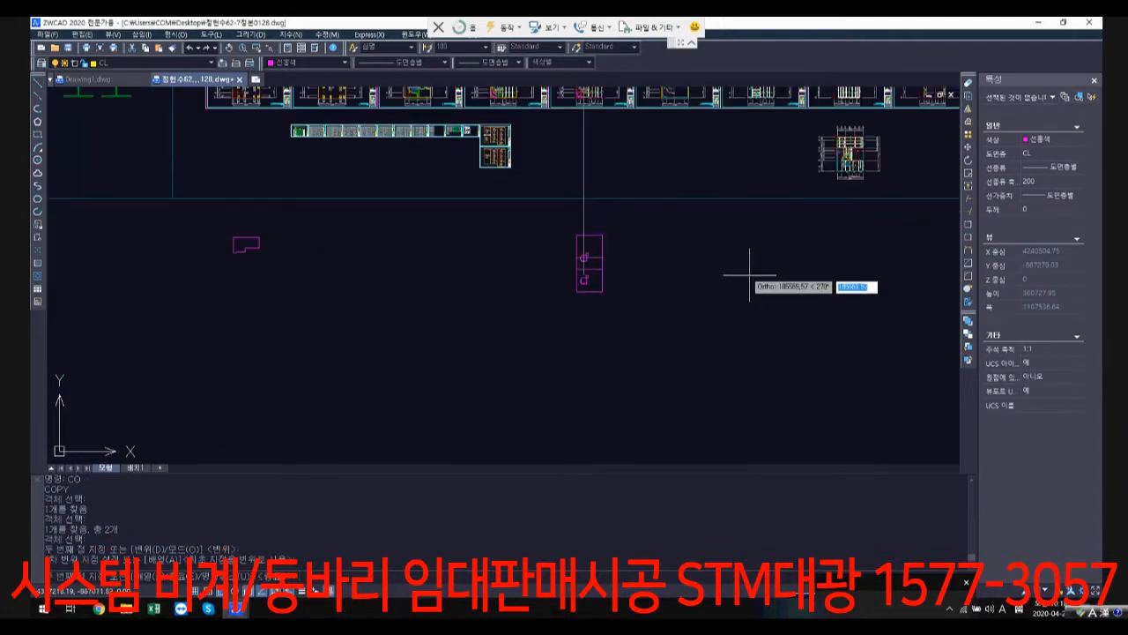
{"action": "key", "text": "Escape"}
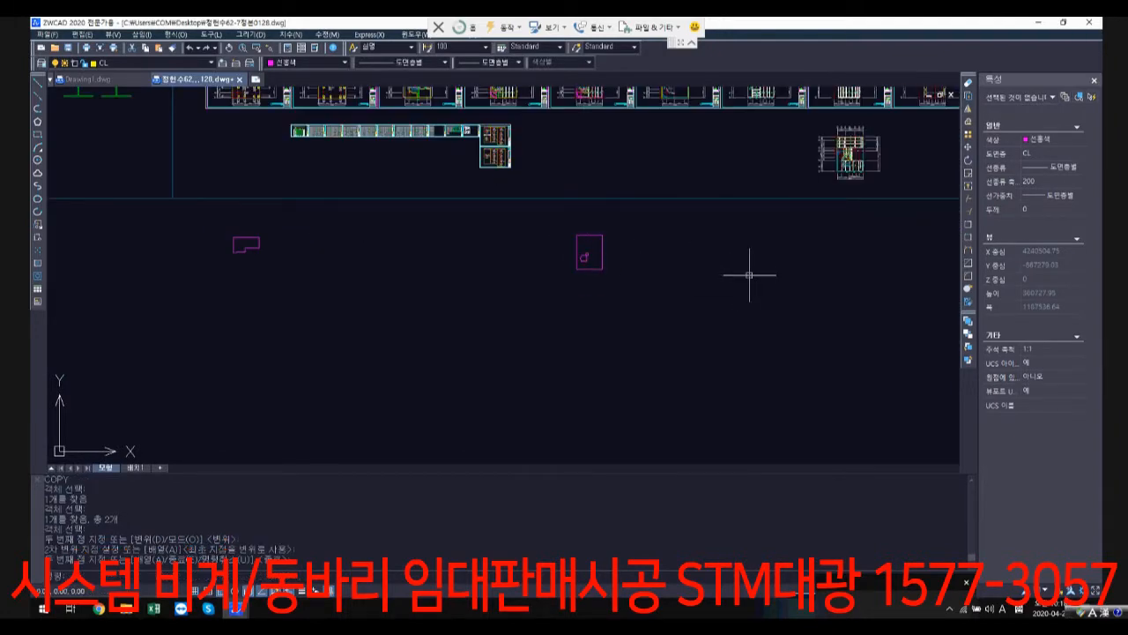
Step: Examine the 지하1층 structural plan and compare it with the neighbouring floor structural sheets
{"action": "scroll", "coordinate": [705, 242], "scroll_direction": "down", "scroll_amount": 1}
{"action": "middle_click_drag", "start_coordinate": [705, 241], "coordinate": [593, 338]}
{"action": "scroll", "coordinate": [592, 339], "scroll_direction": "down", "scroll_amount": 1}
{"action": "scroll", "coordinate": [571, 229], "scroll_direction": "up", "scroll_amount": 7}
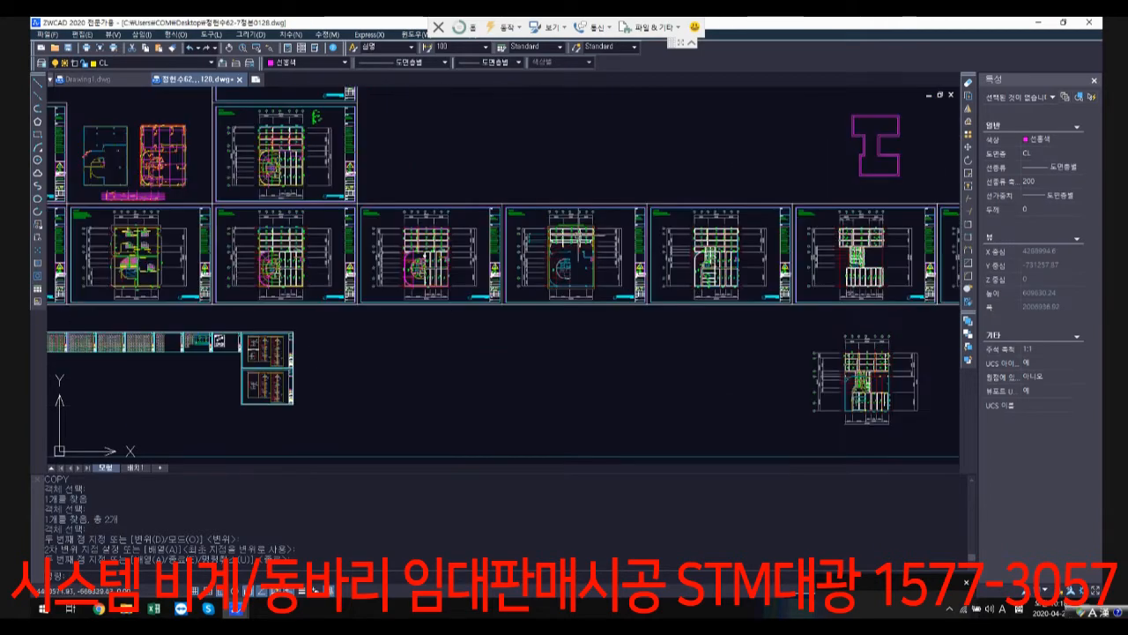
{"action": "scroll", "coordinate": [611, 264], "scroll_direction": "up", "scroll_amount": 2}
{"action": "middle_click_drag", "start_coordinate": [610, 262], "coordinate": [434, 263]}
{"action": "scroll", "coordinate": [432, 261], "scroll_direction": "up", "scroll_amount": 1}
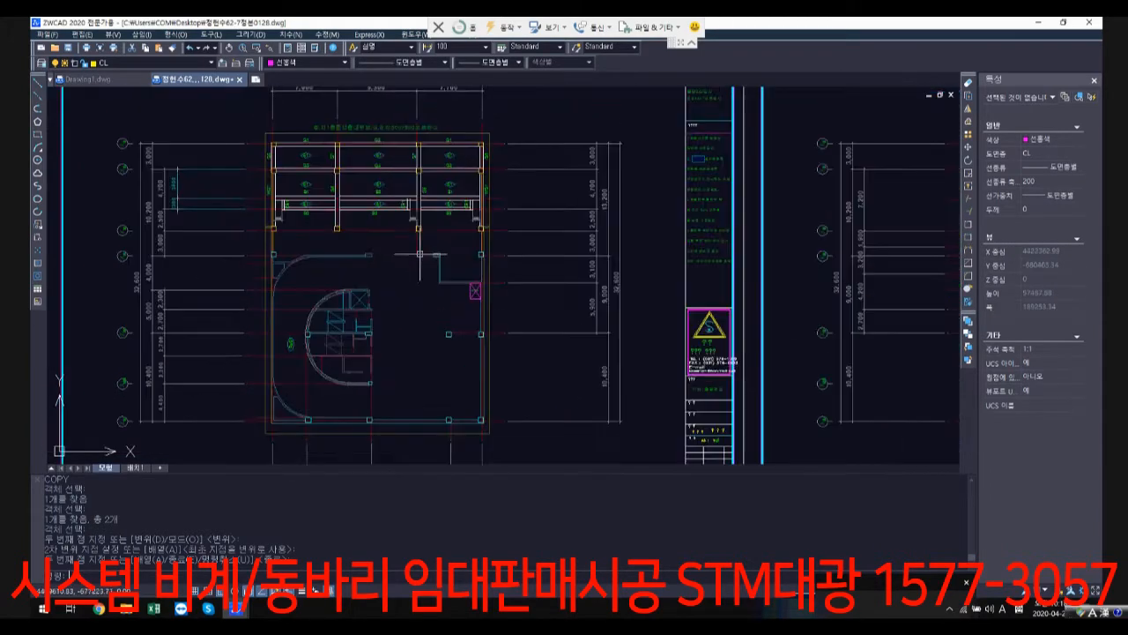
{"action": "scroll", "coordinate": [547, 287], "scroll_direction": "down", "scroll_amount": 1}
{"action": "middle_click_drag", "start_coordinate": [642, 280], "coordinate": [387, 276]}
{"action": "scroll", "coordinate": [393, 265], "scroll_direction": "down", "scroll_amount": 2}
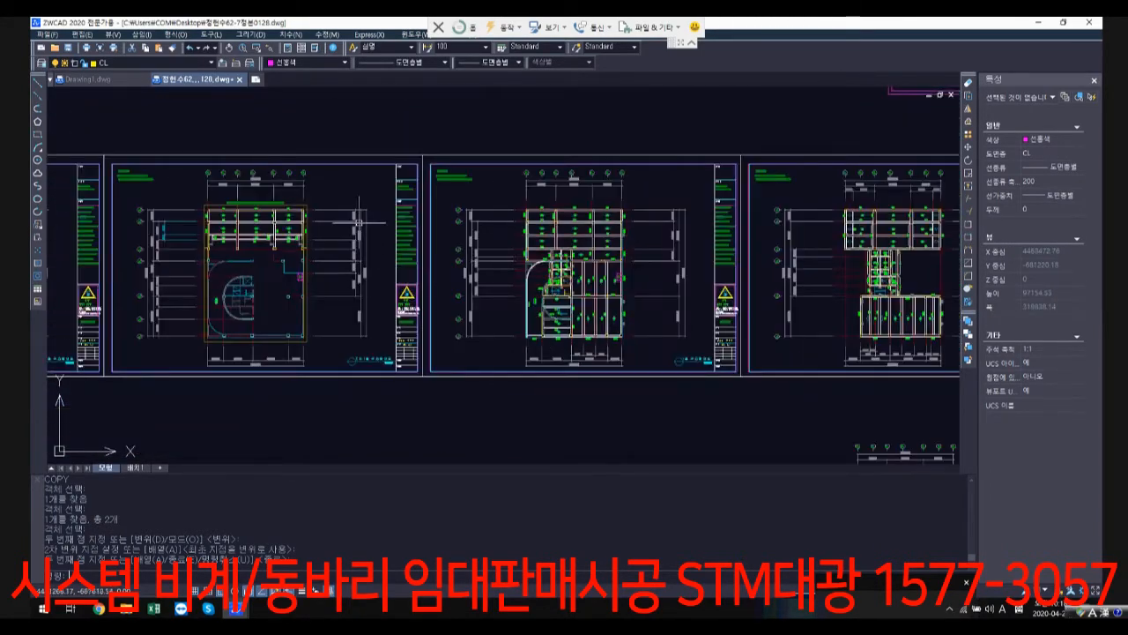
{"action": "scroll", "coordinate": [244, 279], "scroll_direction": "up", "scroll_amount": 1}
{"action": "scroll", "coordinate": [243, 280], "scroll_direction": "up", "scroll_amount": 1}
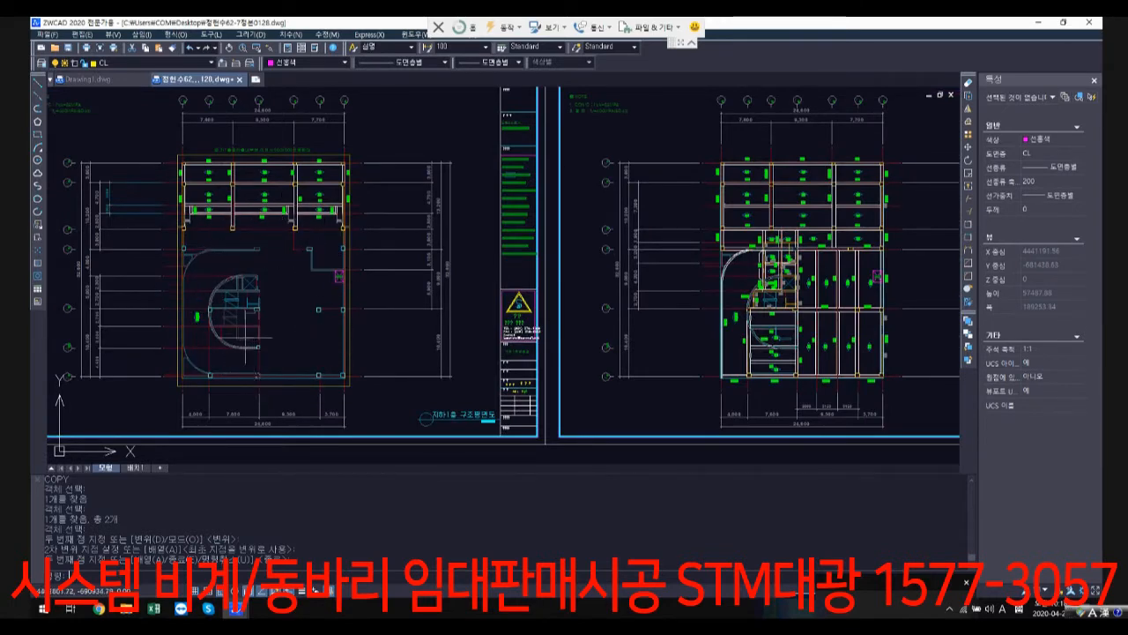
{"action": "scroll", "coordinate": [312, 276], "scroll_direction": "down", "scroll_amount": 5}
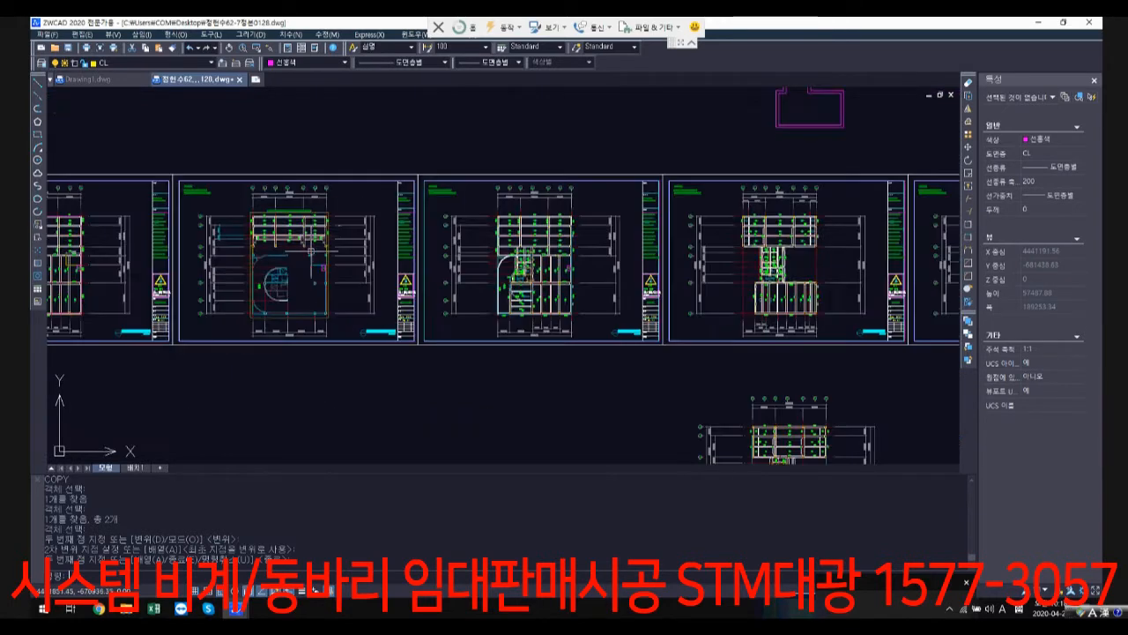
Step: Start a polyline on the architectural plan with units 107 to 111, at the wall centreline intersection in unit 111's lower outer corner column
{"action": "scroll", "coordinate": [345, 202], "scroll_direction": "up", "scroll_amount": 4}
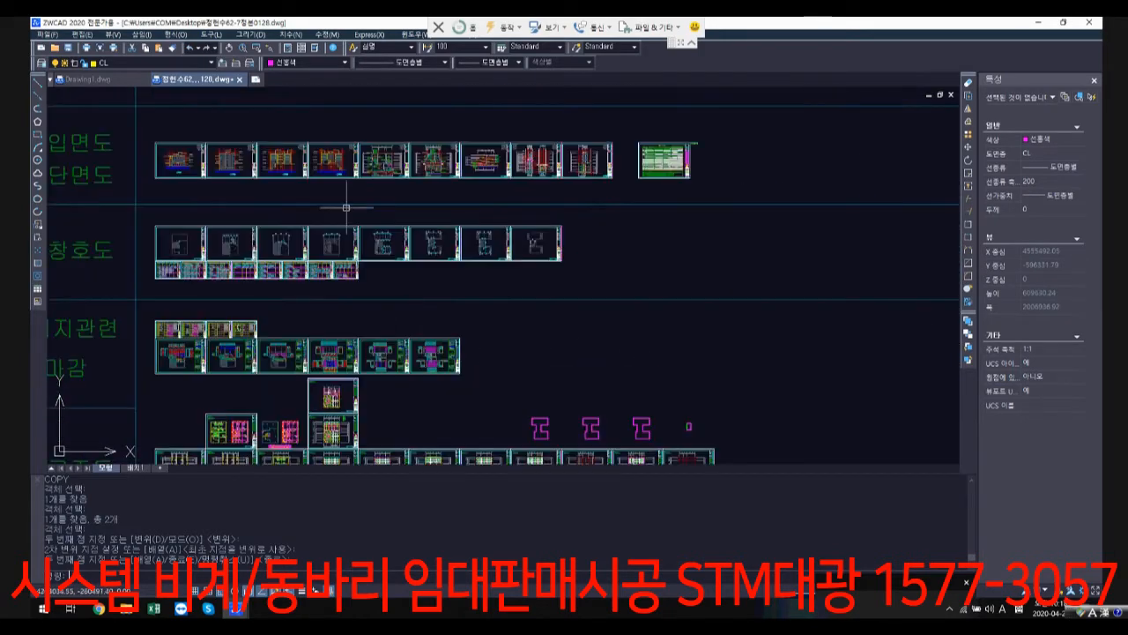
{"action": "scroll", "coordinate": [620, 199], "scroll_direction": "down", "scroll_amount": 2}
{"action": "middle_click_drag", "start_coordinate": [544, 163], "coordinate": [531, 382]}
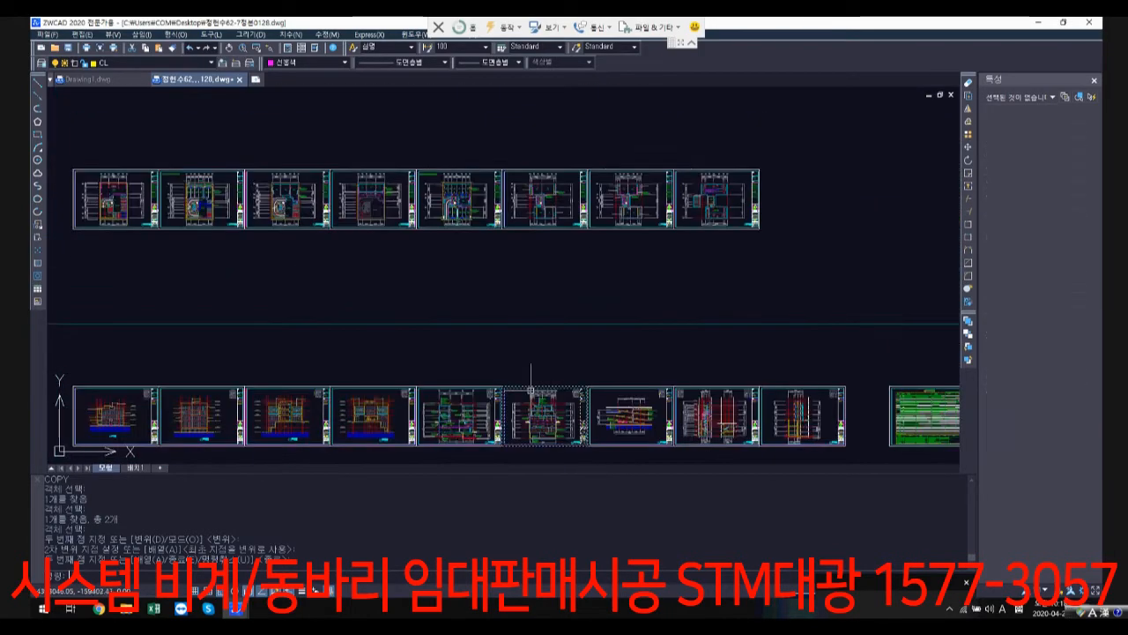
{"action": "scroll", "coordinate": [451, 205], "scroll_direction": "up", "scroll_amount": 6}
{"action": "scroll", "coordinate": [444, 191], "scroll_direction": "up", "scroll_amount": 5}
{"action": "middle_click_drag", "start_coordinate": [453, 181], "coordinate": [366, 345]}
{"action": "type", "text": "l"}
{"action": "key", "text": "Return"}
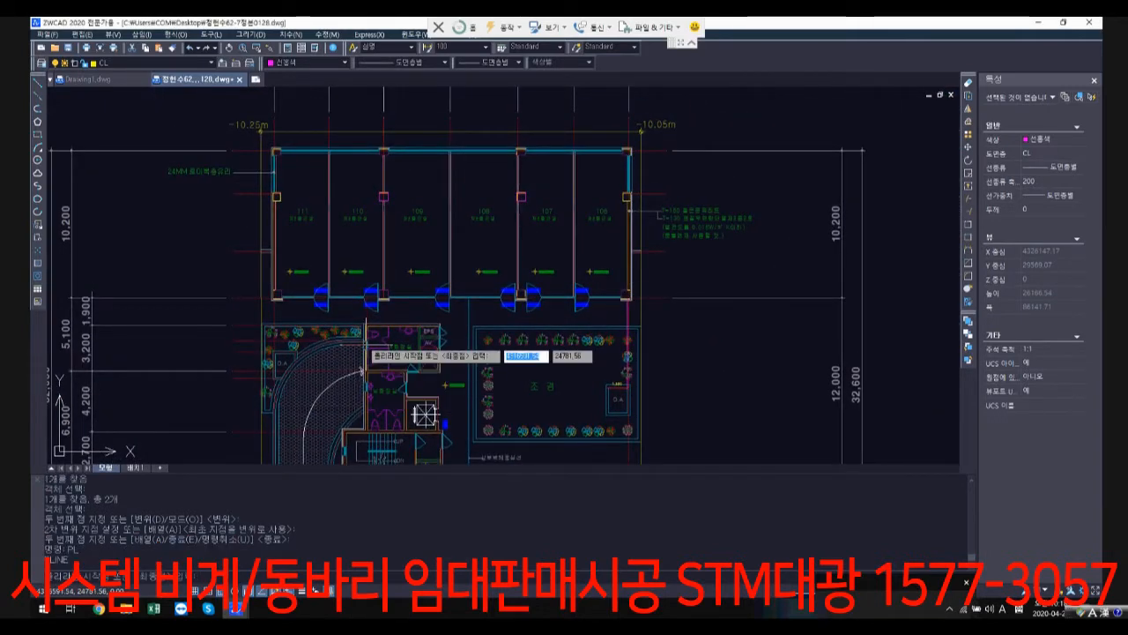
{"action": "scroll", "coordinate": [361, 304], "scroll_direction": "up", "scroll_amount": 5}
{"action": "scroll", "coordinate": [106, 308], "scroll_direction": "up", "scroll_amount": 3}
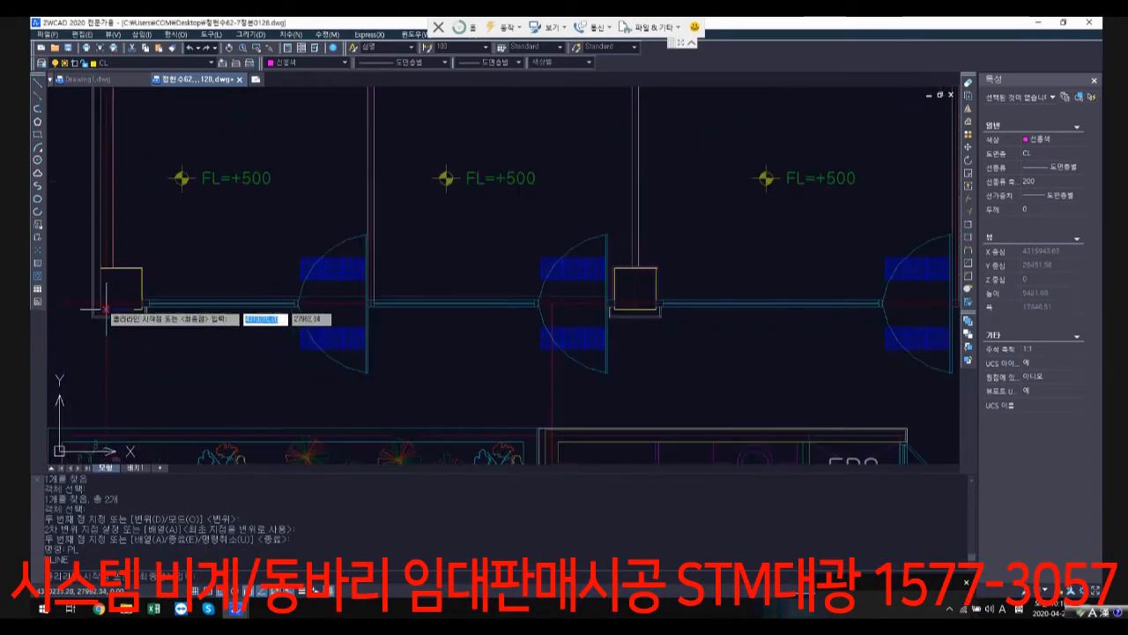
{"action": "left_click", "coordinate": [106, 304]}
Step: Run the outline down to the planter's upper edge and along the 여화장실 upper wall to the outer corner beside EPS
{"action": "scroll", "coordinate": [327, 313], "scroll_direction": "down", "scroll_amount": 4}
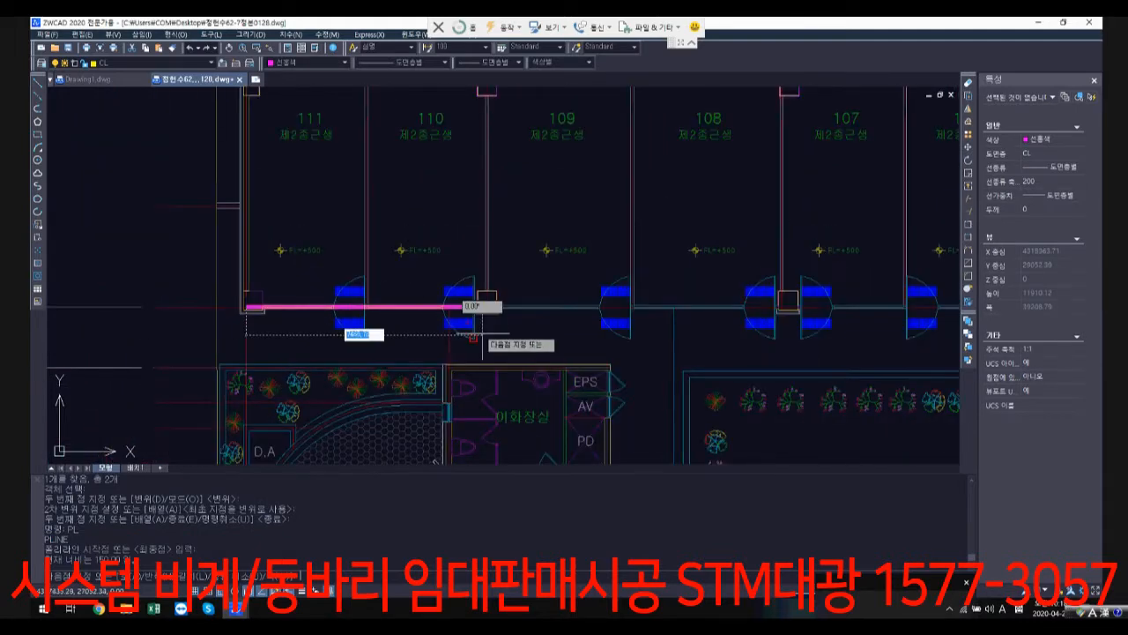
{"action": "middle_click_drag", "start_coordinate": [480, 332], "coordinate": [453, 250]}
{"action": "scroll", "coordinate": [220, 286], "scroll_direction": "up", "scroll_amount": 4}
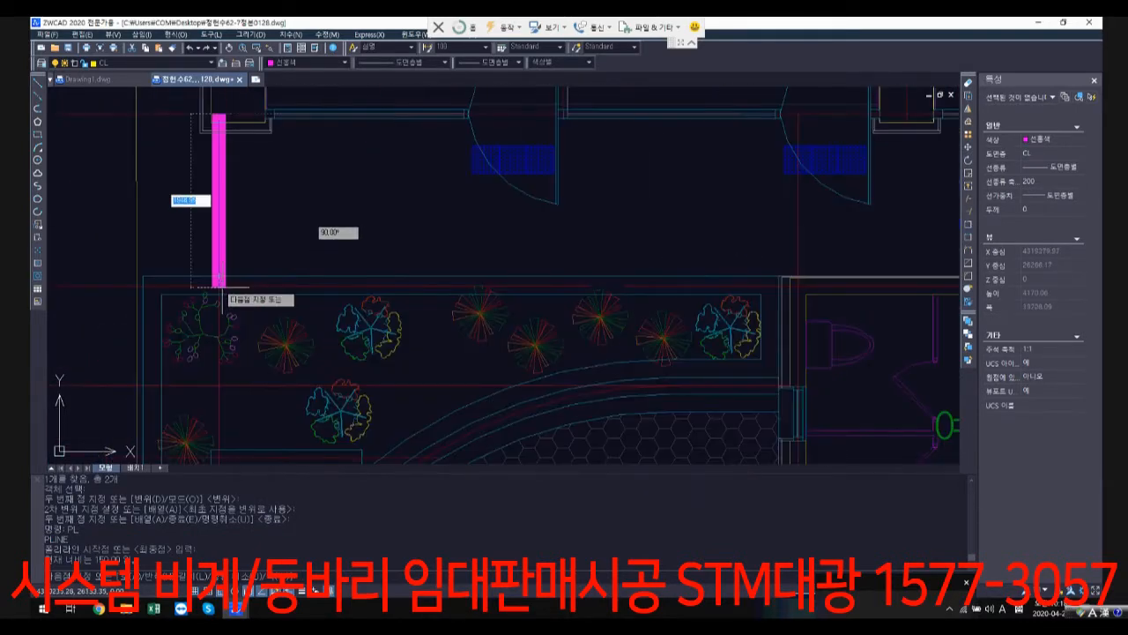
{"action": "left_click", "coordinate": [219, 282]}
{"action": "scroll", "coordinate": [781, 282], "scroll_direction": "down", "scroll_amount": 1}
{"action": "middle_click_drag", "start_coordinate": [780, 282], "coordinate": [365, 212]}
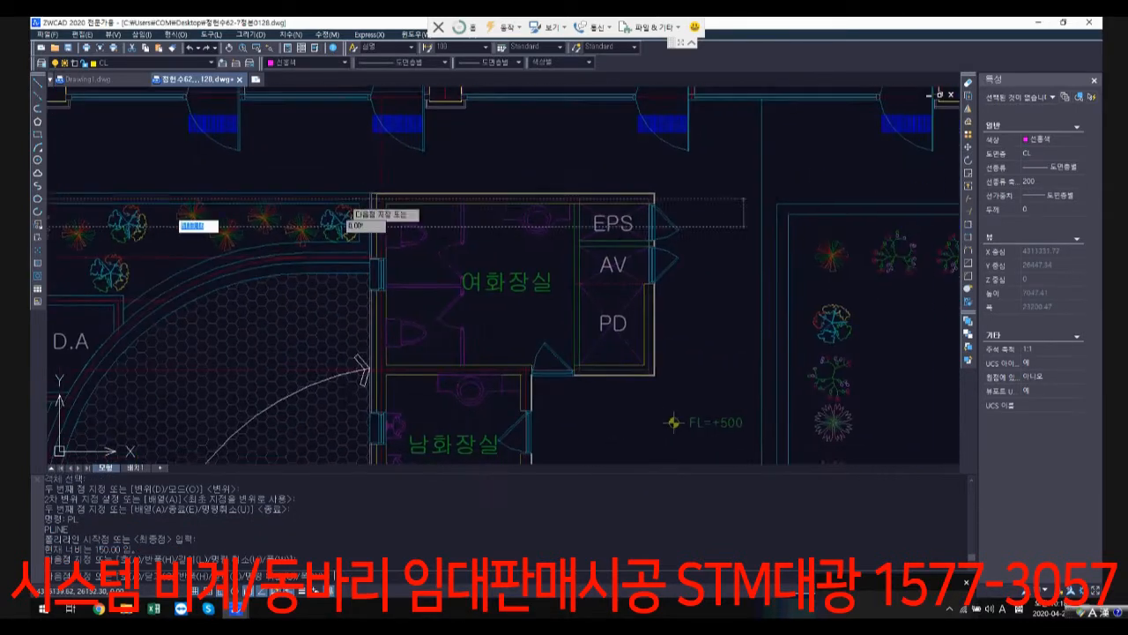
{"action": "scroll", "coordinate": [398, 204], "scroll_direction": "up", "scroll_amount": 2}
{"action": "left_click", "coordinate": [367, 191]}
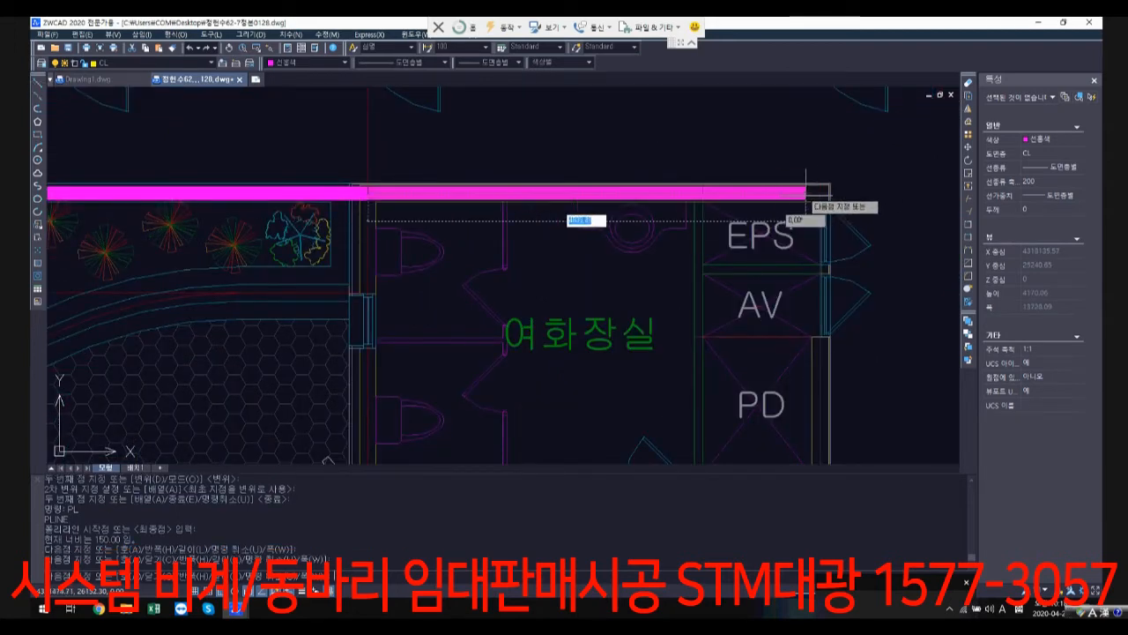
{"action": "left_click", "coordinate": [823, 191]}
Step: Run the outline down past EPS, AV and PD, along PD's lower wall line, and down 남화장실's wall to the elevator shaft's upper wall
{"action": "scroll", "coordinate": [798, 317], "scroll_direction": "down", "scroll_amount": 2}
{"action": "middle_click_drag", "start_coordinate": [793, 322], "coordinate": [594, 194]}
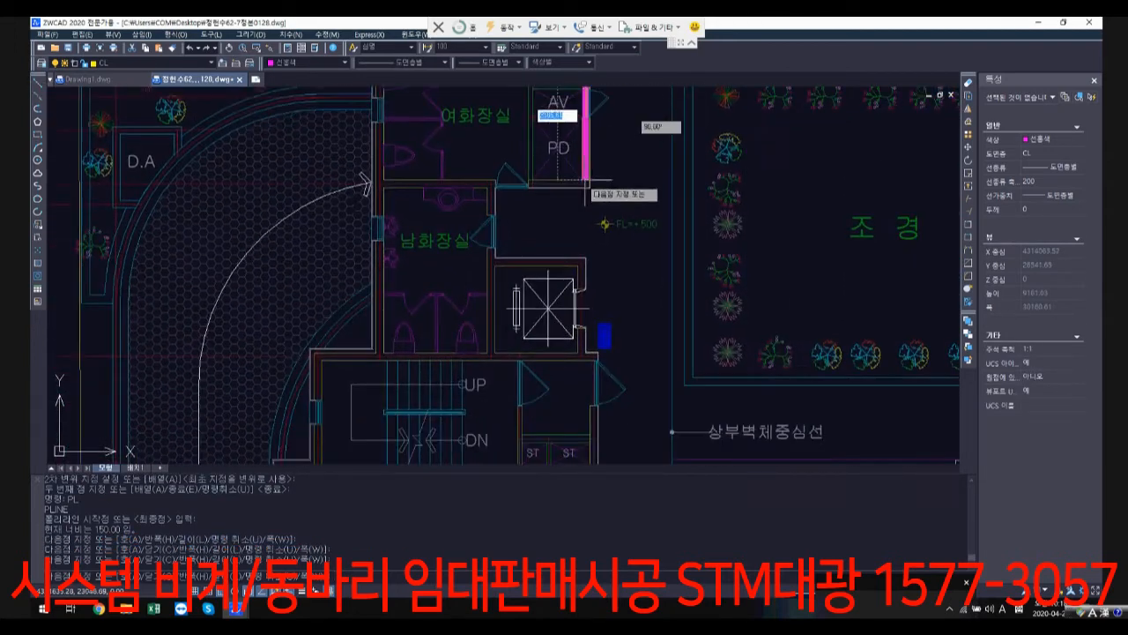
{"action": "scroll", "coordinate": [589, 190], "scroll_direction": "up", "scroll_amount": 2}
{"action": "left_click", "coordinate": [579, 172]}
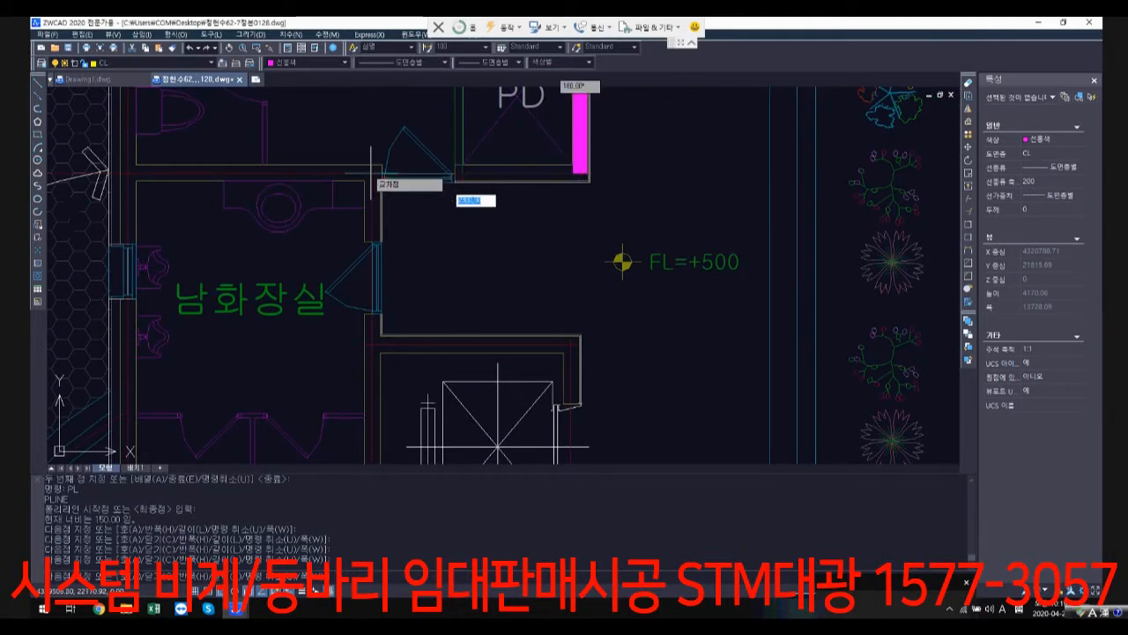
{"action": "scroll", "coordinate": [372, 172], "scroll_direction": "down", "scroll_amount": 1}
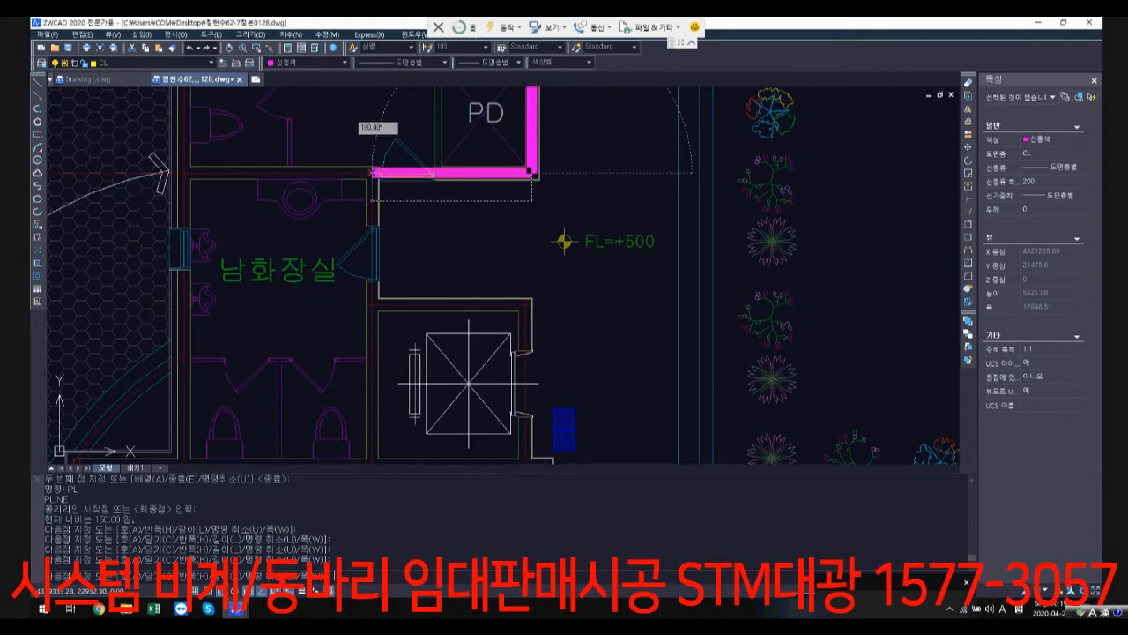
{"action": "left_click", "coordinate": [372, 173]}
{"action": "scroll", "coordinate": [380, 295], "scroll_direction": "up", "scroll_amount": 2}
{"action": "left_click", "coordinate": [365, 312]}
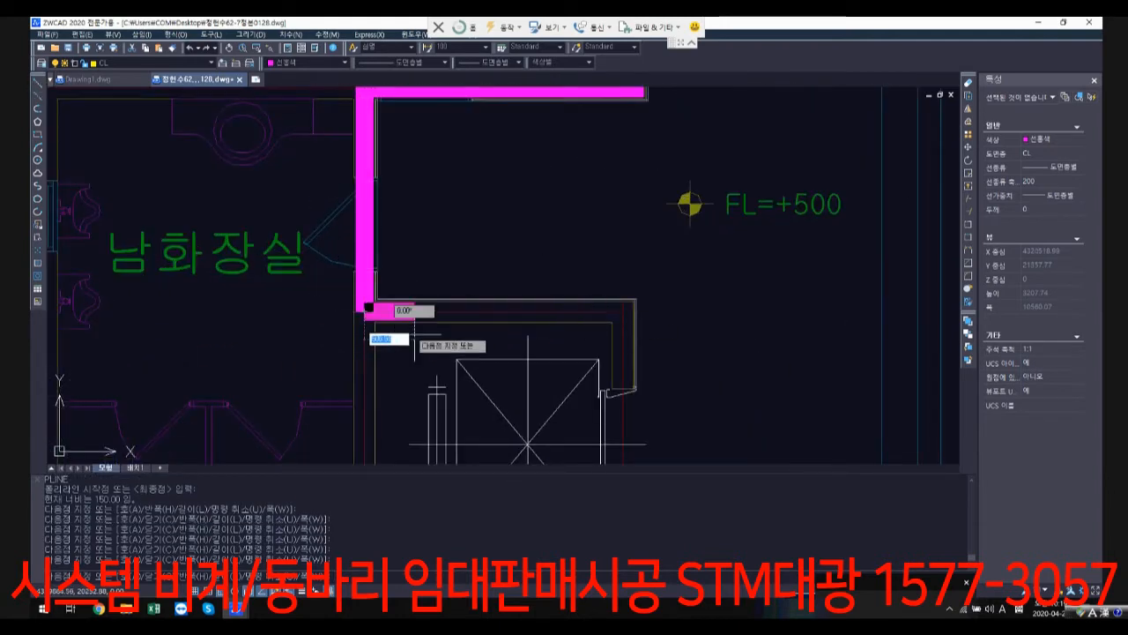
Step: Continue the outline down to the stairwell's upper wall and along that wall to the stairwell's outer corner beside the driveway
{"action": "scroll", "coordinate": [415, 335], "scroll_direction": "down", "scroll_amount": 3}
{"action": "middle_click_drag", "start_coordinate": [401, 441], "coordinate": [432, 264]}
{"action": "scroll", "coordinate": [426, 268], "scroll_direction": "up", "scroll_amount": 3}
{"action": "left_click", "coordinate": [412, 258]}
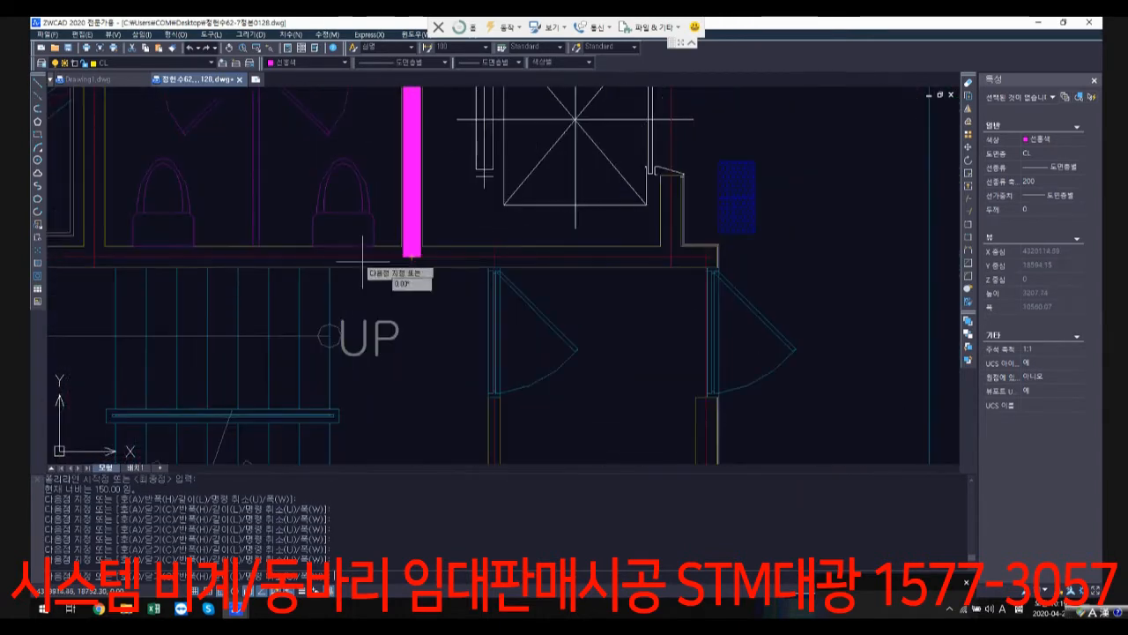
{"action": "scroll", "coordinate": [341, 255], "scroll_direction": "down", "scroll_amount": 1}
{"action": "middle_click_drag", "start_coordinate": [330, 263], "coordinate": [624, 233]}
{"action": "left_click", "coordinate": [308, 225]}
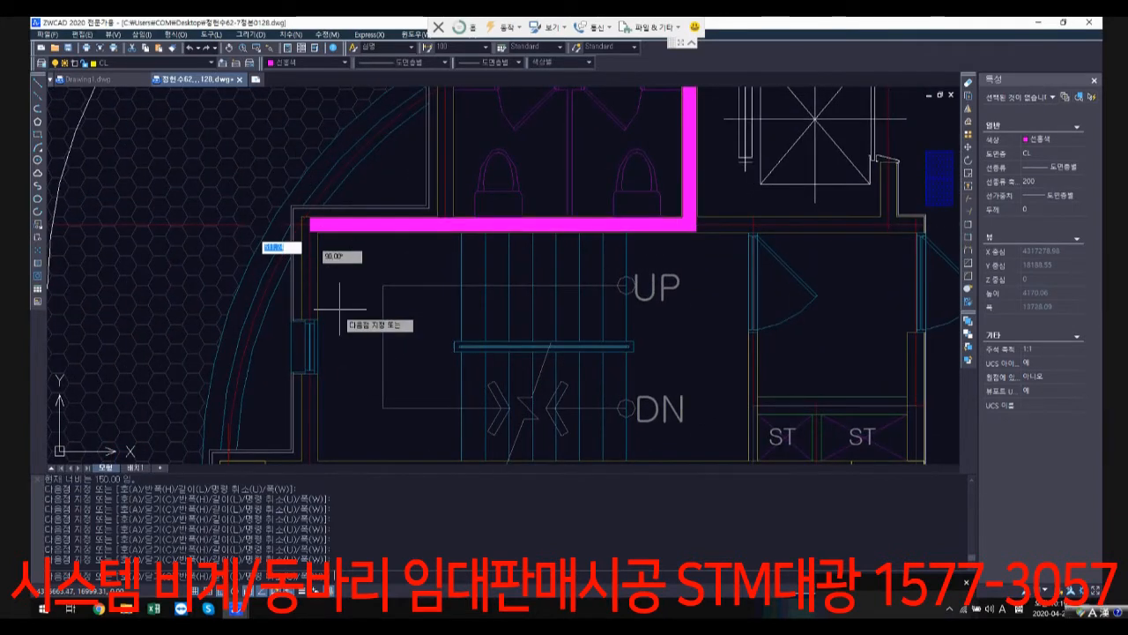
Step: Run the outline down the stairwell's outer wall and along its lower wall to the column corner below the ST shafts
{"action": "scroll", "coordinate": [340, 311], "scroll_direction": "down", "scroll_amount": 2}
{"action": "middle_click_drag", "start_coordinate": [342, 397], "coordinate": [380, 309]}
{"action": "scroll", "coordinate": [379, 312], "scroll_direction": "up", "scroll_amount": 1}
{"action": "left_click", "coordinate": [358, 307]}
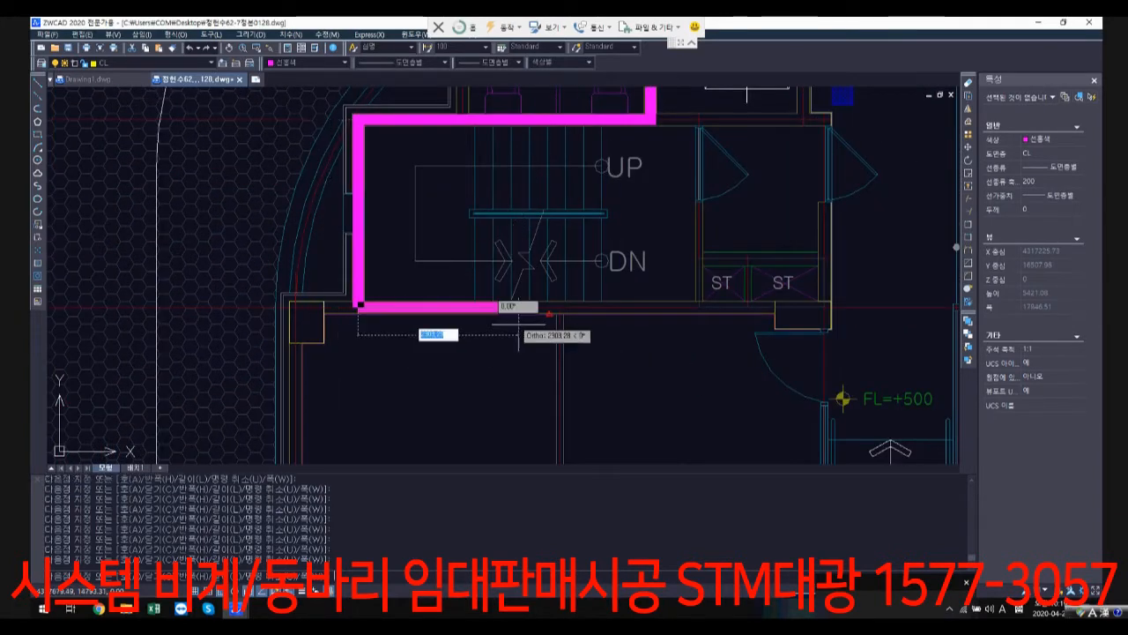
{"action": "scroll", "coordinate": [520, 308], "scroll_direction": "down", "scroll_amount": 2}
{"action": "middle_click_drag", "start_coordinate": [738, 309], "coordinate": [616, 182]}
{"action": "scroll", "coordinate": [617, 183], "scroll_direction": "up", "scroll_amount": 2}
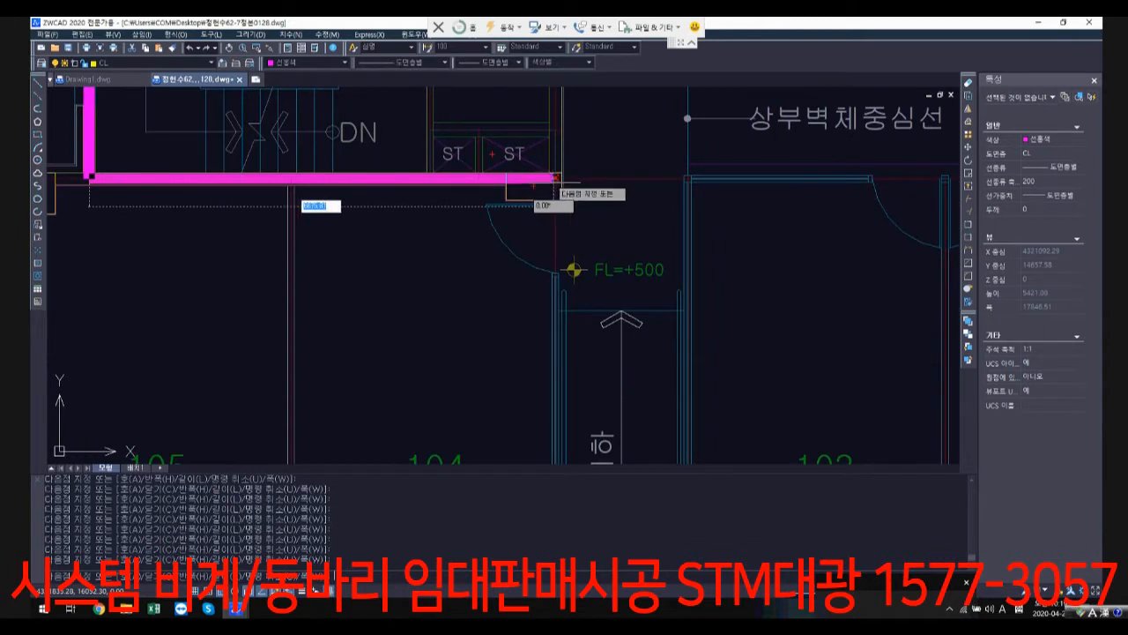
{"action": "left_click", "coordinate": [555, 178]}
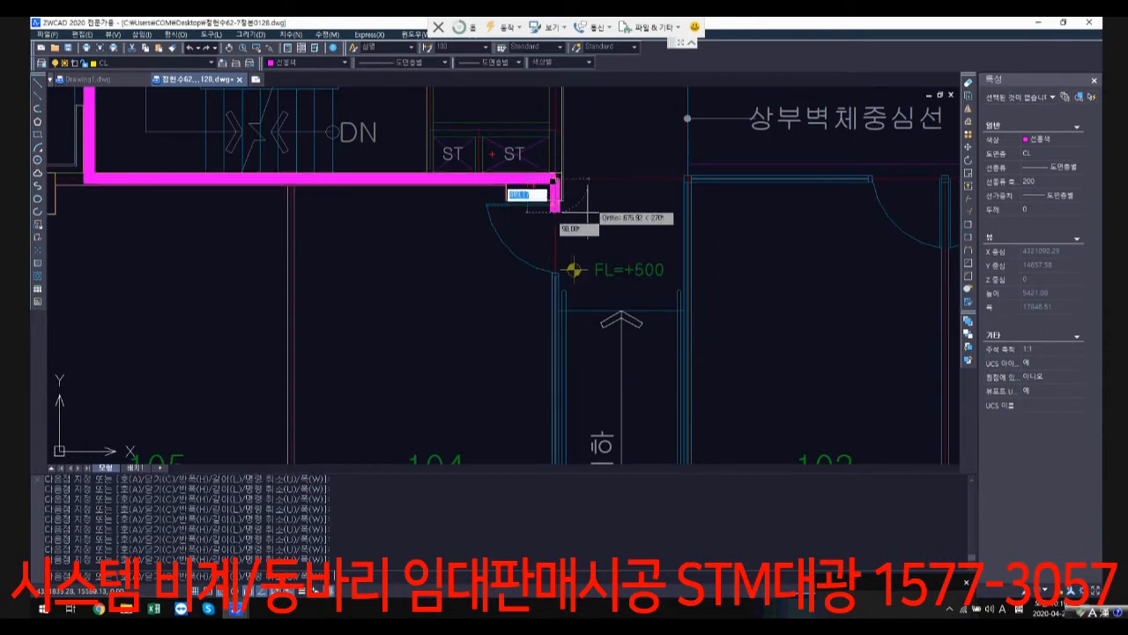
Step: Trace the entrance recess down to the ramp's upper edge, across it, and back up to unit 103's upper wall corner
{"action": "scroll", "coordinate": [557, 265], "scroll_direction": "up", "scroll_amount": 3}
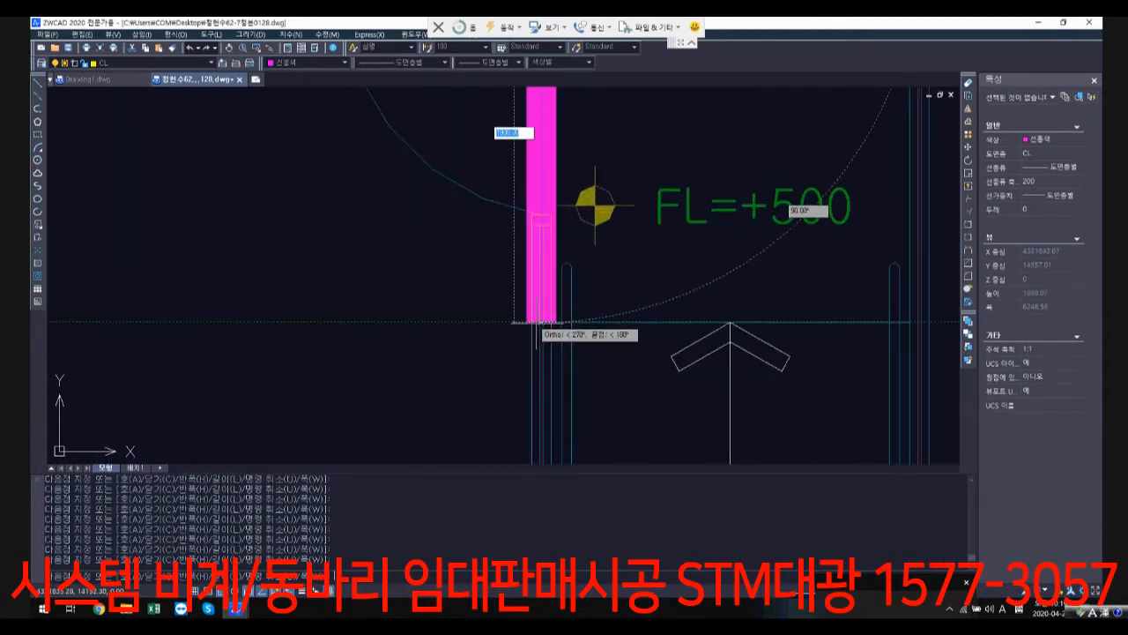
{"action": "left_click", "coordinate": [536, 323]}
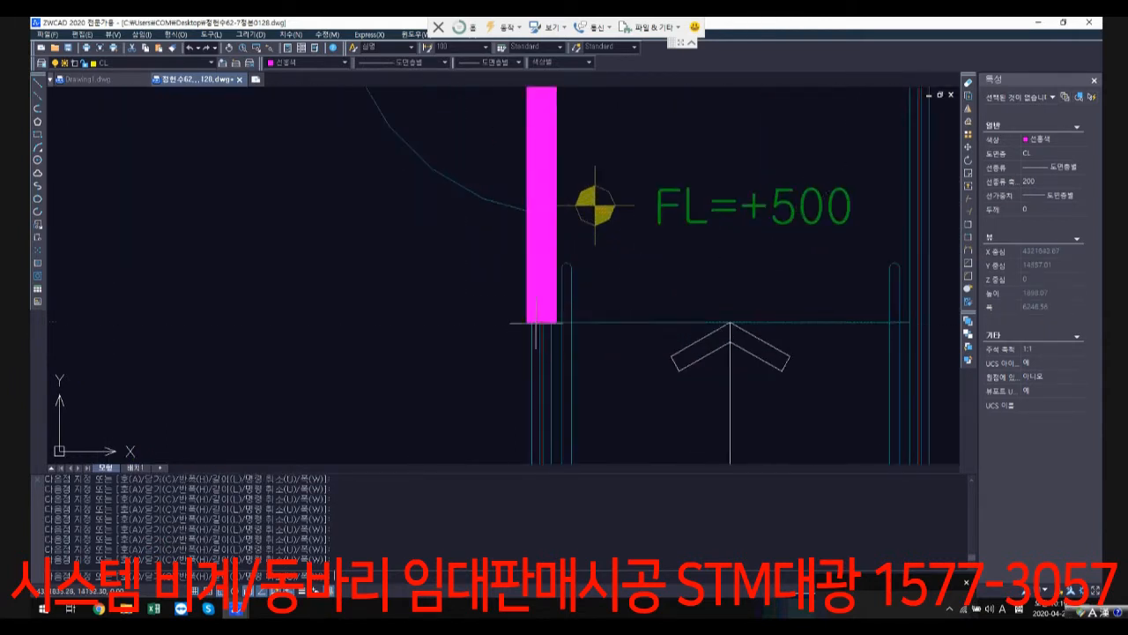
{"action": "left_click", "coordinate": [908, 324]}
{"action": "scroll", "coordinate": [908, 325], "scroll_direction": "down", "scroll_amount": 4}
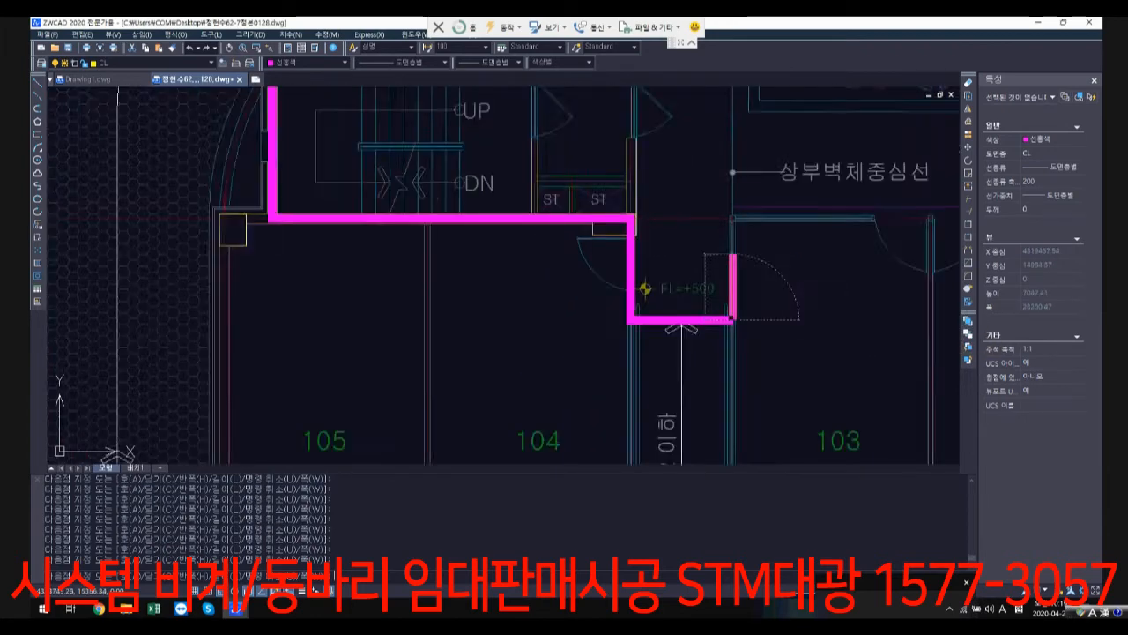
{"action": "scroll", "coordinate": [481, 305], "scroll_direction": "up", "scroll_amount": 4}
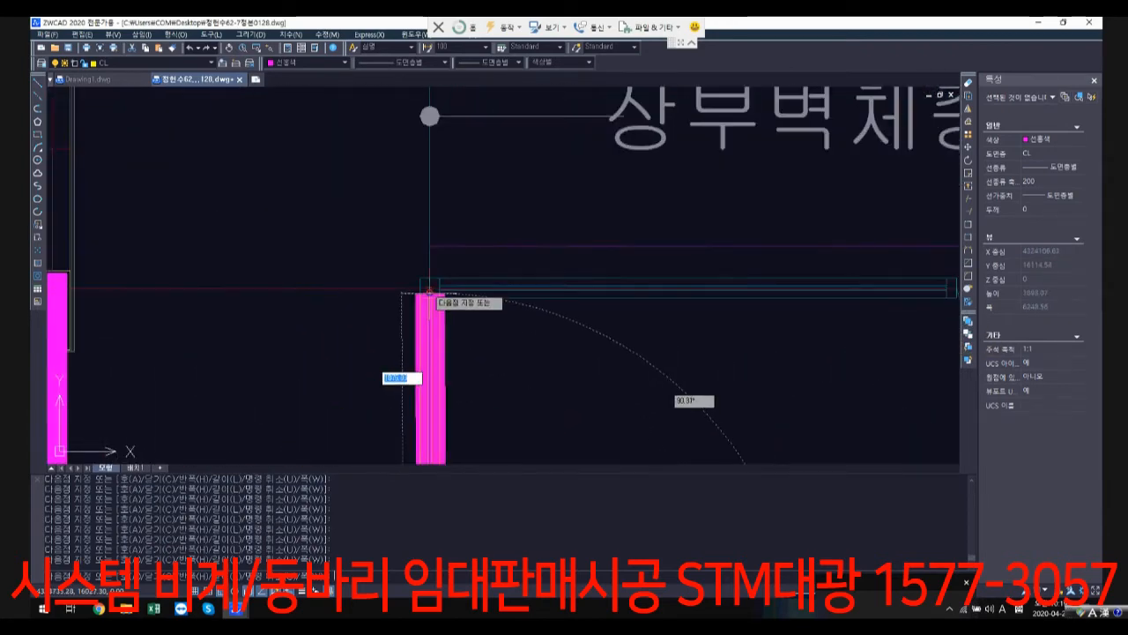
{"action": "left_click", "coordinate": [430, 287]}
Step: Extend the outline along the upper wall of the units beside 103 to the centreline intersection in the outer corner column
{"action": "scroll", "coordinate": [608, 289], "scroll_direction": "down", "scroll_amount": 3}
{"action": "middle_click_drag", "start_coordinate": [749, 284], "coordinate": [607, 296]}
{"action": "scroll", "coordinate": [688, 286], "scroll_direction": "down", "scroll_amount": 2}
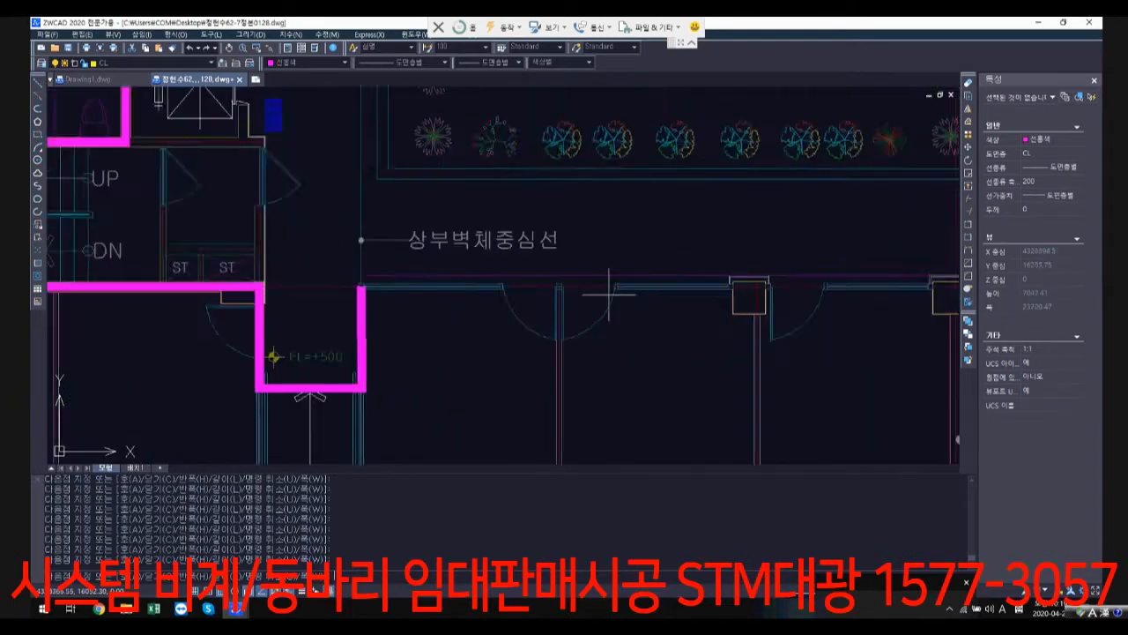
{"action": "middle_click_drag", "start_coordinate": [828, 278], "coordinate": [559, 280]}
{"action": "scroll", "coordinate": [621, 284], "scroll_direction": "up", "scroll_amount": 3}
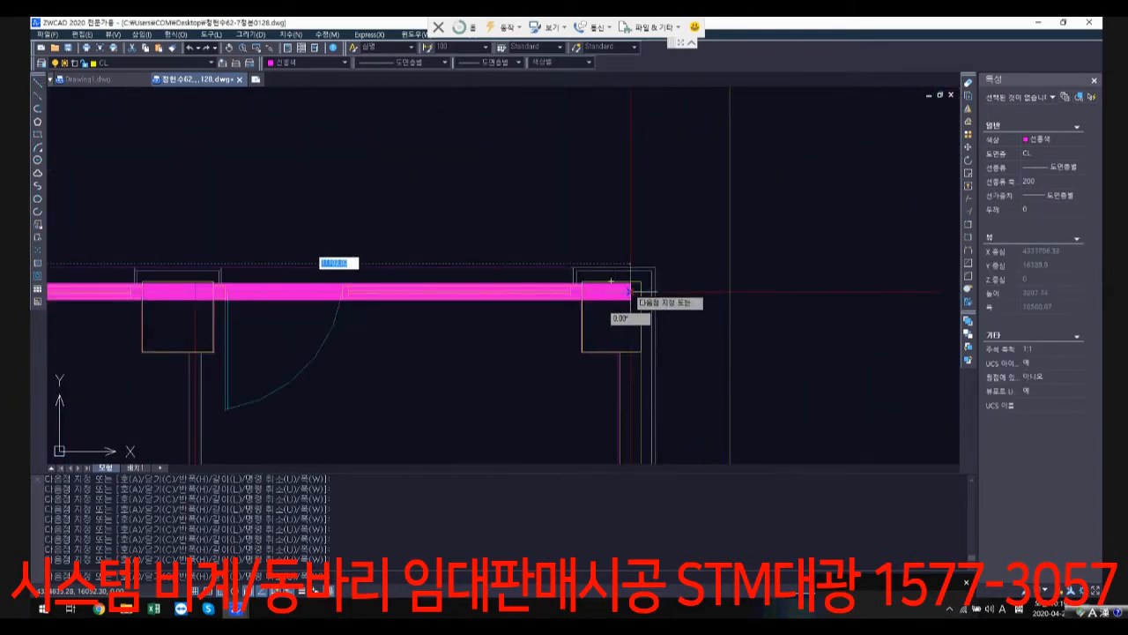
{"action": "left_click", "coordinate": [630, 292]}
Step: Run the outline straight up past the planted courtyard to unit 106's far corner column and across to unit 111's upper outer corner
{"action": "scroll", "coordinate": [632, 224], "scroll_direction": "down", "scroll_amount": 5}
{"action": "middle_click_drag", "start_coordinate": [628, 119], "coordinate": [615, 268]}
{"action": "middle_click_drag", "start_coordinate": [622, 167], "coordinate": [622, 230]}
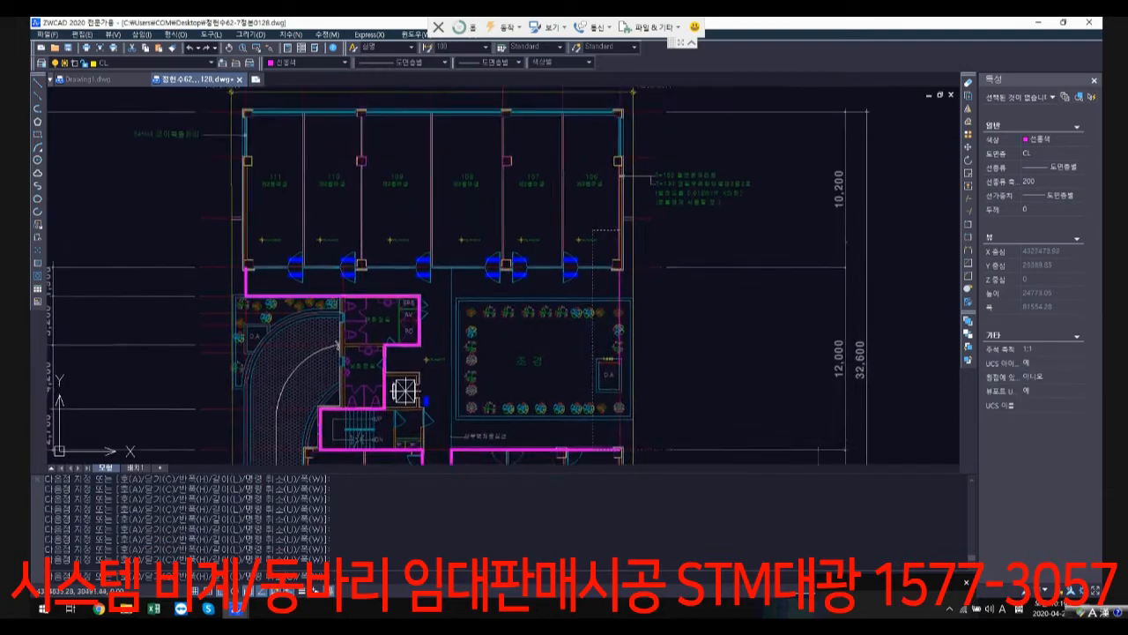
{"action": "scroll", "coordinate": [628, 264], "scroll_direction": "up", "scroll_amount": 7}
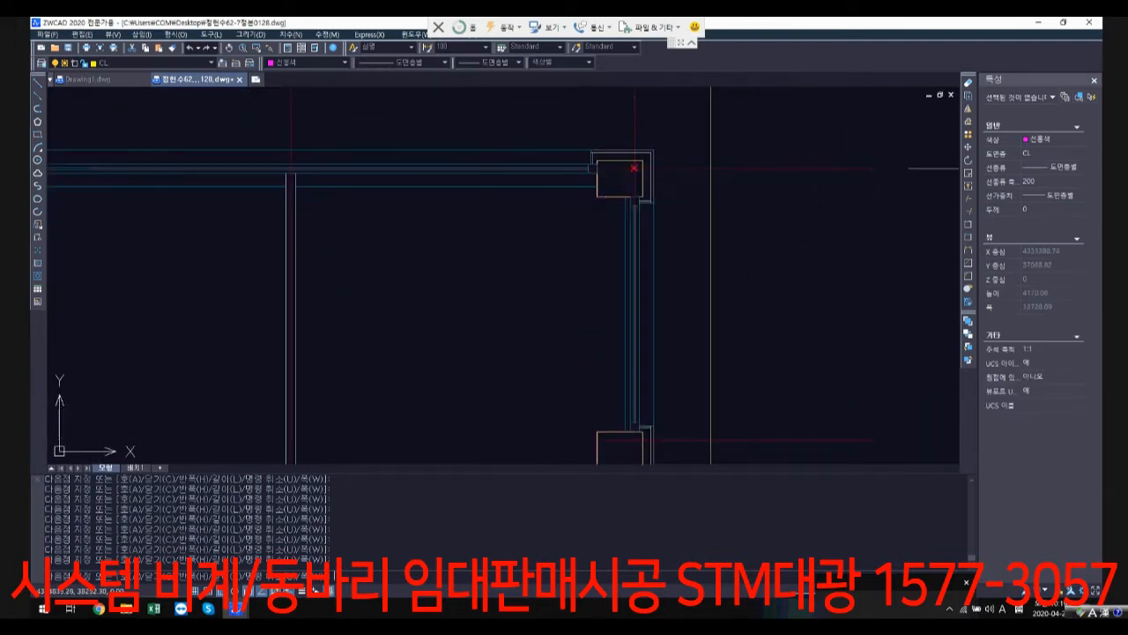
{"action": "scroll", "coordinate": [634, 168], "scroll_direction": "down", "scroll_amount": 7}
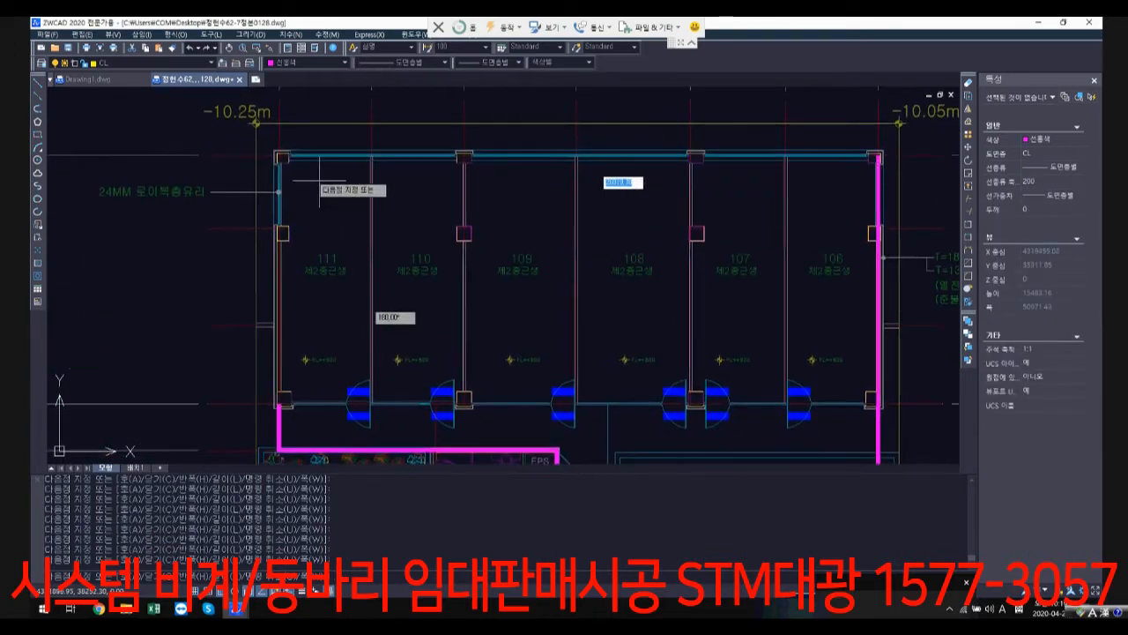
{"action": "scroll", "coordinate": [281, 159], "scroll_direction": "up", "scroll_amount": 3}
{"action": "left_click", "coordinate": [274, 150]}
Step: Bring the outline down unit 111's outer wall to its starting point in the lower corner column and finish the polyline
{"action": "scroll", "coordinate": [324, 265], "scroll_direction": "down", "scroll_amount": 2}
{"action": "middle_click_drag", "start_coordinate": [298, 298], "coordinate": [381, 165]}
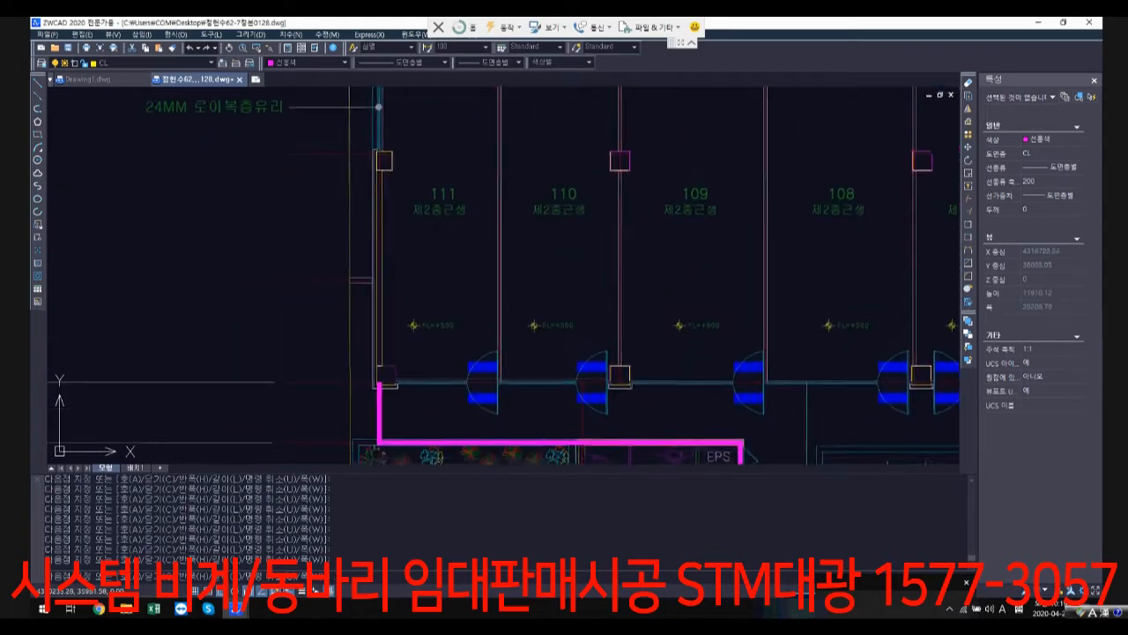
{"action": "scroll", "coordinate": [394, 382], "scroll_direction": "up", "scroll_amount": 4}
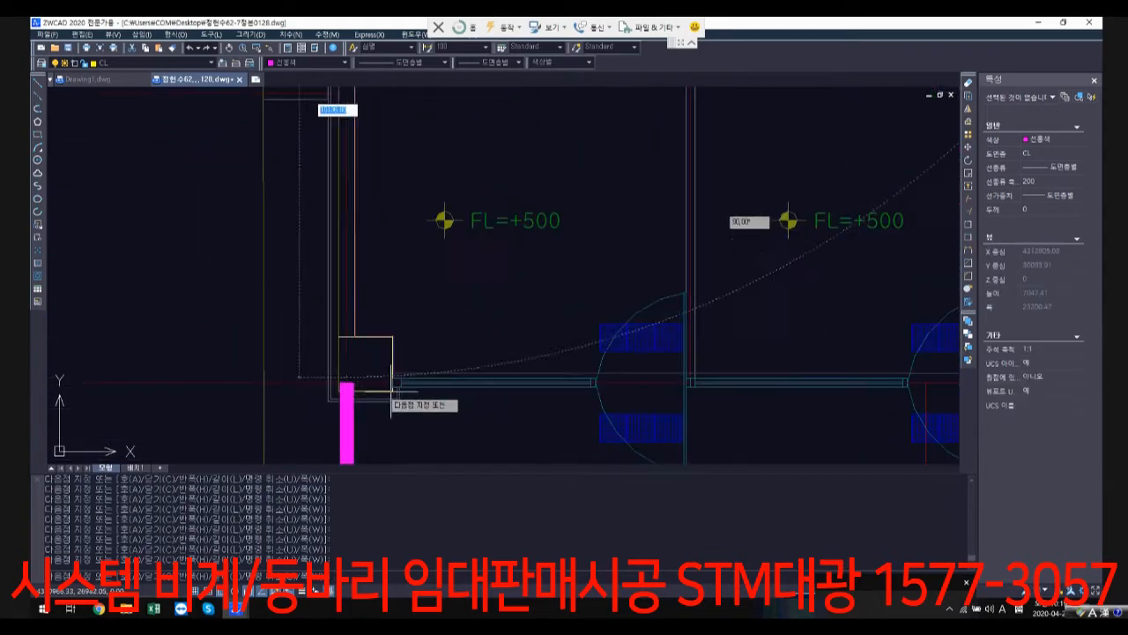
{"action": "left_click", "coordinate": [346, 383]}
{"action": "key", "text": "Return"}
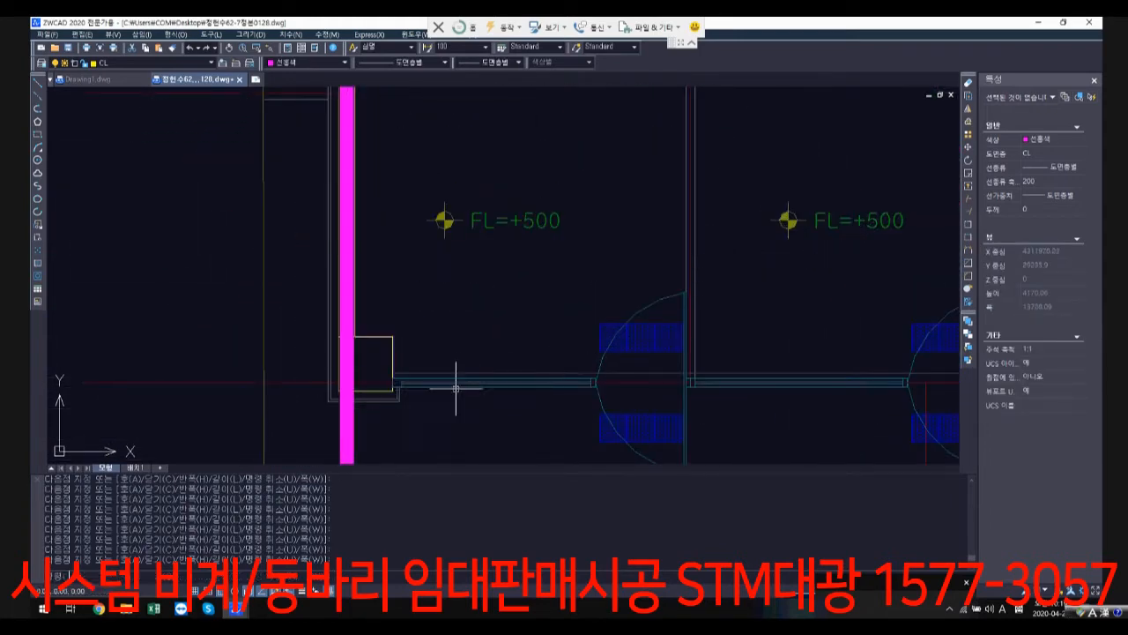
Step: Stretch the outline's edge beside EPS, AV and PD across to 여화장실's outer wall centreline along the driveway
{"action": "scroll", "coordinate": [474, 377], "scroll_direction": "down", "scroll_amount": 5}
{"action": "middle_click_drag", "start_coordinate": [676, 419], "coordinate": [516, 222]}
{"action": "scroll", "coordinate": [508, 308], "scroll_direction": "down", "scroll_amount": 1}
{"action": "scroll", "coordinate": [517, 261], "scroll_direction": "up", "scroll_amount": 2}
{"action": "left_click", "coordinate": [517, 261]}
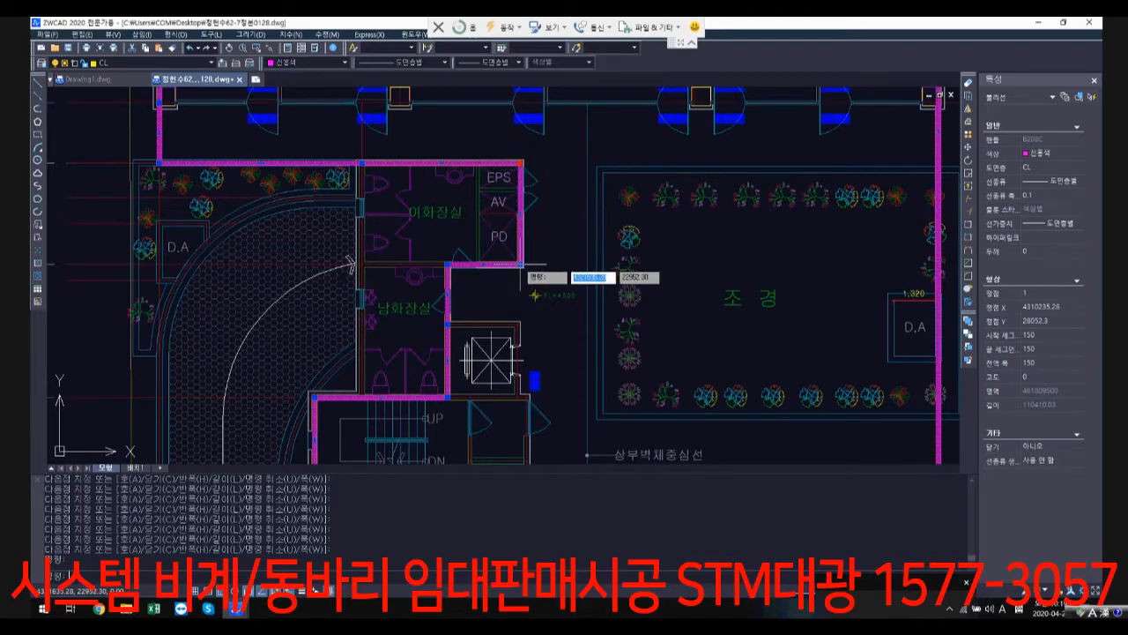
{"action": "left_click", "coordinate": [518, 166]}
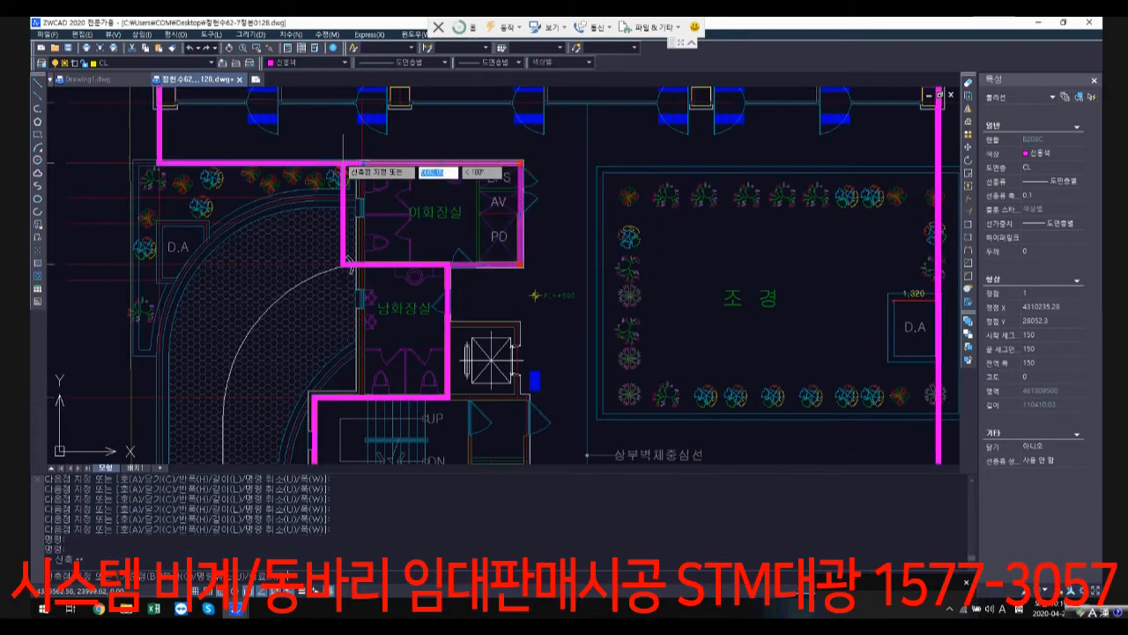
{"action": "scroll", "coordinate": [390, 160], "scroll_direction": "up", "scroll_amount": 3}
{"action": "scroll", "coordinate": [384, 164], "scroll_direction": "down", "scroll_amount": 3}
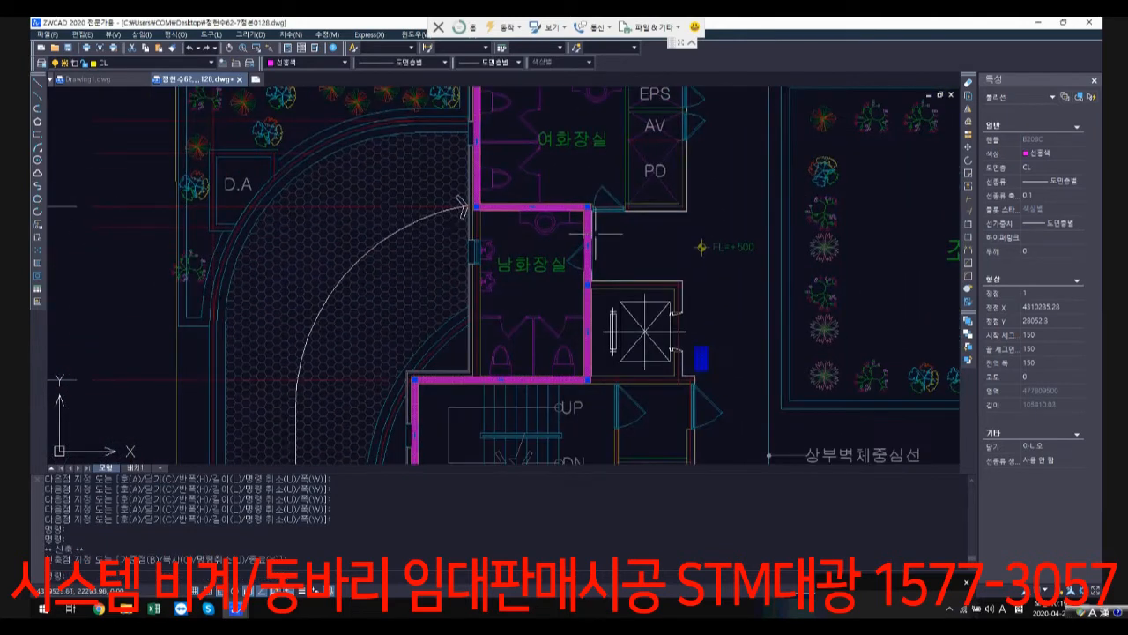
Step: Stretch the outline's vertices on 남화장실's elevator-side wall onto the centreline of its outer wall along the driveway
{"action": "left_click", "coordinate": [589, 380]}
{"action": "scroll", "coordinate": [471, 379], "scroll_direction": "up", "scroll_amount": 1}
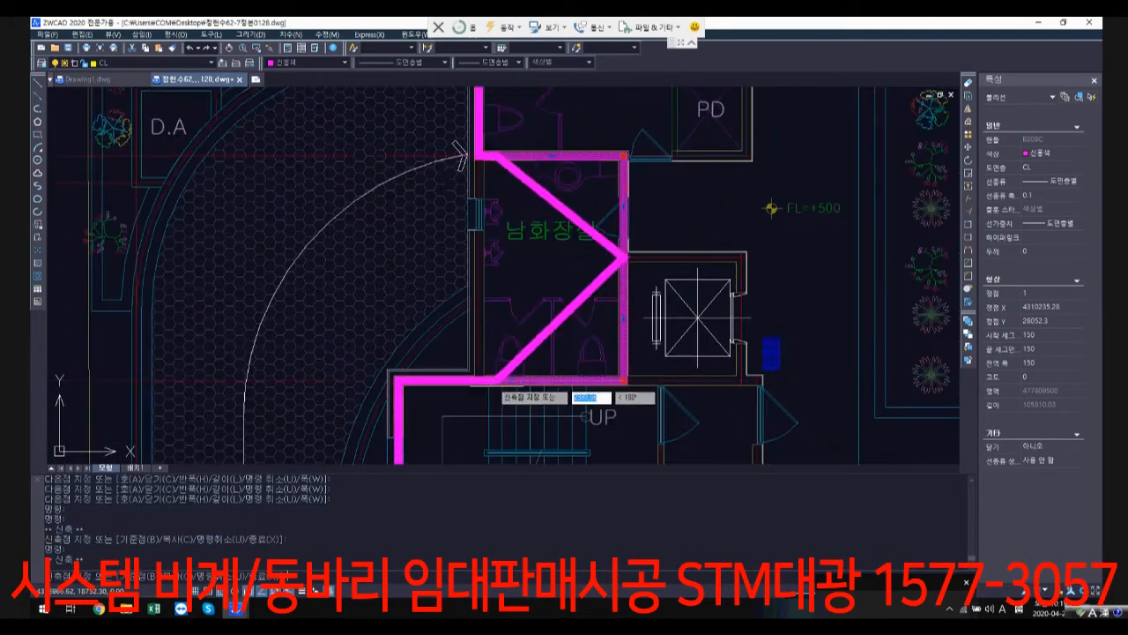
{"action": "left_click", "coordinate": [478, 380]}
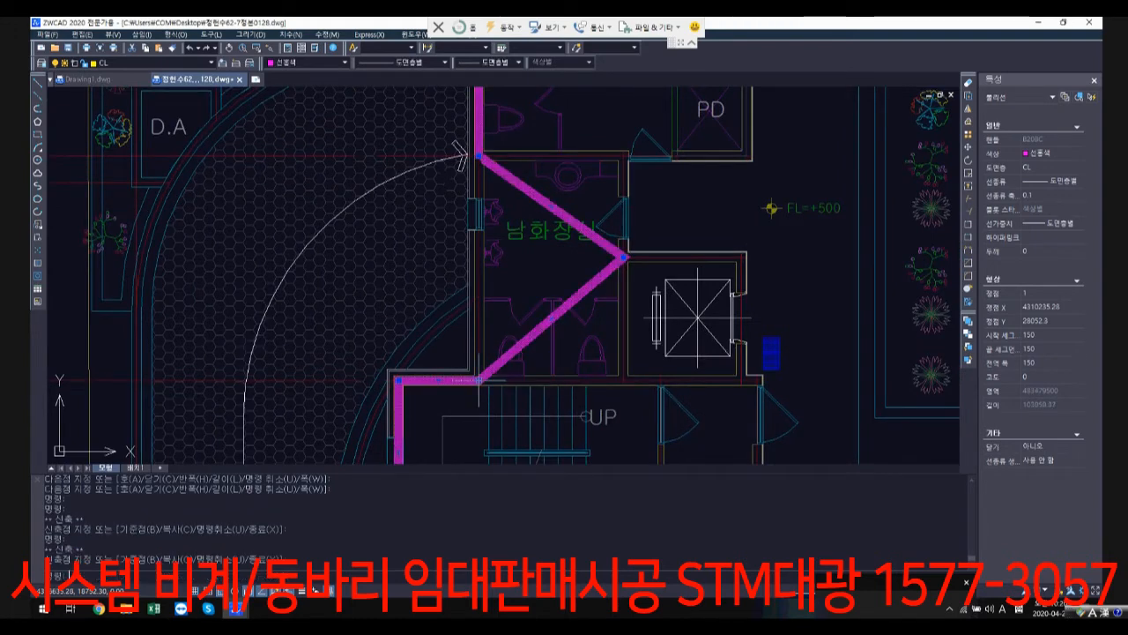
{"action": "left_click", "coordinate": [623, 256]}
{"action": "scroll", "coordinate": [479, 256], "scroll_direction": "up", "scroll_amount": 2}
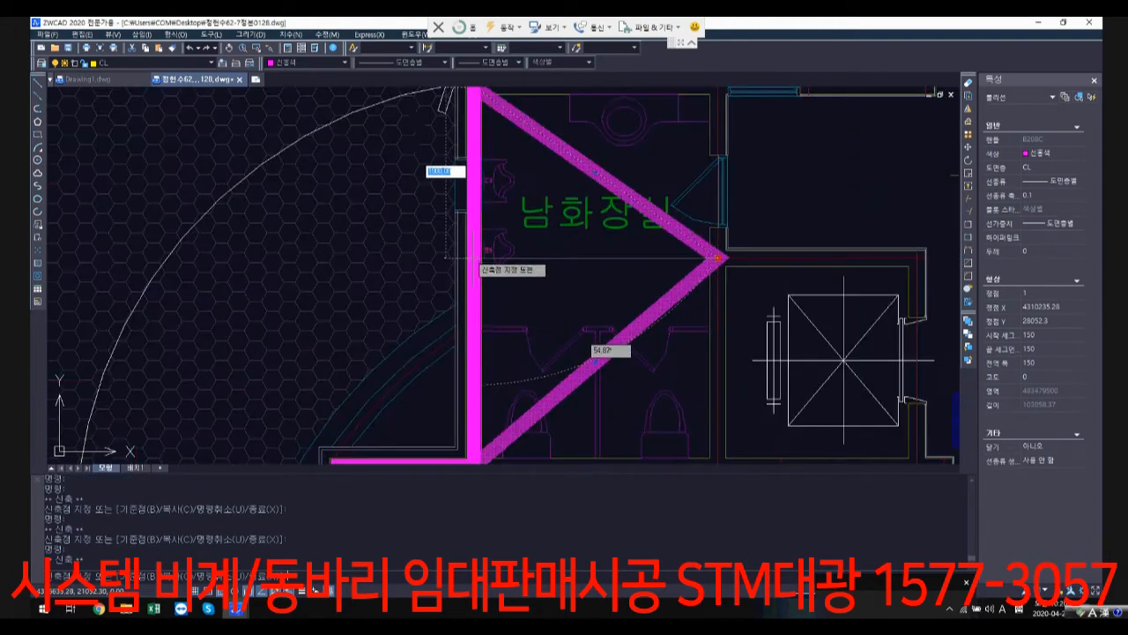
{"action": "scroll", "coordinate": [479, 257], "scroll_direction": "up", "scroll_amount": 2}
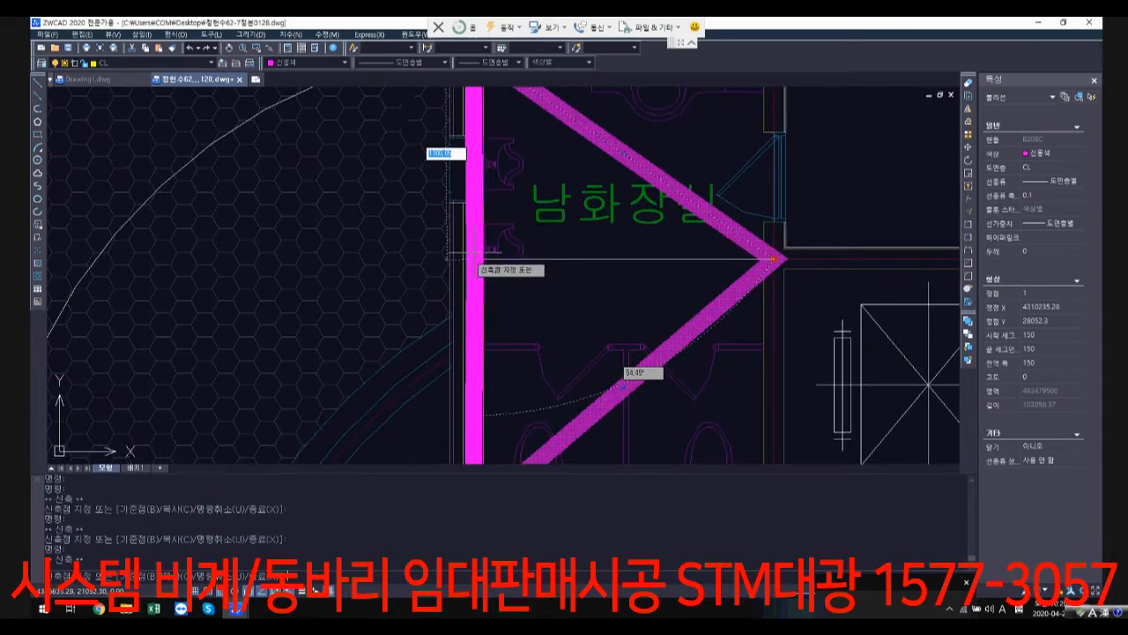
{"action": "left_click", "coordinate": [475, 258]}
{"action": "scroll", "coordinate": [554, 299], "scroll_direction": "down", "scroll_amount": 5}
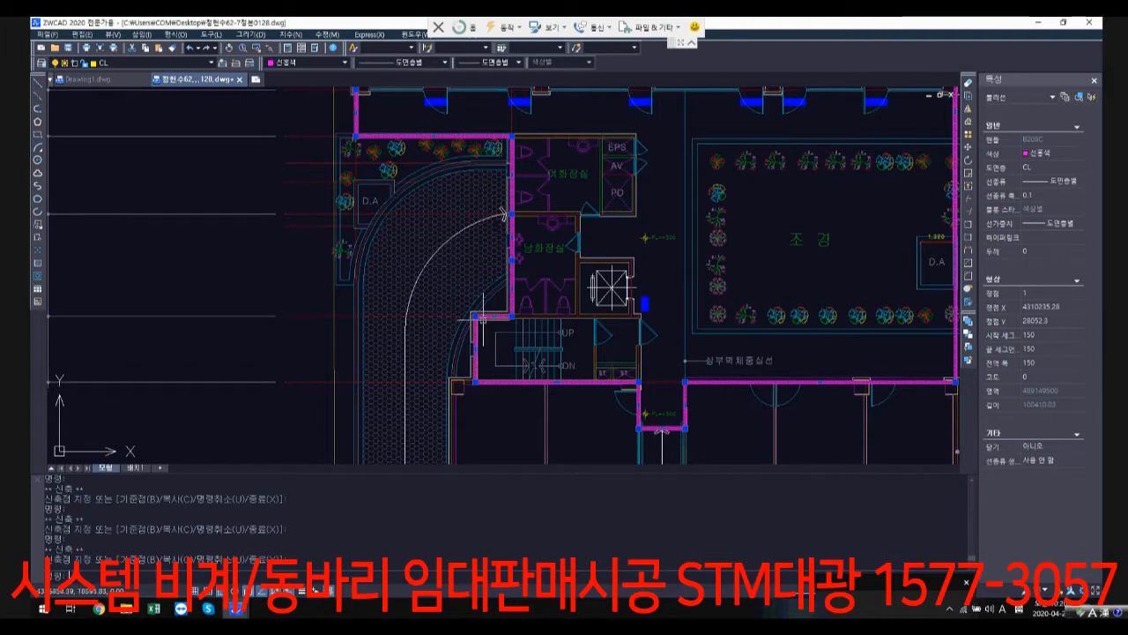
{"action": "key", "text": "Escape"}
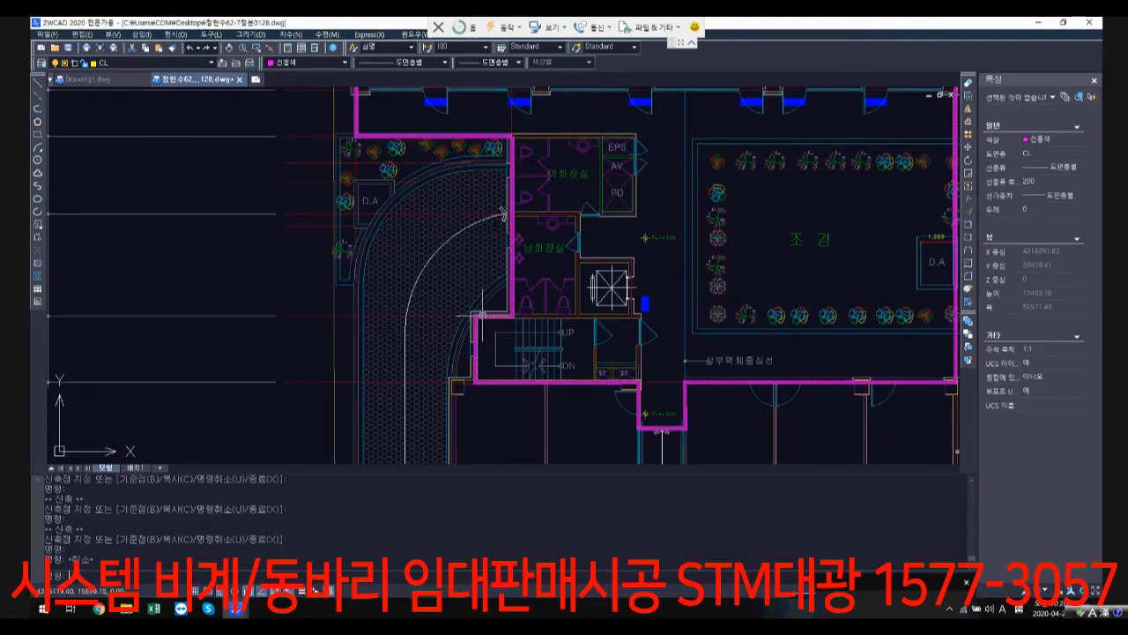
Step: Stretch the outline's edge on the stairwell's driveway side across to the outer wall beyond the ST shafts
{"action": "scroll", "coordinate": [481, 315], "scroll_direction": "up", "scroll_amount": 2}
{"action": "left_click", "coordinate": [476, 314]}
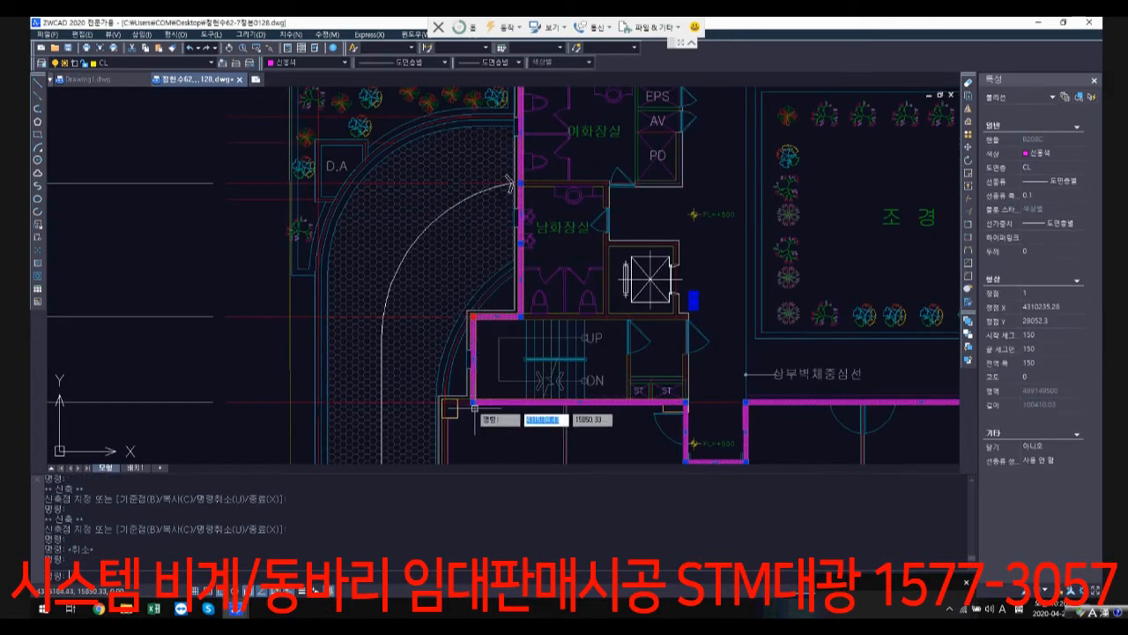
{"action": "left_click", "coordinate": [473, 315]}
{"action": "scroll", "coordinate": [696, 313], "scroll_direction": "up", "scroll_amount": 3}
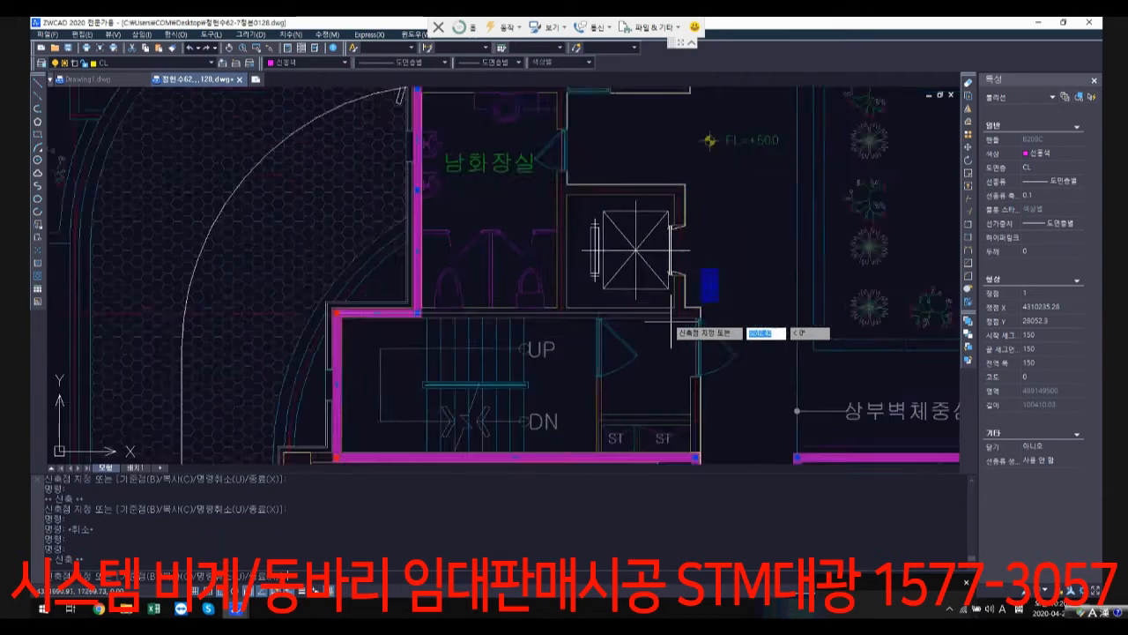
{"action": "left_click", "coordinate": [705, 308]}
{"action": "scroll", "coordinate": [701, 276], "scroll_direction": "down", "scroll_amount": 1}
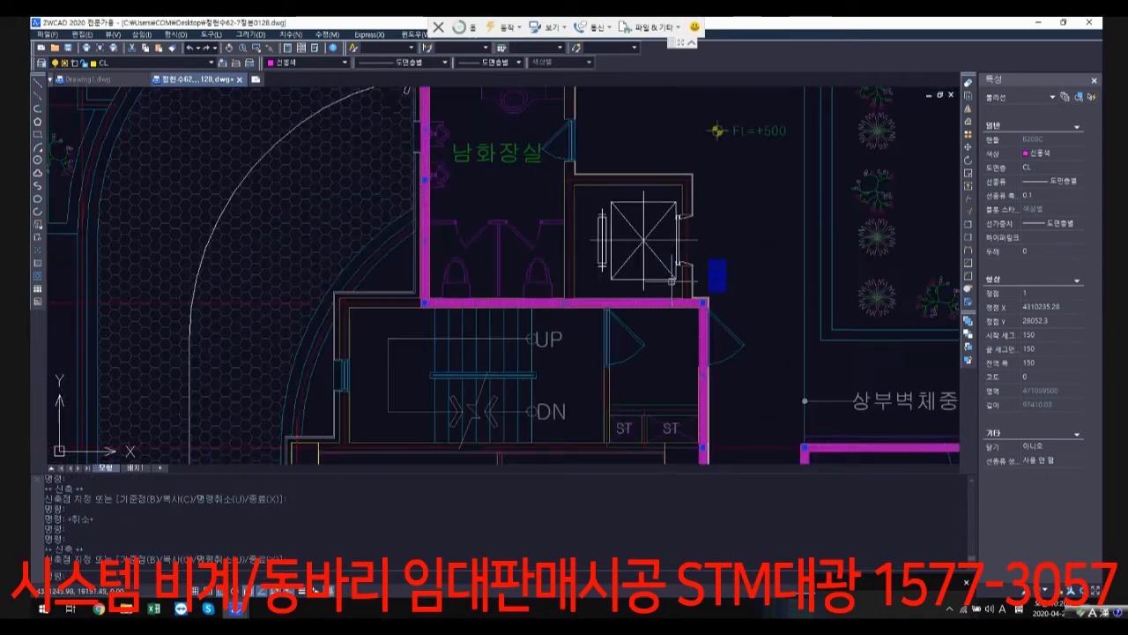
{"action": "key", "text": "Escape"}
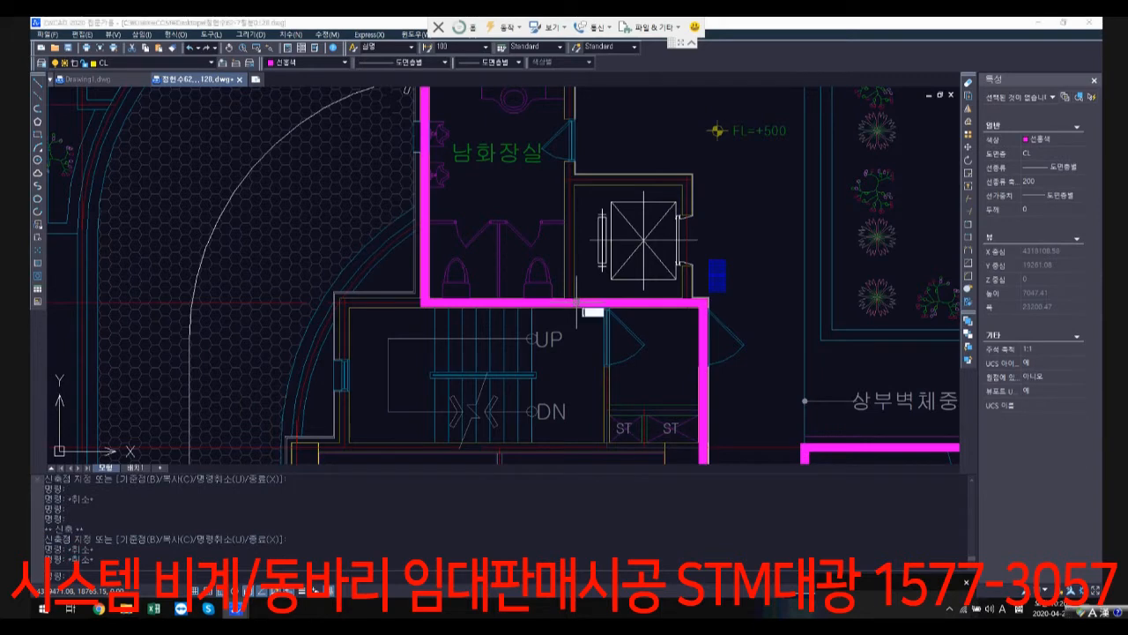
Step: Draw a three-segment line along the elevator shaft's wall centrelines, starting and ending on the thick outline beside the stairwell
{"action": "type", "text": "l"}
{"action": "key", "text": "Return"}
{"action": "scroll", "coordinate": [573, 302], "scroll_direction": "up", "scroll_amount": 1}
{"action": "left_click", "coordinate": [567, 302]}
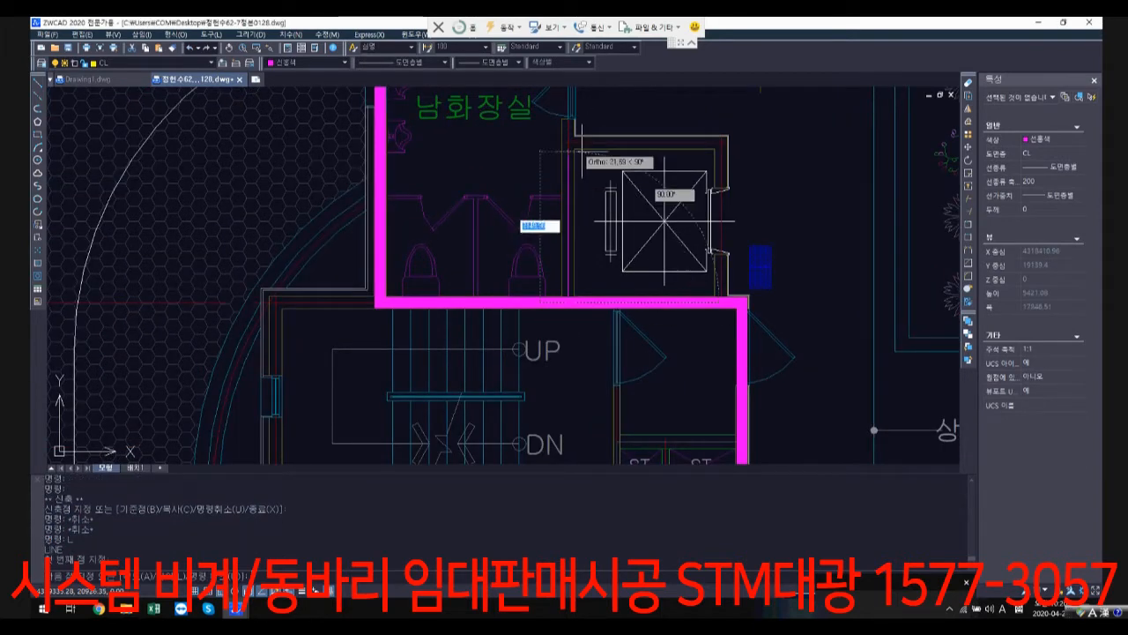
{"action": "left_click", "coordinate": [567, 141]}
{"action": "left_click", "coordinate": [721, 141]}
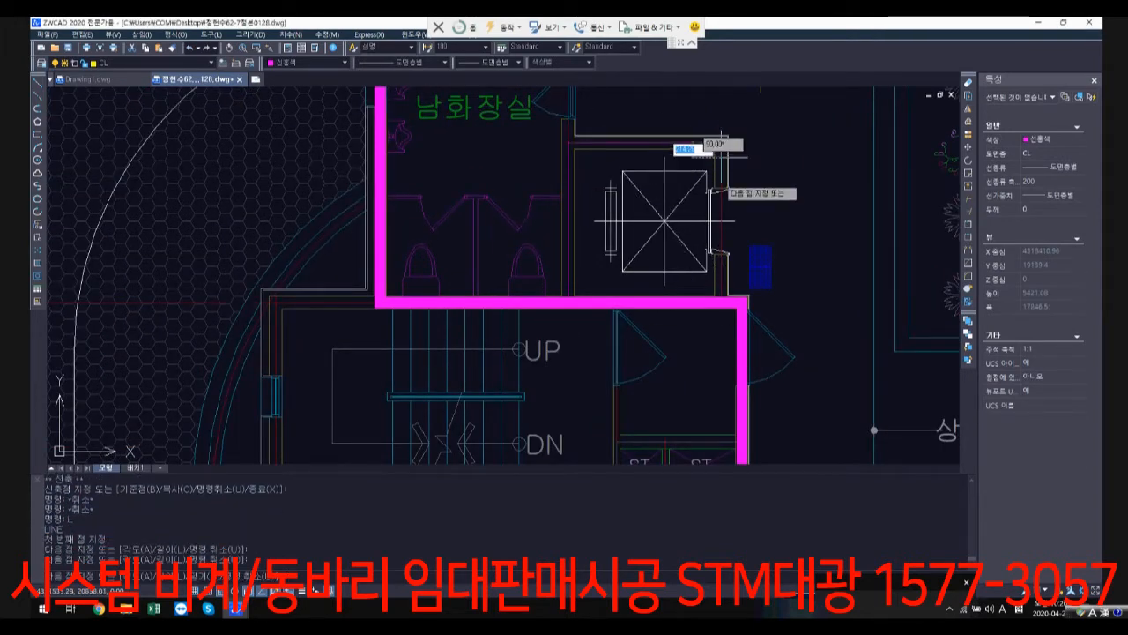
{"action": "left_click", "coordinate": [721, 301]}
{"action": "right_click", "coordinate": [721, 301]}
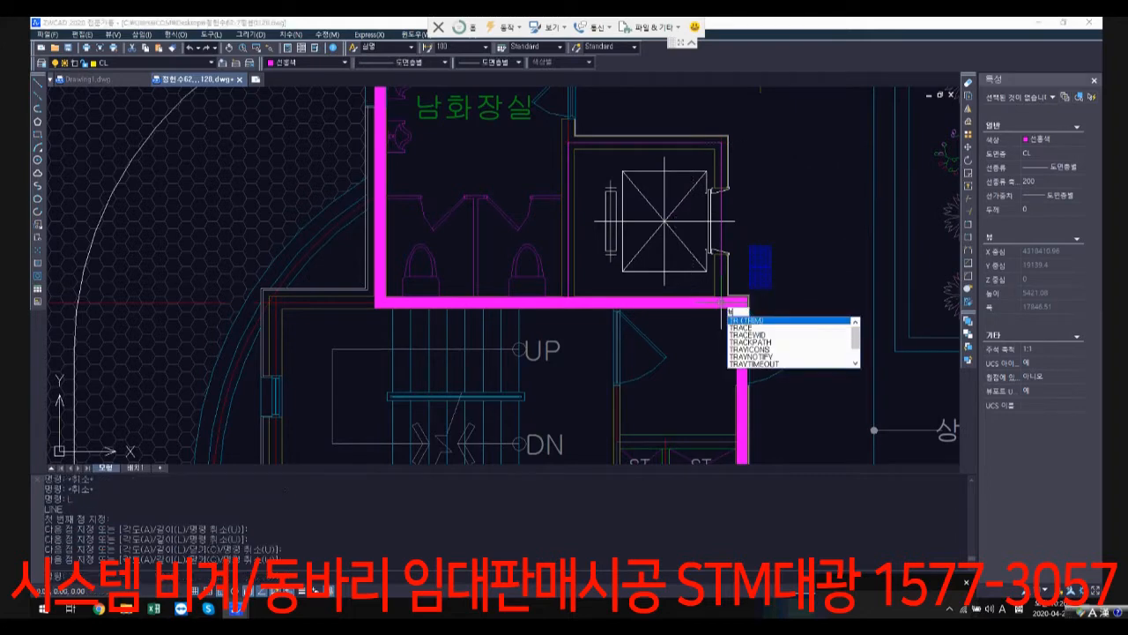
Step: Trim away the part of the outline that runs between the elevator shaft and the stairwell
{"action": "left_click", "coordinate": [736, 321]}
{"action": "type", "text": "tr"}
{"action": "key", "text": "Return"}
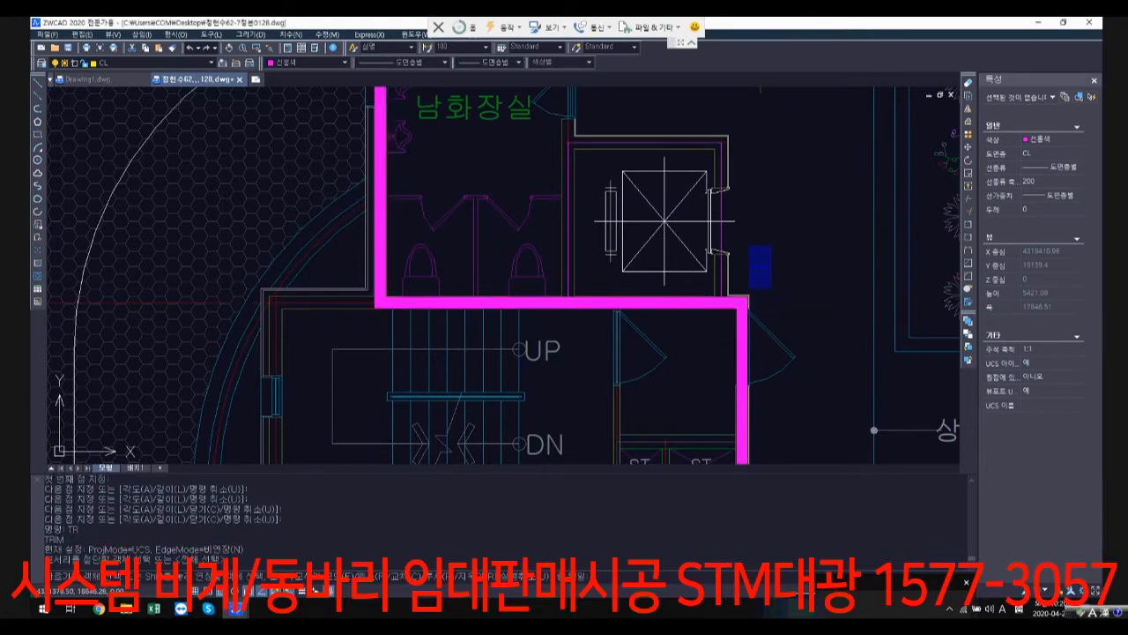
{"action": "left_click", "coordinate": [710, 300]}
{"action": "key", "text": "Escape"}
Step: Join the outline to the line on the wall between 남화장실 and the elevator using a fillet of radius 0
{"action": "scroll", "coordinate": [552, 305], "scroll_direction": "up", "scroll_amount": 1}
{"action": "type", "text": "f"}
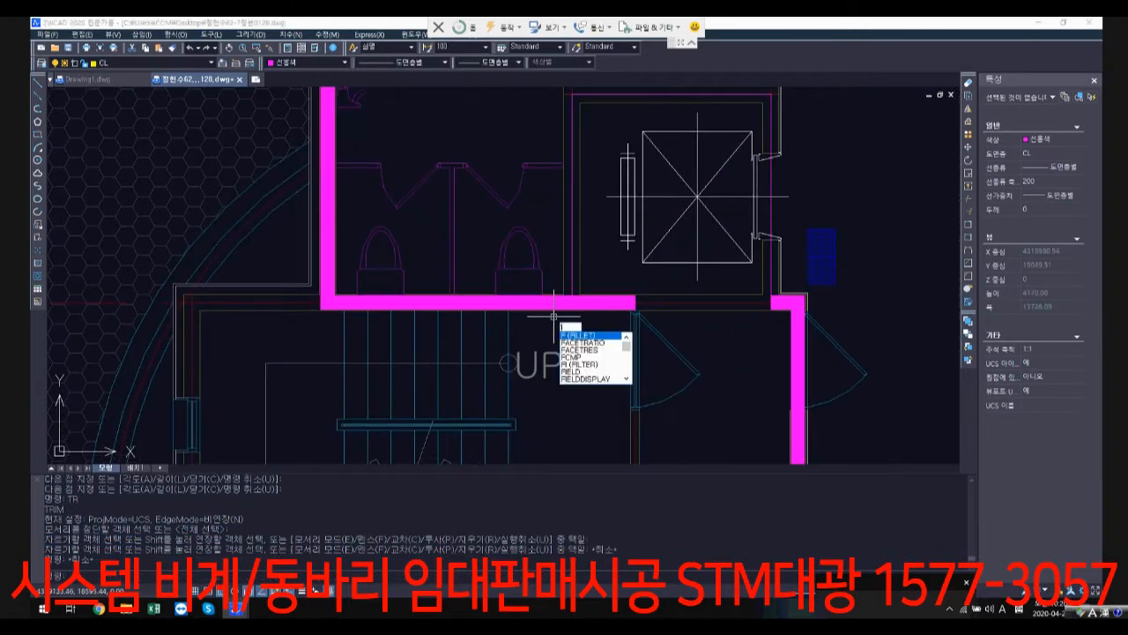
{"action": "key", "text": "Return"}
{"action": "type", "text": "r"}
{"action": "key", "text": "Return"}
{"action": "type", "text": "0"}
{"action": "key", "text": "Return"}
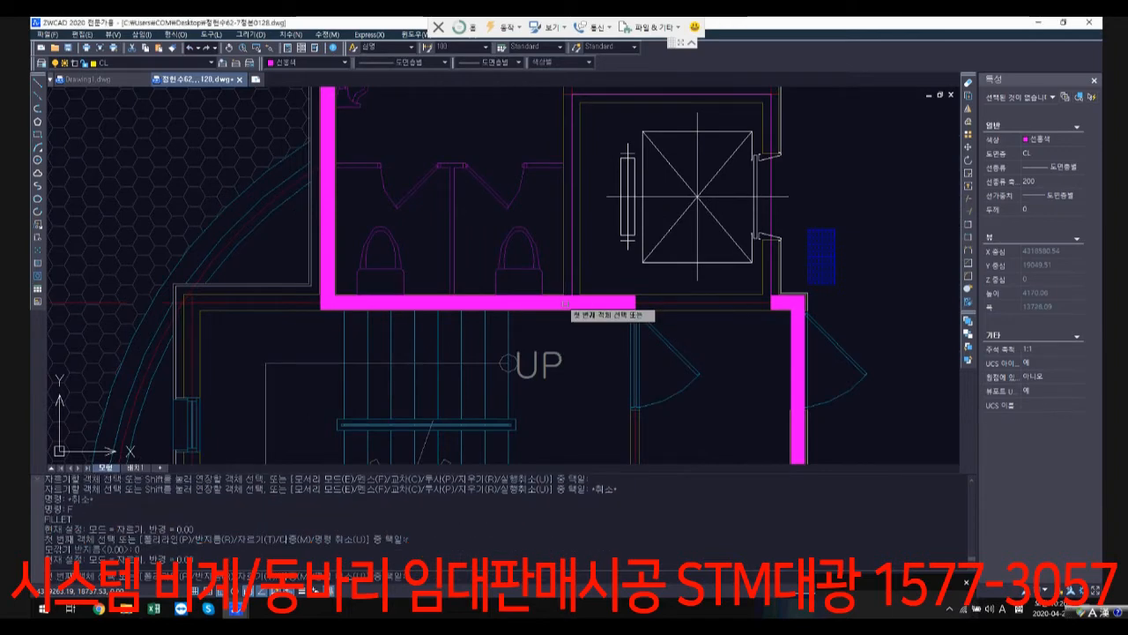
{"action": "scroll", "coordinate": [564, 302], "scroll_direction": "up", "scroll_amount": 2}
{"action": "left_click", "coordinate": [570, 288]}
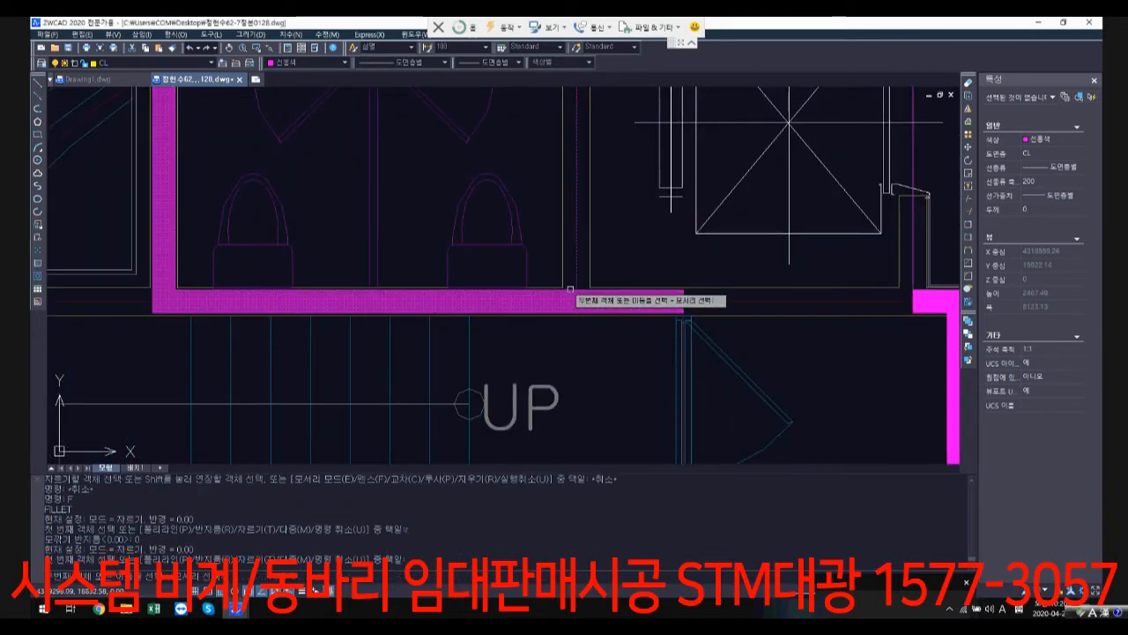
{"action": "left_click", "coordinate": [576, 280]}
Step: Fillet the outline's other trimmed end with the line on the elevator's door-side wall
{"action": "scroll", "coordinate": [899, 296], "scroll_direction": "down", "scroll_amount": 2}
{"action": "middle_click_drag", "start_coordinate": [934, 295], "coordinate": [797, 345]}
{"action": "key", "text": "space"}
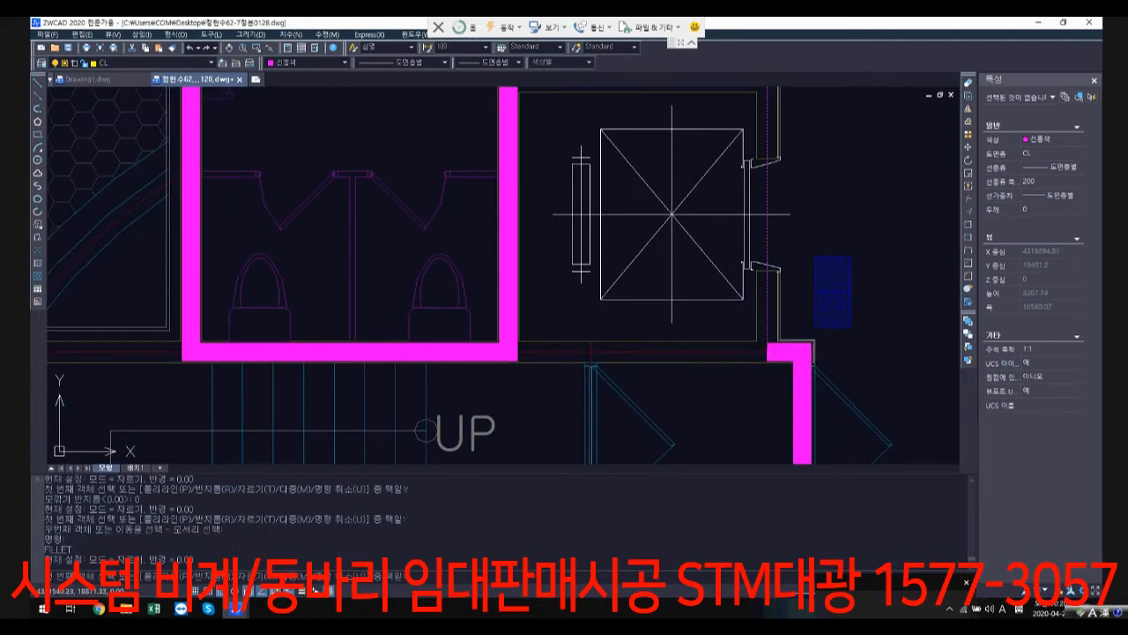
{"action": "left_click", "coordinate": [777, 343]}
{"action": "left_click", "coordinate": [769, 332]}
Step: Fillet the line across the elevator's upper wall with the outline segment on the door-side wall, and check the joined outline
{"action": "middle_click_drag", "start_coordinate": [657, 159], "coordinate": [623, 313]}
{"action": "scroll", "coordinate": [486, 235], "scroll_direction": "up", "scroll_amount": 2}
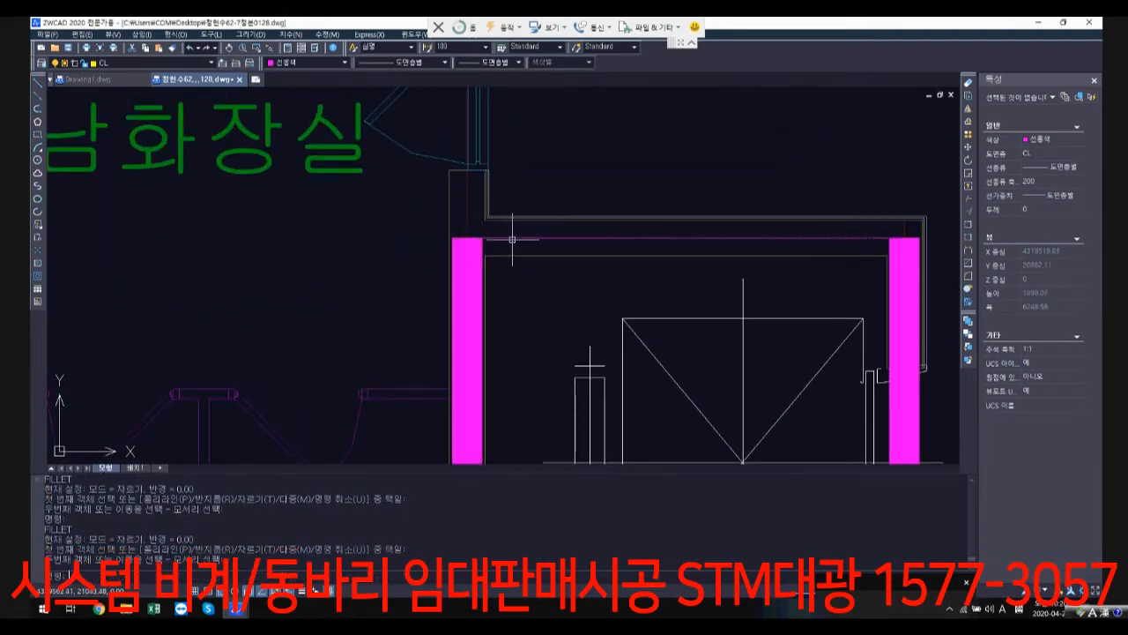
{"action": "left_click", "coordinate": [519, 238]}
{"action": "scroll", "coordinate": [622, 272], "scroll_direction": "down", "scroll_amount": 3}
{"action": "scroll", "coordinate": [755, 265], "scroll_direction": "up", "scroll_amount": 2}
{"action": "key", "text": "Escape"}
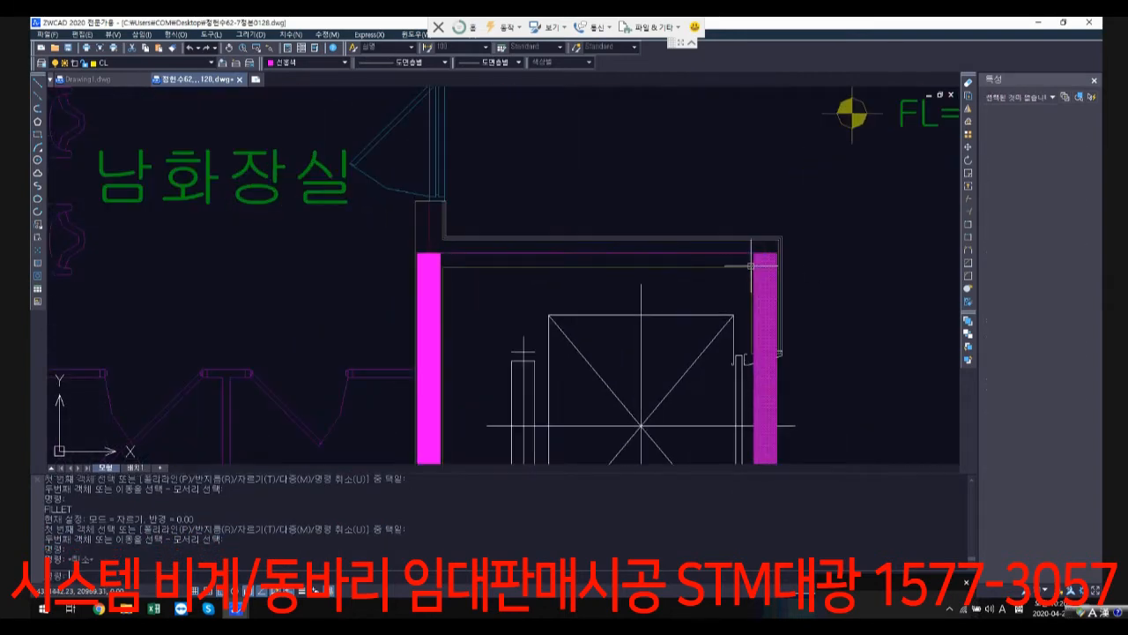
{"action": "type", "text": "f"}
{"action": "key", "text": "Return"}
{"action": "left_click", "coordinate": [747, 255]}
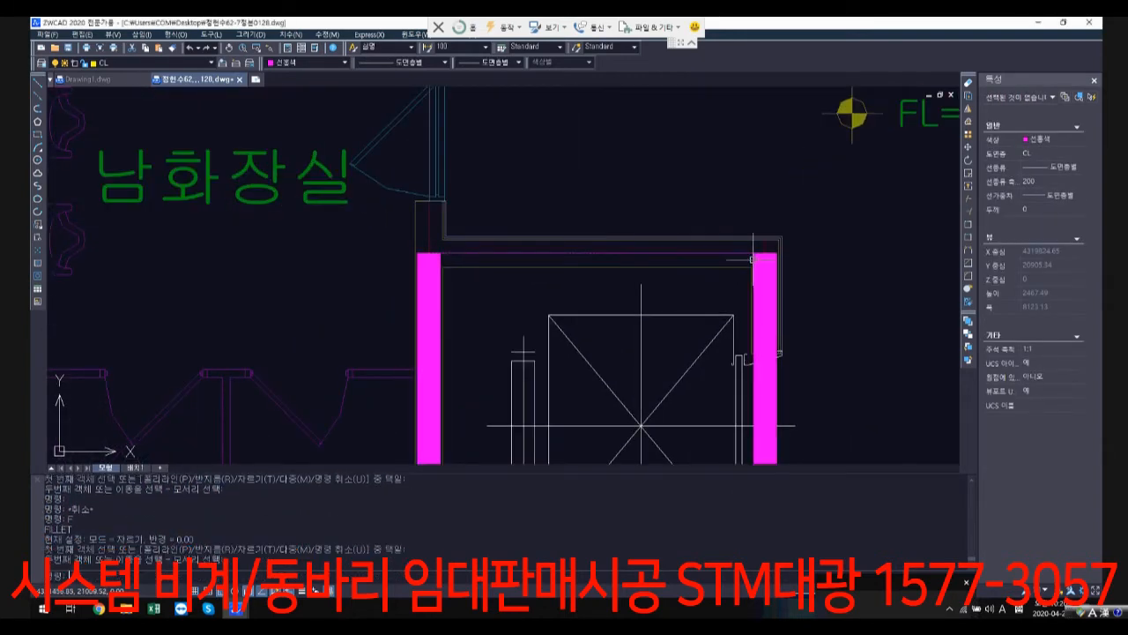
{"action": "scroll", "coordinate": [744, 309], "scroll_direction": "down", "scroll_amount": 5}
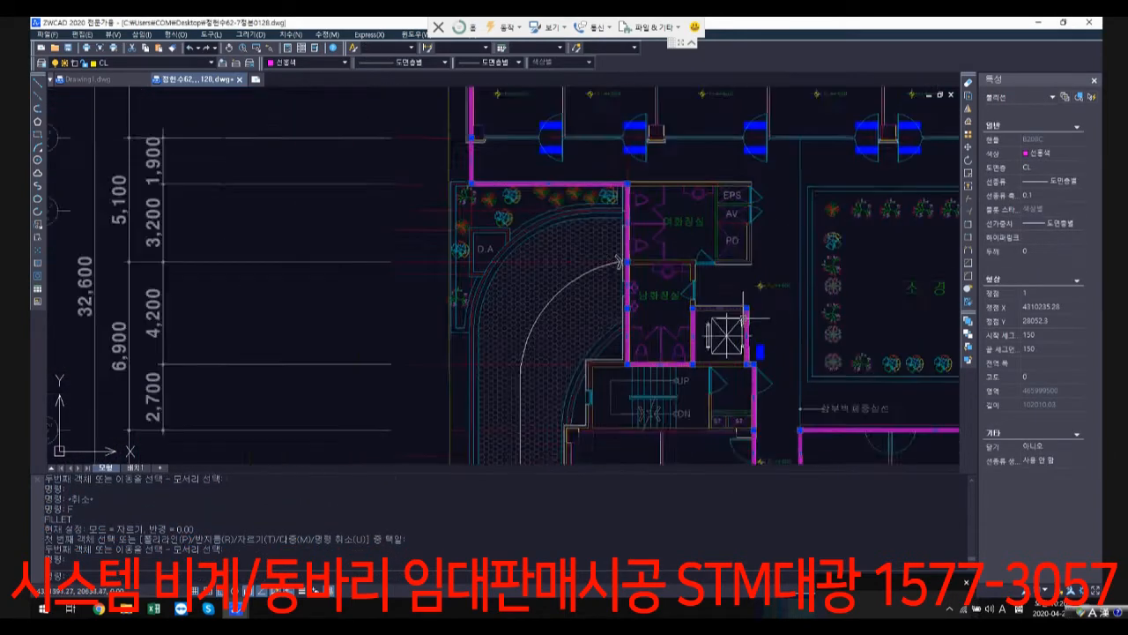
{"action": "middle_click_drag", "start_coordinate": [793, 372], "coordinate": [615, 326]}
{"action": "scroll", "coordinate": [615, 325], "scroll_direction": "down", "scroll_amount": 1}
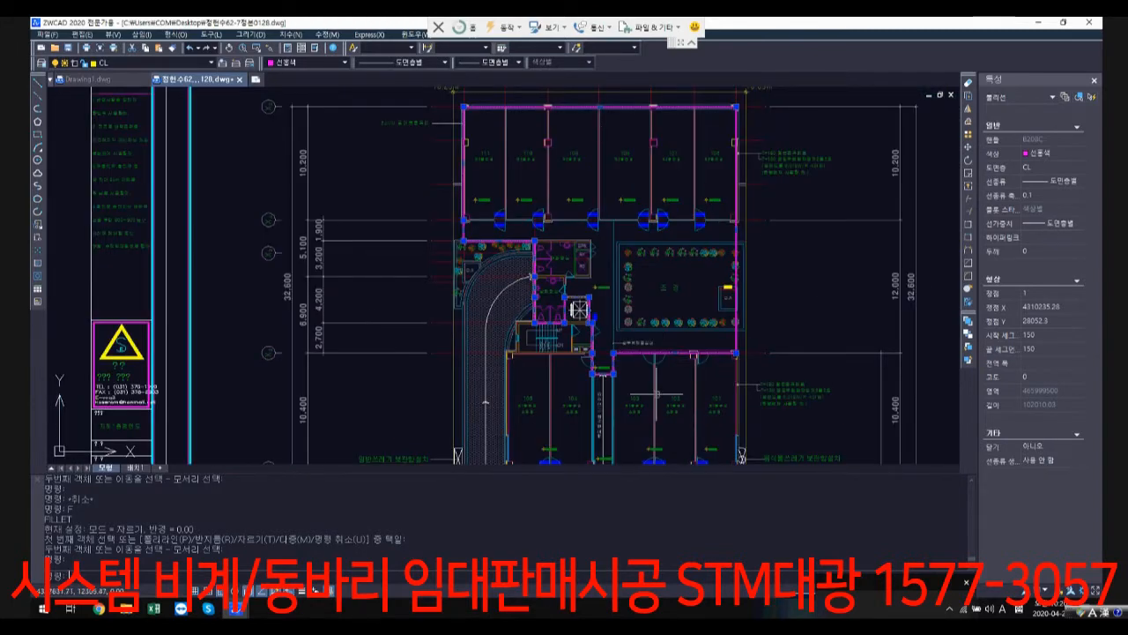
{"action": "middle_click_drag", "start_coordinate": [657, 394], "coordinate": [649, 286]}
{"action": "key", "text": "Escape"}
{"action": "key", "text": "Escape"}
Step: Draw a rectangle around units 103, 102 and 101 from the outline's corridor corner to the centreline corner in 101's lower outer column
{"action": "scroll", "coordinate": [633, 252], "scroll_direction": "up", "scroll_amount": 3}
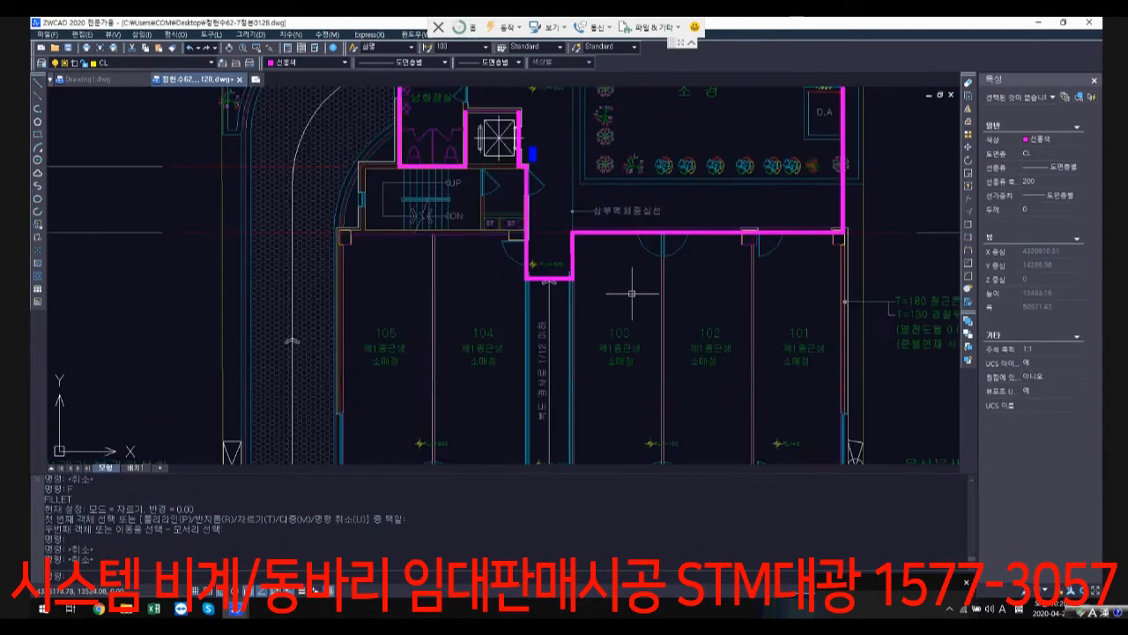
{"action": "type", "text": "REC"}
{"action": "key", "text": "Return"}
{"action": "middle_click_drag", "start_coordinate": [683, 313], "coordinate": [601, 260]}
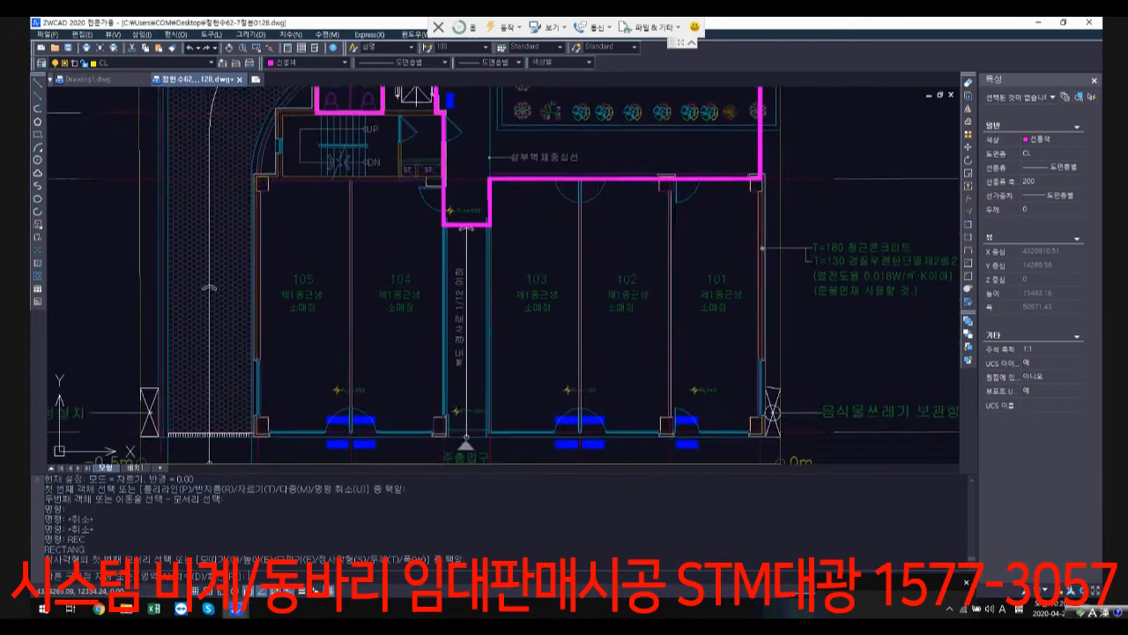
{"action": "left_click", "coordinate": [760, 430]}
{"action": "scroll", "coordinate": [760, 430], "scroll_direction": "up", "scroll_amount": 3}
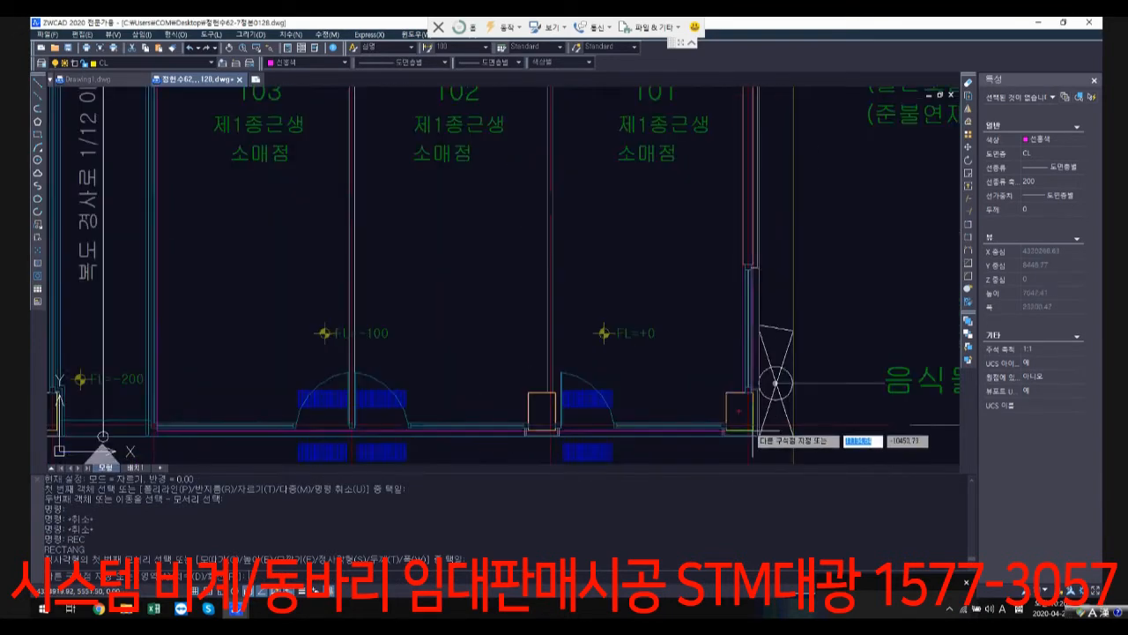
{"action": "left_click", "coordinate": [747, 426]}
{"action": "left_click", "coordinate": [744, 425]}
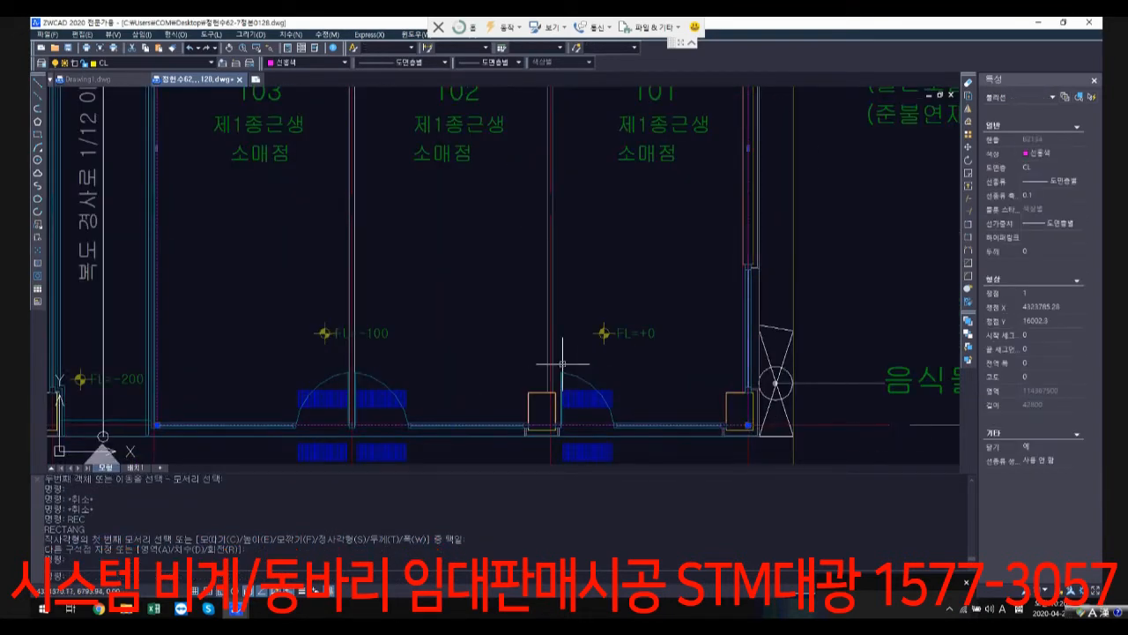
Step: Stretch the rectangle's outer edge from unit 101's exterior wall back to the wall between units 102 and 101
{"action": "scroll", "coordinate": [581, 366], "scroll_direction": "down", "scroll_amount": 1}
{"action": "scroll", "coordinate": [433, 340], "scroll_direction": "up", "scroll_amount": 1}
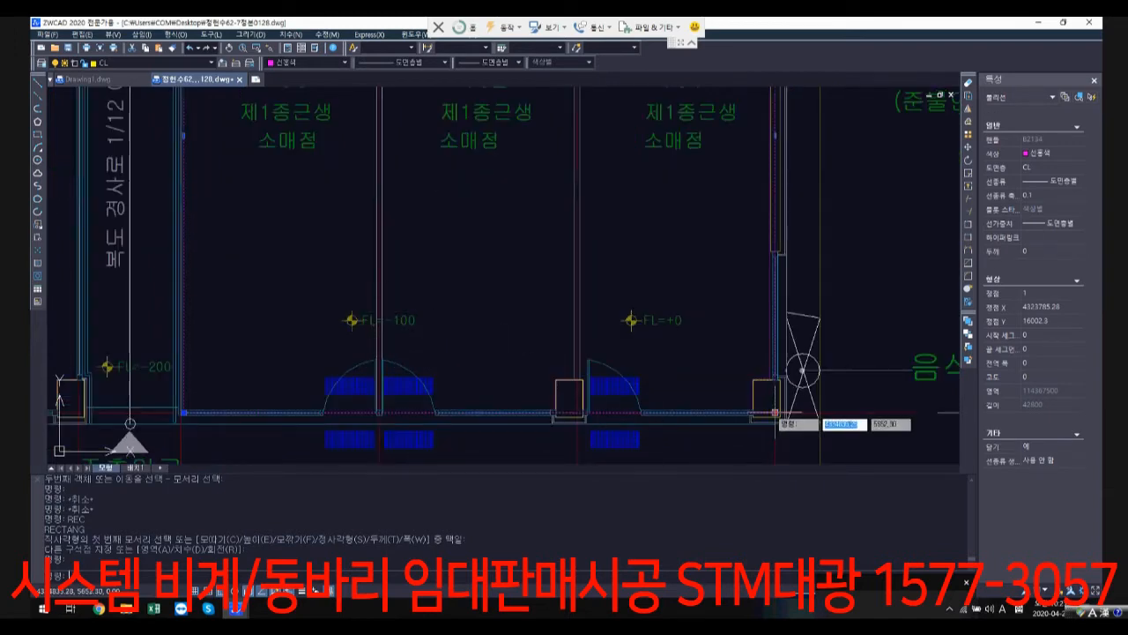
{"action": "scroll", "coordinate": [774, 310], "scroll_direction": "down", "scroll_amount": 1}
{"action": "middle_click_drag", "start_coordinate": [775, 311], "coordinate": [751, 440]}
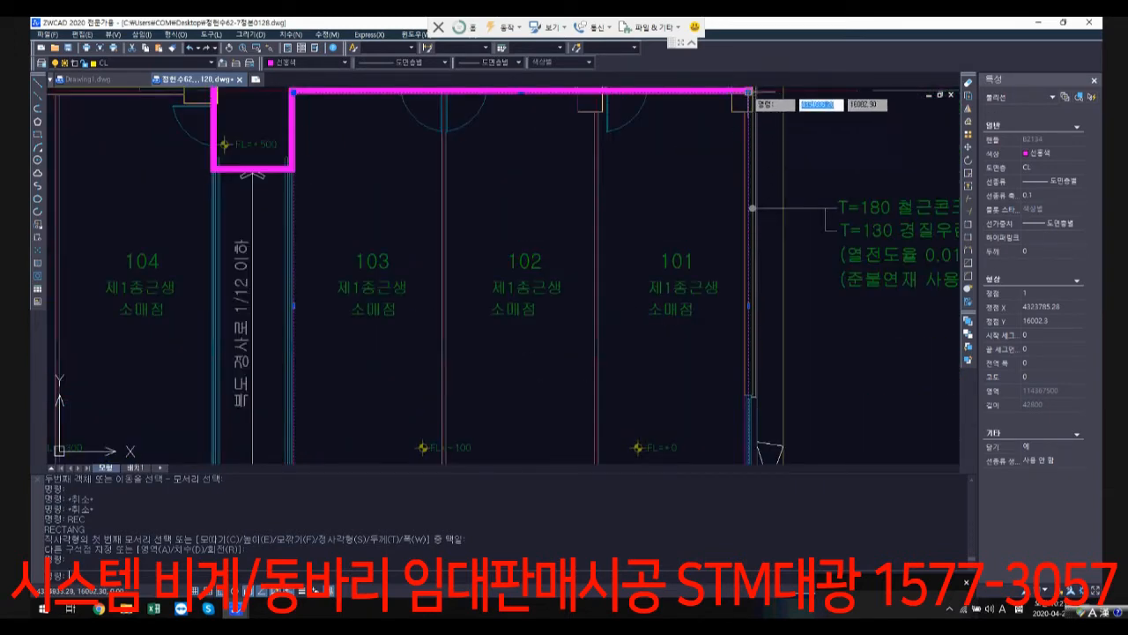
{"action": "left_click", "coordinate": [750, 91]}
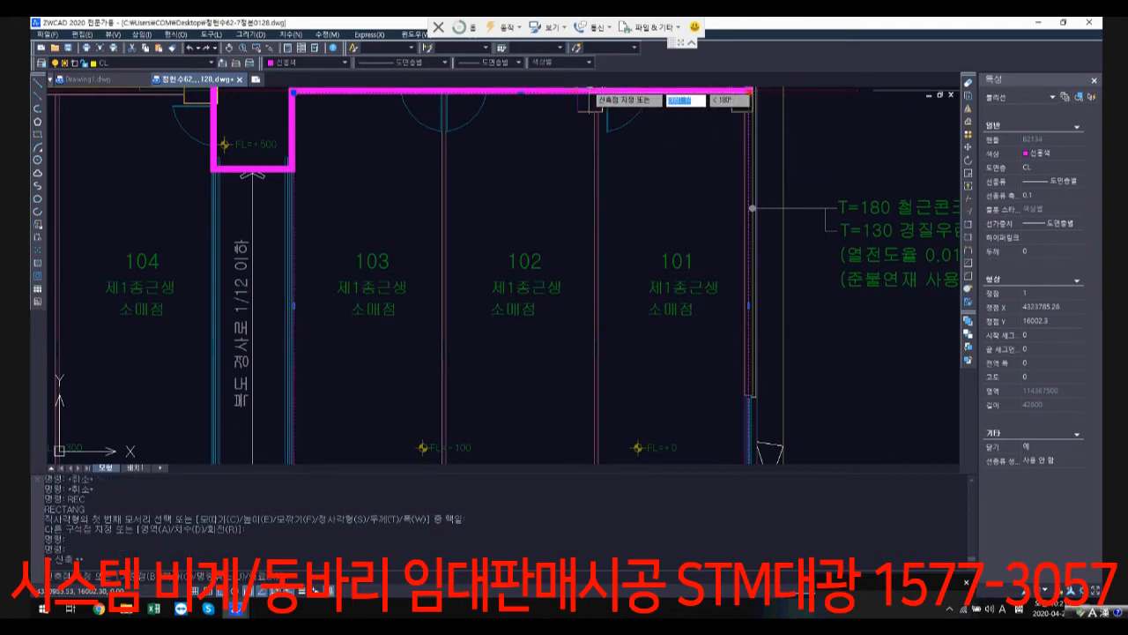
{"action": "scroll", "coordinate": [956, 226], "scroll_direction": "down", "scroll_amount": 2}
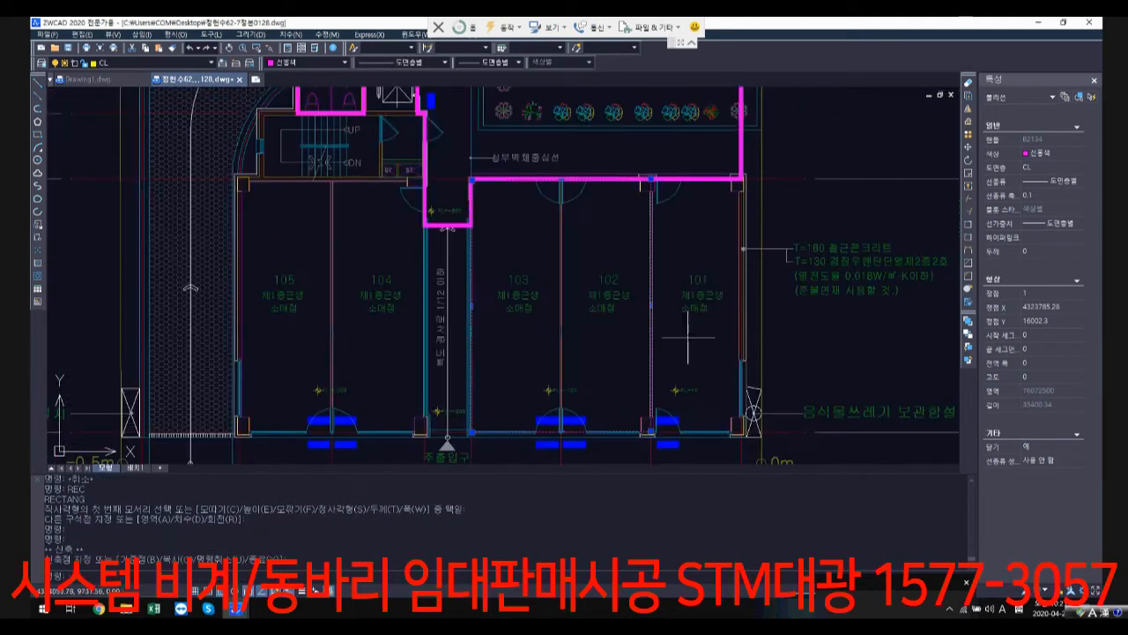
Step: Draw a rectangle around units 105 and 104 from 105's upper outer wall corner to the centreline corner in 104's lower column
{"action": "scroll", "coordinate": [343, 187], "scroll_direction": "up", "scroll_amount": 1}
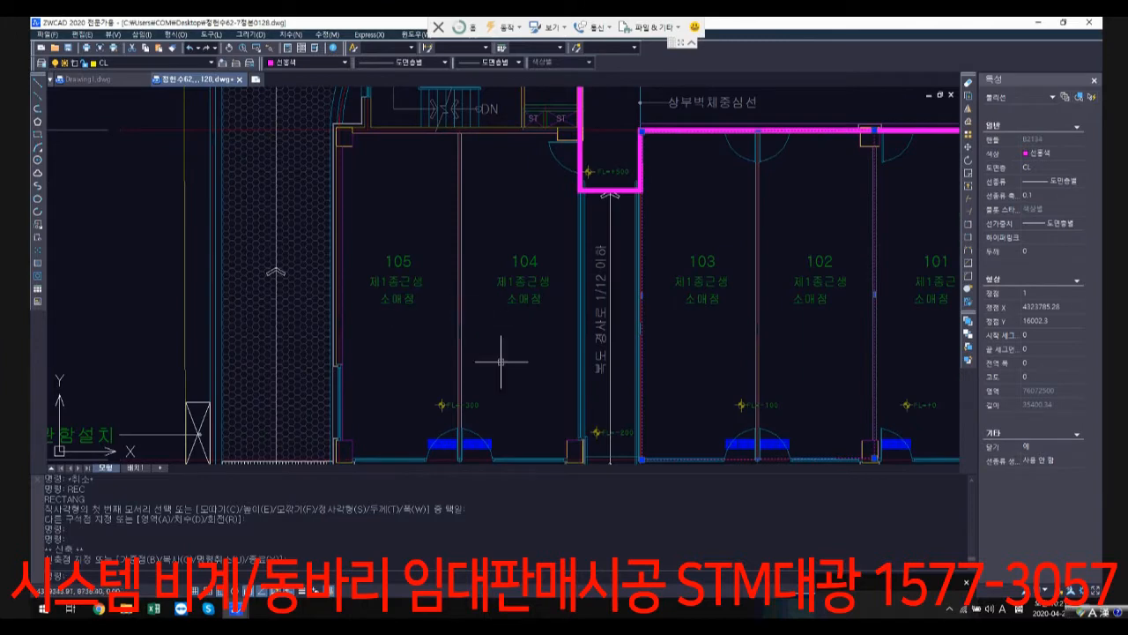
{"action": "type", "text": "rec"}
{"action": "key", "text": "Return"}
{"action": "scroll", "coordinate": [220, 97], "scroll_direction": "up", "scroll_amount": 1}
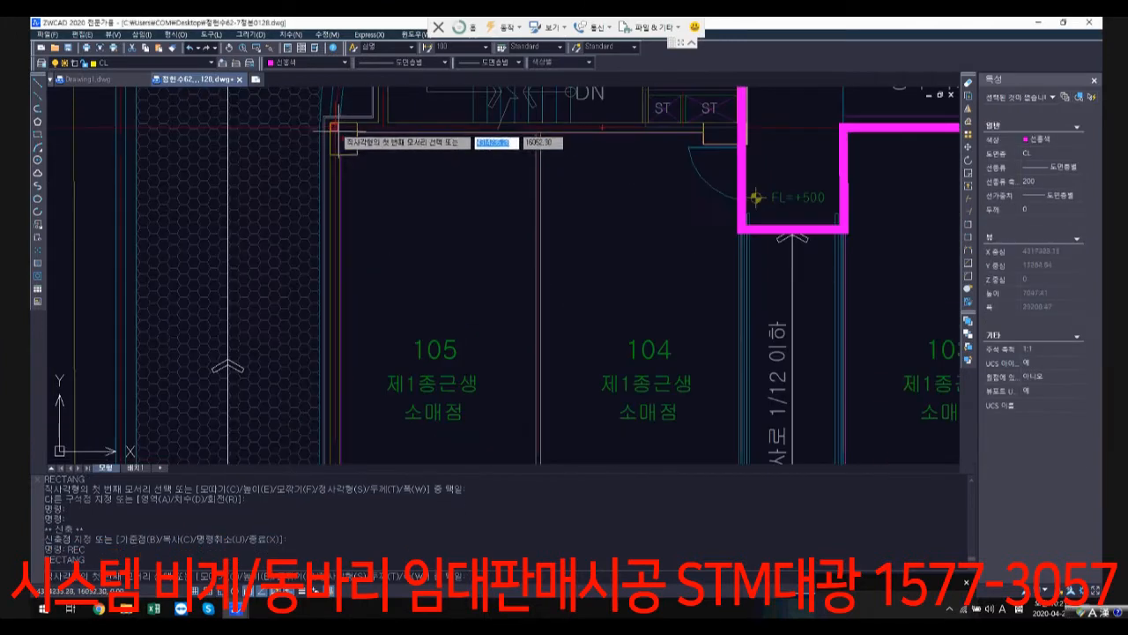
{"action": "mouse_move", "coordinate": [502, 327]}
{"action": "middle_mouse_down"}
{"action": "mouse_move", "coordinate": [531, 250]}
{"action": "mouse_move", "coordinate": [533, 150]}
{"action": "middle_mouse_up"}
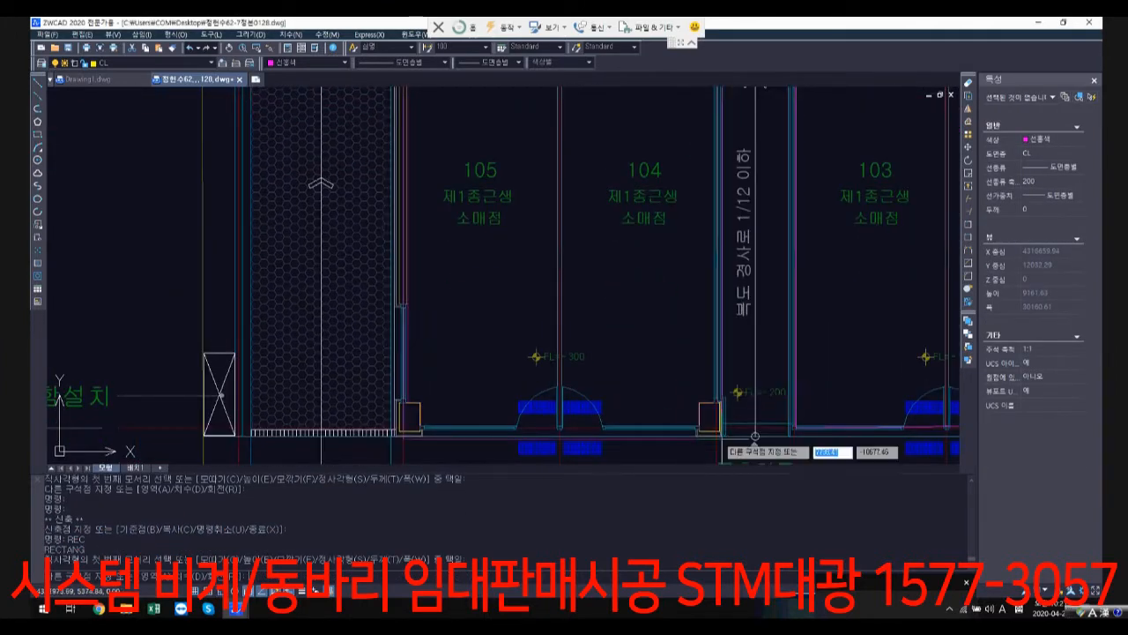
{"action": "scroll", "coordinate": [718, 438], "scroll_direction": "up", "scroll_amount": 2}
{"action": "left_click", "coordinate": [712, 419]}
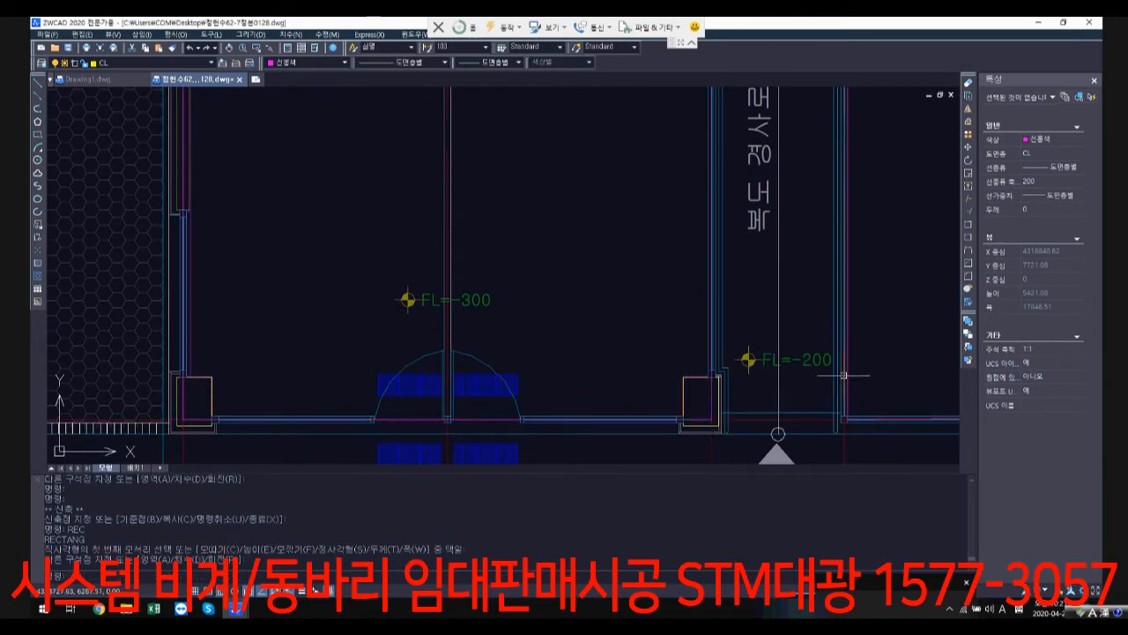
Step: Draw a rectangle over the ramped corridor from 104's lower column to the outline corner beside unit 103
{"action": "key", "text": "space"}
{"action": "left_click", "coordinate": [712, 420]}
{"action": "scroll", "coordinate": [783, 293], "scroll_direction": "down", "scroll_amount": 1}
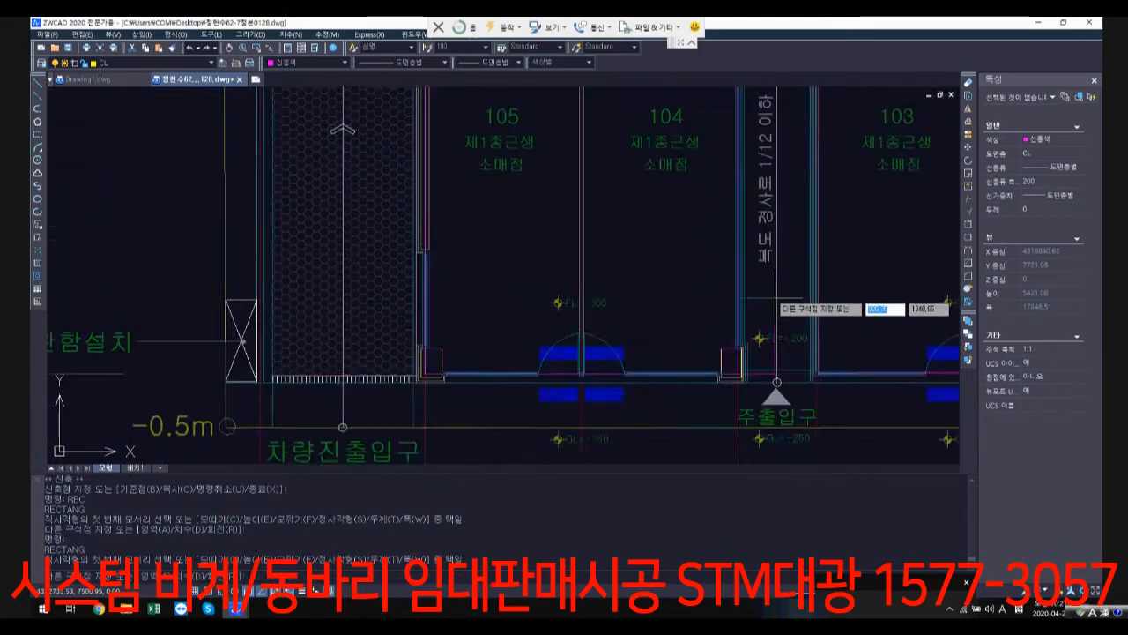
{"action": "middle_click_drag", "start_coordinate": [816, 142], "coordinate": [727, 319]}
{"action": "scroll", "coordinate": [733, 231], "scroll_direction": "up", "scroll_amount": 1}
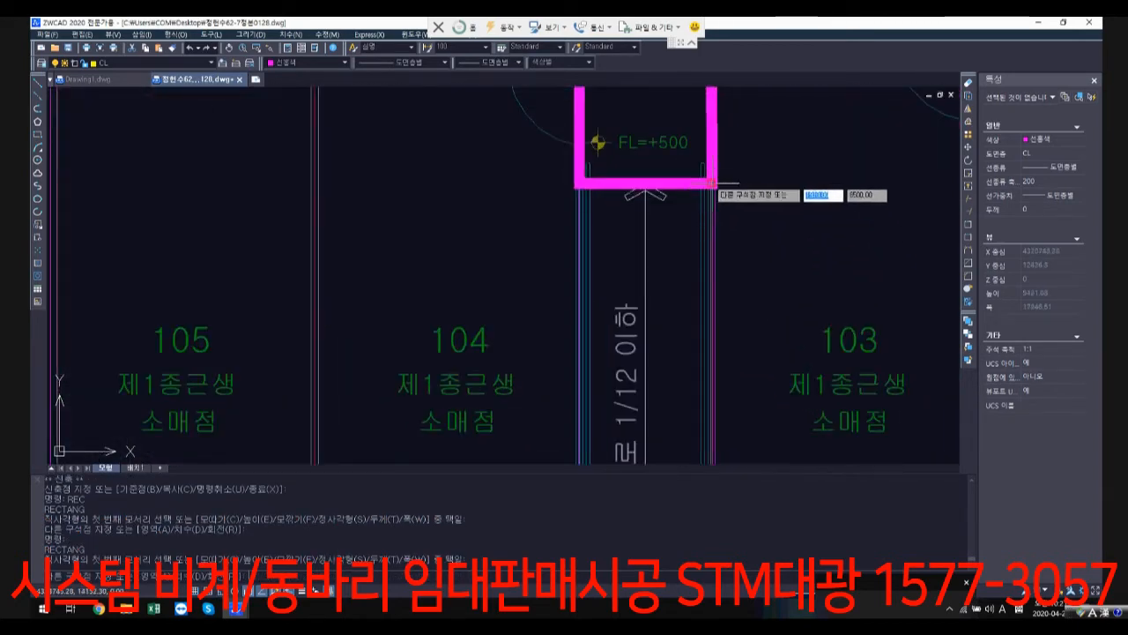
{"action": "left_click", "coordinate": [712, 183]}
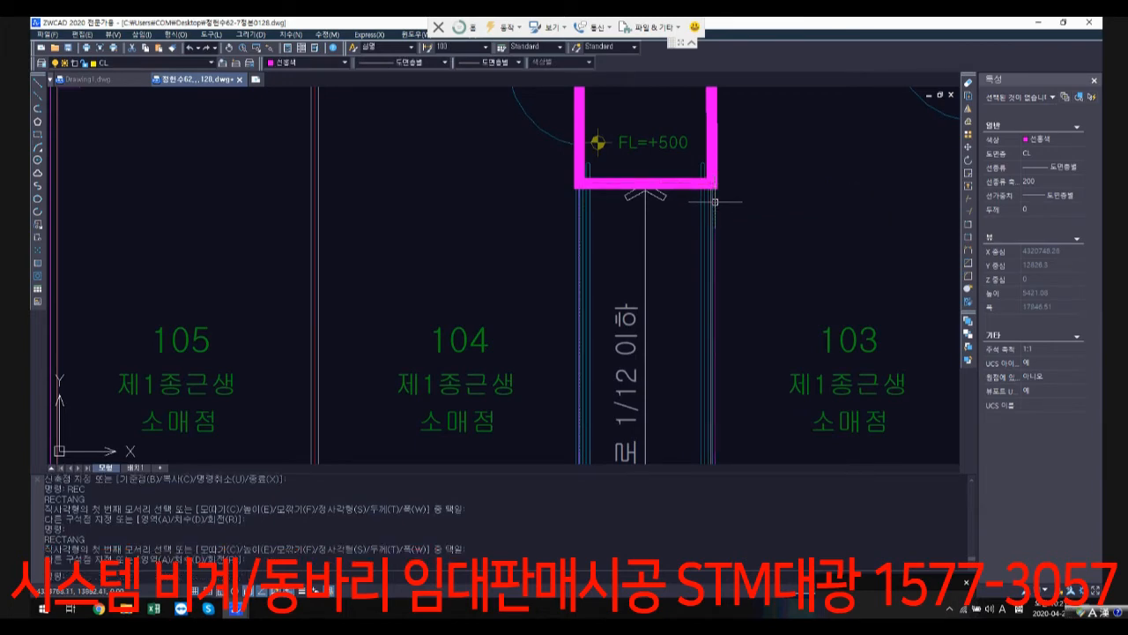
Step: Examine how the selected outline and the rectangle around units 103 and 102 meet along the corridor and unit 101's upper wall
{"action": "left_click", "coordinate": [719, 176]}
{"action": "left_click", "coordinate": [718, 166]}
{"action": "scroll", "coordinate": [794, 297], "scroll_direction": "down", "scroll_amount": 5}
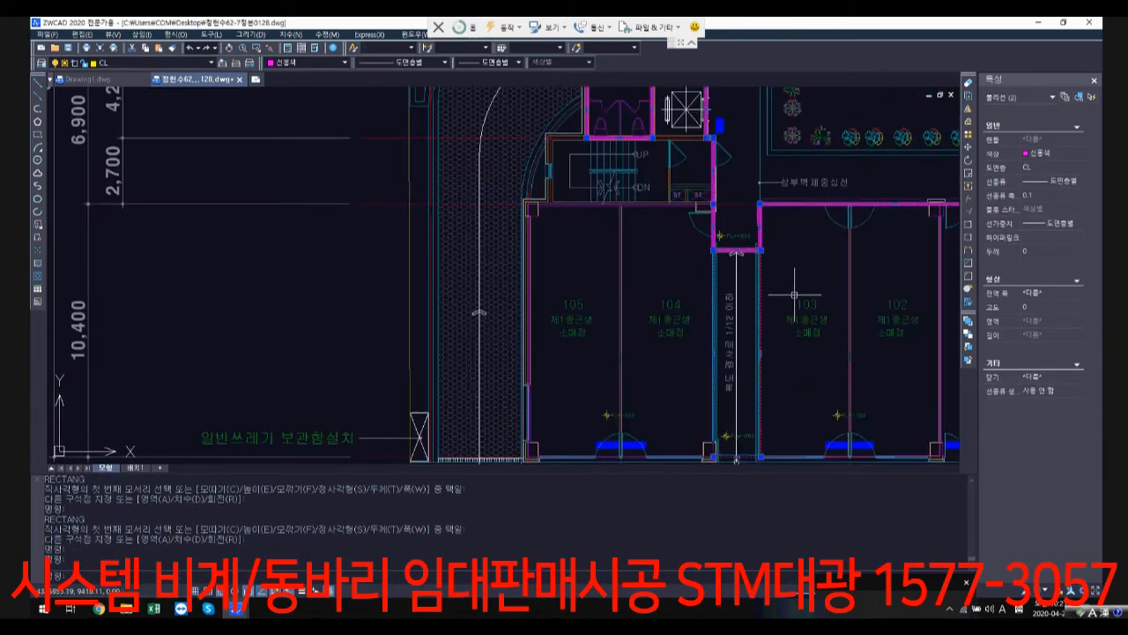
{"action": "middle_click_drag", "start_coordinate": [877, 314], "coordinate": [649, 312]}
{"action": "scroll", "coordinate": [671, 381], "scroll_direction": "up", "scroll_amount": 1}
{"action": "scroll", "coordinate": [713, 189], "scroll_direction": "up", "scroll_amount": 6}
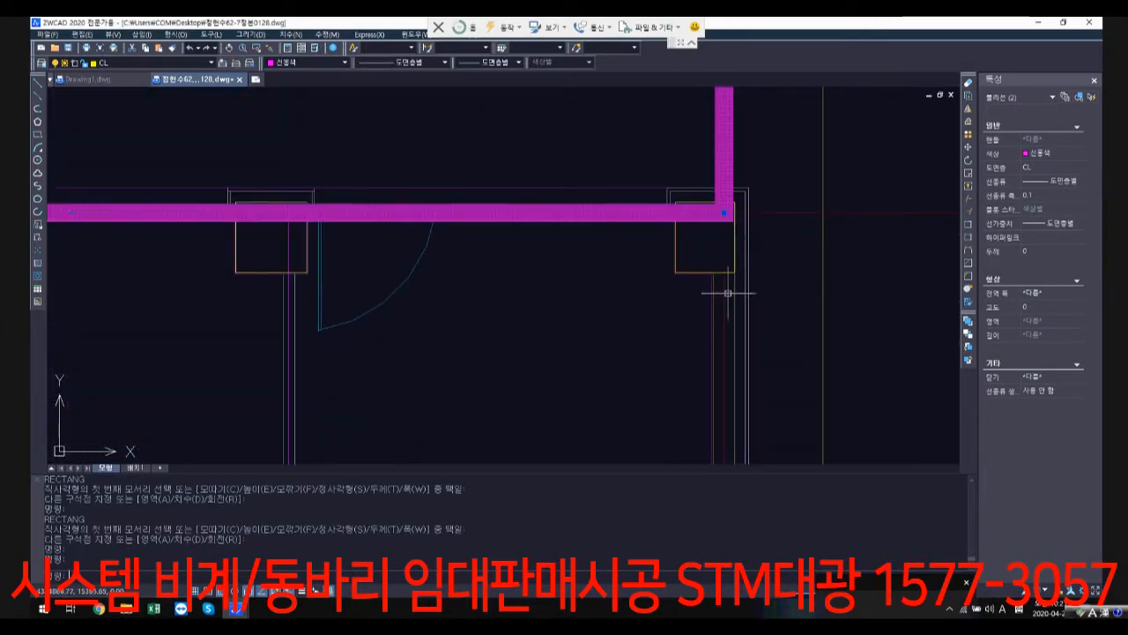
{"action": "scroll", "coordinate": [582, 300], "scroll_direction": "down", "scroll_amount": 5}
{"action": "scroll", "coordinate": [537, 188], "scroll_direction": "up", "scroll_amount": 4}
{"action": "key", "text": "Escape"}
{"action": "key", "text": "Escape"}
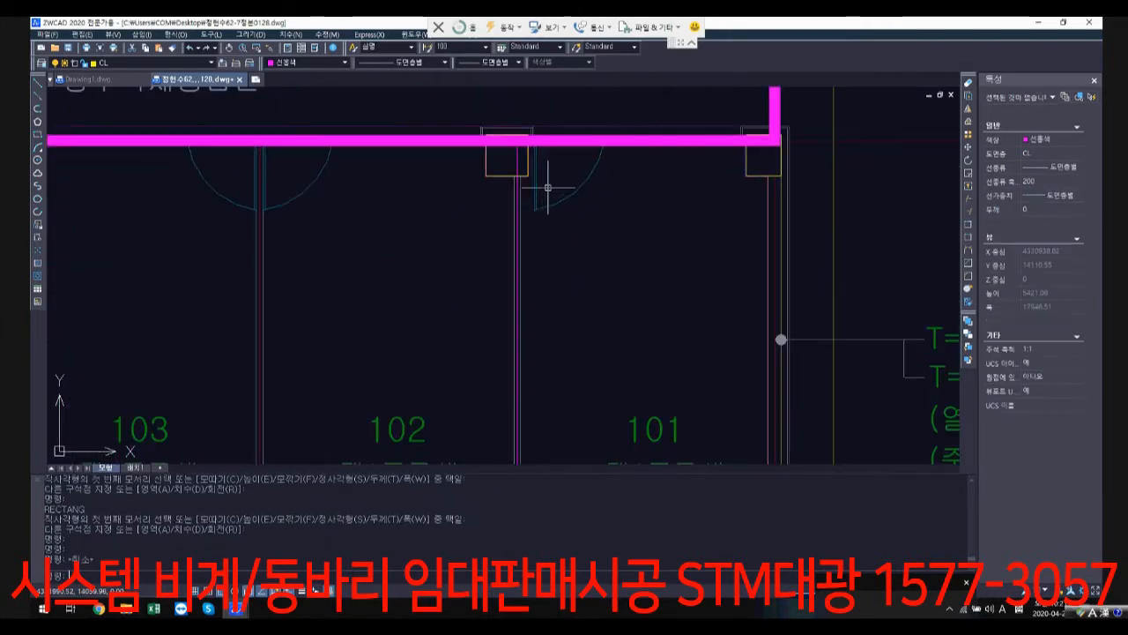
Step: Draw a rectangle around unit 101 from the top of its wall with 102 to the centreline corner in its lower outer column
{"action": "type", "text": "rec"}
{"action": "key", "text": "Return"}
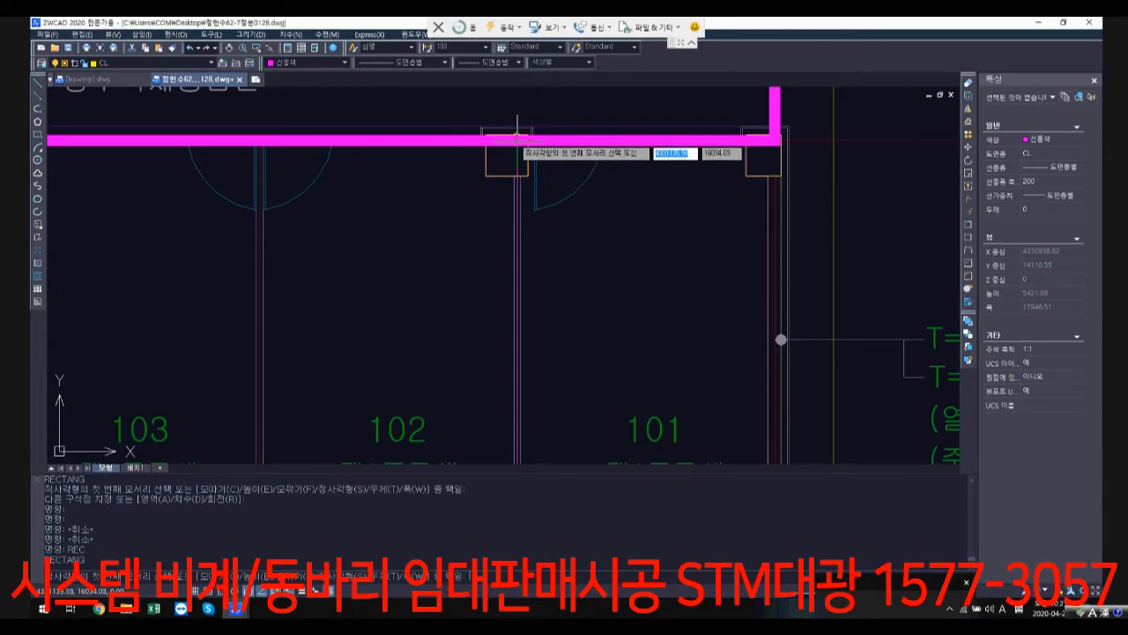
{"action": "left_click", "coordinate": [517, 140]}
{"action": "scroll", "coordinate": [633, 317], "scroll_direction": "down", "scroll_amount": 2}
{"action": "middle_click_drag", "start_coordinate": [727, 423], "coordinate": [758, 273]}
{"action": "middle_click_drag", "start_coordinate": [768, 370], "coordinate": [792, 282]}
{"action": "scroll", "coordinate": [800, 410], "scroll_direction": "up", "scroll_amount": 3}
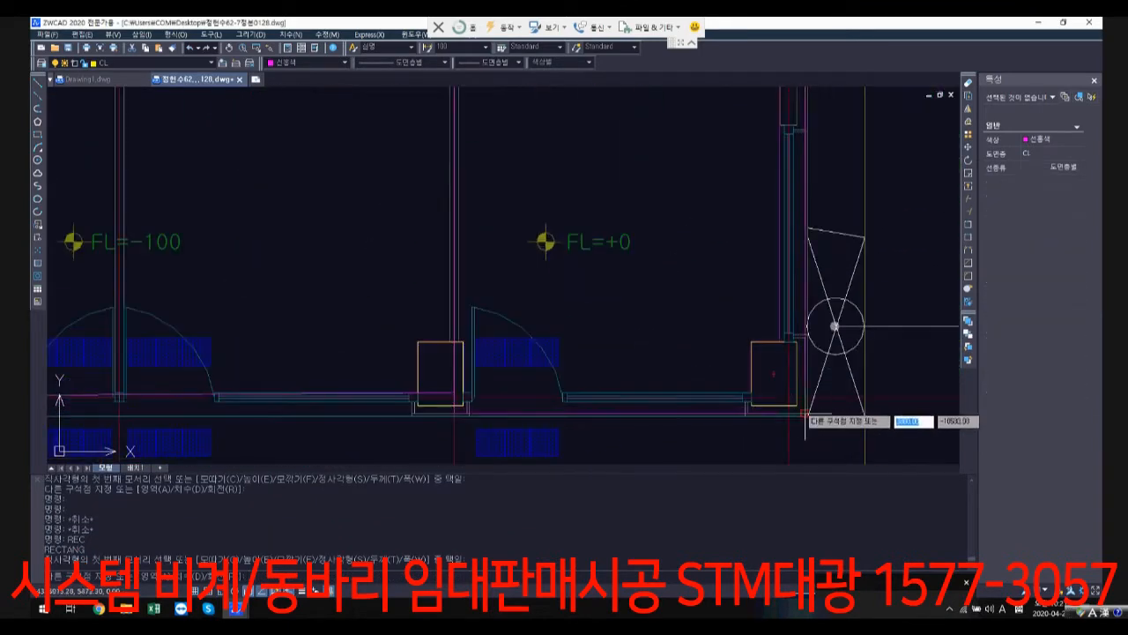
{"action": "left_click", "coordinate": [789, 398]}
Step: Stretch the lower corridor-side corner of the rectangle around units 103 and 102 onto the wall centreline intersection
{"action": "scroll", "coordinate": [439, 397], "scroll_direction": "up", "scroll_amount": 2}
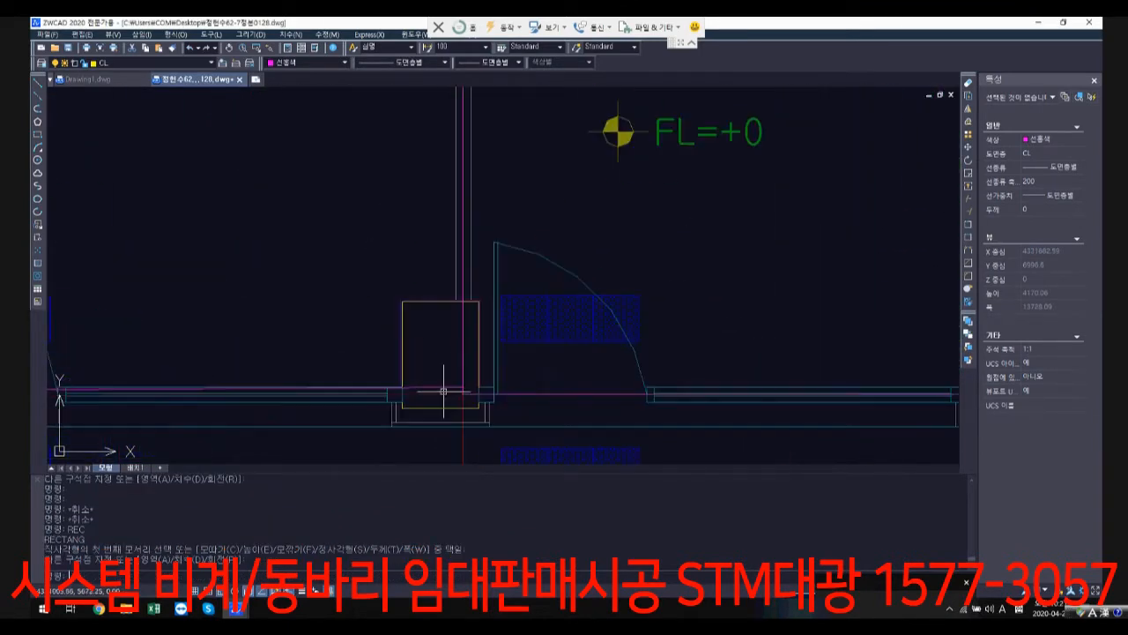
{"action": "left_click", "coordinate": [447, 384]}
{"action": "scroll", "coordinate": [399, 386], "scroll_direction": "down", "scroll_amount": 2}
{"action": "scroll", "coordinate": [400, 386], "scroll_direction": "down", "scroll_amount": 2}
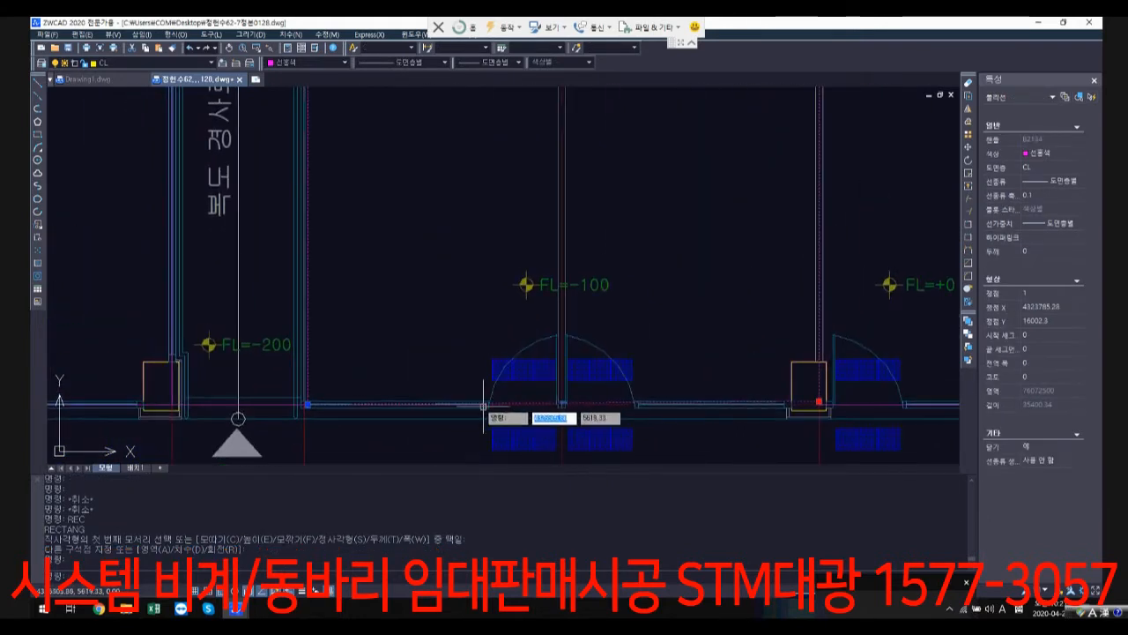
{"action": "scroll", "coordinate": [300, 403], "scroll_direction": "up", "scroll_amount": 3}
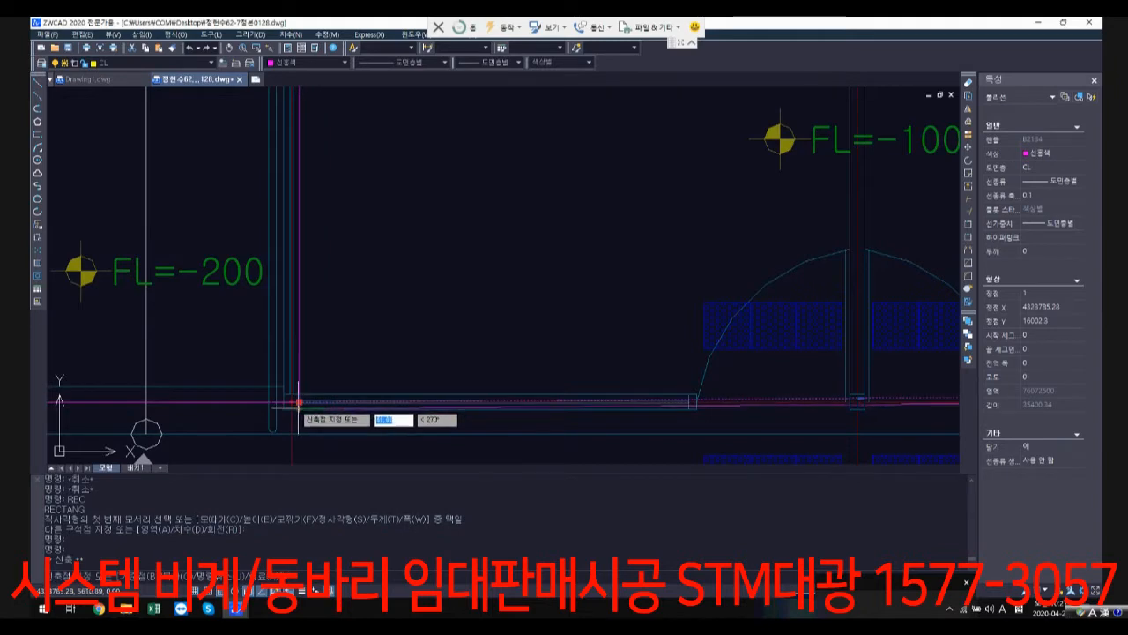
{"action": "left_click", "coordinate": [304, 401]}
{"action": "scroll", "coordinate": [801, 411], "scroll_direction": "down", "scroll_amount": 2}
{"action": "scroll", "coordinate": [792, 298], "scroll_direction": "down", "scroll_amount": 4}
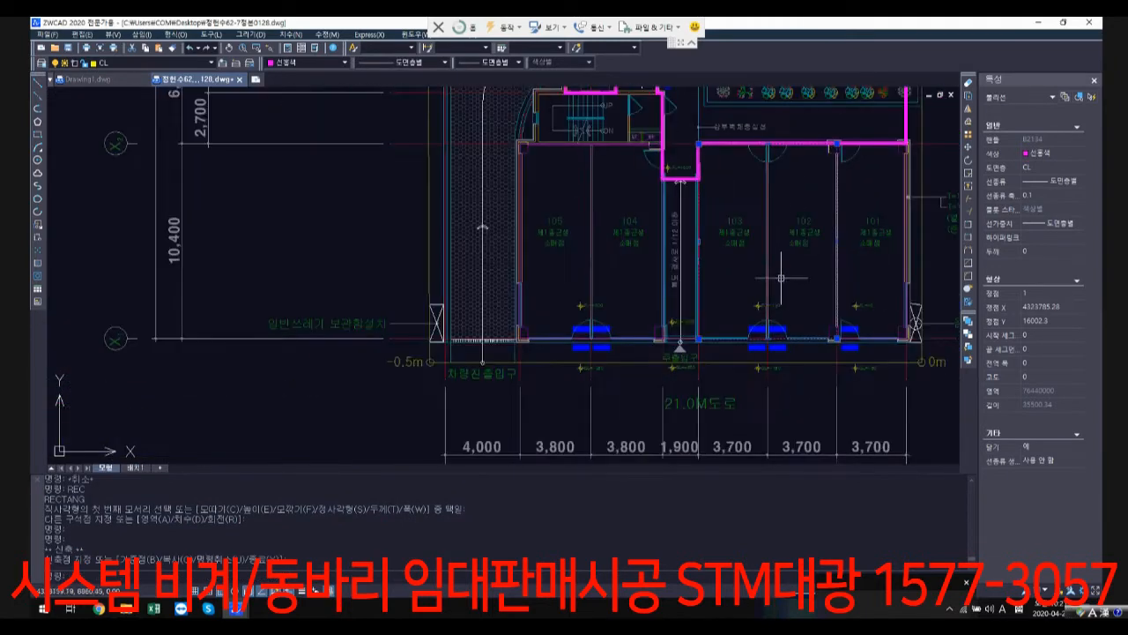
Step: Add the corridor rectangle and the rectangle around units 105 and 104 to the selection
{"action": "mouse_move", "coordinate": [781, 277]}
{"action": "middle_mouse_down"}
{"action": "mouse_move", "coordinate": [696, 362]}
{"action": "mouse_move", "coordinate": [583, 436]}
{"action": "middle_mouse_up"}
{"action": "scroll", "coordinate": [525, 434], "scroll_direction": "up", "scroll_amount": 3}
{"action": "scroll", "coordinate": [751, 349], "scroll_direction": "down", "scroll_amount": 4}
{"action": "scroll", "coordinate": [582, 436], "scroll_direction": "down", "scroll_amount": 1}
{"action": "mouse_move", "coordinate": [637, 277]}
{"action": "middle_mouse_down"}
{"action": "mouse_move", "coordinate": [591, 347]}
{"action": "mouse_move", "coordinate": [591, 372]}
{"action": "middle_mouse_up"}
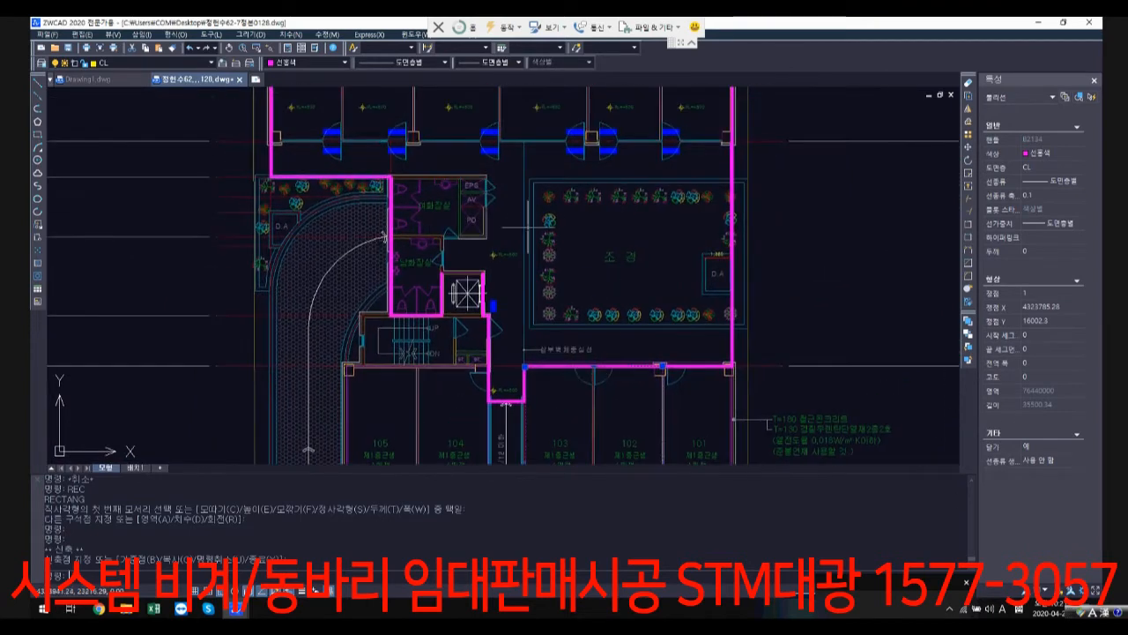
{"action": "mouse_move", "coordinate": [535, 213]}
{"action": "middle_mouse_down"}
{"action": "mouse_move", "coordinate": [570, 245]}
{"action": "mouse_move", "coordinate": [617, 236]}
{"action": "middle_mouse_up"}
{"action": "middle_click_drag", "start_coordinate": [537, 401], "coordinate": [616, 203]}
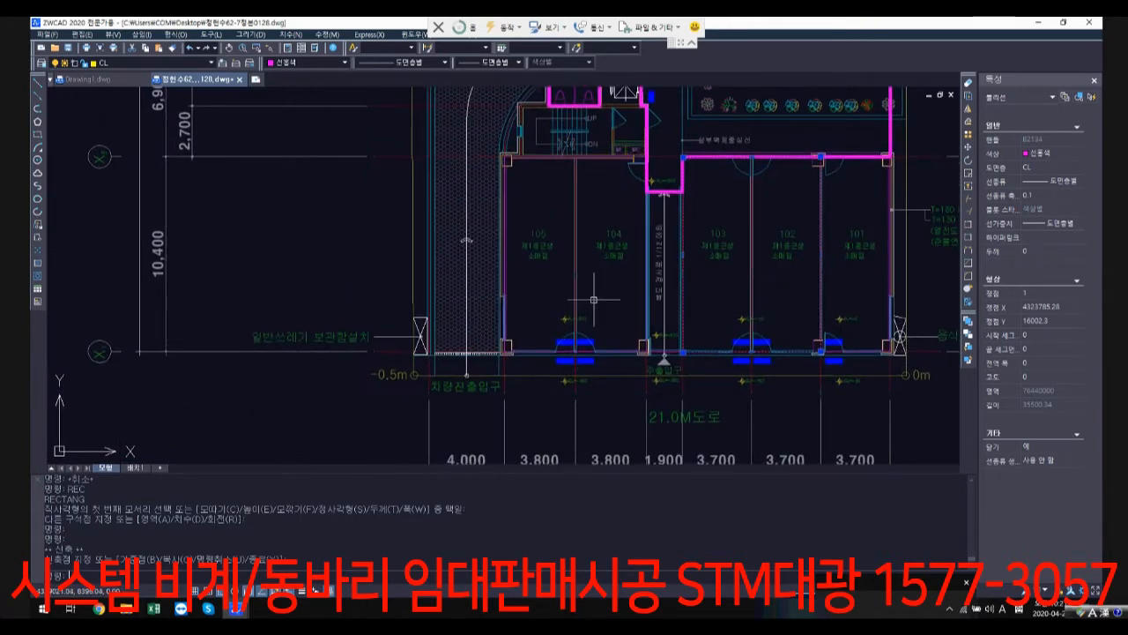
{"action": "scroll", "coordinate": [605, 352], "scroll_direction": "up", "scroll_amount": 4}
{"action": "middle_click_drag", "start_coordinate": [806, 361], "coordinate": [474, 339]}
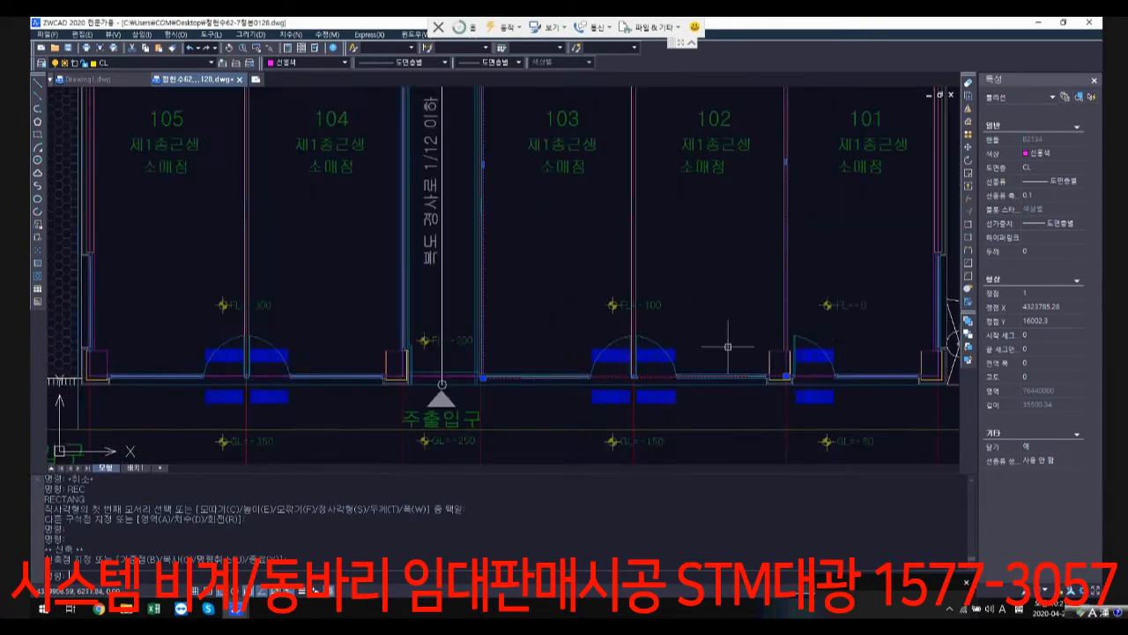
{"action": "scroll", "coordinate": [487, 377], "scroll_direction": "up", "scroll_amount": 3}
{"action": "left_click", "coordinate": [377, 370]}
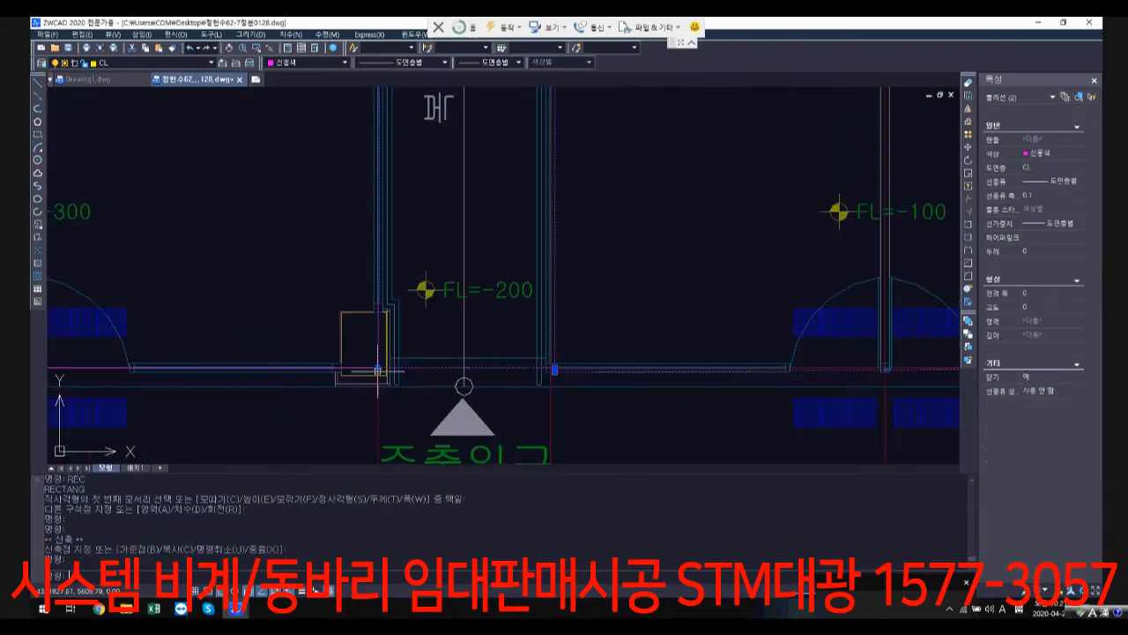
{"action": "left_click", "coordinate": [355, 367]}
Step: Add the thick perimeter polyline to the selection and check the highlighted outlines around the core and the lower units
{"action": "scroll", "coordinate": [592, 291], "scroll_direction": "down", "scroll_amount": 4}
{"action": "middle_click_drag", "start_coordinate": [529, 148], "coordinate": [460, 346]}
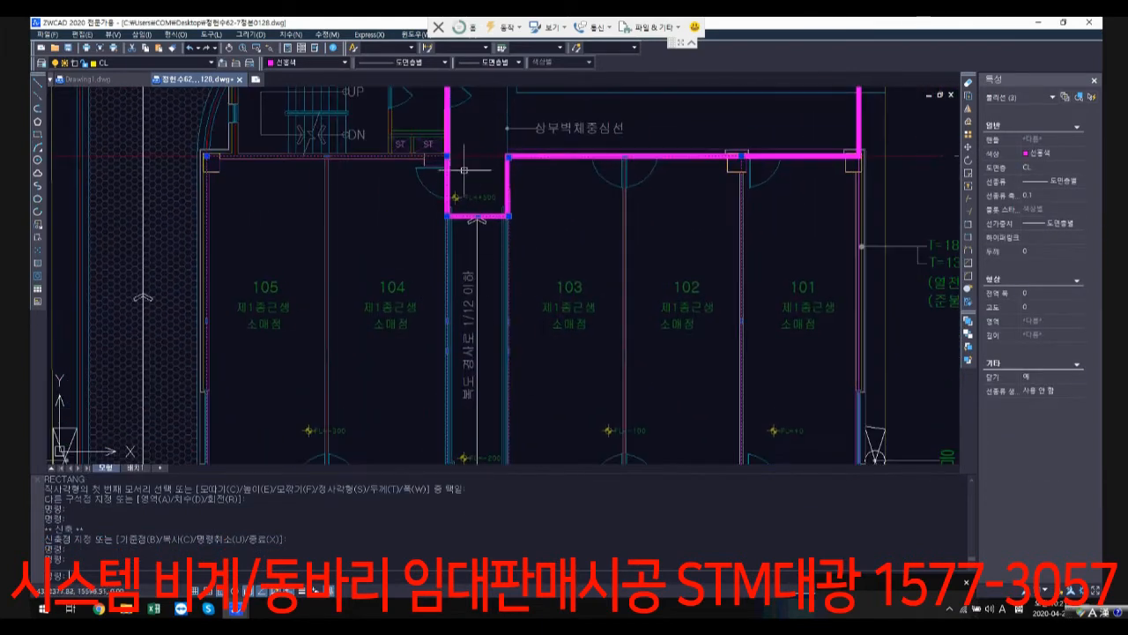
{"action": "scroll", "coordinate": [457, 134], "scroll_direction": "up", "scroll_amount": 1}
{"action": "scroll", "coordinate": [457, 134], "scroll_direction": "up", "scroll_amount": 1}
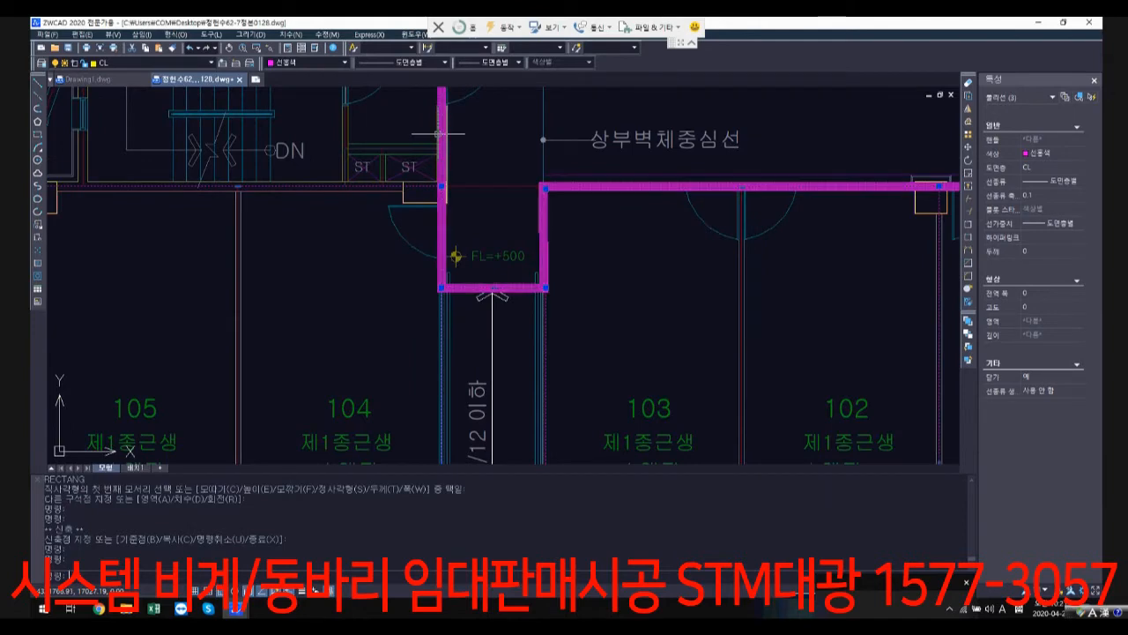
{"action": "left_click", "coordinate": [442, 132]}
{"action": "scroll", "coordinate": [483, 138], "scroll_direction": "down", "scroll_amount": 3}
{"action": "mouse_move", "coordinate": [457, 121]}
{"action": "middle_mouse_down"}
{"action": "mouse_move", "coordinate": [457, 305]}
{"action": "mouse_move", "coordinate": [512, 309]}
{"action": "middle_mouse_up"}
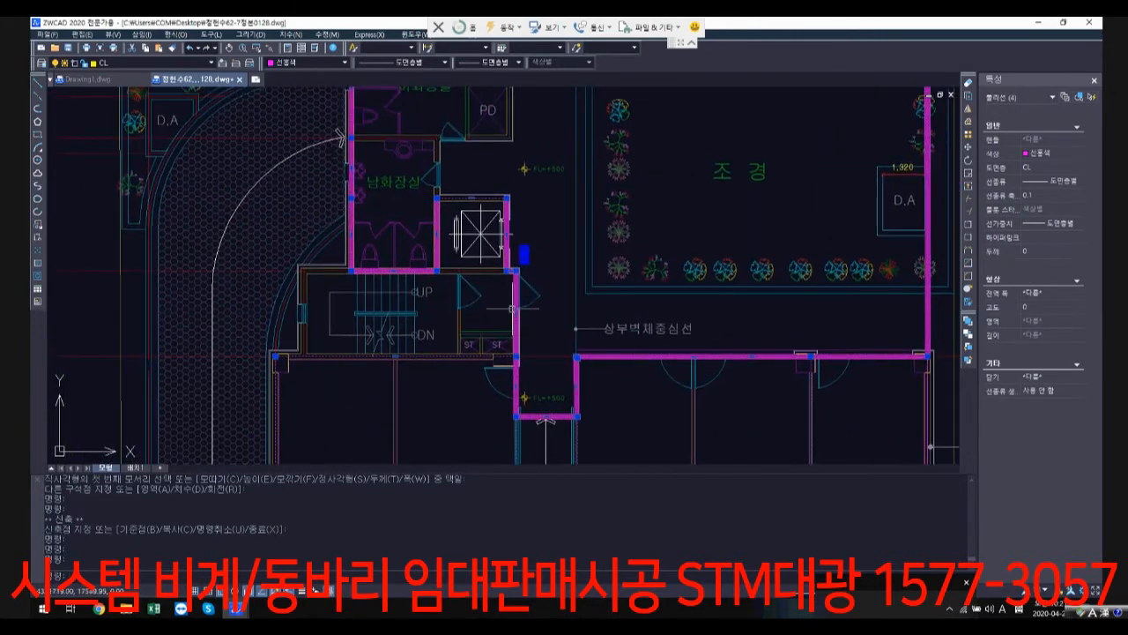
{"action": "scroll", "coordinate": [319, 317], "scroll_direction": "up", "scroll_amount": 1}
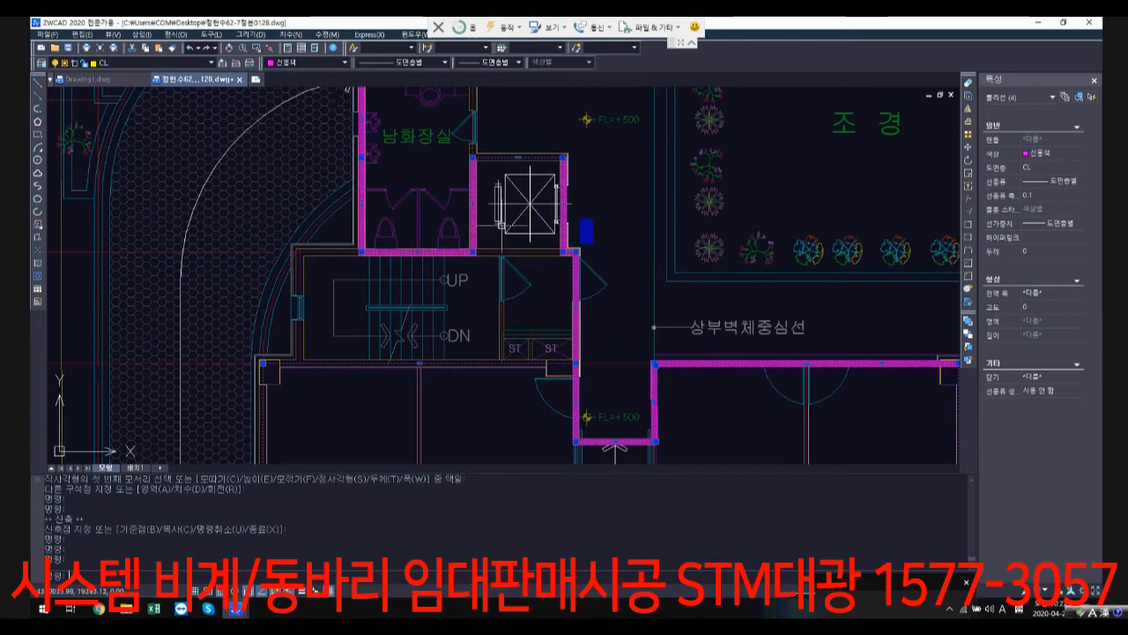
{"action": "scroll", "coordinate": [388, 185], "scroll_direction": "down", "scroll_amount": 2}
{"action": "scroll", "coordinate": [368, 164], "scroll_direction": "down", "scroll_amount": 1}
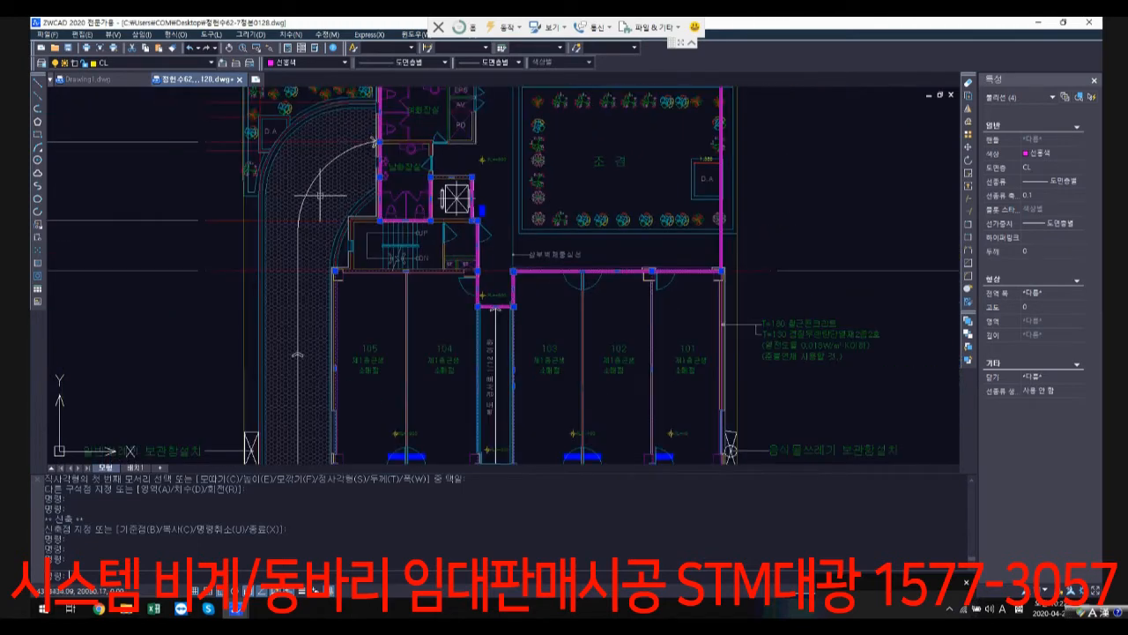
{"action": "scroll", "coordinate": [364, 254], "scroll_direction": "up", "scroll_amount": 3}
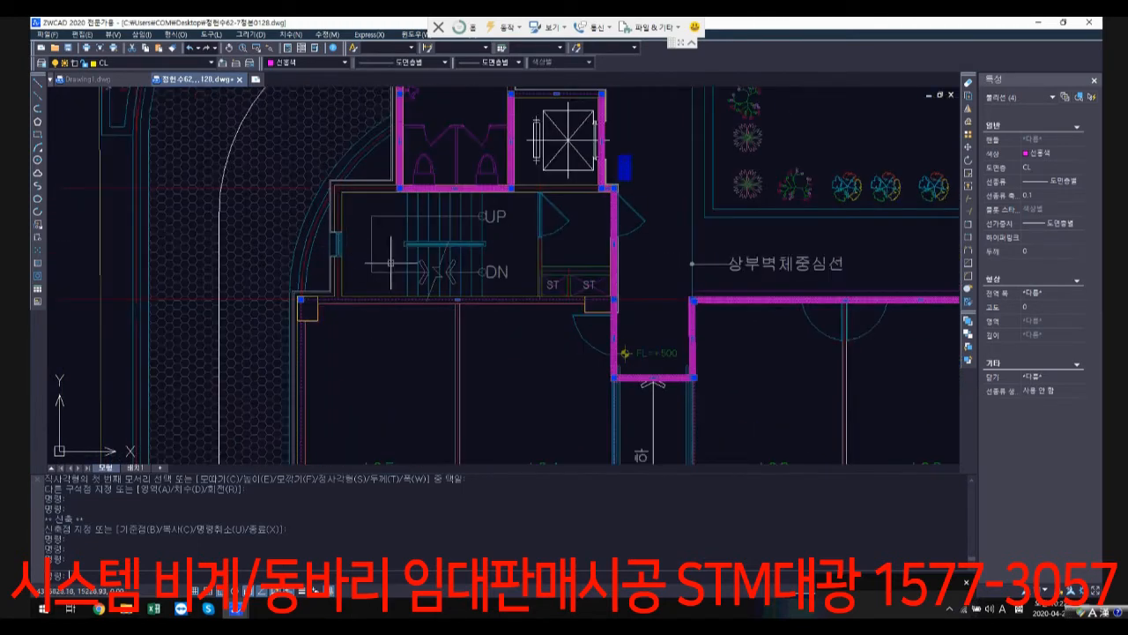
{"action": "scroll", "coordinate": [513, 275], "scroll_direction": "down", "scroll_amount": 2}
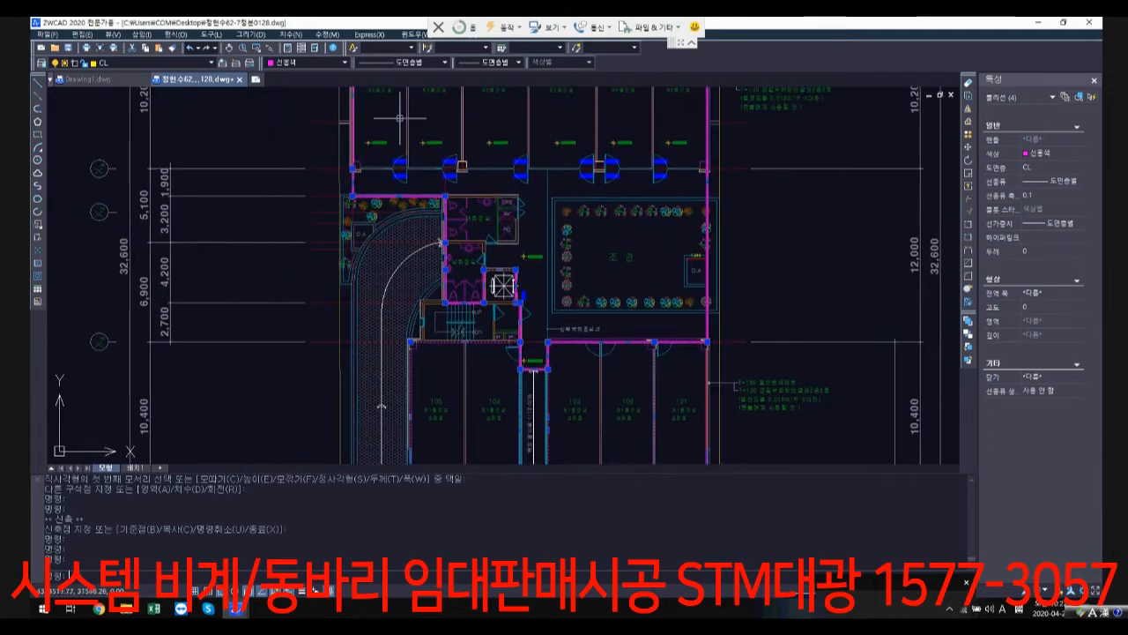
{"action": "key", "text": "Escape"}
{"action": "type", "text": "c"}
{"action": "key", "text": "Return"}
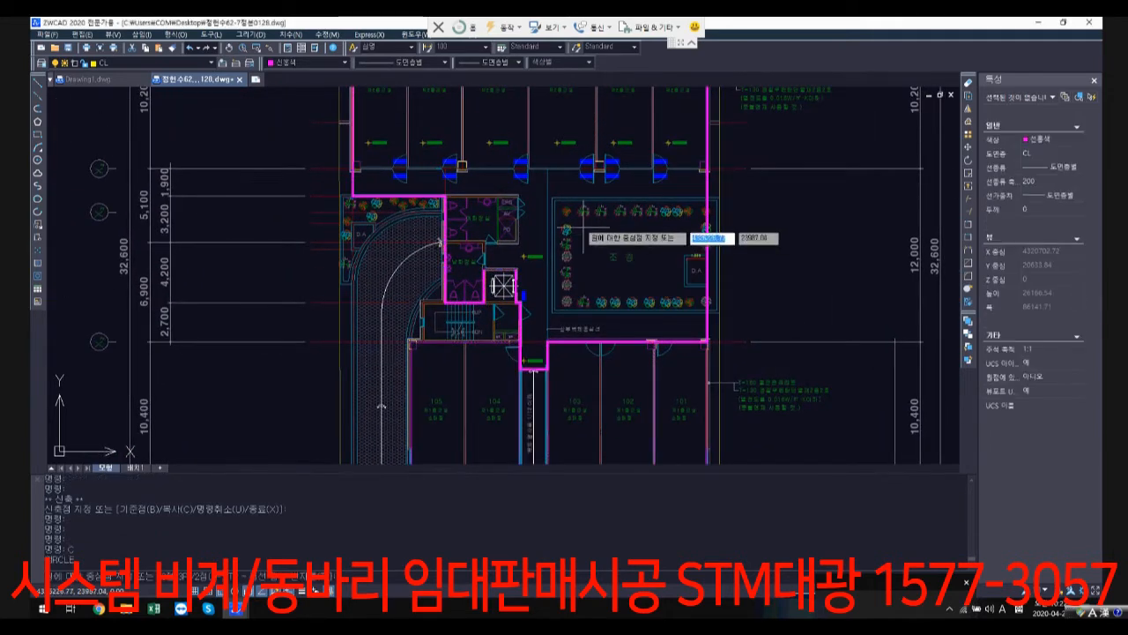
{"action": "key", "text": "Escape"}
Step: Copy the previously selected floor outlines into the empty area below the structural sheets, beside the earlier copied outline
{"action": "type", "text": "co"}
{"action": "key", "text": "Return"}
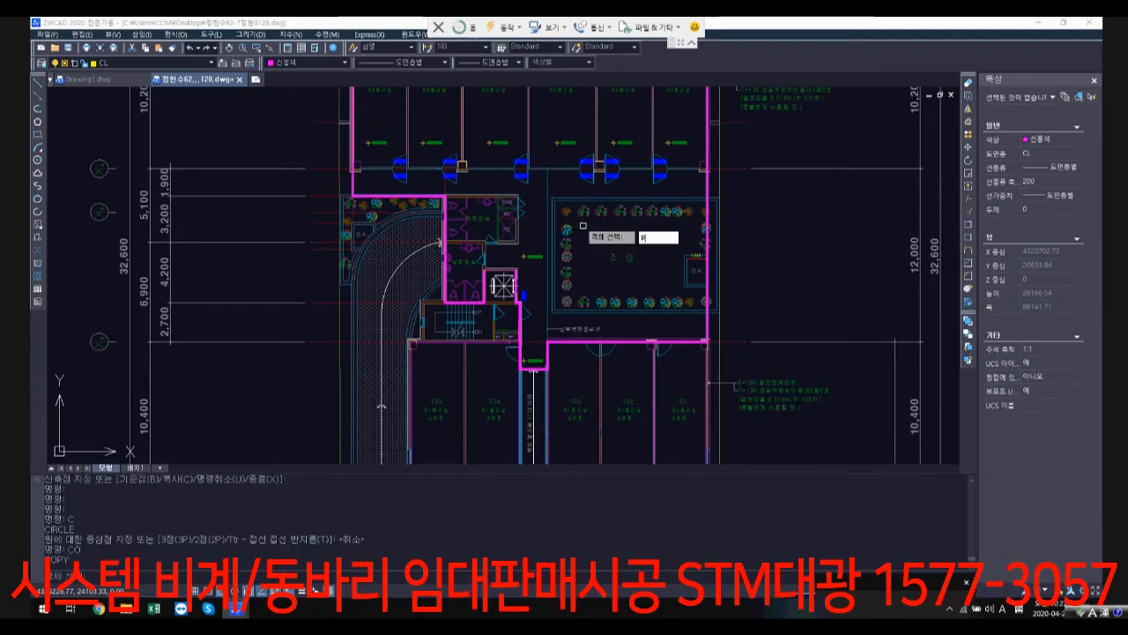
{"action": "type", "text": "p"}
{"action": "key", "text": "Return"}
{"action": "key", "text": "Return"}
{"action": "scroll", "coordinate": [636, 361], "scroll_direction": "down", "scroll_amount": 8}
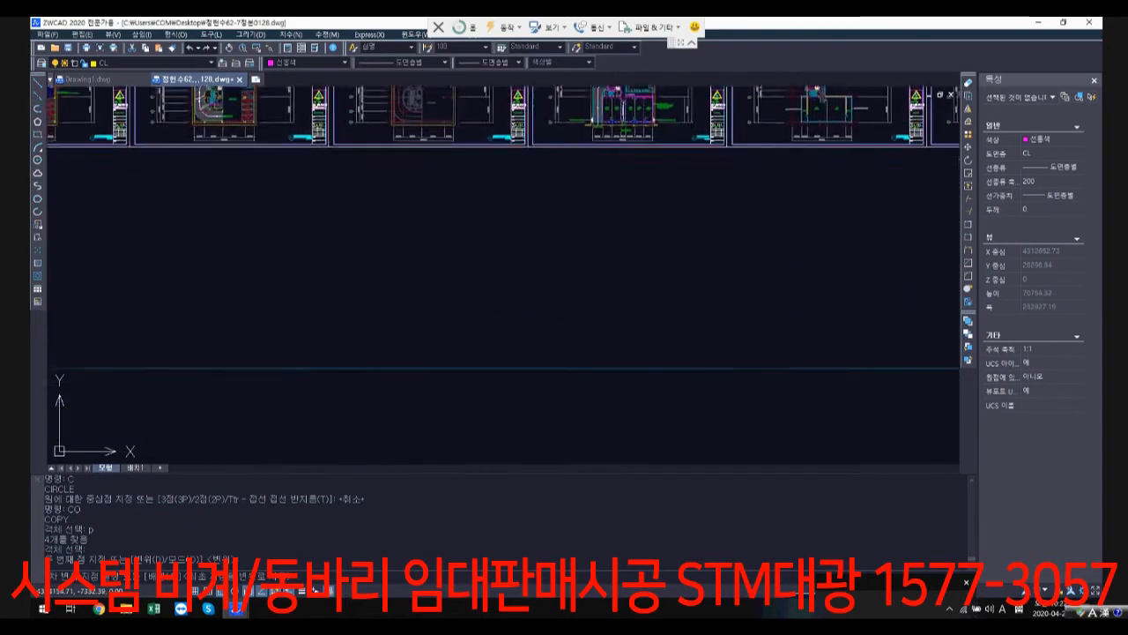
{"action": "middle_click_drag", "start_coordinate": [636, 361], "coordinate": [644, 97]}
{"action": "scroll", "coordinate": [644, 333], "scroll_direction": "down", "scroll_amount": 1}
{"action": "middle_click_drag", "start_coordinate": [643, 309], "coordinate": [636, 93]}
{"action": "middle_click_drag", "start_coordinate": [625, 352], "coordinate": [622, 239]}
{"action": "scroll", "coordinate": [661, 316], "scroll_direction": "up", "scroll_amount": 4}
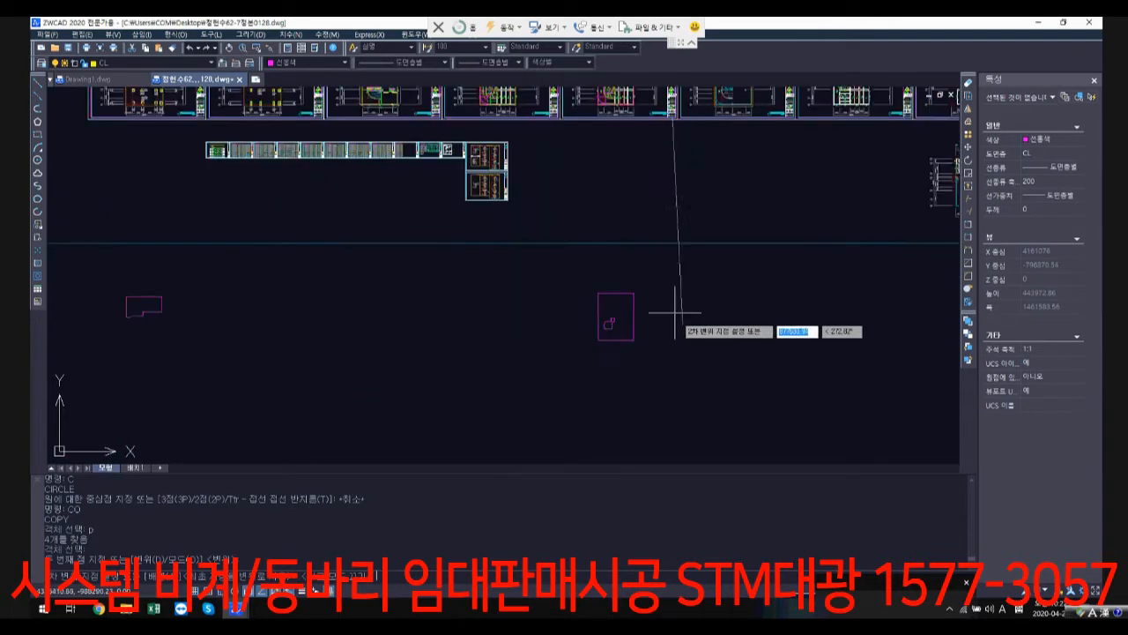
{"action": "left_click", "coordinate": [665, 310]}
{"action": "key", "text": "Return"}
Step: Draw a rectangle for unit 101 in the copy, from the perimeter's lower outer corner to the lower corner of the 103/102 rectangle
{"action": "scroll", "coordinate": [676, 357], "scroll_direction": "up", "scroll_amount": 4}
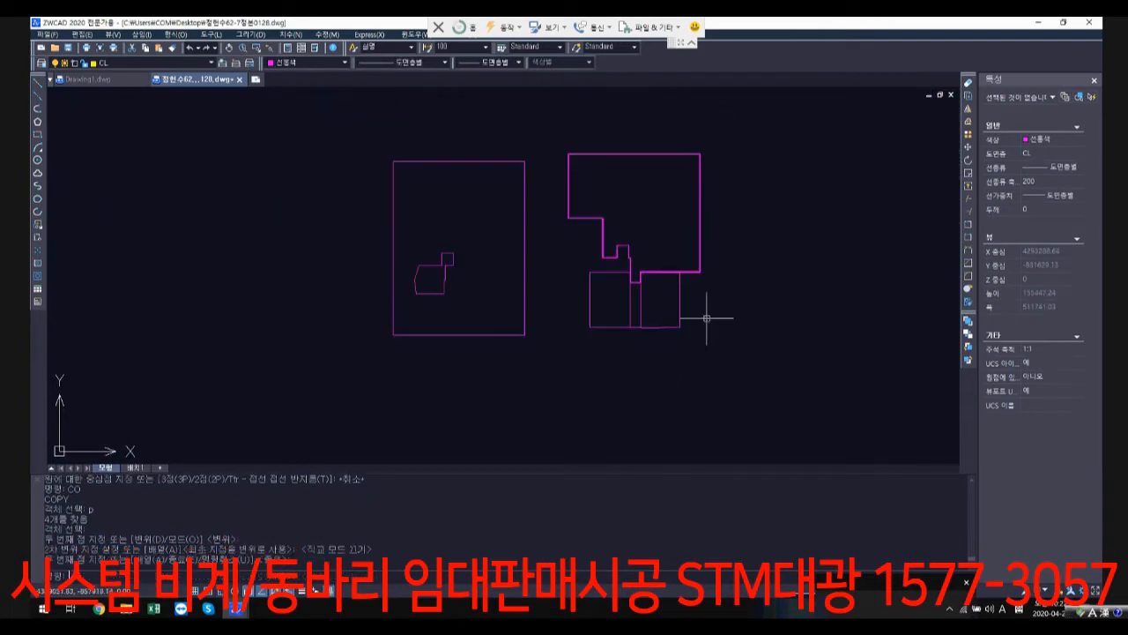
{"action": "scroll", "coordinate": [691, 289], "scroll_direction": "up", "scroll_amount": 5}
{"action": "type", "text": "rec"}
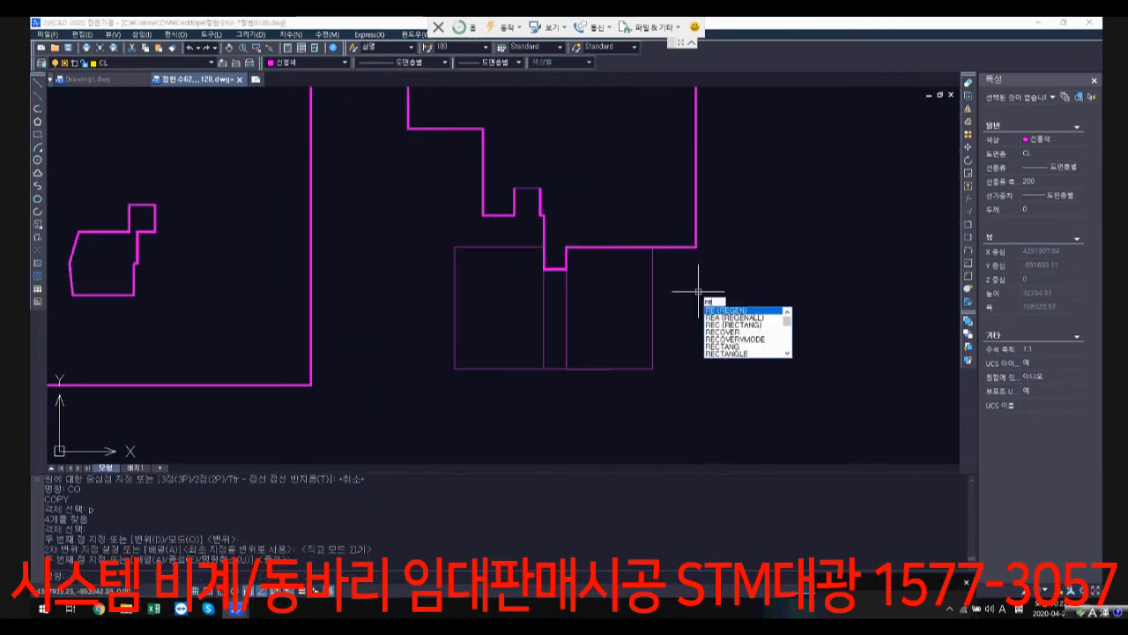
{"action": "key", "text": "Return"}
{"action": "left_click", "coordinate": [696, 246]}
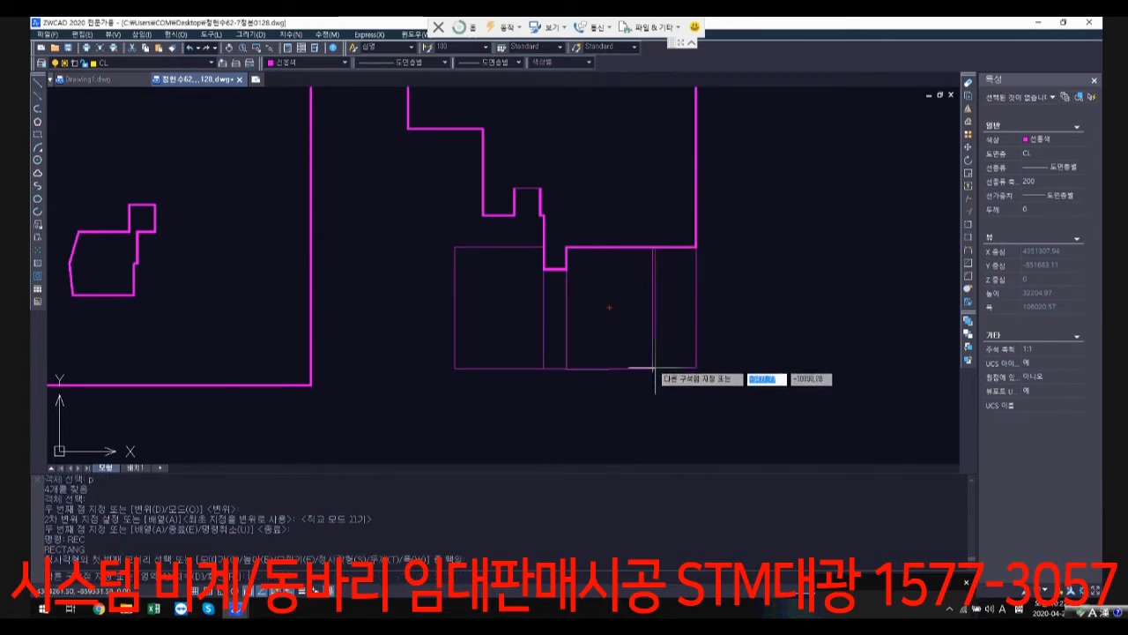
{"action": "left_click", "coordinate": [652, 369]}
Step: Change the colour of the copied layout's unit 101 rectangle to green
{"action": "left_click", "coordinate": [704, 391]}
{"action": "left_click", "coordinate": [670, 346]}
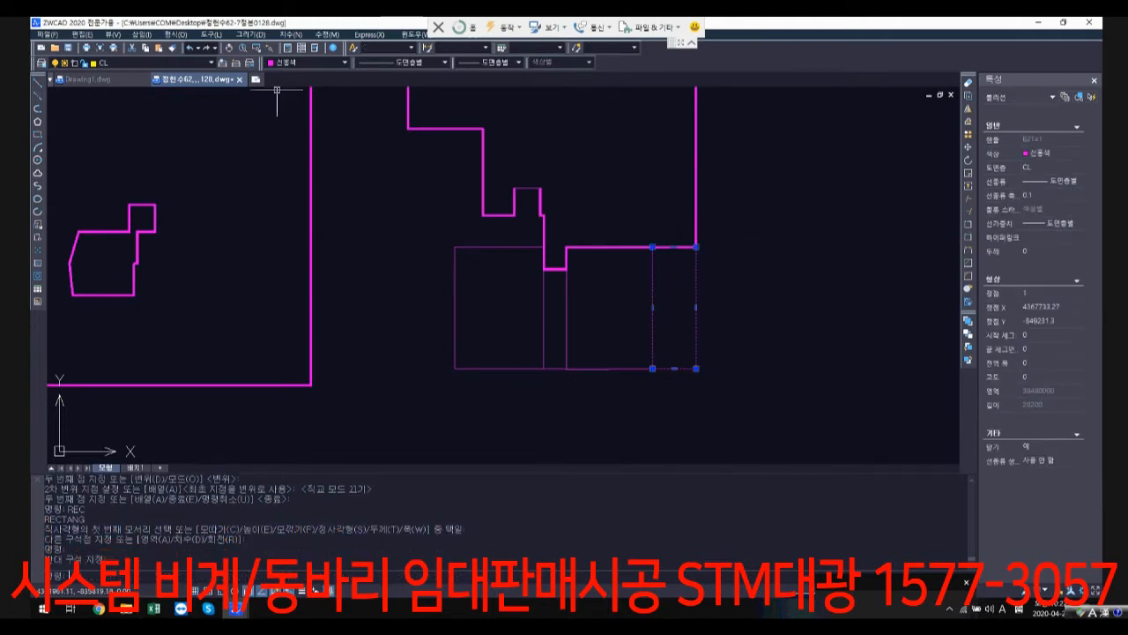
{"action": "left_click", "coordinate": [292, 63]}
{"action": "left_click", "coordinate": [286, 109]}
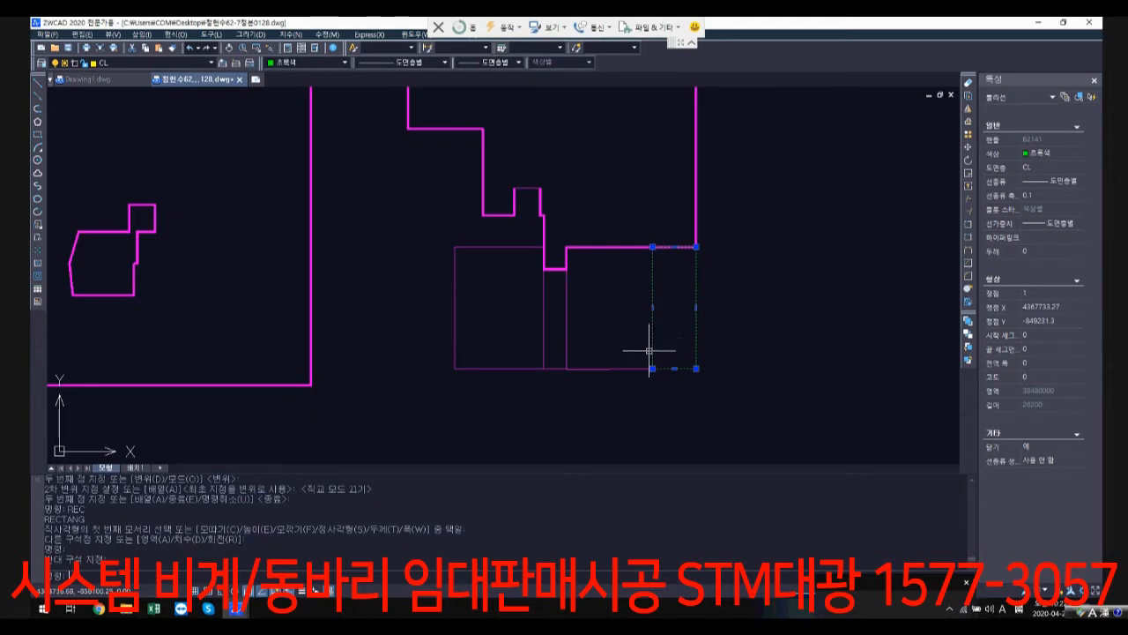
{"action": "key", "text": "Escape"}
Step: Change the colour of the copied rectangle for units 103 and 102 to yellow
{"action": "left_click", "coordinate": [599, 378]}
{"action": "left_click", "coordinate": [581, 347]}
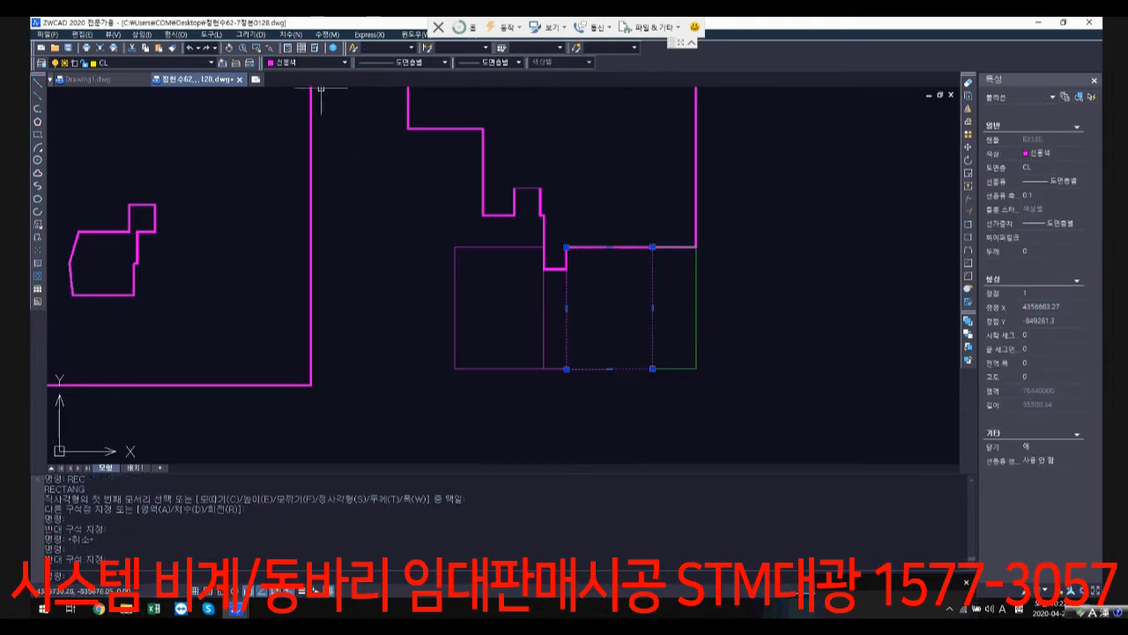
{"action": "left_click", "coordinate": [308, 63]}
{"action": "left_click", "coordinate": [322, 109]}
{"action": "key", "text": "Escape"}
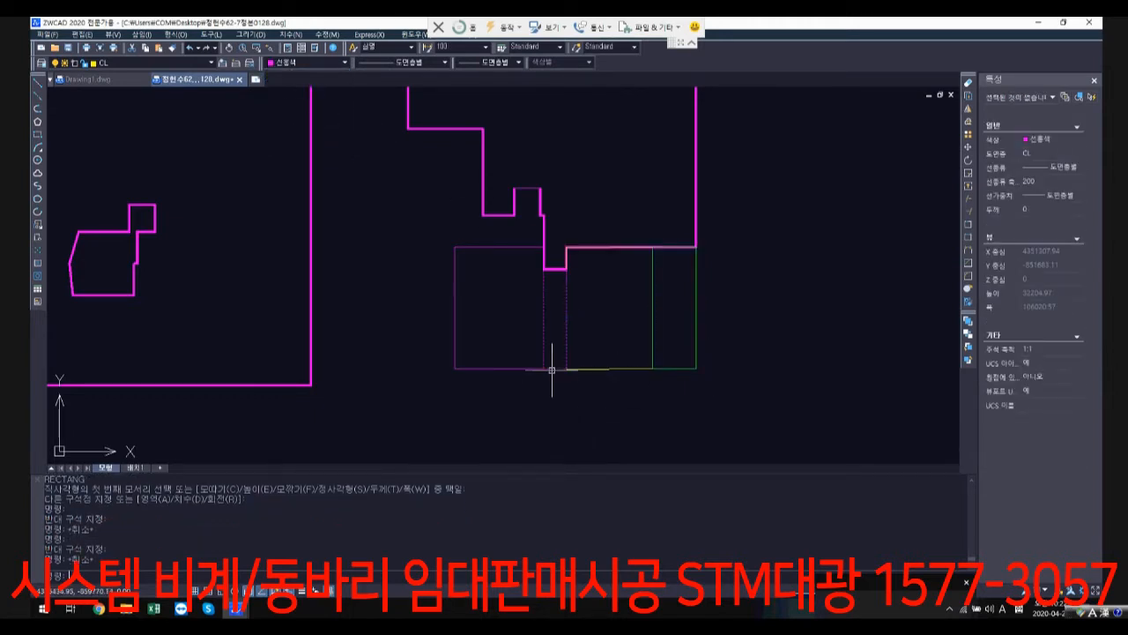
Step: Change the colour of the narrow copied corridor rectangle to blue
{"action": "left_click", "coordinate": [552, 369]}
{"action": "left_click", "coordinate": [308, 63]}
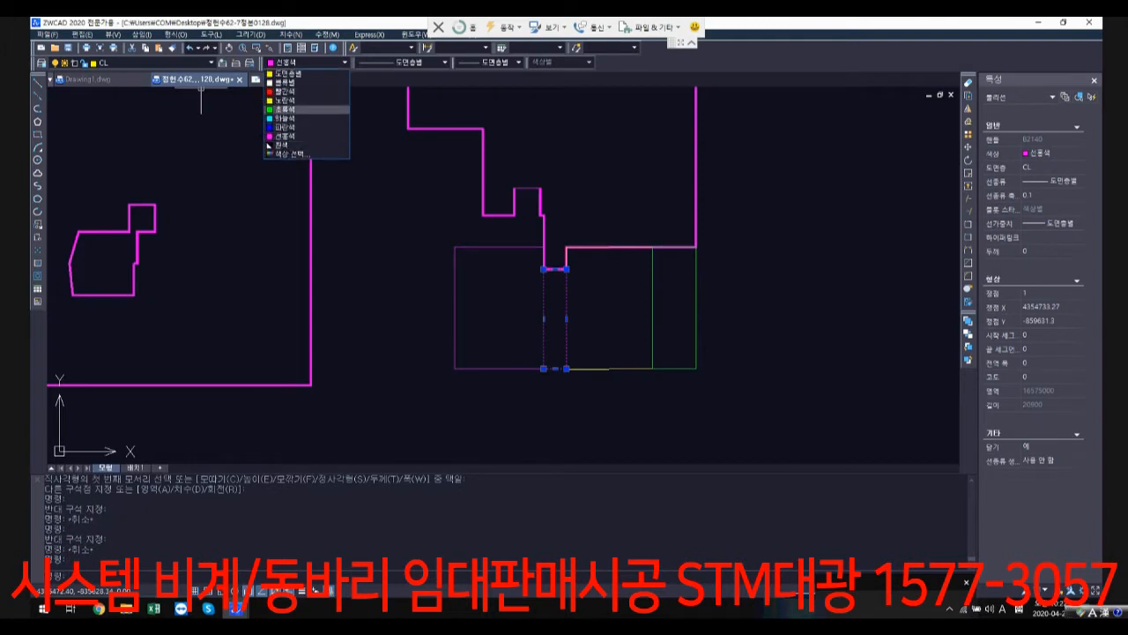
{"action": "left_click", "coordinate": [322, 130]}
{"action": "key", "text": "Escape"}
Step: Change the colour of the copied rectangle for units 105 and 104 to red
{"action": "left_click", "coordinate": [521, 403]}
{"action": "left_click", "coordinate": [473, 317]}
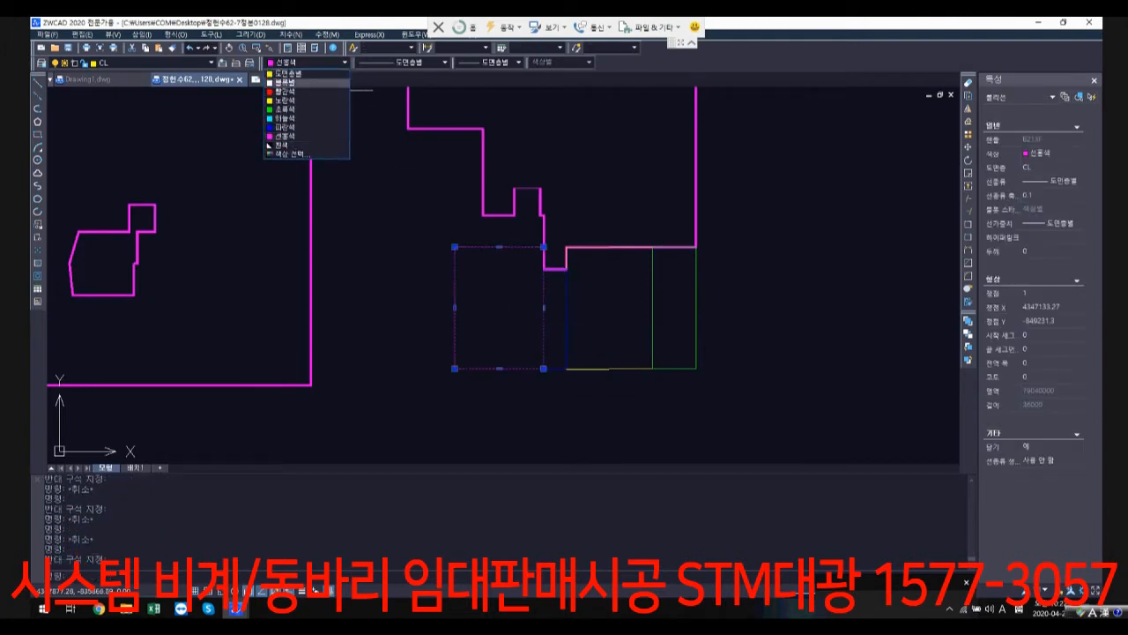
{"action": "left_click", "coordinate": [321, 91]}
{"action": "key", "text": "Escape"}
{"action": "scroll", "coordinate": [590, 291], "scroll_direction": "down", "scroll_amount": 3}
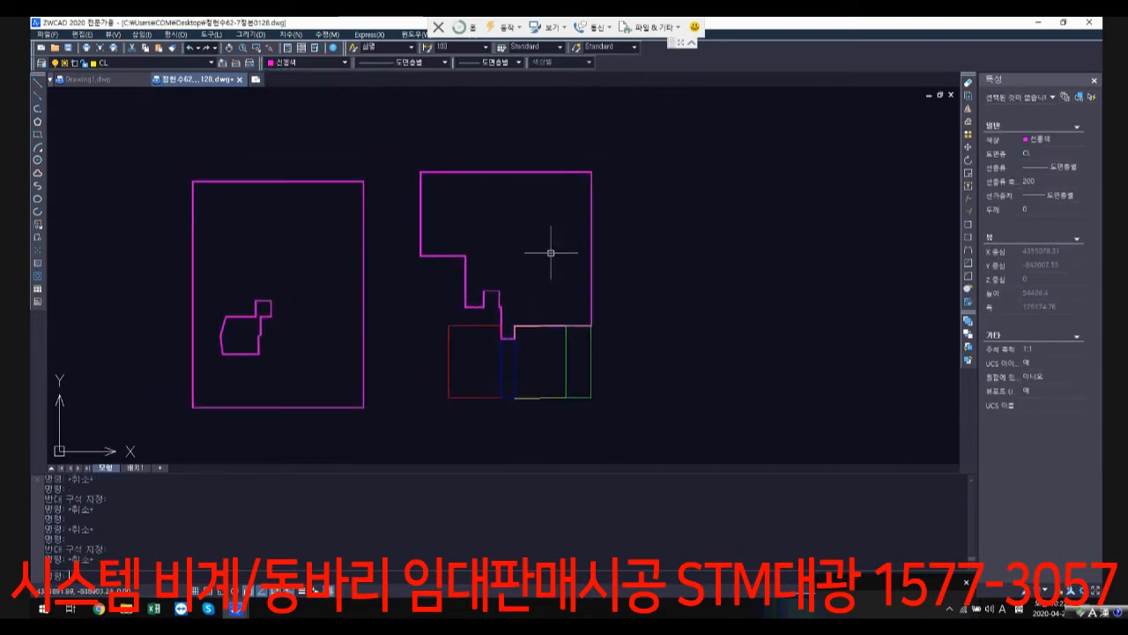
{"action": "left_click", "coordinate": [591, 263]}
{"action": "left_click", "coordinate": [312, 63]}
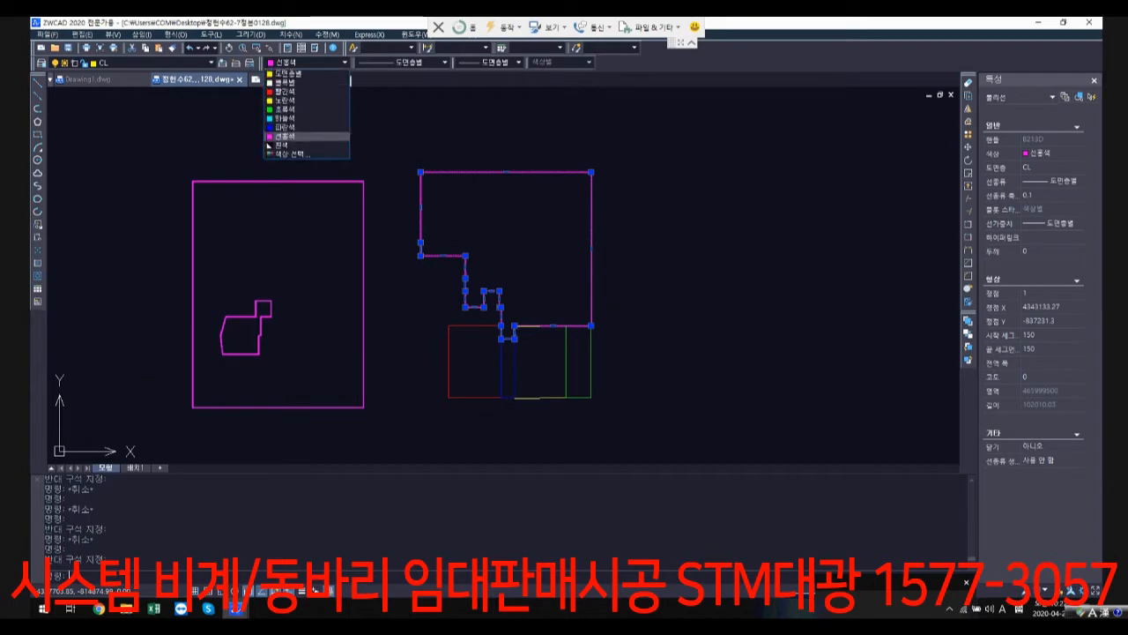
{"action": "left_click", "coordinate": [591, 241]}
{"action": "scroll", "coordinate": [593, 241], "scroll_direction": "down", "scroll_amount": 3}
{"action": "key", "text": "Escape"}
{"action": "key", "text": "Escape"}
Step: Examine the row of structural plan sheets above the copied outlines
{"action": "scroll", "coordinate": [633, 194], "scroll_direction": "down", "scroll_amount": 1}
{"action": "middle_click_drag", "start_coordinate": [635, 187], "coordinate": [537, 326]}
{"action": "scroll", "coordinate": [541, 307], "scroll_direction": "down", "scroll_amount": 2}
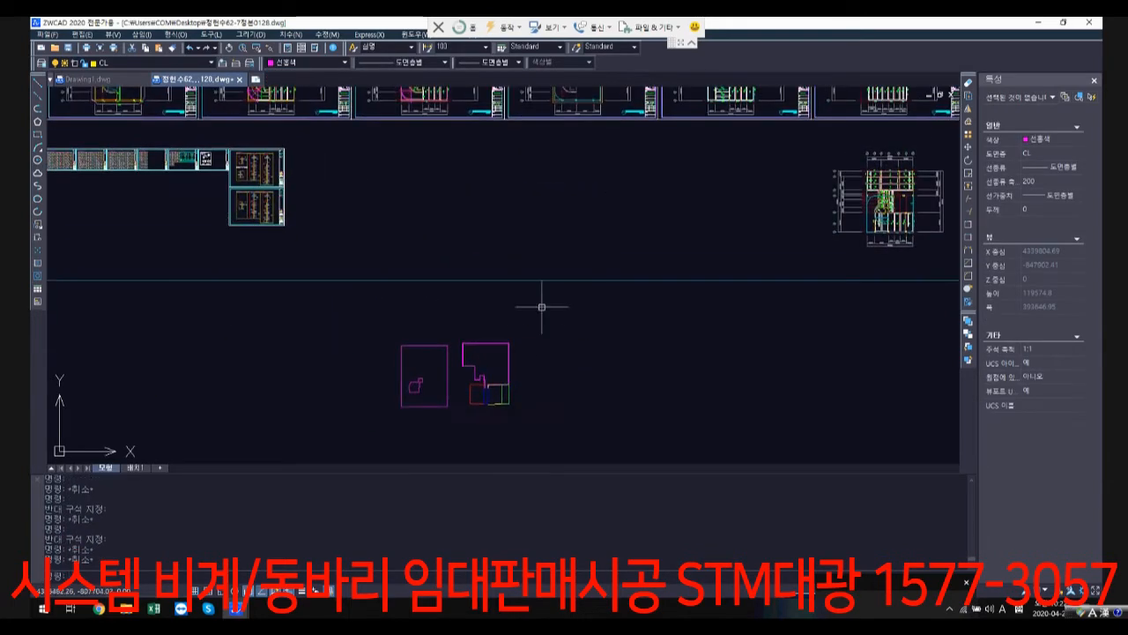
{"action": "middle_click_drag", "start_coordinate": [550, 214], "coordinate": [472, 315]}
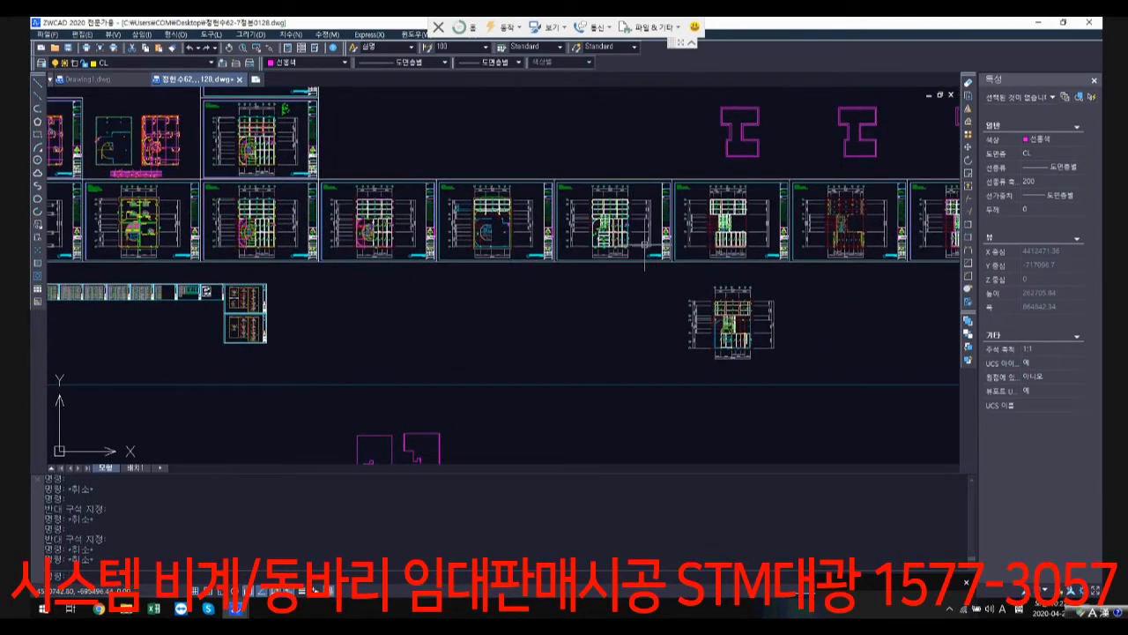
{"action": "scroll", "coordinate": [505, 256], "scroll_direction": "down", "scroll_amount": 4}
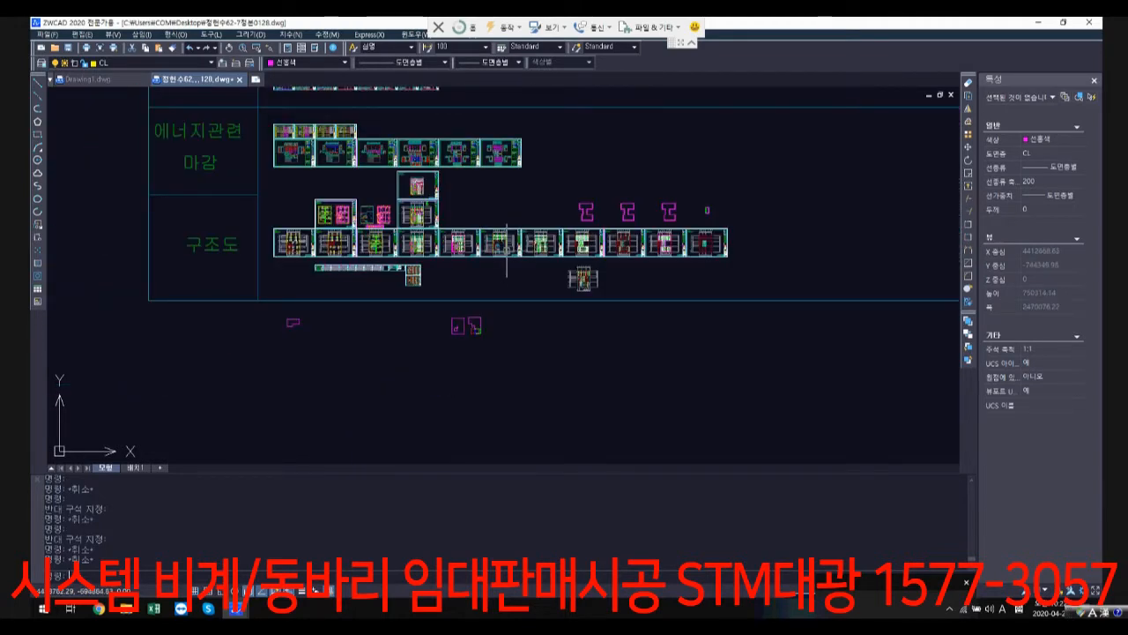
{"action": "scroll", "coordinate": [482, 292], "scroll_direction": "up", "scroll_amount": 4}
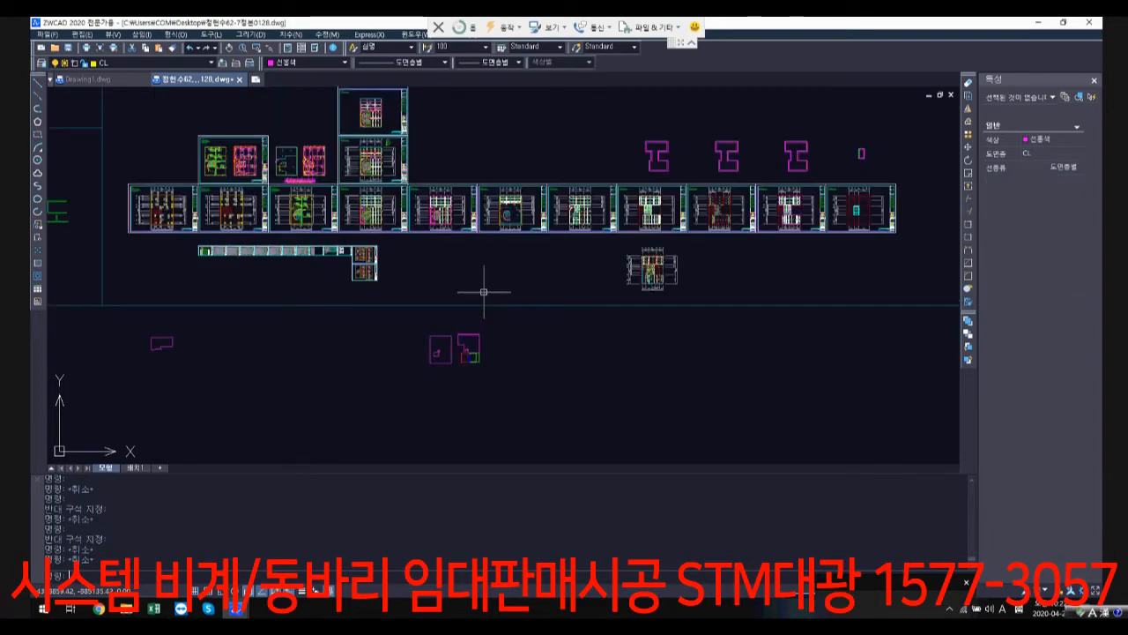
{"action": "scroll", "coordinate": [472, 305], "scroll_direction": "up", "scroll_amount": 1}
{"action": "scroll", "coordinate": [525, 88], "scroll_direction": "up", "scroll_amount": 3}
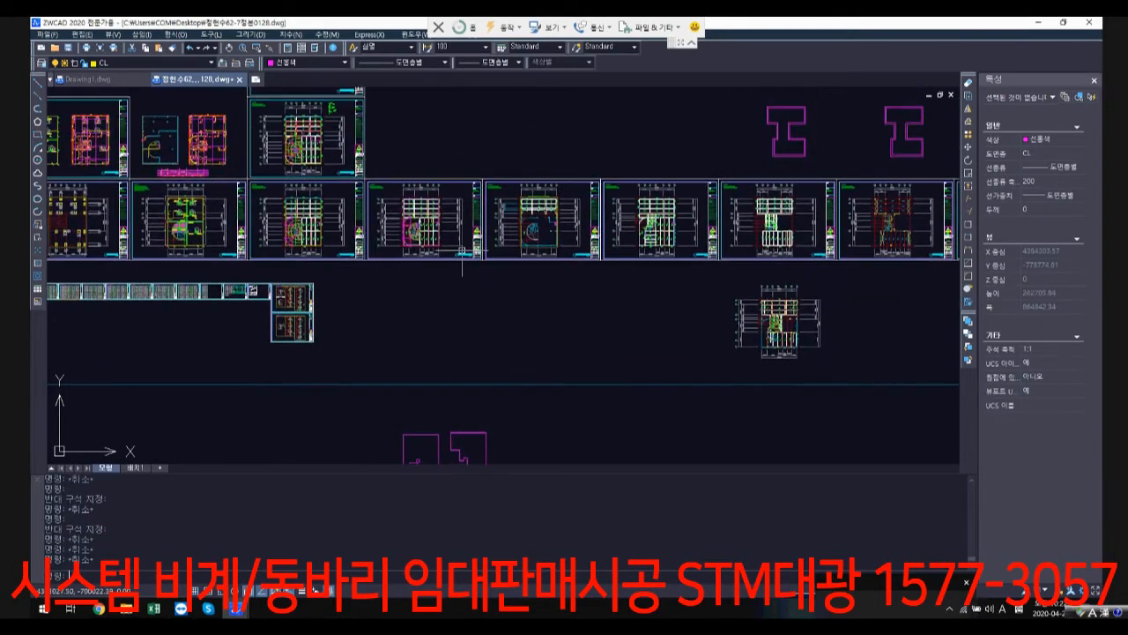
Step: Move the five coloured zone outlines from below the sheets onto the basement level 1 structural plan, aligned at its upper-left G1/G5 corner
{"action": "scroll", "coordinate": [594, 320], "scroll_direction": "down", "scroll_amount": 3}
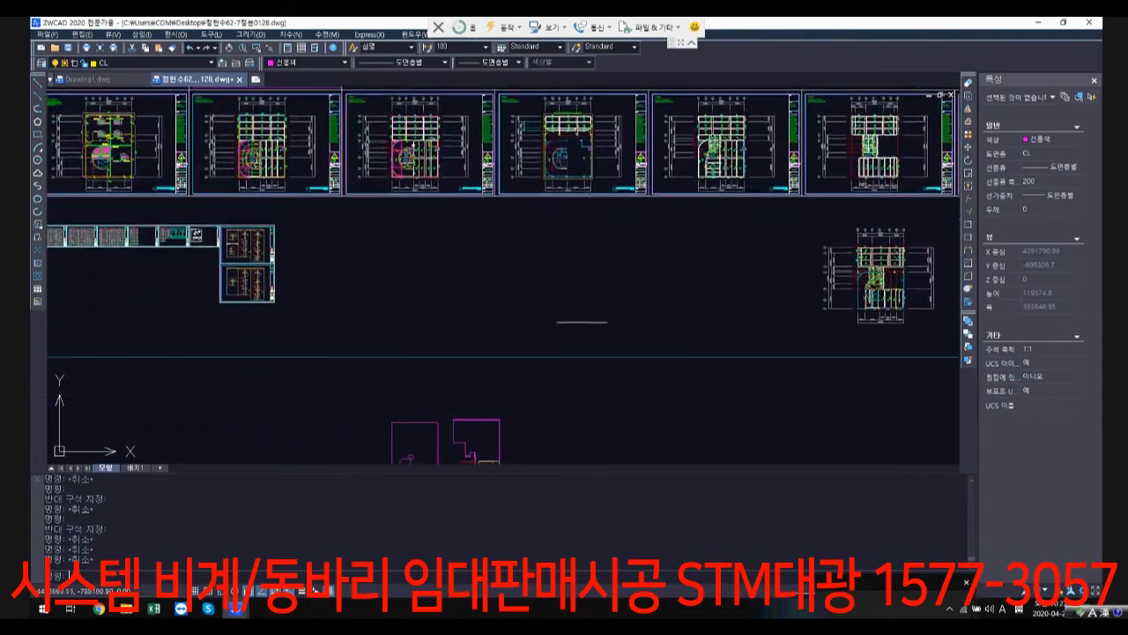
{"action": "middle_click_drag", "start_coordinate": [577, 409], "coordinate": [573, 309]}
{"action": "type", "text": "m"}
{"action": "key", "text": "Return"}
{"action": "left_click", "coordinate": [537, 417]}
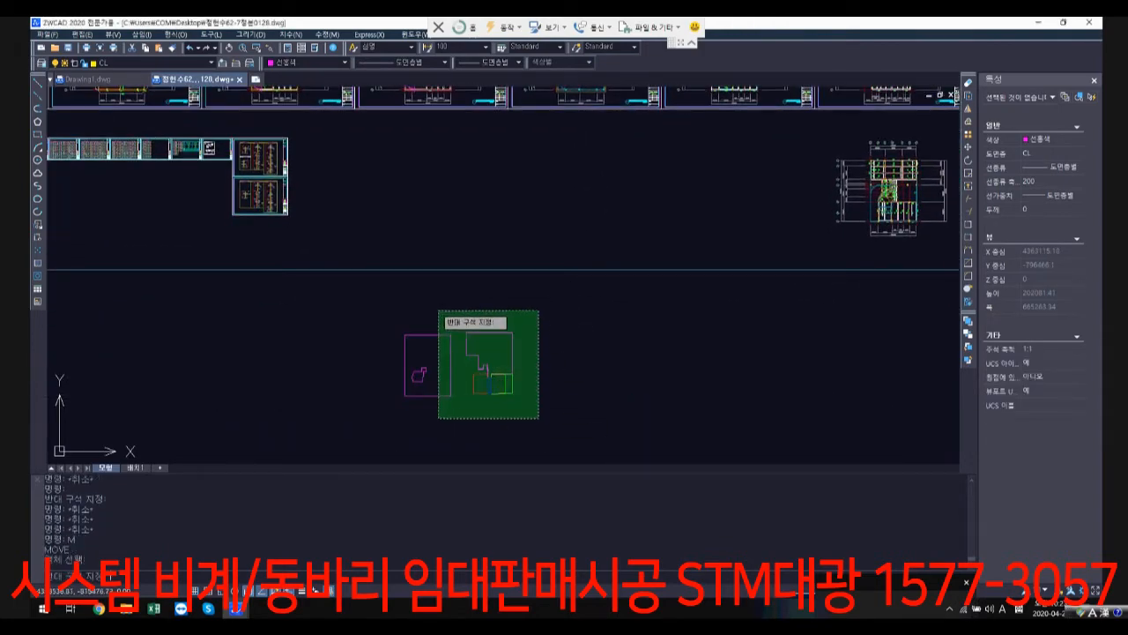
{"action": "left_click", "coordinate": [439, 310]}
{"action": "key", "text": "Return"}
{"action": "left_click", "coordinate": [466, 333]}
{"action": "scroll", "coordinate": [610, 284], "scroll_direction": "up", "scroll_amount": 8}
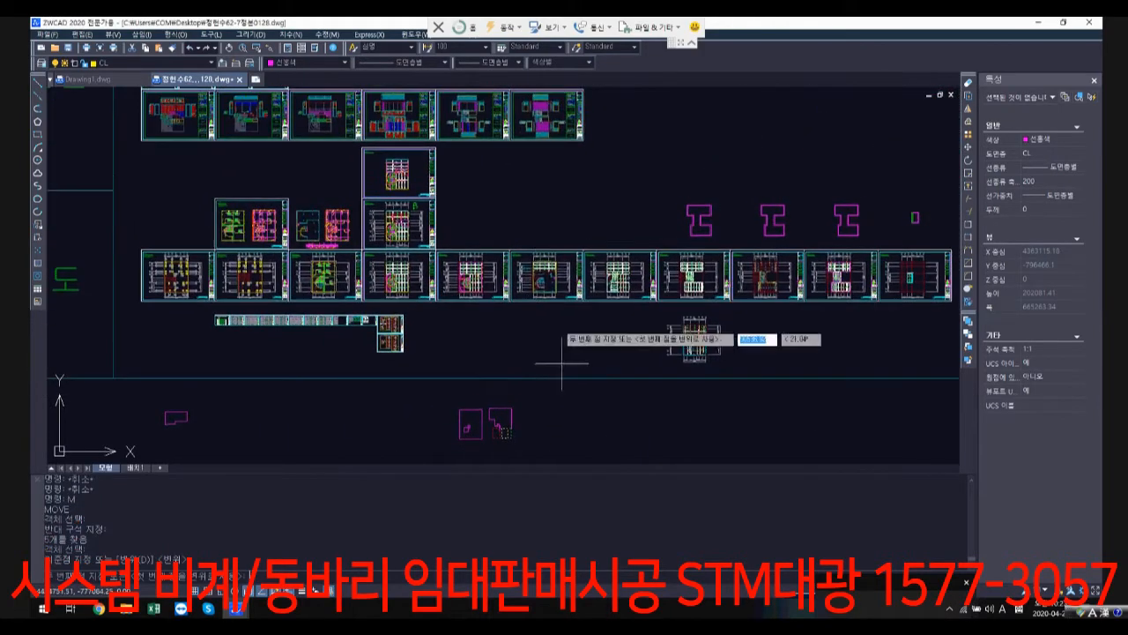
{"action": "scroll", "coordinate": [523, 291], "scroll_direction": "up", "scroll_amount": 5}
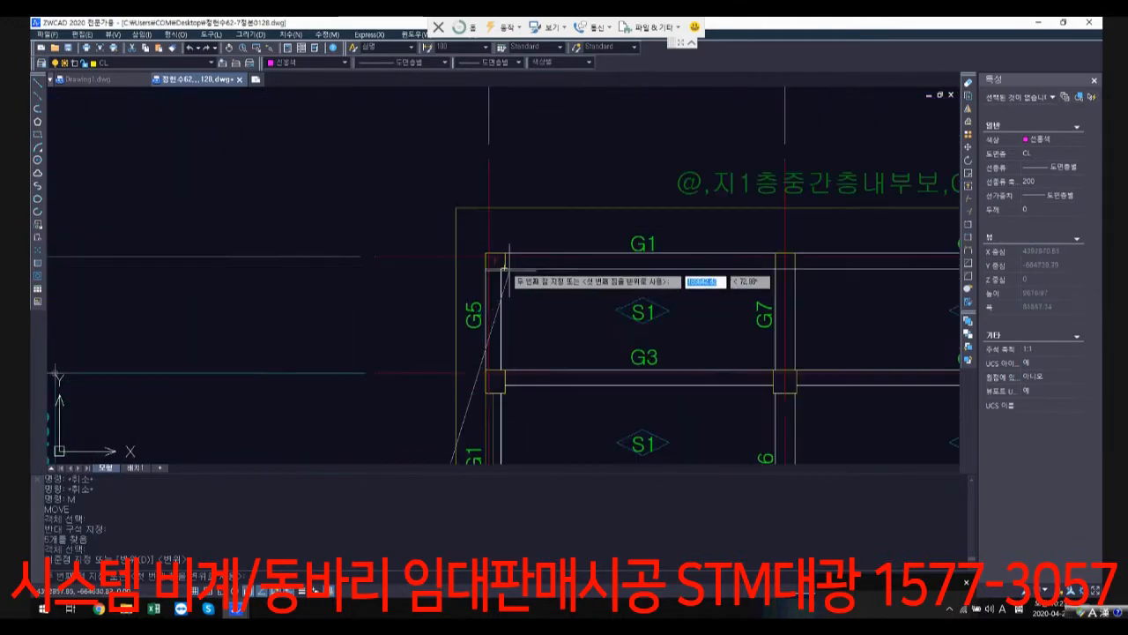
{"action": "scroll", "coordinate": [602, 323], "scroll_direction": "down", "scroll_amount": 8}
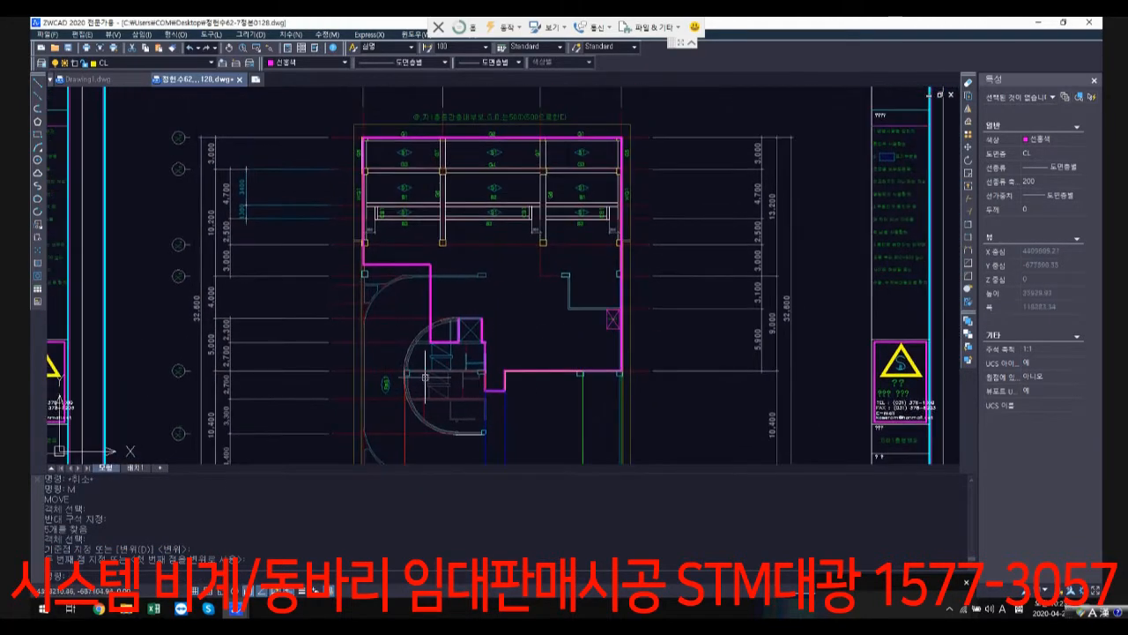
Step: Stretch the top edge of the magenta outline down to the B3 beam line by moving both of its upper corners
{"action": "left_click", "coordinate": [453, 242]}
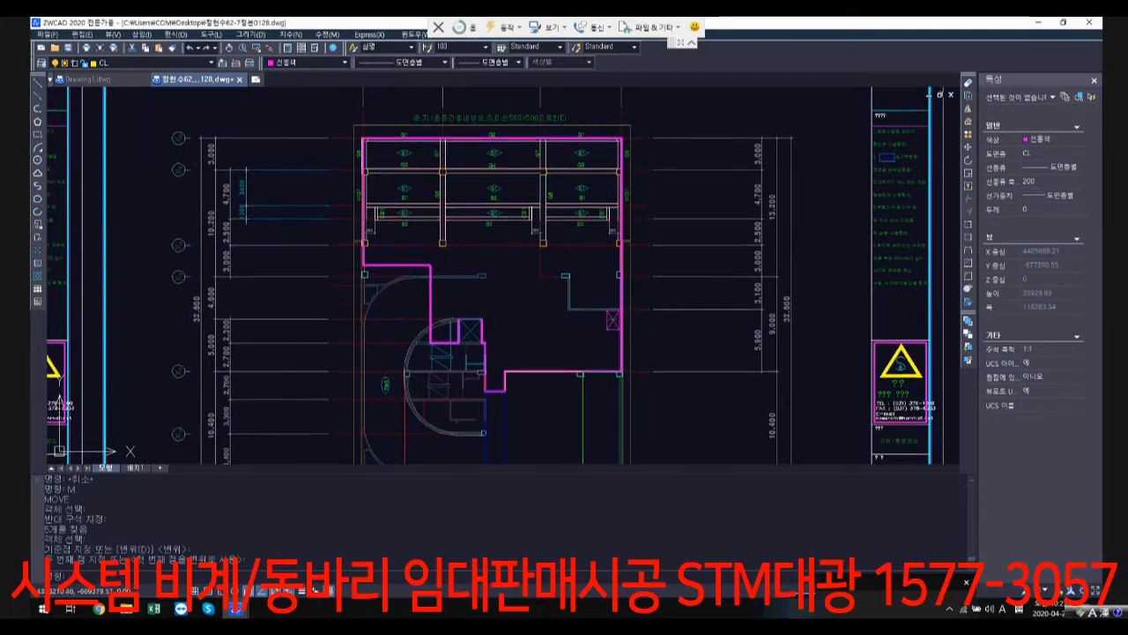
{"action": "scroll", "coordinate": [418, 172], "scroll_direction": "up", "scroll_amount": 5}
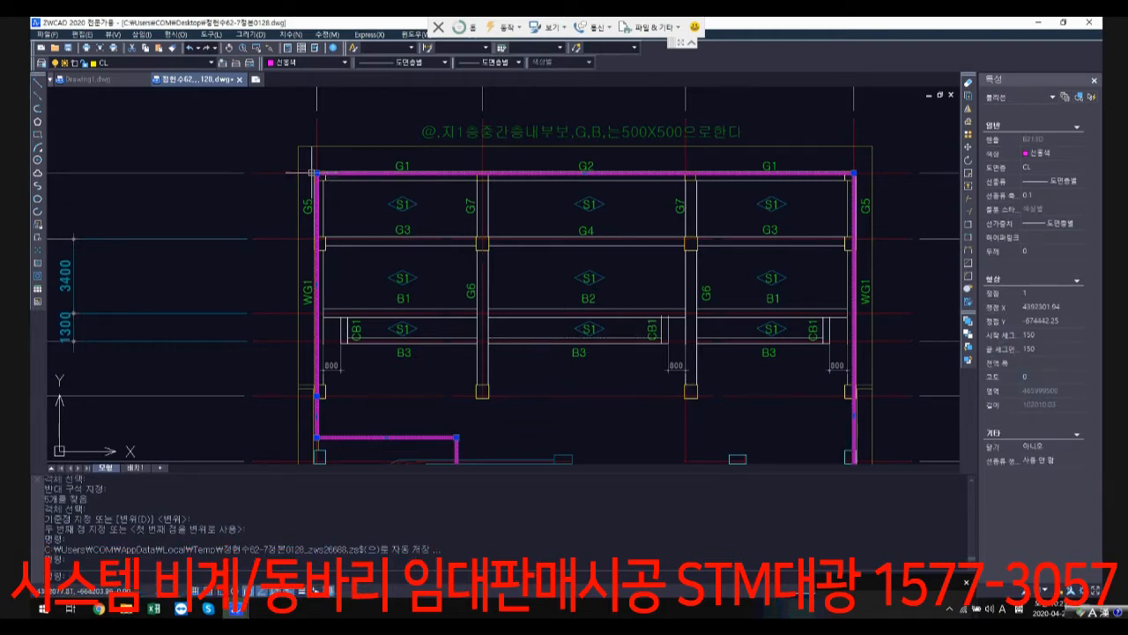
{"action": "left_click", "coordinate": [316, 172]}
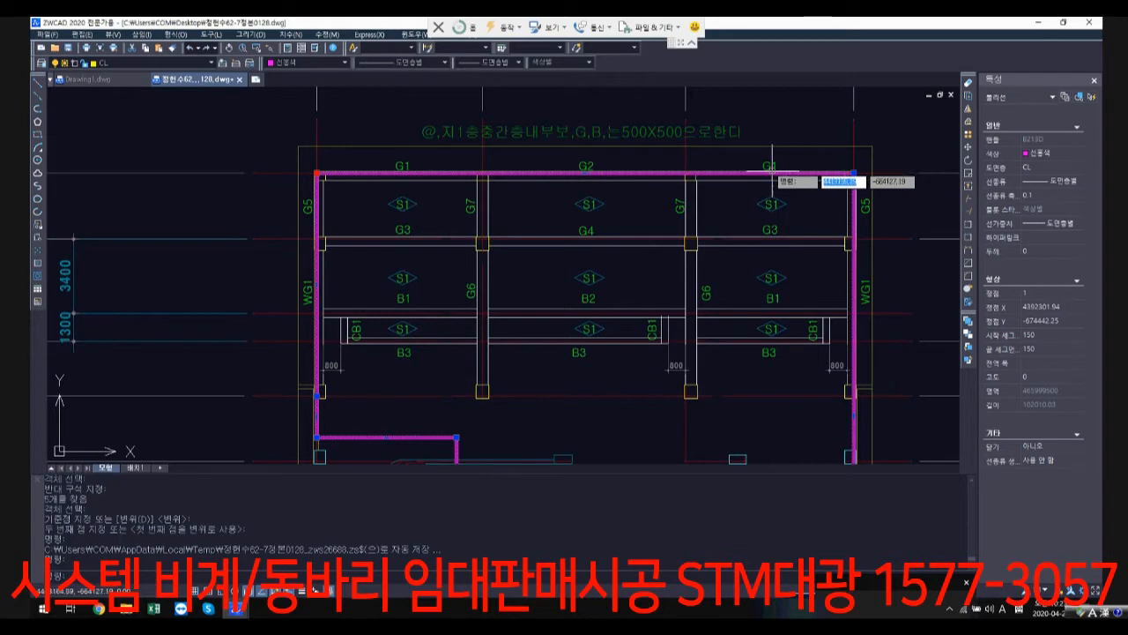
{"action": "left_click", "coordinate": [854, 174]}
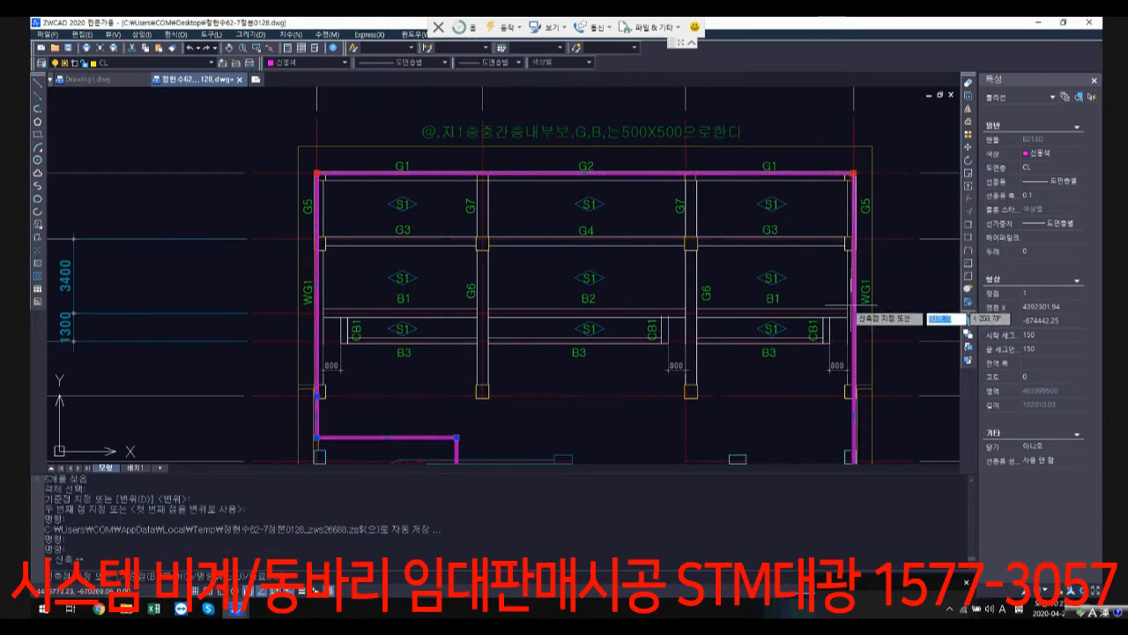
{"action": "left_click", "coordinate": [855, 340]}
{"action": "scroll", "coordinate": [869, 371], "scroll_direction": "down", "scroll_amount": 3}
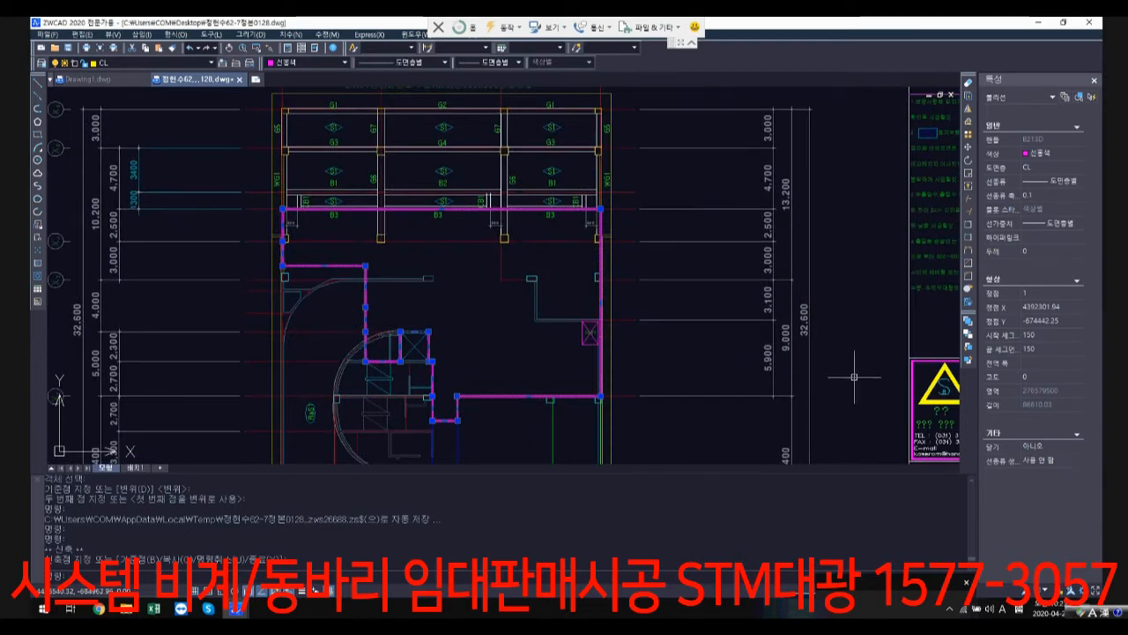
Step: Move the magenta, red, blue, yellow and green outlines off the basement level 1 plan to beside the rectangular outline below the sheets
{"action": "scroll", "coordinate": [854, 377], "scroll_direction": "down", "scroll_amount": 5}
{"action": "scroll", "coordinate": [476, 364], "scroll_direction": "up", "scroll_amount": 5}
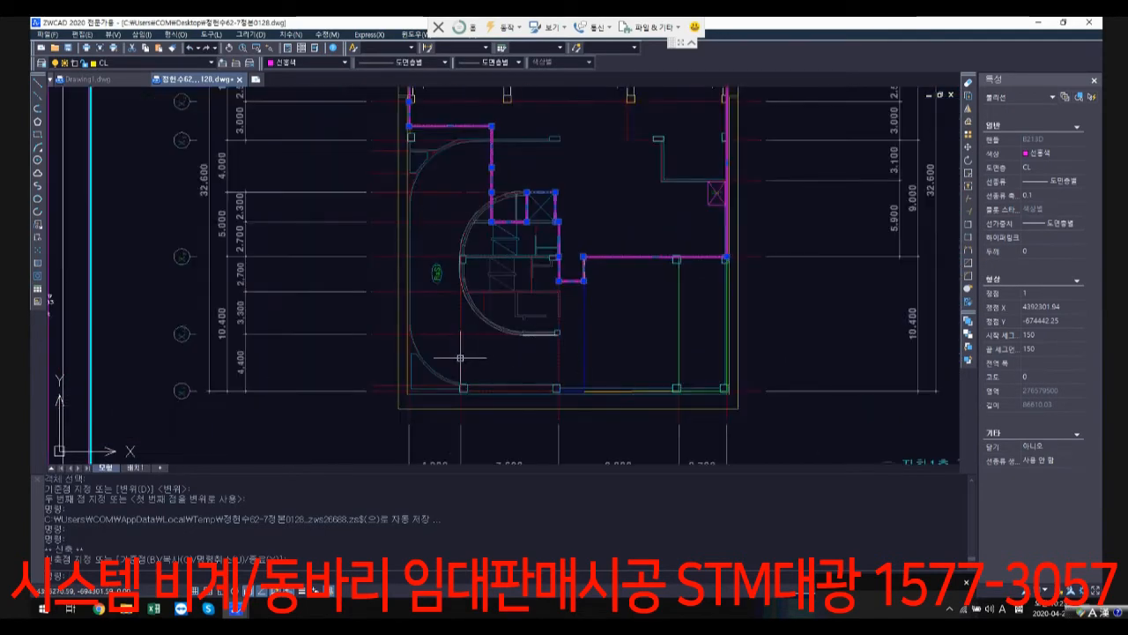
{"action": "left_click", "coordinate": [460, 357]}
{"action": "left_click", "coordinate": [583, 358]}
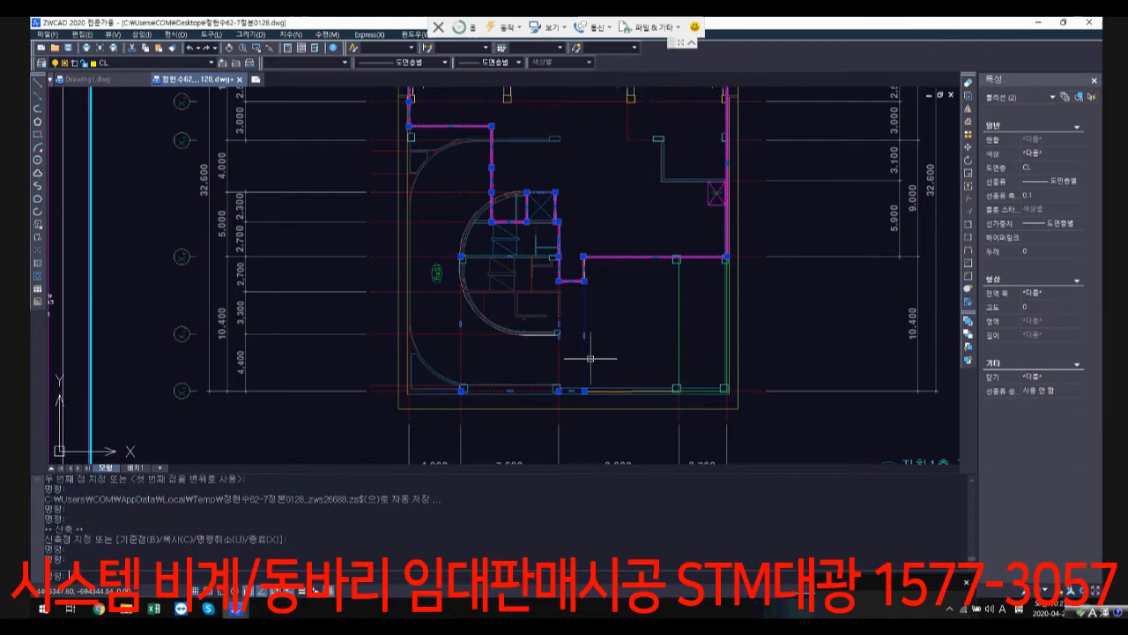
{"action": "left_click", "coordinate": [681, 354]}
{"action": "scroll", "coordinate": [633, 388], "scroll_direction": "up", "scroll_amount": 3}
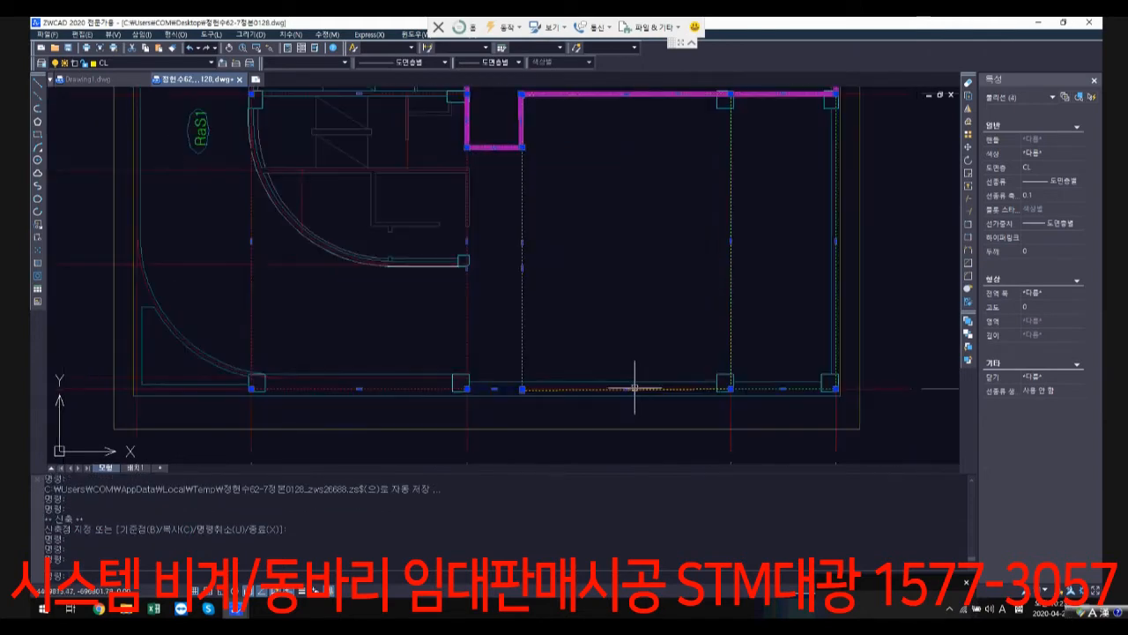
{"action": "scroll", "coordinate": [633, 388], "scroll_direction": "down", "scroll_amount": 6}
{"action": "type", "text": "m"}
{"action": "key", "text": "Return"}
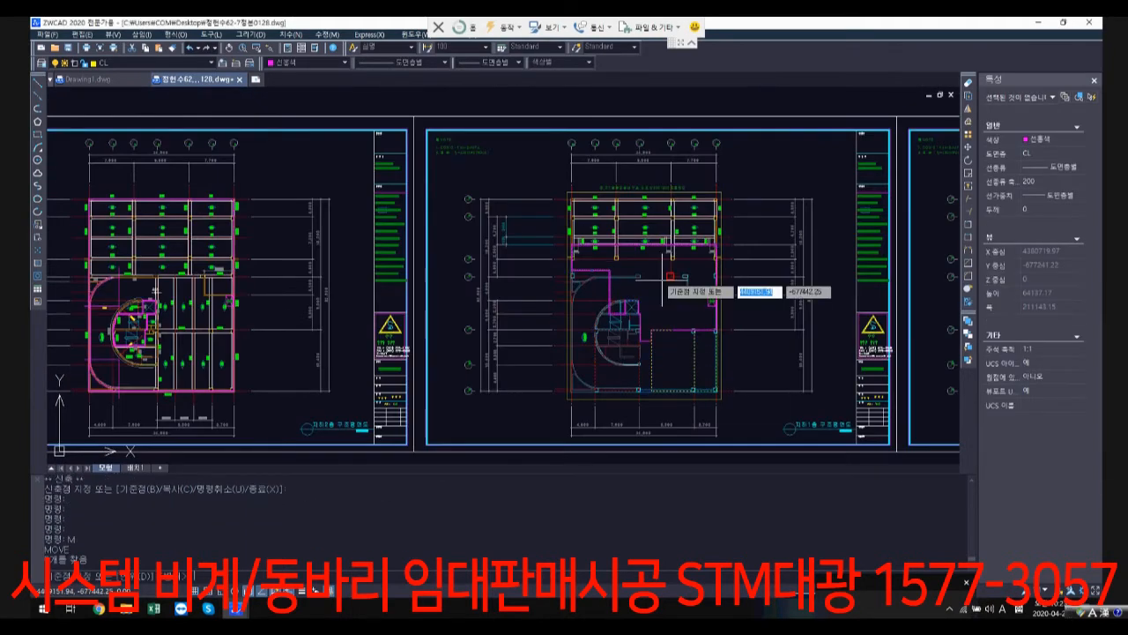
{"action": "left_click", "coordinate": [662, 280]}
{"action": "scroll", "coordinate": [617, 300], "scroll_direction": "down", "scroll_amount": 6}
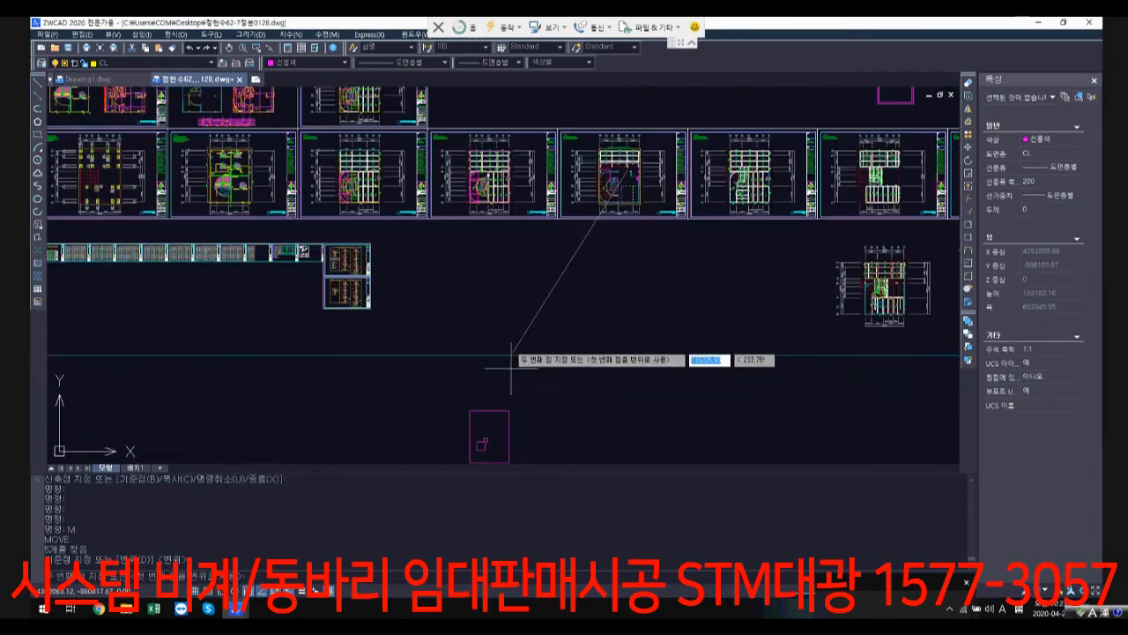
{"action": "middle_click_drag", "start_coordinate": [511, 368], "coordinate": [496, 257]}
{"action": "scroll", "coordinate": [569, 323], "scroll_direction": "up", "scroll_amount": 1}
{"action": "left_click", "coordinate": [549, 325]}
{"action": "scroll", "coordinate": [562, 332], "scroll_direction": "up", "scroll_amount": 2}
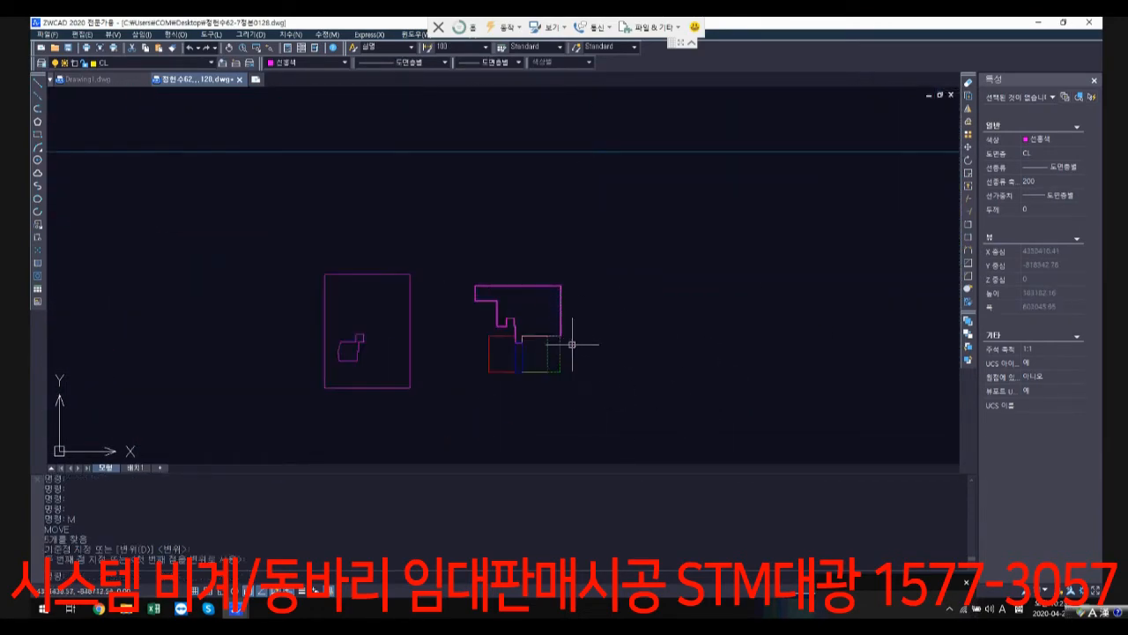
Step: Move the five coloured outlines slightly downward, roughly level with the base of the neighbouring rectangular outline
{"action": "type", "text": "m"}
{"action": "key", "text": "Return"}
{"action": "left_click", "coordinate": [622, 397]}
{"action": "left_click", "coordinate": [498, 291]}
{"action": "key", "text": "ctrl+y"}
{"action": "key", "text": "Return"}
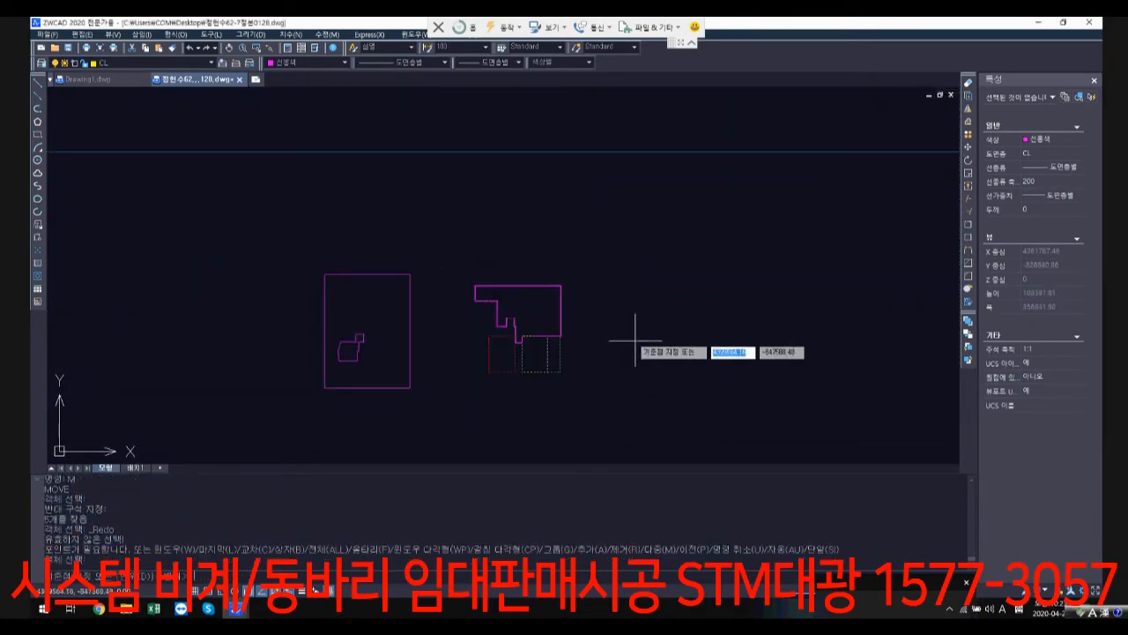
{"action": "left_click", "coordinate": [640, 356]}
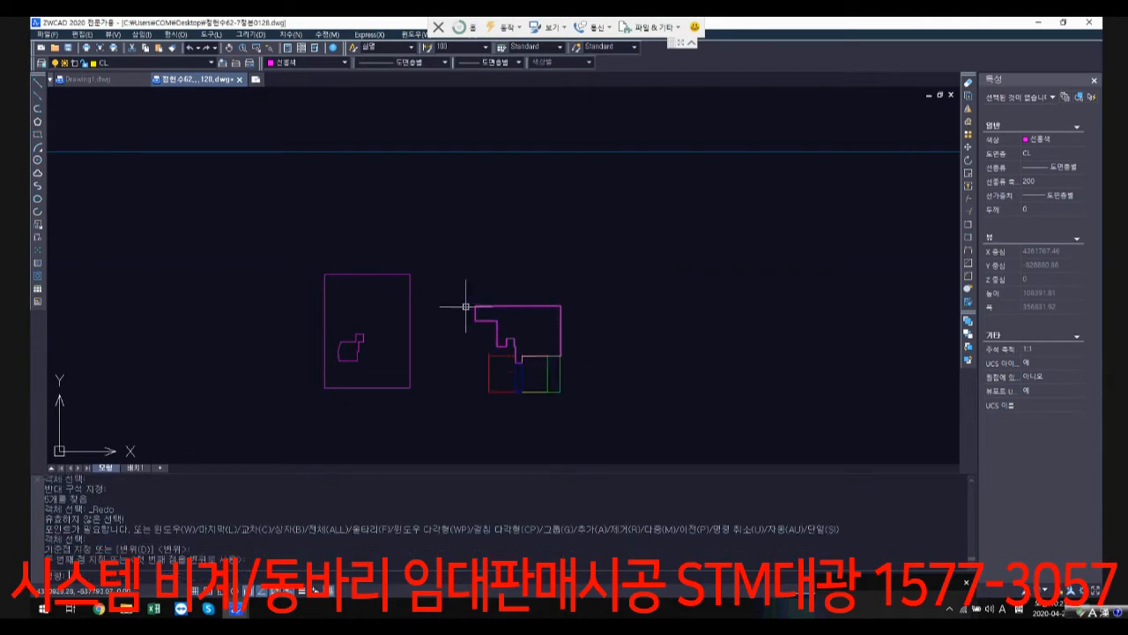
Step: Examine the basement level 1 and first-floor structural plans in the row above the coloured outlines
{"action": "scroll", "coordinate": [597, 303], "scroll_direction": "down", "scroll_amount": 3}
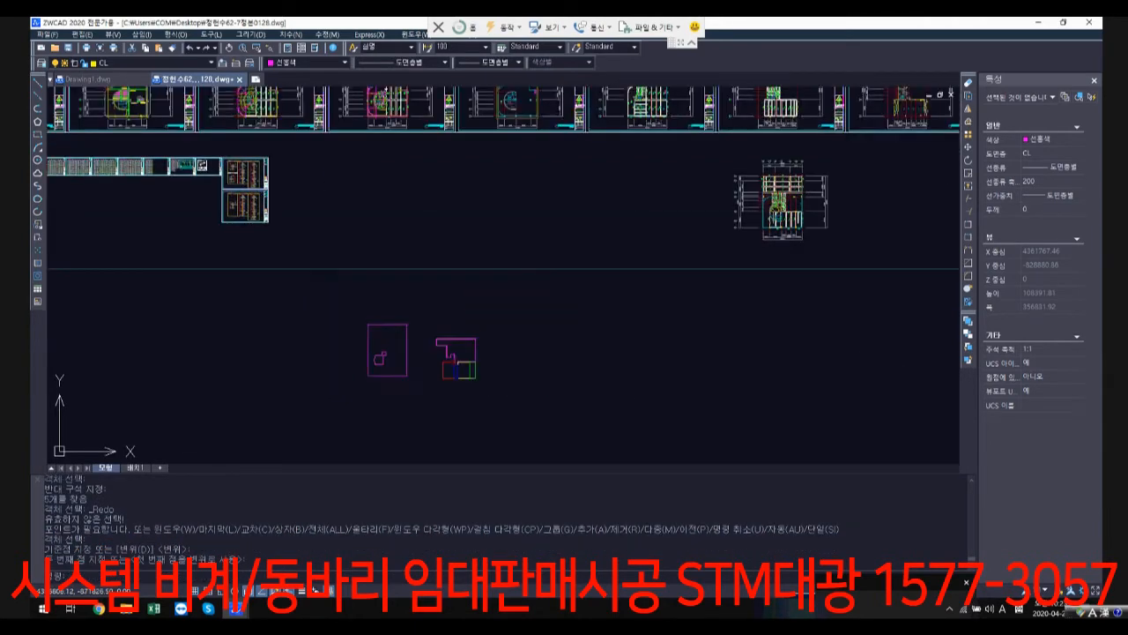
{"action": "scroll", "coordinate": [582, 159], "scroll_direction": "up", "scroll_amount": 4}
{"action": "scroll", "coordinate": [601, 155], "scroll_direction": "up", "scroll_amount": 4}
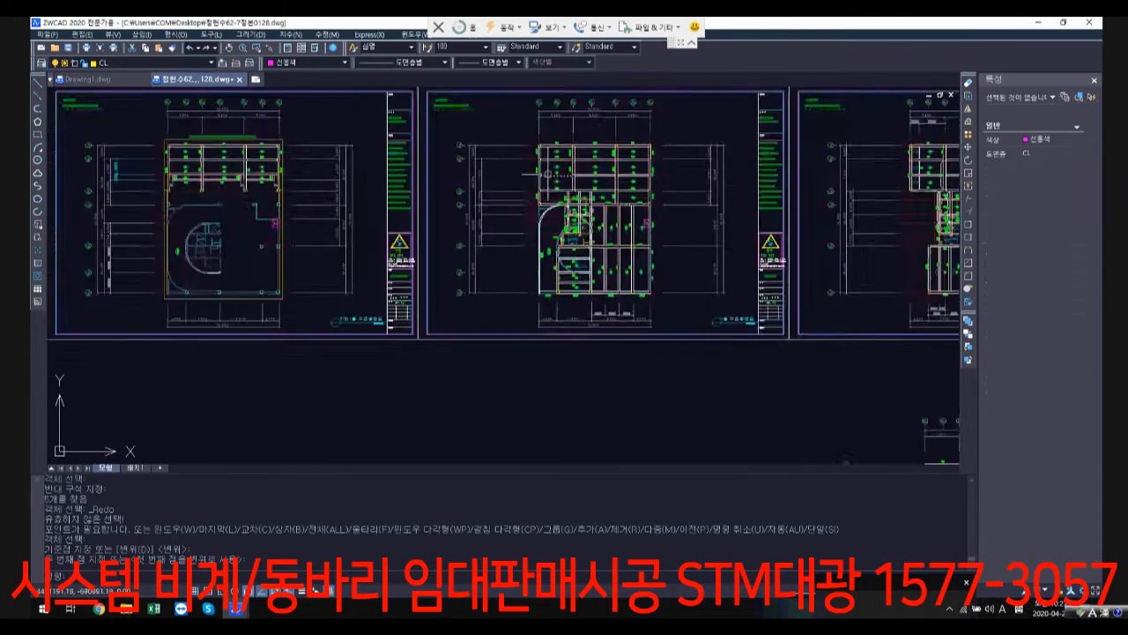
{"action": "scroll", "coordinate": [666, 305], "scroll_direction": "down", "scroll_amount": 5}
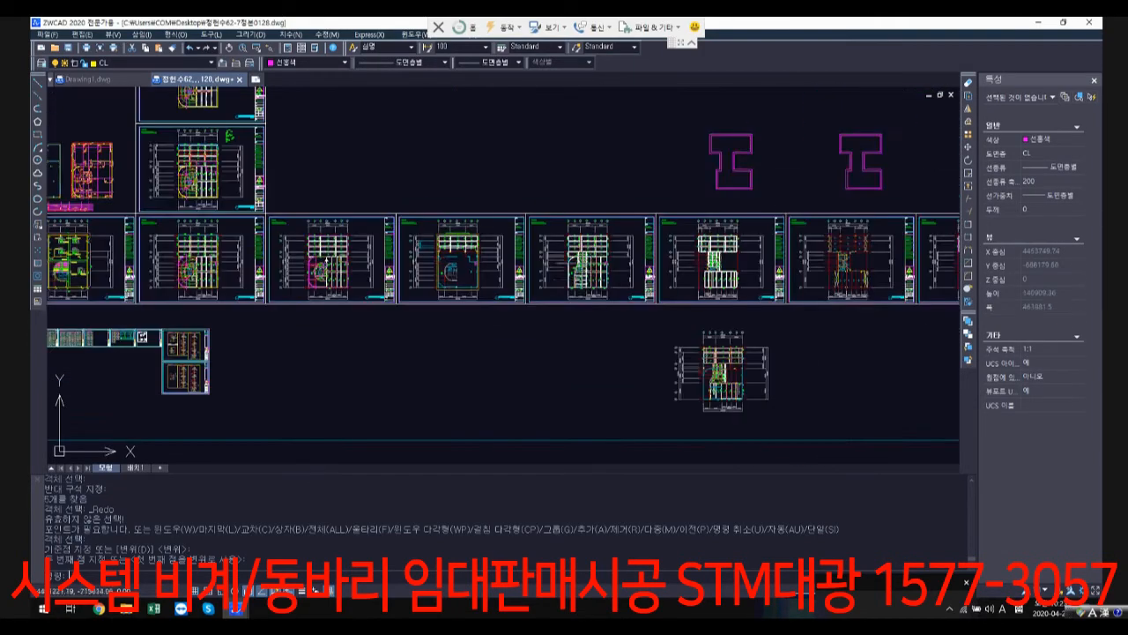
{"action": "scroll", "coordinate": [574, 254], "scroll_direction": "up", "scroll_amount": 4}
{"action": "scroll", "coordinate": [600, 253], "scroll_direction": "up", "scroll_amount": 2}
{"action": "scroll", "coordinate": [557, 339], "scroll_direction": "down", "scroll_amount": 2}
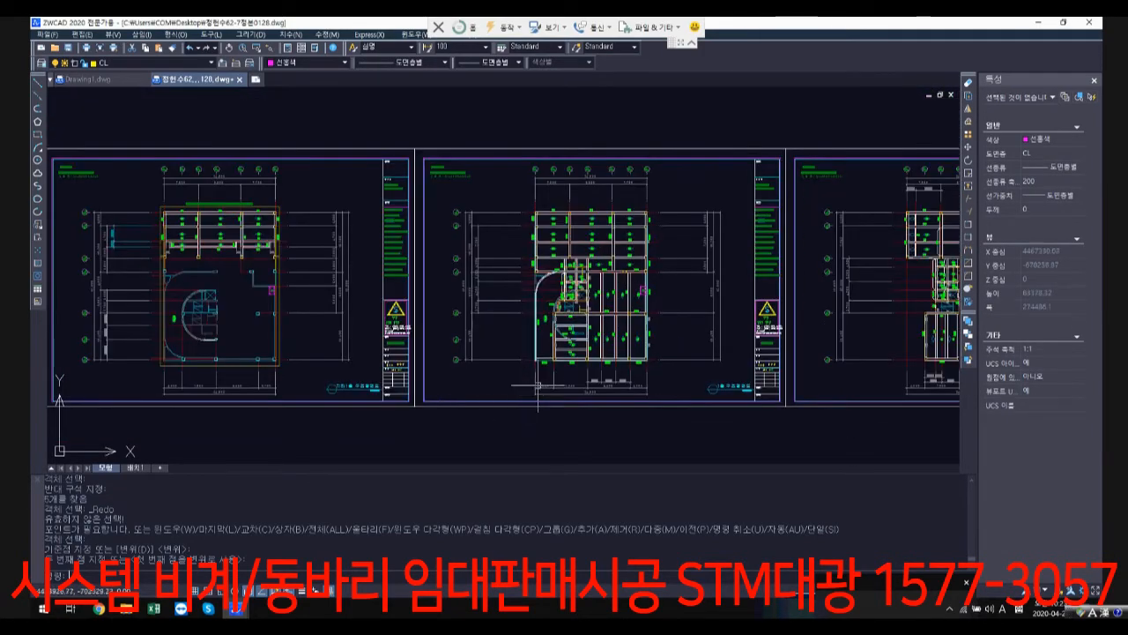
{"action": "middle_click_drag", "start_coordinate": [545, 368], "coordinate": [581, 286]}
{"action": "scroll", "coordinate": [432, 308], "scroll_direction": "down", "scroll_amount": 2}
{"action": "middle_click_drag", "start_coordinate": [436, 315], "coordinate": [491, 196]}
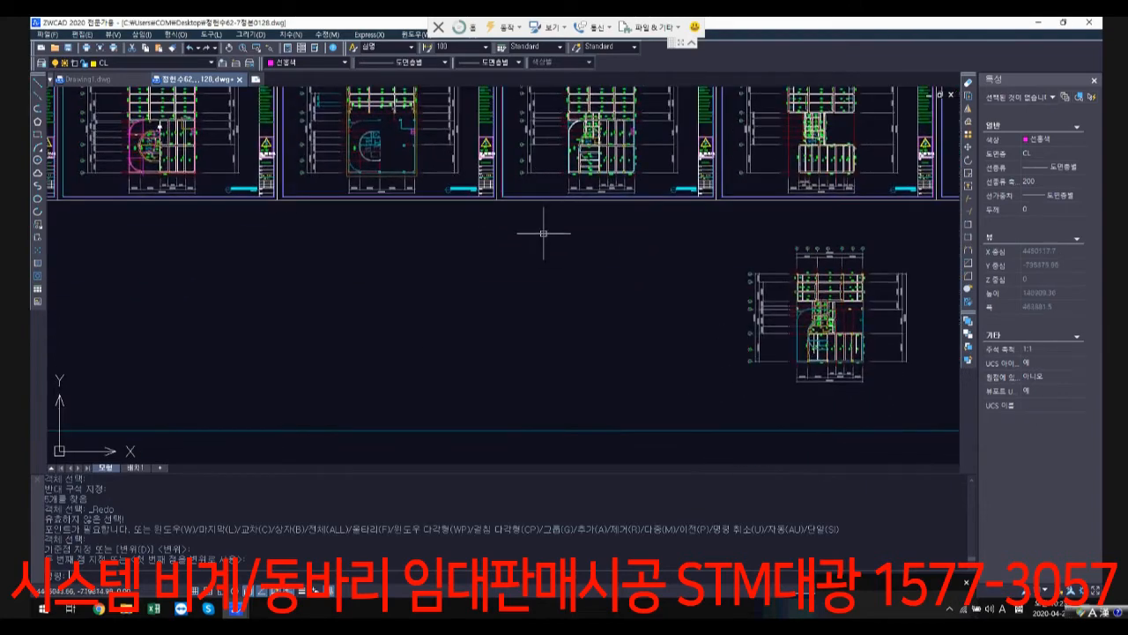
{"action": "scroll", "coordinate": [544, 233], "scroll_direction": "down", "scroll_amount": 1}
{"action": "middle_click_drag", "start_coordinate": [544, 233], "coordinate": [551, 231]}
{"action": "middle_click_drag", "start_coordinate": [504, 296], "coordinate": [549, 205]}
{"action": "type", "text": "c"}
{"action": "key", "text": "Return"}
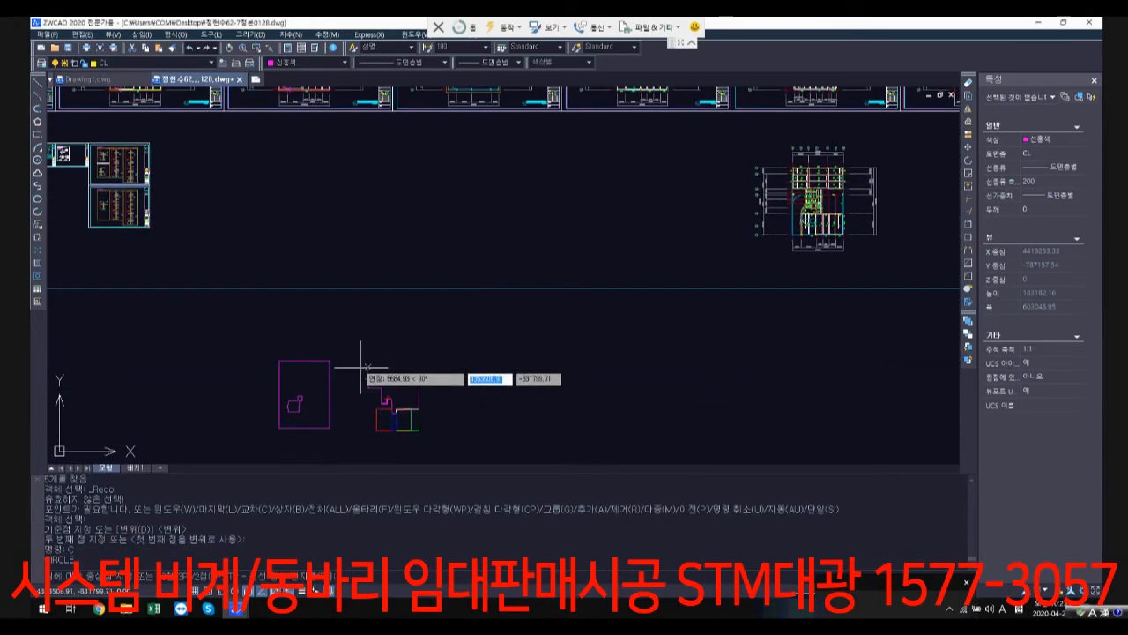
{"action": "key", "text": "Escape"}
{"action": "key", "text": "Escape"}
Step: Copy the five coloured outlines onto the first-floor structural plan (1층 구조평면도), aligned at the plan's lower-right corner column
{"action": "type", "text": "co"}
{"action": "key", "text": "space"}
{"action": "left_click", "coordinate": [360, 366]}
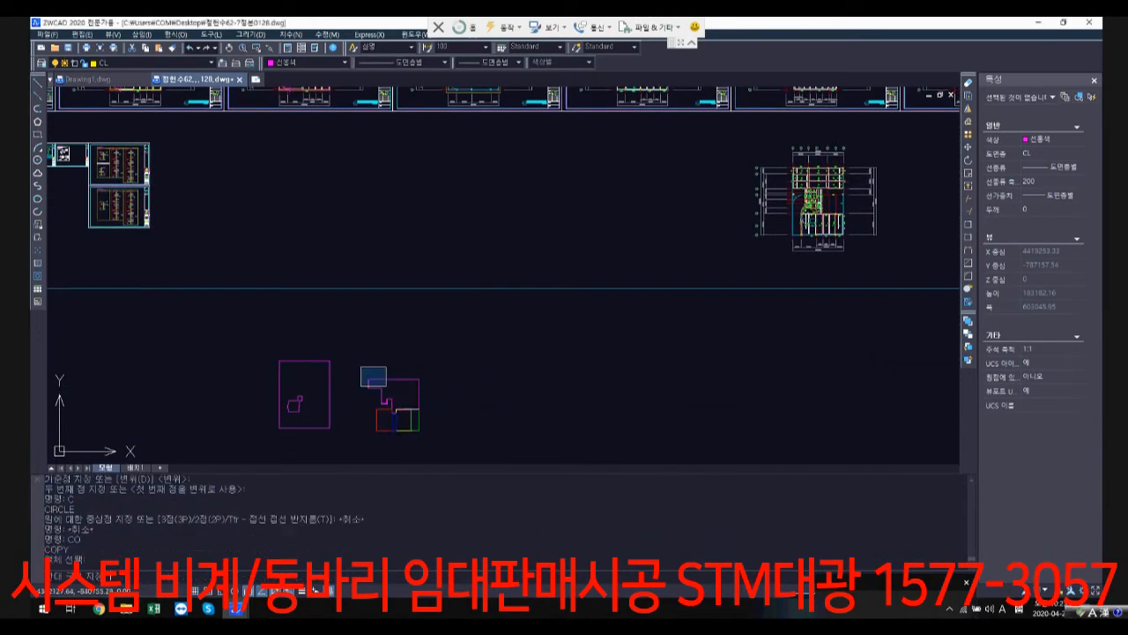
{"action": "left_click", "coordinate": [460, 454]}
{"action": "key", "text": "space"}
{"action": "left_click", "coordinate": [384, 430]}
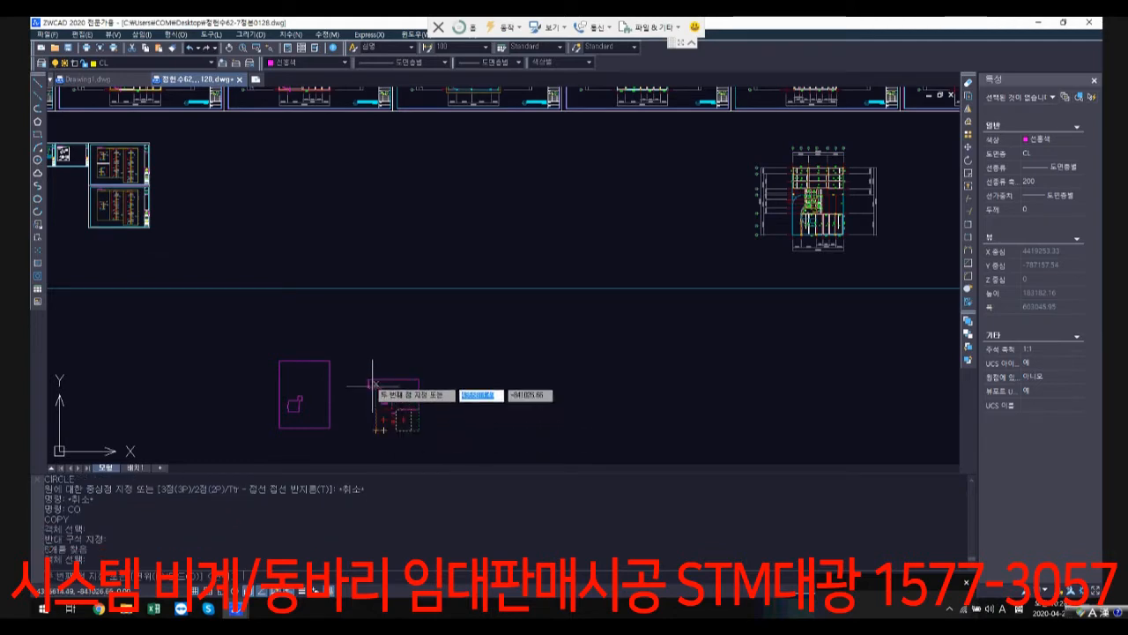
{"action": "left_click", "coordinate": [418, 430]}
{"action": "scroll", "coordinate": [699, 255], "scroll_direction": "down", "scroll_amount": 1}
{"action": "middle_click_drag", "start_coordinate": [697, 256], "coordinate": [556, 386]}
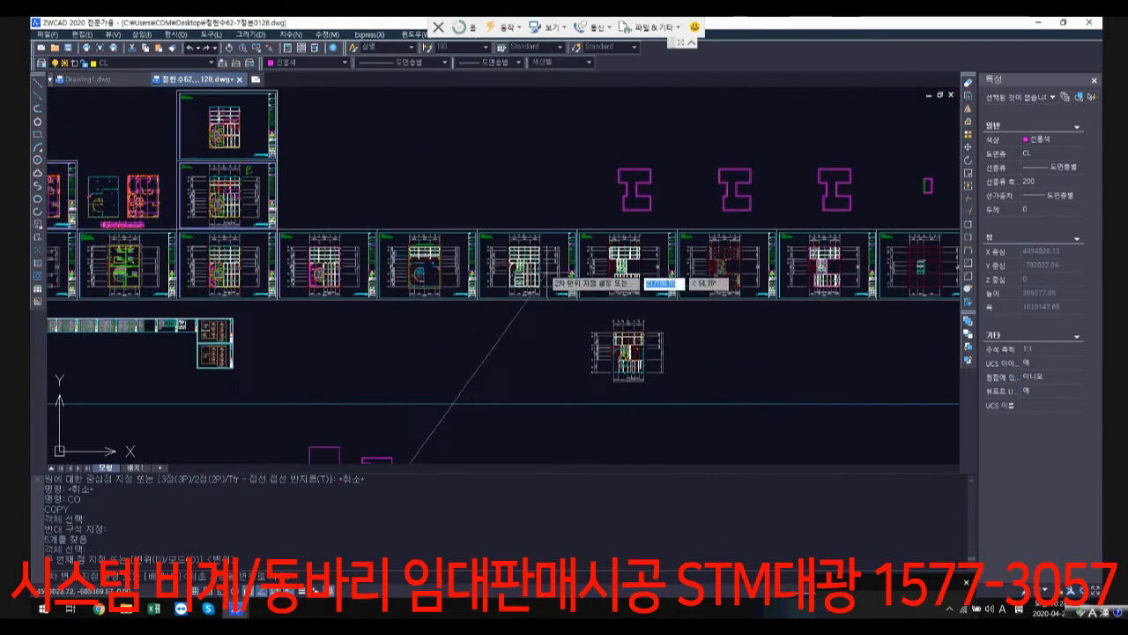
{"action": "scroll", "coordinate": [520, 269], "scroll_direction": "up", "scroll_amount": 2}
{"action": "scroll", "coordinate": [525, 312], "scroll_direction": "up", "scroll_amount": 6}
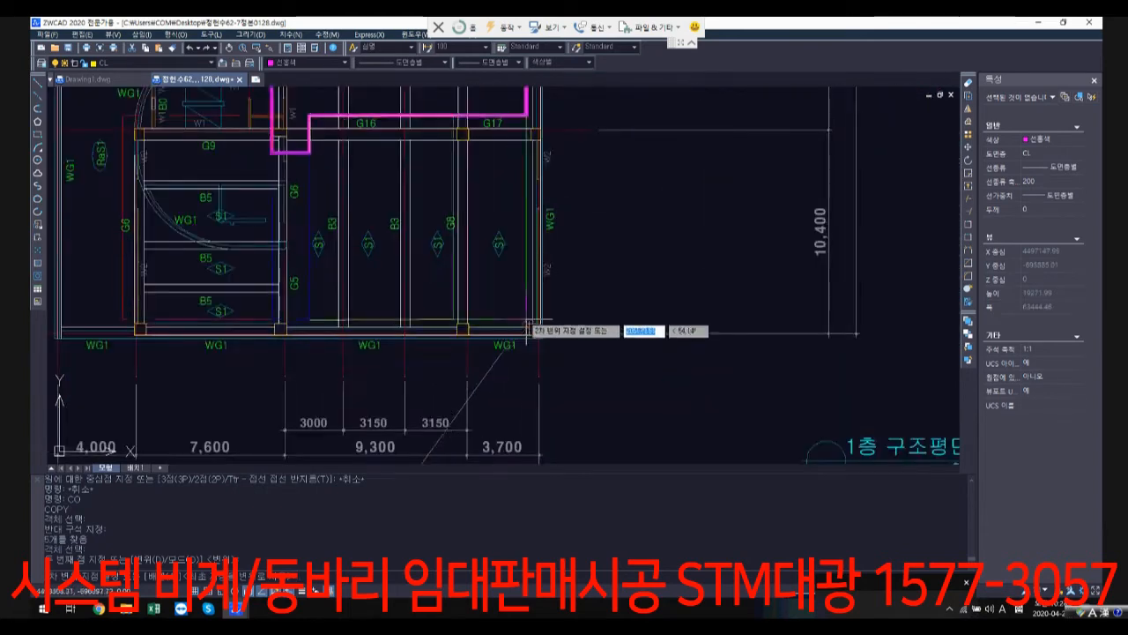
{"action": "left_click", "coordinate": [539, 315]}
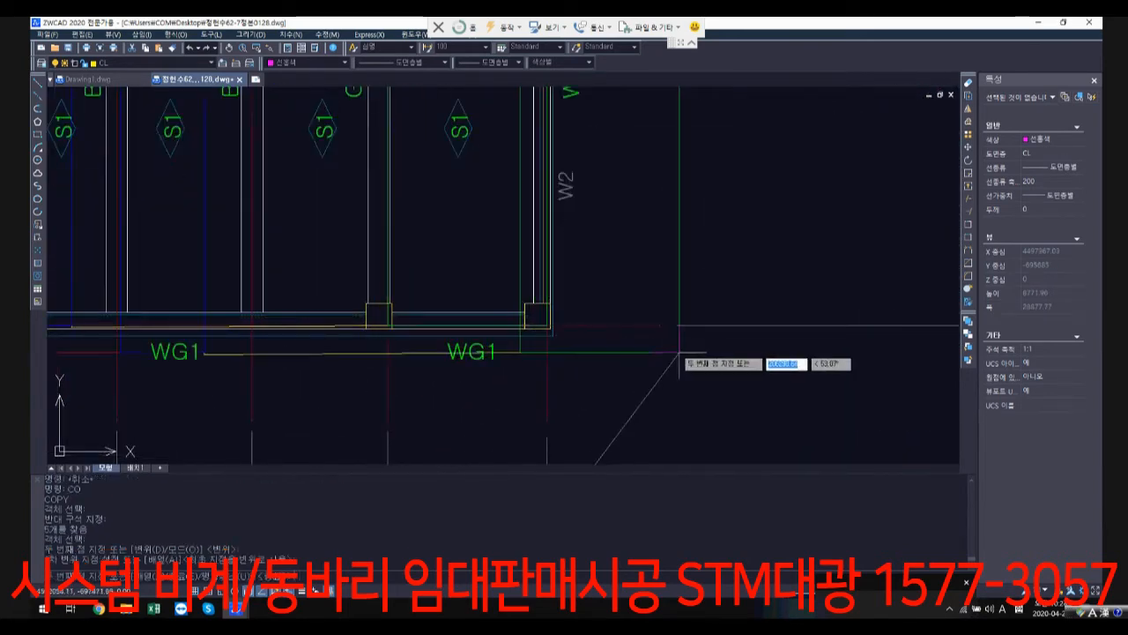
{"action": "key", "text": "Return"}
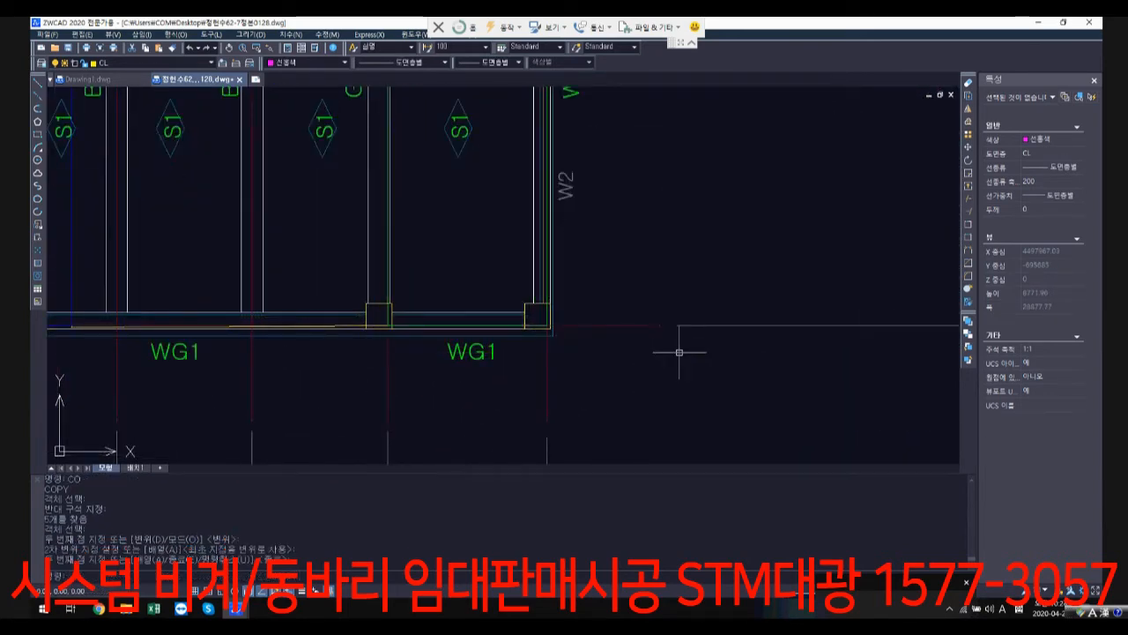
Step: Examine how the copied outlines fit the beams and walls of the first-floor structural plan
{"action": "scroll", "coordinate": [678, 351], "scroll_direction": "down", "scroll_amount": 5}
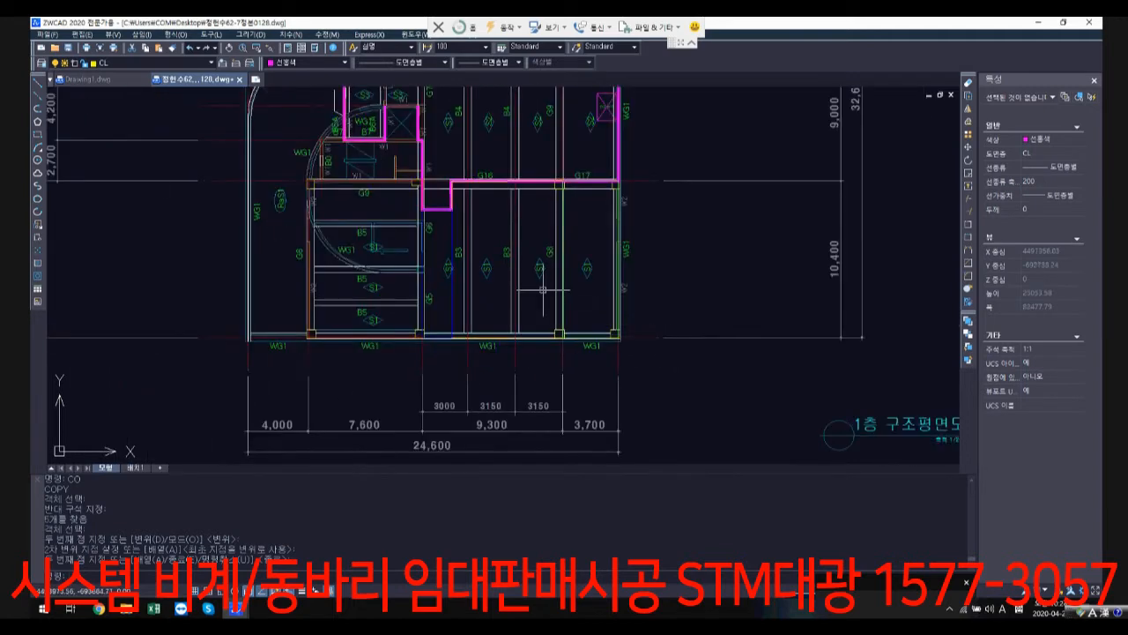
{"action": "scroll", "coordinate": [340, 141], "scroll_direction": "up", "scroll_amount": 3}
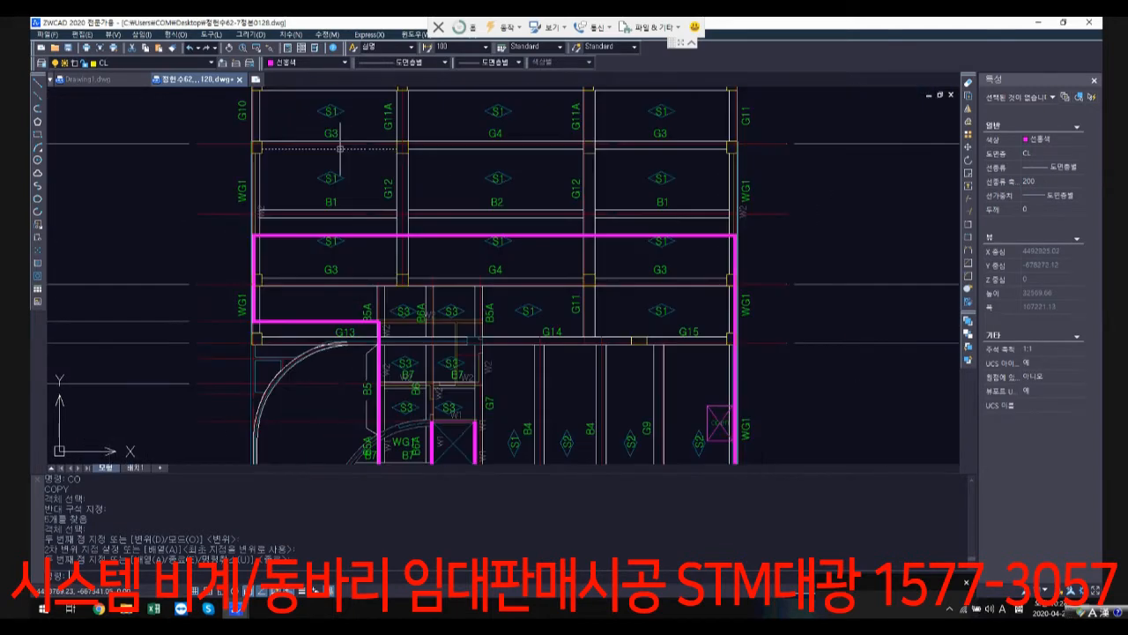
{"action": "scroll", "coordinate": [402, 256], "scroll_direction": "down", "scroll_amount": 2}
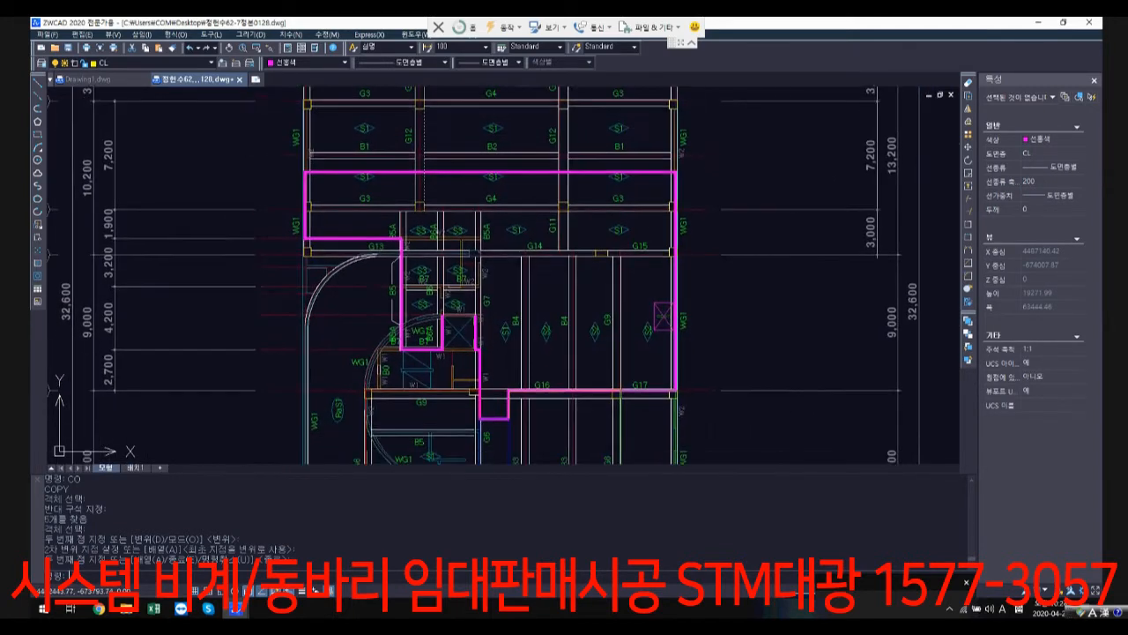
{"action": "scroll", "coordinate": [310, 142], "scroll_direction": "up", "scroll_amount": 1}
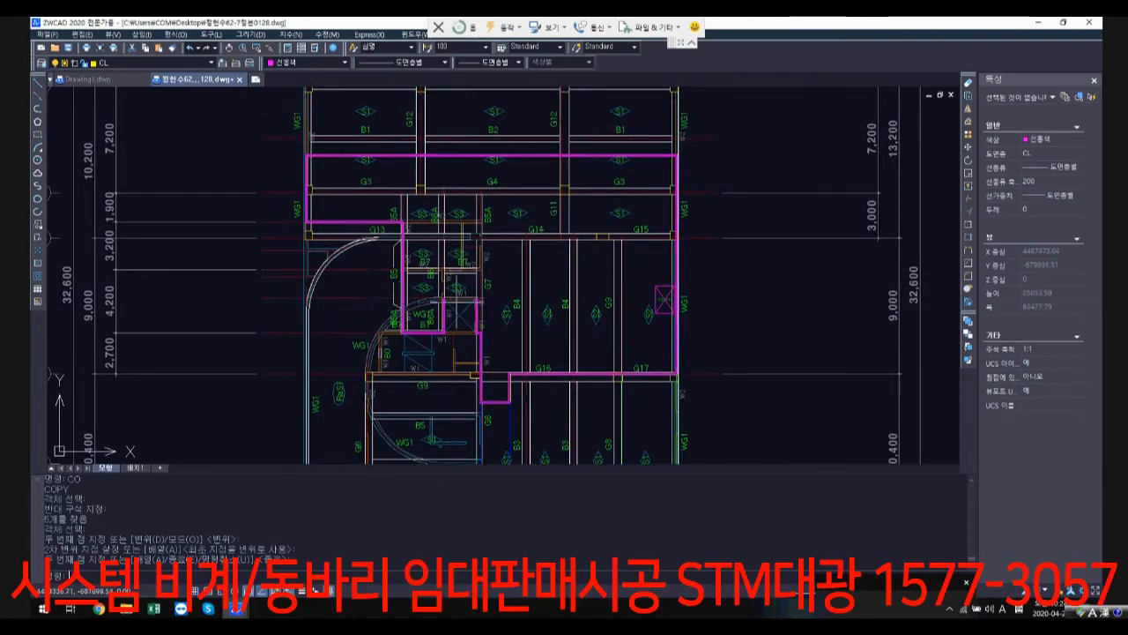
{"action": "scroll", "coordinate": [472, 306], "scroll_direction": "down", "scroll_amount": 5}
{"action": "scroll", "coordinate": [334, 120], "scroll_direction": "up", "scroll_amount": 2}
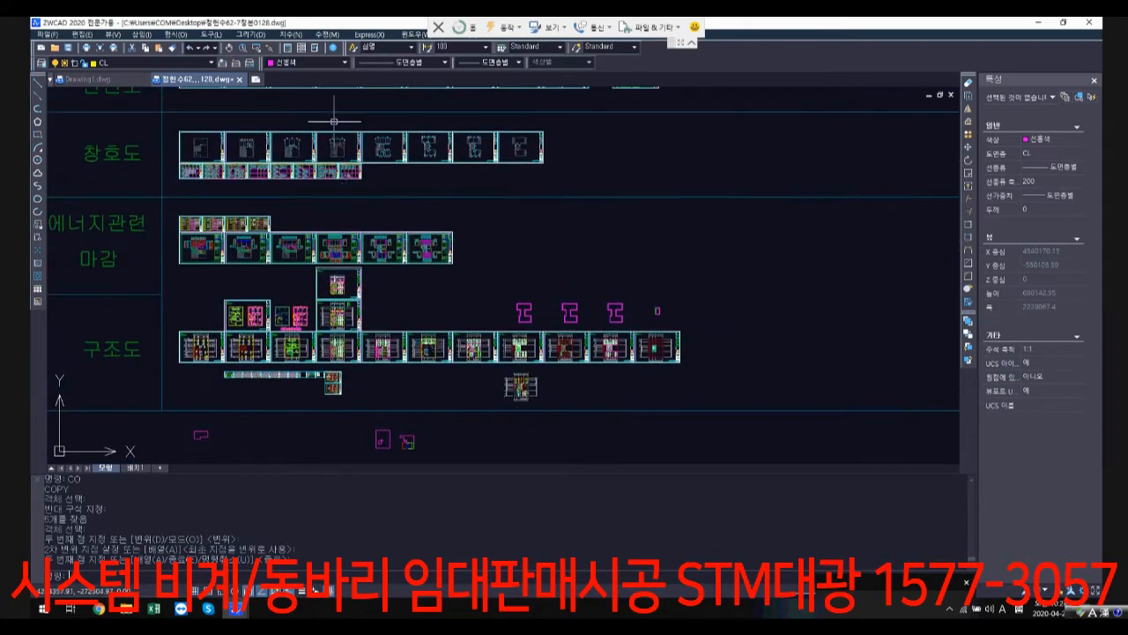
Step: Examine the storey heights and slab levels around ground level in the building section drawing
{"action": "middle_click_drag", "start_coordinate": [334, 121], "coordinate": [390, 258]}
{"action": "scroll", "coordinate": [432, 268], "scroll_direction": "up", "scroll_amount": 8}
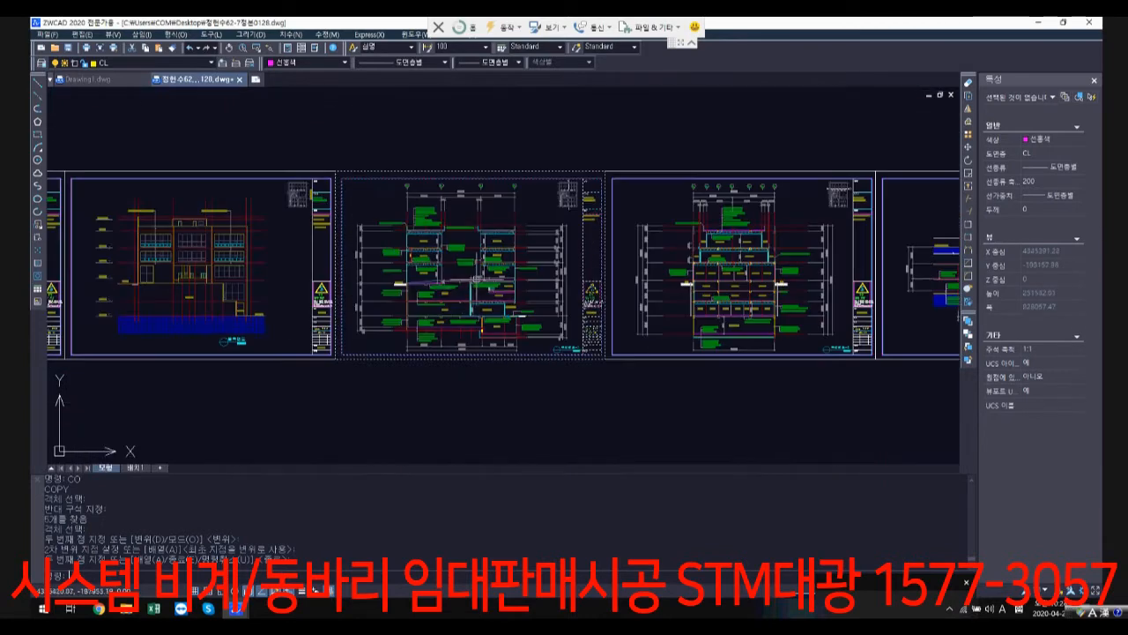
{"action": "scroll", "coordinate": [361, 273], "scroll_direction": "up", "scroll_amount": 3}
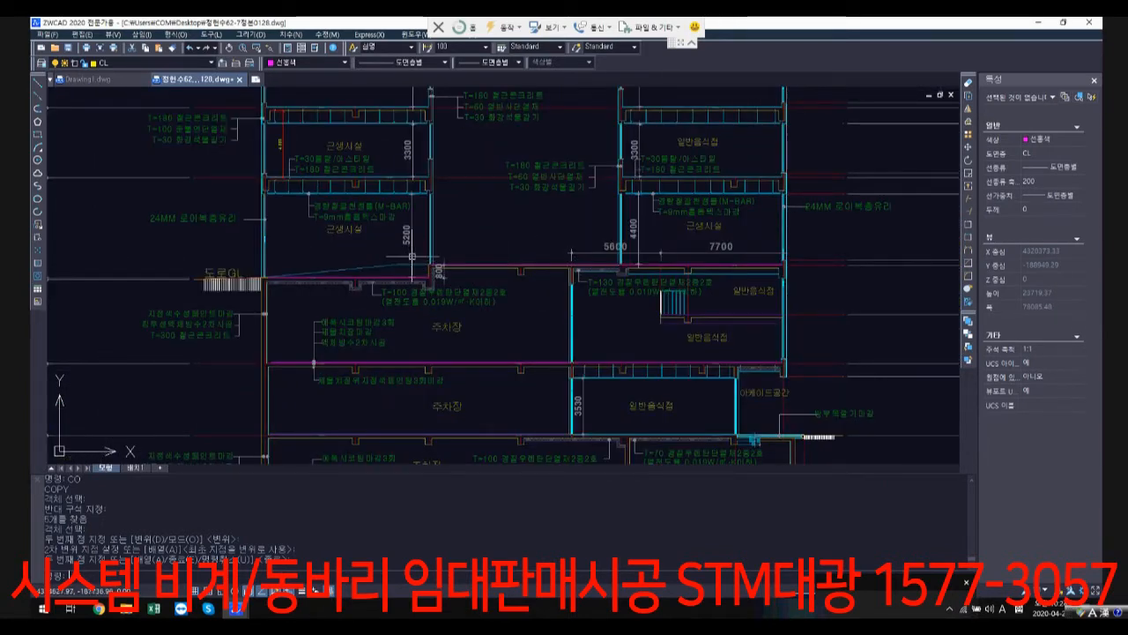
{"action": "scroll", "coordinate": [441, 260], "scroll_direction": "up", "scroll_amount": 1}
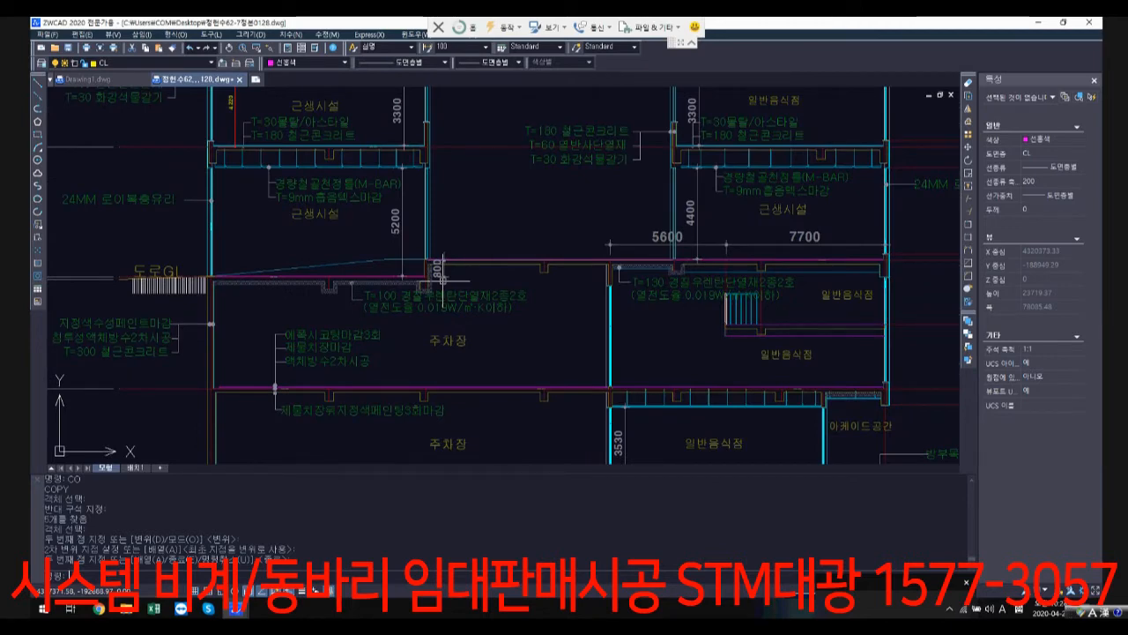
{"action": "scroll", "coordinate": [444, 281], "scroll_direction": "down", "scroll_amount": 2}
{"action": "scroll", "coordinate": [857, 238], "scroll_direction": "up", "scroll_amount": 3}
{"action": "middle_click_drag", "start_coordinate": [877, 244], "coordinate": [808, 250]}
{"action": "left_click", "coordinate": [846, 239]}
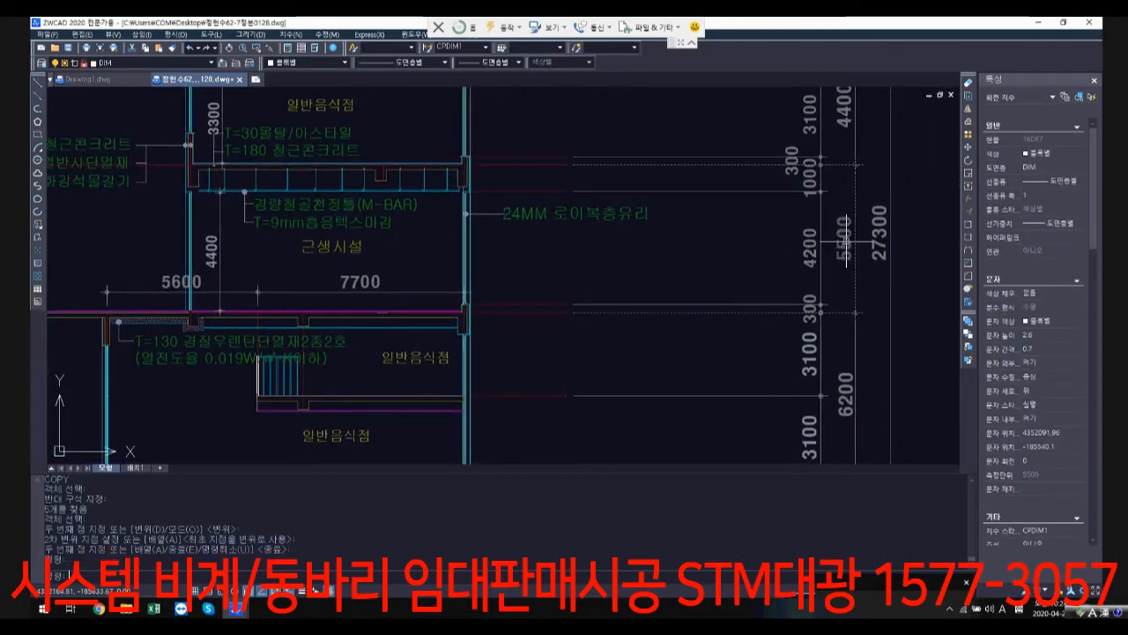
{"action": "scroll", "coordinate": [765, 366], "scroll_direction": "down", "scroll_amount": 11}
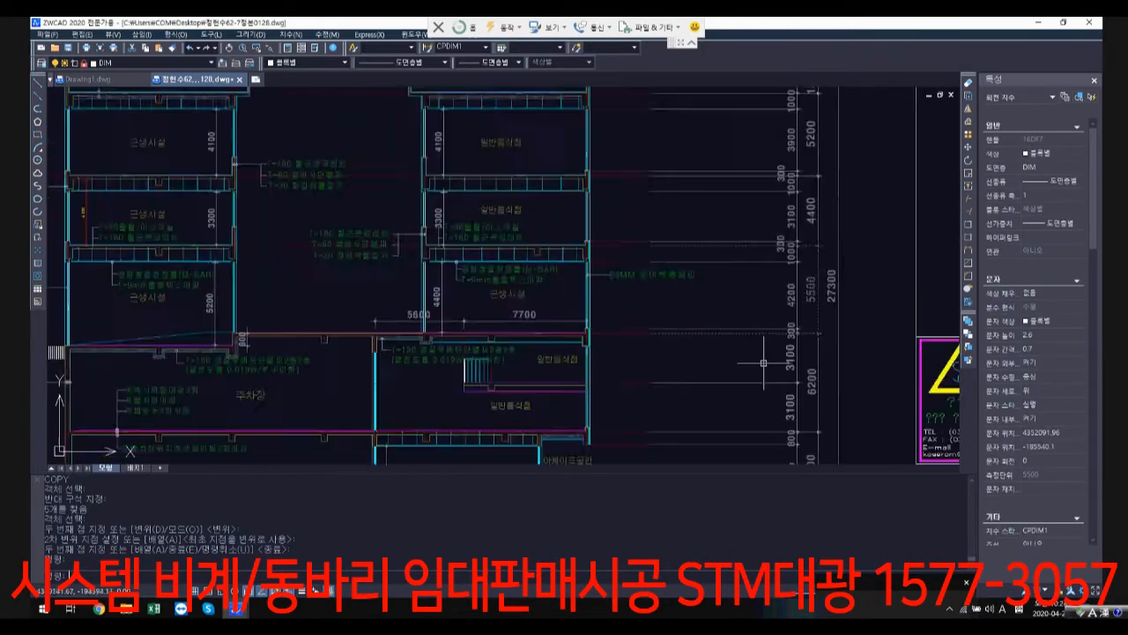
{"action": "middle_click_drag", "start_coordinate": [774, 425], "coordinate": [654, 345]}
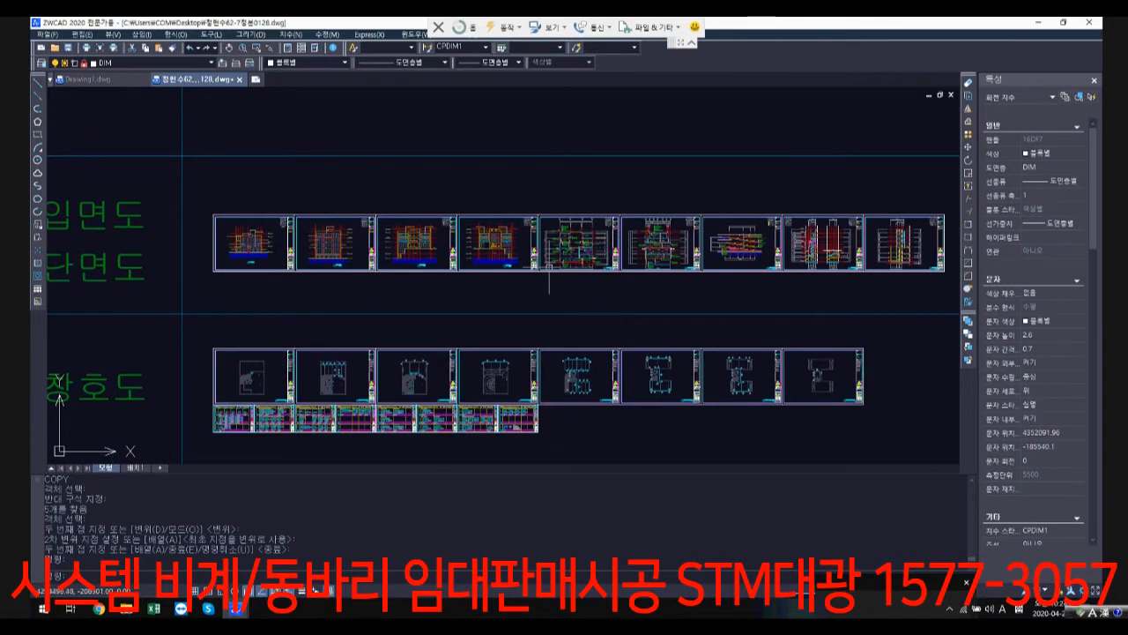
{"action": "scroll", "coordinate": [577, 284], "scroll_direction": "up", "scroll_amount": 8}
{"action": "scroll", "coordinate": [577, 284], "scroll_direction": "up", "scroll_amount": 4}
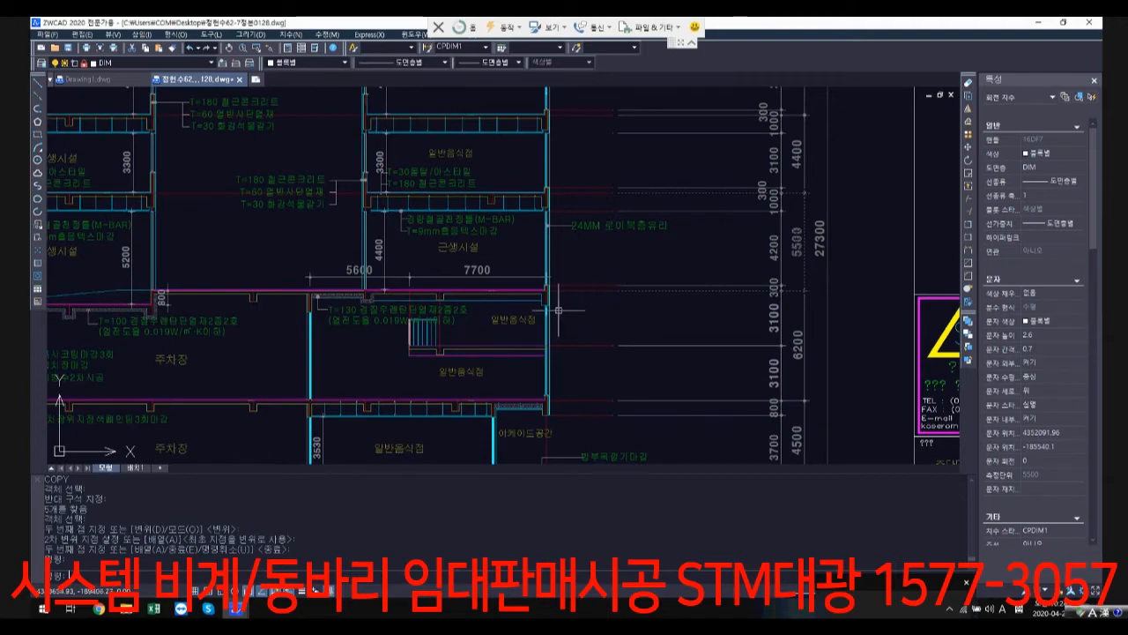
{"action": "scroll", "coordinate": [577, 299], "scroll_direction": "down", "scroll_amount": 12}
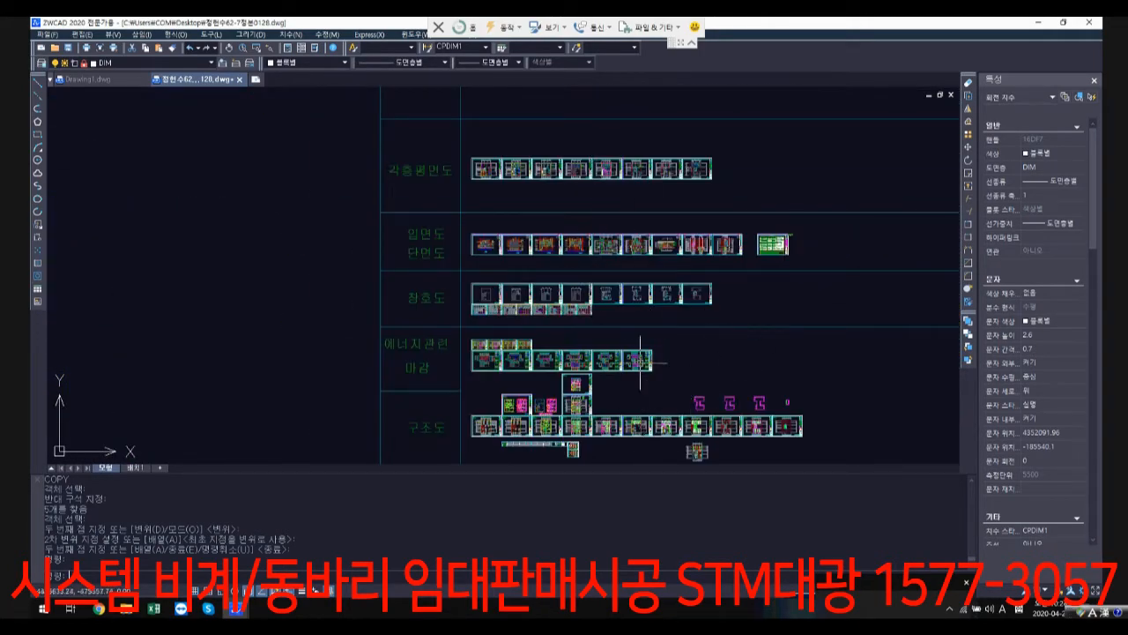
Step: Check the magenta and adjoining coloured outlines against the beam lines across the first-floor structural plan
{"action": "scroll", "coordinate": [606, 296], "scroll_direction": "up", "scroll_amount": 10}
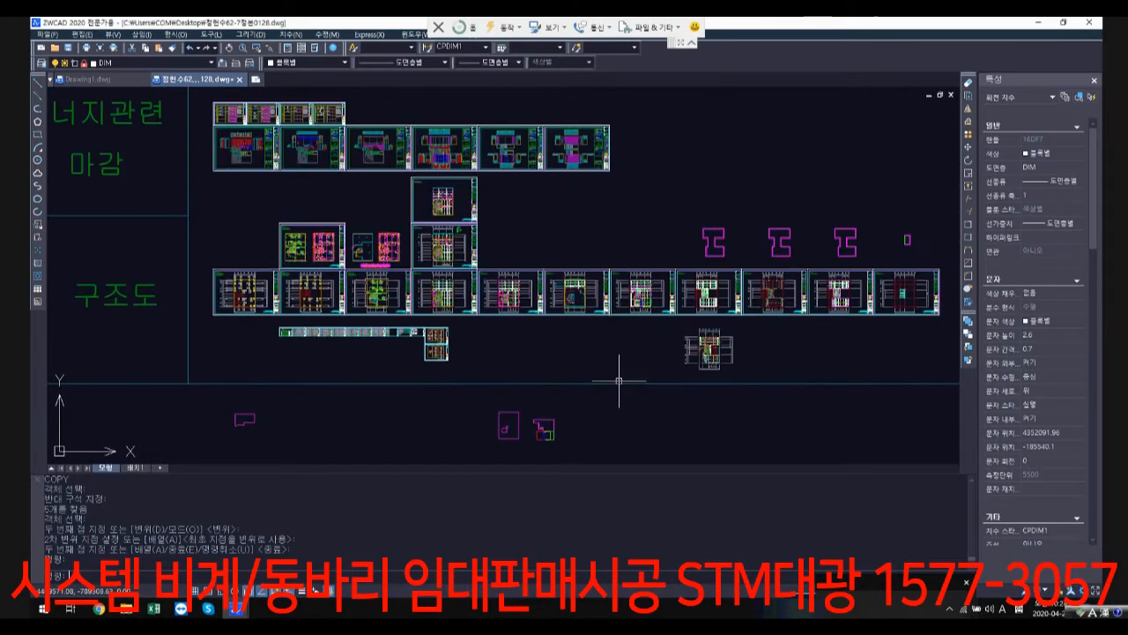
{"action": "scroll", "coordinate": [637, 215], "scroll_direction": "up", "scroll_amount": 8}
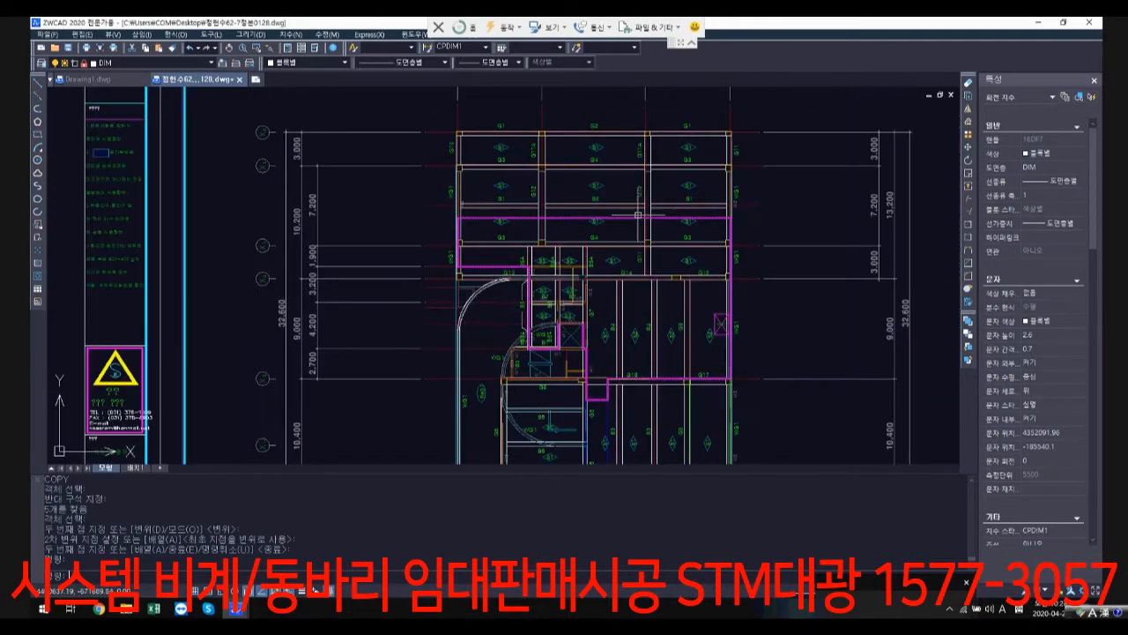
{"action": "left_click", "coordinate": [626, 217]}
{"action": "scroll", "coordinate": [621, 256], "scroll_direction": "down", "scroll_amount": 3}
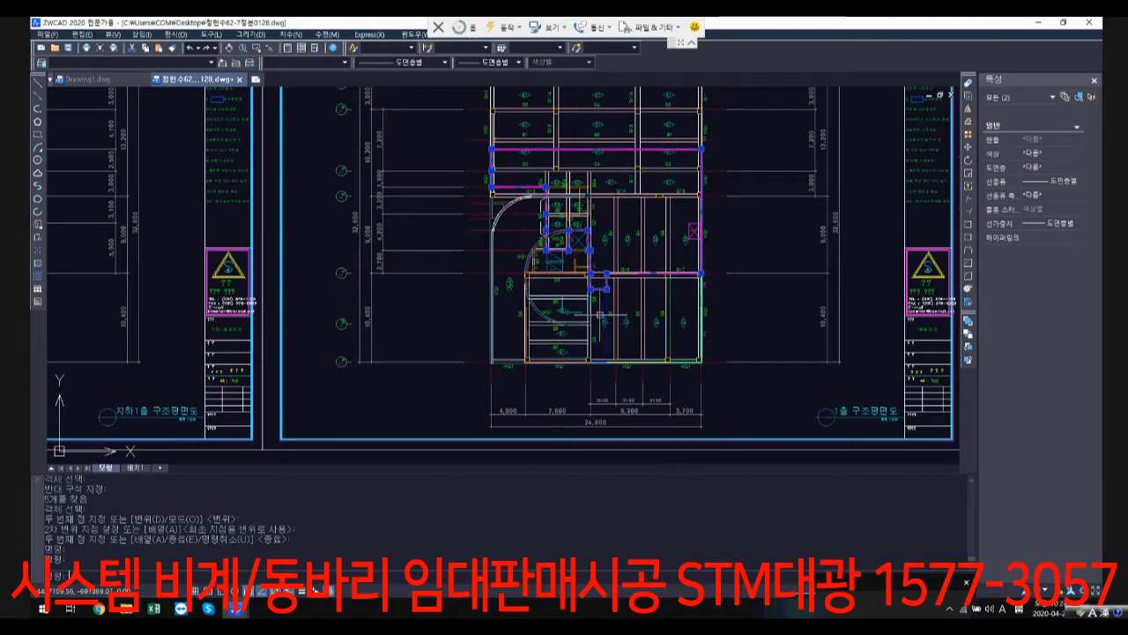
{"action": "scroll", "coordinate": [612, 300], "scroll_direction": "up", "scroll_amount": 3}
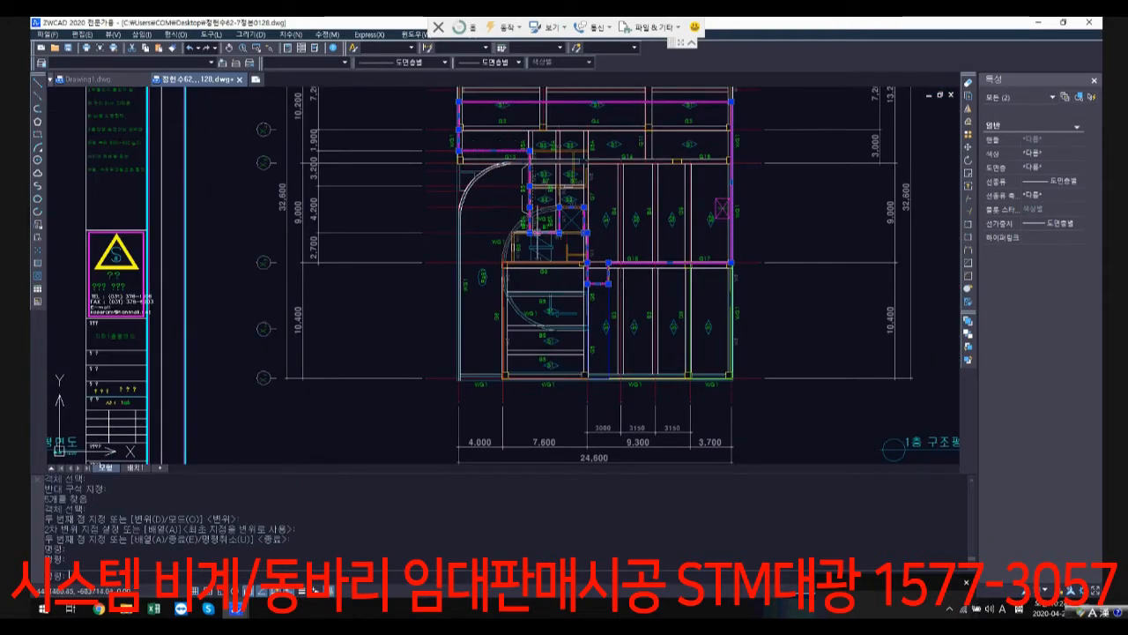
{"action": "scroll", "coordinate": [598, 223], "scroll_direction": "up", "scroll_amount": 4}
{"action": "scroll", "coordinate": [746, 360], "scroll_direction": "down", "scroll_amount": 4}
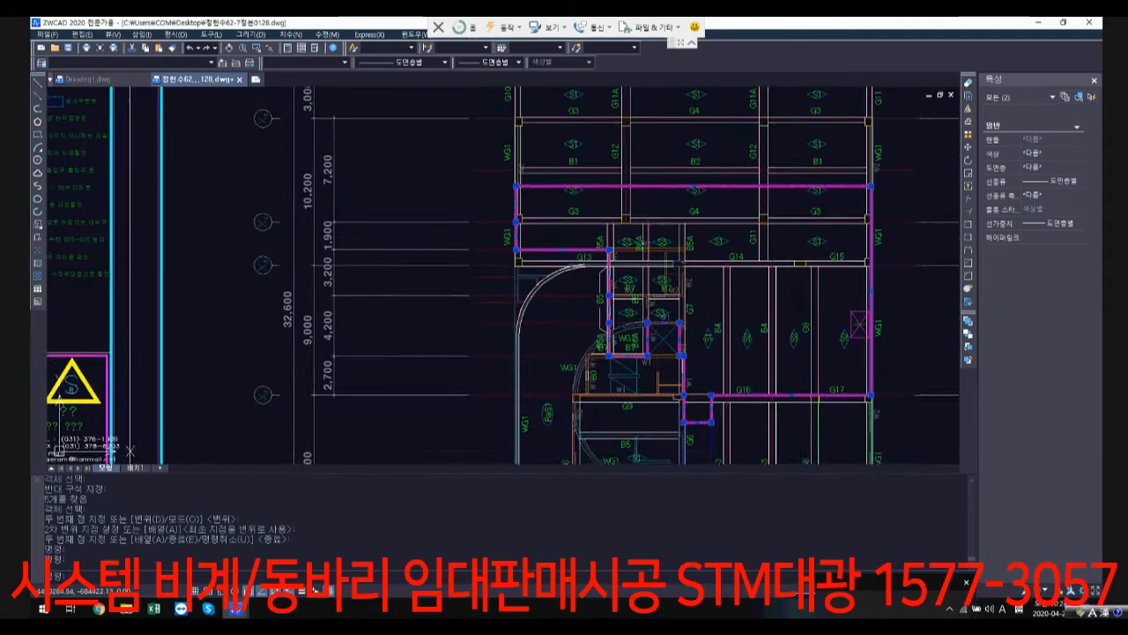
{"action": "scroll", "coordinate": [599, 300], "scroll_direction": "up", "scroll_amount": 2}
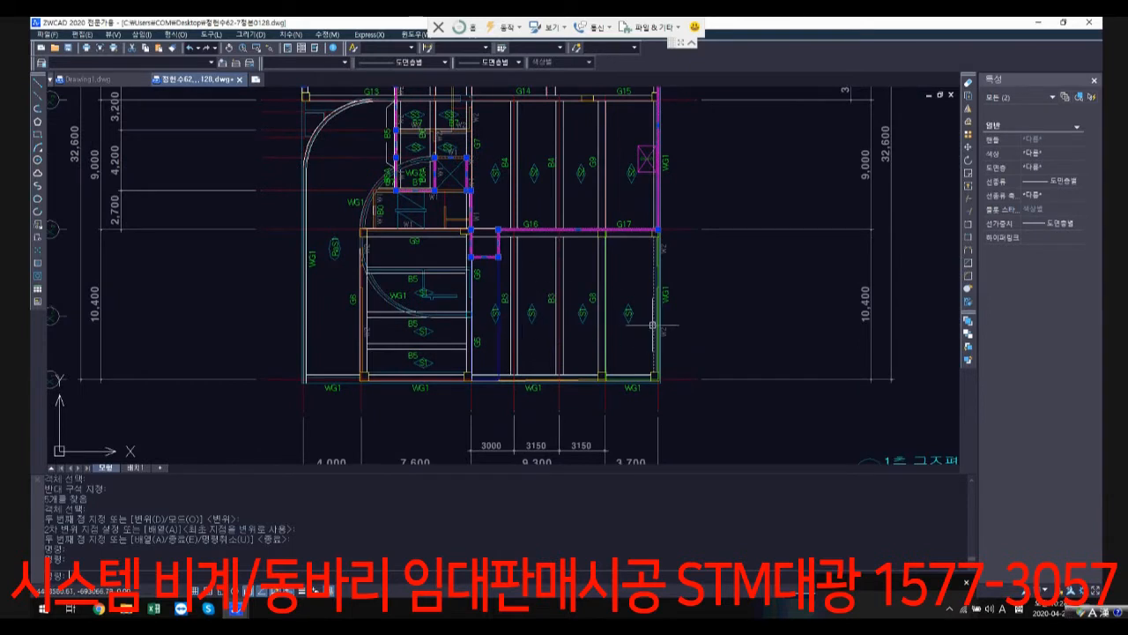
{"action": "key", "text": "Escape"}
{"action": "key", "text": "Escape"}
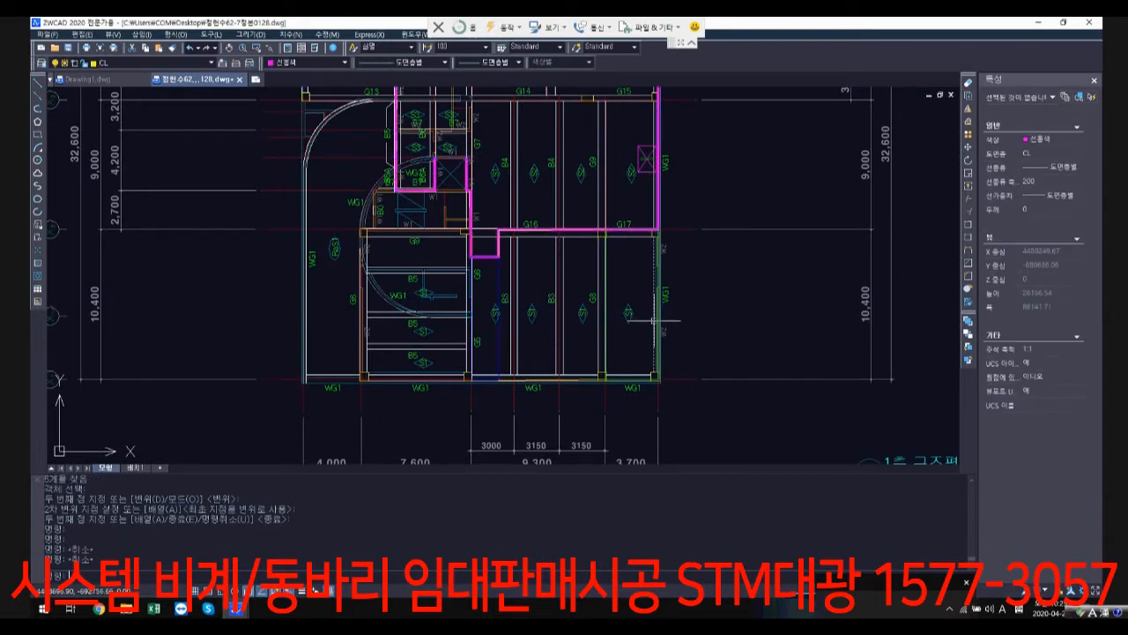
Step: Undo the copy of the five coloured outlines onto the first-floor structural plan
{"action": "key", "text": "ctrl+z"}
{"action": "key", "text": "ctrl+z"}
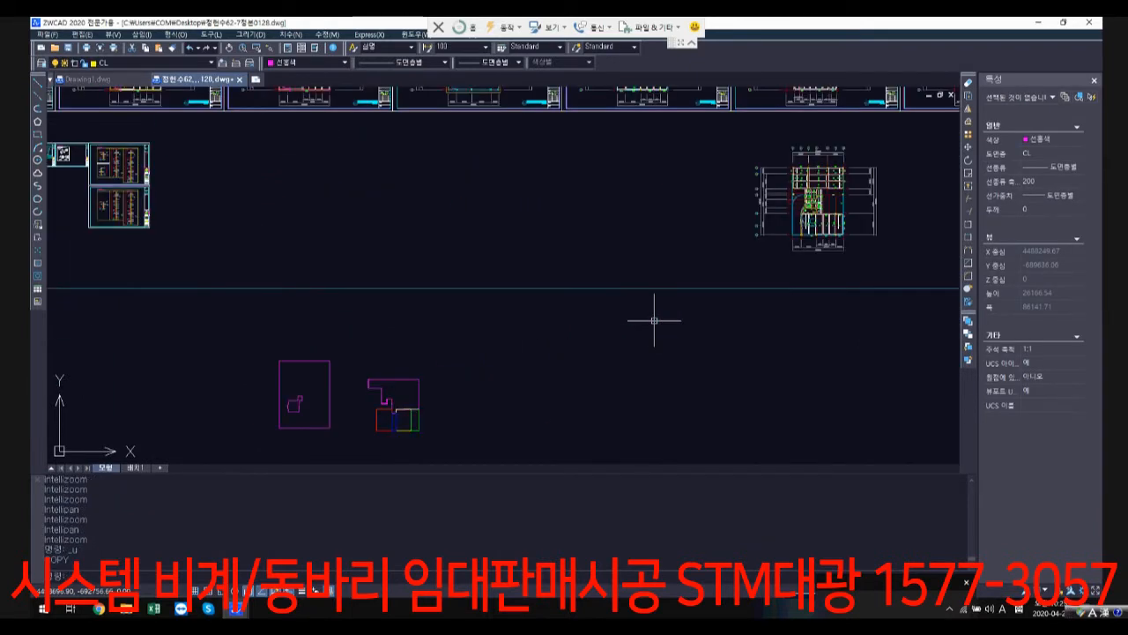
Step: Copy the five coloured outlines below the sheets horizontally, placing the duplicate set just beyond the originals
{"action": "scroll", "coordinate": [654, 320], "scroll_direction": "up", "scroll_amount": 3}
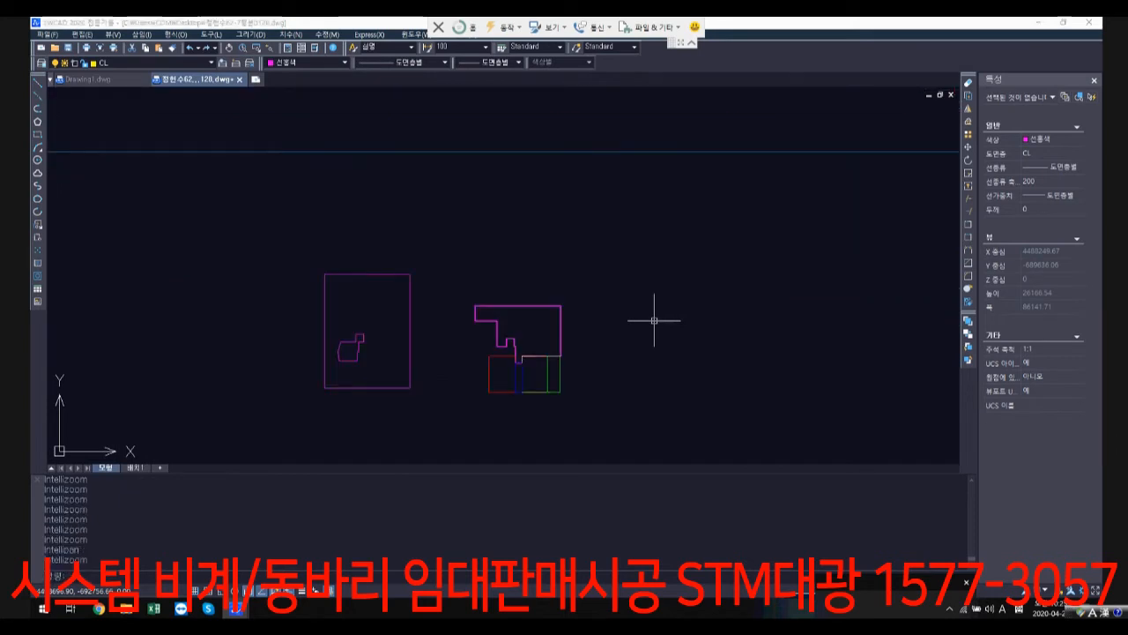
{"action": "type", "text": "co"}
{"action": "key", "text": "space"}
{"action": "left_click", "coordinate": [578, 415]}
{"action": "left_click", "coordinate": [472, 319]}
{"action": "key", "text": "space"}
{"action": "left_click", "coordinate": [473, 267]}
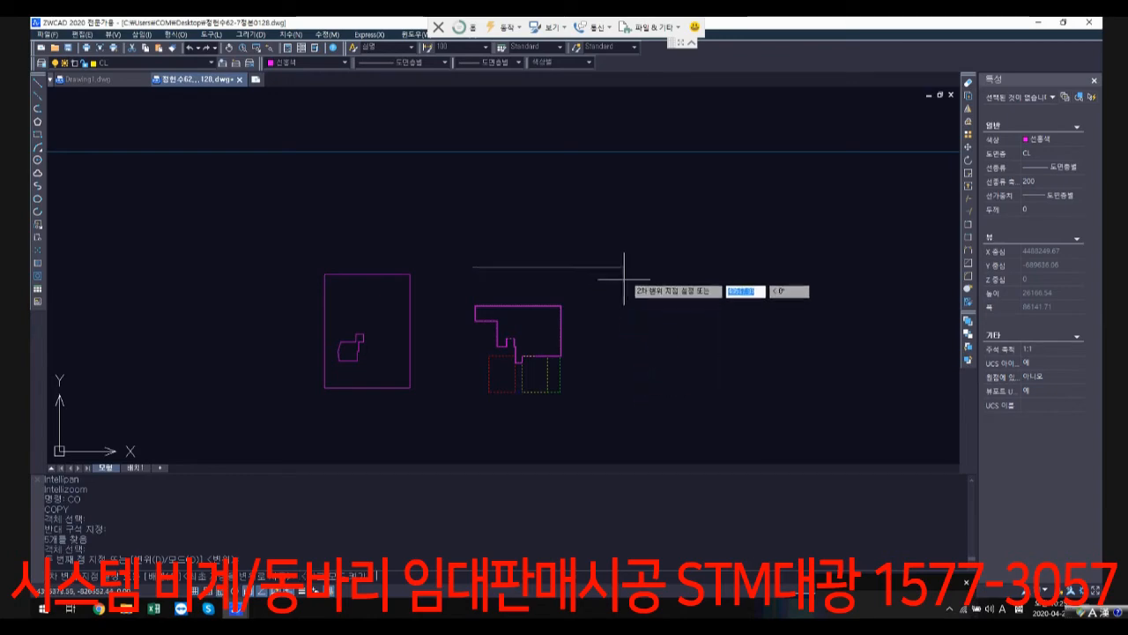
{"action": "left_click", "coordinate": [631, 279]}
Step: Compare the copied outlines with the upper-floor structural plans, from the floor above the first through the roof floor (지붕층구조평면도)
{"action": "scroll", "coordinate": [777, 362], "scroll_direction": "down", "scroll_amount": 3}
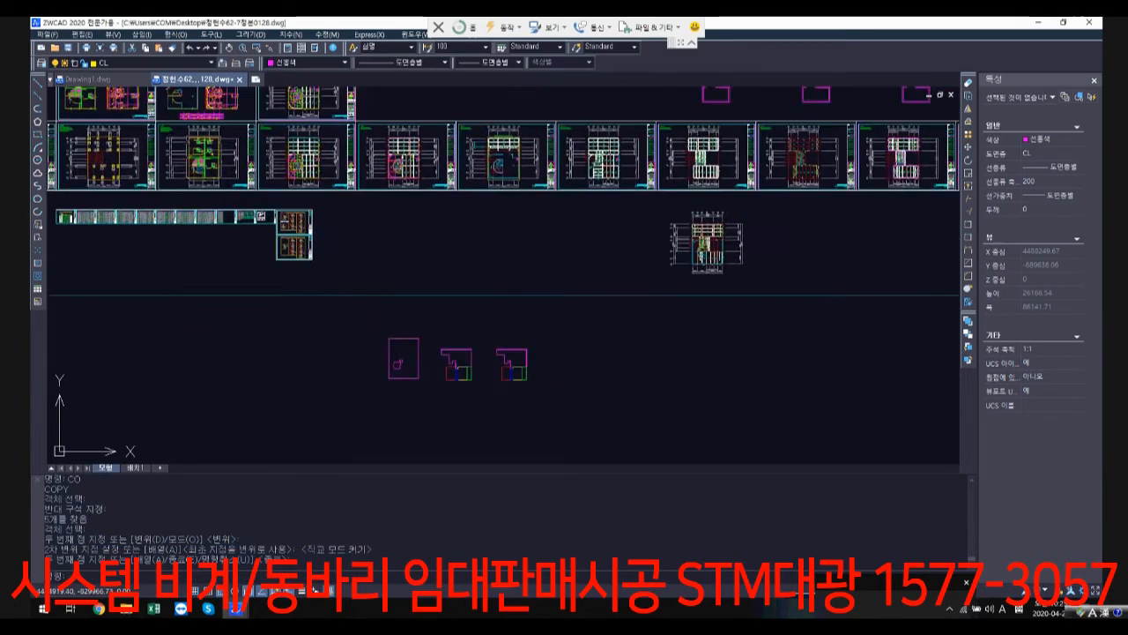
{"action": "scroll", "coordinate": [420, 411], "scroll_direction": "up", "scroll_amount": 5}
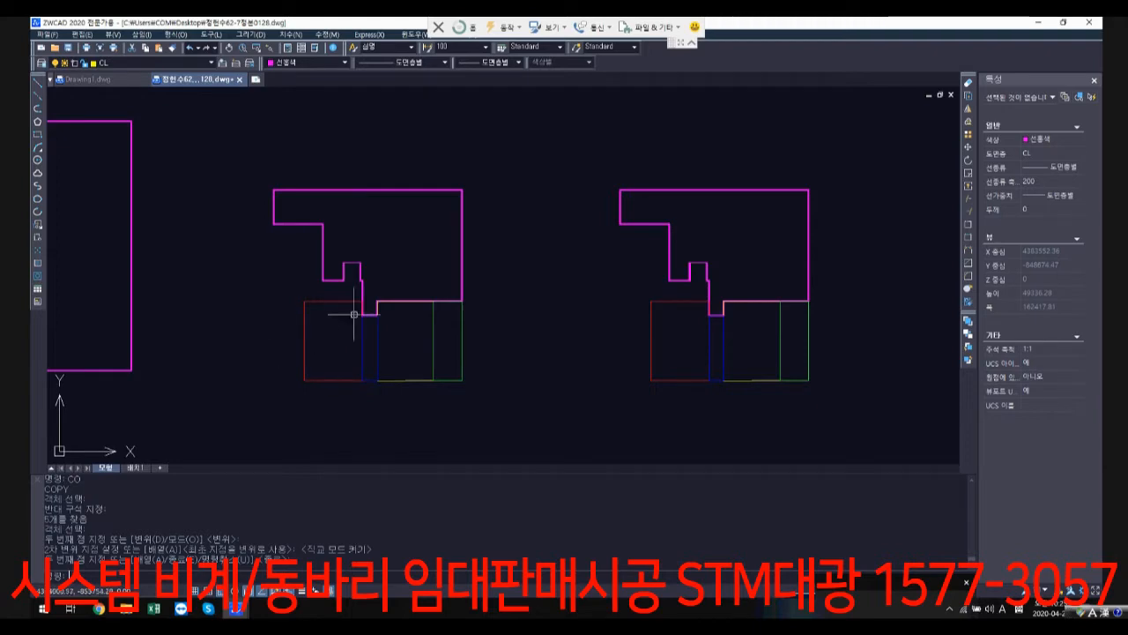
{"action": "scroll", "coordinate": [353, 314], "scroll_direction": "down", "scroll_amount": 6}
{"action": "scroll", "coordinate": [538, 176], "scroll_direction": "up", "scroll_amount": 3}
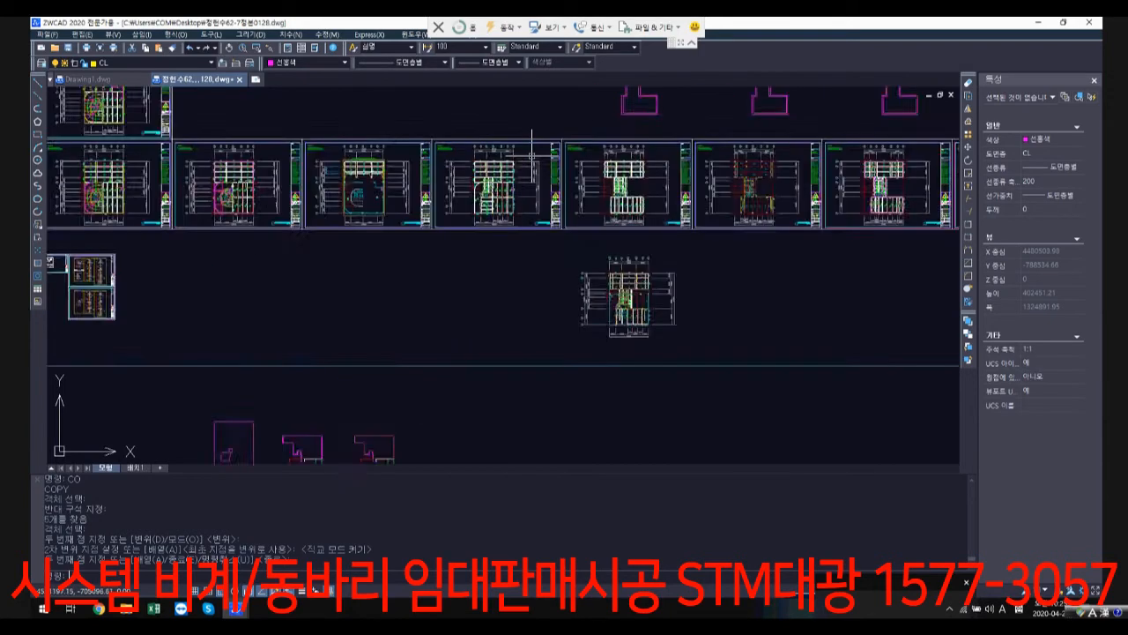
{"action": "scroll", "coordinate": [532, 154], "scroll_direction": "up", "scroll_amount": 5}
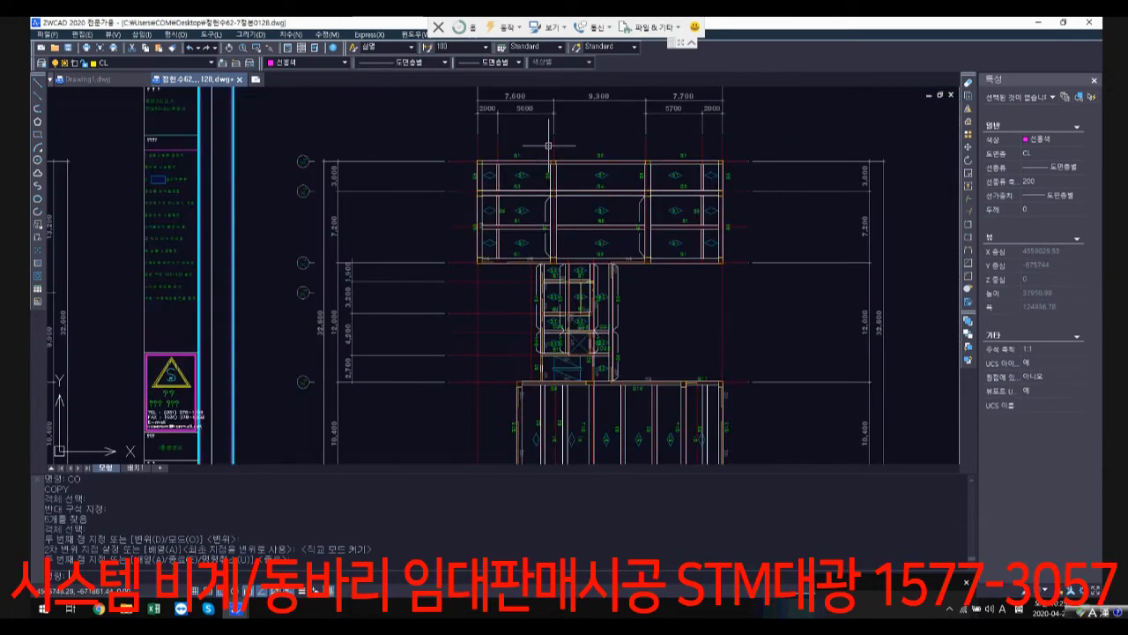
{"action": "scroll", "coordinate": [562, 170], "scroll_direction": "down", "scroll_amount": 5}
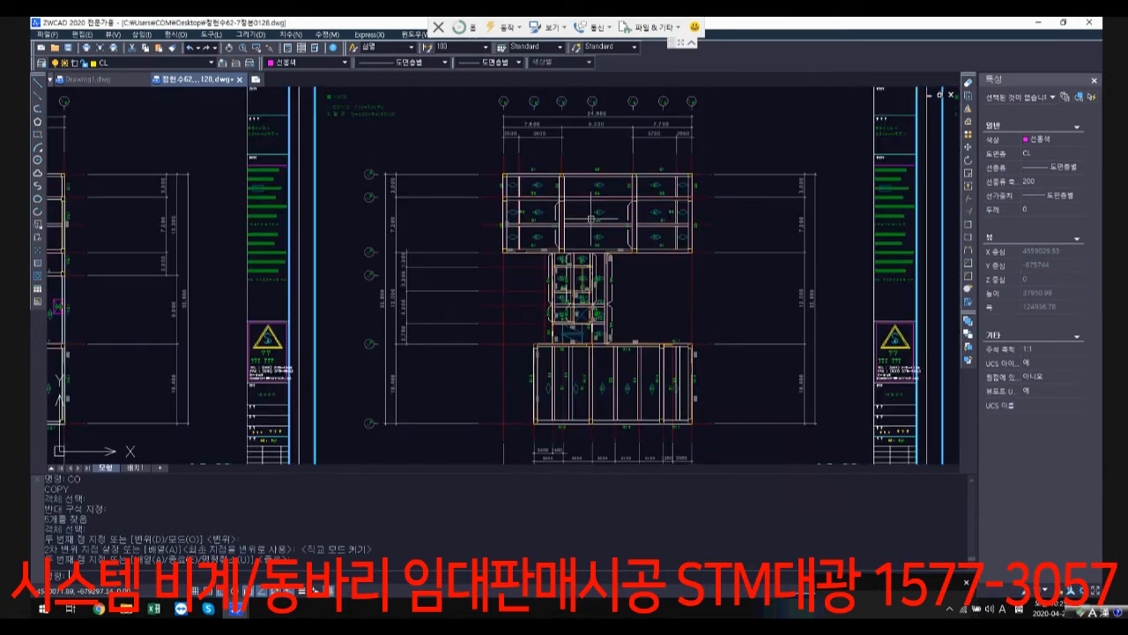
{"action": "scroll", "coordinate": [811, 221], "scroll_direction": "up", "scroll_amount": 3}
{"action": "middle_click_drag", "start_coordinate": [811, 221], "coordinate": [511, 209]}
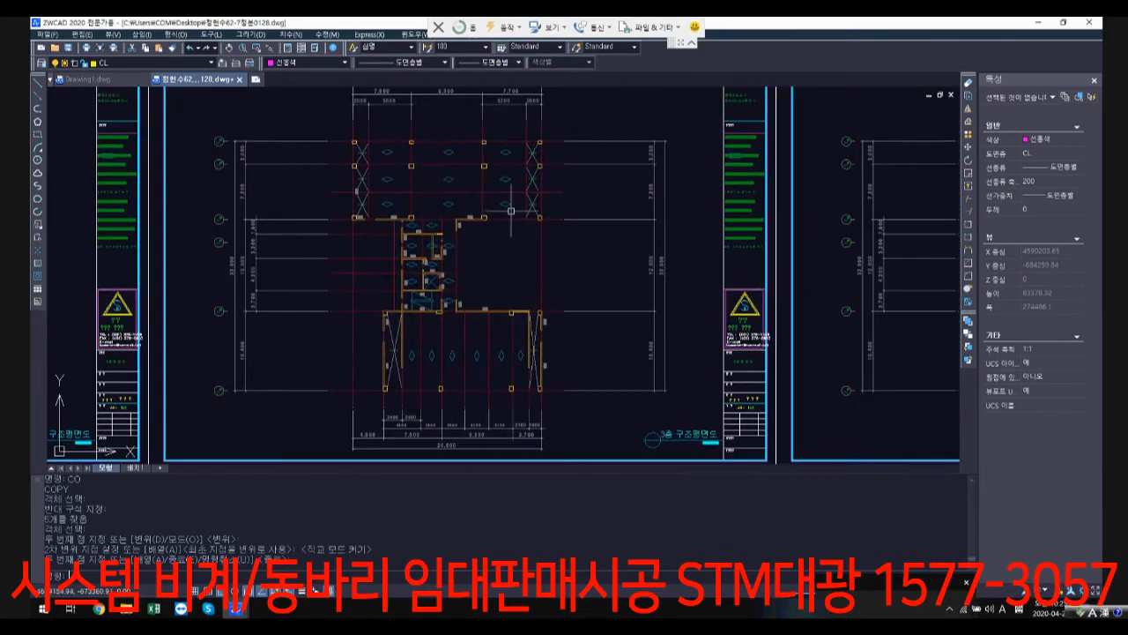
{"action": "scroll", "coordinate": [573, 216], "scroll_direction": "down", "scroll_amount": 3}
{"action": "middle_click_drag", "start_coordinate": [780, 237], "coordinate": [604, 241]}
{"action": "scroll", "coordinate": [852, 368], "scroll_direction": "up", "scroll_amount": 3}
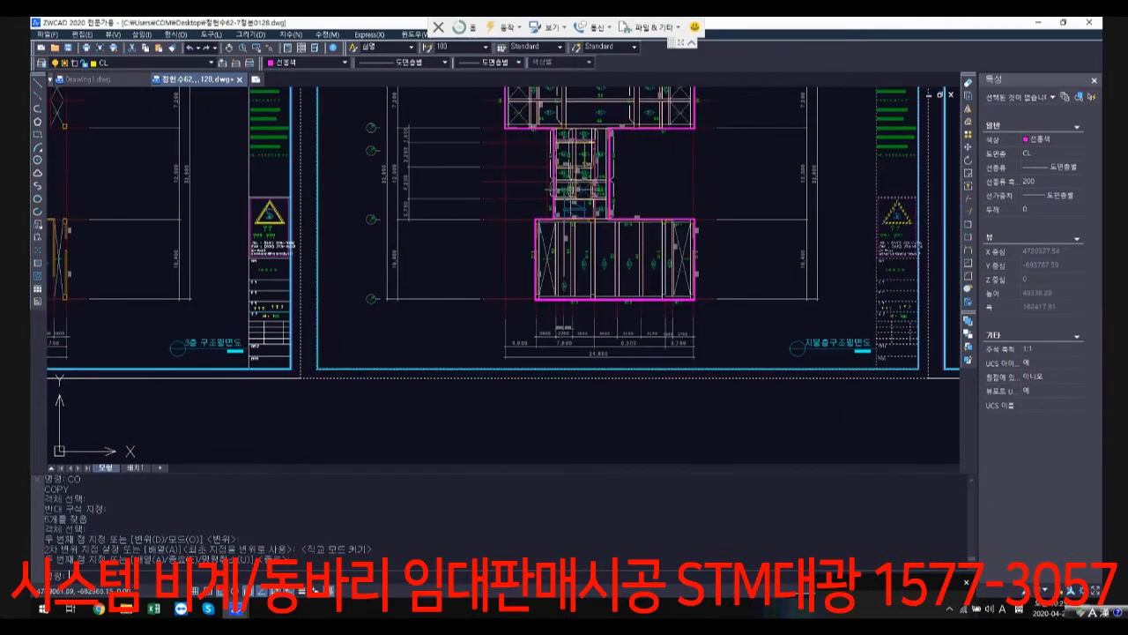
{"action": "middle_click_drag", "start_coordinate": [570, 189], "coordinate": [540, 284]}
{"action": "scroll", "coordinate": [480, 138], "scroll_direction": "up", "scroll_amount": 3}
{"action": "scroll", "coordinate": [479, 137], "scroll_direction": "up", "scroll_amount": 4}
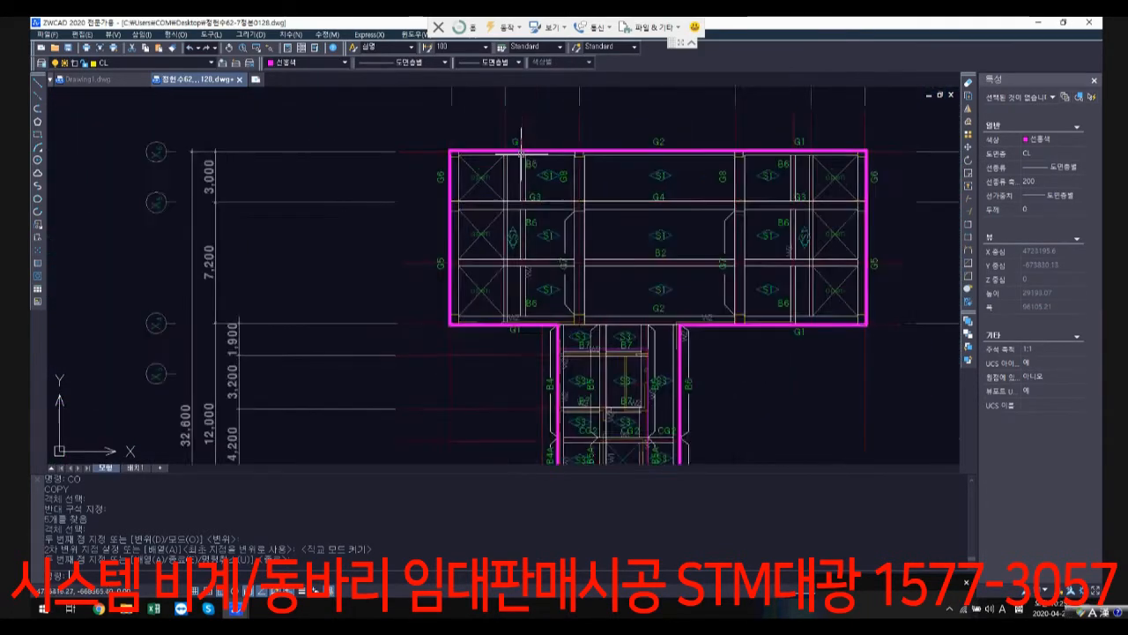
Step: Inspect how the magenta outline's corners align with the columns and grid lines on the roof-floor structural plan
{"action": "left_click", "coordinate": [410, 147]}
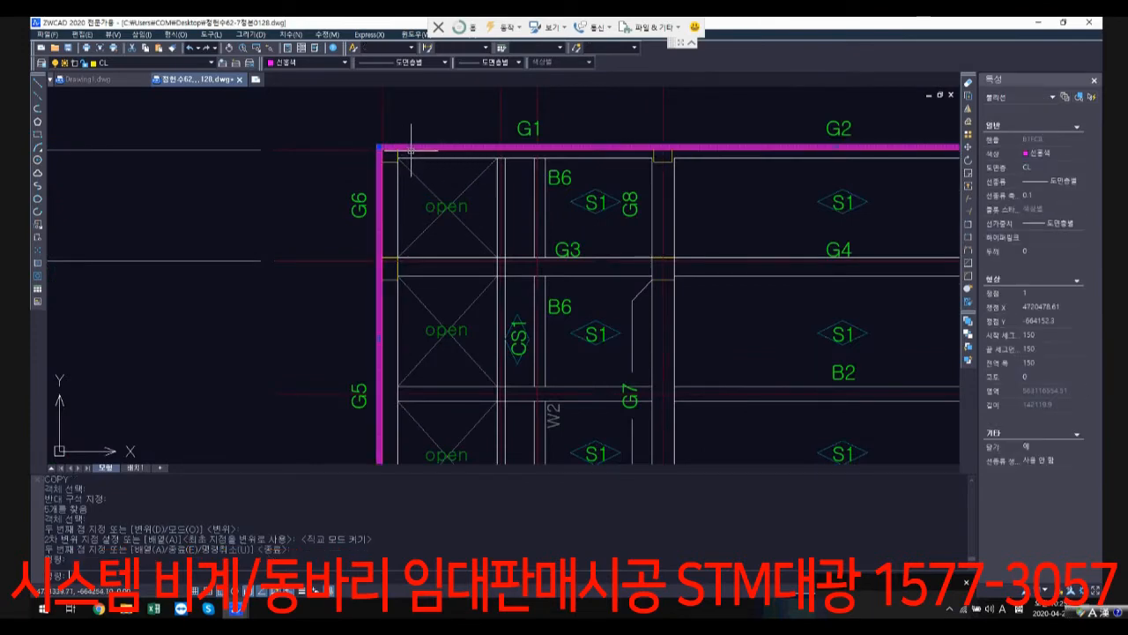
{"action": "scroll", "coordinate": [494, 201], "scroll_direction": "down", "scroll_amount": 5}
{"action": "middle_click_drag", "start_coordinate": [494, 201], "coordinate": [480, 160]}
{"action": "middle_click_drag", "start_coordinate": [535, 429], "coordinate": [400, 305]}
{"action": "scroll", "coordinate": [385, 340], "scroll_direction": "up", "scroll_amount": 7}
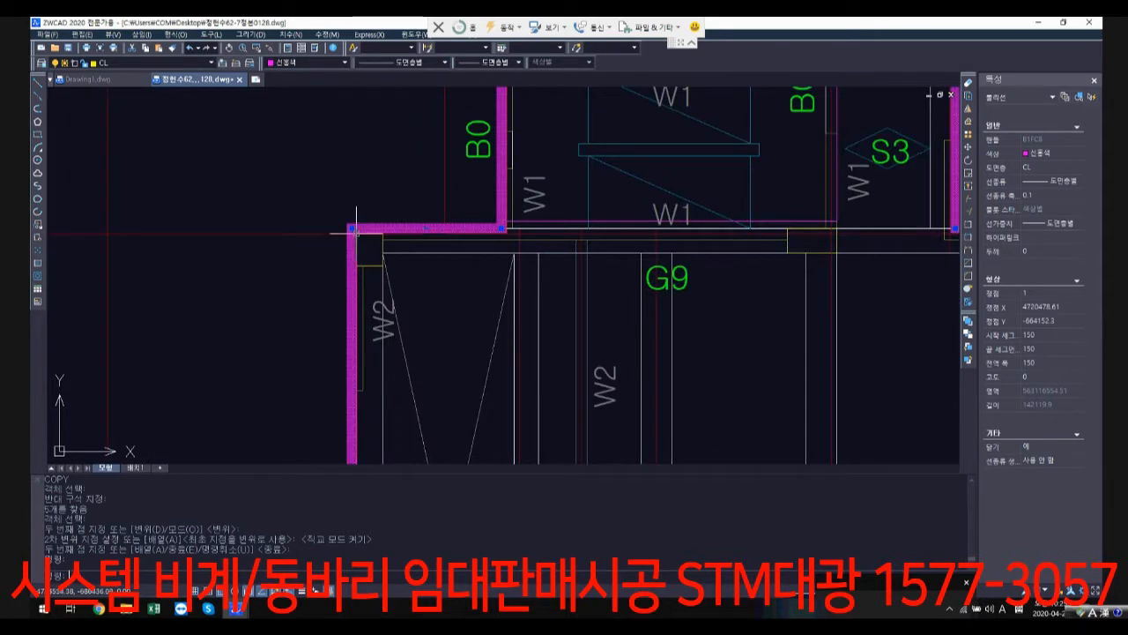
{"action": "scroll", "coordinate": [356, 231], "scroll_direction": "up", "scroll_amount": 4}
{"action": "left_click", "coordinate": [371, 217]}
{"action": "key", "text": "Escape"}
{"action": "key", "text": "Escape"}
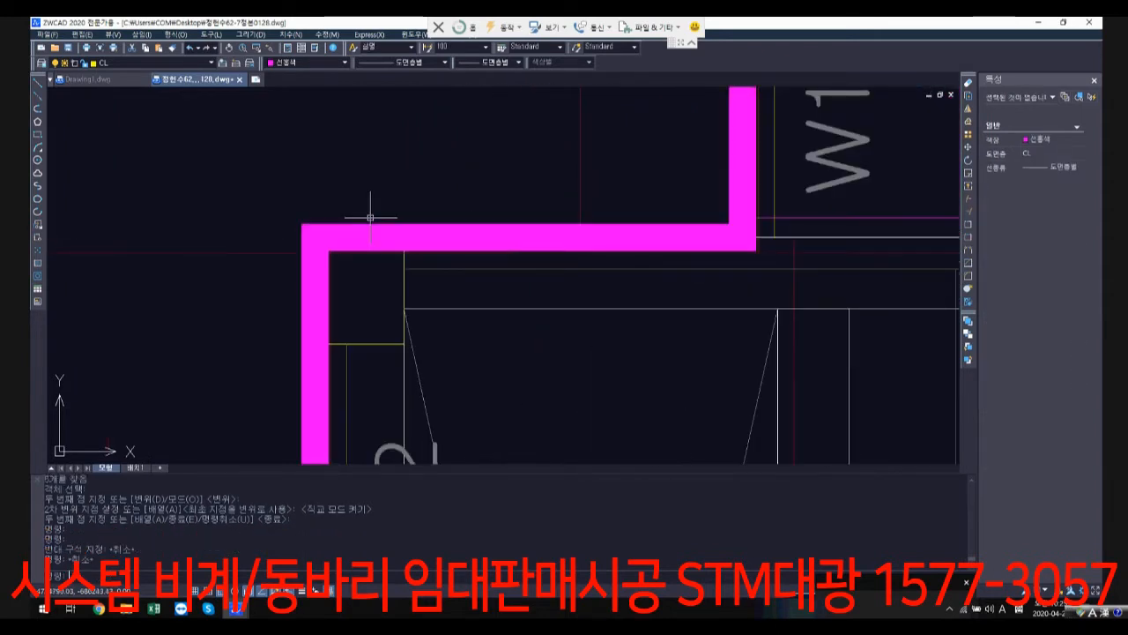
Step: Erase the magenta outline from the roof-floor structural plan
{"action": "type", "text": "E"}
{"action": "key", "text": "Return"}
{"action": "left_click", "coordinate": [305, 232]}
{"action": "key", "text": "Return"}
{"action": "key", "text": "Escape"}
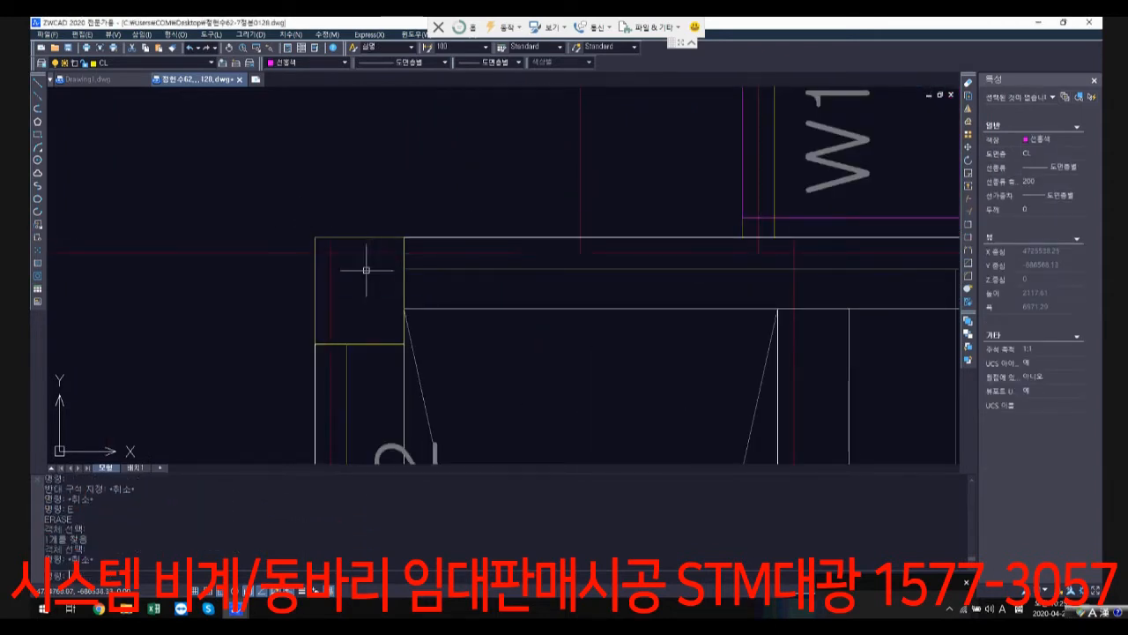
Step: Start a polyline at the roof-floor plan's upper-left grid intersection and run it along the upper block's top edge to the opposite corner
{"action": "key", "text": "Escape"}
{"action": "type", "text": "PL"}
{"action": "key", "text": "Return"}
{"action": "scroll", "coordinate": [373, 269], "scroll_direction": "down", "scroll_amount": 8}
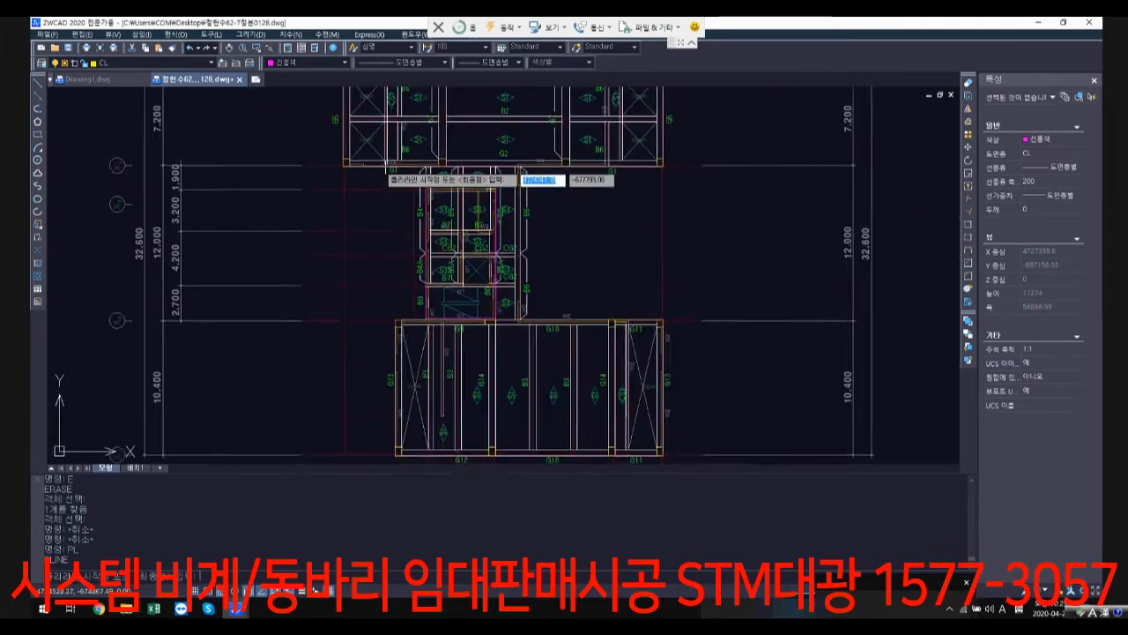
{"action": "scroll", "coordinate": [383, 165], "scroll_direction": "up", "scroll_amount": 6}
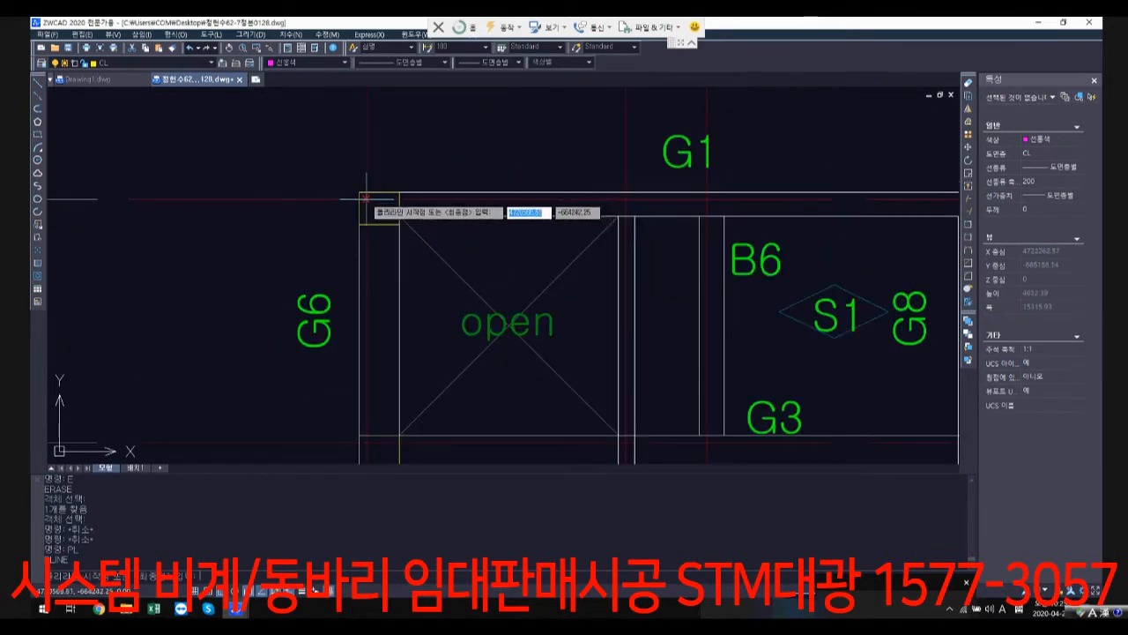
{"action": "left_click", "coordinate": [366, 198]}
{"action": "scroll", "coordinate": [546, 246], "scroll_direction": "down", "scroll_amount": 4}
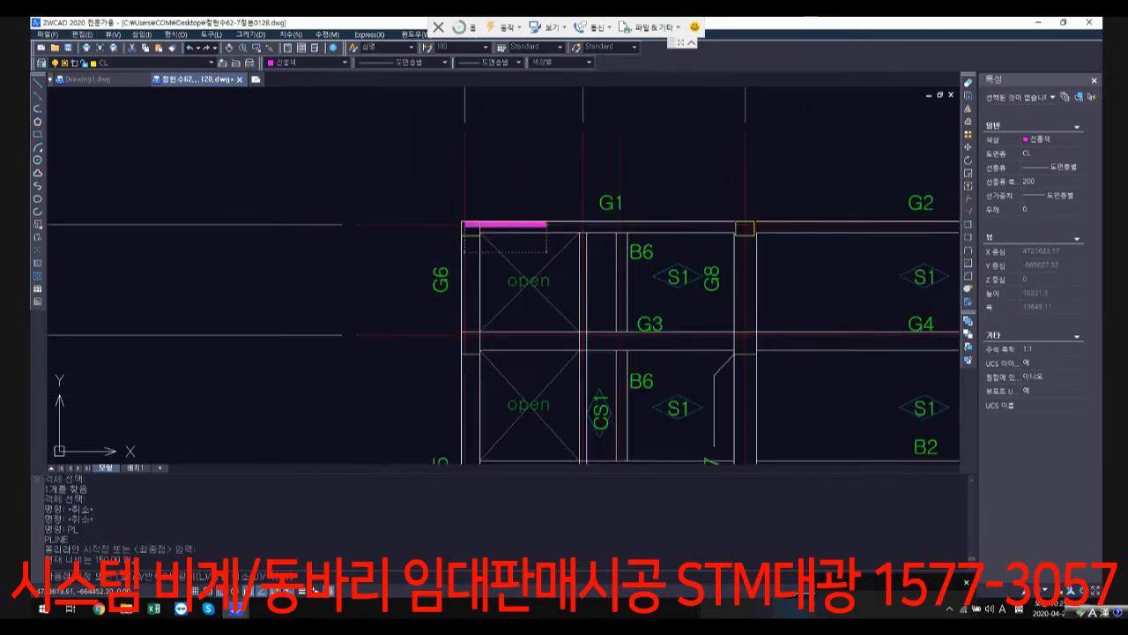
{"action": "middle_click_drag", "start_coordinate": [793, 264], "coordinate": [557, 252]}
{"action": "scroll", "coordinate": [789, 219], "scroll_direction": "up", "scroll_amount": 4}
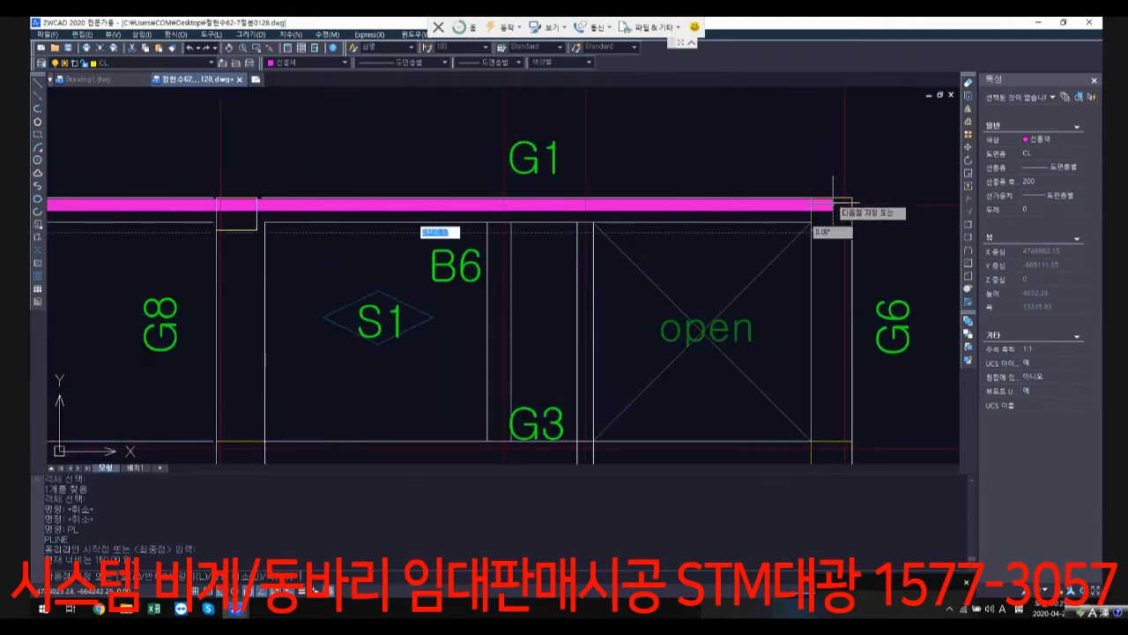
{"action": "left_click", "coordinate": [844, 205]}
Step: Extend the outline down the upper block's right grid line, then back along its lower edge to the connecting core's right grid line
{"action": "scroll", "coordinate": [821, 334], "scroll_direction": "down", "scroll_amount": 3}
{"action": "middle_click_drag", "start_coordinate": [821, 348], "coordinate": [815, 134]}
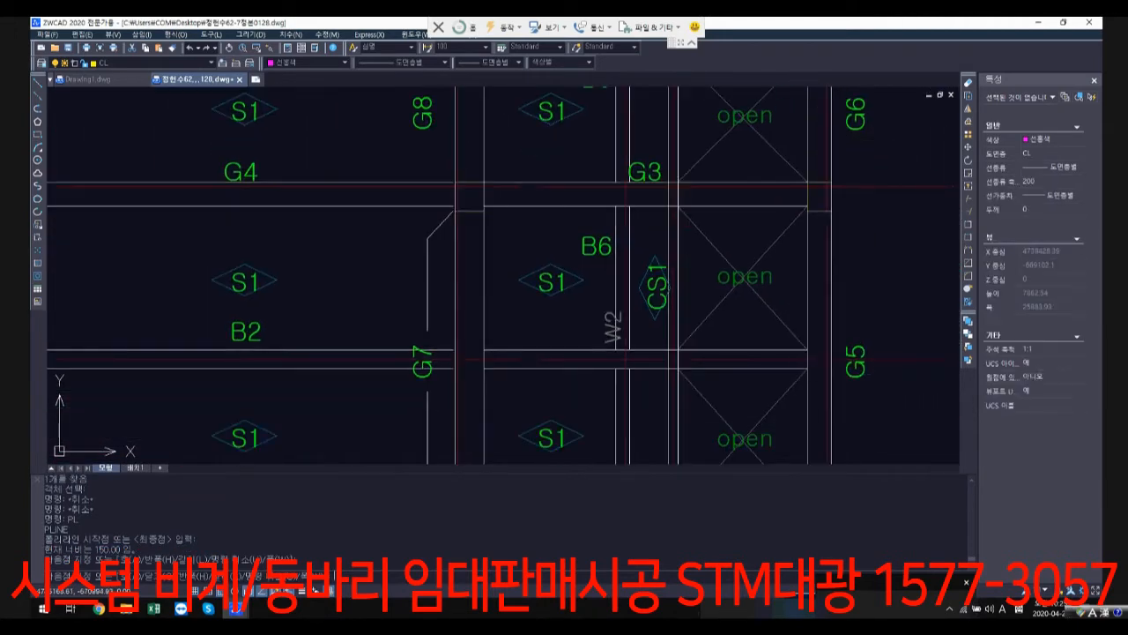
{"action": "middle_click_drag", "start_coordinate": [825, 379], "coordinate": [825, 179]}
{"action": "scroll", "coordinate": [826, 326], "scroll_direction": "up", "scroll_amount": 3}
{"action": "left_click", "coordinate": [834, 332]}
{"action": "scroll", "coordinate": [609, 335], "scroll_direction": "down", "scroll_amount": 3}
{"action": "middle_click_drag", "start_coordinate": [414, 356], "coordinate": [731, 277]}
{"action": "scroll", "coordinate": [551, 275], "scroll_direction": "up", "scroll_amount": 2}
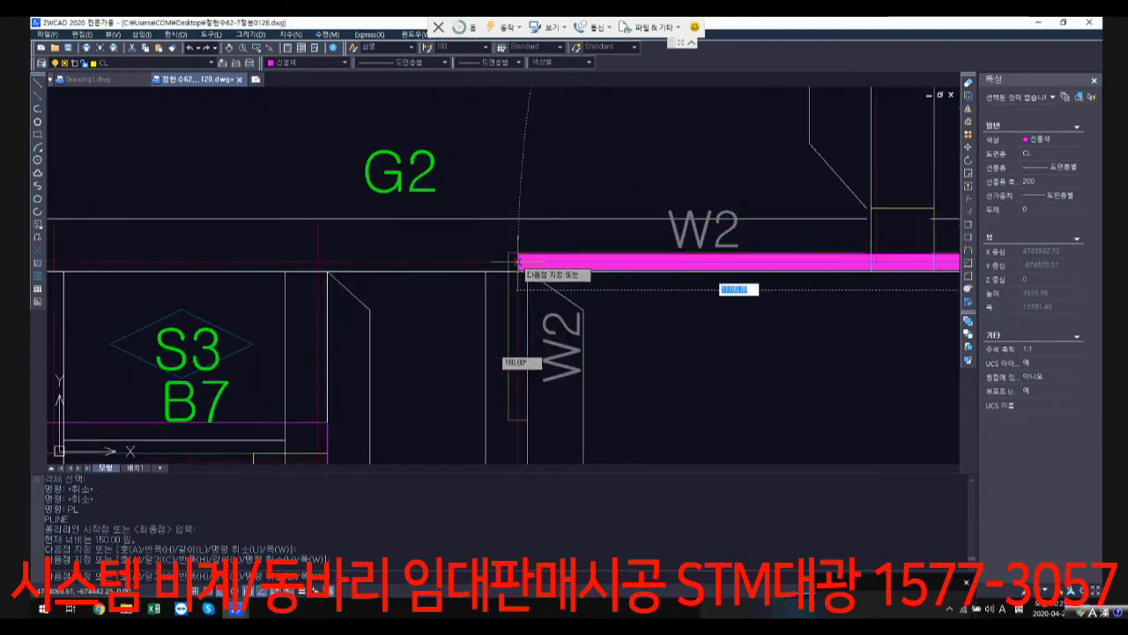
{"action": "left_click", "coordinate": [518, 262]}
Step: Extend the outline down the connecting core's right grid line, beside B6, to the lower block's upper grid line
{"action": "scroll", "coordinate": [571, 369], "scroll_direction": "down", "scroll_amount": 3}
{"action": "middle_click_drag", "start_coordinate": [570, 369], "coordinate": [628, 205]}
{"action": "middle_click_drag", "start_coordinate": [608, 357], "coordinate": [624, 187]}
{"action": "middle_click_drag", "start_coordinate": [616, 350], "coordinate": [641, 145]}
{"action": "middle_click_drag", "start_coordinate": [644, 200], "coordinate": [622, 368]}
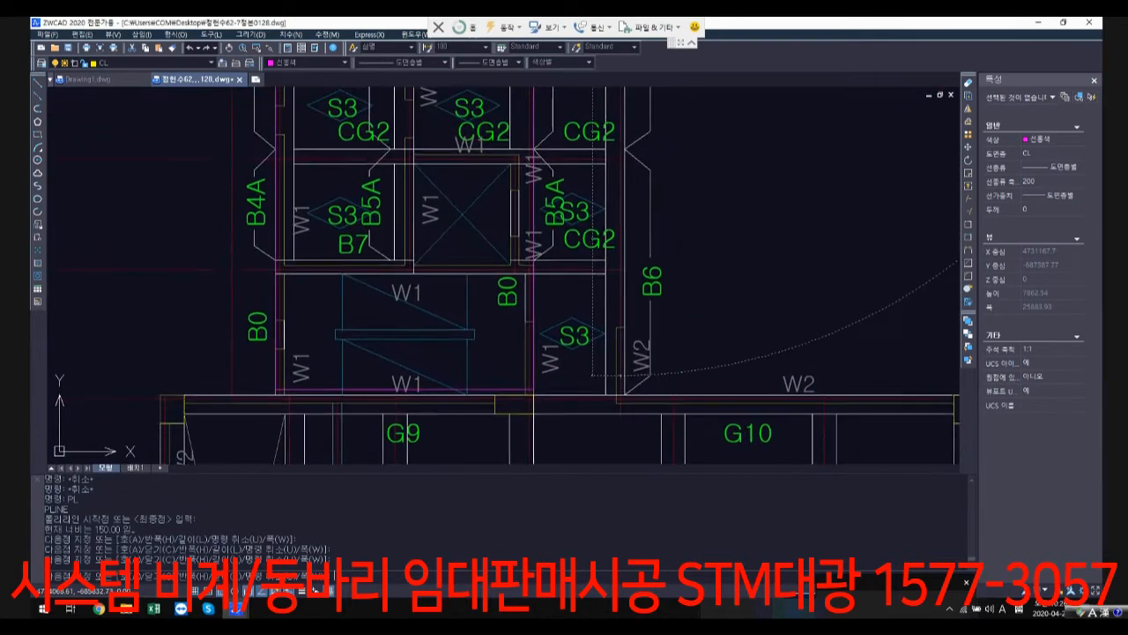
{"action": "scroll", "coordinate": [617, 395], "scroll_direction": "up", "scroll_amount": 2}
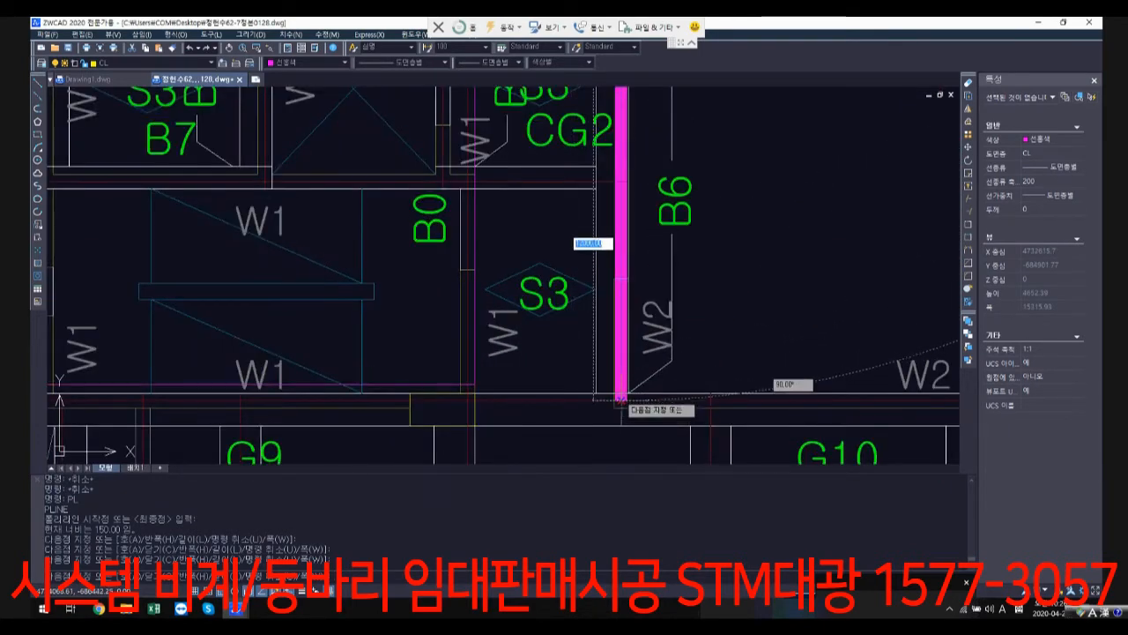
{"action": "left_click", "coordinate": [621, 399]}
Step: Continue the outline along G10 and G11 to the lower block's upper-right grid corner, then down to its bottom-right corner
{"action": "scroll", "coordinate": [749, 400], "scroll_direction": "down", "scroll_amount": 5}
{"action": "middle_click_drag", "start_coordinate": [749, 400], "coordinate": [424, 312]}
{"action": "scroll", "coordinate": [808, 328], "scroll_direction": "up", "scroll_amount": 2}
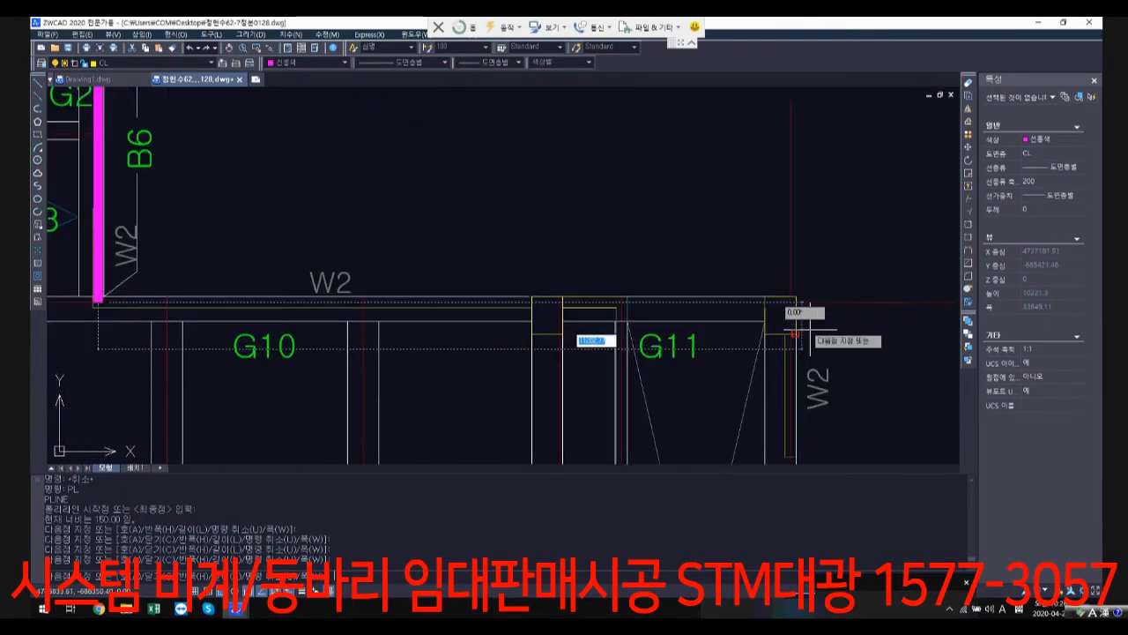
{"action": "scroll", "coordinate": [781, 322], "scroll_direction": "down", "scroll_amount": 3}
{"action": "left_click", "coordinate": [818, 92]}
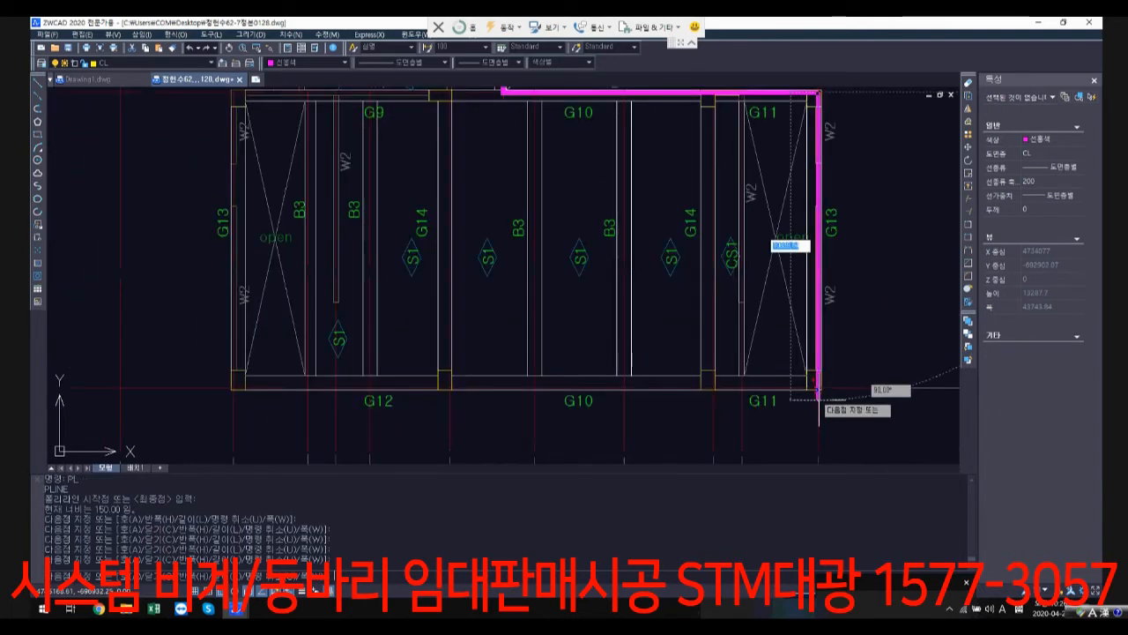
{"action": "scroll", "coordinate": [815, 378], "scroll_direction": "up", "scroll_amount": 3}
{"action": "left_click", "coordinate": [819, 386]}
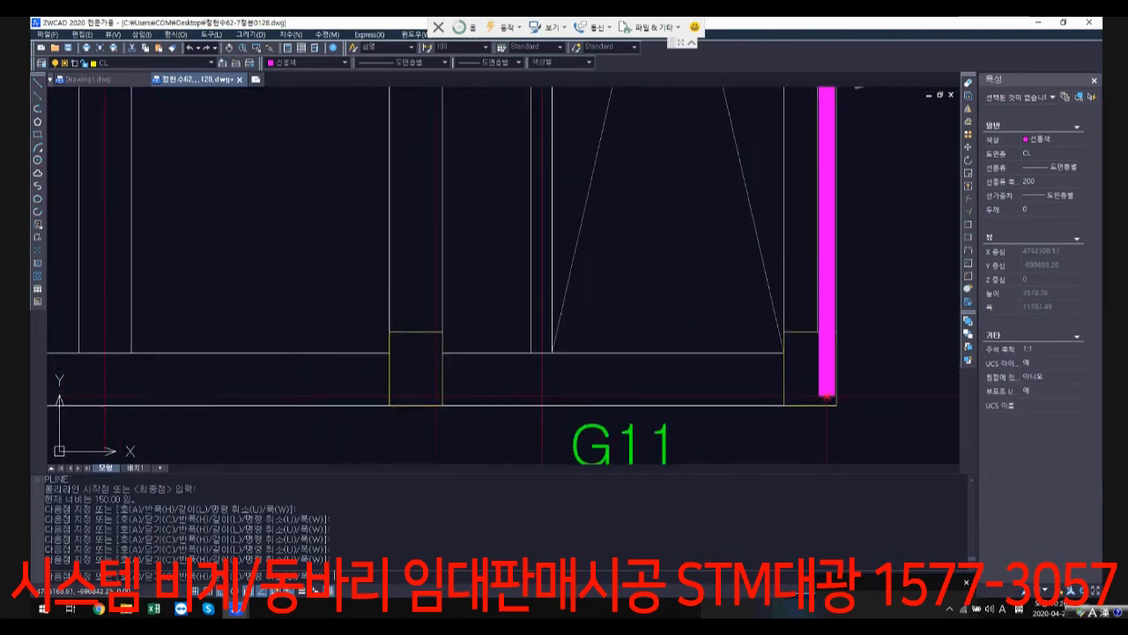
Step: Continue the outline along the lower block's bottom grid line past G12, then up its left side to the upper-left corner
{"action": "scroll", "coordinate": [438, 357], "scroll_direction": "down", "scroll_amount": 1}
{"action": "middle_click_drag", "start_coordinate": [438, 357], "coordinate": [861, 365]}
{"action": "scroll", "coordinate": [469, 375], "scroll_direction": "up", "scroll_amount": 2}
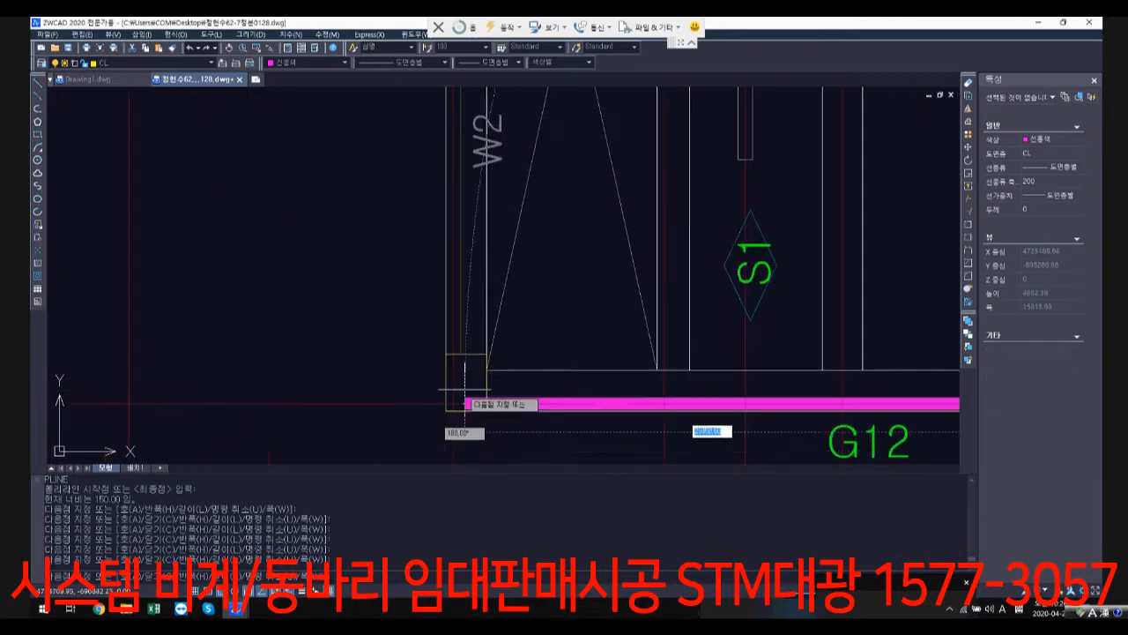
{"action": "left_click", "coordinate": [457, 404]}
{"action": "scroll", "coordinate": [448, 358], "scroll_direction": "down", "scroll_amount": 2}
{"action": "scroll", "coordinate": [432, 184], "scroll_direction": "up", "scroll_amount": 2}
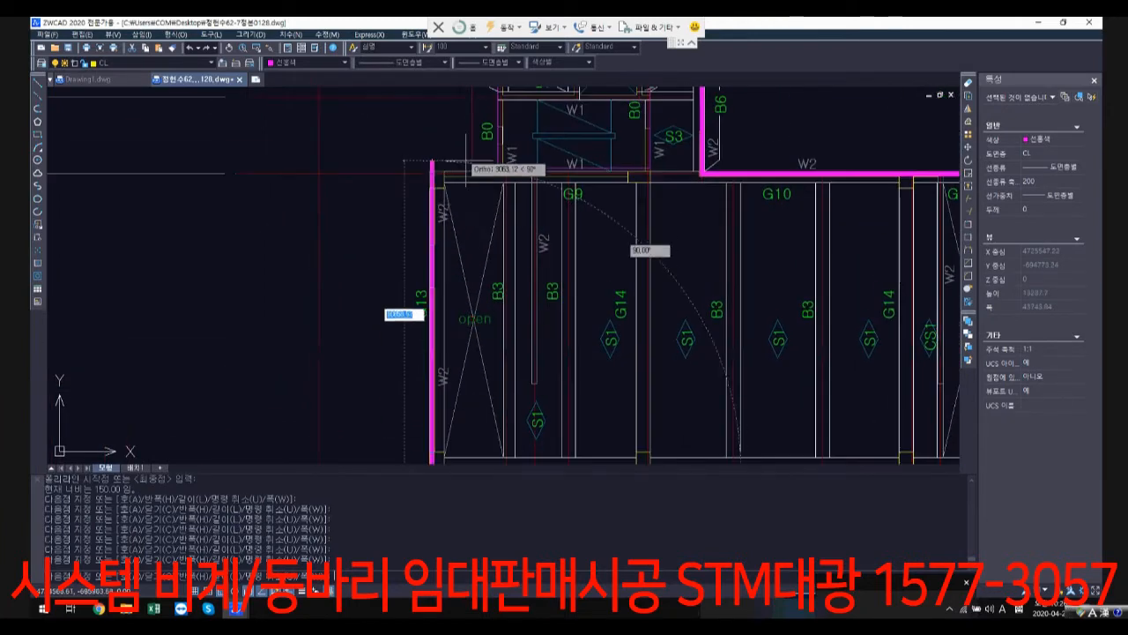
{"action": "scroll", "coordinate": [433, 181], "scroll_direction": "up", "scroll_amount": 1}
{"action": "left_click", "coordinate": [439, 165]}
Step: Run the outline along G9 to the stairwell's right wall line, up that wall, and left to the shaft wall's centre line
{"action": "scroll", "coordinate": [578, 168], "scroll_direction": "up", "scroll_amount": 1}
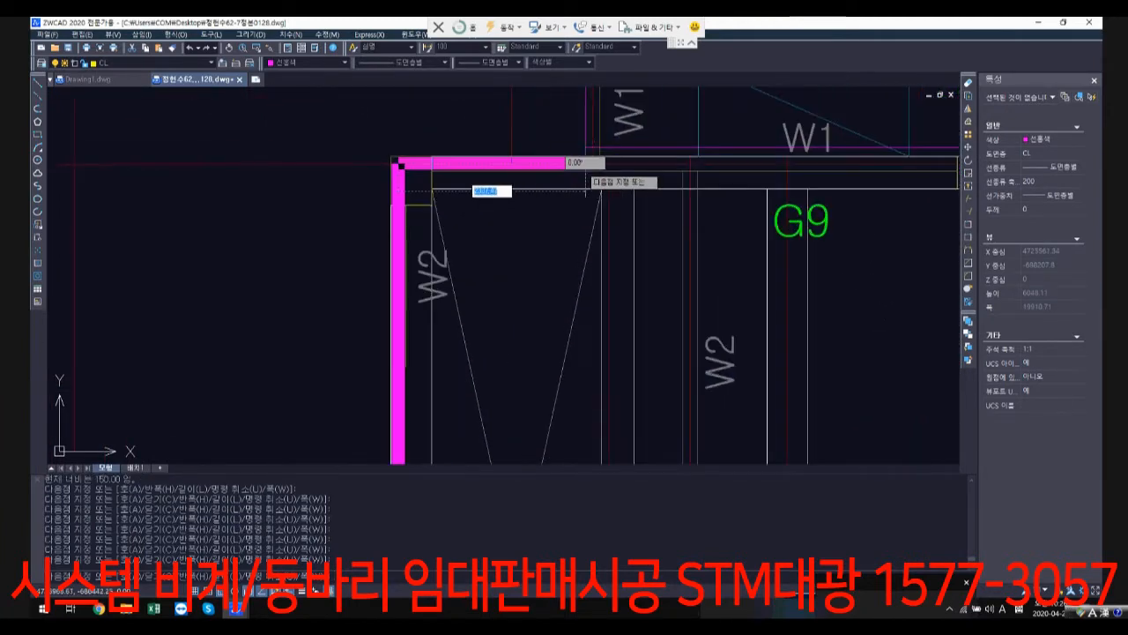
{"action": "middle_click_drag", "start_coordinate": [626, 163], "coordinate": [450, 332]}
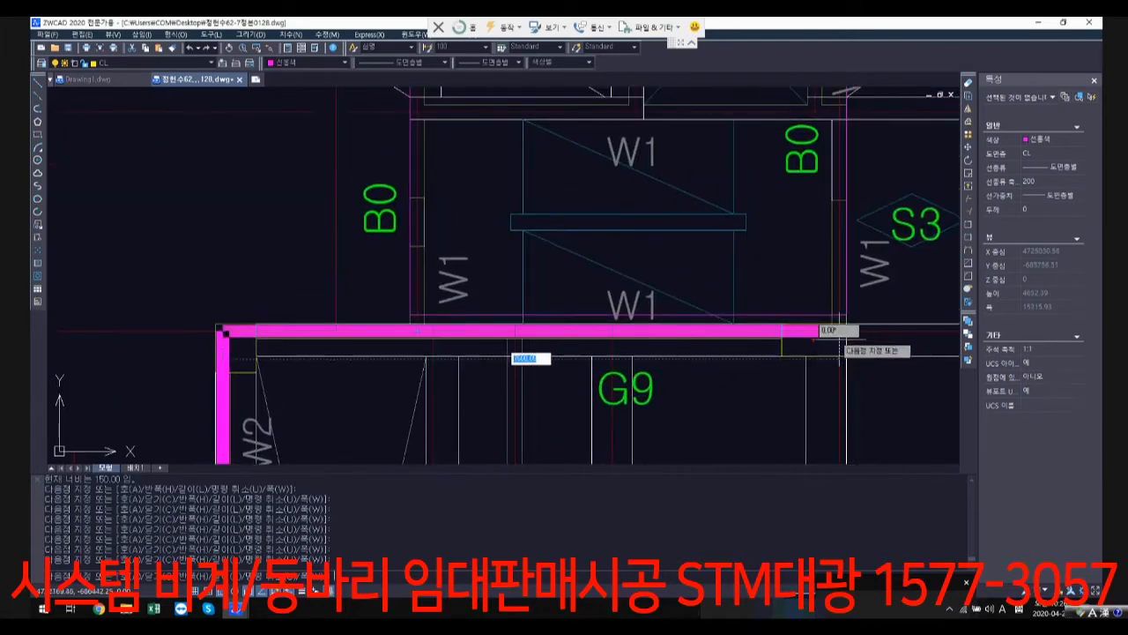
{"action": "left_click", "coordinate": [840, 331]}
{"action": "middle_click_drag", "start_coordinate": [846, 170], "coordinate": [787, 359]}
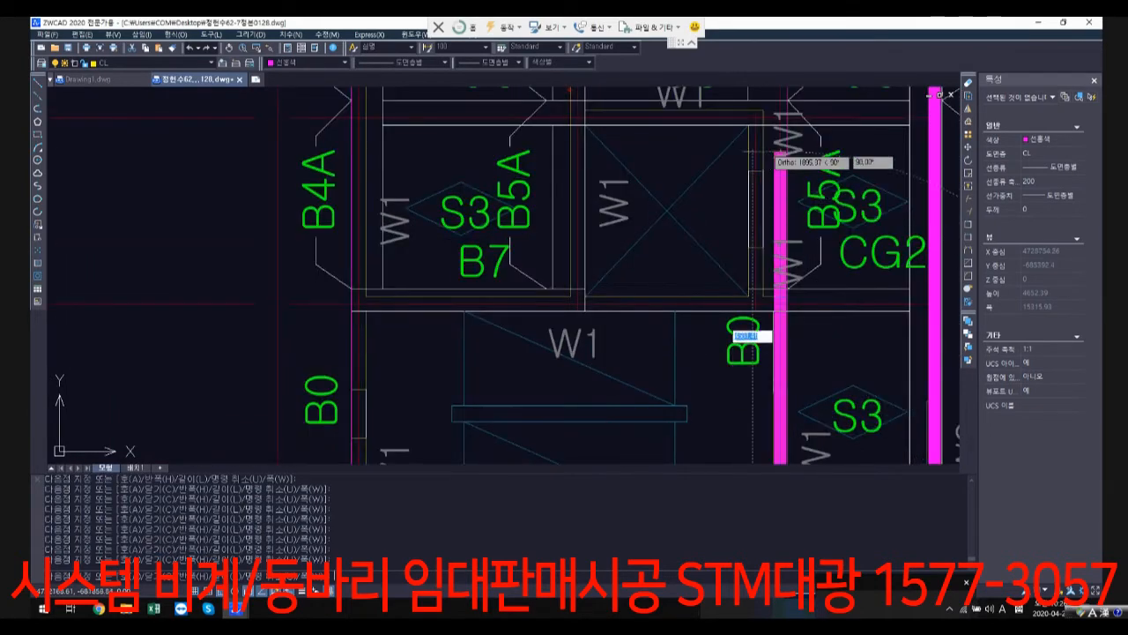
{"action": "scroll", "coordinate": [774, 278], "scroll_direction": "up", "scroll_amount": 2}
{"action": "left_click", "coordinate": [781, 314]}
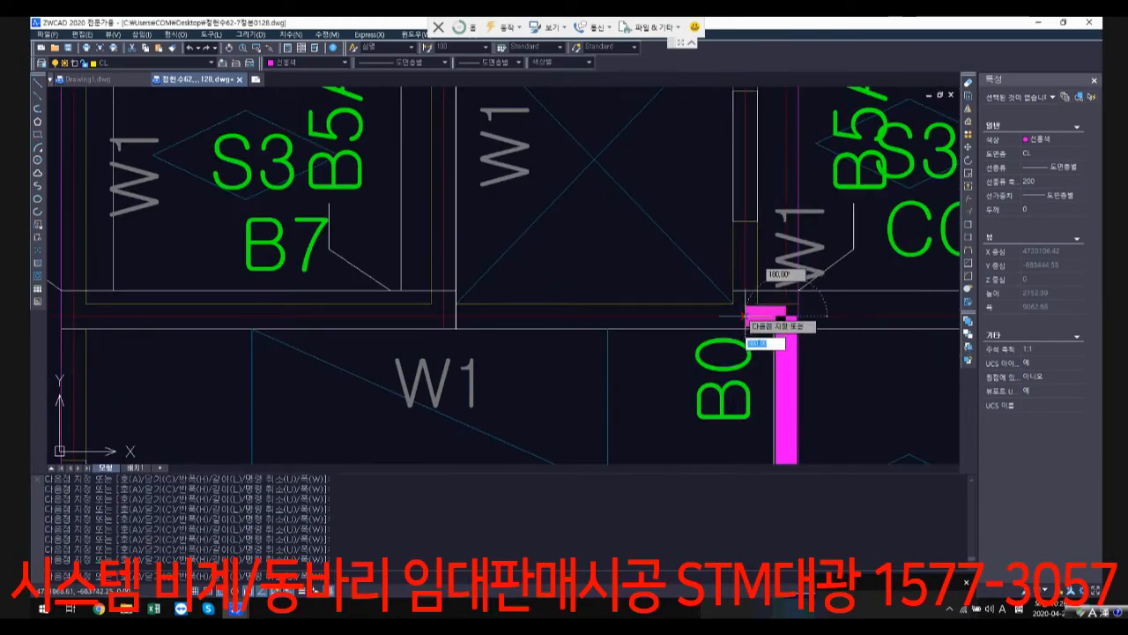
{"action": "left_click", "coordinate": [745, 314]}
Step: Trace the outline around the right, top and left wall lines of the crossed shaft opening beside the B7 bay
{"action": "middle_click_drag", "start_coordinate": [745, 221], "coordinate": [718, 347]}
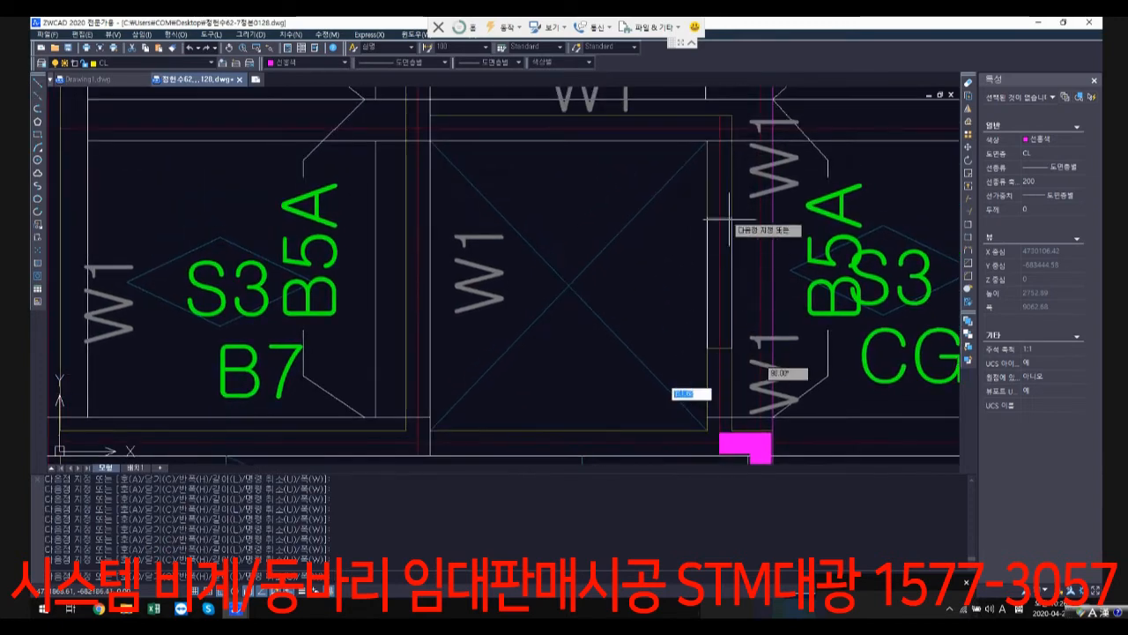
{"action": "left_click", "coordinate": [718, 128]}
{"action": "left_click", "coordinate": [418, 130]}
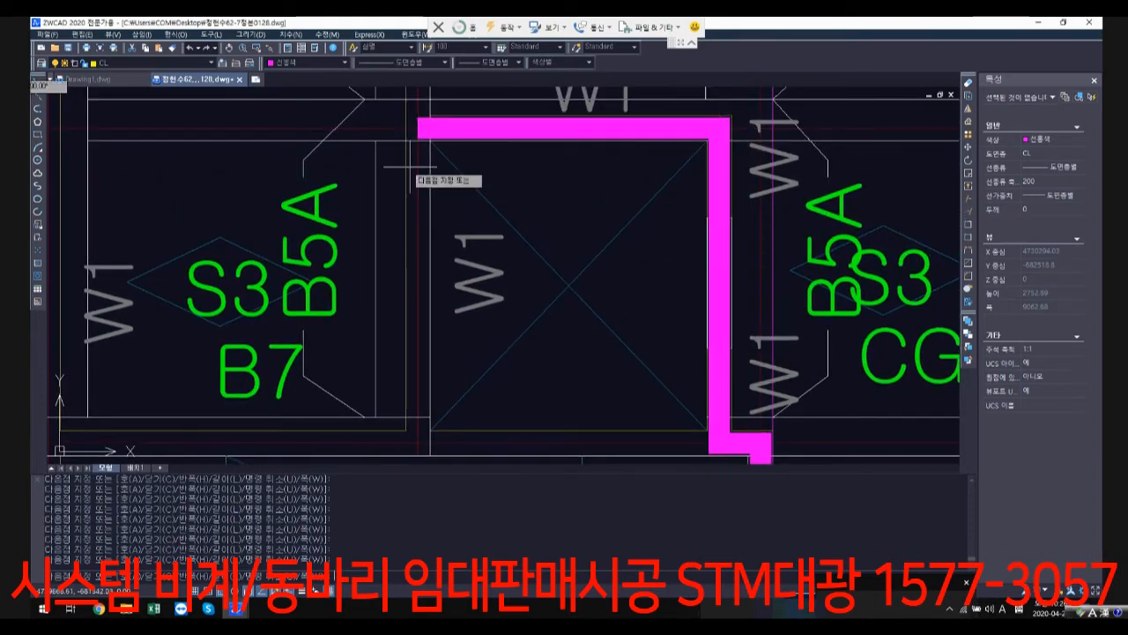
{"action": "left_click", "coordinate": [418, 435]}
Step: Extend the outline left to the core's left wall line and up along B4A and B4 to the upper block's lower grid line
{"action": "scroll", "coordinate": [511, 430], "scroll_direction": "down", "scroll_amount": 1}
{"action": "middle_click_drag", "start_coordinate": [212, 435], "coordinate": [383, 433]}
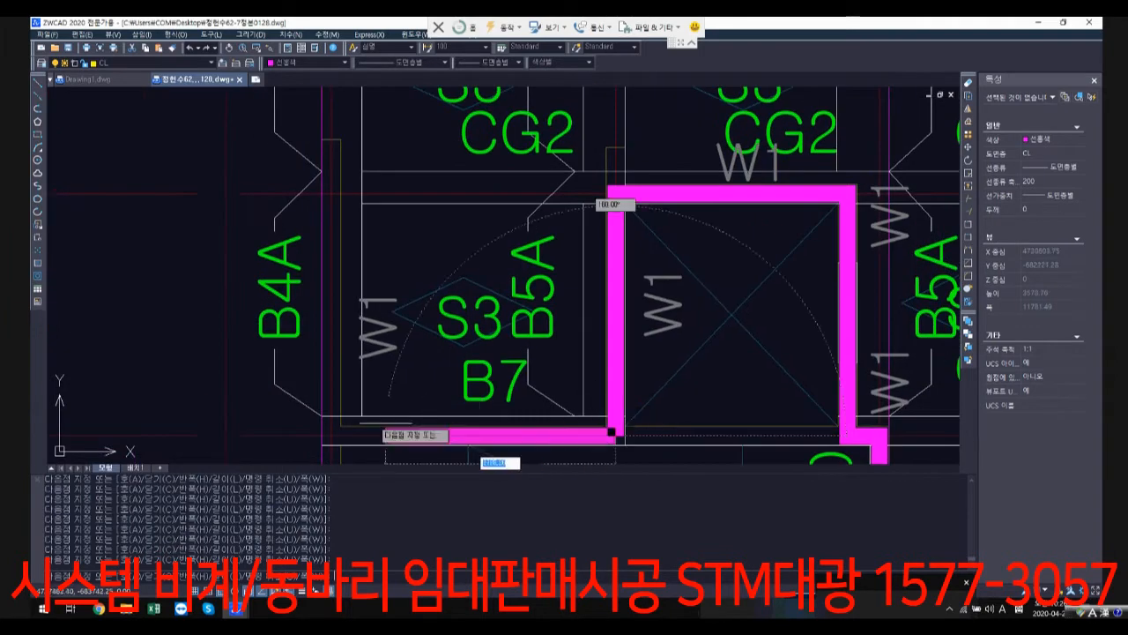
{"action": "scroll", "coordinate": [370, 317], "scroll_direction": "down", "scroll_amount": 5}
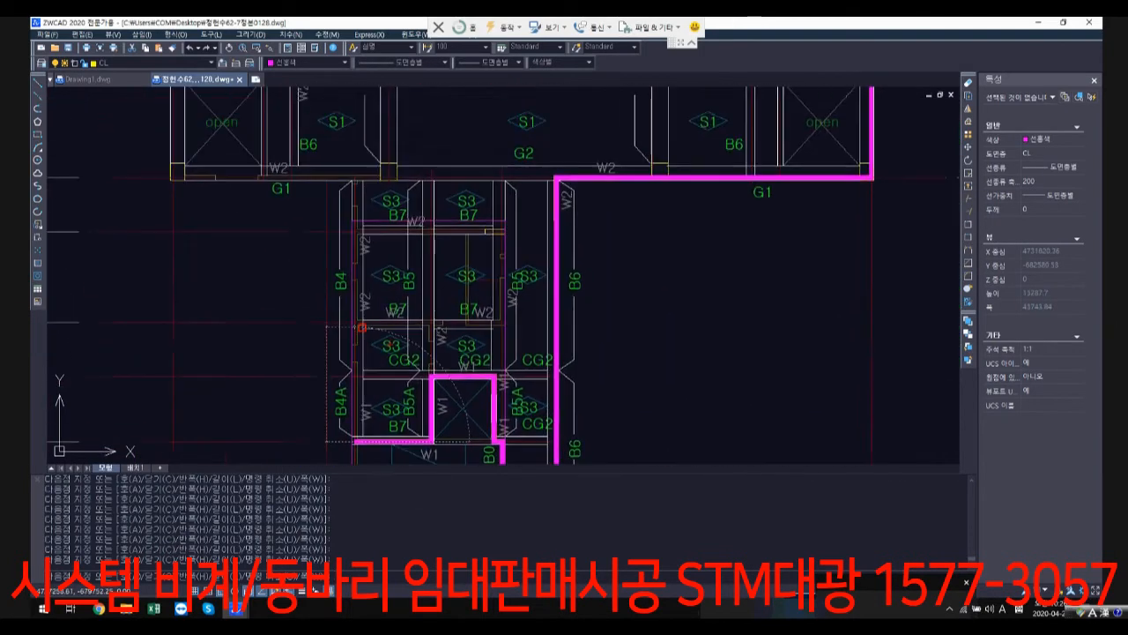
{"action": "scroll", "coordinate": [366, 225], "scroll_direction": "up", "scroll_amount": 3}
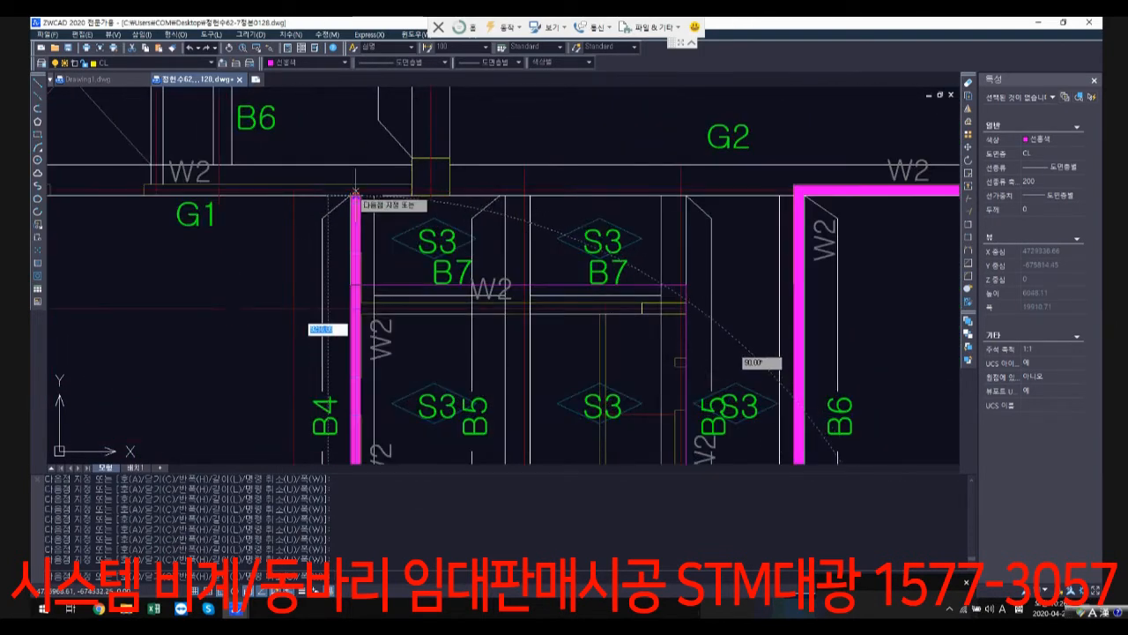
{"action": "left_click", "coordinate": [355, 189]}
Step: Run the outline left along G1 to the upper block's lower-left grid intersection and close the polyline at its starting corner
{"action": "middle_click_drag", "start_coordinate": [269, 187], "coordinate": [718, 304]}
{"action": "scroll", "coordinate": [407, 305], "scroll_direction": "up", "scroll_amount": 2}
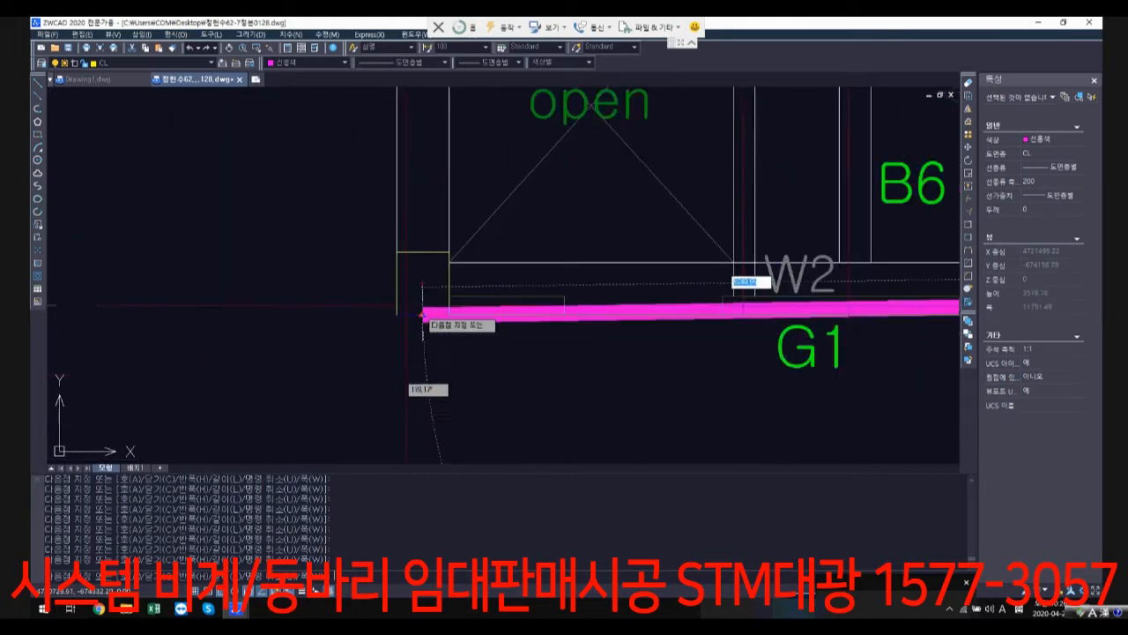
{"action": "left_click", "coordinate": [408, 305]}
{"action": "scroll", "coordinate": [454, 246], "scroll_direction": "down", "scroll_amount": 4}
{"action": "middle_click_drag", "start_coordinate": [445, 93], "coordinate": [487, 368]}
{"action": "scroll", "coordinate": [450, 238], "scroll_direction": "up", "scroll_amount": 3}
{"action": "type", "text": "c"}
{"action": "key", "text": "Return"}
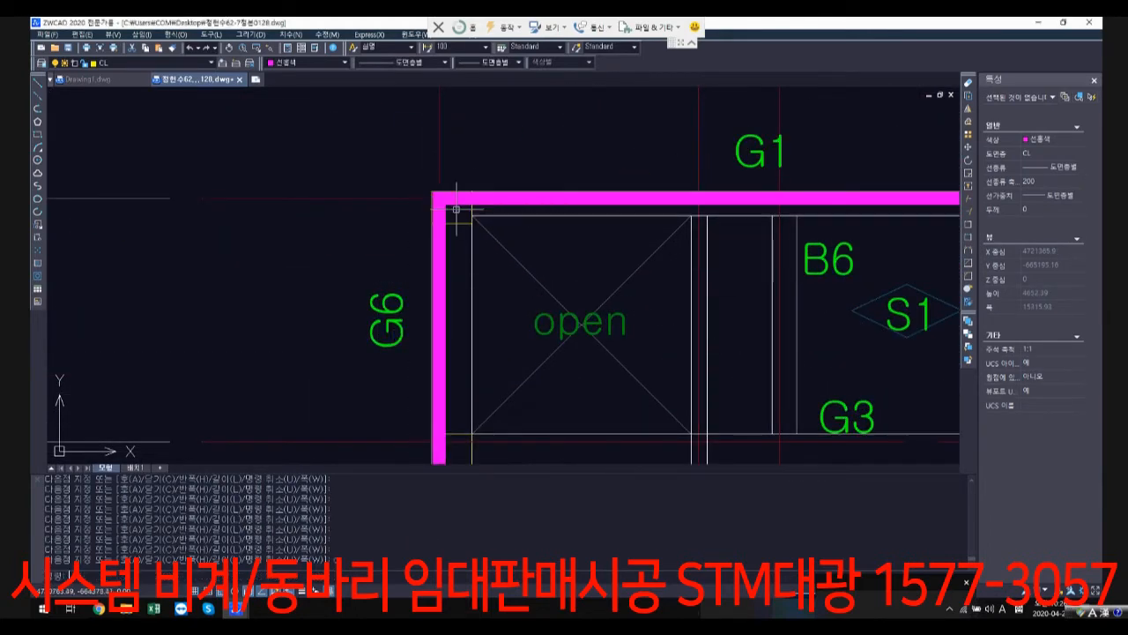
Step: Move the new magenta roof-floor outline straight down from its plan into the row of outlines below the sheets
{"action": "scroll", "coordinate": [693, 335], "scroll_direction": "down", "scroll_amount": 8}
{"action": "middle_click_drag", "start_coordinate": [709, 346], "coordinate": [494, 155]}
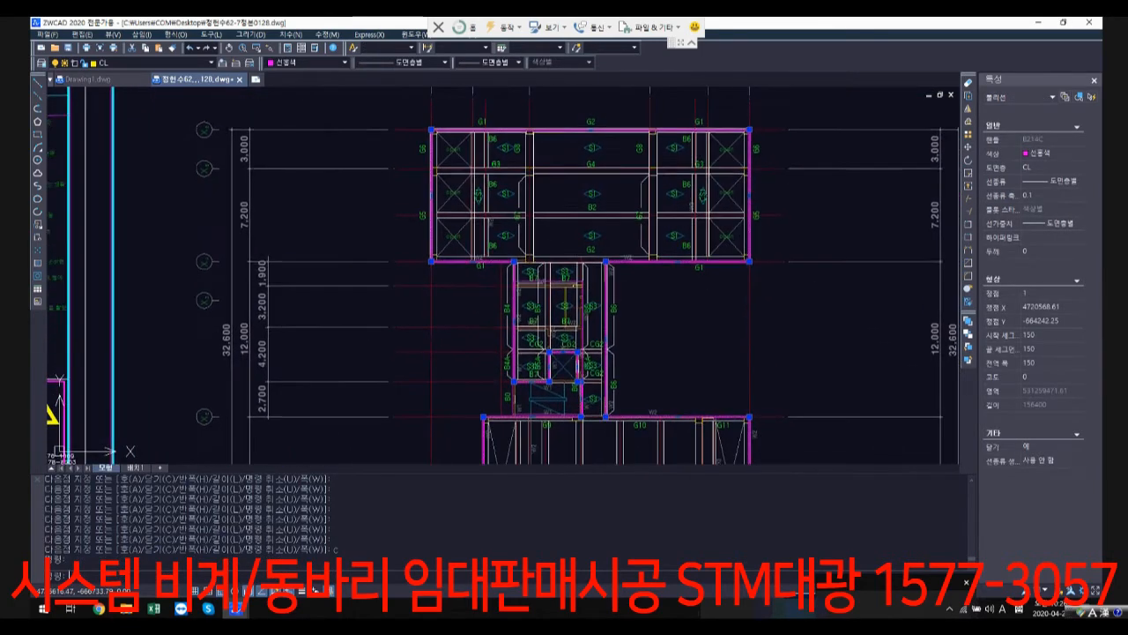
{"action": "middle_click_drag", "start_coordinate": [537, 400], "coordinate": [508, 349]}
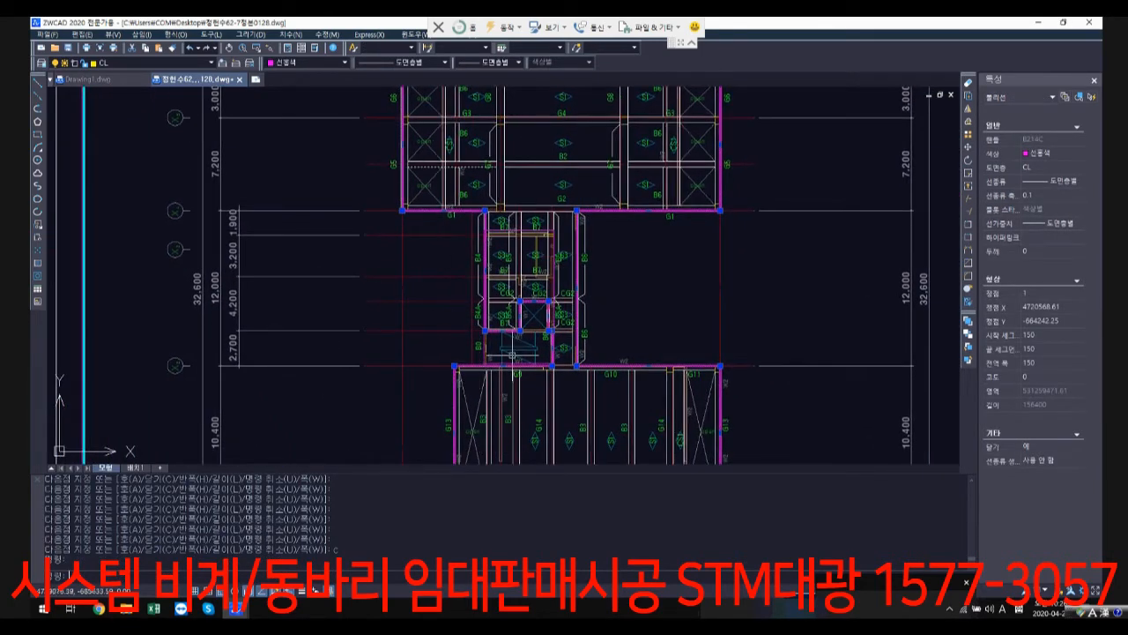
{"action": "middle_click_drag", "start_coordinate": [584, 345], "coordinate": [564, 187]}
{"action": "type", "text": "m"}
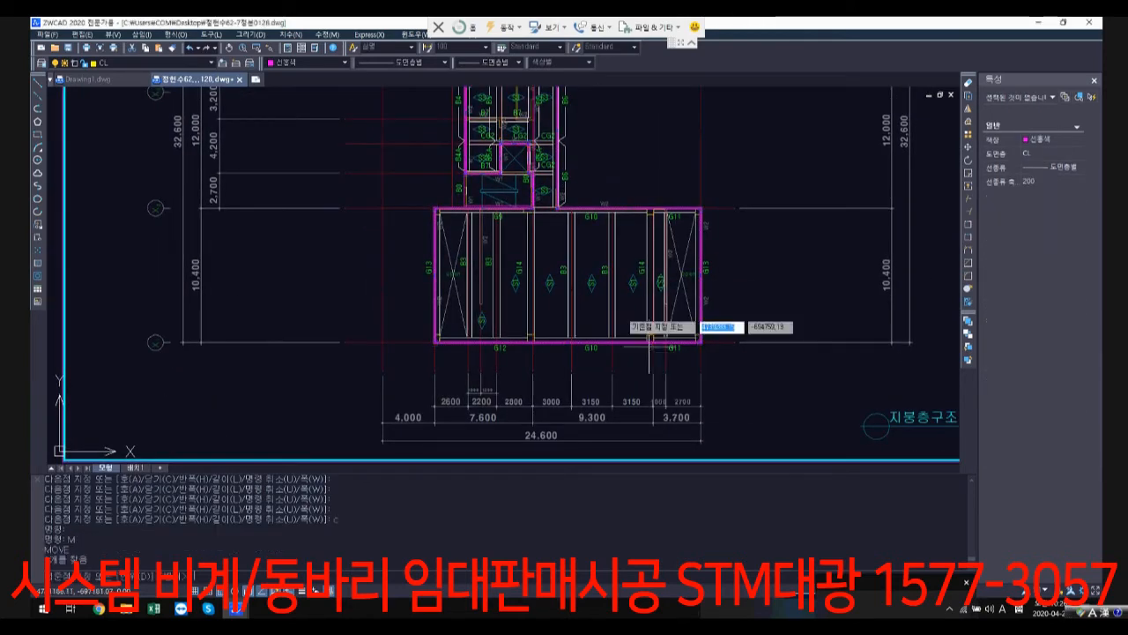
{"action": "key", "text": "Return"}
{"action": "left_click", "coordinate": [575, 353]}
{"action": "scroll", "coordinate": [577, 348], "scroll_direction": "down", "scroll_amount": 5}
{"action": "scroll", "coordinate": [626, 333], "scroll_direction": "down", "scroll_amount": 3}
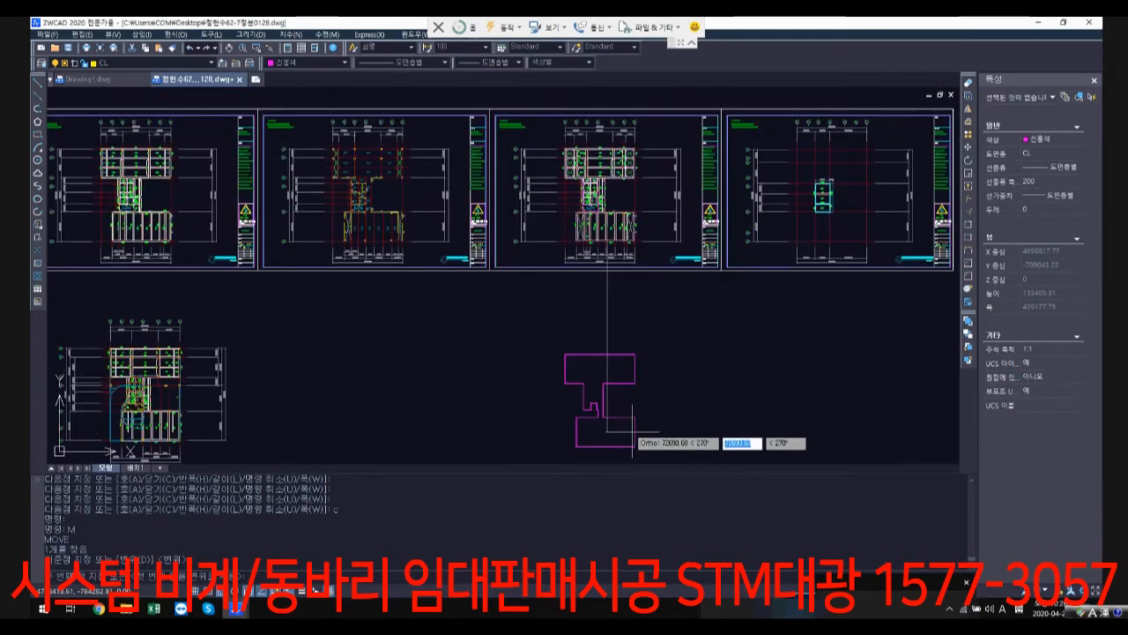
{"action": "scroll", "coordinate": [632, 432], "scroll_direction": "down", "scroll_amount": 5}
{"action": "left_click", "coordinate": [623, 350]}
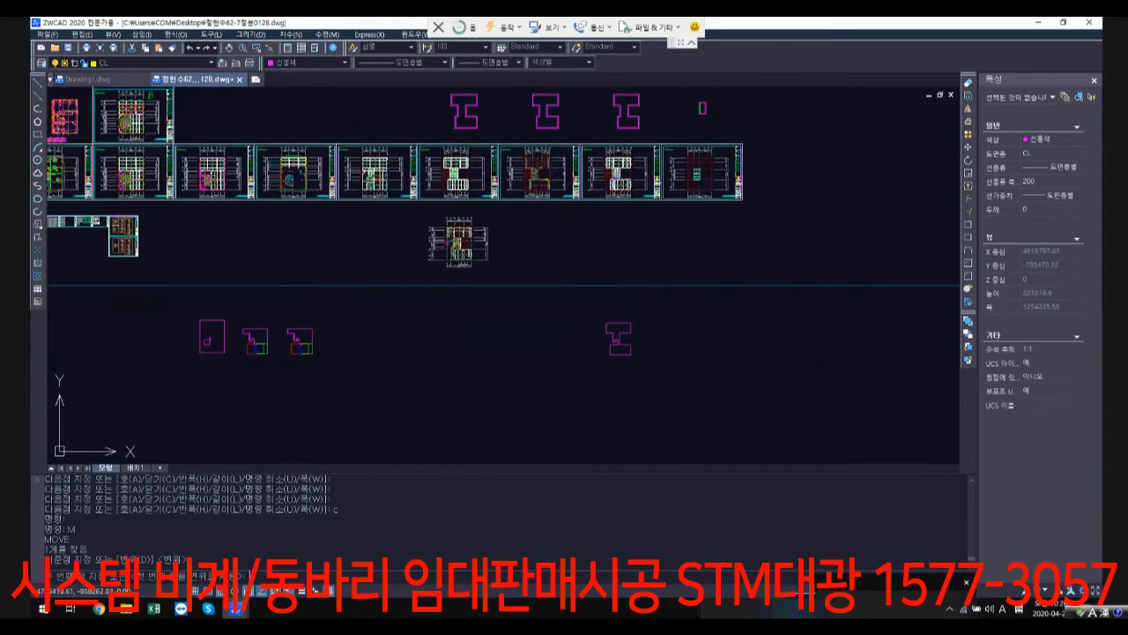
{"action": "key", "text": "Return"}
{"action": "scroll", "coordinate": [630, 164], "scroll_direction": "up", "scroll_amount": 8}
{"action": "key", "text": "Escape"}
{"action": "key", "text": "Escape"}
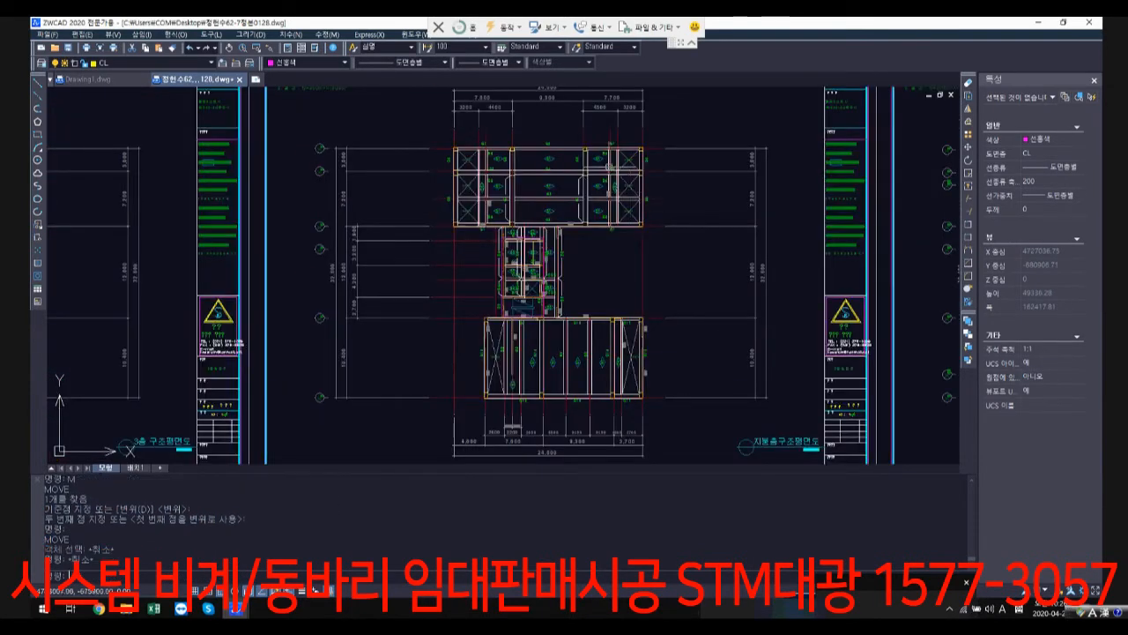
Step: Examine the beams and open bays of the upper block on the roof-floor structural plan
{"action": "scroll", "coordinate": [613, 166], "scroll_direction": "up", "scroll_amount": 2}
{"action": "scroll", "coordinate": [703, 218], "scroll_direction": "up", "scroll_amount": 1}
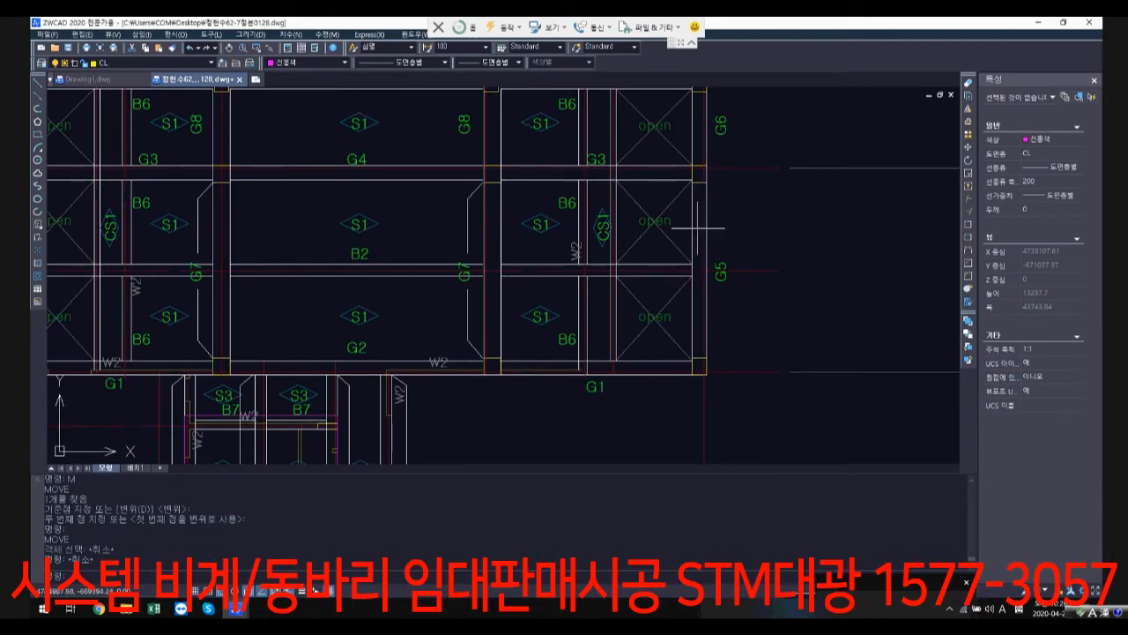
{"action": "scroll", "coordinate": [688, 317], "scroll_direction": "down", "scroll_amount": 4}
{"action": "scroll", "coordinate": [415, 228], "scroll_direction": "up", "scroll_amount": 5}
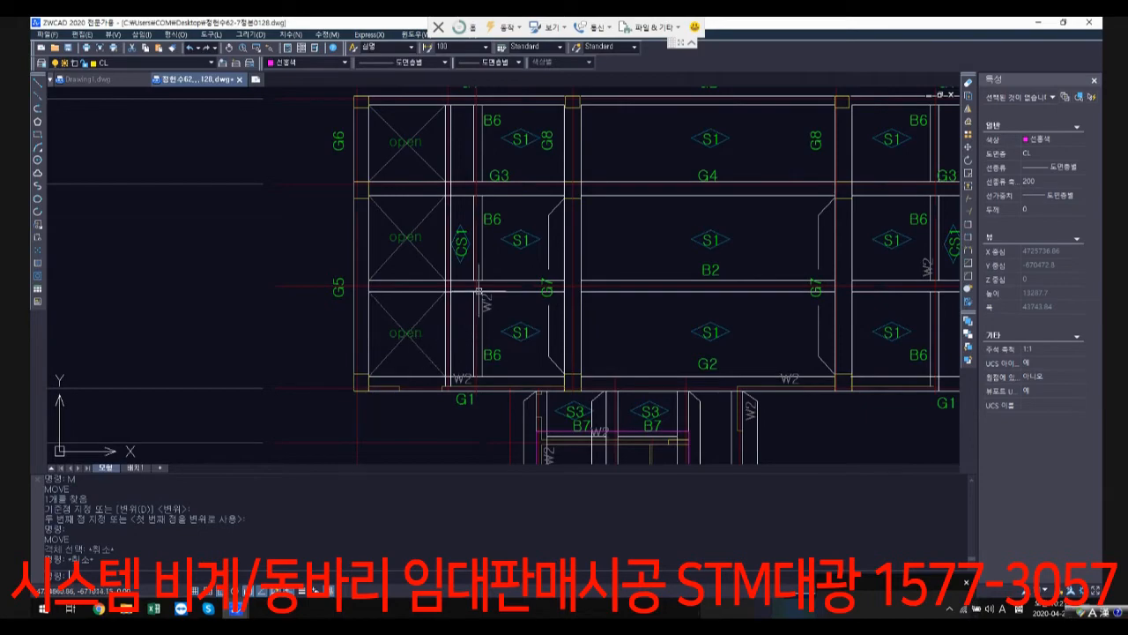
{"action": "scroll", "coordinate": [430, 258], "scroll_direction": "down", "scroll_amount": 11}
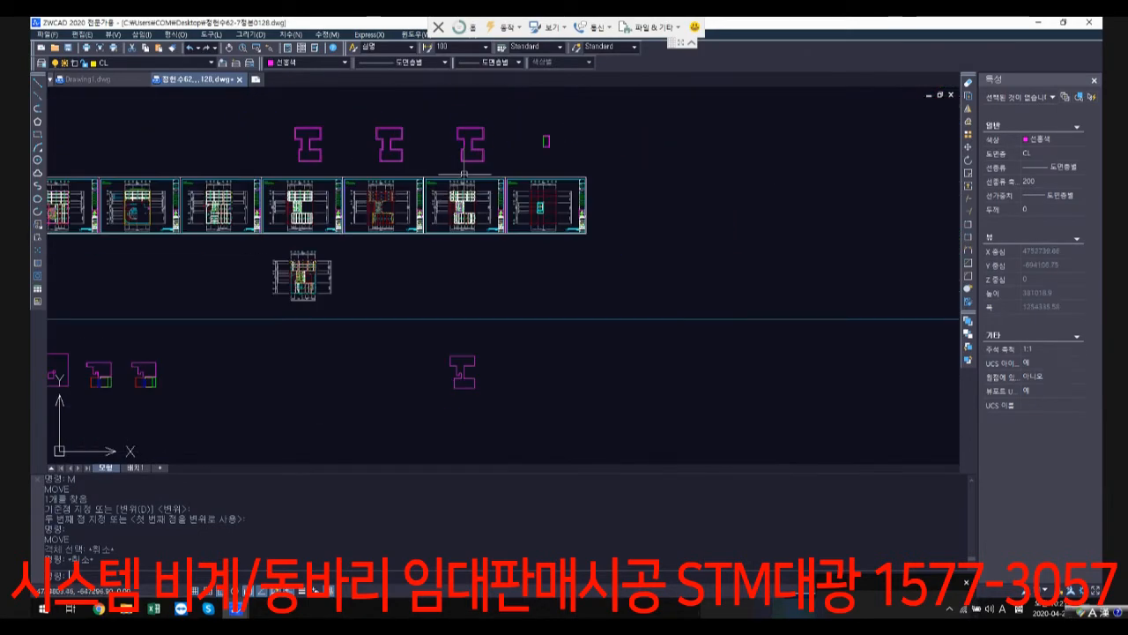
Step: Examine the building section for its storey heights, slab levels and terrace setbacks
{"action": "middle_click_drag", "start_coordinate": [445, 169], "coordinate": [475, 343]}
{"action": "scroll", "coordinate": [467, 335], "scroll_direction": "down", "scroll_amount": 3}
{"action": "mouse_move", "coordinate": [432, 141]}
{"action": "middle_mouse_down"}
{"action": "mouse_move", "coordinate": [476, 423]}
{"action": "mouse_move", "coordinate": [546, 384]}
{"action": "mouse_move", "coordinate": [567, 319]}
{"action": "middle_mouse_up"}
{"action": "scroll", "coordinate": [487, 190], "scroll_direction": "up", "scroll_amount": 3}
{"action": "scroll", "coordinate": [492, 234], "scroll_direction": "up", "scroll_amount": 2}
{"action": "scroll", "coordinate": [518, 241], "scroll_direction": "down", "scroll_amount": 2}
{"action": "scroll", "coordinate": [562, 366], "scroll_direction": "up", "scroll_amount": 1}
{"action": "scroll", "coordinate": [561, 365], "scroll_direction": "up", "scroll_amount": 8}
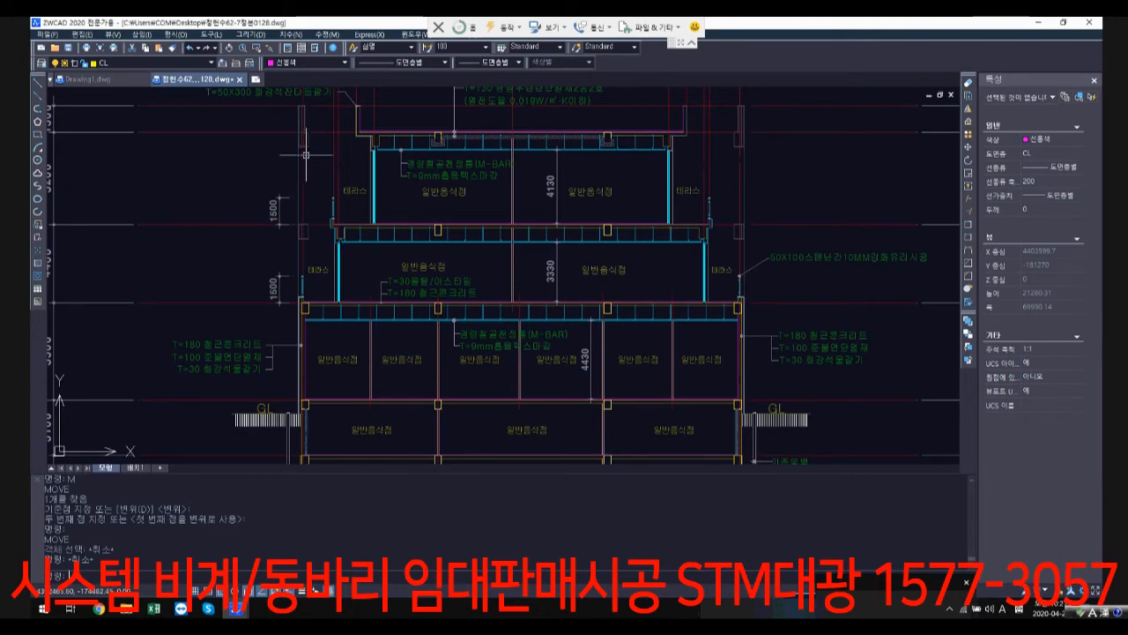
{"action": "middle_click_drag", "start_coordinate": [305, 155], "coordinate": [412, 159]}
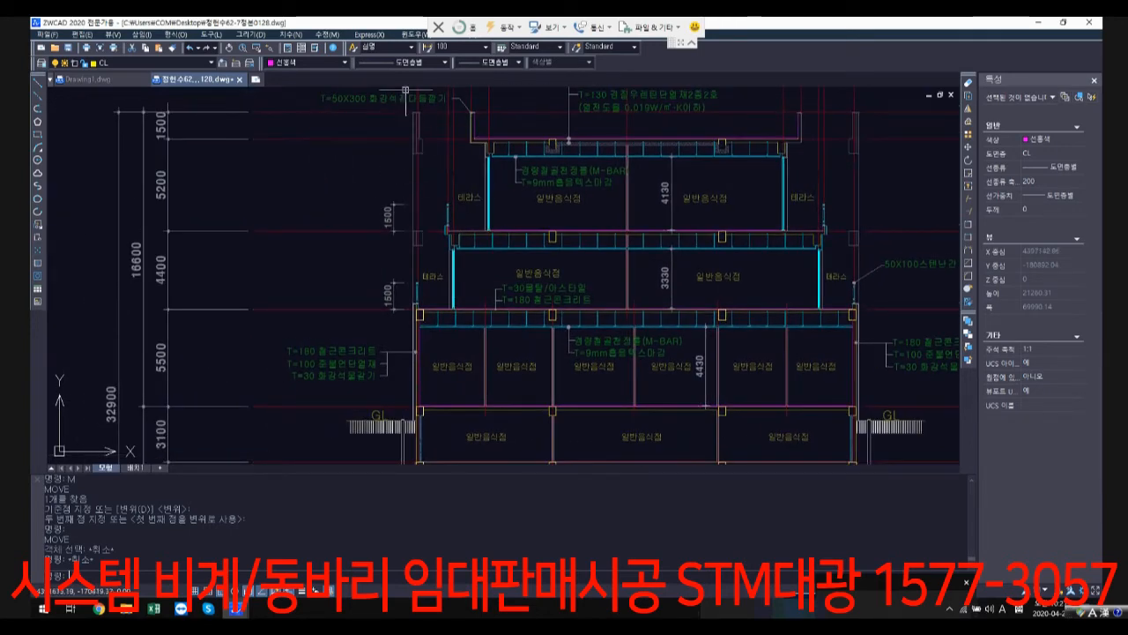
Step: Add a vertical linear dimension along the section's left outer column line, from the top storey's upper beam underside down to its terrace floor level
{"action": "left_click", "coordinate": [292, 34]}
{"action": "left_click", "coordinate": [309, 63]}
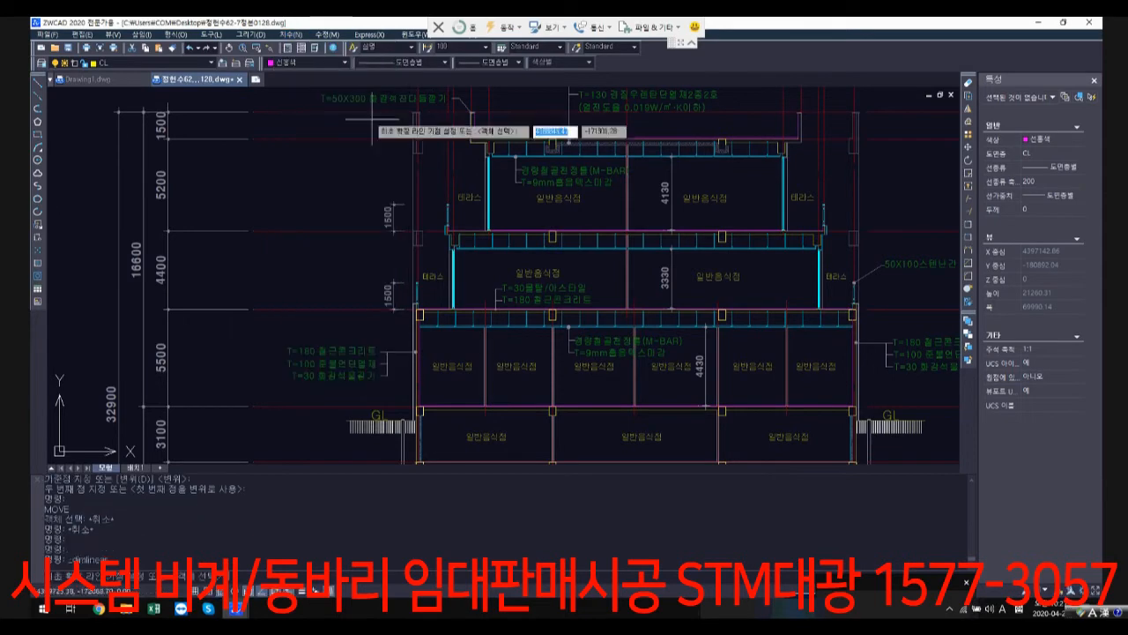
{"action": "scroll", "coordinate": [423, 161], "scroll_direction": "up", "scroll_amount": 3}
{"action": "left_click", "coordinate": [429, 153]}
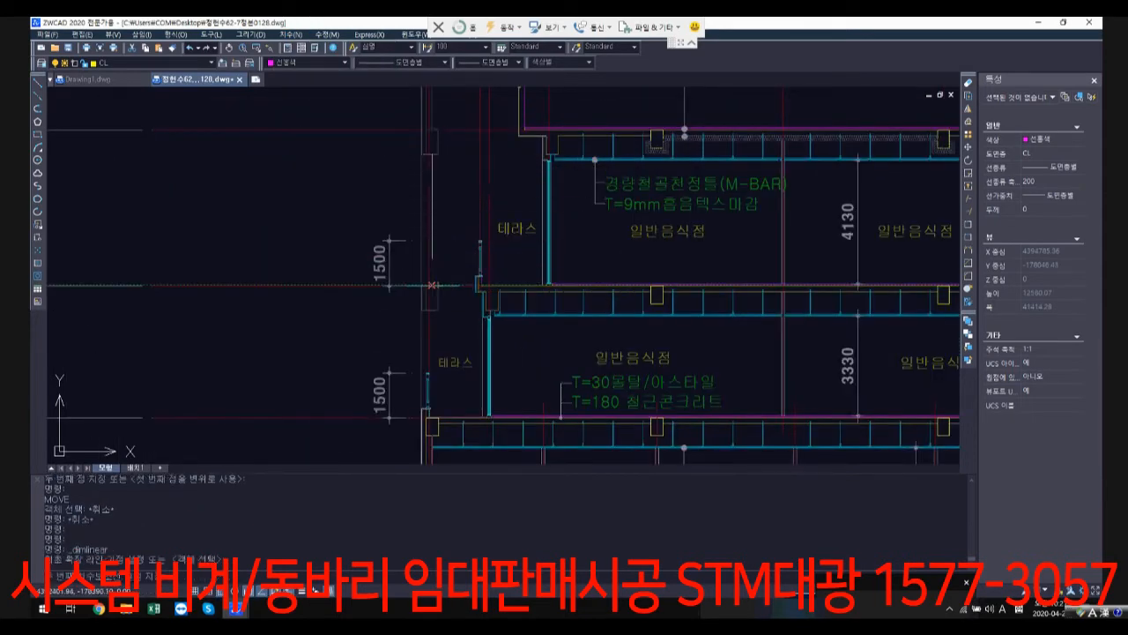
{"action": "left_click", "coordinate": [428, 285]}
{"action": "left_click", "coordinate": [359, 262]}
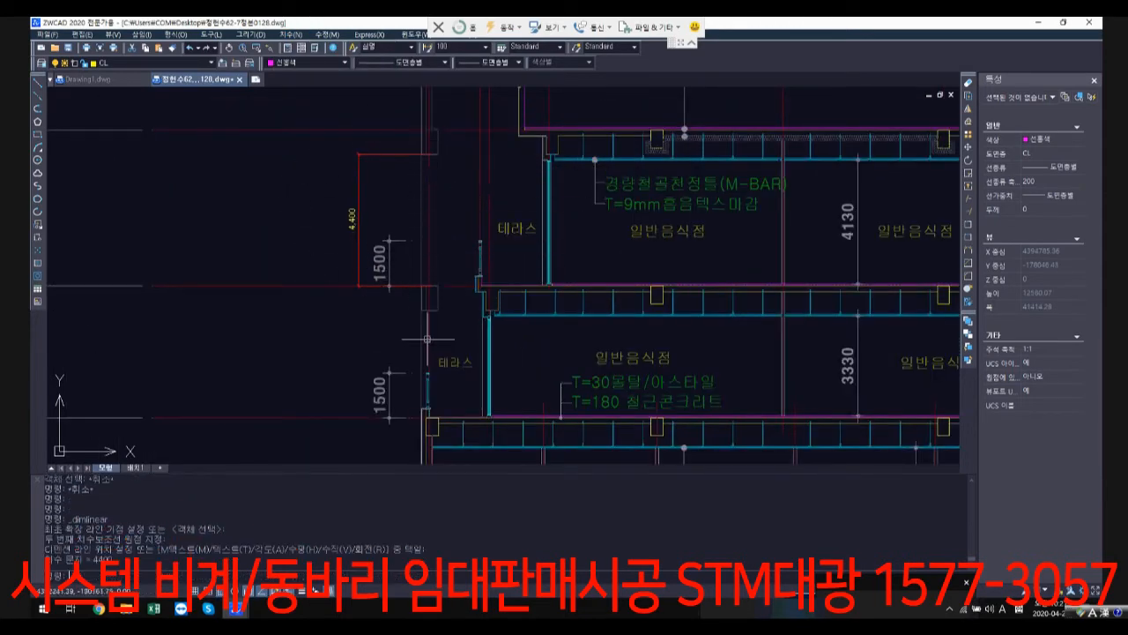
{"action": "scroll", "coordinate": [372, 337], "scroll_direction": "down", "scroll_amount": 2}
{"action": "key", "text": "Return"}
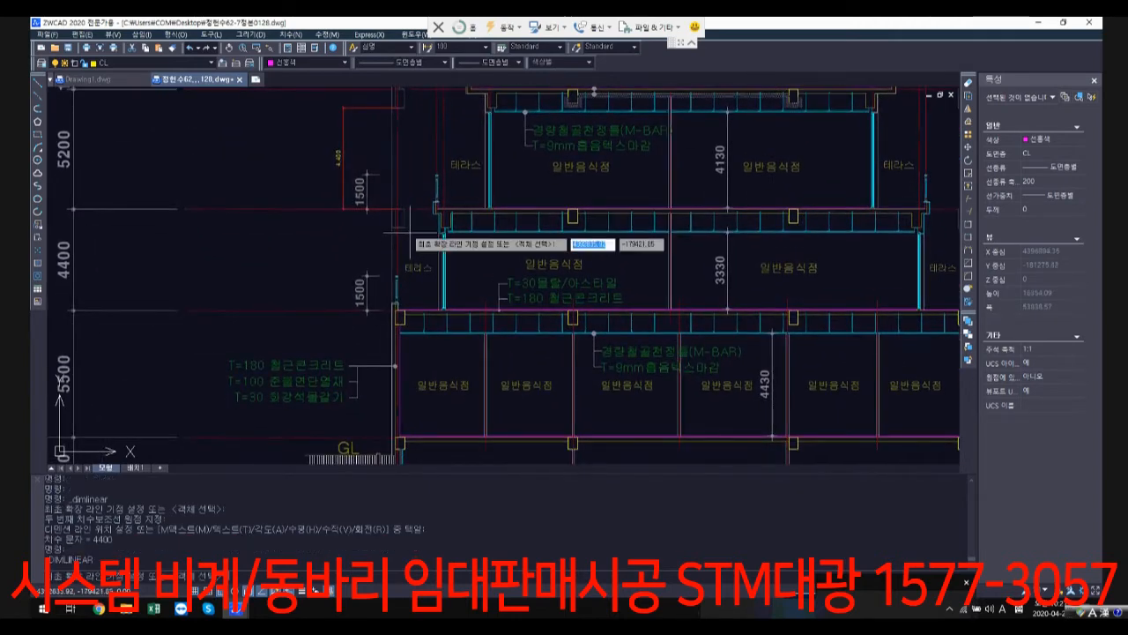
{"action": "scroll", "coordinate": [404, 228], "scroll_direction": "down", "scroll_amount": 3}
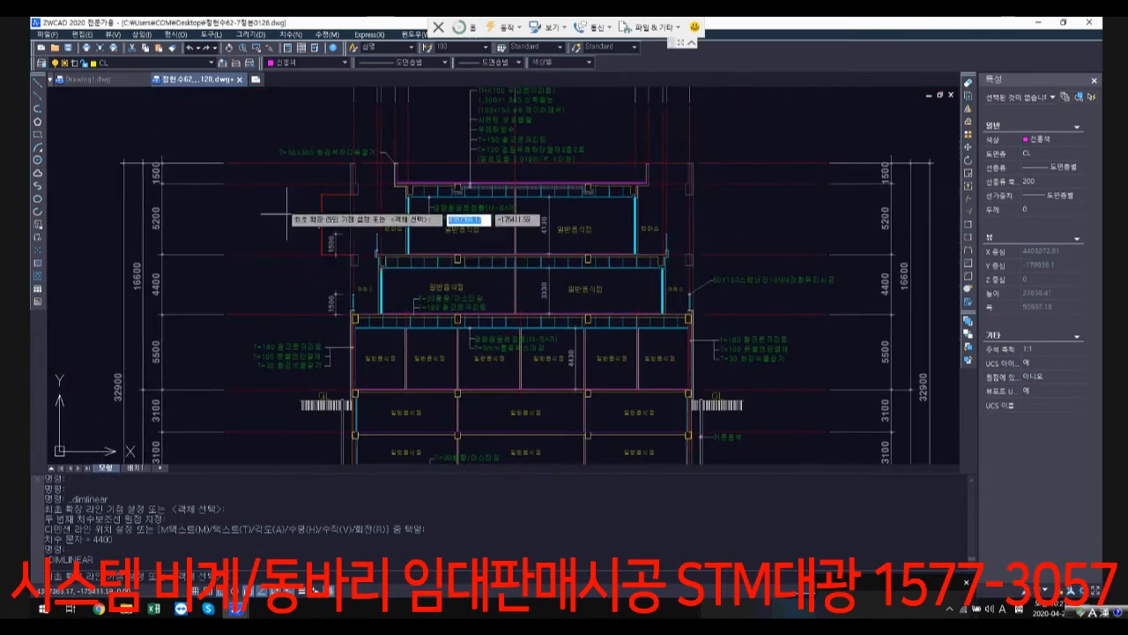
{"action": "key", "text": "Escape"}
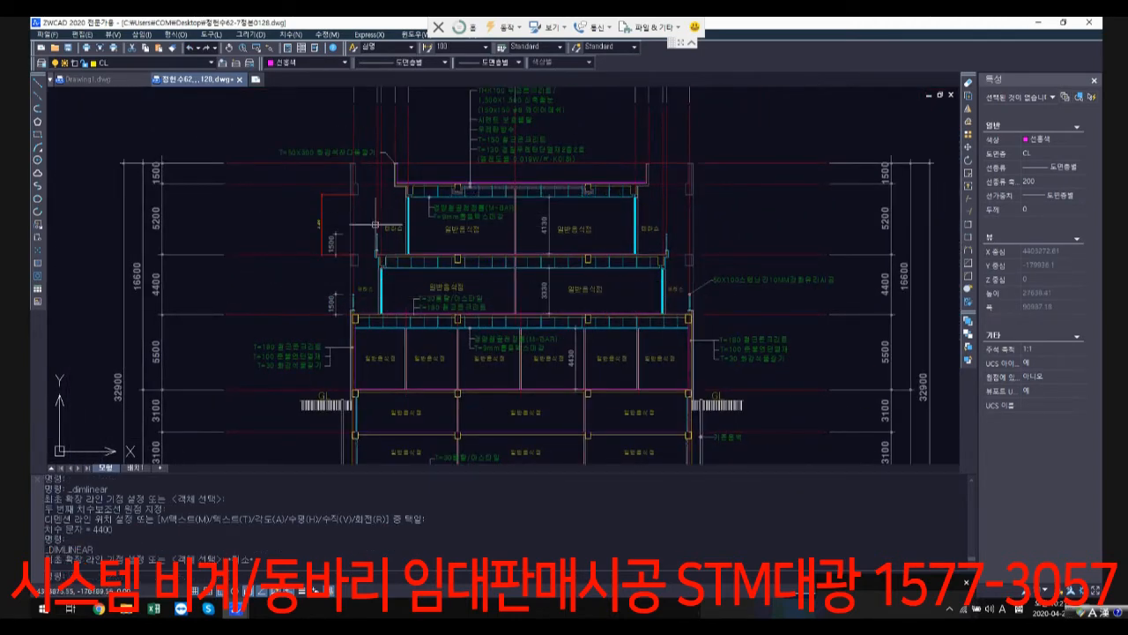
{"action": "scroll", "coordinate": [375, 225], "scroll_direction": "up", "scroll_amount": 3}
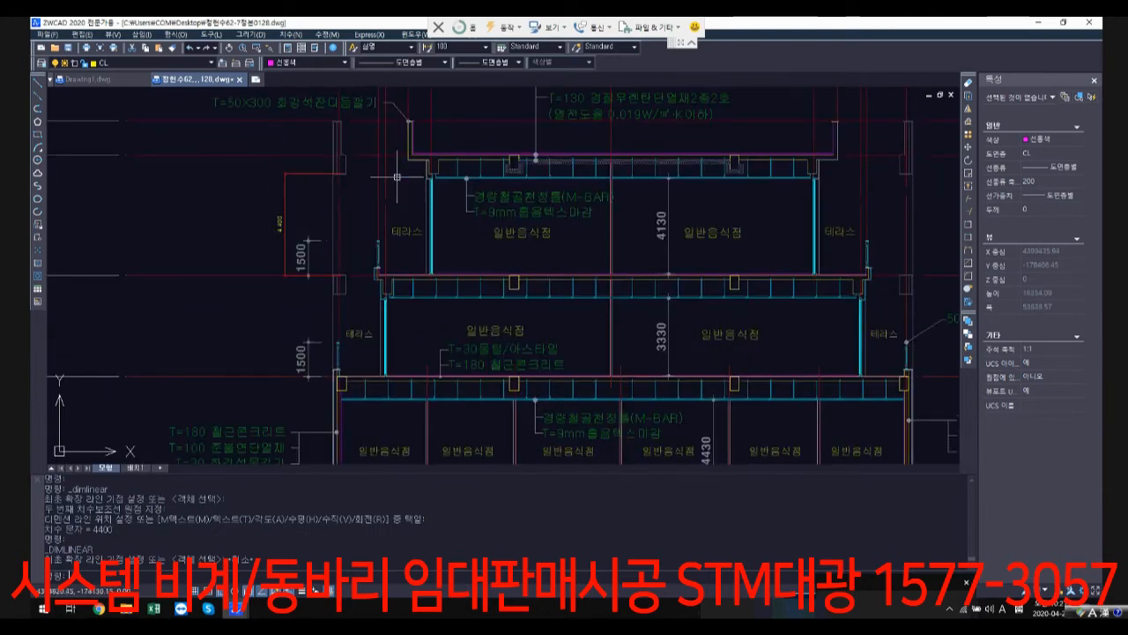
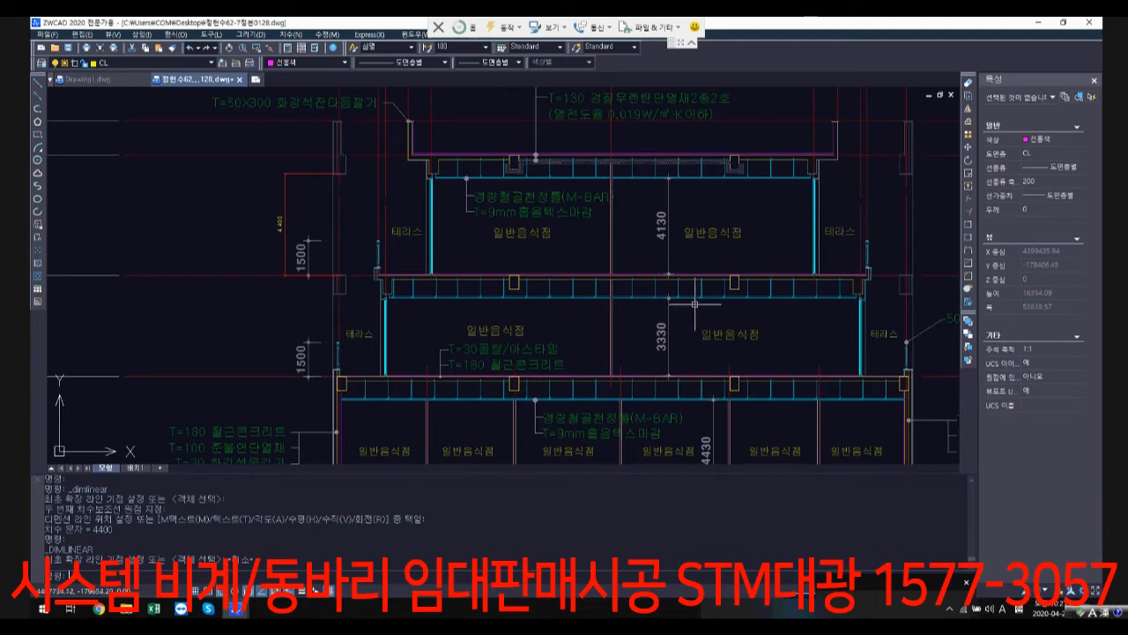
Step: Review the row of magenta floor outlines below the structural sheets, ending at the first outline of the row
{"action": "scroll", "coordinate": [695, 304], "scroll_direction": "down", "scroll_amount": 6}
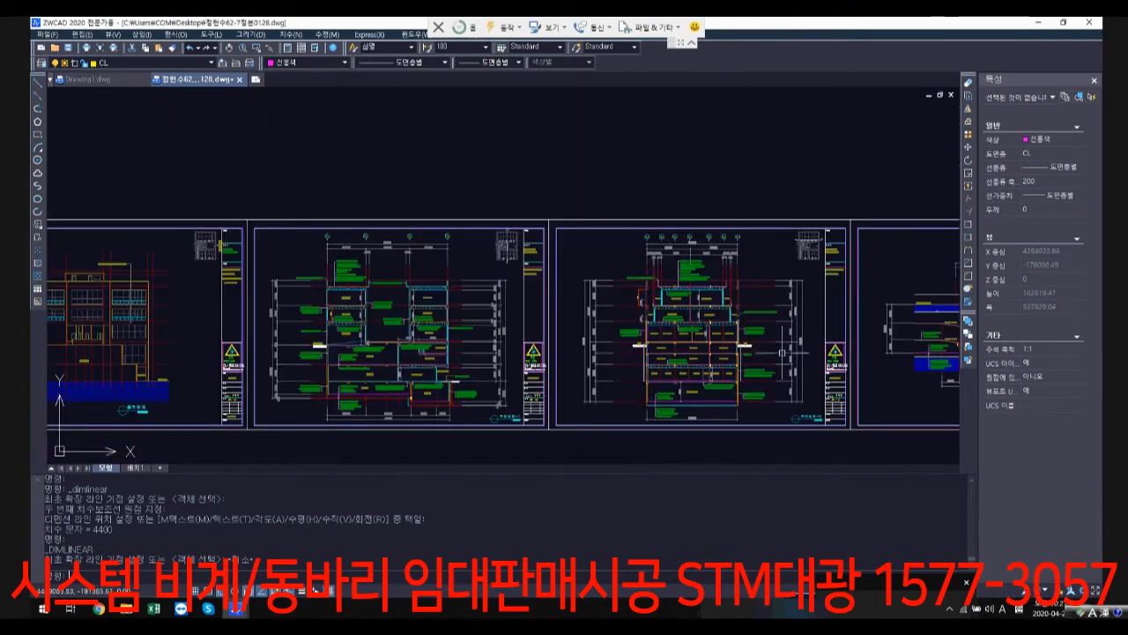
{"action": "scroll", "coordinate": [813, 264], "scroll_direction": "down", "scroll_amount": 5}
{"action": "scroll", "coordinate": [768, 363], "scroll_direction": "up", "scroll_amount": 3}
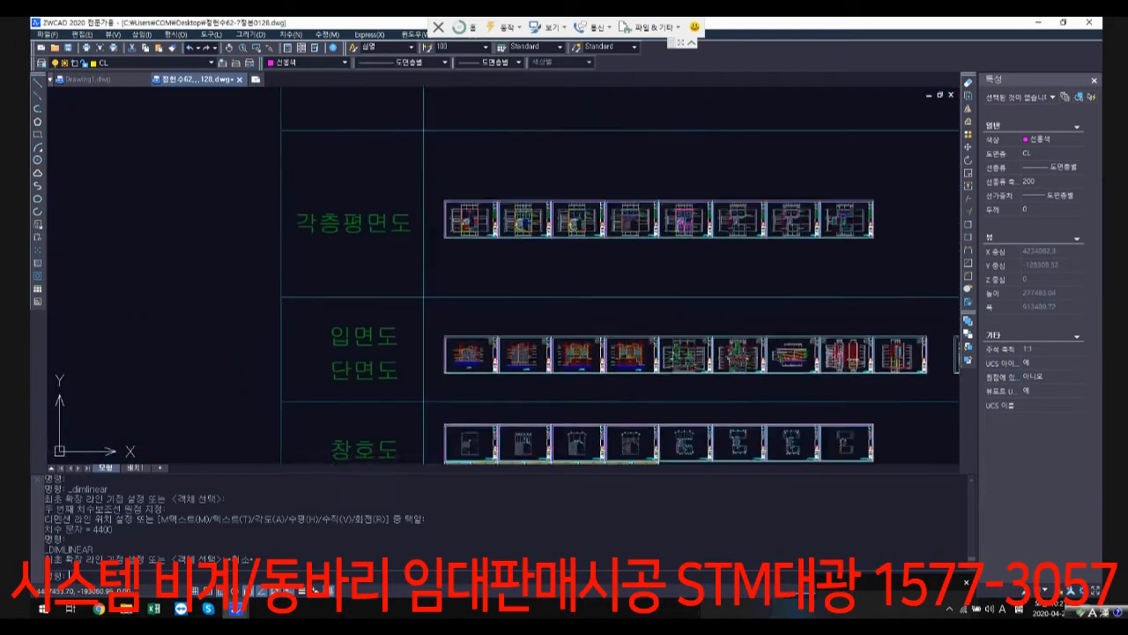
{"action": "scroll", "coordinate": [660, 327], "scroll_direction": "up", "scroll_amount": 5}
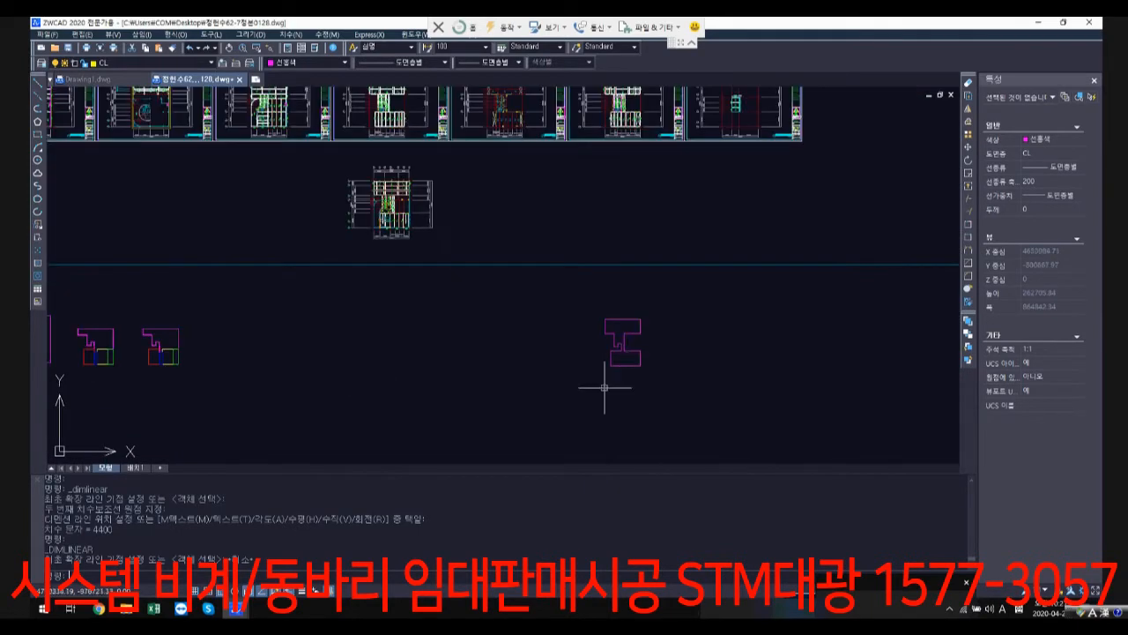
{"action": "scroll", "coordinate": [632, 355], "scroll_direction": "up", "scroll_amount": 3}
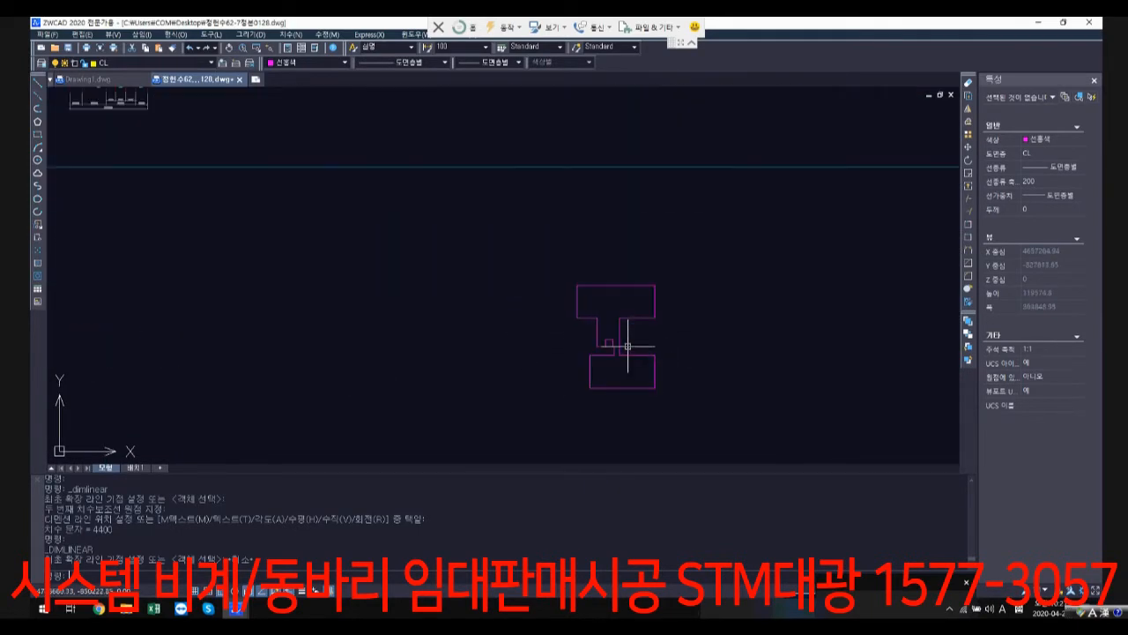
{"action": "scroll", "coordinate": [626, 346], "scroll_direction": "down", "scroll_amount": 5}
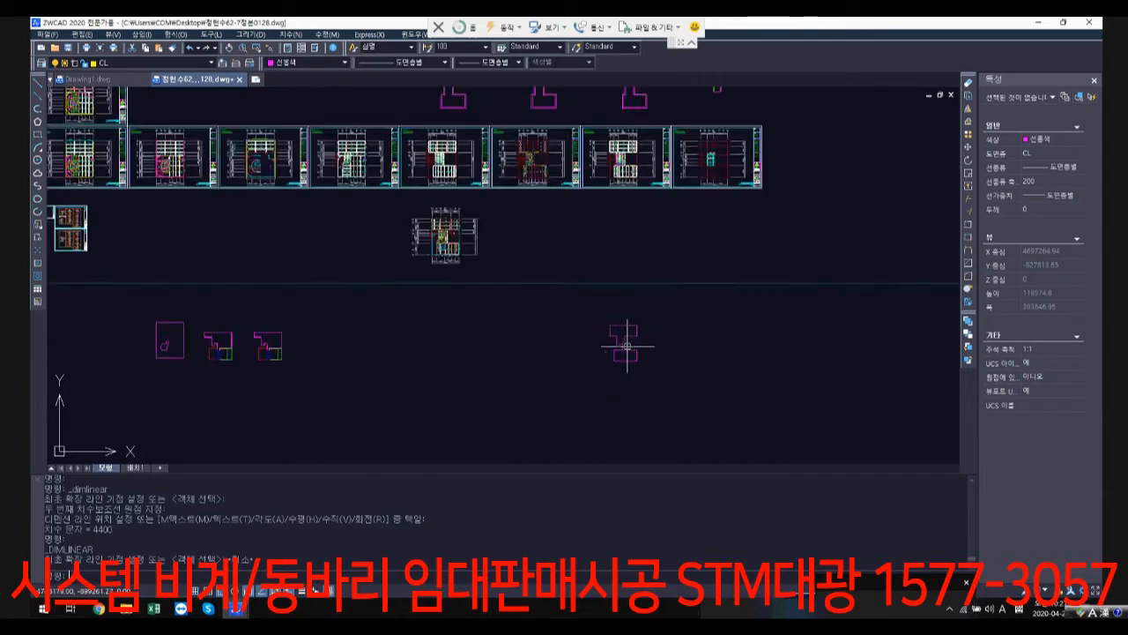
{"action": "scroll", "coordinate": [126, 346], "scroll_direction": "up", "scroll_amount": 4}
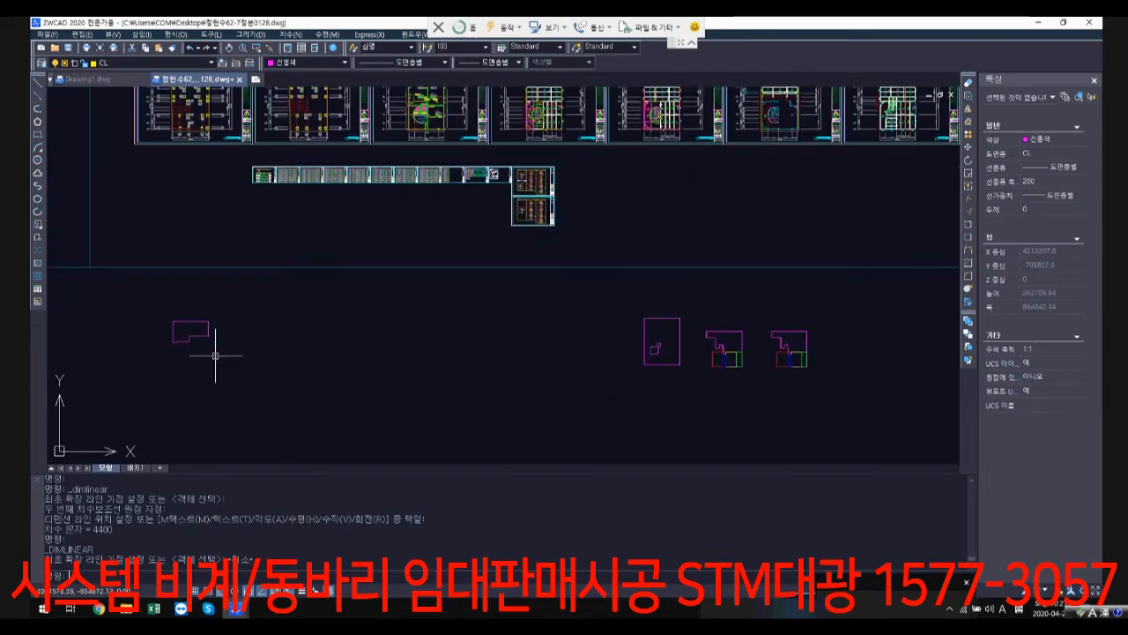
{"action": "scroll", "coordinate": [573, 353], "scroll_direction": "down", "scroll_amount": 2}
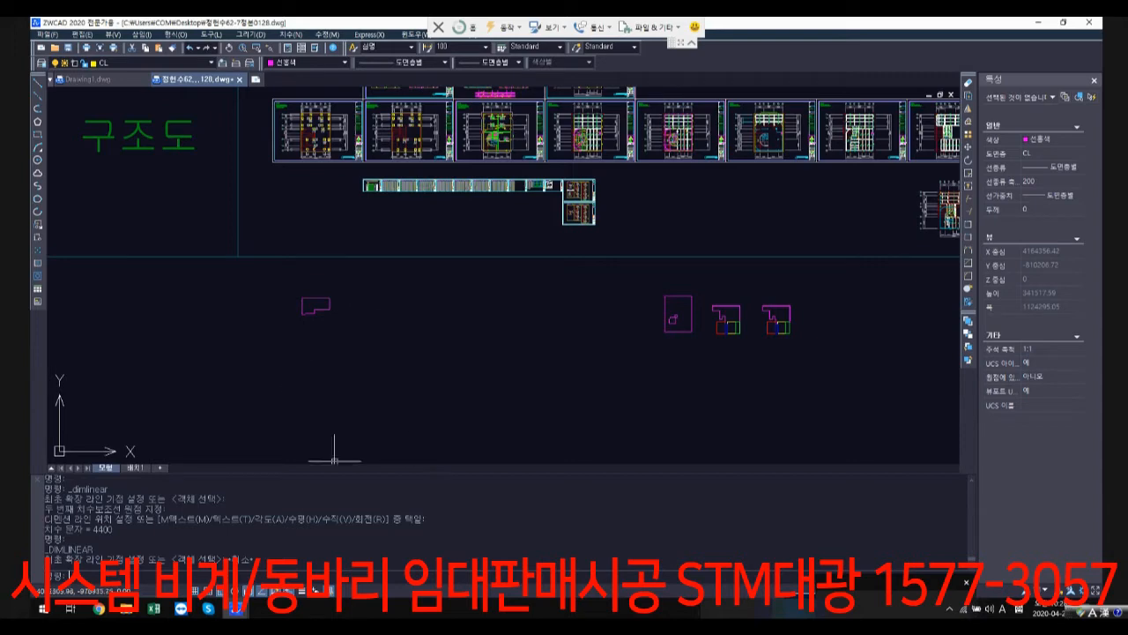
{"action": "scroll", "coordinate": [320, 300], "scroll_direction": "up", "scroll_amount": 5}
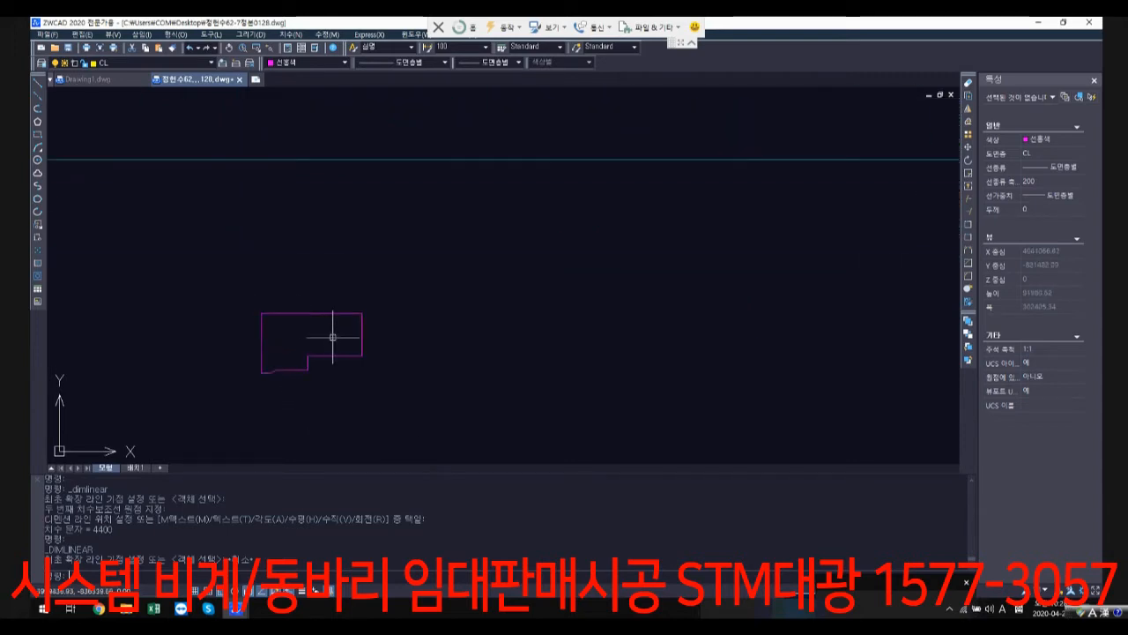
Step: Open the quantity calculation workbook 물량산출표.xlsx from the 설계기본파일 folder
{"action": "left_click", "coordinate": [126, 608]}
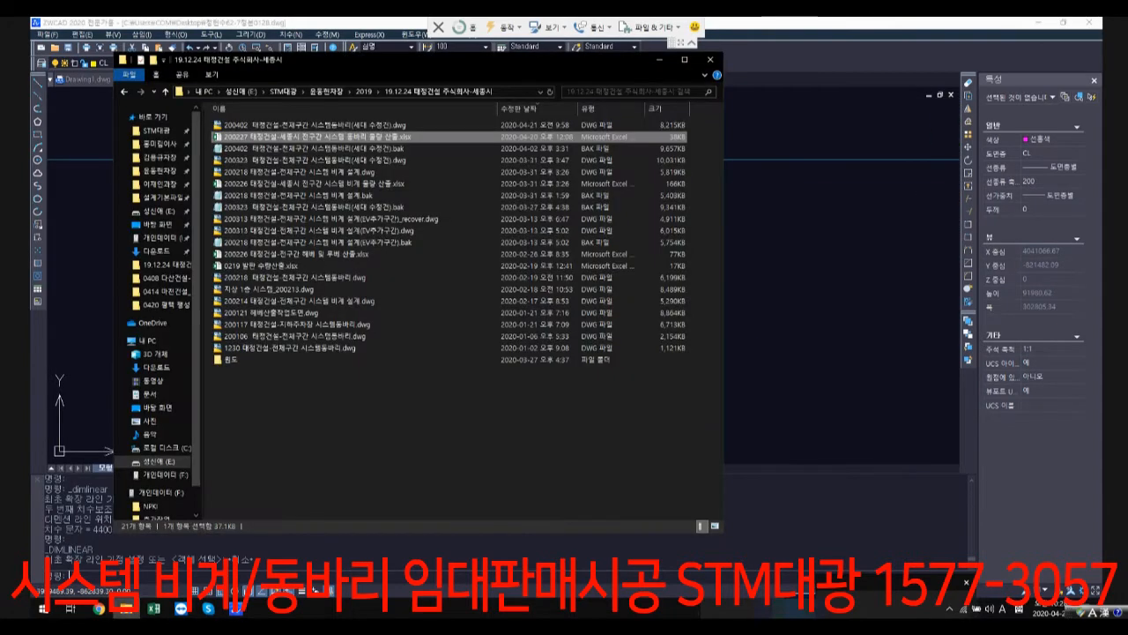
{"action": "left_click", "coordinate": [160, 158]}
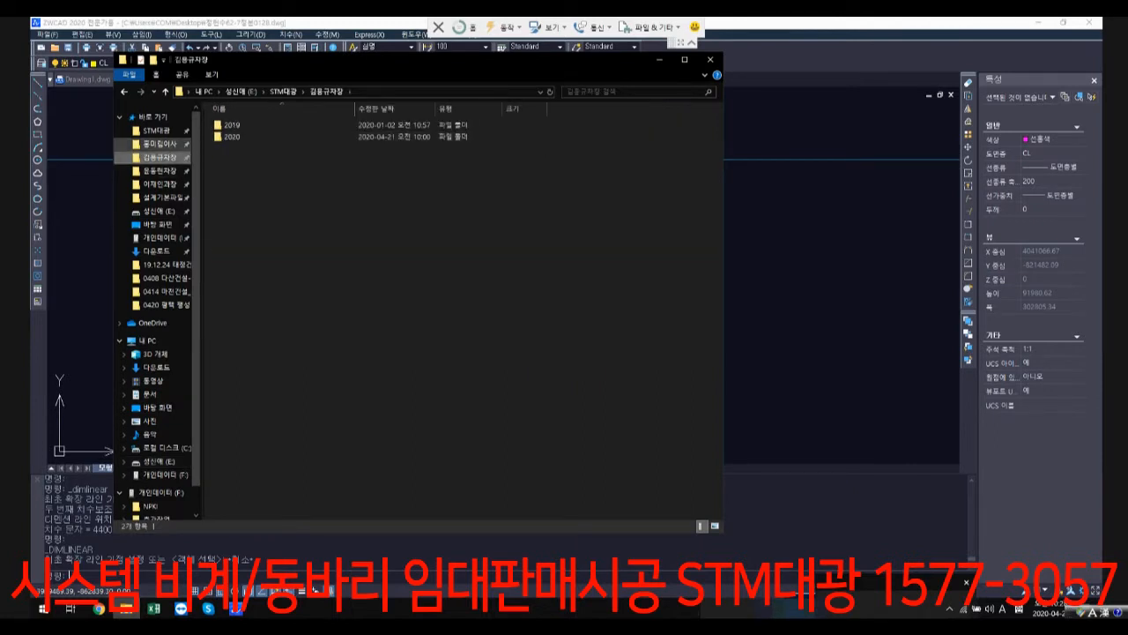
{"action": "left_click", "coordinate": [163, 198]}
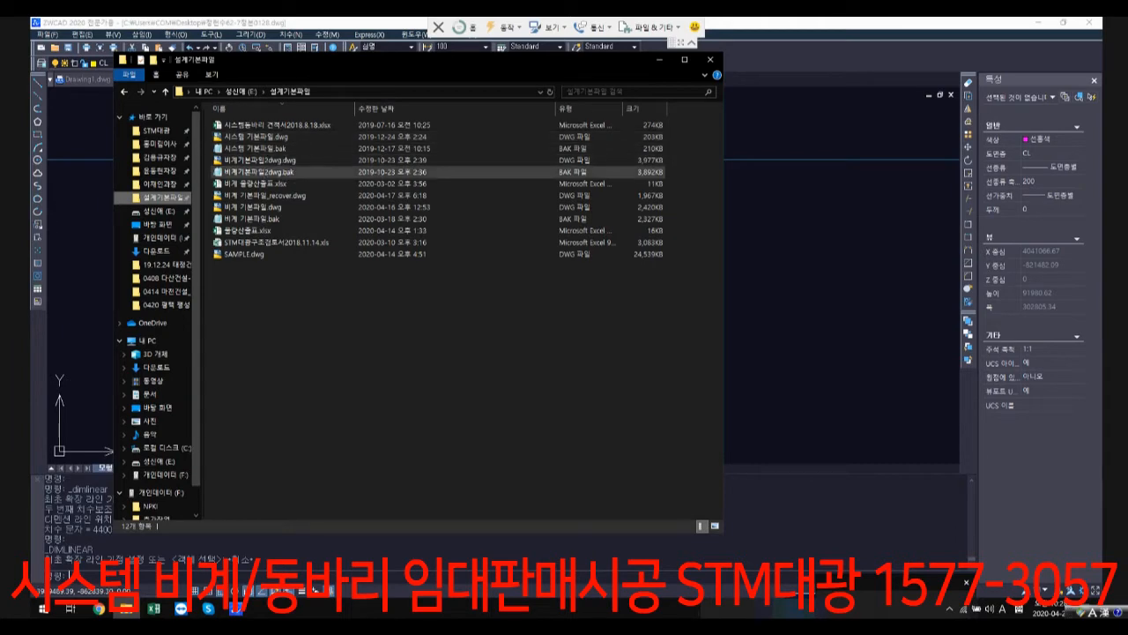
{"action": "double_click", "coordinate": [247, 230]}
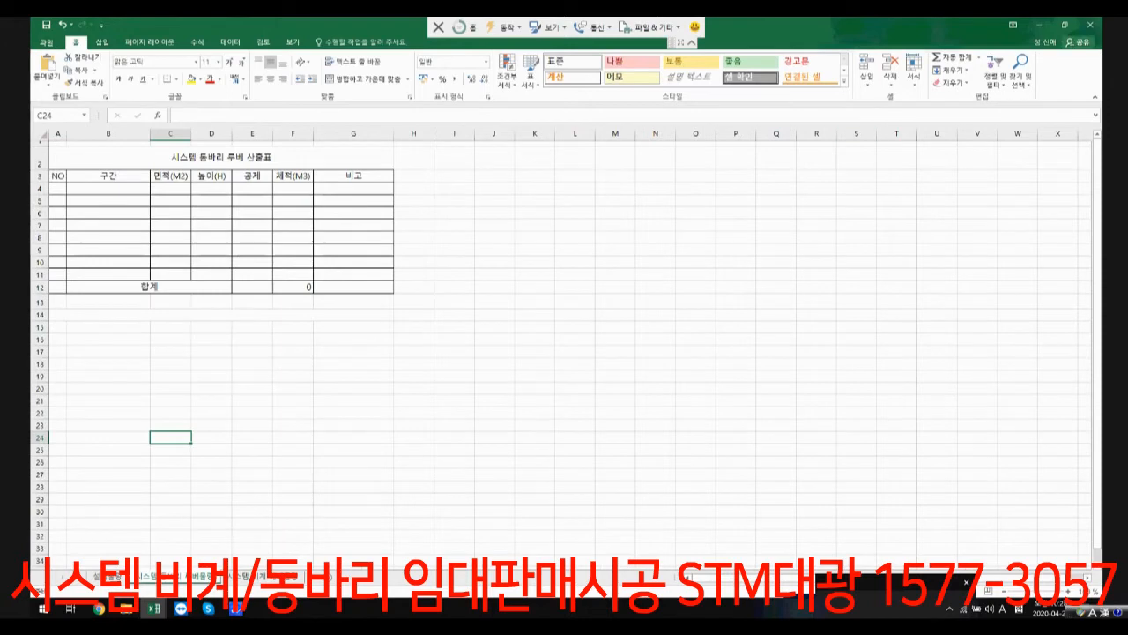
Step: Narrow the 물량산출표.xlsx window to about half the screen width and minimise the other open workbook
{"action": "left_click", "coordinate": [1064, 24]}
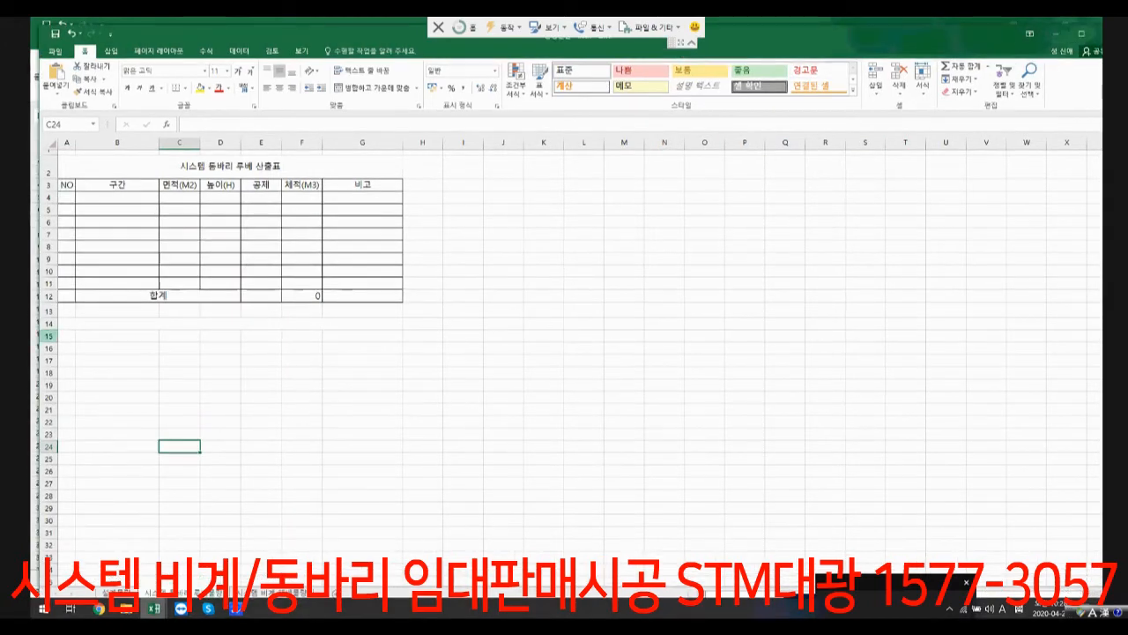
{"action": "left_click_drag", "start_coordinate": [32, 336], "coordinate": [627, 337]}
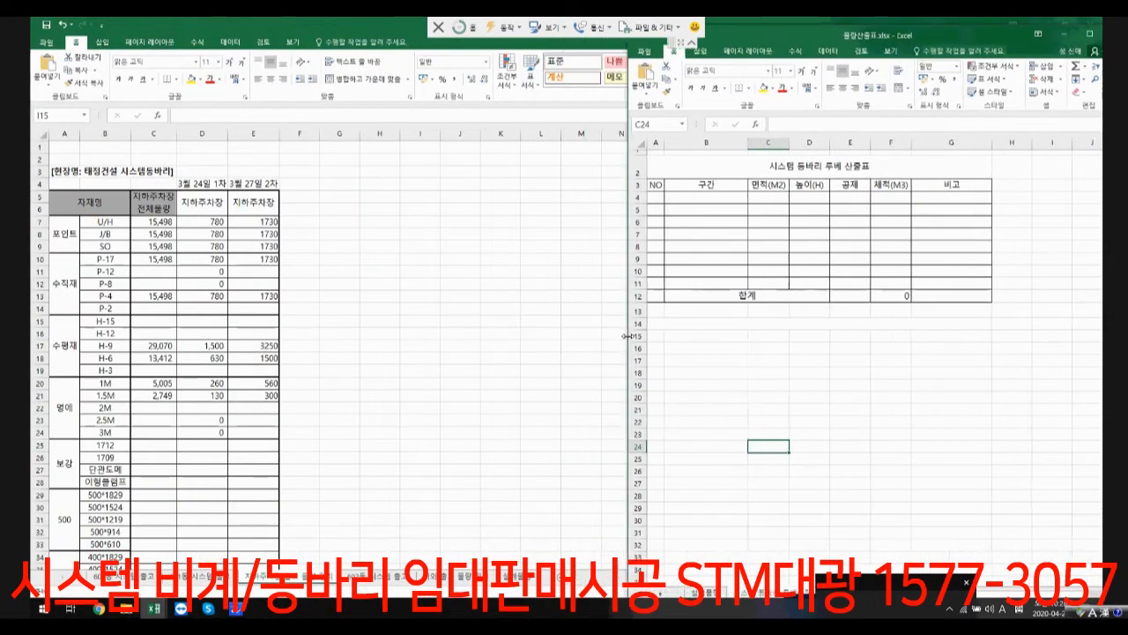
{"action": "left_click", "coordinate": [538, 331]}
{"action": "left_click", "coordinate": [1040, 25]}
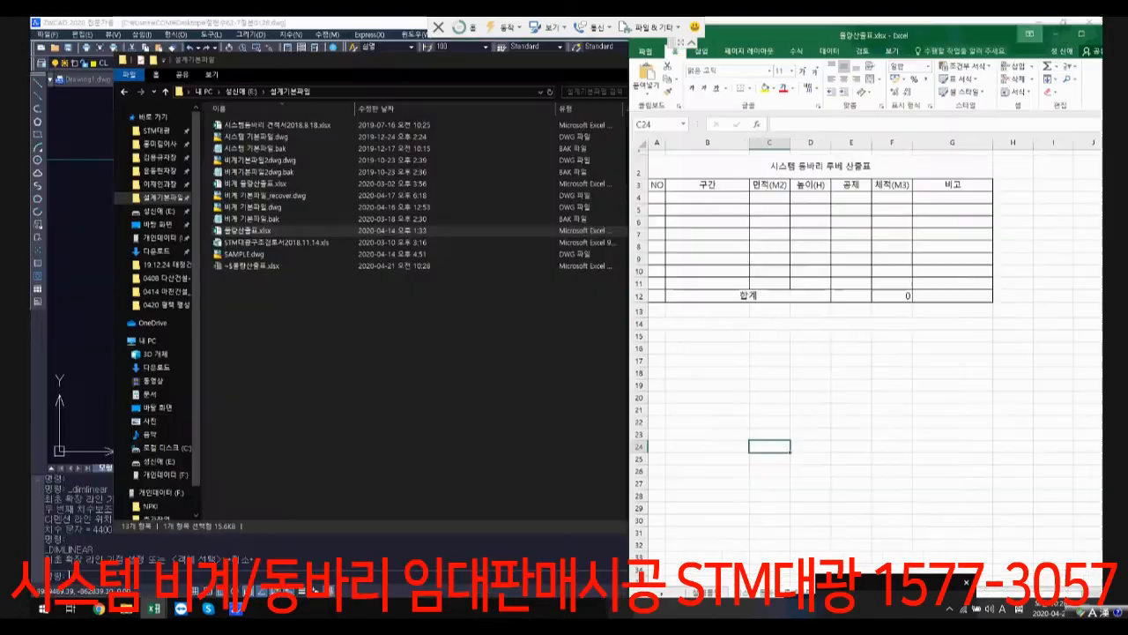
Step: Return to the ZWCAD drawing and resize its window so it sits side by side with the quantity workbook
{"action": "left_click", "coordinate": [74, 309]}
{"action": "scroll", "coordinate": [438, 329], "scroll_direction": "down", "scroll_amount": 4}
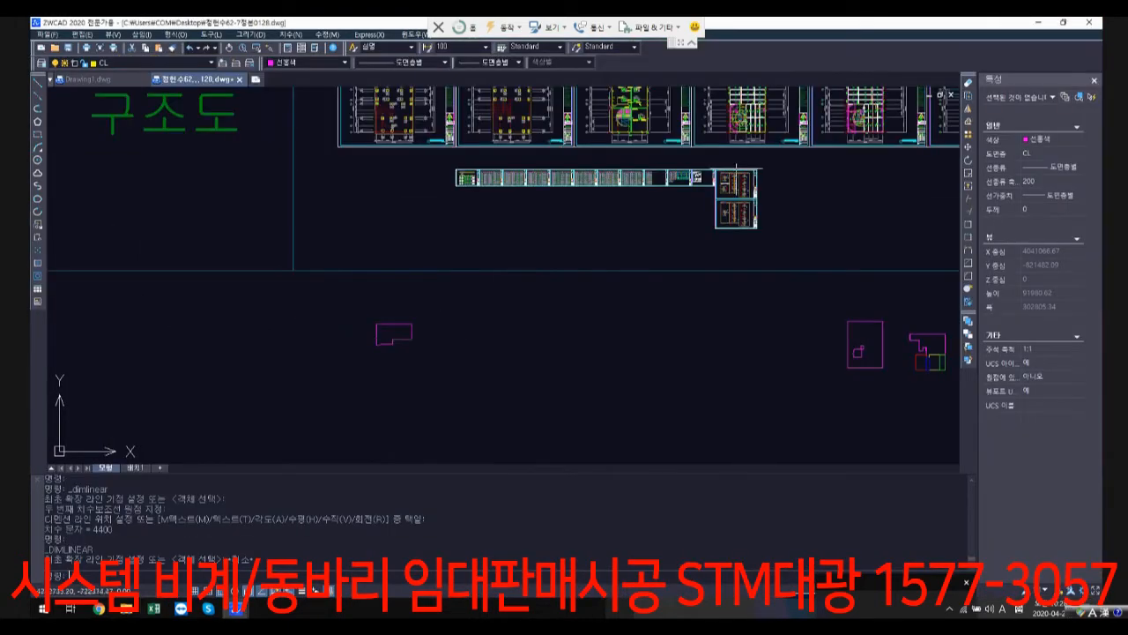
{"action": "left_click_drag", "start_coordinate": [32, 334], "coordinate": [337, 335]}
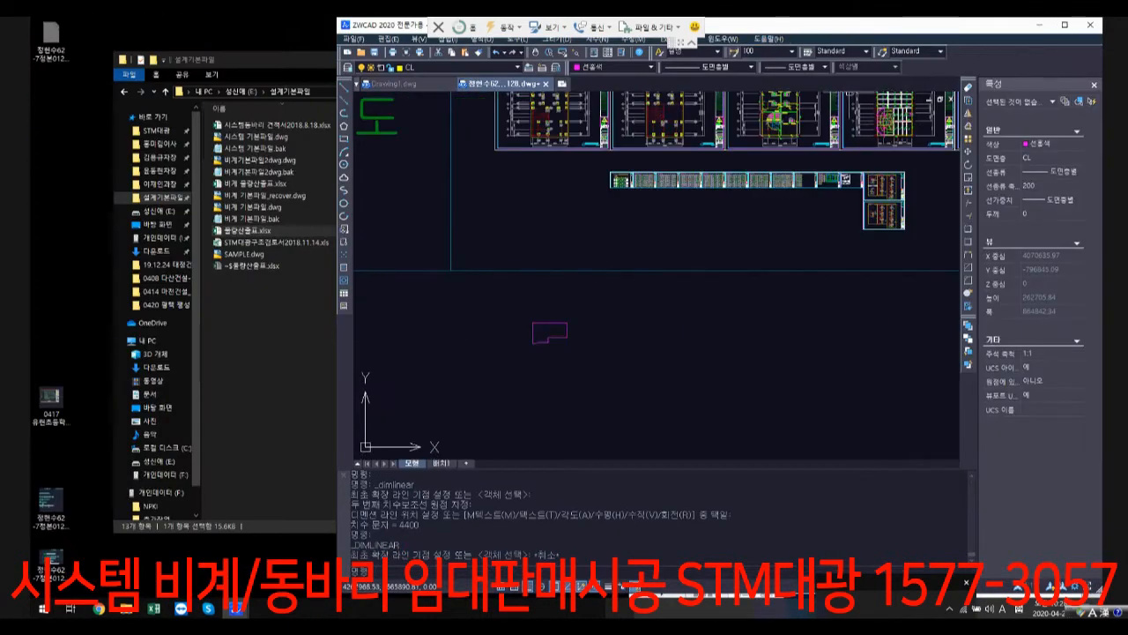
{"action": "left_click_drag", "start_coordinate": [756, 18], "coordinate": [462, 33]}
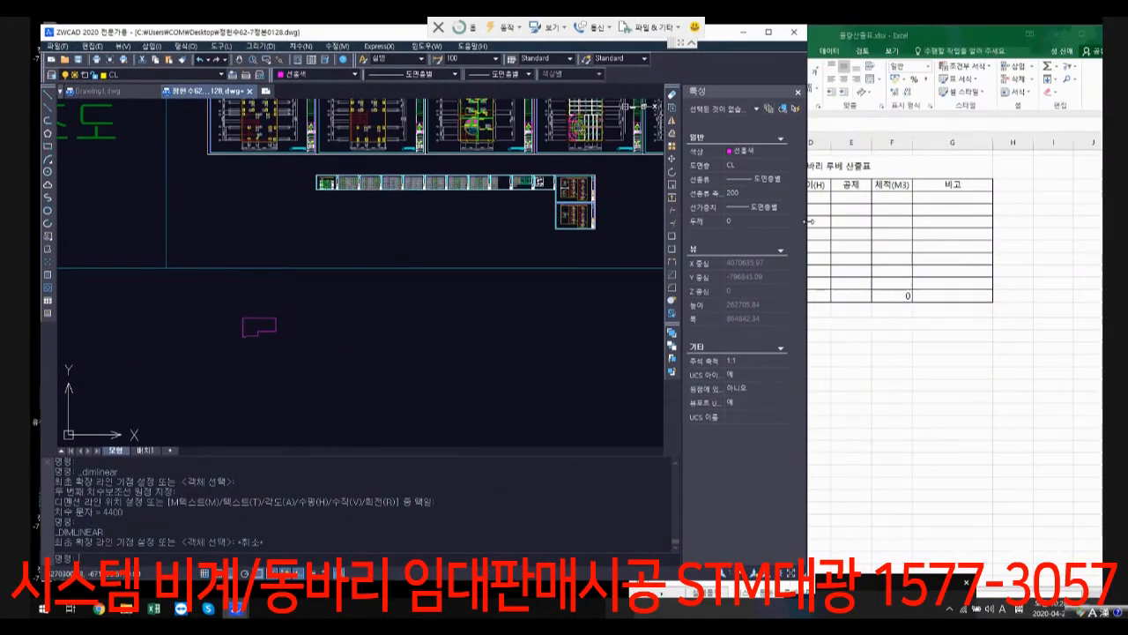
{"action": "mouse_move", "coordinate": [808, 221]}
{"action": "left_mouse_down"}
{"action": "mouse_move", "coordinate": [611, 221]}
{"action": "mouse_move", "coordinate": [622, 221]}
{"action": "left_mouse_up"}
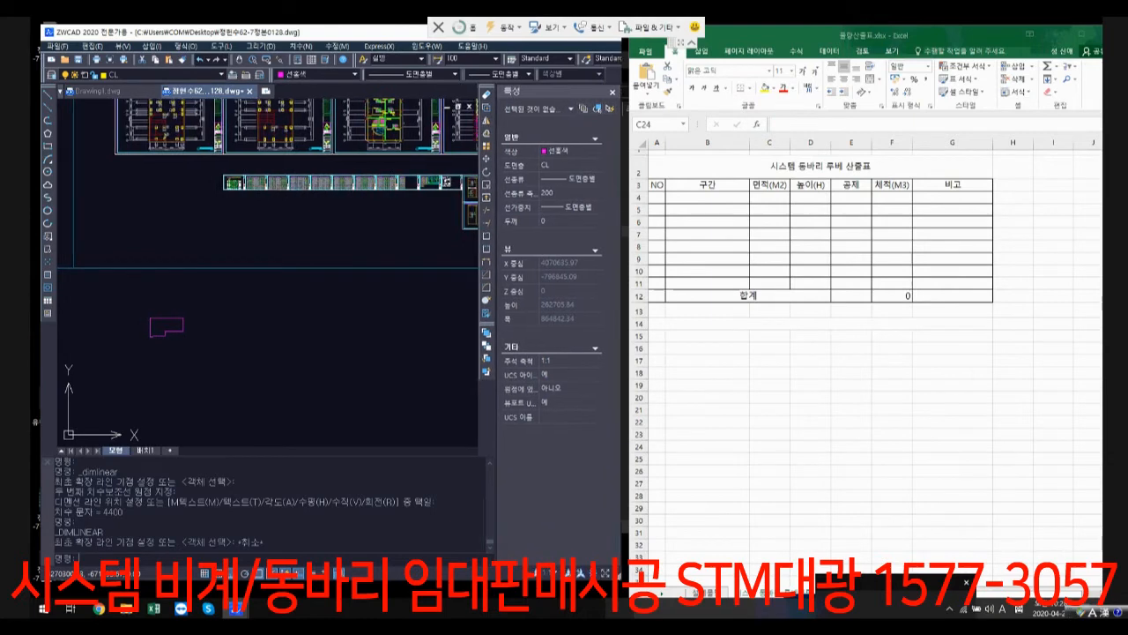
{"action": "left_click_drag", "start_coordinate": [783, 30], "coordinate": [765, 25]}
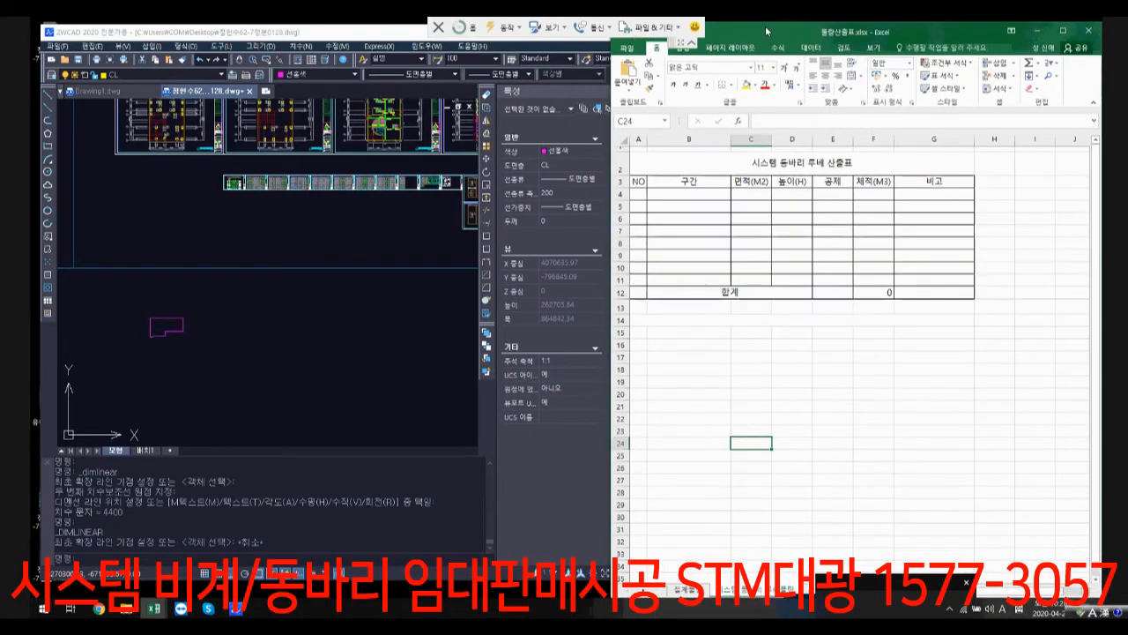
Step: Select the first magenta outline below the structural sheets to read its area
{"action": "left_click", "coordinate": [341, 327]}
{"action": "scroll", "coordinate": [313, 387], "scroll_direction": "down", "scroll_amount": 4}
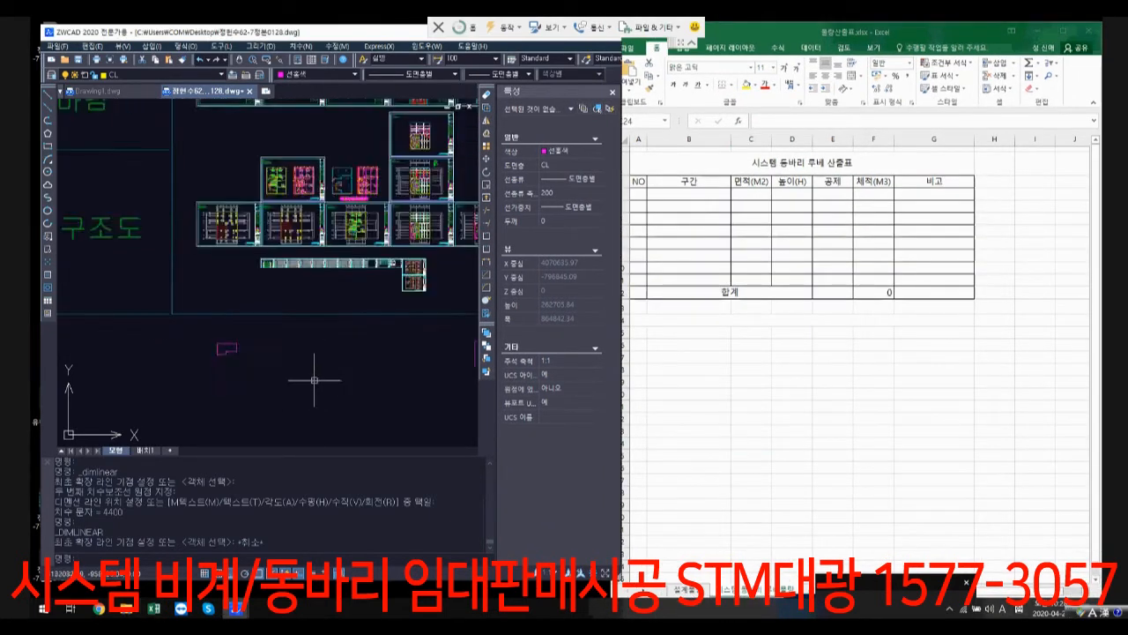
{"action": "scroll", "coordinate": [281, 324], "scroll_direction": "up", "scroll_amount": 3}
{"action": "left_click", "coordinate": [405, 342]}
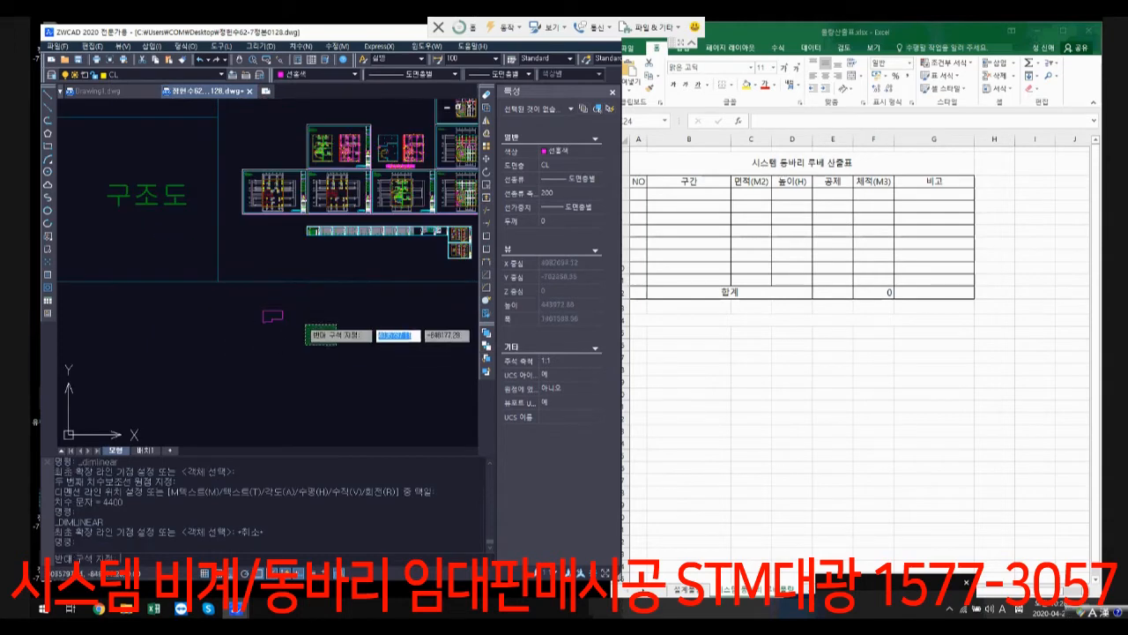
{"action": "left_click", "coordinate": [256, 304]}
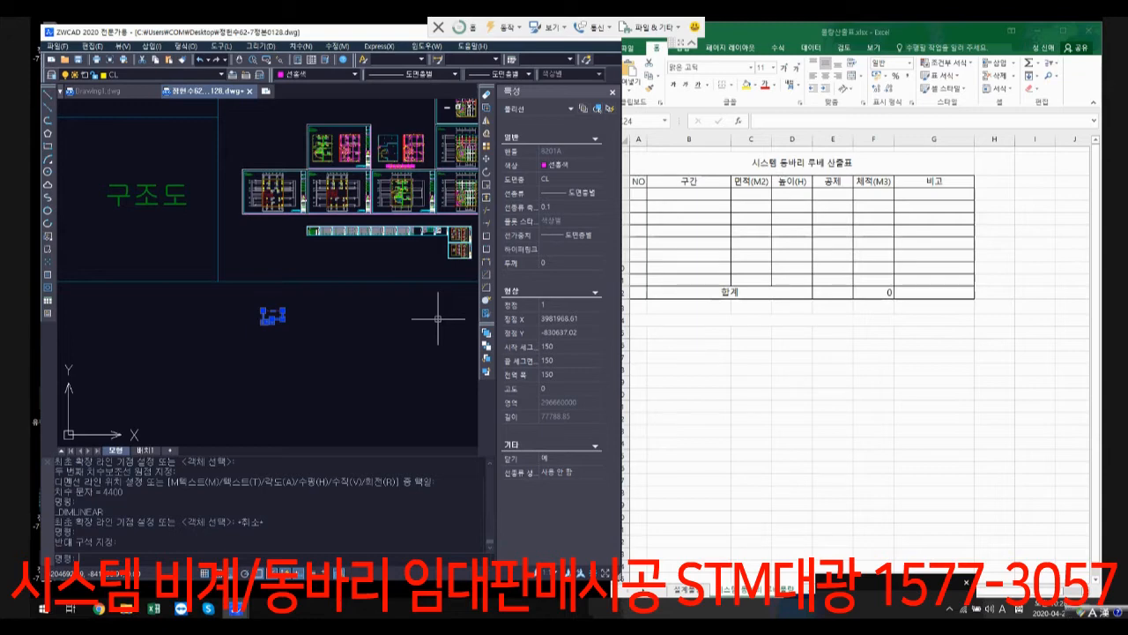
Step: Switch to the Excel quantity table and enter 296.66 as the area, 면적(M2), in cell C4
{"action": "key", "text": "alt+Tab"}
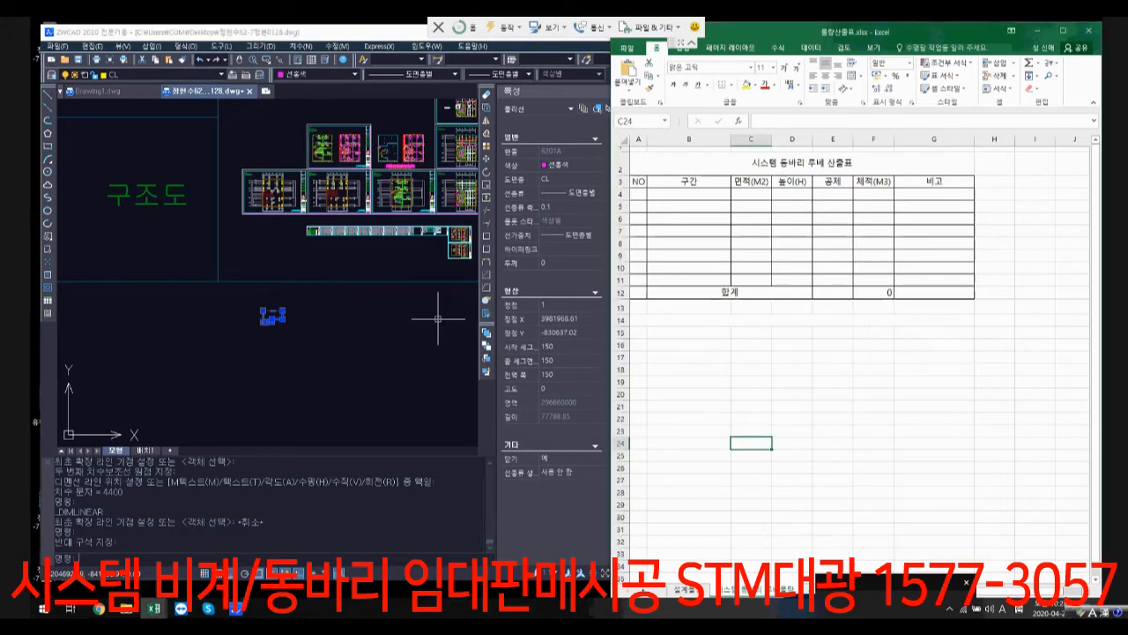
{"action": "left_click", "coordinate": [750, 194]}
{"action": "type", "text": "296.66"}
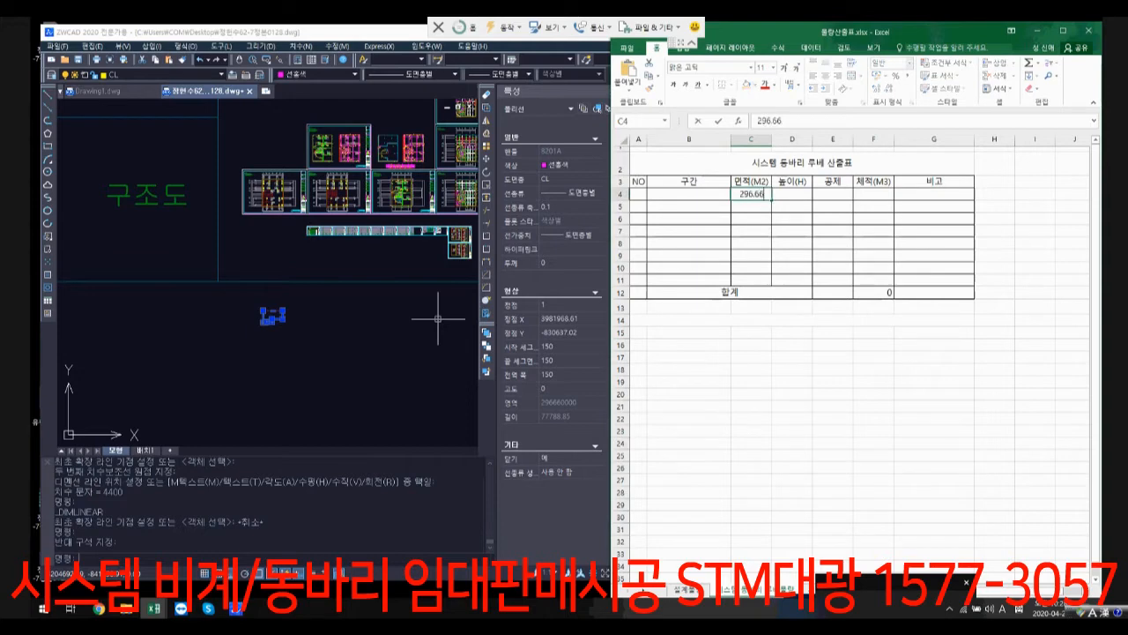
{"action": "key", "text": "Return"}
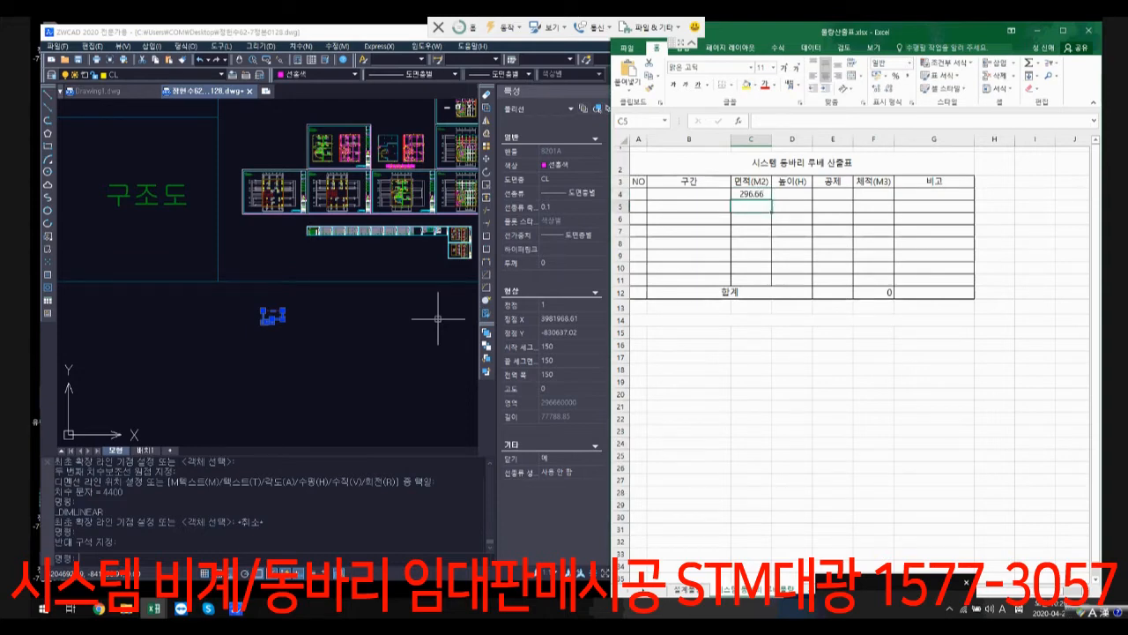
Step: Return to the ZWCAD drawing, reselect the first magenta outline to inspect its properties and available commands, and clear the selection
{"action": "left_click", "coordinate": [327, 353]}
{"action": "left_click", "coordinate": [399, 370]}
{"action": "key", "text": "Escape"}
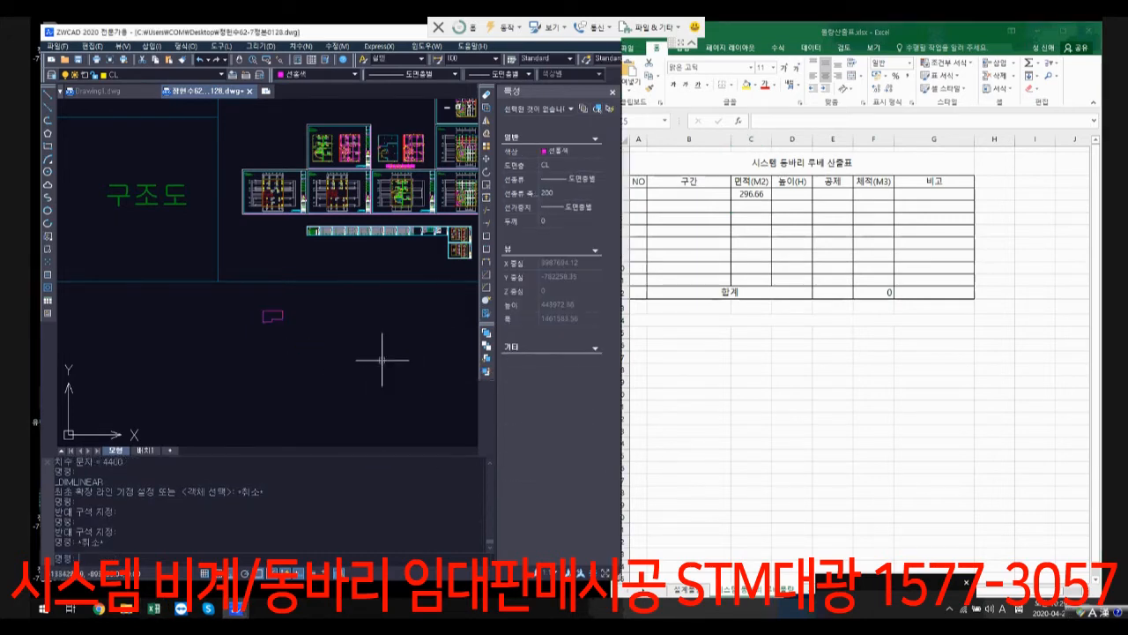
{"action": "left_click", "coordinate": [331, 358]}
{"action": "left_click", "coordinate": [243, 309]}
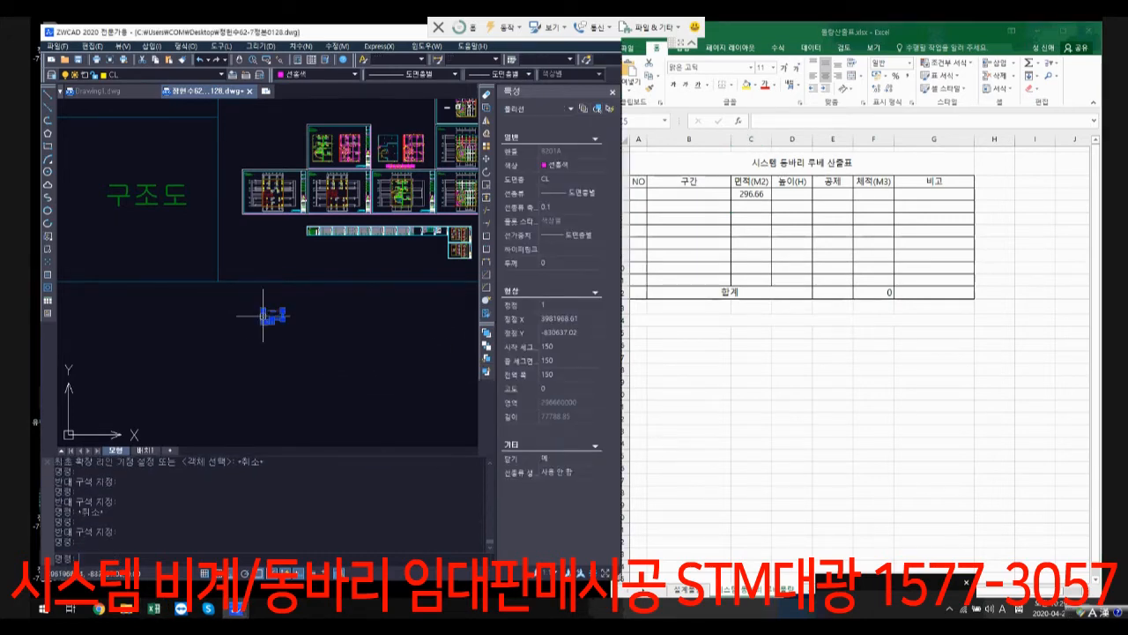
{"action": "right_click", "coordinate": [281, 318]}
{"action": "left_click", "coordinate": [264, 338]}
{"action": "right_click", "coordinate": [267, 326]}
{"action": "left_click", "coordinate": [257, 316]}
{"action": "scroll", "coordinate": [257, 305], "scroll_direction": "up", "scroll_amount": 4}
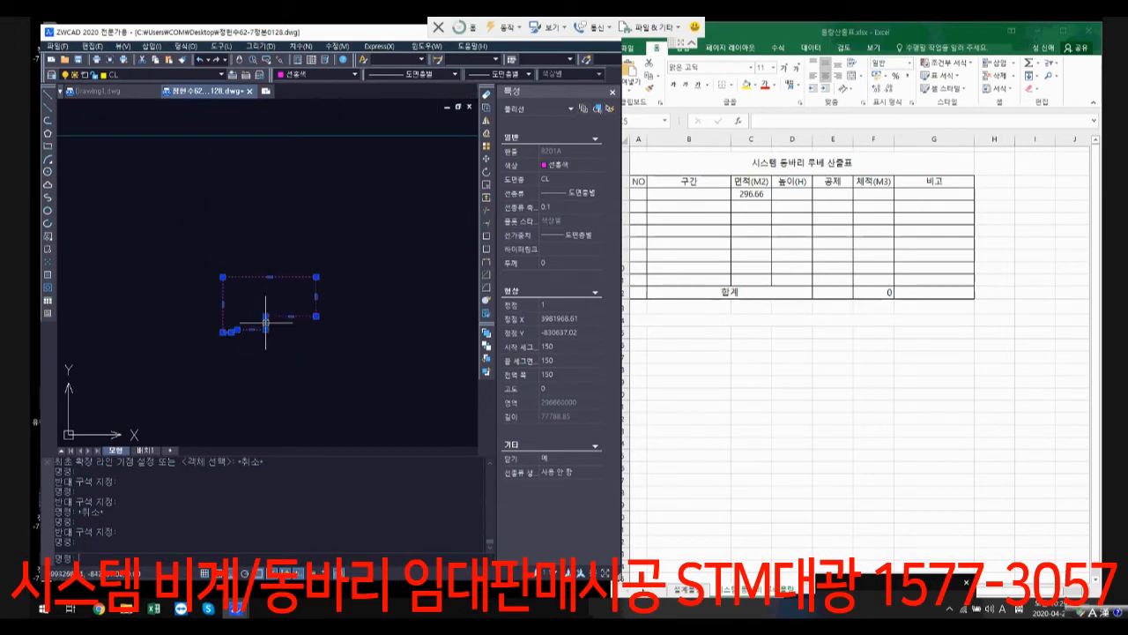
{"action": "right_click", "coordinate": [266, 322]}
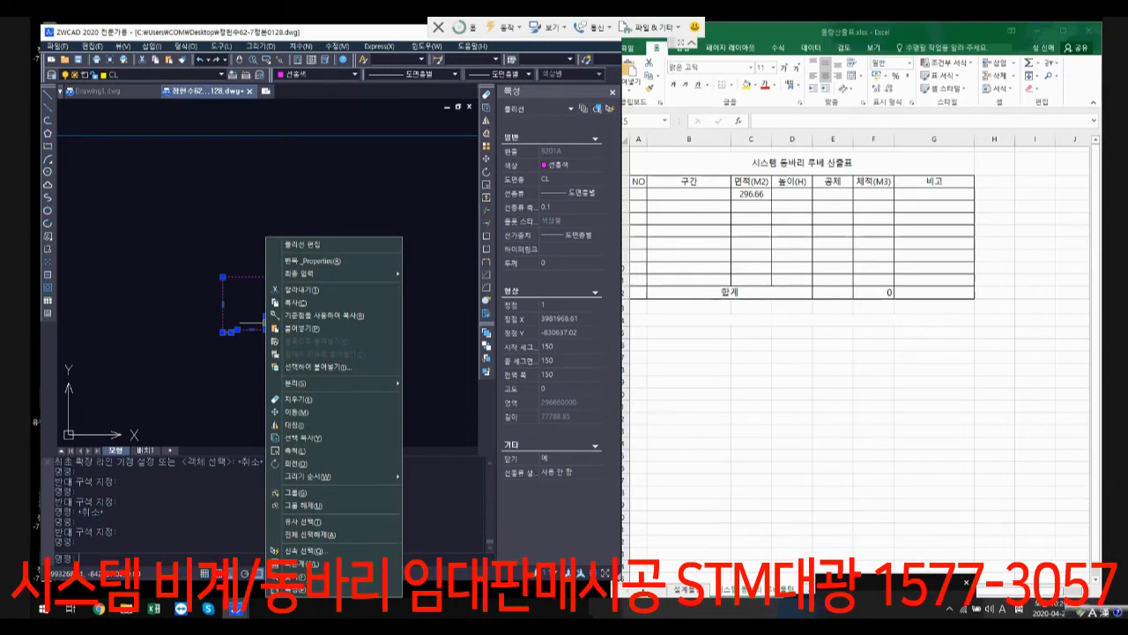
{"action": "left_click", "coordinate": [440, 352]}
{"action": "left_click", "coordinate": [441, 352]}
{"action": "key", "text": "Escape"}
Step: Examine the properties of the magenta outline and the large boundary polyline above it, both individually and selected together
{"action": "left_click", "coordinate": [340, 342]}
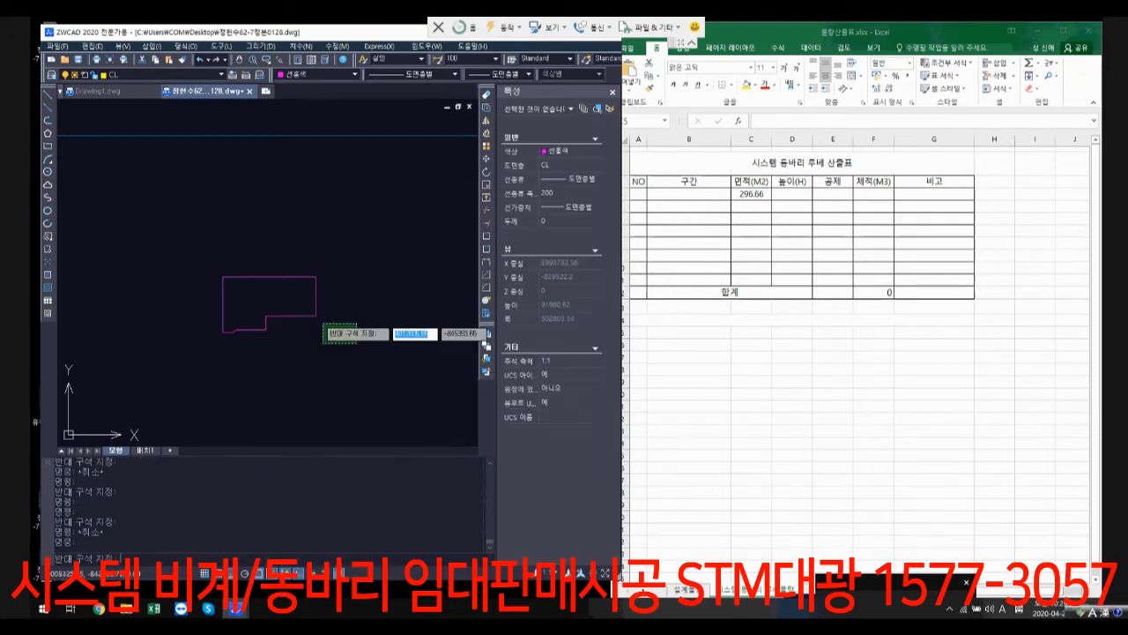
{"action": "left_click", "coordinate": [290, 301]}
{"action": "scroll", "coordinate": [290, 301], "scroll_direction": "down", "scroll_amount": 3}
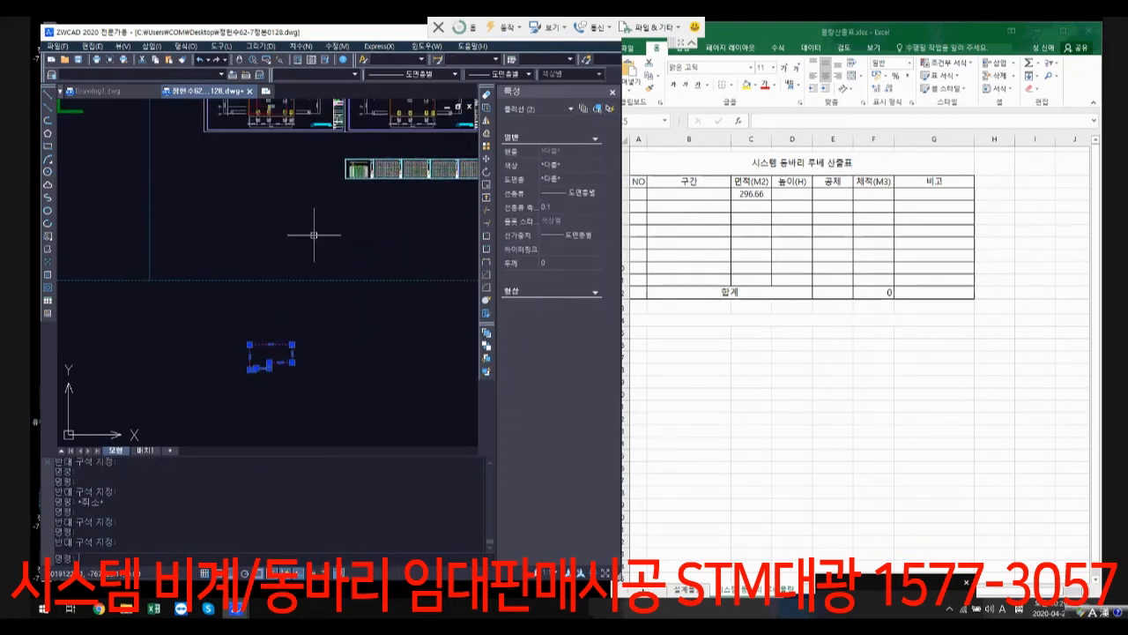
{"action": "left_click", "coordinate": [412, 309]}
{"action": "left_click", "coordinate": [322, 229]}
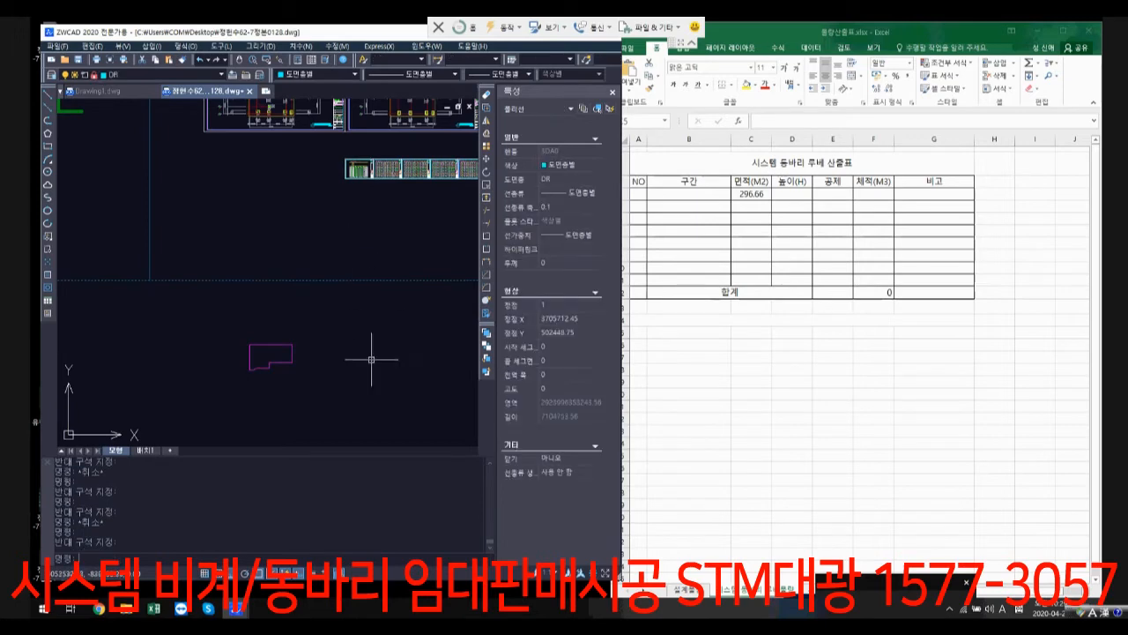
{"action": "key", "text": "Escape"}
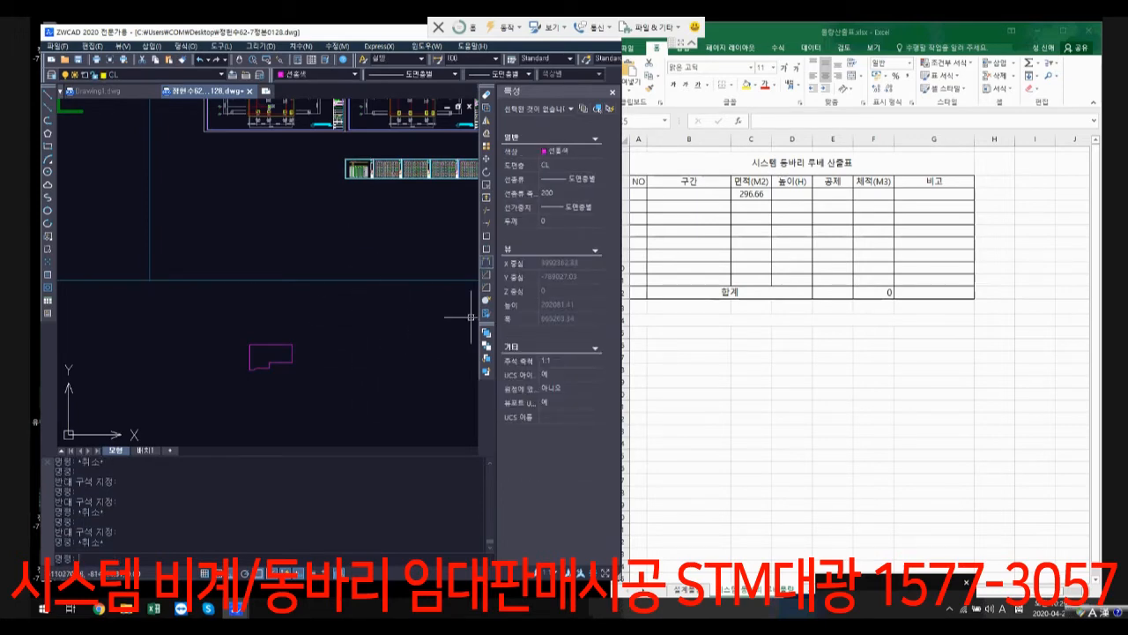
{"action": "left_click", "coordinate": [370, 404]}
{"action": "left_click", "coordinate": [268, 336]}
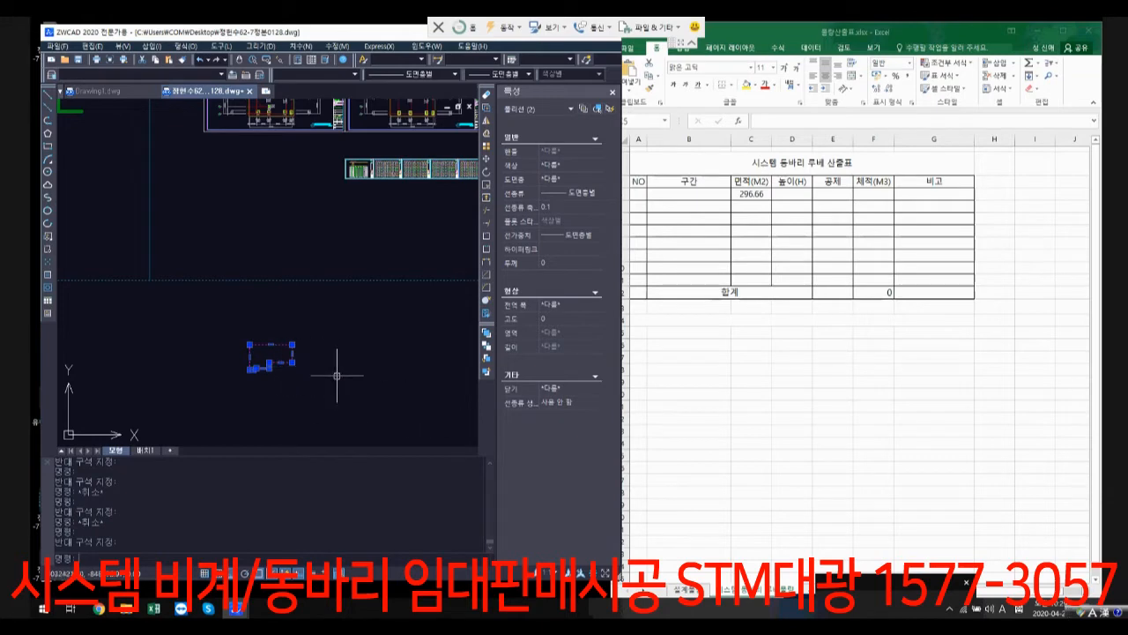
Step: Select only the first magenta outline to read its area, clear the selection, and look over the neighbouring traced outlines
{"action": "key", "text": "Escape"}
{"action": "left_click", "coordinate": [323, 379]}
{"action": "left_click", "coordinate": [247, 341]}
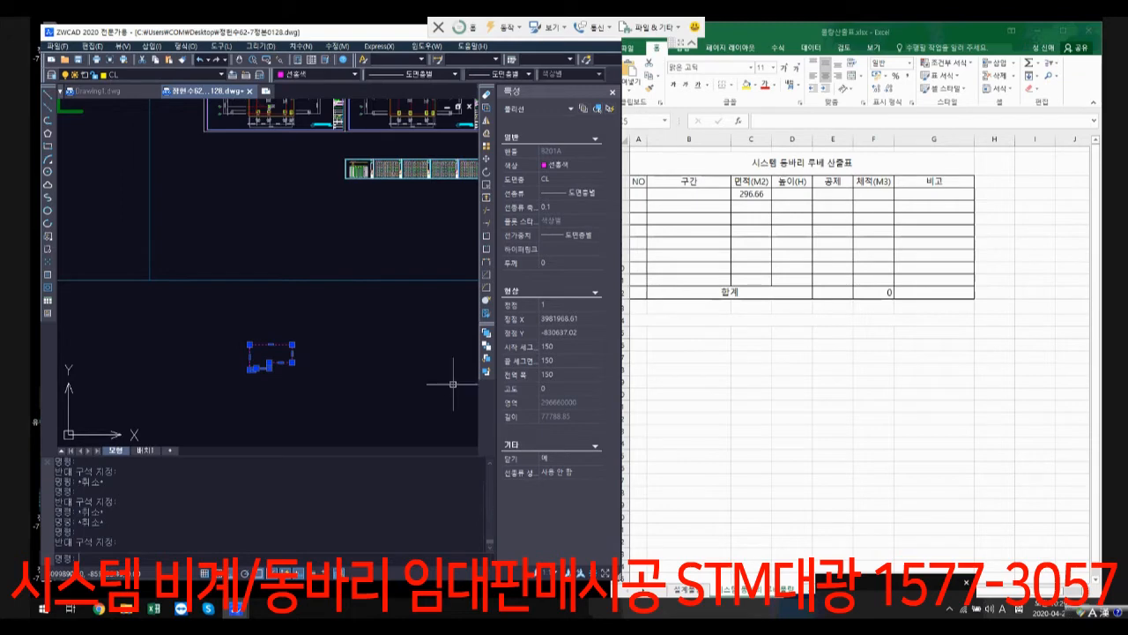
{"action": "scroll", "coordinate": [405, 319], "scroll_direction": "down", "scroll_amount": 5}
{"action": "mouse_move", "coordinate": [405, 319]}
{"action": "middle_mouse_down"}
{"action": "mouse_move", "coordinate": [305, 391]}
{"action": "mouse_move", "coordinate": [284, 378]}
{"action": "middle_mouse_up"}
{"action": "key", "text": "Escape"}
{"action": "middle_click_drag", "start_coordinate": [467, 398], "coordinate": [343, 358]}
{"action": "scroll", "coordinate": [385, 360], "scroll_direction": "up", "scroll_amount": 9}
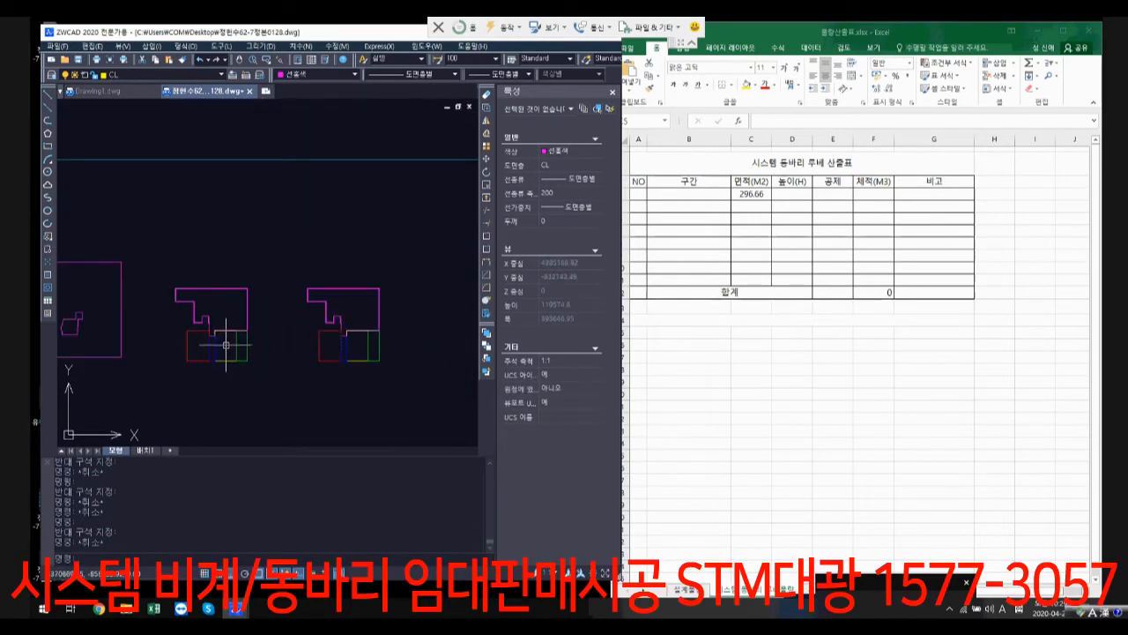
Step: Return to the first magenta outline and select it again to read its area
{"action": "scroll", "coordinate": [222, 345], "scroll_direction": "down", "scroll_amount": 10}
{"action": "scroll", "coordinate": [115, 336], "scroll_direction": "up", "scroll_amount": 8}
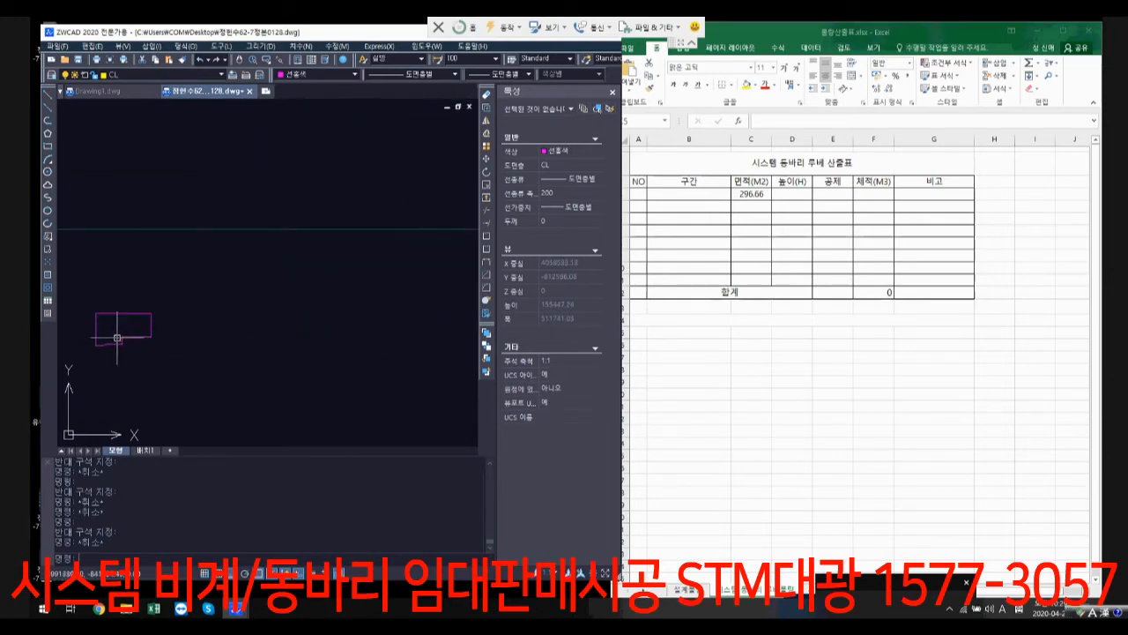
{"action": "scroll", "coordinate": [106, 342], "scroll_direction": "up", "scroll_amount": 4}
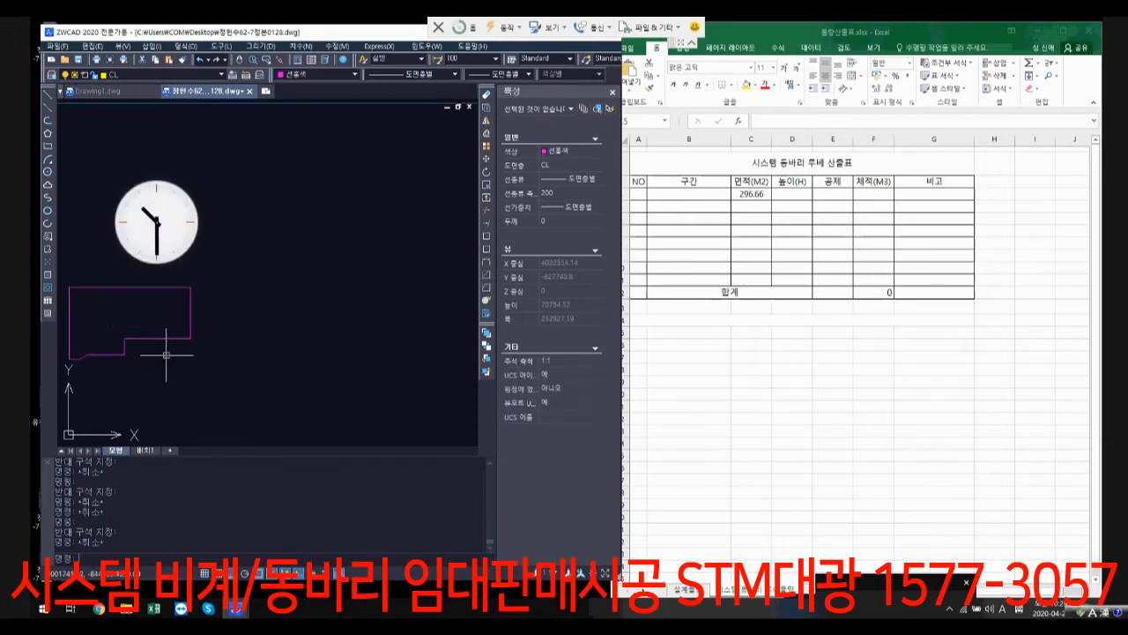
{"action": "middle_click_drag", "start_coordinate": [201, 347], "coordinate": [331, 345]}
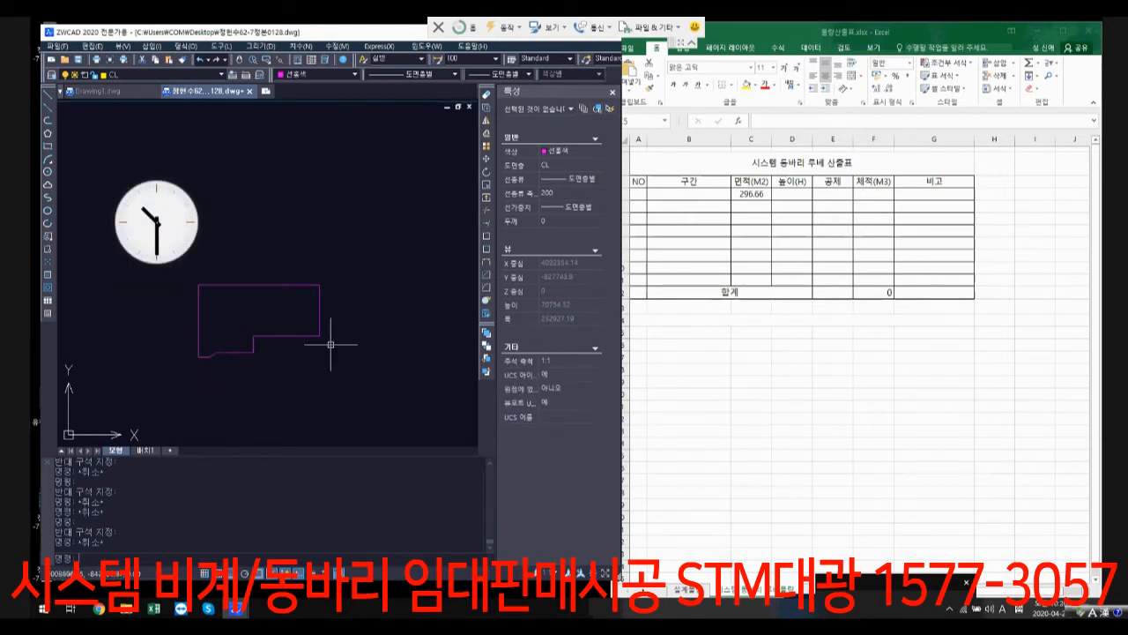
{"action": "left_click", "coordinate": [287, 335]}
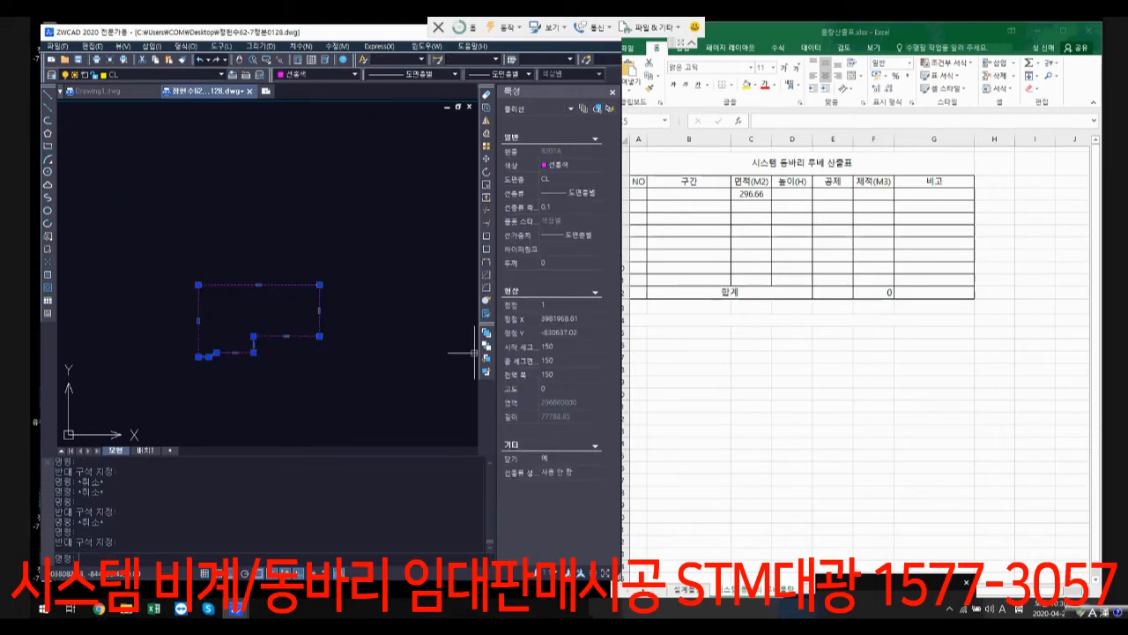
Step: Try to hatch the interior of the first magenta outline with the ANSI31 pattern at scale 1
{"action": "key", "text": "Escape"}
{"action": "key", "text": "Escape"}
{"action": "type", "text": "bh"}
{"action": "key", "text": "Return"}
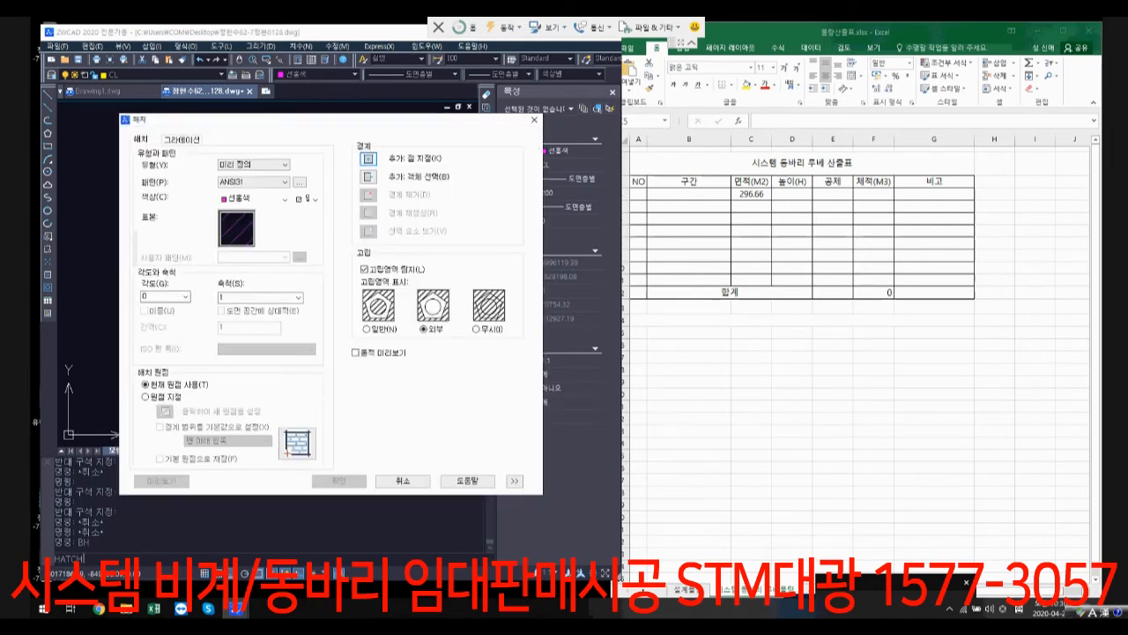
{"action": "left_click", "coordinate": [368, 158]}
{"action": "left_click", "coordinate": [291, 310]}
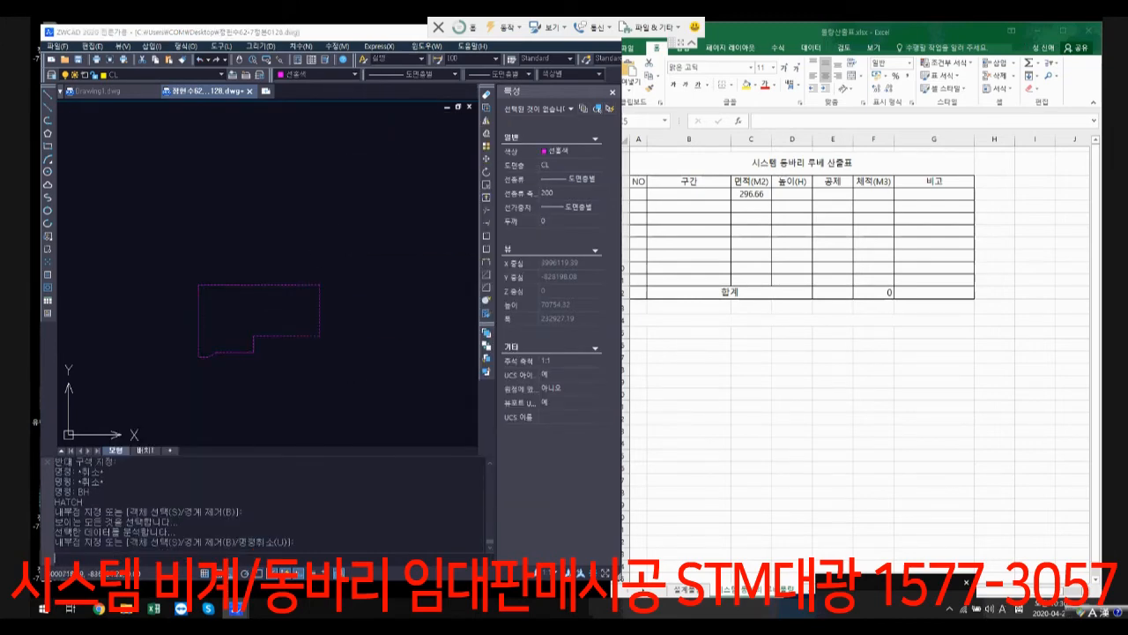
{"action": "key", "text": "Return"}
{"action": "key", "text": "Return"}
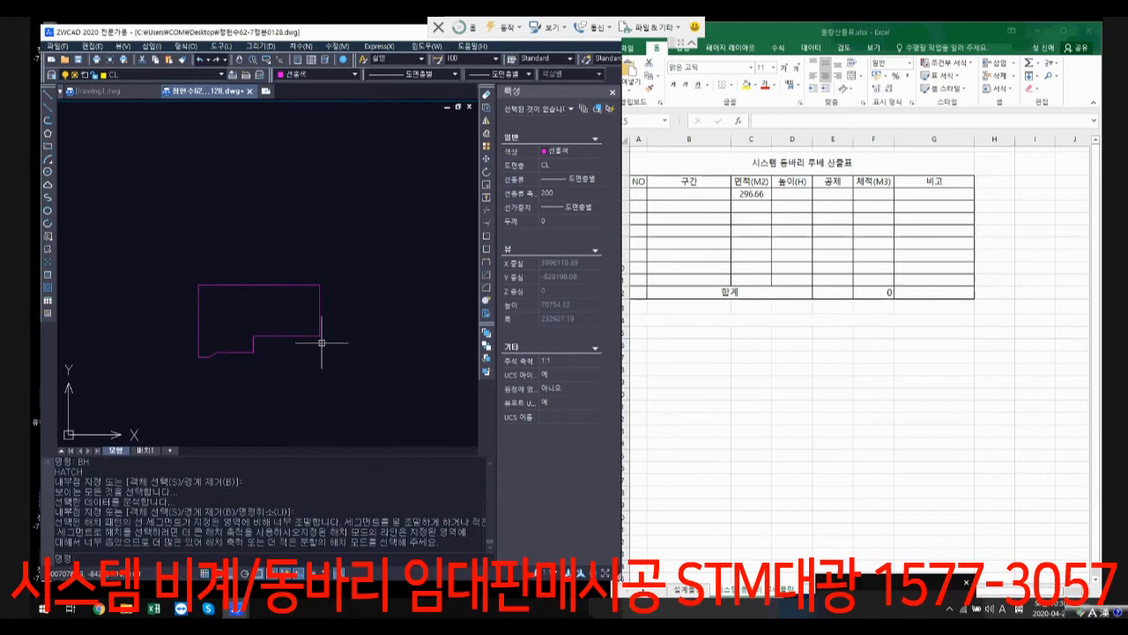
Step: Hatch the interior of the first magenta outline with the ANSI31 pattern at scale 100
{"action": "left_click", "coordinate": [273, 323]}
{"action": "left_click", "coordinate": [252, 313]}
{"action": "key", "text": "Return"}
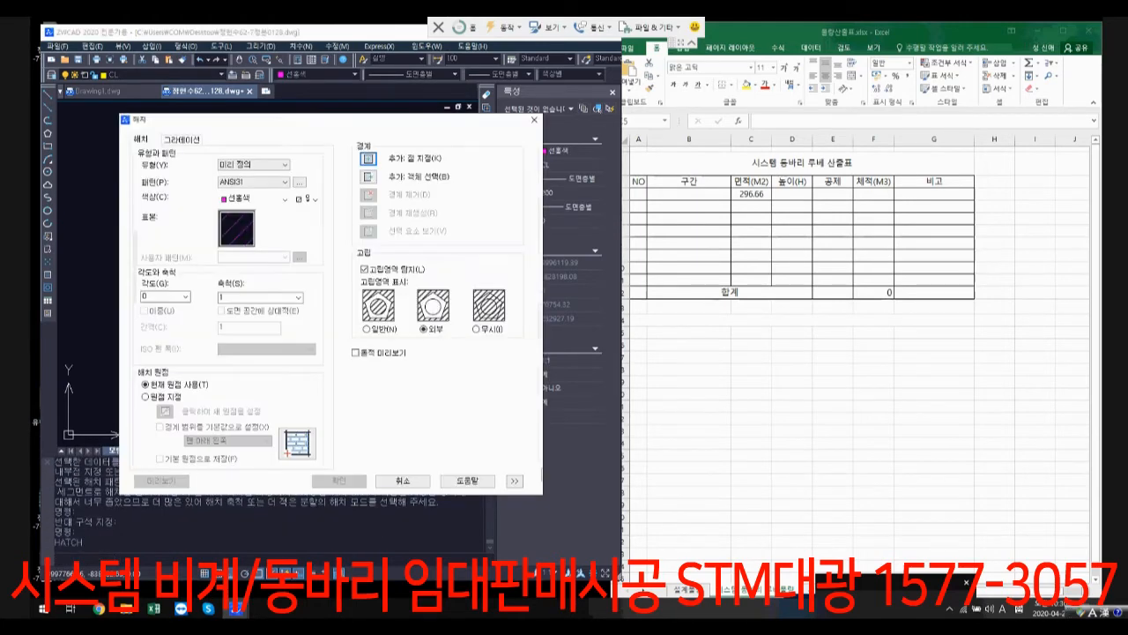
{"action": "double_click", "coordinate": [252, 298]}
{"action": "left_click", "coordinate": [368, 159]}
{"action": "left_click", "coordinate": [300, 315]}
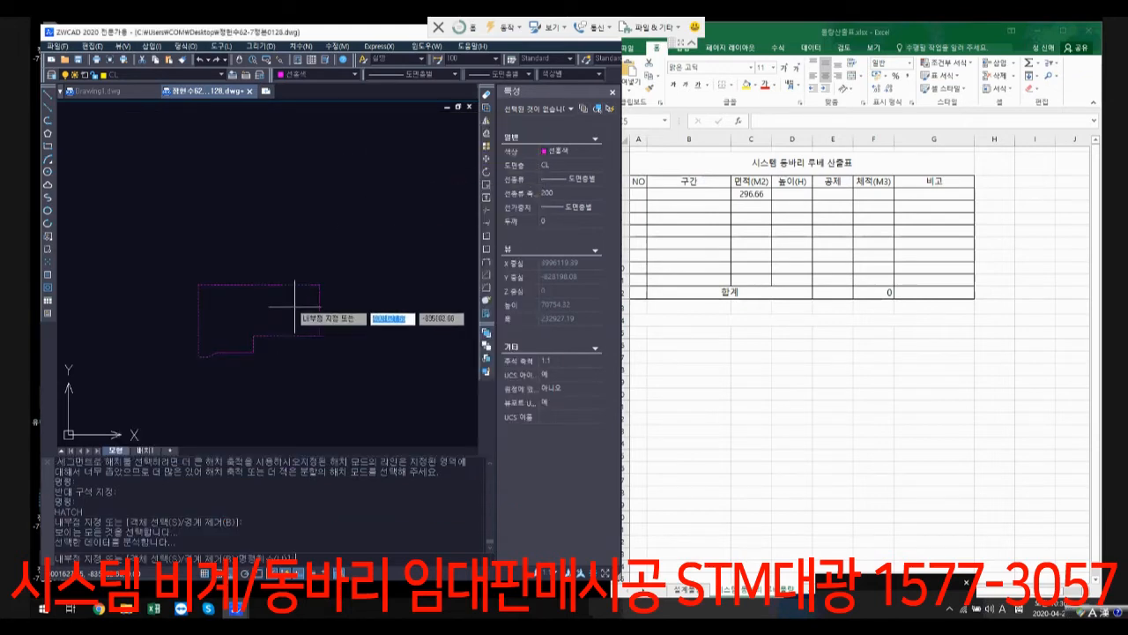
{"action": "key", "text": "Return"}
{"action": "key", "text": "Return"}
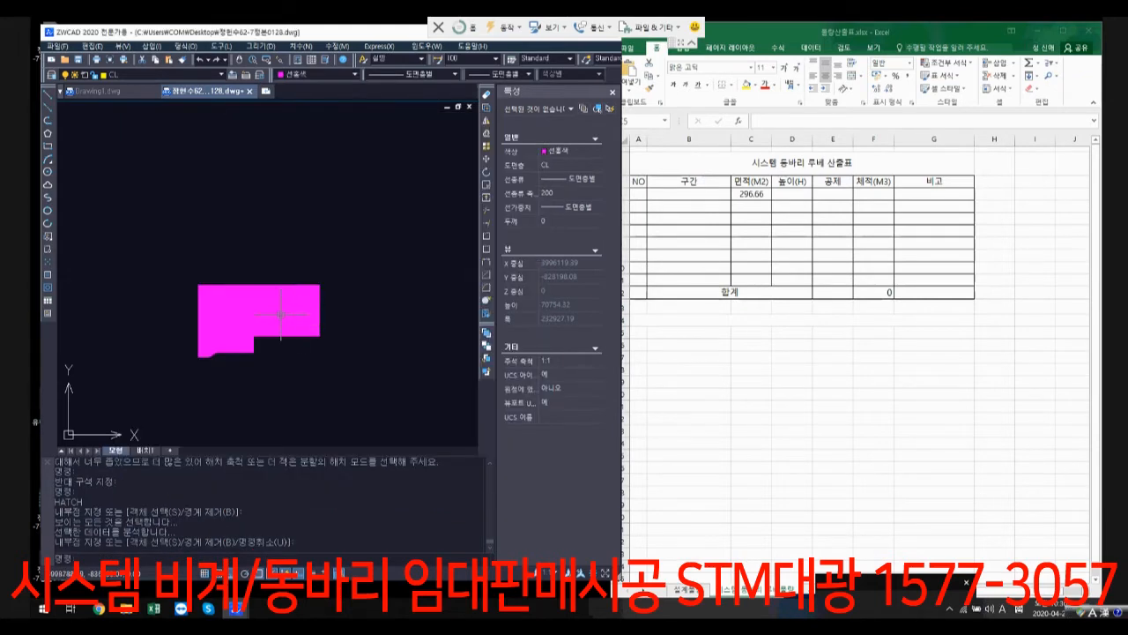
Step: Select the hatch inside the first outline to read its area, and clear the selection
{"action": "left_click", "coordinate": [281, 315]}
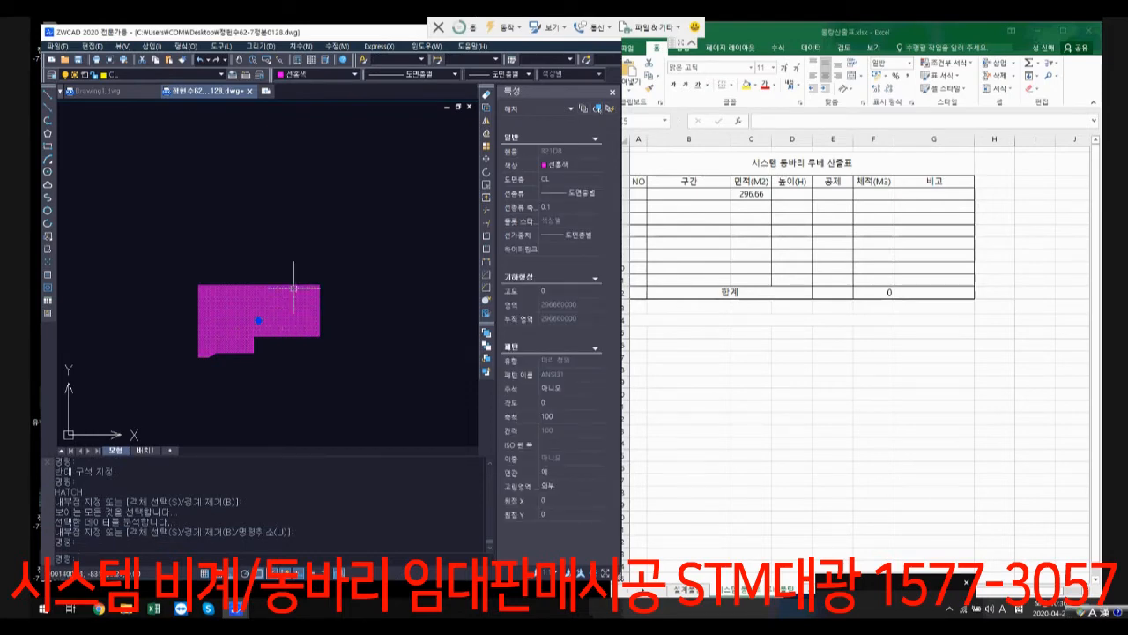
{"action": "scroll", "coordinate": [250, 329], "scroll_direction": "up", "scroll_amount": 3}
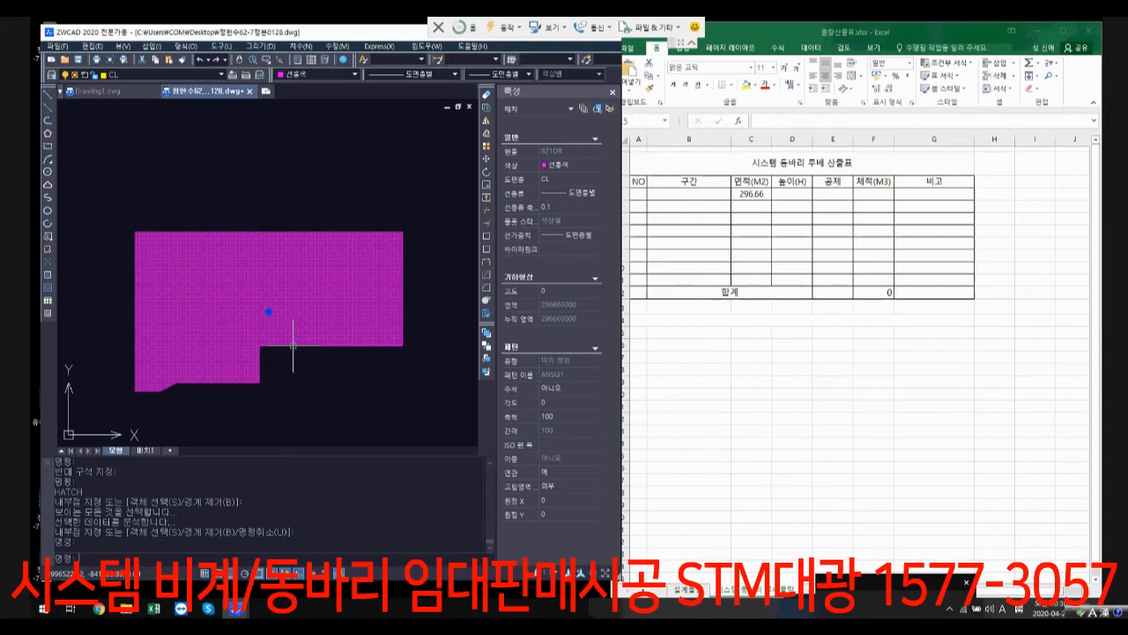
{"action": "key", "text": "Escape"}
{"action": "scroll", "coordinate": [299, 345], "scroll_direction": "down", "scroll_amount": 3}
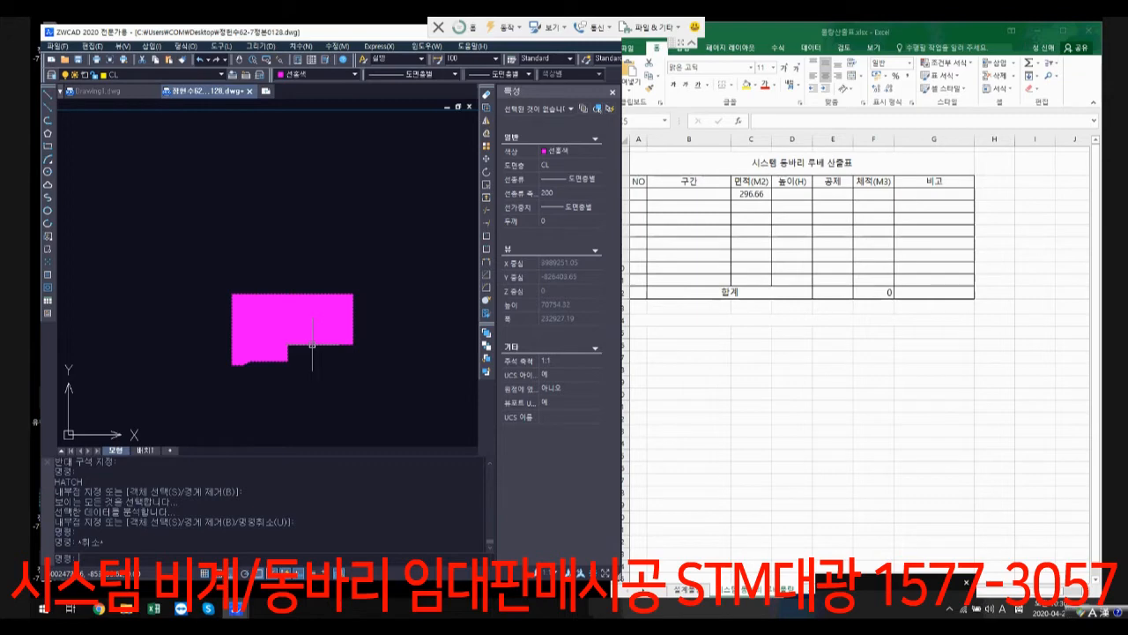
Step: Erase the hatch from the first outline and reselect the remaining magenta polyline
{"action": "scroll", "coordinate": [273, 323], "scroll_direction": "up", "scroll_amount": 2}
{"action": "left_click", "coordinate": [299, 322]}
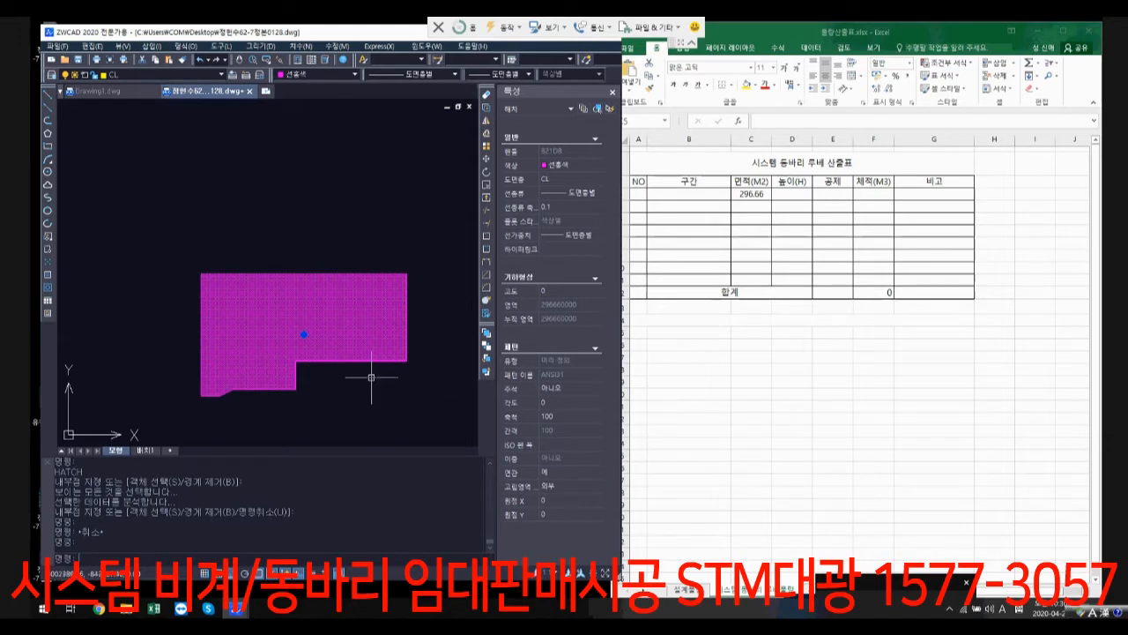
{"action": "type", "text": "e"}
{"action": "key", "text": "Return"}
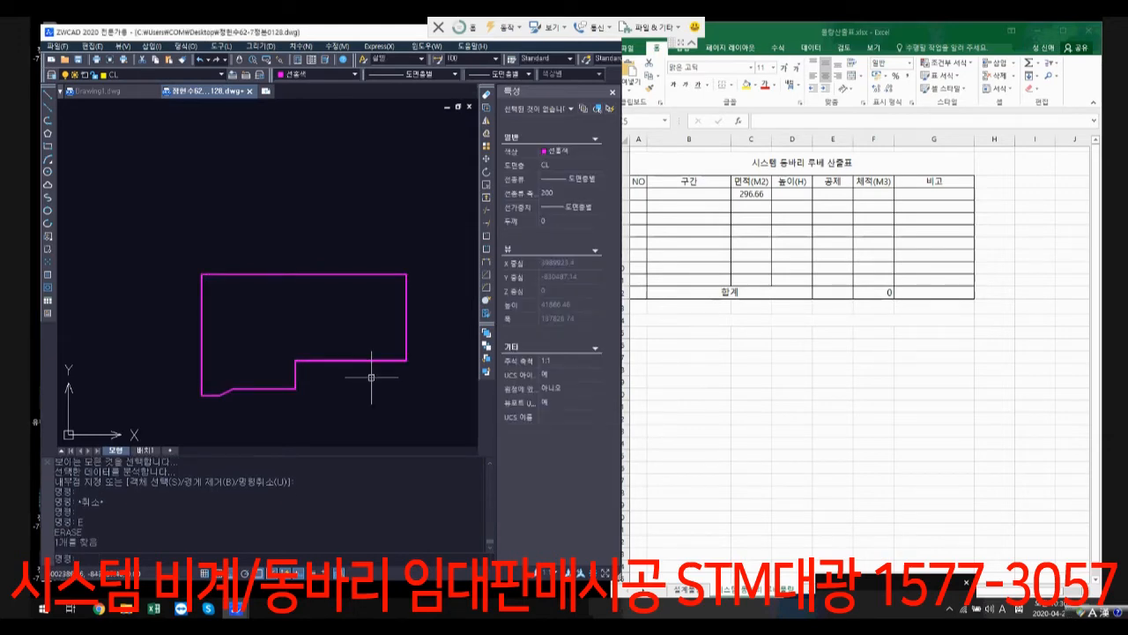
{"action": "left_click", "coordinate": [371, 378]}
{"action": "left_click", "coordinate": [310, 320]}
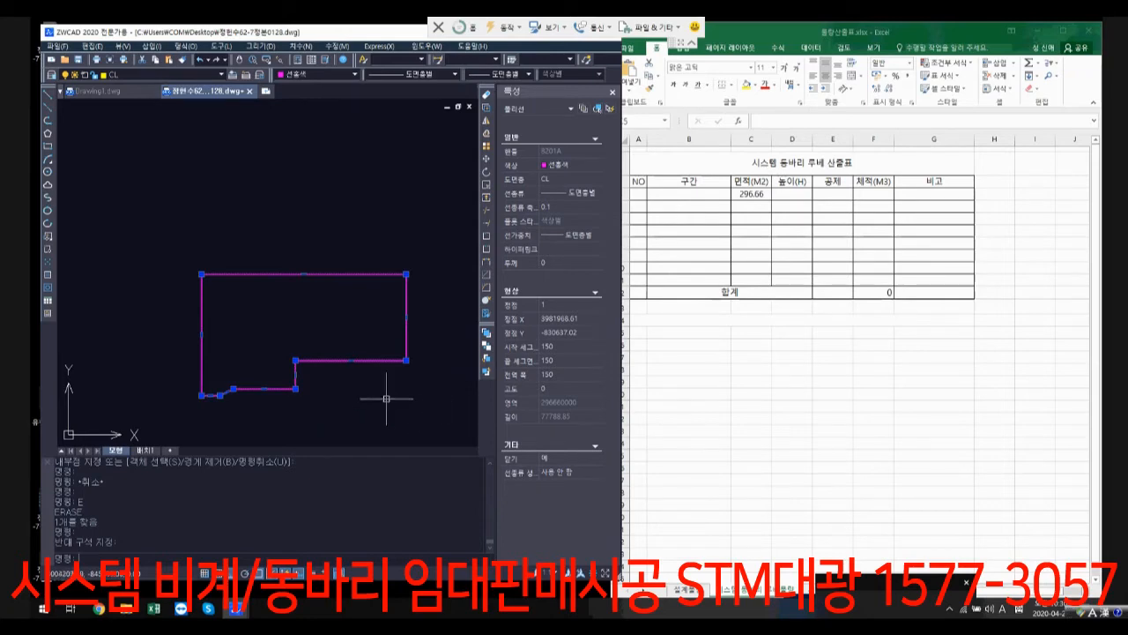
Step: Switch to the Excel quantity table, enter 기계실 as the section name, 구간, in cell B4, and return to the ZWCAD drawing
{"action": "left_click", "coordinate": [689, 194]}
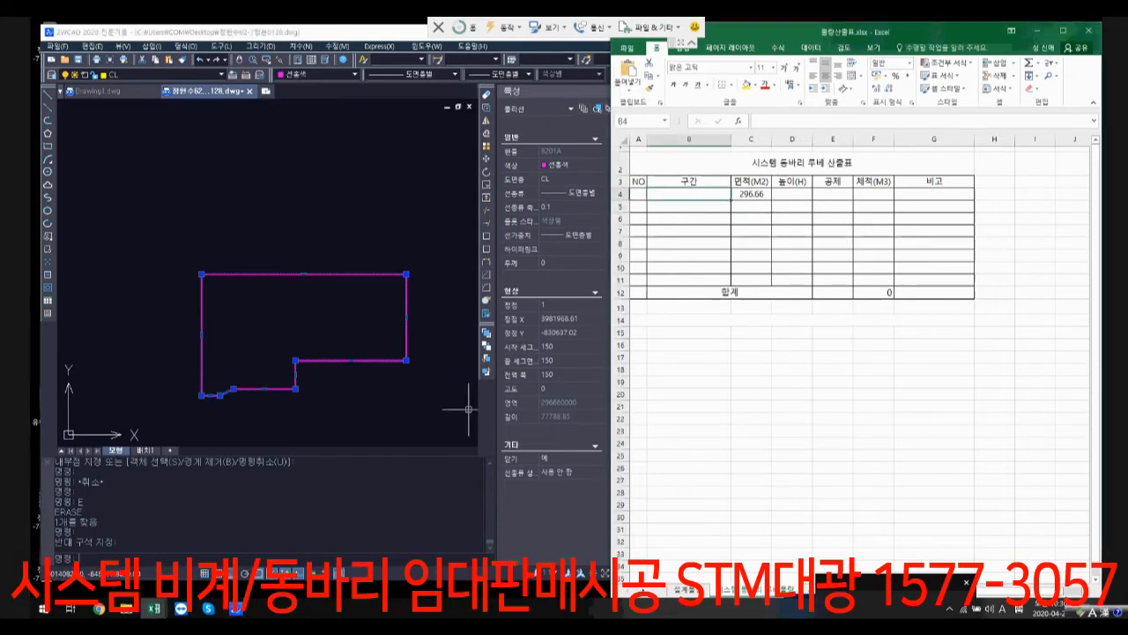
{"action": "type", "text": "기계실"}
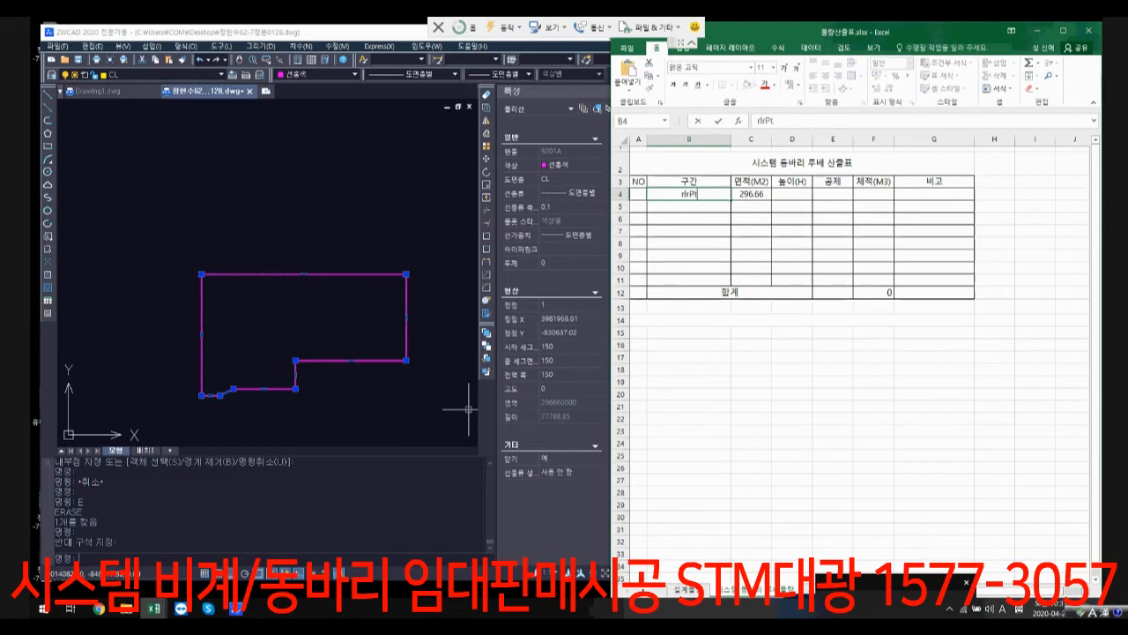
{"action": "key", "text": "Return"}
{"action": "left_click", "coordinate": [468, 408]}
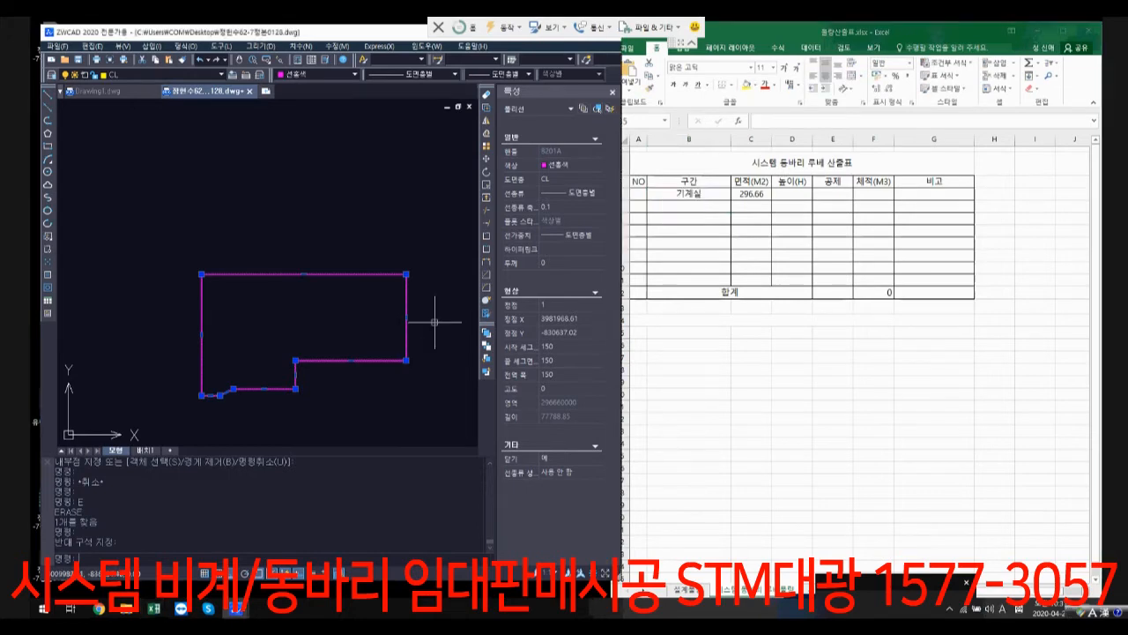
Step: Select only the large rectangle of the second traced outline to read its area, and clear the selection
{"action": "scroll", "coordinate": [436, 315], "scroll_direction": "down", "scroll_amount": 5}
{"action": "scroll", "coordinate": [299, 315], "scroll_direction": "up", "scroll_amount": 5}
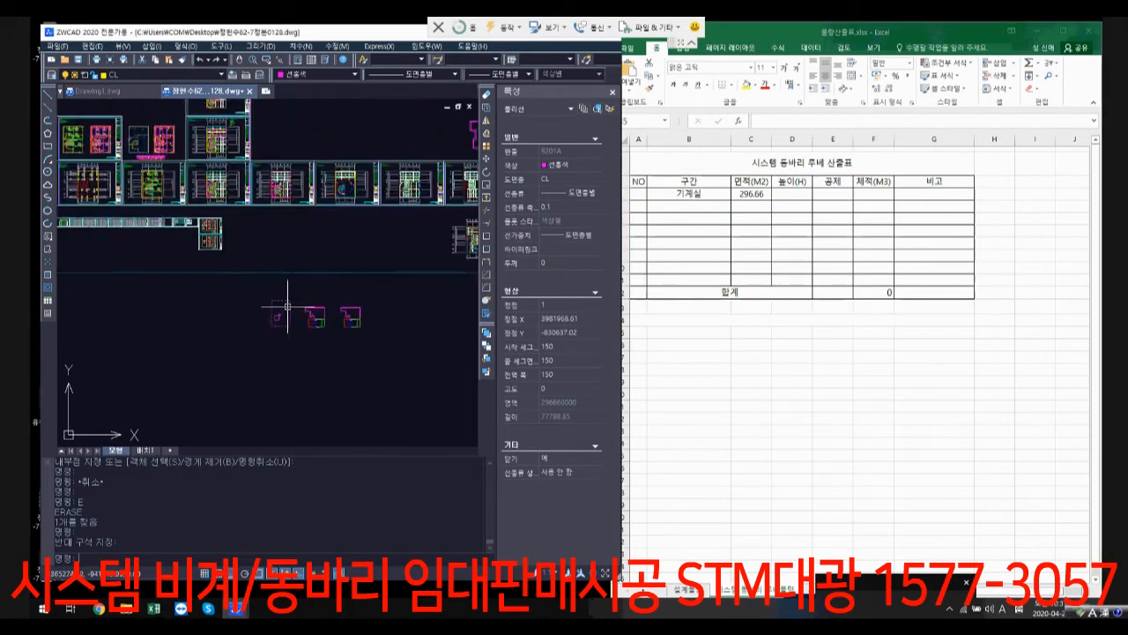
{"action": "left_click", "coordinate": [291, 353]}
{"action": "left_click", "coordinate": [235, 391]}
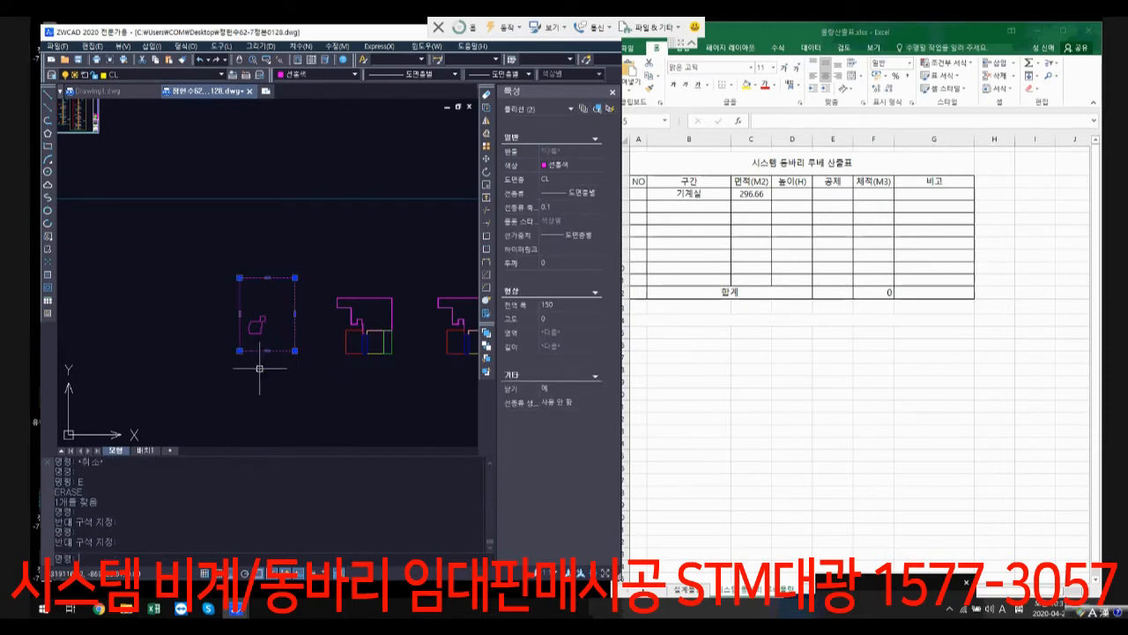
{"action": "key", "text": "Escape"}
{"action": "key", "text": "Escape"}
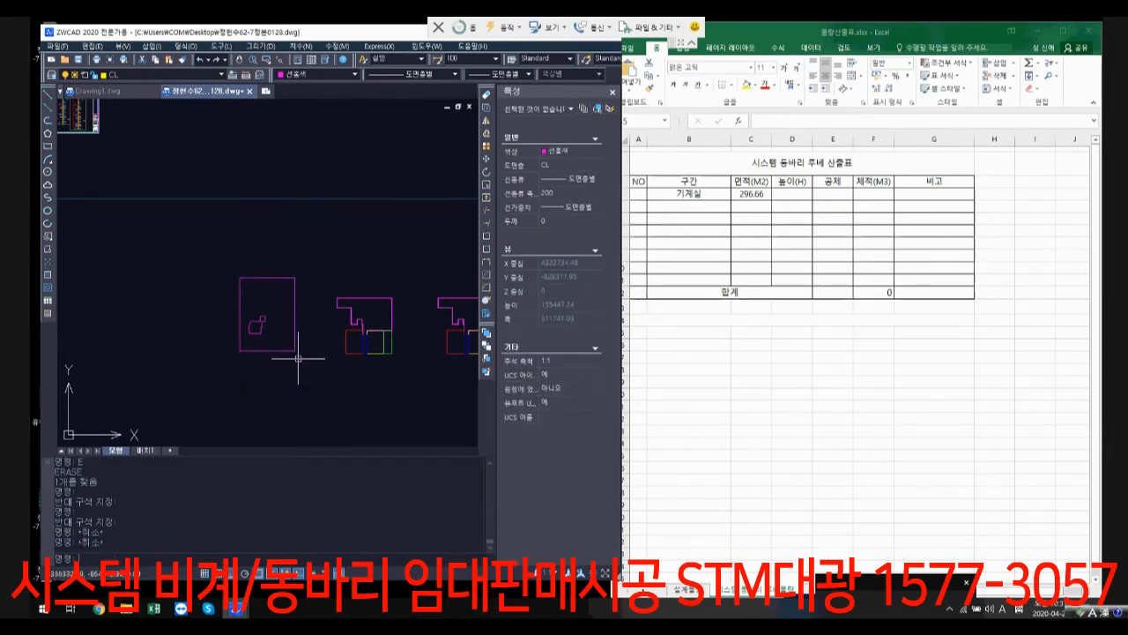
{"action": "left_click", "coordinate": [298, 358]}
{"action": "left_click", "coordinate": [289, 342]}
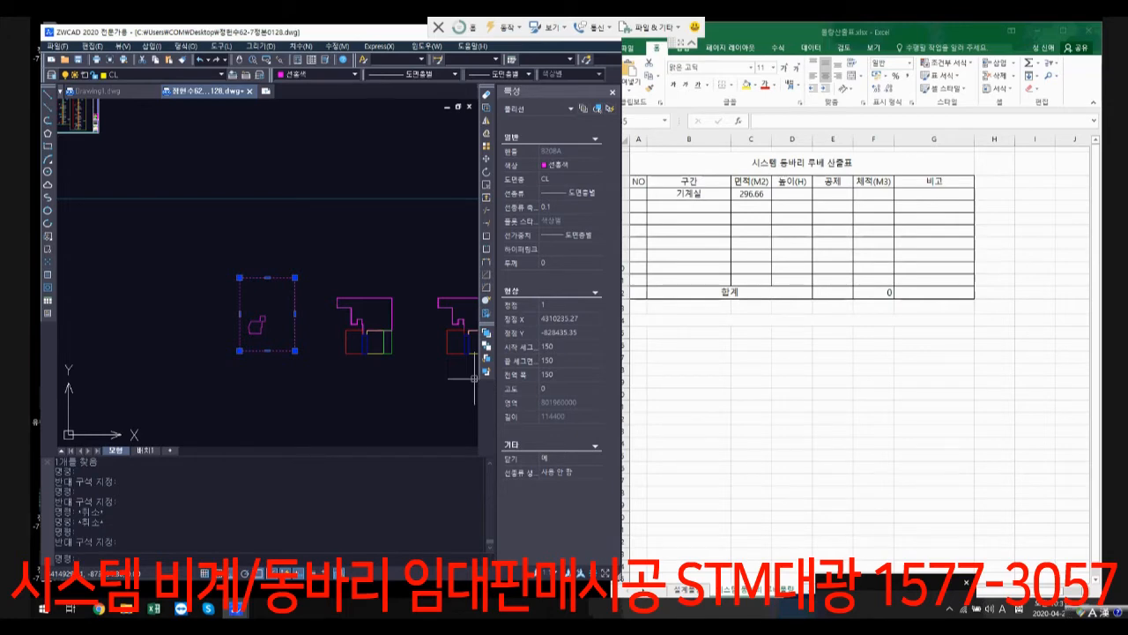
{"action": "key", "text": "Escape"}
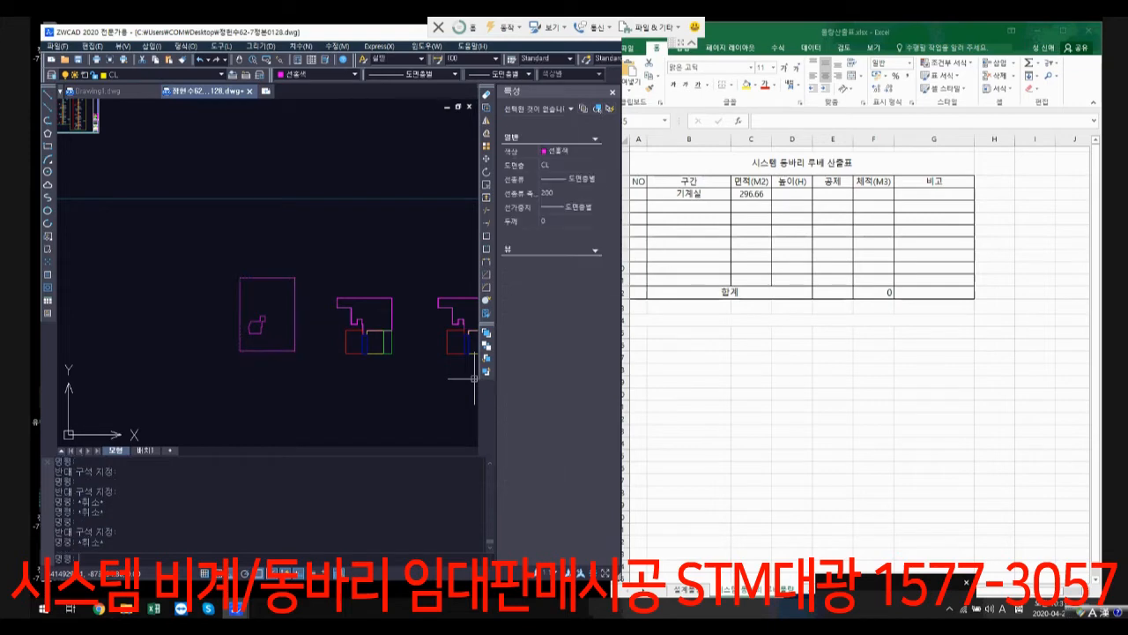
Step: Select the small outline inside the large rectangle to read its area, and compare it with the structural plans above
{"action": "scroll", "coordinate": [269, 336], "scroll_direction": "up", "scroll_amount": 3}
{"action": "left_click", "coordinate": [269, 336]}
{"action": "left_click", "coordinate": [247, 318]}
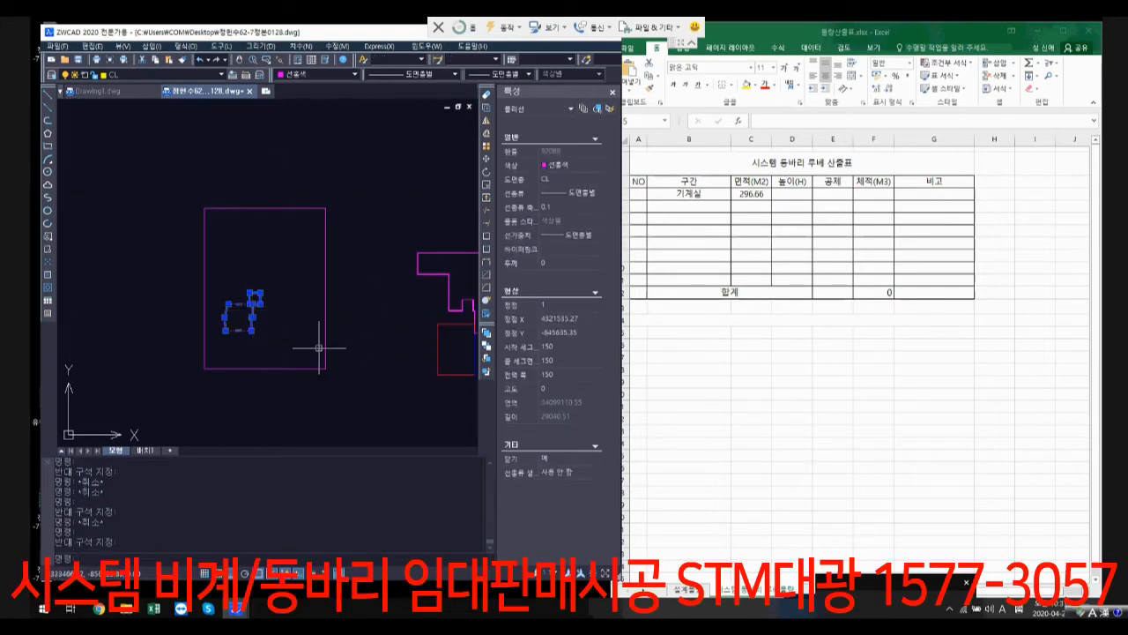
{"action": "scroll", "coordinate": [319, 347], "scroll_direction": "down", "scroll_amount": 3}
{"action": "scroll", "coordinate": [333, 263], "scroll_direction": "down", "scroll_amount": 4}
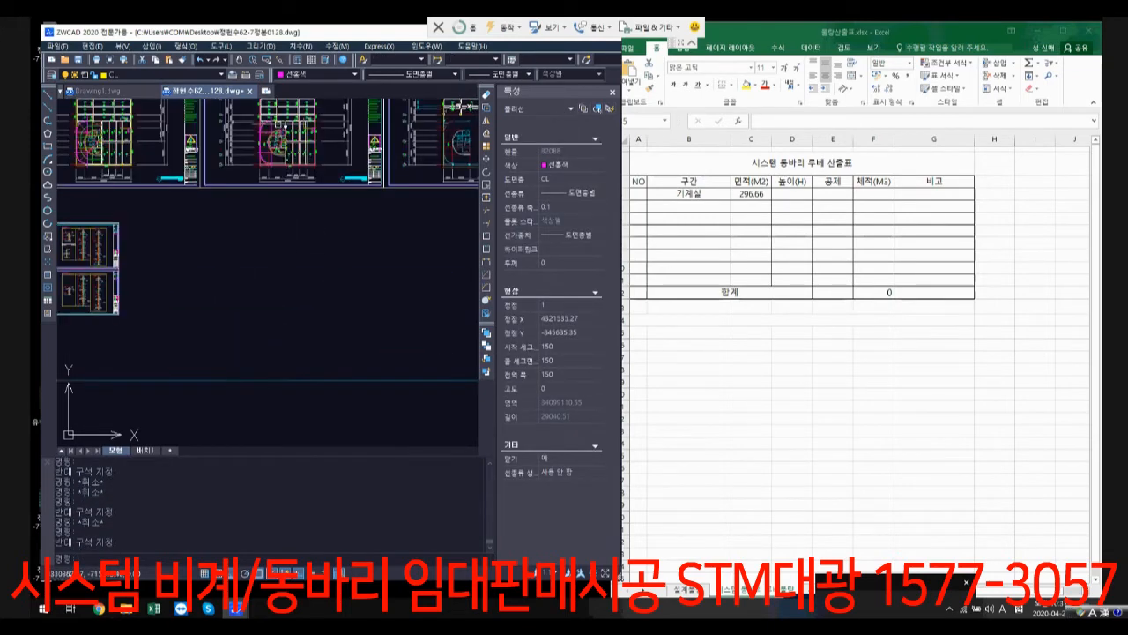
{"action": "scroll", "coordinate": [278, 125], "scroll_direction": "up", "scroll_amount": 6}
{"action": "scroll", "coordinate": [290, 165], "scroll_direction": "down", "scroll_amount": 9}
{"action": "middle_click_drag", "start_coordinate": [370, 338], "coordinate": [339, 225]}
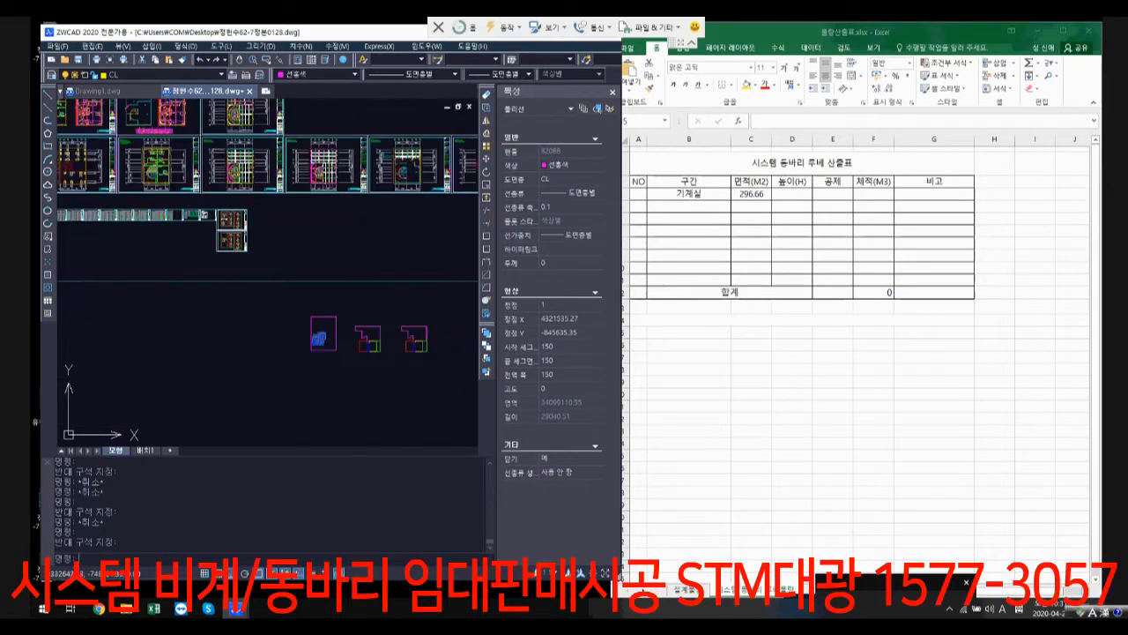
{"action": "scroll", "coordinate": [321, 332], "scroll_direction": "up", "scroll_amount": 3}
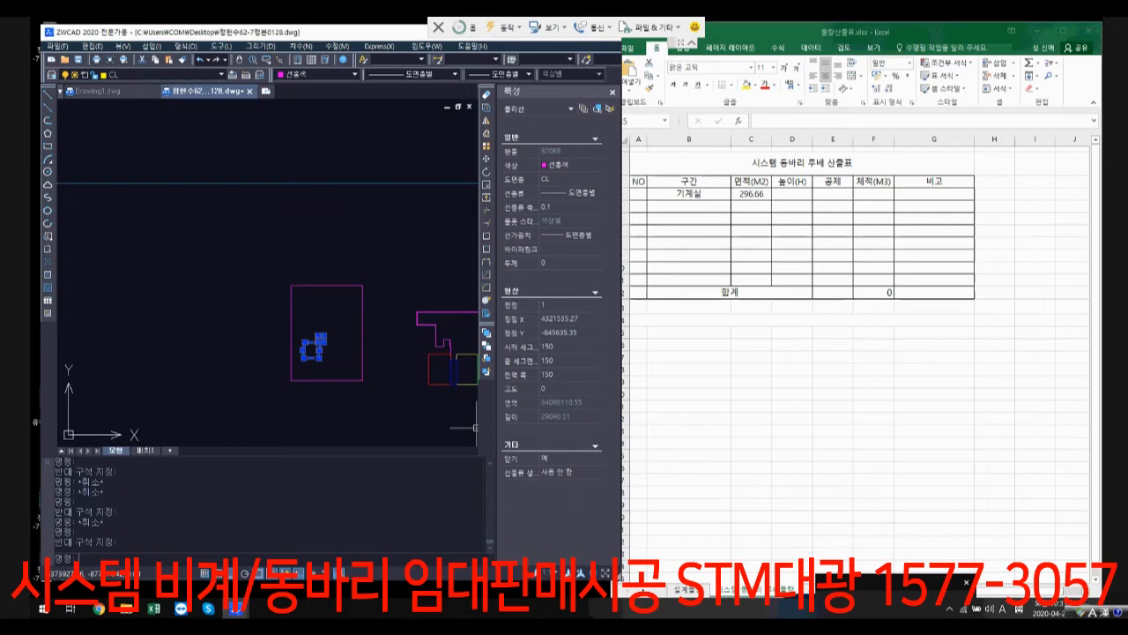
Step: Select the large rectangle and the small outline inside it one after the other to compare their areas
{"action": "key", "text": "Escape"}
{"action": "left_click", "coordinate": [393, 382]}
{"action": "left_click", "coordinate": [347, 361]}
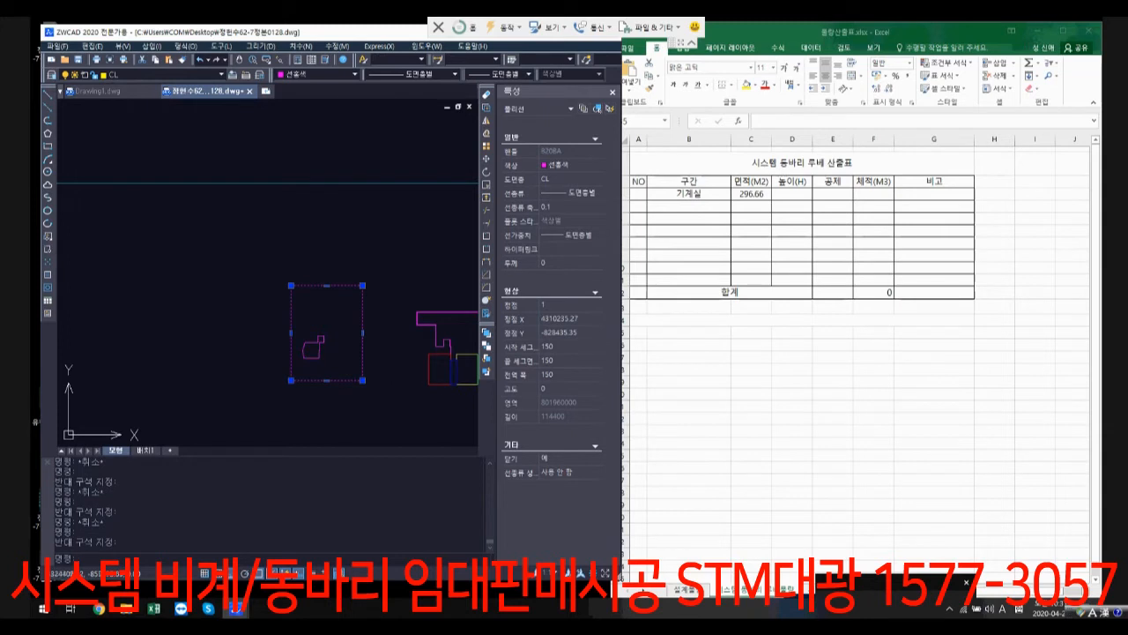
{"action": "key", "text": "Escape"}
{"action": "left_click", "coordinate": [319, 354]}
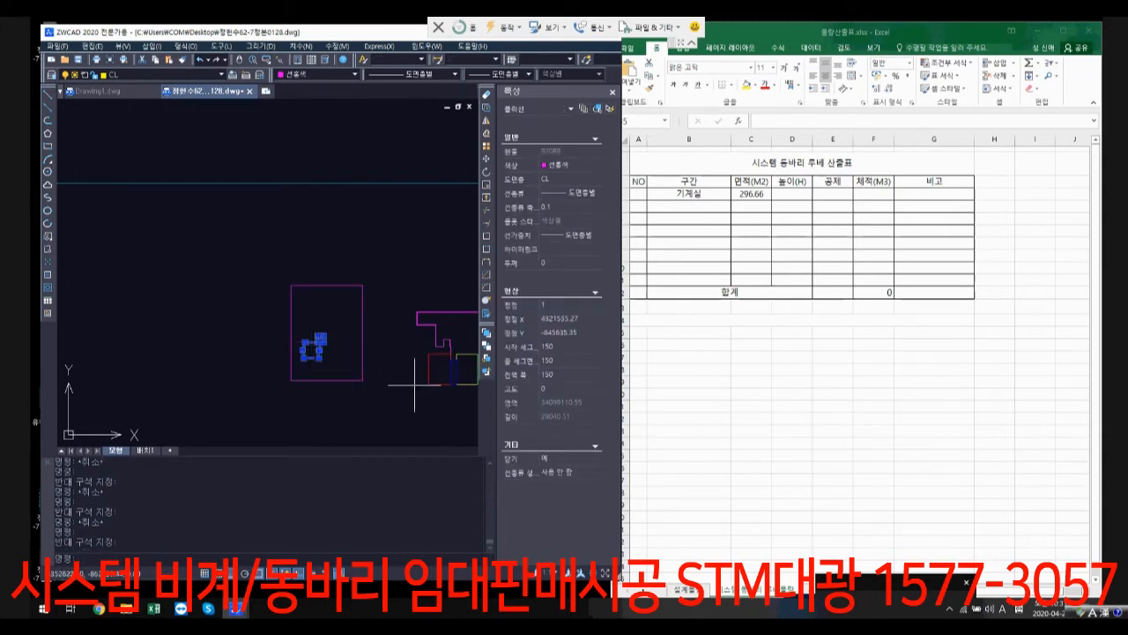
Step: Hatch the area between the large rectangle and the small outline inside it, and select the hatch to read its net area
{"action": "type", "text": "bh"}
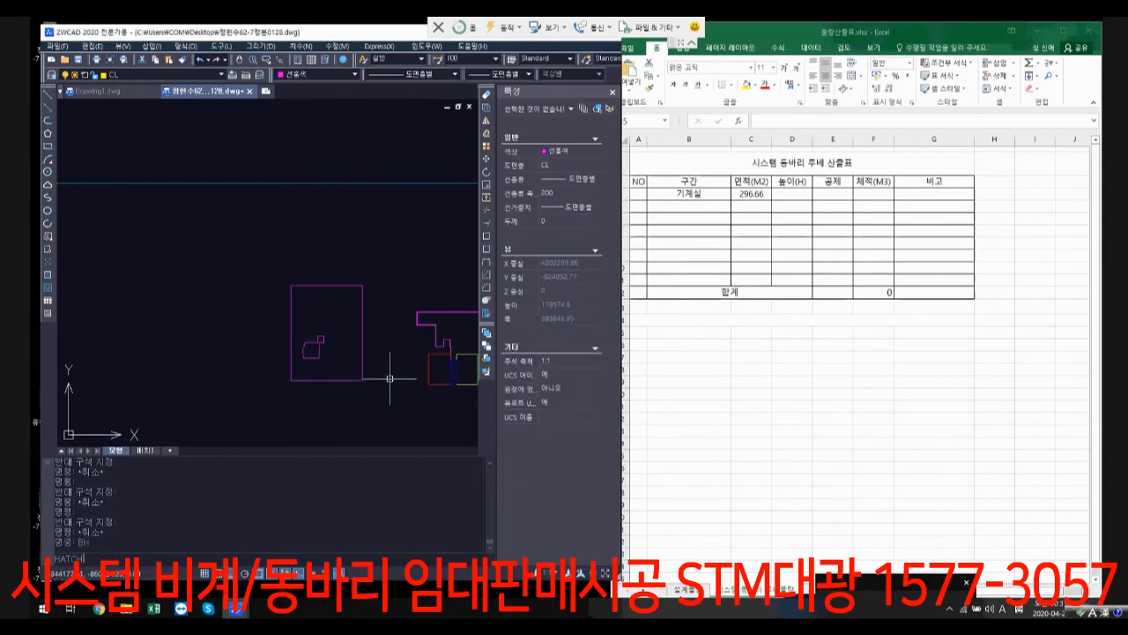
{"action": "key", "text": "Return"}
{"action": "left_click", "coordinate": [368, 157]}
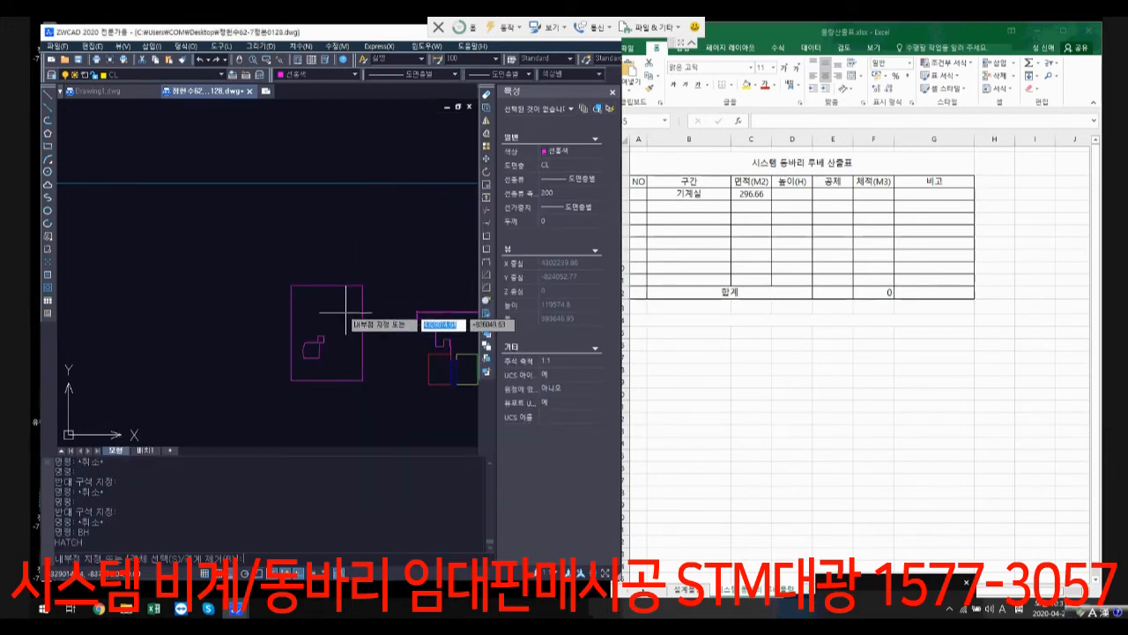
{"action": "left_click", "coordinate": [379, 324]}
{"action": "key", "text": "Return"}
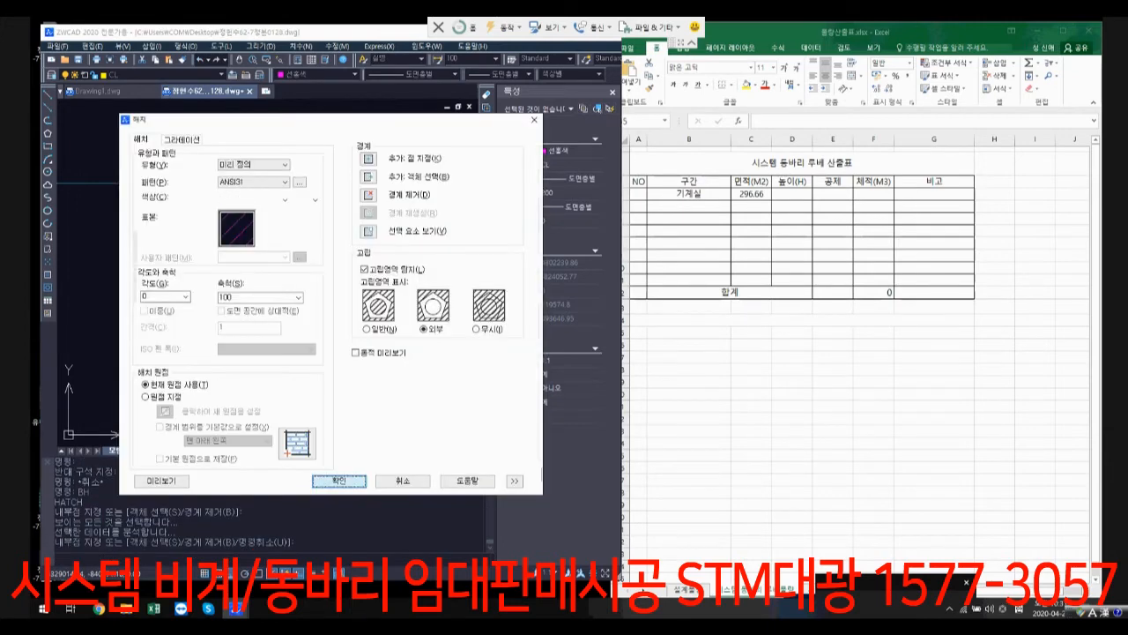
{"action": "left_click", "coordinate": [338, 480]}
{"action": "left_click", "coordinate": [326, 332]}
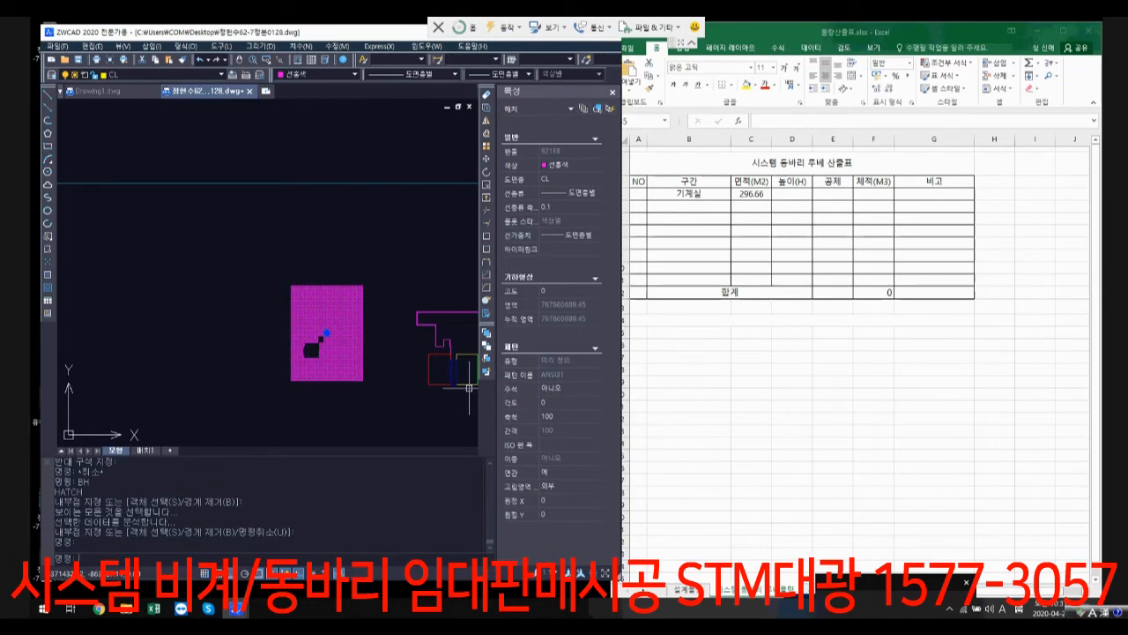
Step: Switch to the Excel quantity table and enter 767.86 as the area in C5 and 지하2층 as the section name in B5
{"action": "left_click", "coordinate": [751, 206]}
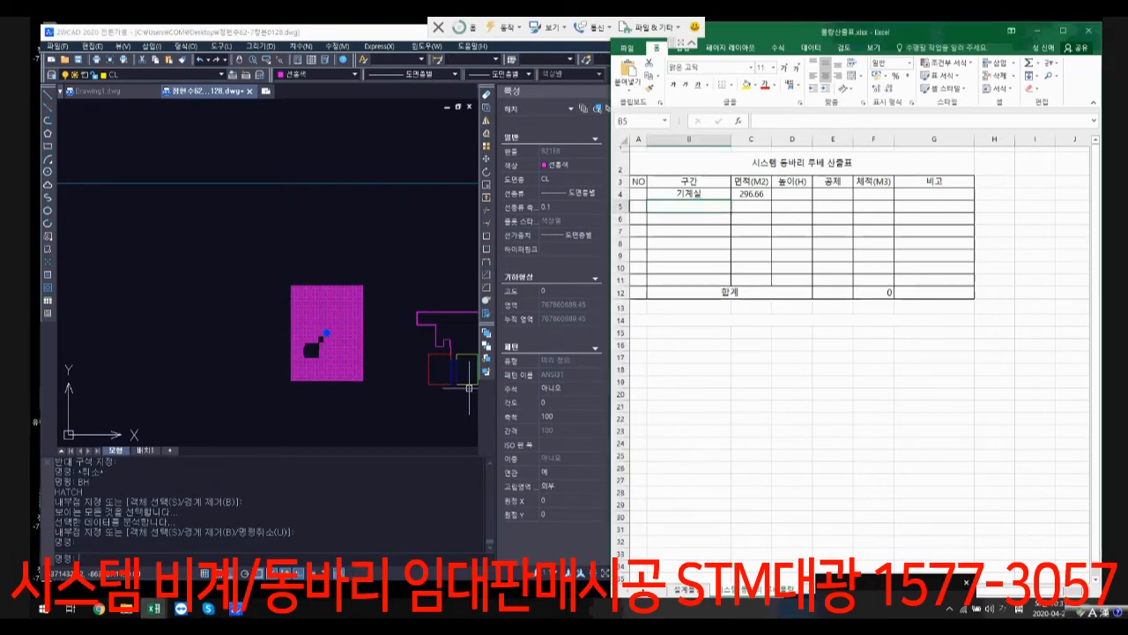
{"action": "type", "text": "767"}
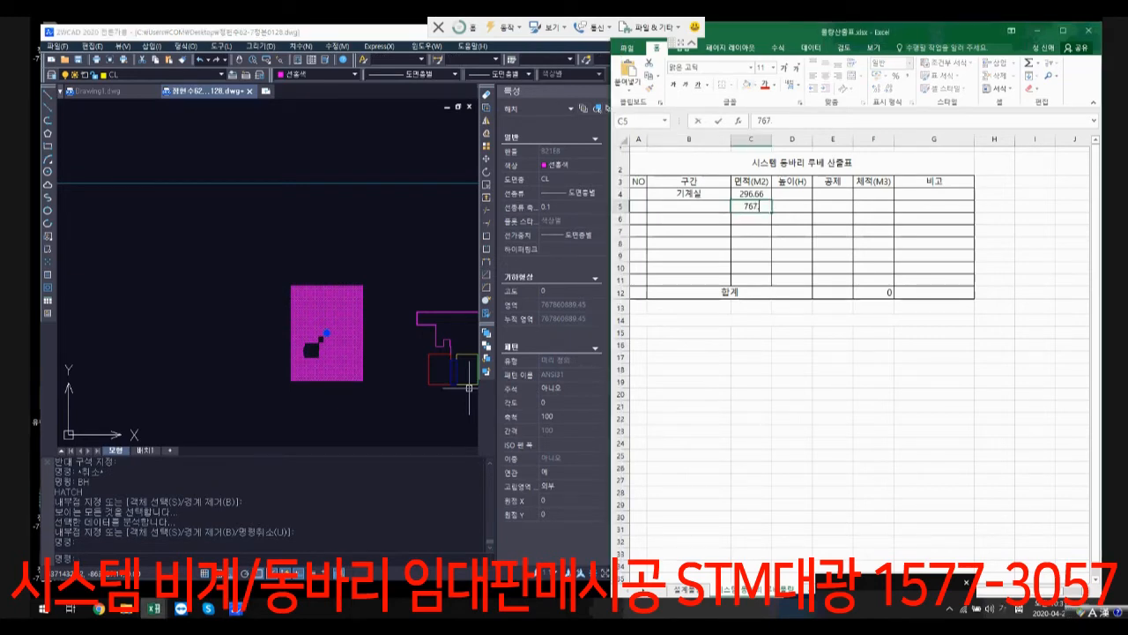
{"action": "type", "text": ".86"}
{"action": "key", "text": "Return"}
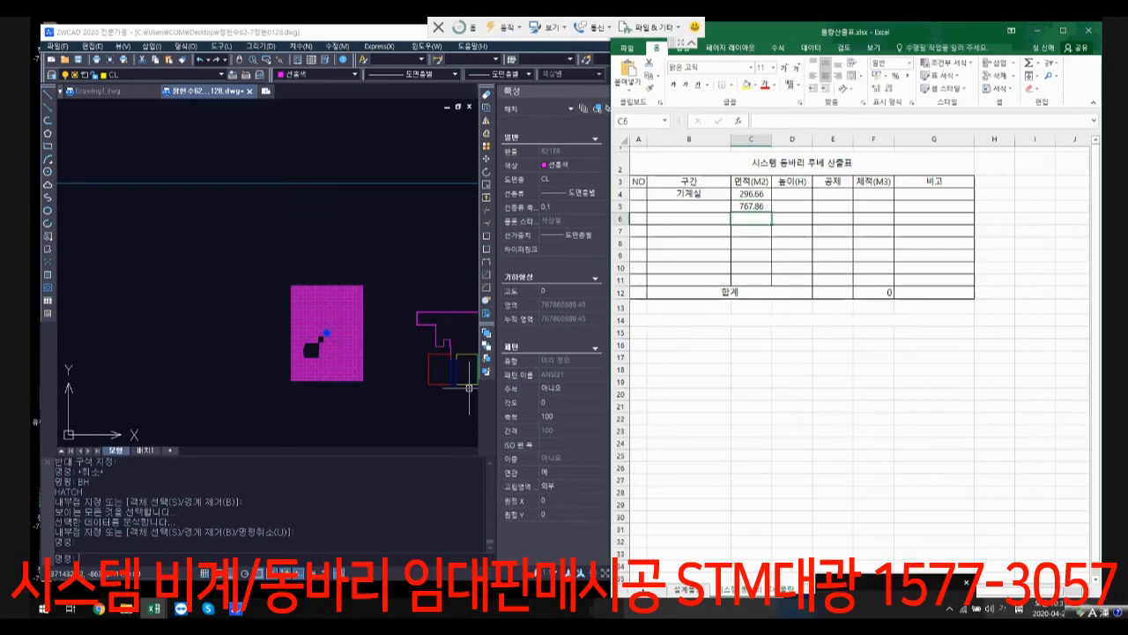
{"action": "left_click", "coordinate": [689, 206]}
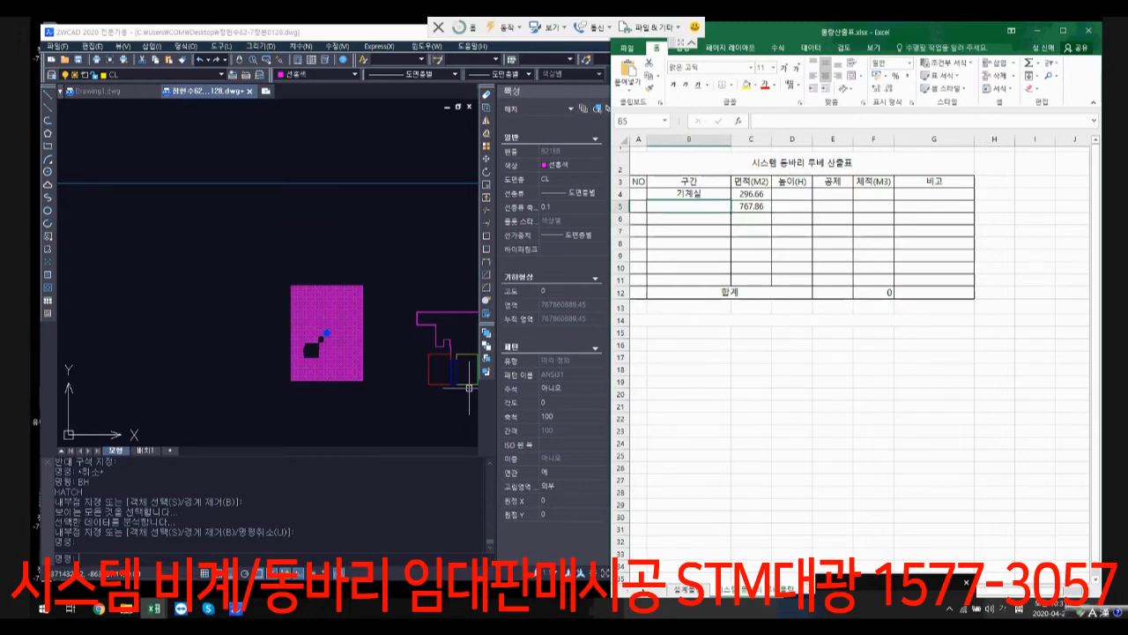
{"action": "type", "text": "전"}
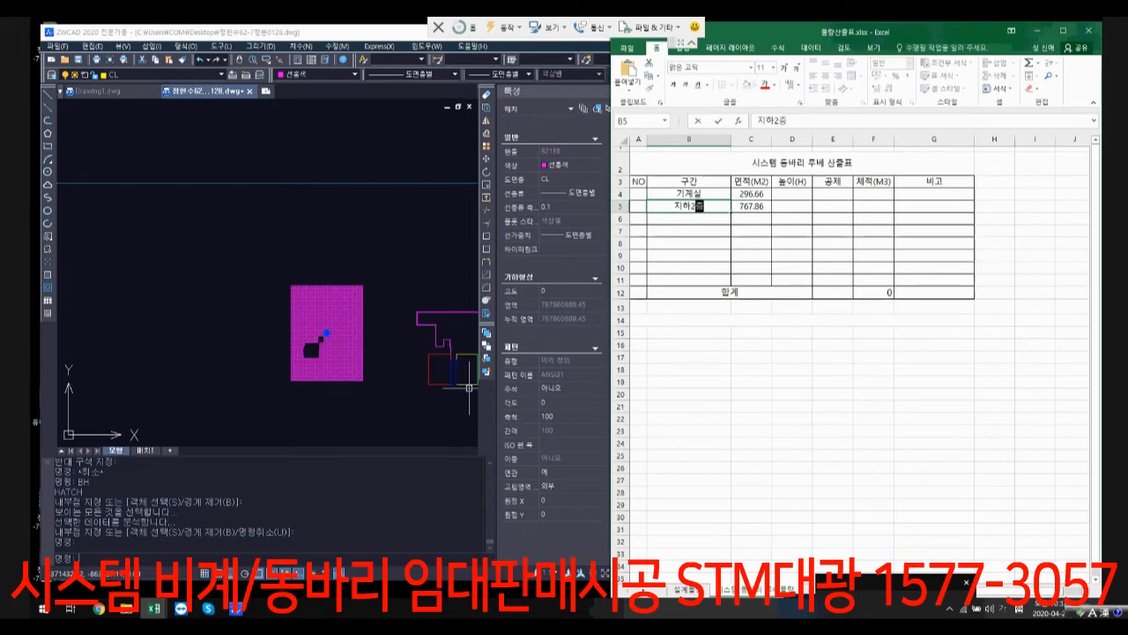
{"action": "type", "text": "하2층"}
{"action": "key", "text": "Return"}
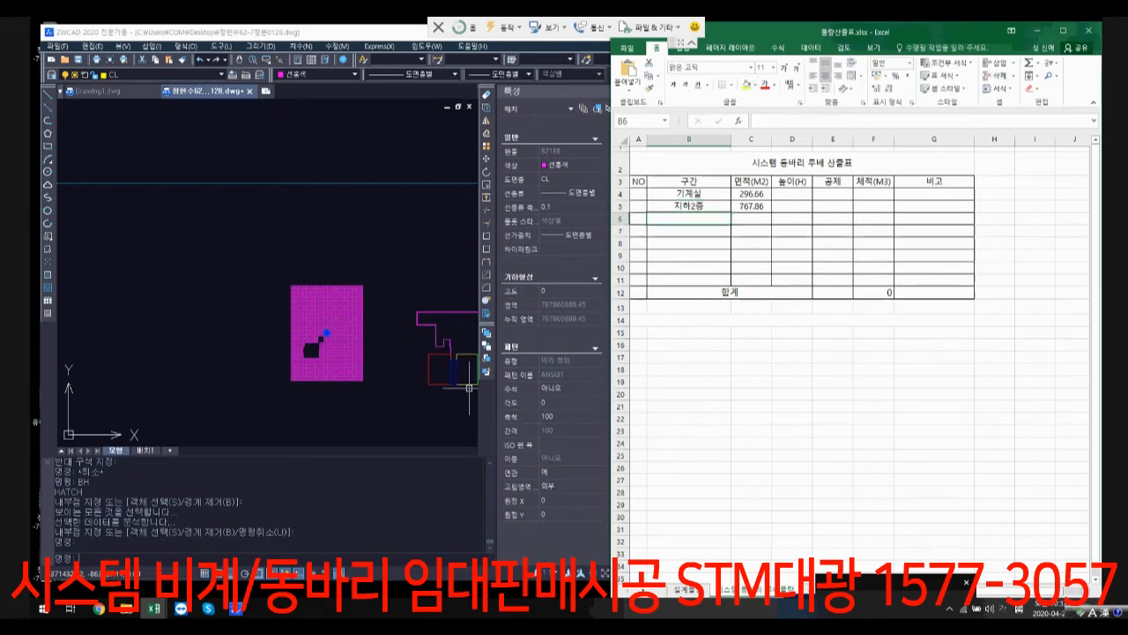
Step: Select the stepped magenta outline of the next floor in ZWCAD, and enter its area, 276.57, in cell C6 of the Excel table
{"action": "left_click", "coordinate": [469, 387]}
{"action": "scroll", "coordinate": [403, 358], "scroll_direction": "down", "scroll_amount": 2}
{"action": "mouse_move", "coordinate": [404, 357]}
{"action": "middle_mouse_down"}
{"action": "mouse_move", "coordinate": [287, 320]}
{"action": "mouse_move", "coordinate": [227, 279]}
{"action": "middle_mouse_up"}
{"action": "scroll", "coordinate": [316, 317], "scroll_direction": "up", "scroll_amount": 3}
{"action": "key", "text": "Escape"}
{"action": "scroll", "coordinate": [261, 281], "scroll_direction": "up", "scroll_amount": 1}
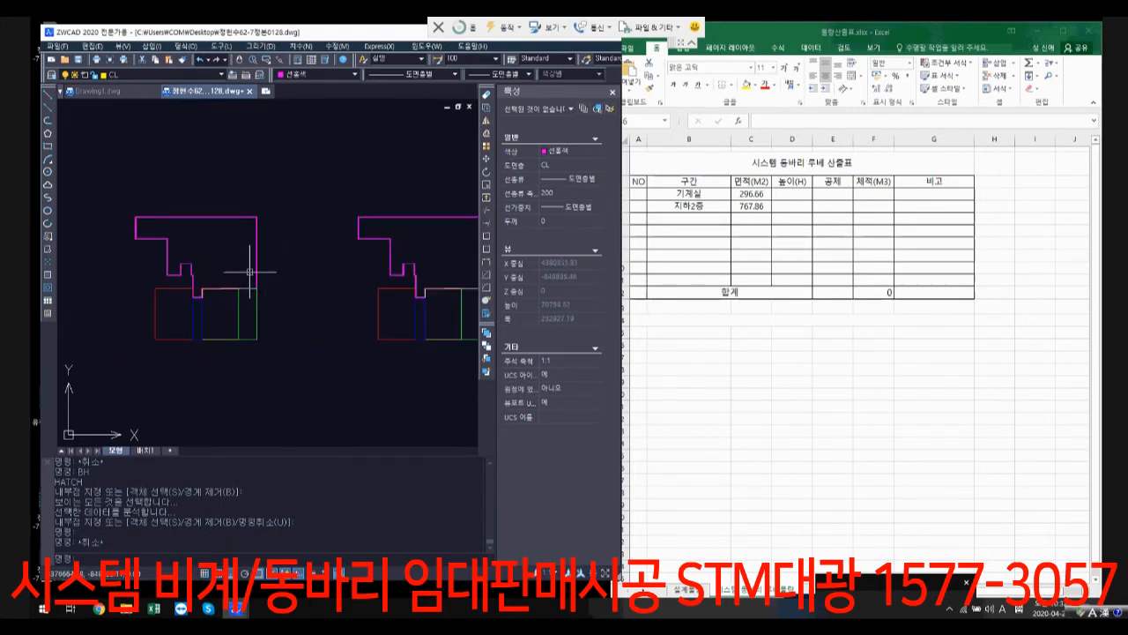
{"action": "left_click", "coordinate": [257, 249]}
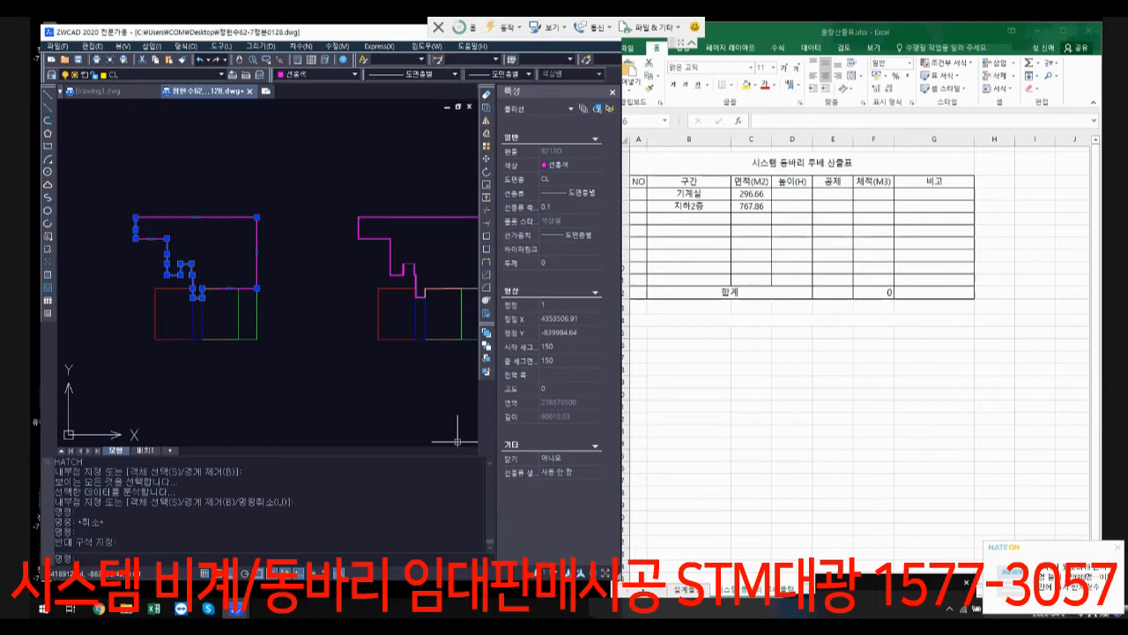
{"action": "key", "text": "alt+Tab"}
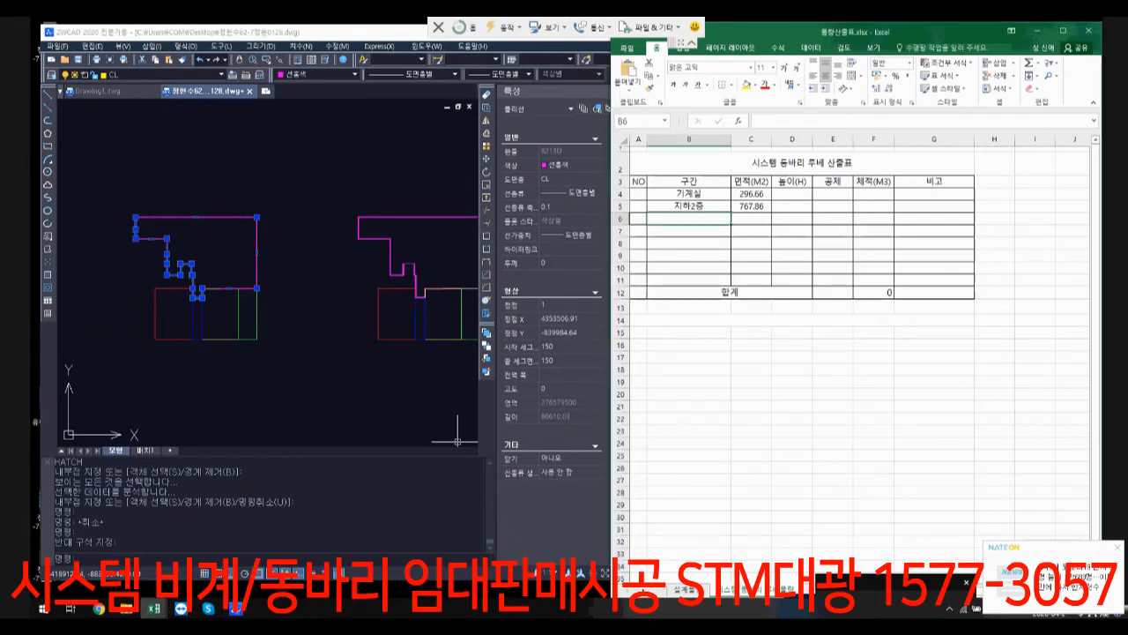
{"action": "key", "text": "Right"}
{"action": "type", "text": "2"}
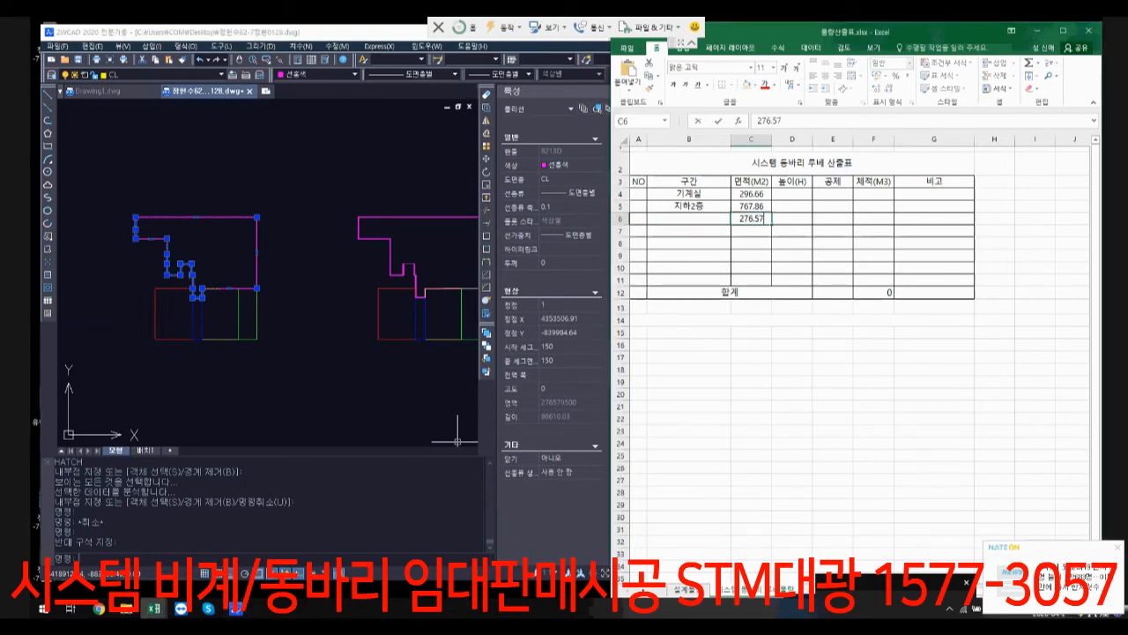
{"action": "key", "text": "Return"}
Step: Select the red rectangle below the magenta outline in ZWCAD, and enter its area, 79.04, in cell C7 of the Excel table
{"action": "key", "text": "alt+Tab"}
{"action": "key", "text": "Escape"}
{"action": "left_click", "coordinate": [165, 322]}
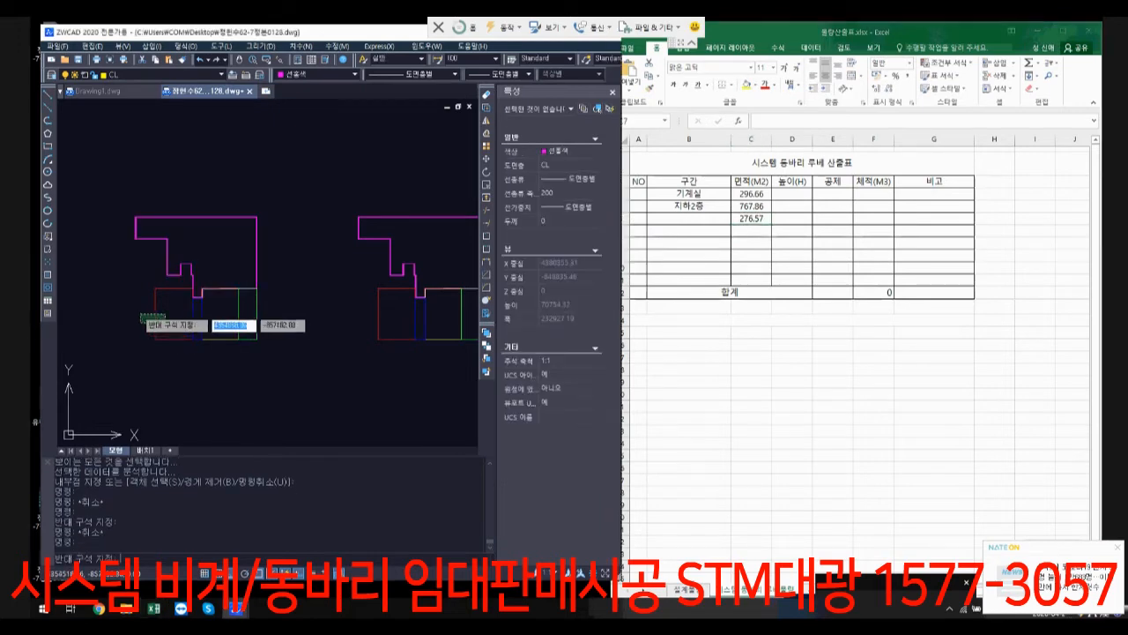
{"action": "left_click", "coordinate": [141, 314]}
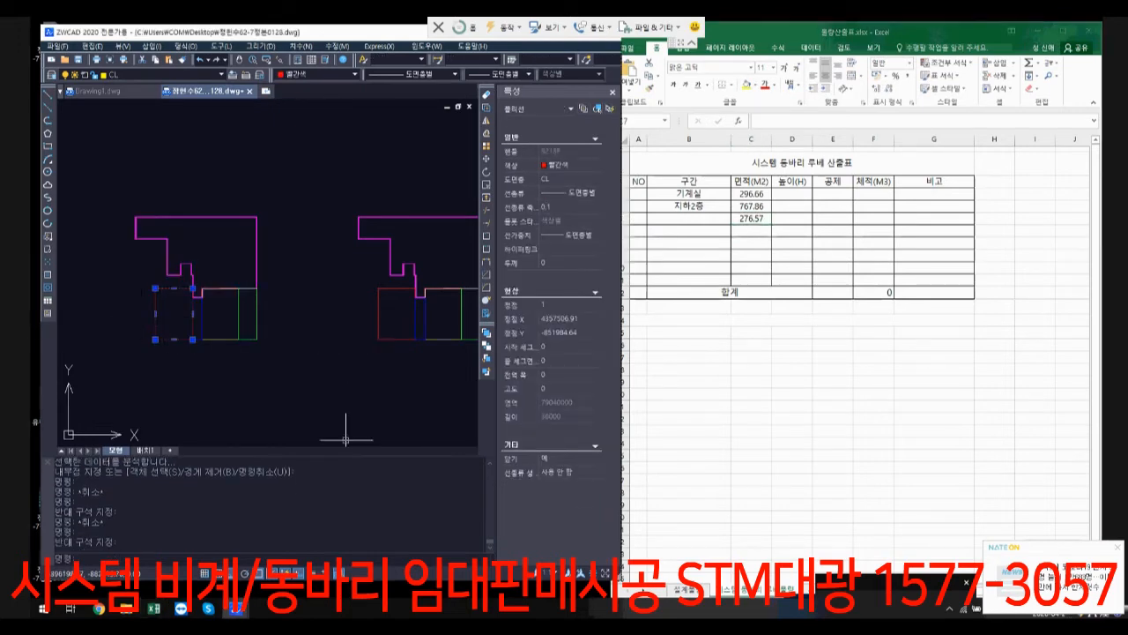
{"action": "key", "text": "alt+Tab"}
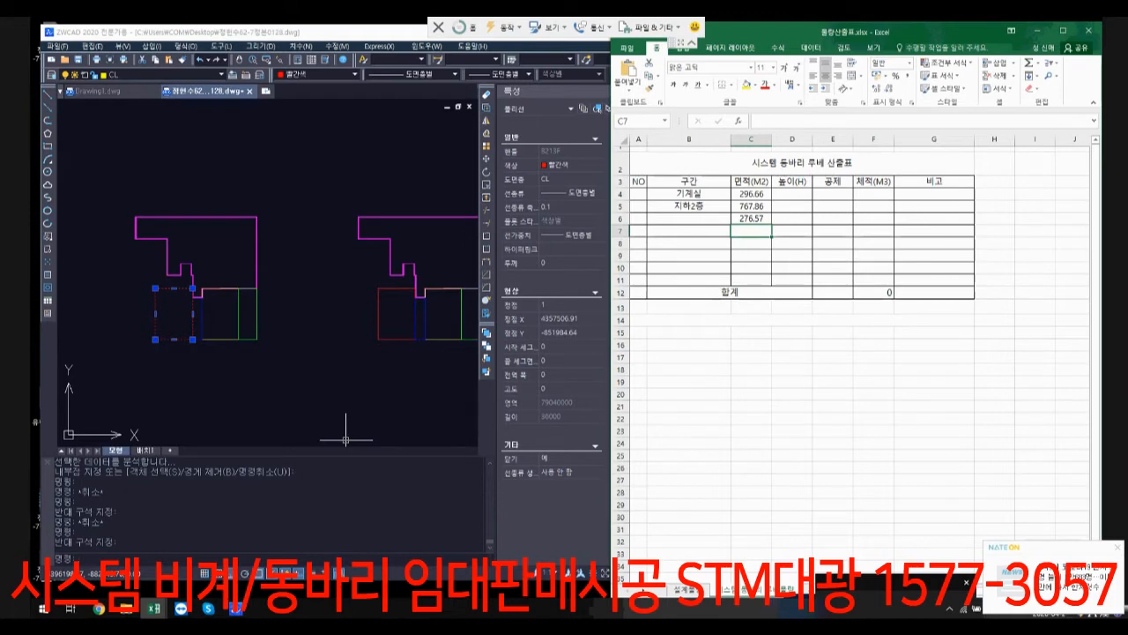
{"action": "type", "text": "79.04"}
{"action": "key", "text": "Return"}
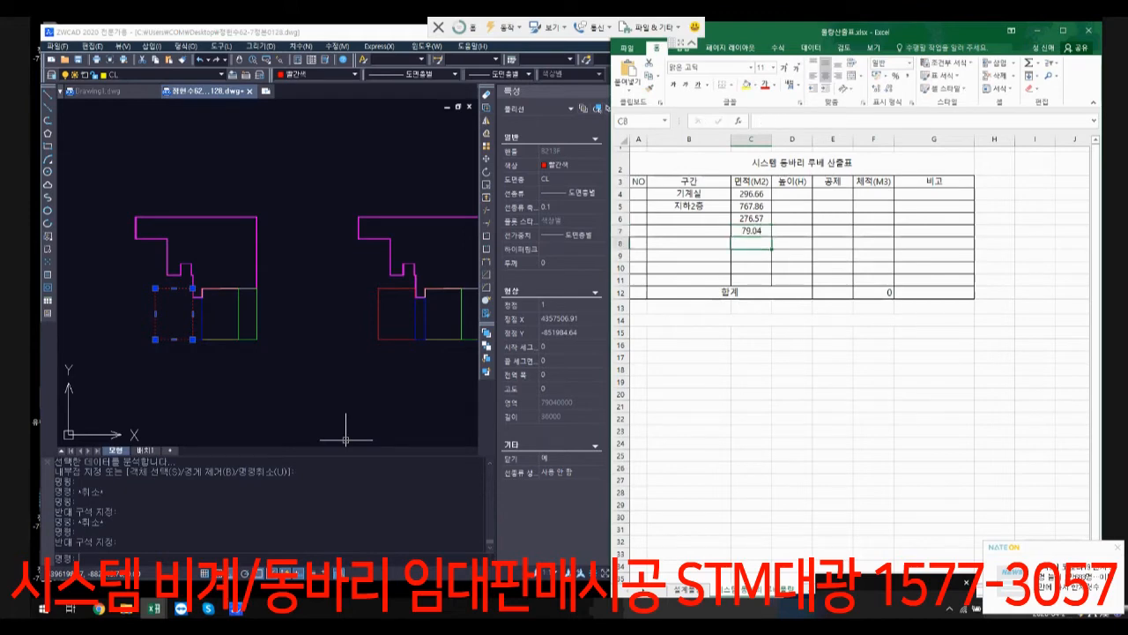
Step: Select the narrow blue rectangle beside the red one in ZWCAD, and enter its area, 16.57, in cell C8 of the Excel table
{"action": "key", "text": "alt+Tab"}
{"action": "scroll", "coordinate": [216, 318], "scroll_direction": "up", "scroll_amount": 3}
{"action": "scroll", "coordinate": [171, 362], "scroll_direction": "up", "scroll_amount": 2}
{"action": "mouse_move", "coordinate": [172, 362]}
{"action": "middle_mouse_down"}
{"action": "mouse_move", "coordinate": [166, 372]}
{"action": "mouse_move", "coordinate": [204, 362]}
{"action": "middle_mouse_up"}
{"action": "left_click", "coordinate": [206, 379]}
{"action": "left_click", "coordinate": [200, 356]}
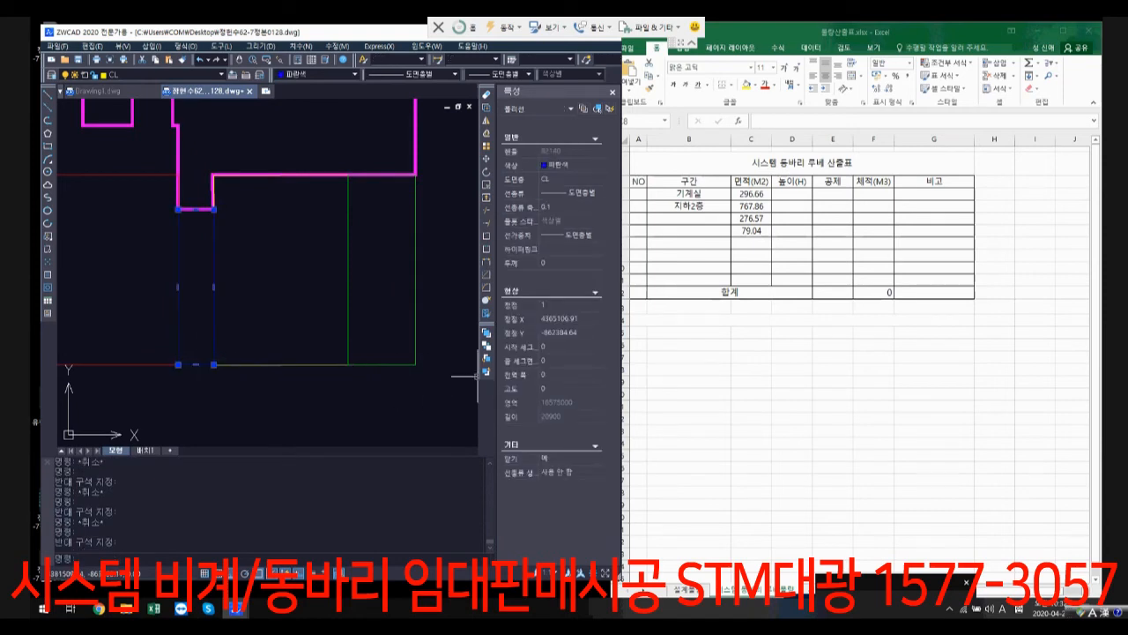
{"action": "key", "text": "alt+Tab"}
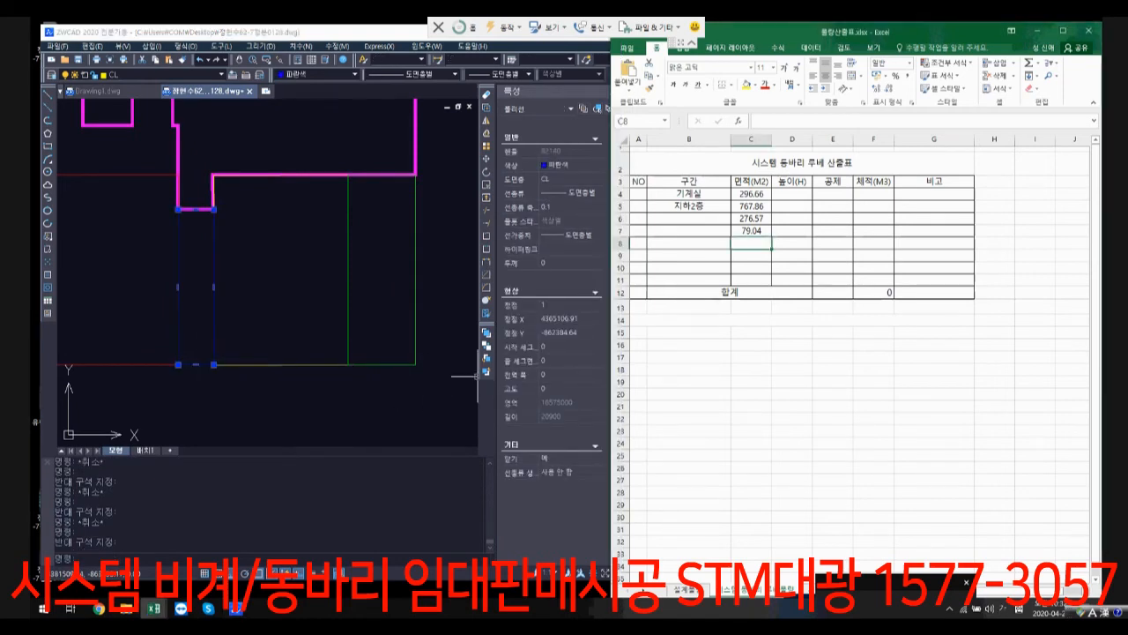
{"action": "type", "text": "16.57"}
{"action": "key", "text": "Return"}
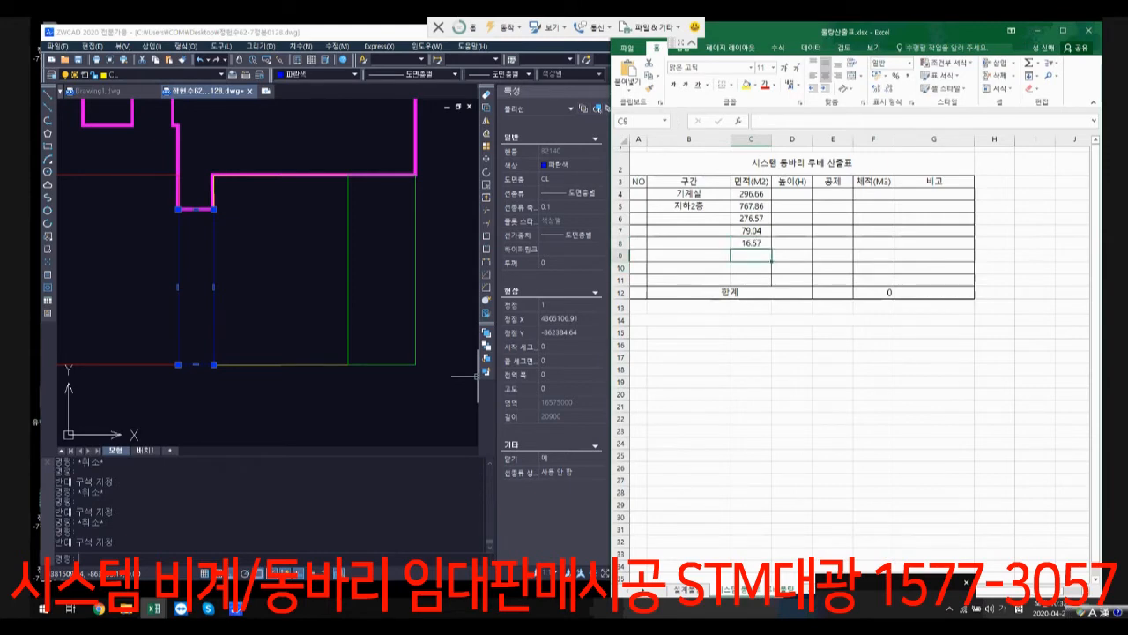
Step: Return to ZWCAD and select the yellow rectangle and the narrow blue one in turn to compare their areas
{"action": "key", "text": "alt+Tab"}
{"action": "key", "text": "Escape"}
{"action": "key", "text": "Escape"}
{"action": "left_click", "coordinate": [323, 380]}
{"action": "left_click", "coordinate": [306, 355]}
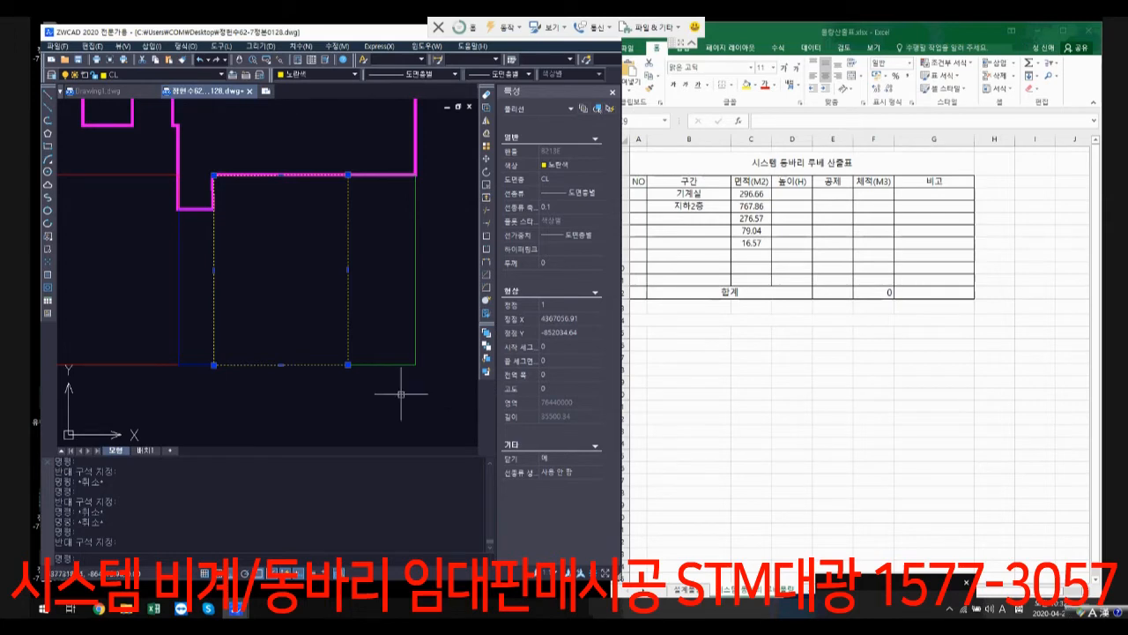
{"action": "left_click", "coordinate": [207, 373]}
{"action": "key", "text": "Escape"}
{"action": "key", "text": "Escape"}
{"action": "left_click", "coordinate": [204, 380]}
{"action": "left_click", "coordinate": [187, 352]}
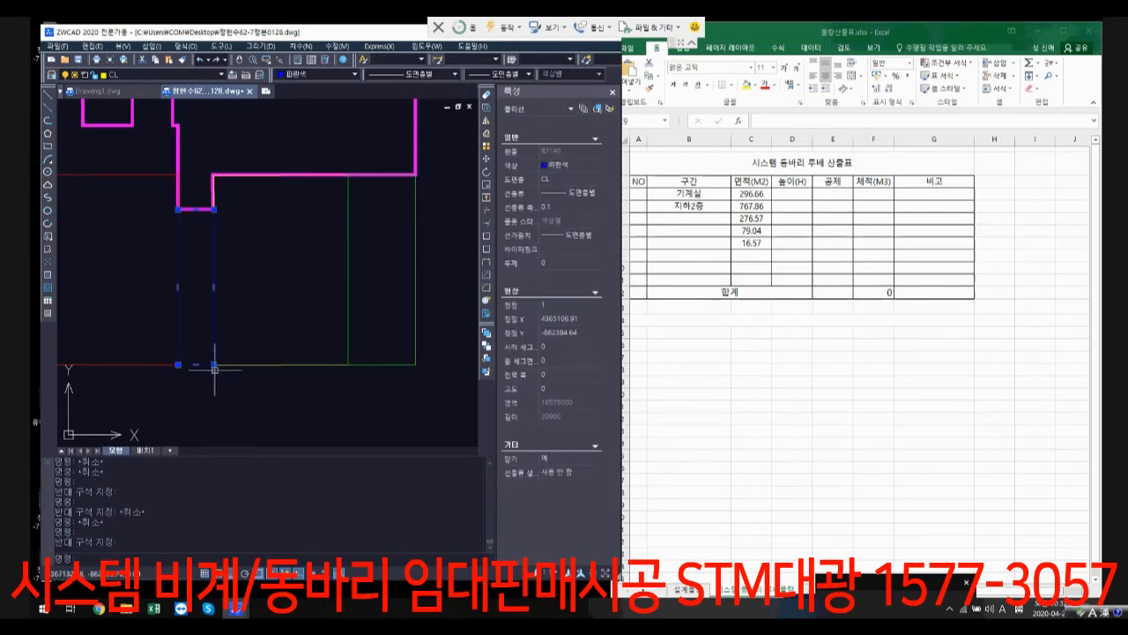
Step: Select the yellow rectangle again and enter its area, 76.44, in cell C9 of the Excel table
{"action": "key", "text": "Escape"}
{"action": "left_click", "coordinate": [297, 384]}
{"action": "left_click", "coordinate": [284, 354]}
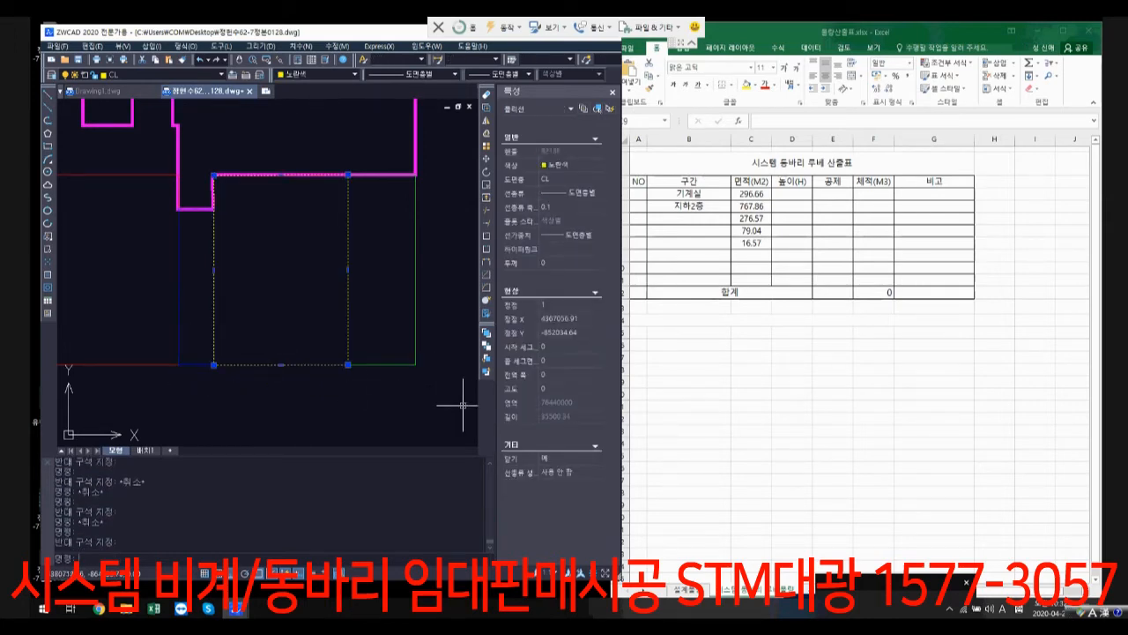
{"action": "left_click", "coordinate": [751, 255]}
{"action": "type", "text": "76"}
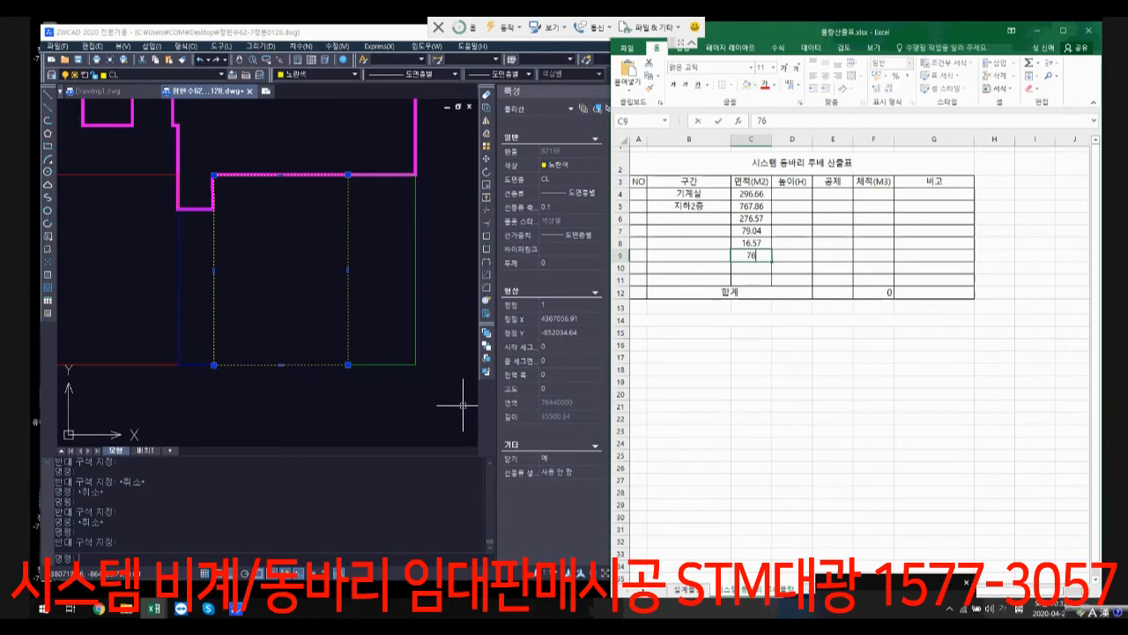
{"action": "key", "text": "Return"}
Step: Select the green rectangle beside the yellow one in ZWCAD, and enter its area, 38.48, in cell C10 of the Excel table
{"action": "key", "text": "alt+Tab"}
{"action": "key", "text": "Escape"}
{"action": "key", "text": "Escape"}
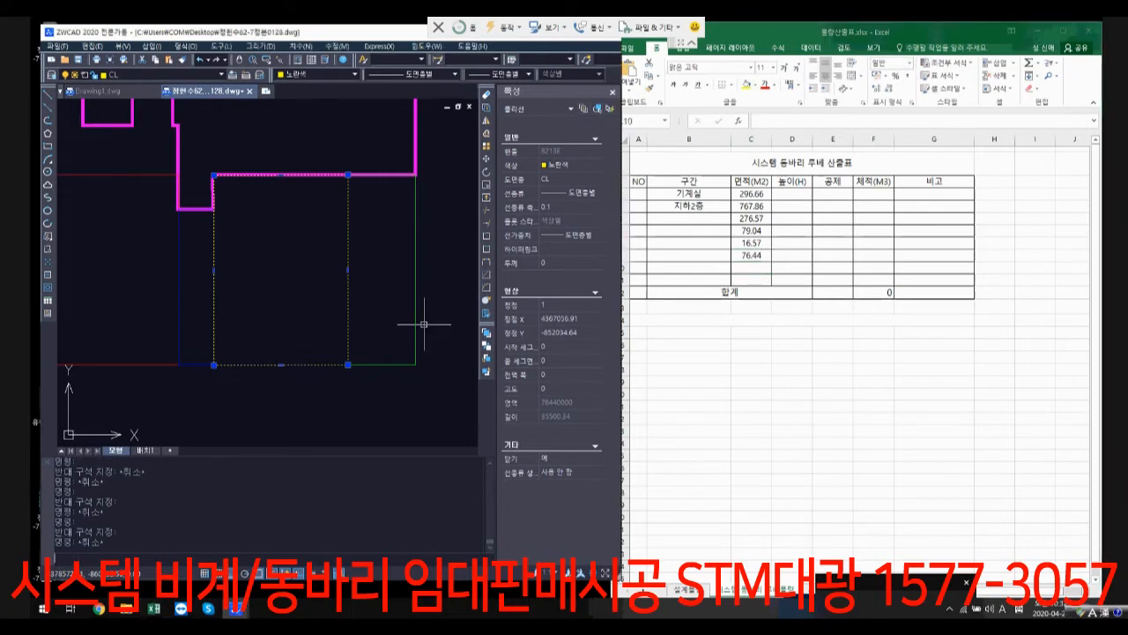
{"action": "left_click", "coordinate": [441, 386]}
{"action": "left_click", "coordinate": [394, 336]}
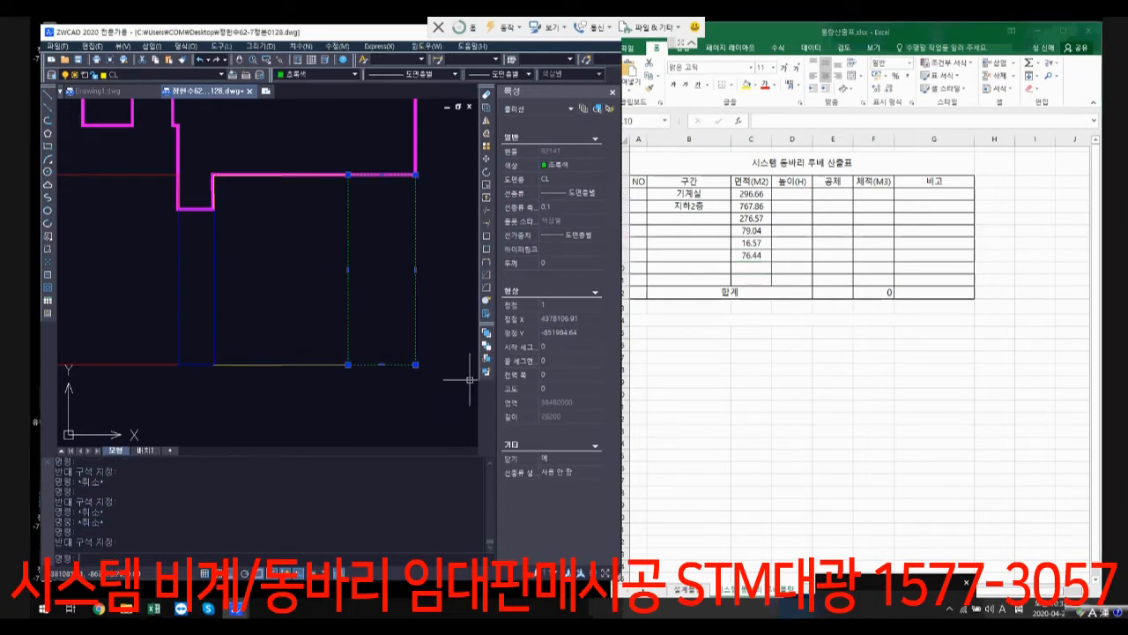
{"action": "key", "text": "alt+Tab"}
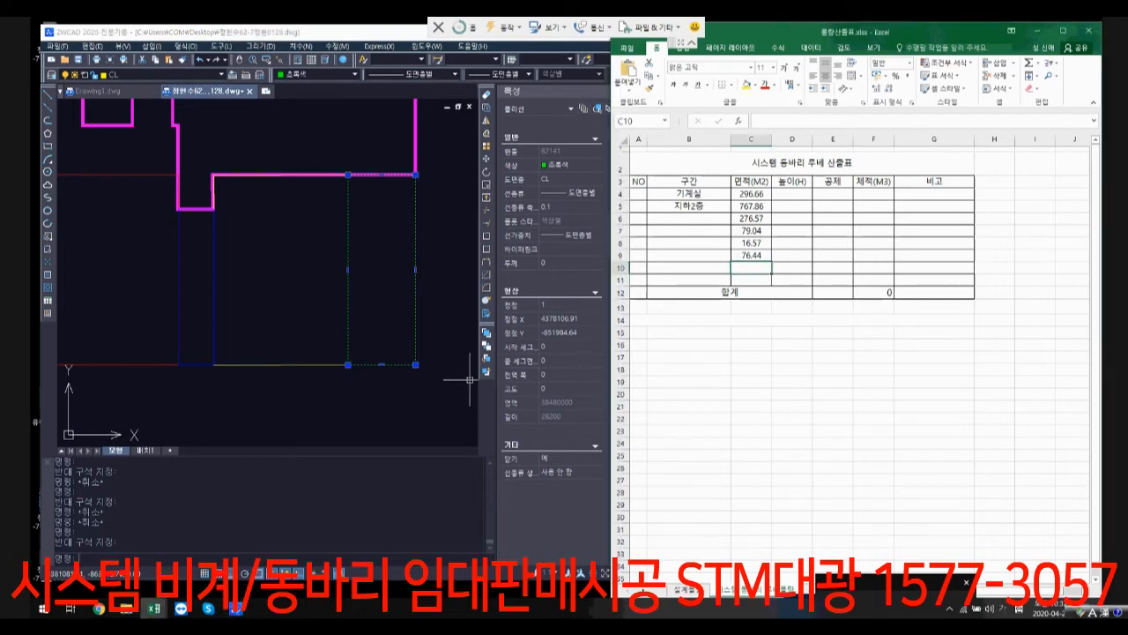
{"action": "type", "text": "38.4"}
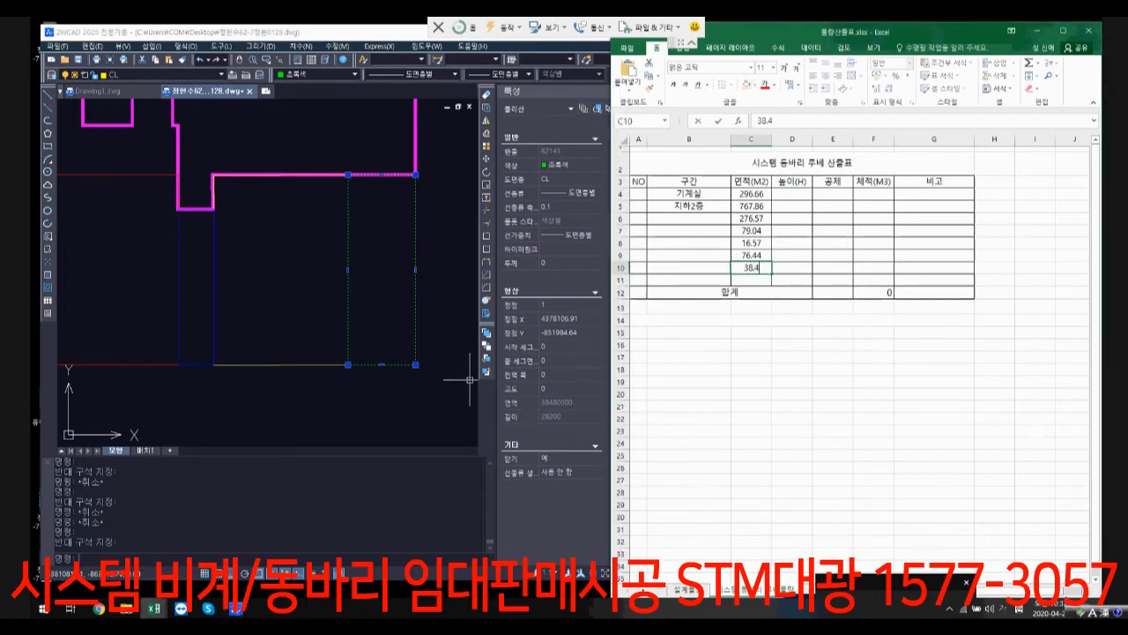
{"action": "type", "text": "8"}
{"action": "key", "text": "Return"}
Step: Enter 지하1층 as the section name in cell B6 of the Excel table, and merge and center B6:B10
{"action": "key", "text": "alt+Tab"}
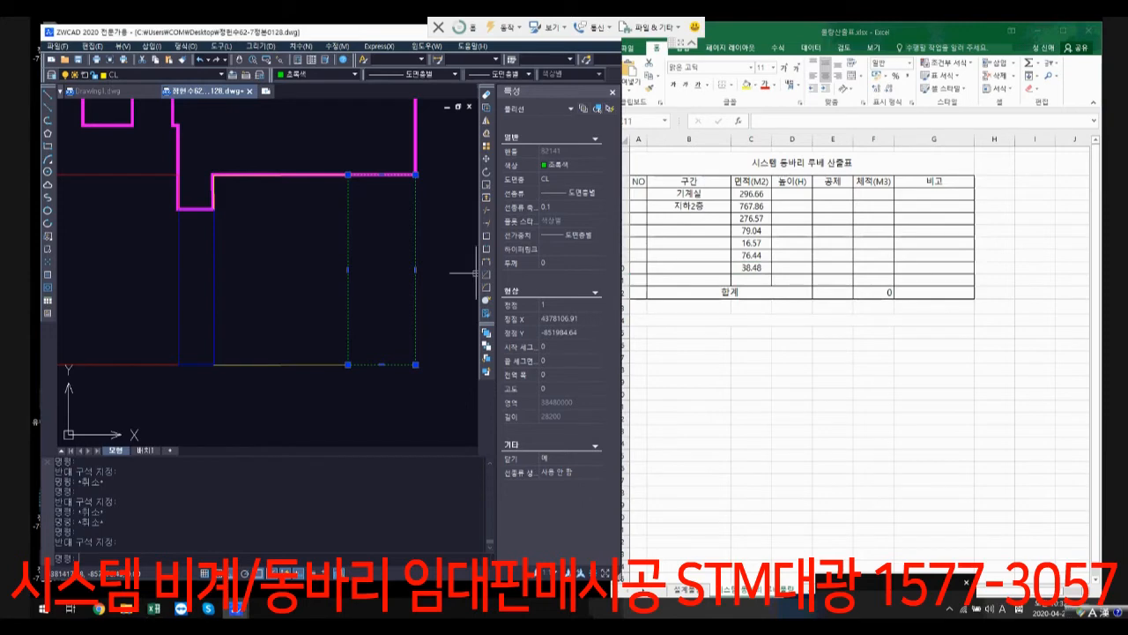
{"action": "left_click", "coordinate": [689, 218]}
{"action": "type", "text": "지"}
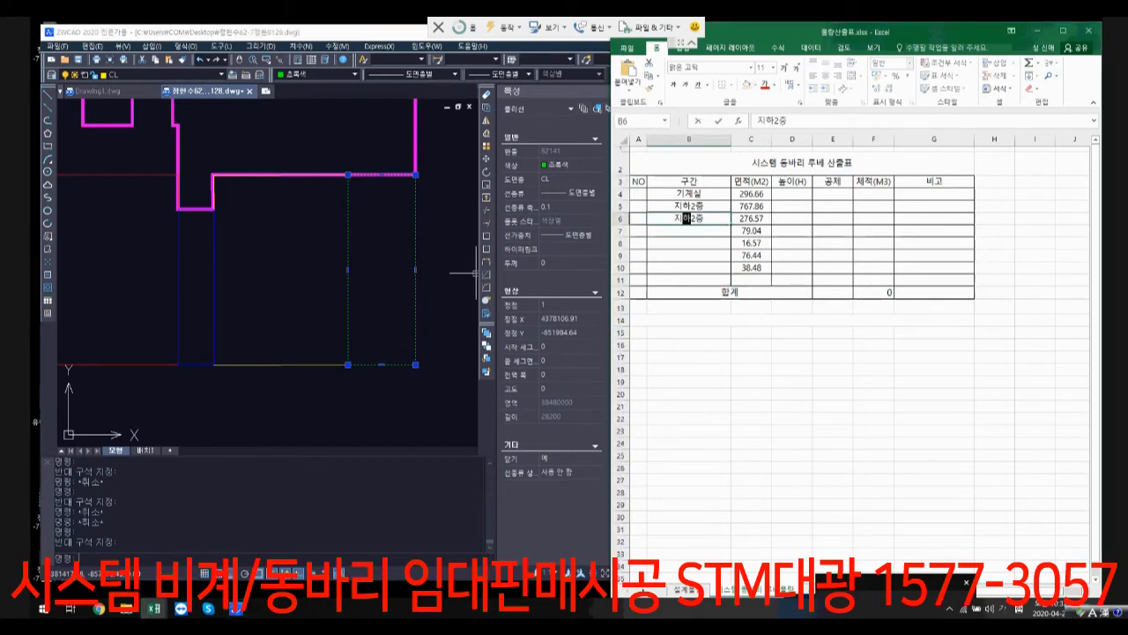
{"action": "type", "text": "하1층"}
{"action": "key", "text": "Return"}
{"action": "left_click_drag", "start_coordinate": [689, 218], "coordinate": [689, 268]}
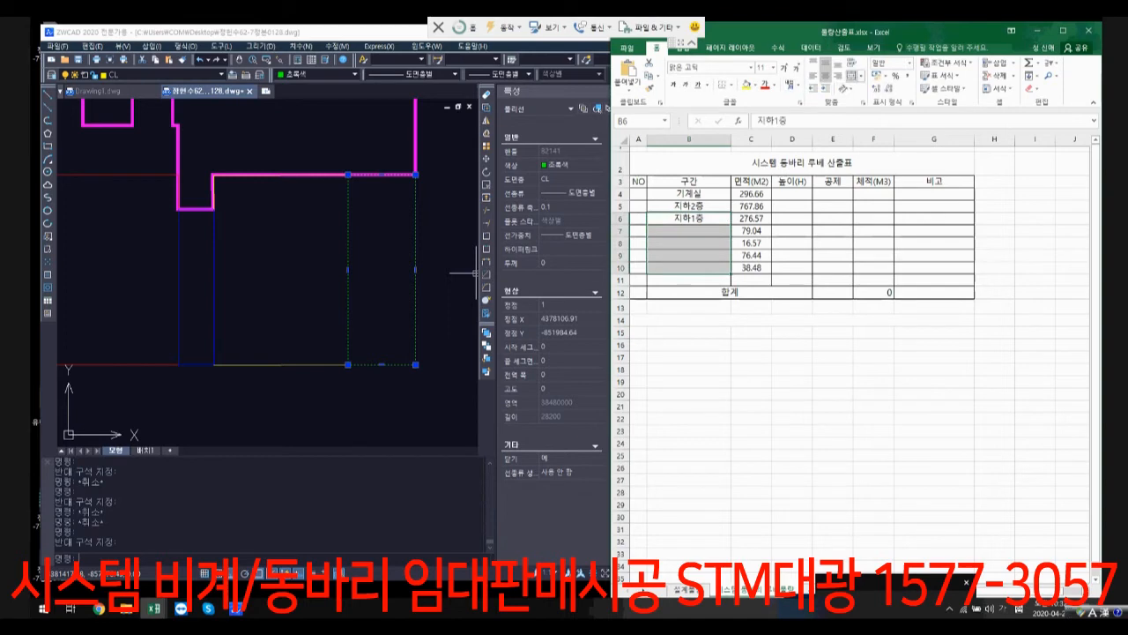
{"action": "left_click", "coordinate": [851, 76]}
Step: Select the area cells C6:C10 belonging to the 지하1층 section
{"action": "left_click", "coordinate": [751, 357]}
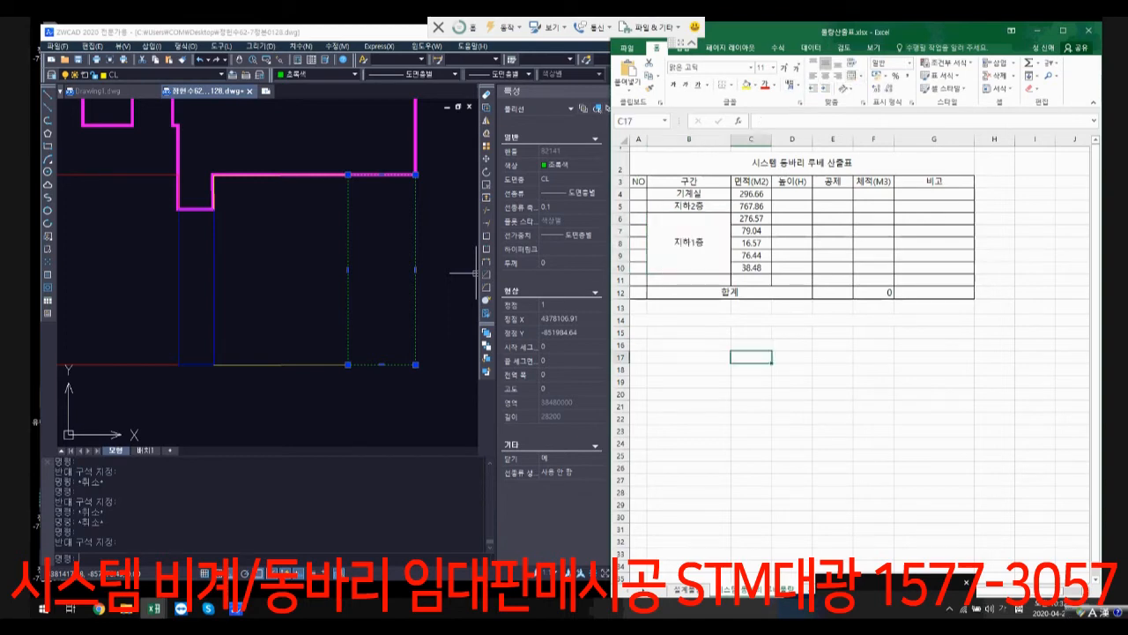
{"action": "left_click", "coordinate": [792, 357]}
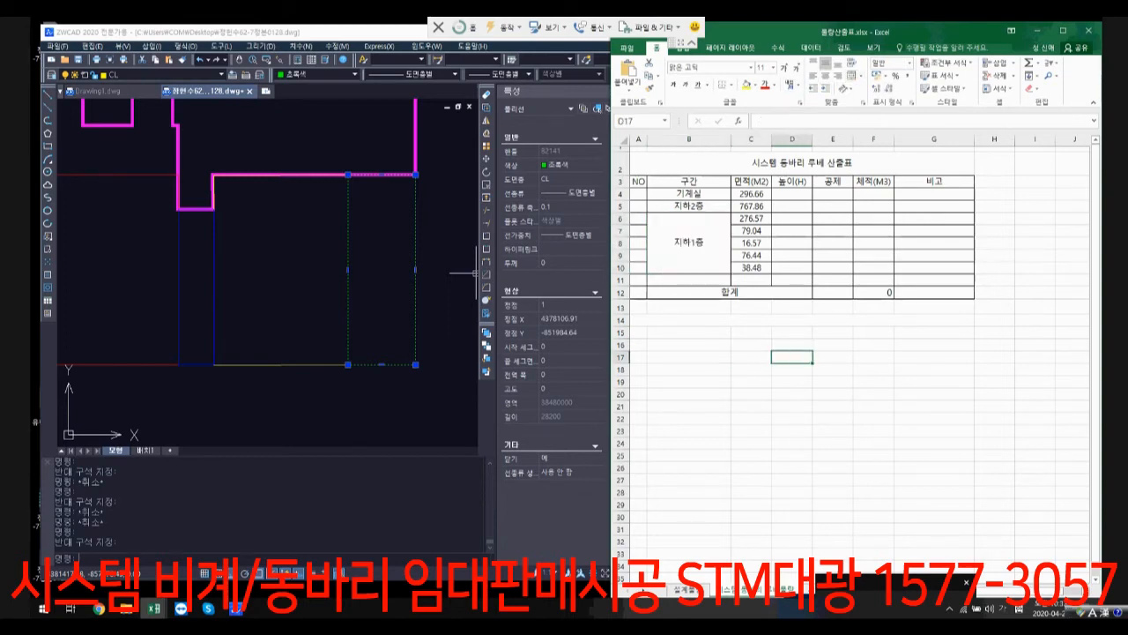
{"action": "left_click_drag", "start_coordinate": [751, 218], "coordinate": [751, 268]}
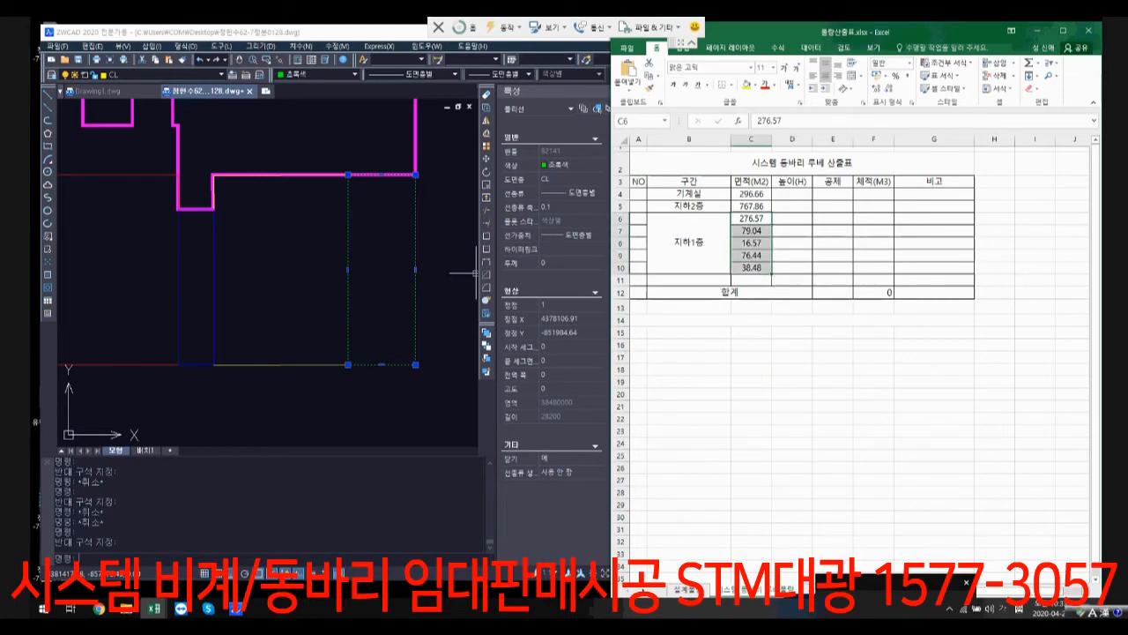
Step: Resize the Excel window and place it beside the ZWCAD window so both the drawing and the table are in view
{"action": "left_click_drag", "start_coordinate": [775, 31], "coordinate": [669, 16]}
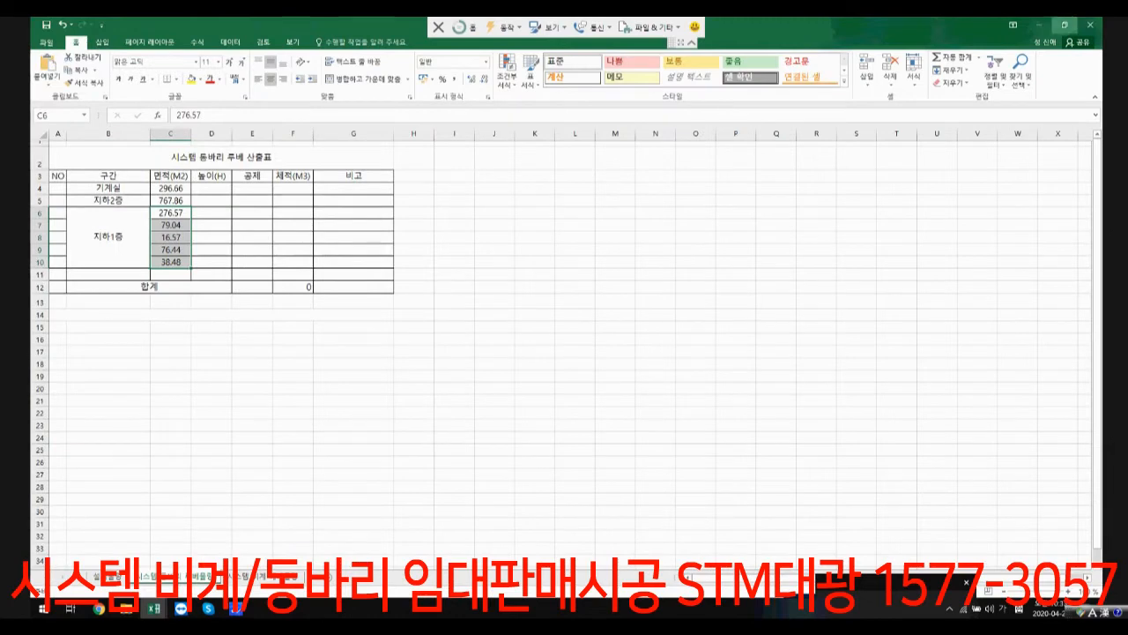
{"action": "left_click", "coordinate": [1064, 25]}
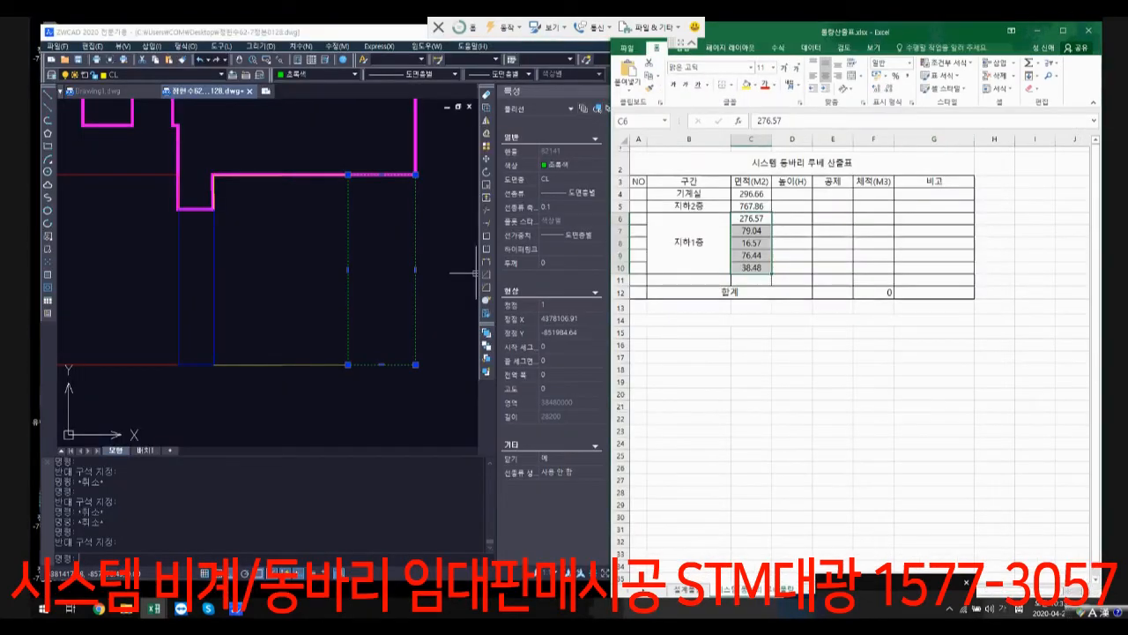
{"action": "left_click_drag", "start_coordinate": [611, 23], "coordinate": [659, 123]}
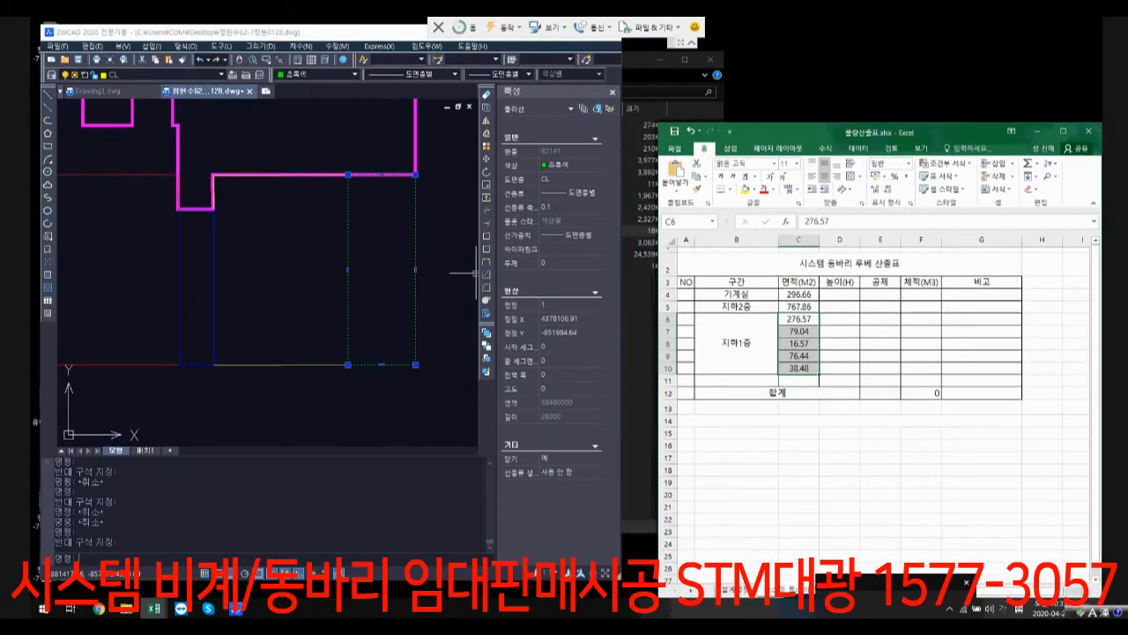
{"action": "left_click_drag", "start_coordinate": [795, 129], "coordinate": [760, 29]}
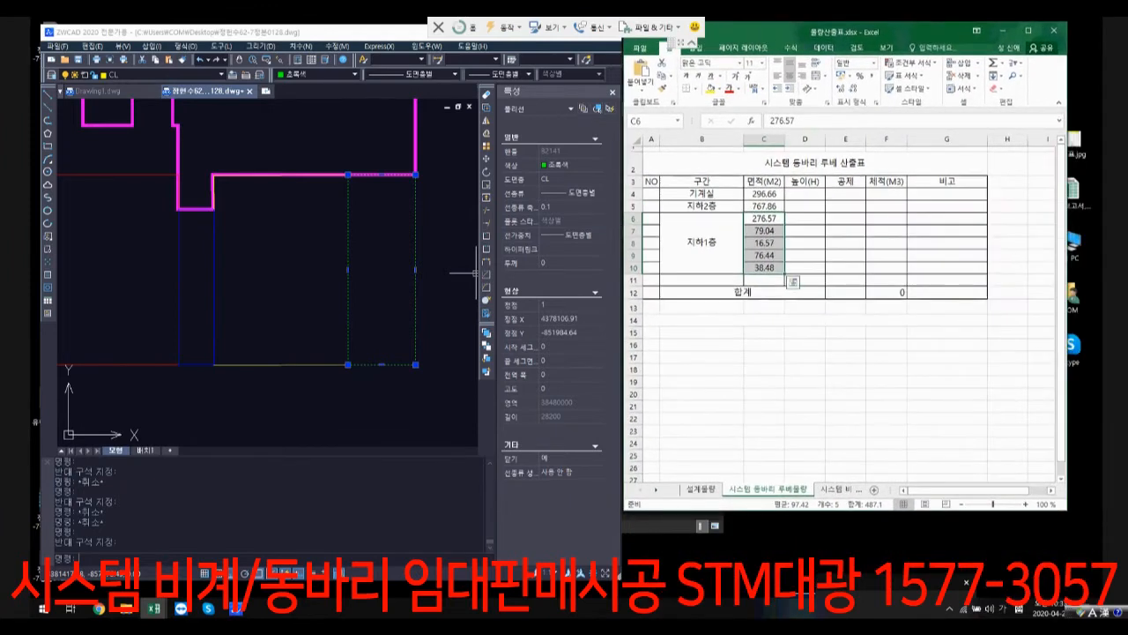
Step: Check the areas of the magenta outline and the red rectangle in the first outline group in ZWCAD
{"action": "scroll", "coordinate": [433, 209], "scroll_direction": "down", "scroll_amount": 5}
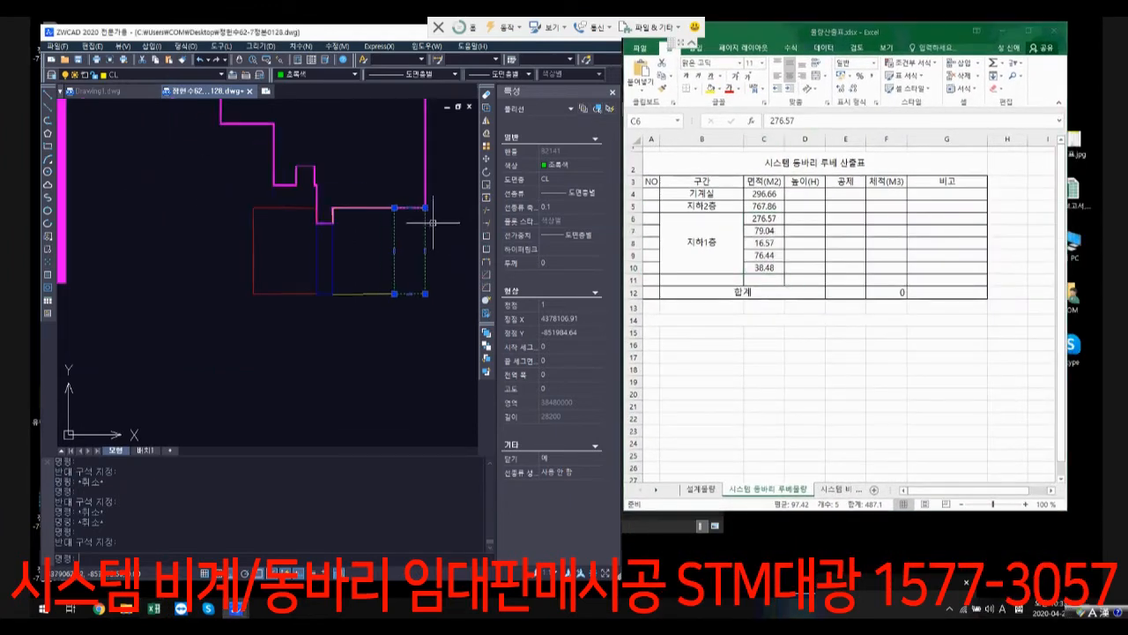
{"action": "key", "text": "Escape"}
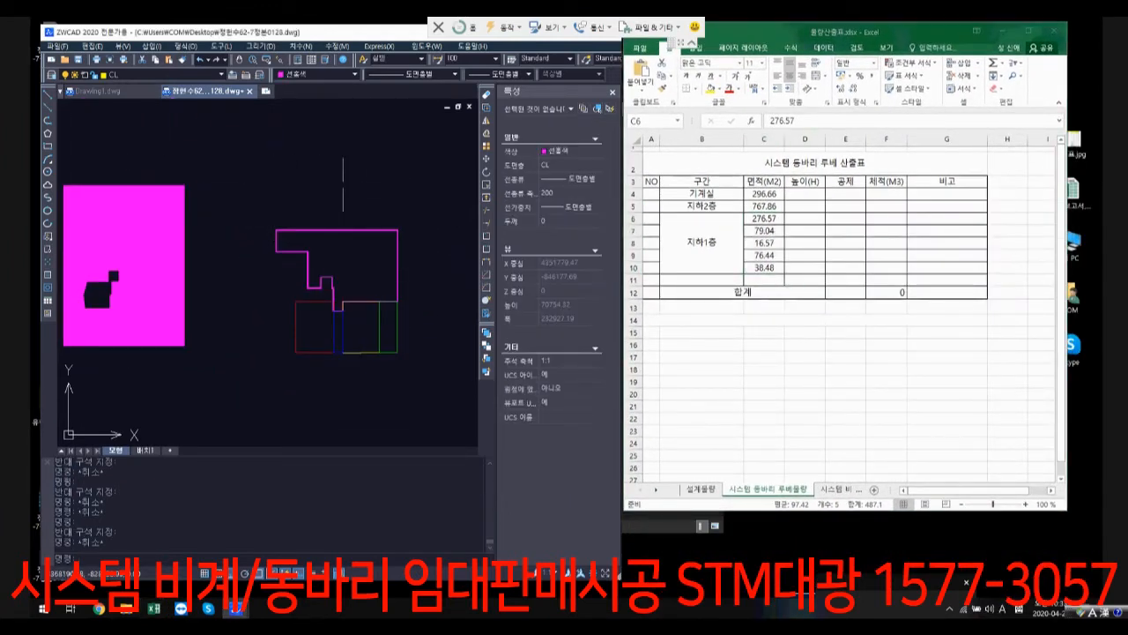
{"action": "left_click", "coordinate": [398, 264]}
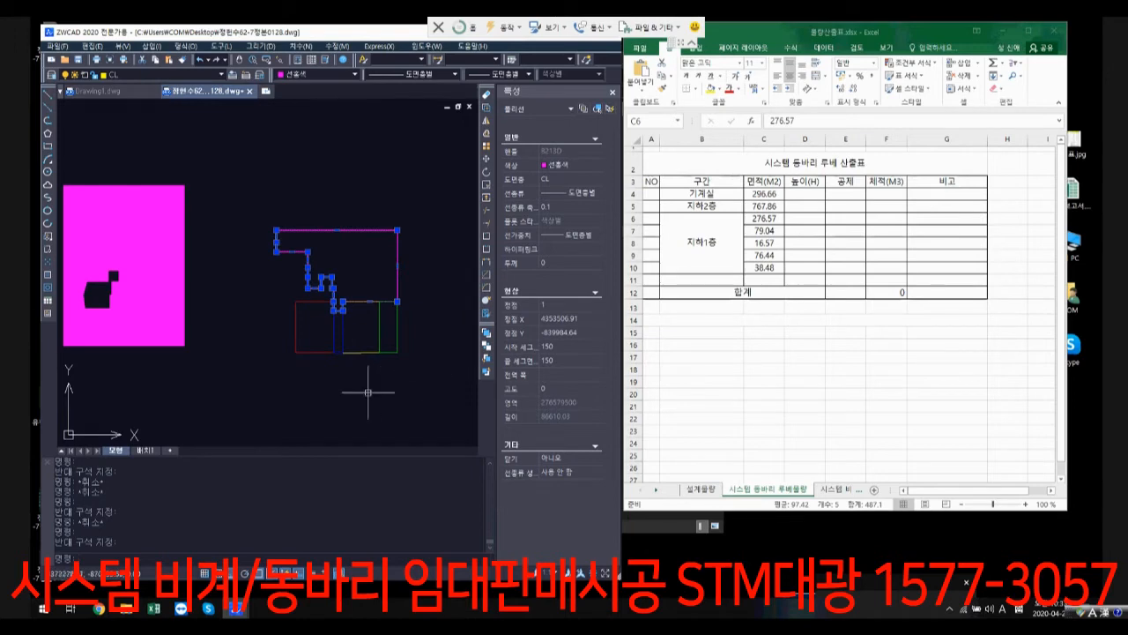
{"action": "left_click", "coordinate": [323, 362]}
{"action": "key", "text": "Escape"}
{"action": "key", "text": "Escape"}
{"action": "left_click", "coordinate": [320, 359]}
{"action": "left_click", "coordinate": [289, 326]}
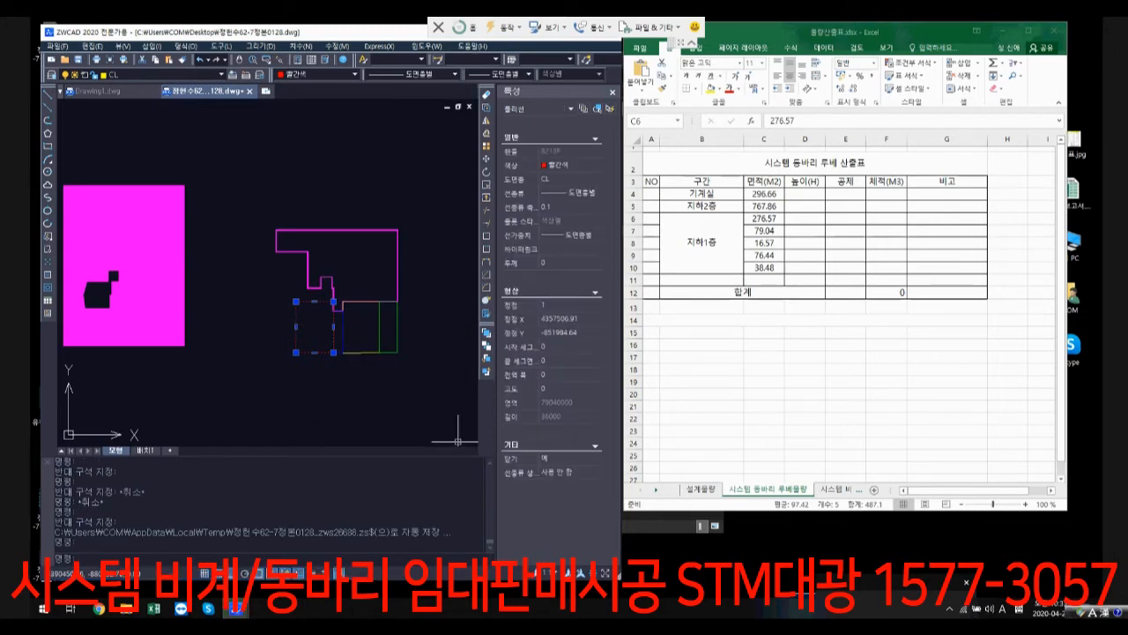
Step: Check the blue, yellow and green rectangles of the same outline group one by one, and clear the selection
{"action": "key", "text": "Escape"}
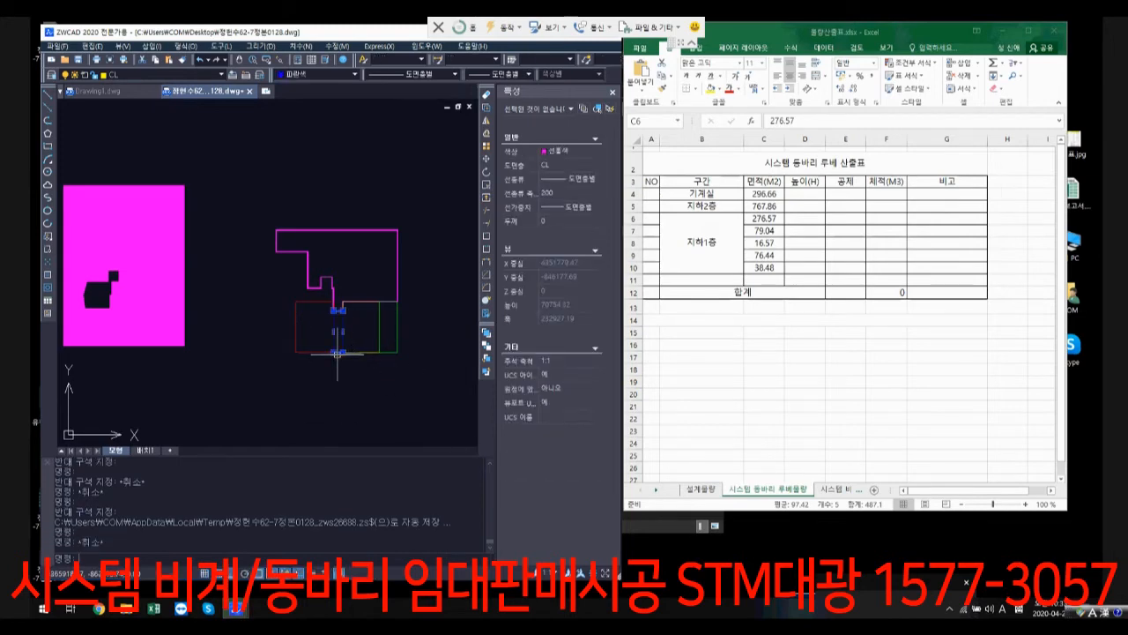
{"action": "left_click", "coordinate": [360, 353]}
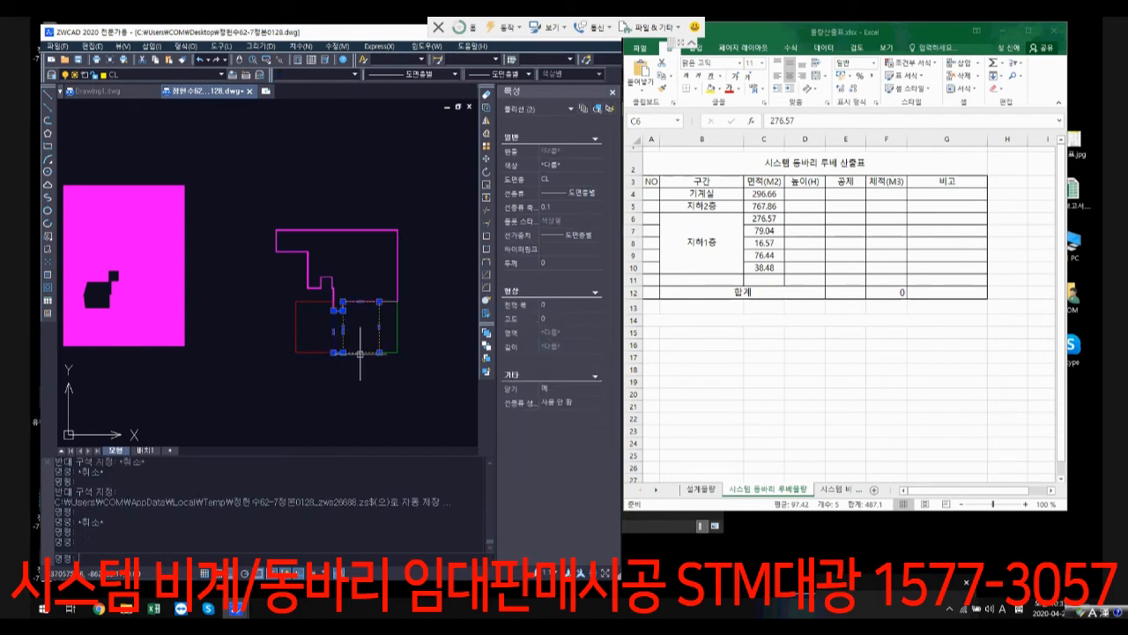
{"action": "key", "text": "Escape"}
{"action": "key", "text": "Escape"}
{"action": "left_click", "coordinate": [361, 352]}
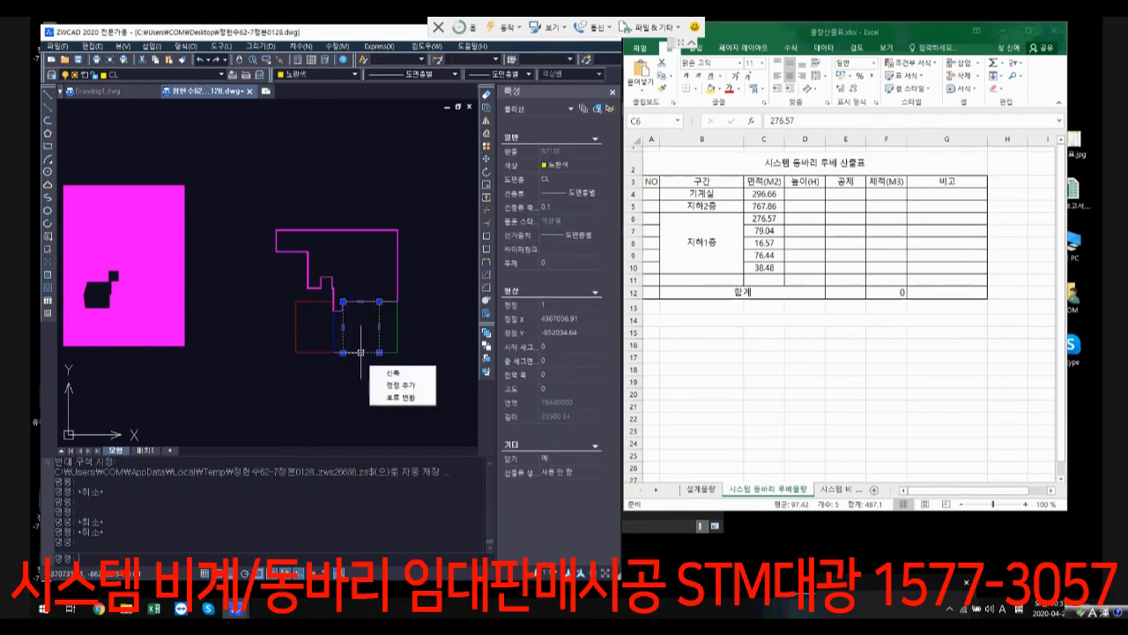
{"action": "key", "text": "Escape"}
{"action": "left_click", "coordinate": [394, 353]}
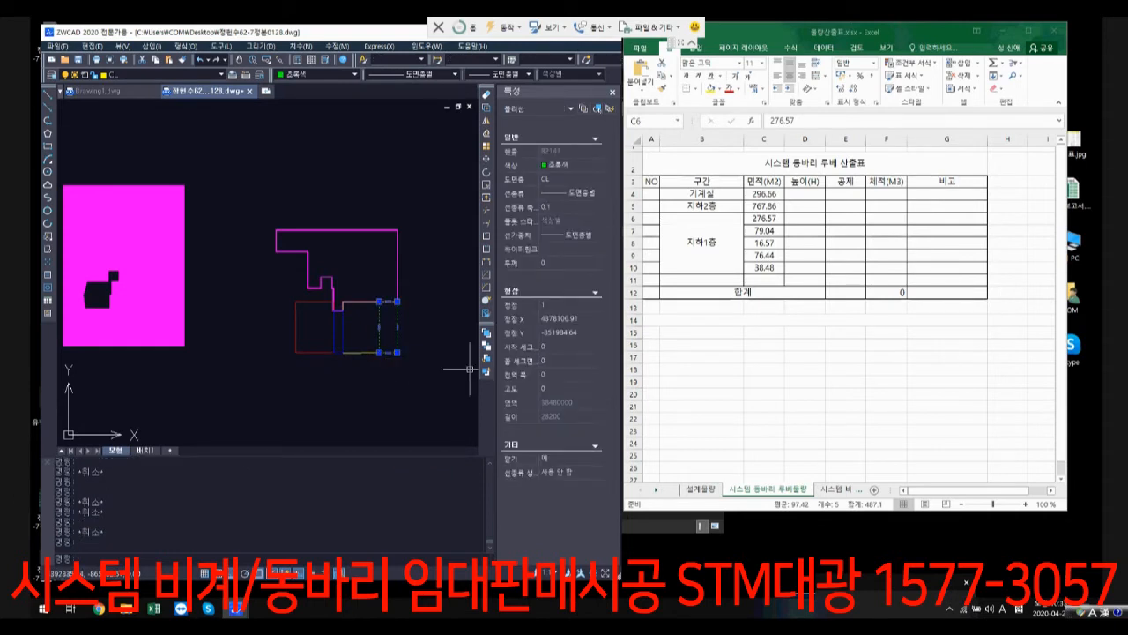
{"action": "left_click", "coordinate": [415, 387]}
{"action": "scroll", "coordinate": [415, 387], "scroll_direction": "down", "scroll_amount": 4}
{"action": "middle_click_drag", "start_coordinate": [415, 387], "coordinate": [212, 369]}
{"action": "key", "text": "Escape"}
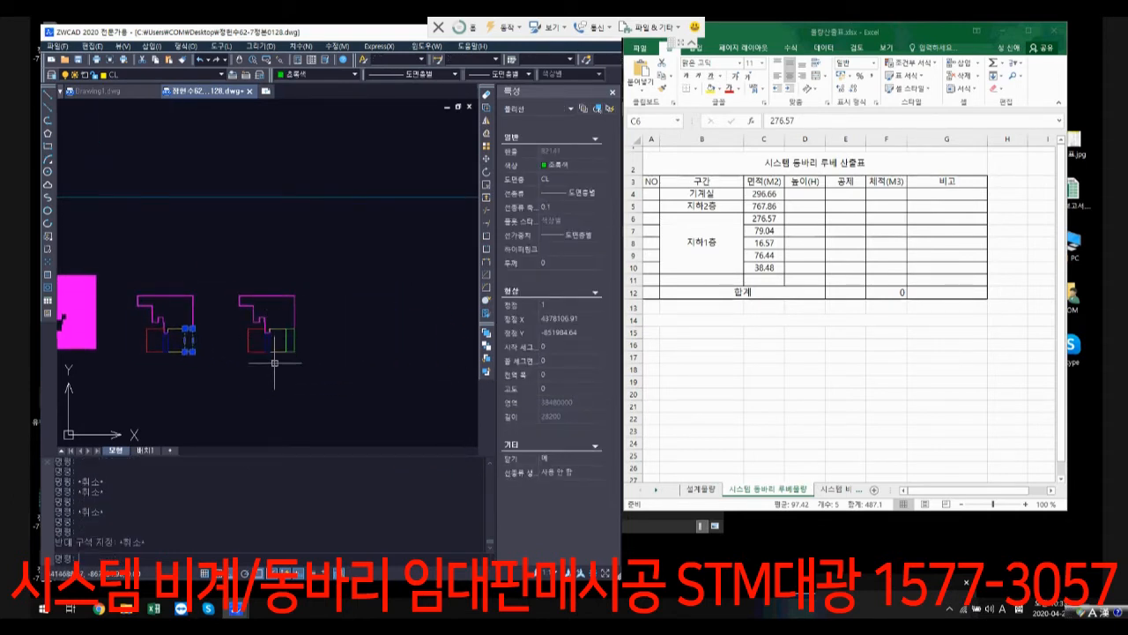
{"action": "key", "text": "Escape"}
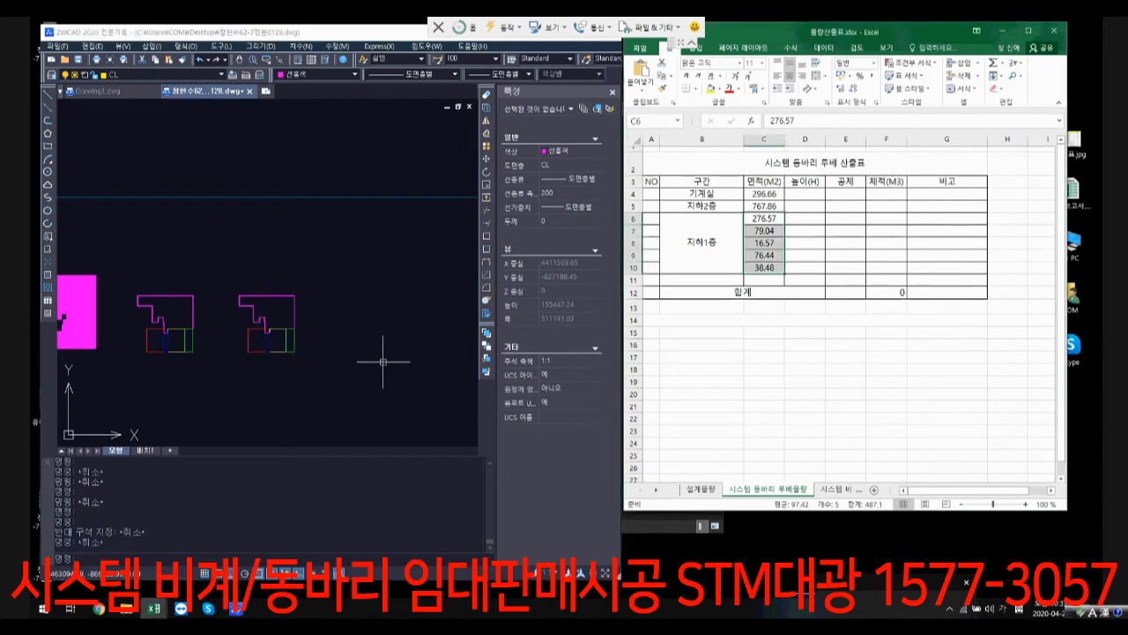
Step: Copy the 지하1층 rows 6 to 10 in the Excel table and insert the copied rows at row 11
{"action": "left_click_drag", "start_coordinate": [632, 218], "coordinate": [631, 270]}
{"action": "key", "text": "ctrl+c"}
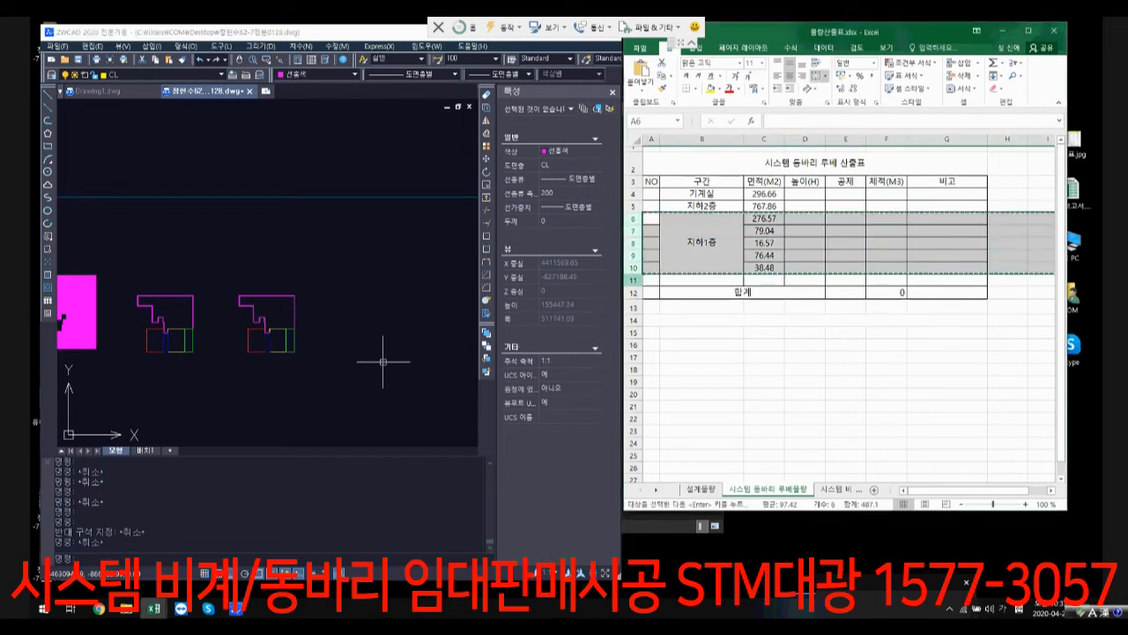
{"action": "right_click", "coordinate": [632, 279]}
{"action": "left_click", "coordinate": [678, 389]}
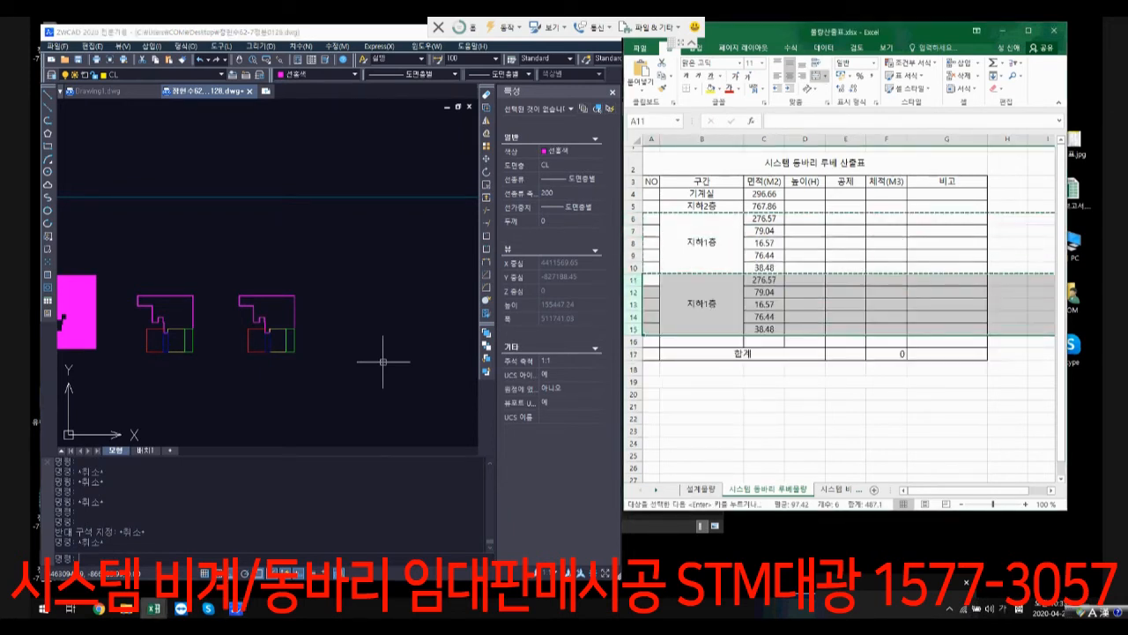
Step: Change the section name of the copied block in B11 to 지상1층
{"action": "left_click", "coordinate": [706, 305]}
{"action": "double_click", "coordinate": [705, 303]}
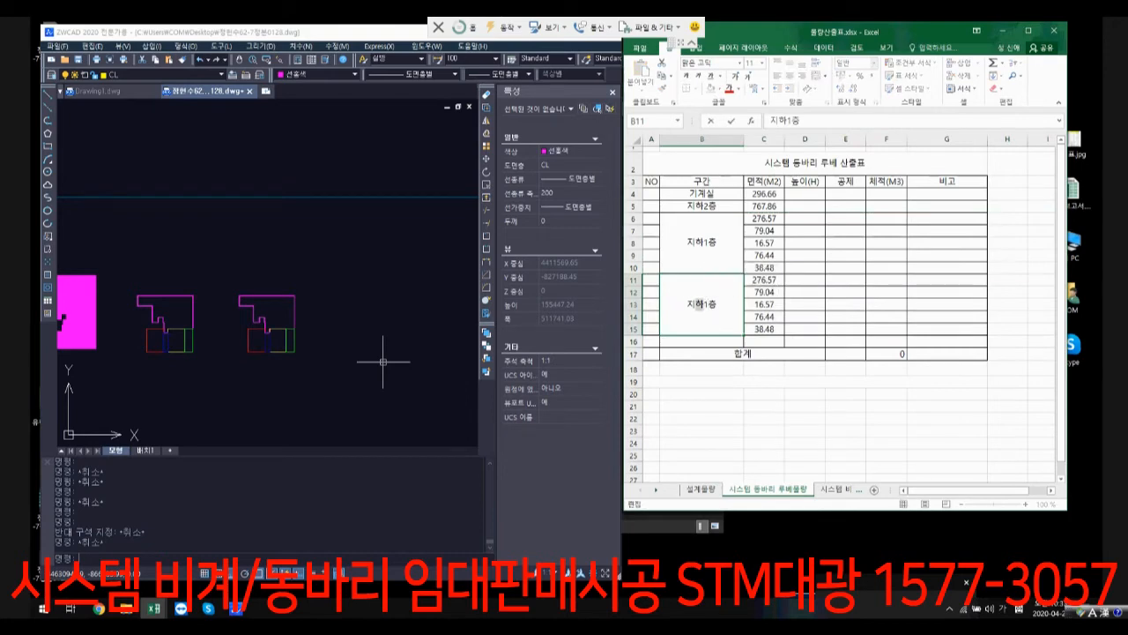
{"action": "key", "text": "BackSpace"}
{"action": "type", "text": "ㅅ"}
{"action": "left_click", "coordinate": [764, 368]}
Step: Enter 지상3층 as the section name in cell B16
{"action": "left_click", "coordinate": [702, 341]}
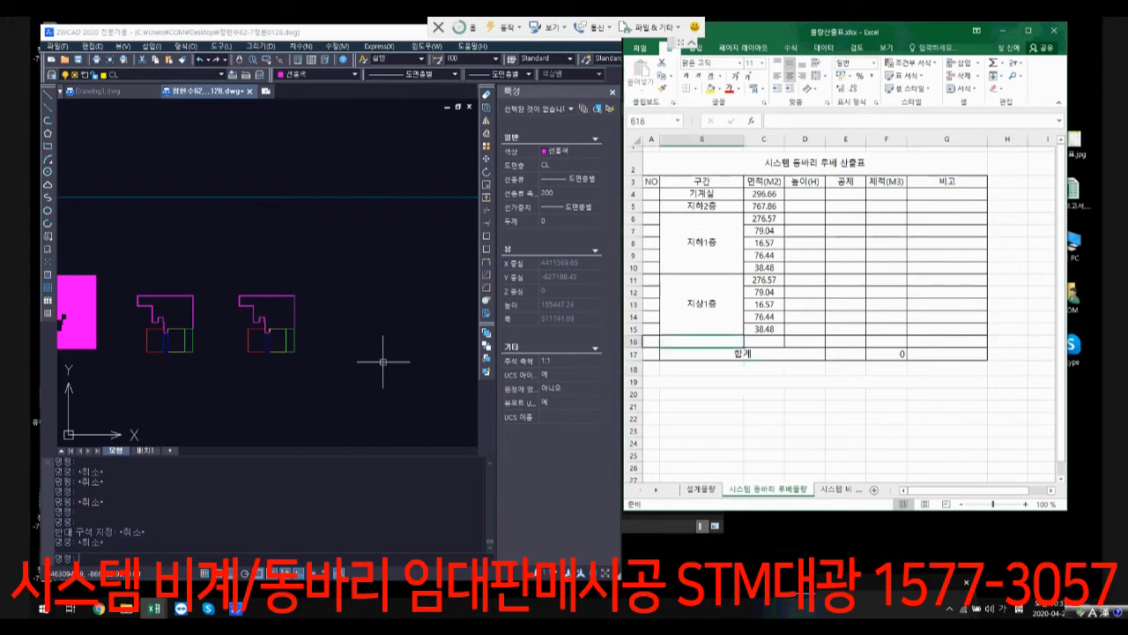
{"action": "type", "text": "지사"}
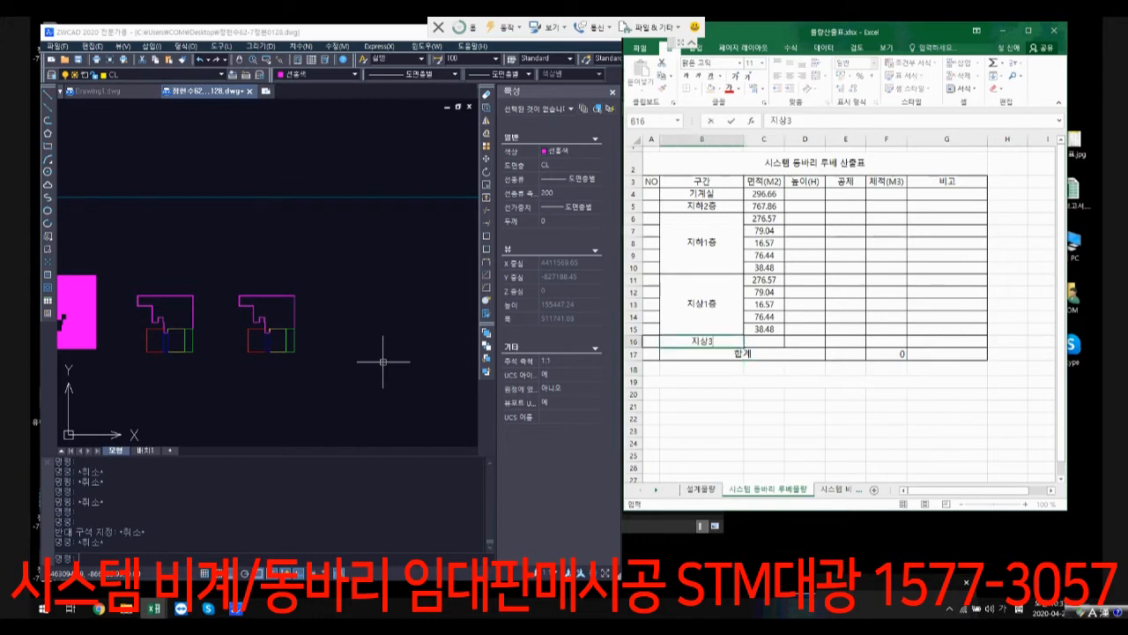
{"action": "type", "text": "3층"}
{"action": "key", "text": "Return"}
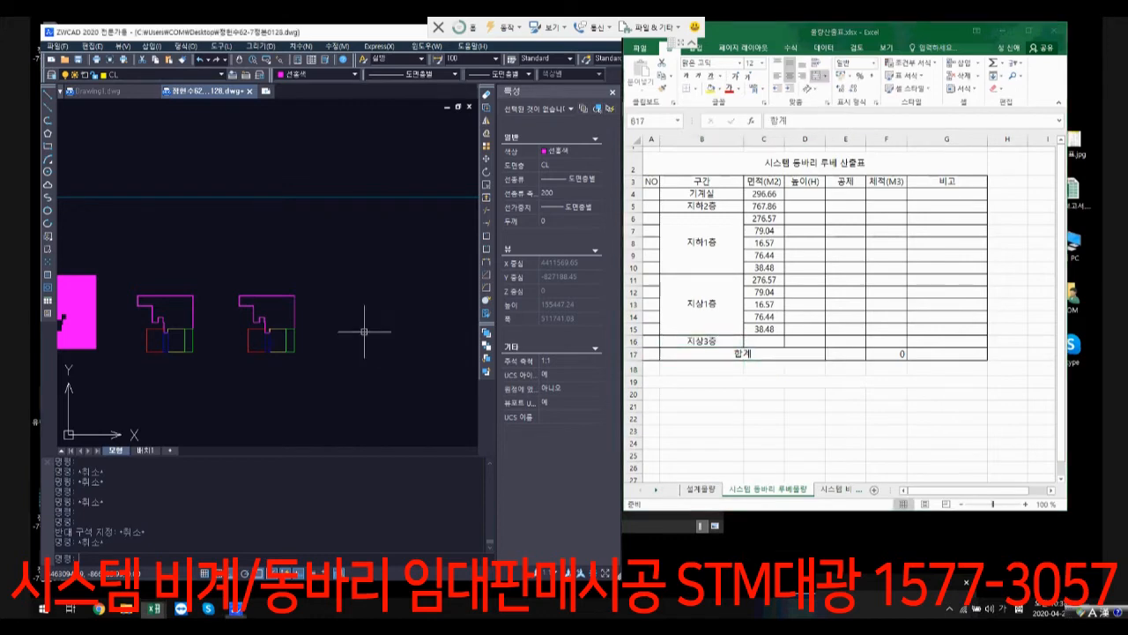
Step: Select the last magenta floor outline in ZWCAD, and enter its area, 531.25, in cell C16 of the Excel table
{"action": "scroll", "coordinate": [365, 322], "scroll_direction": "down", "scroll_amount": 3}
{"action": "scroll", "coordinate": [373, 323], "scroll_direction": "up", "scroll_amount": 3}
{"action": "left_click", "coordinate": [452, 328]}
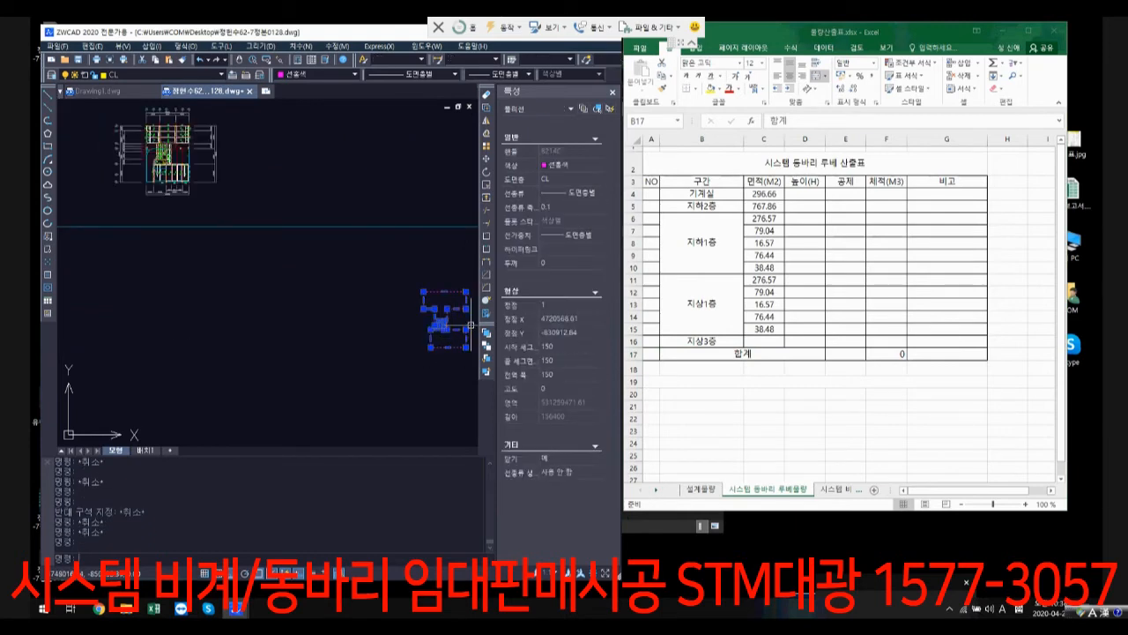
{"action": "left_click", "coordinate": [756, 342]}
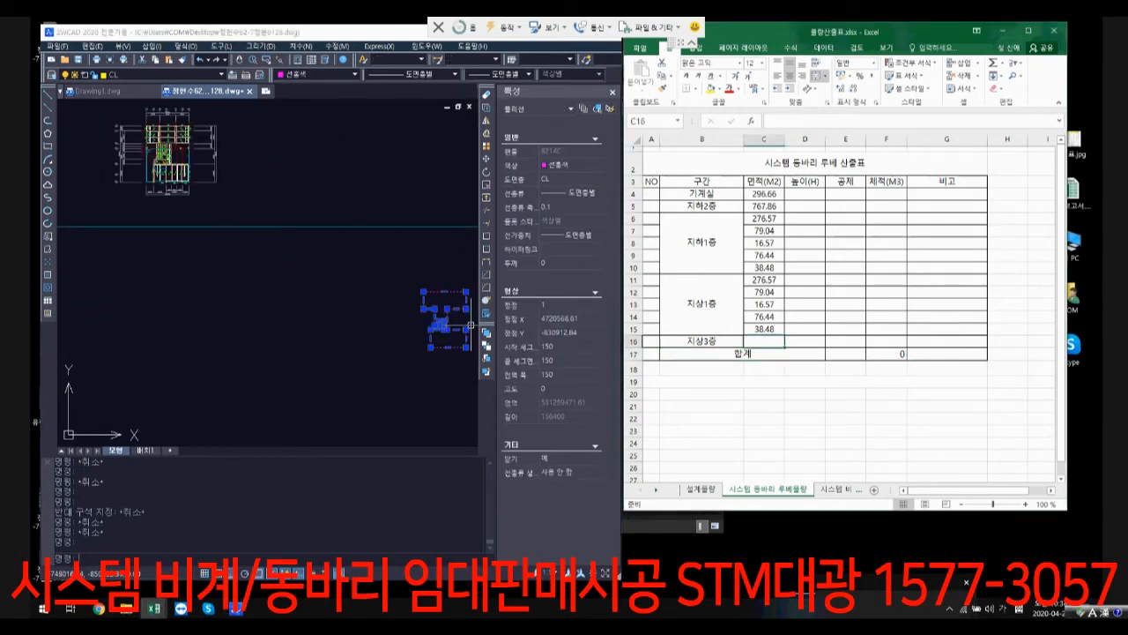
{"action": "type", "text": "531.25"}
{"action": "key", "text": "Return"}
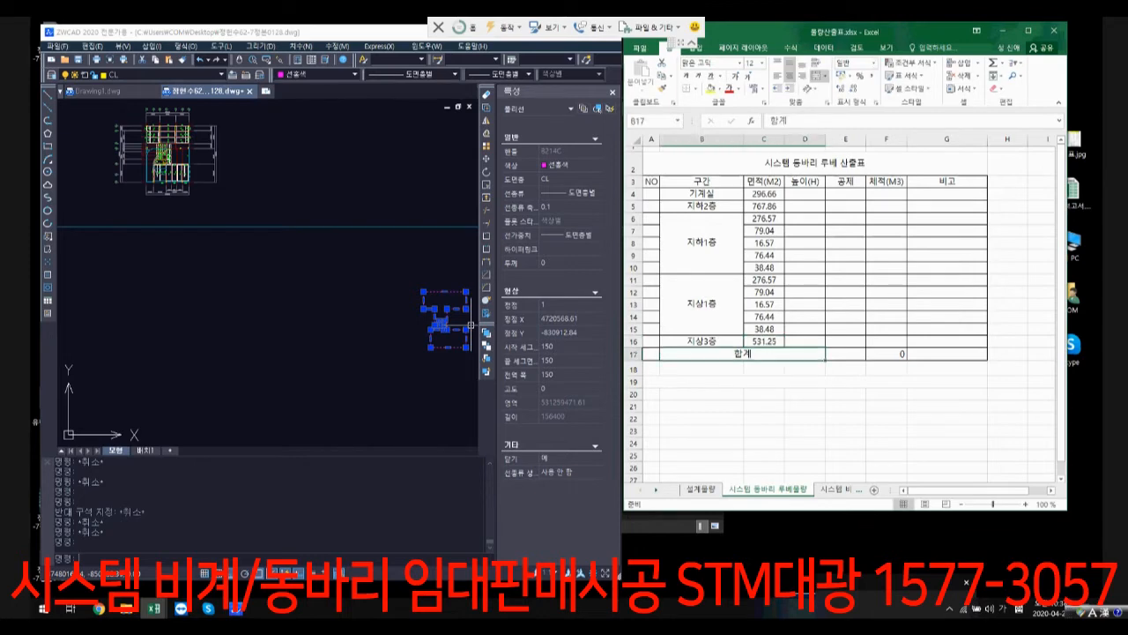
Step: Clear the selection in ZWCAD and examine the building section drawing for the storey heights and floor levels
{"action": "left_click", "coordinate": [352, 320]}
{"action": "scroll", "coordinate": [331, 320], "scroll_direction": "down", "scroll_amount": 8}
{"action": "middle_click_drag", "start_coordinate": [267, 320], "coordinate": [437, 307]}
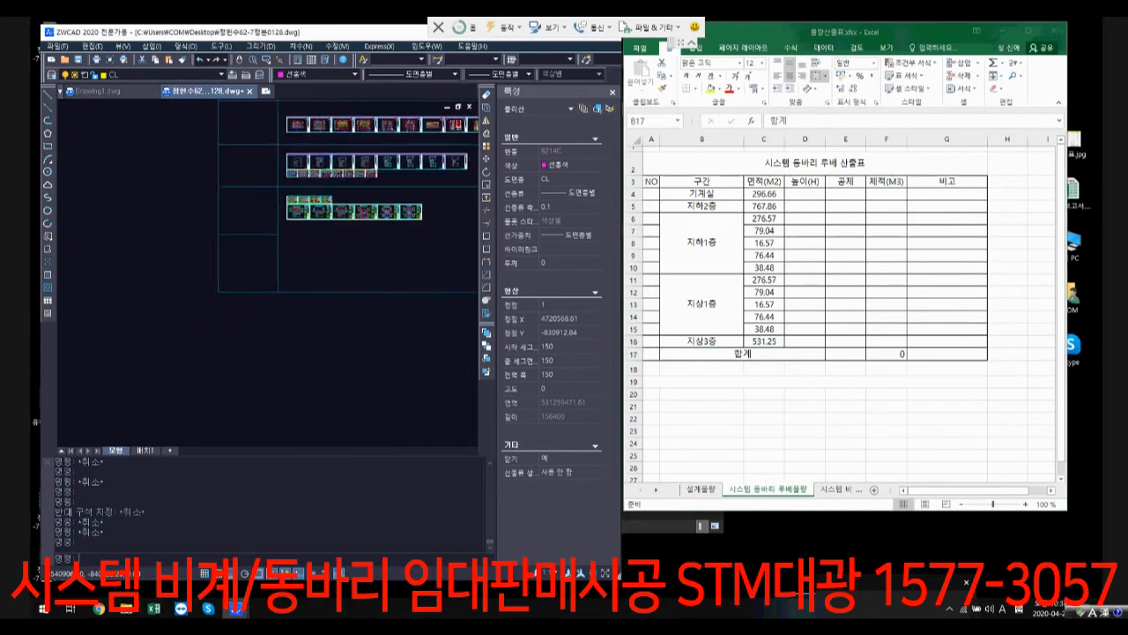
{"action": "key", "text": "Escape"}
{"action": "scroll", "coordinate": [377, 250], "scroll_direction": "up", "scroll_amount": 10}
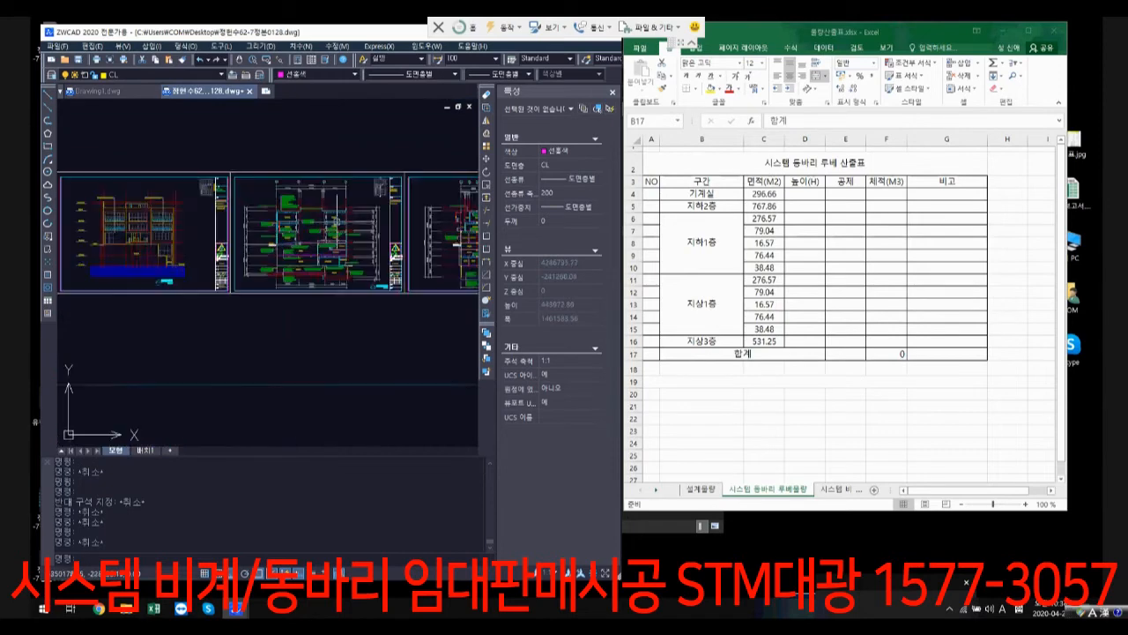
{"action": "scroll", "coordinate": [263, 293], "scroll_direction": "up", "scroll_amount": 3}
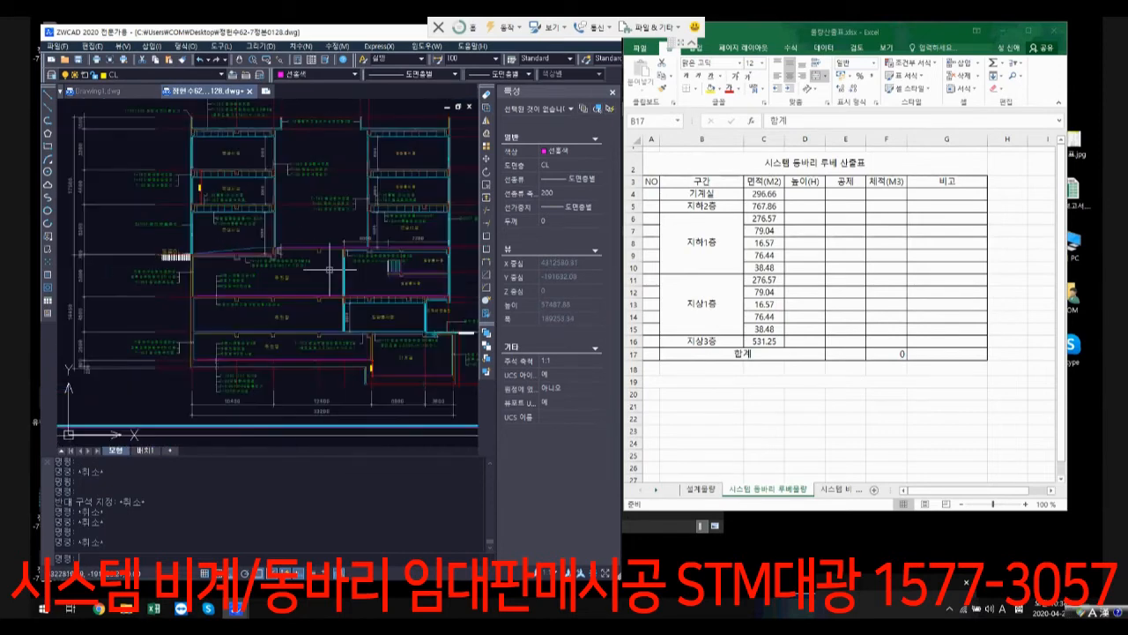
{"action": "scroll", "coordinate": [263, 293], "scroll_direction": "down", "scroll_amount": 2}
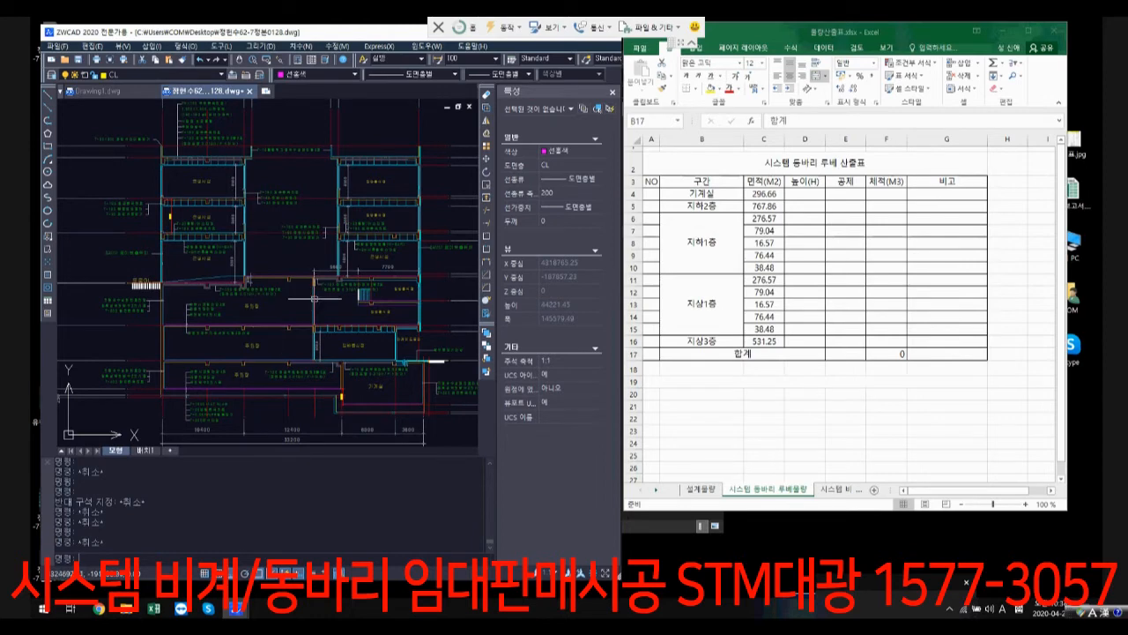
{"action": "scroll", "coordinate": [279, 284], "scroll_direction": "up", "scroll_amount": 3}
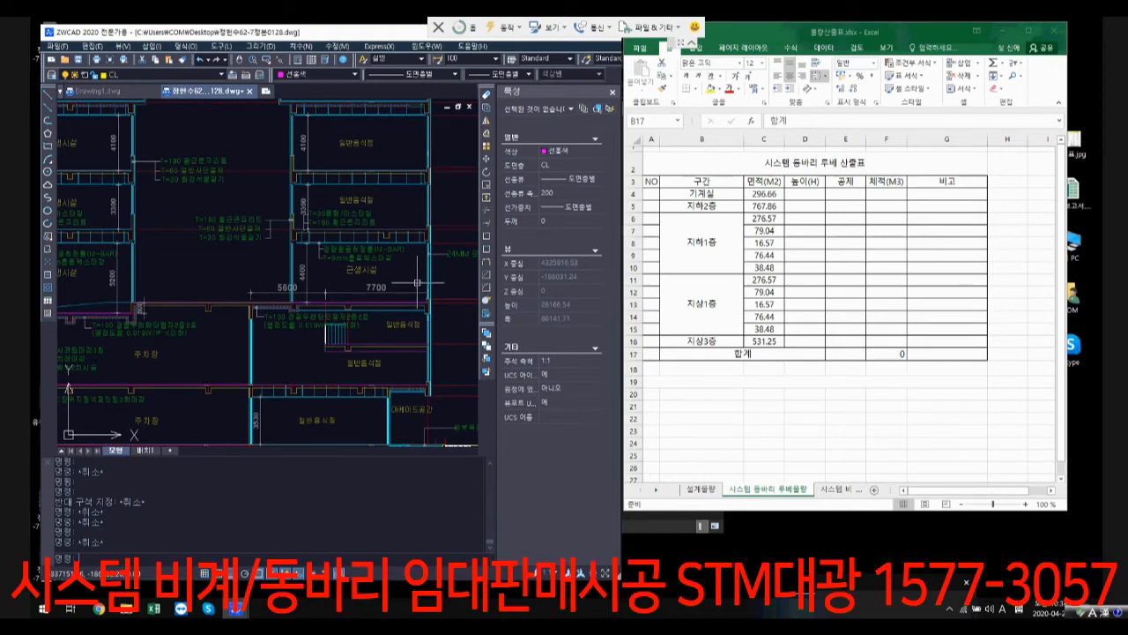
{"action": "scroll", "coordinate": [417, 282], "scroll_direction": "down", "scroll_amount": 3}
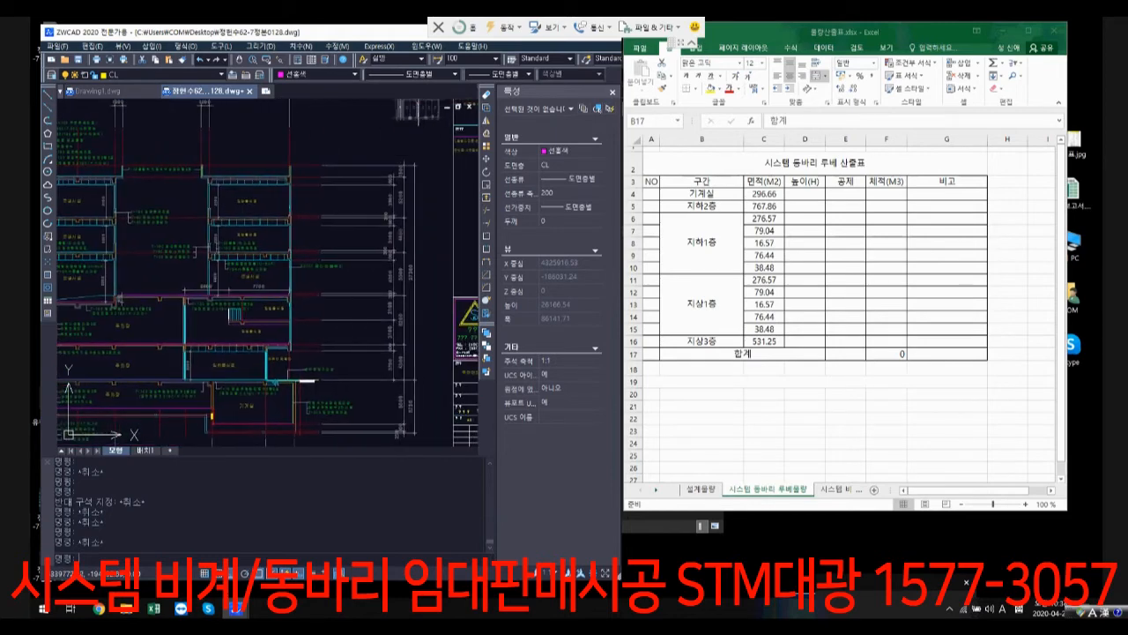
{"action": "scroll", "coordinate": [371, 277], "scroll_direction": "down", "scroll_amount": 5}
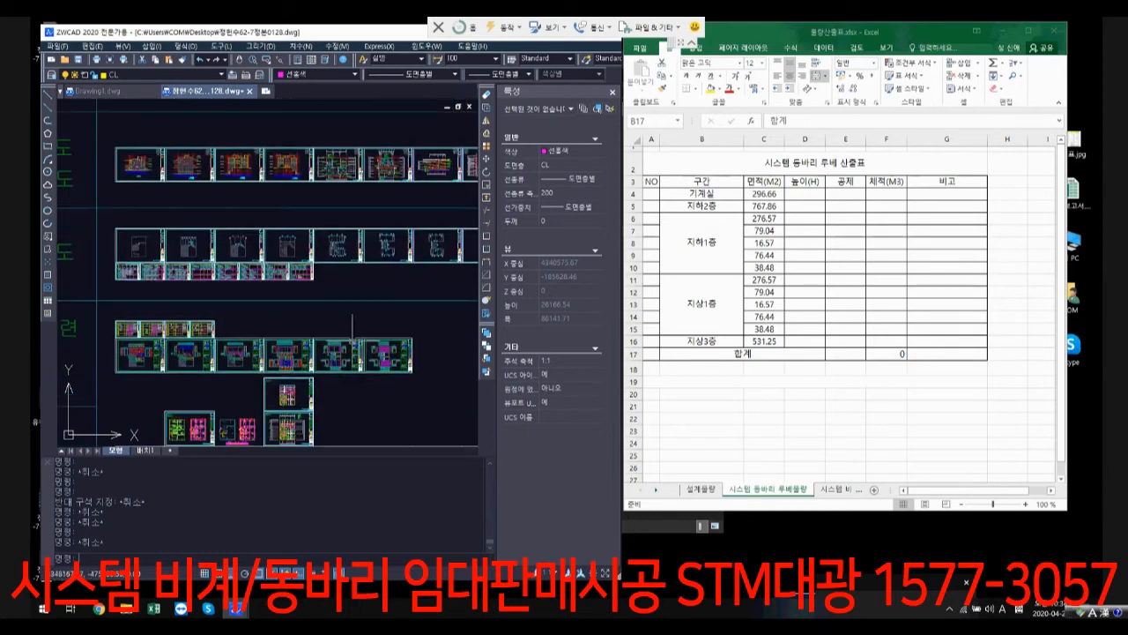
Step: Draw a horizontal line from the lower corner of the magenta hatched floor past the two outline groups beside it
{"action": "scroll", "coordinate": [377, 344], "scroll_direction": "up", "scroll_amount": 5}
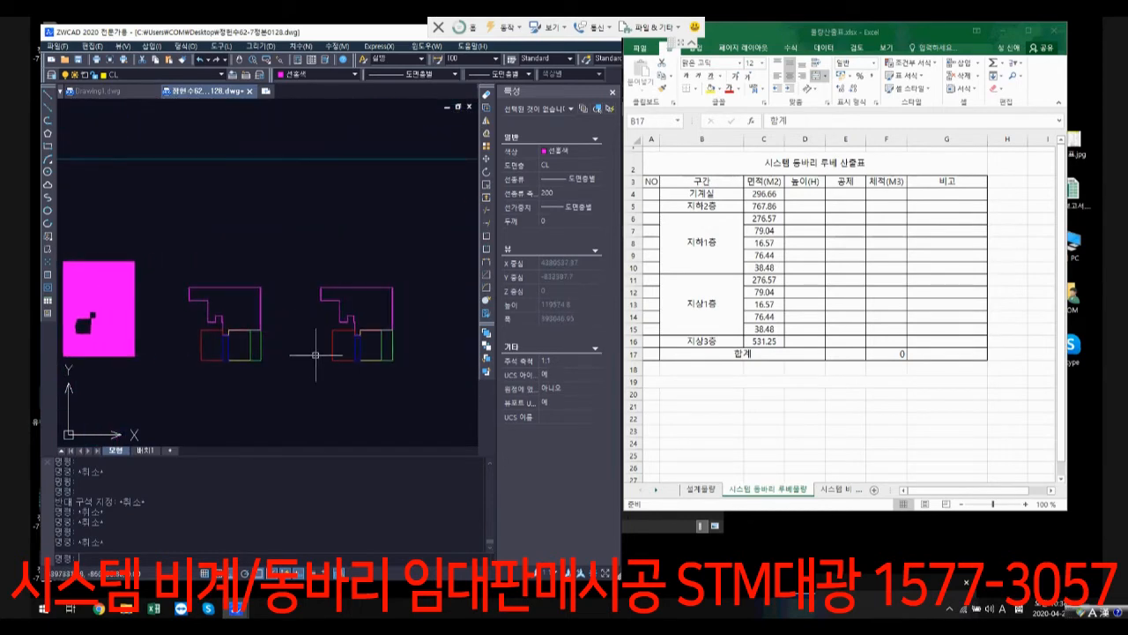
{"action": "type", "text": "l"}
{"action": "key", "text": "space"}
{"action": "left_click", "coordinate": [135, 357]}
{"action": "left_click", "coordinate": [458, 367]}
{"action": "key", "text": "space"}
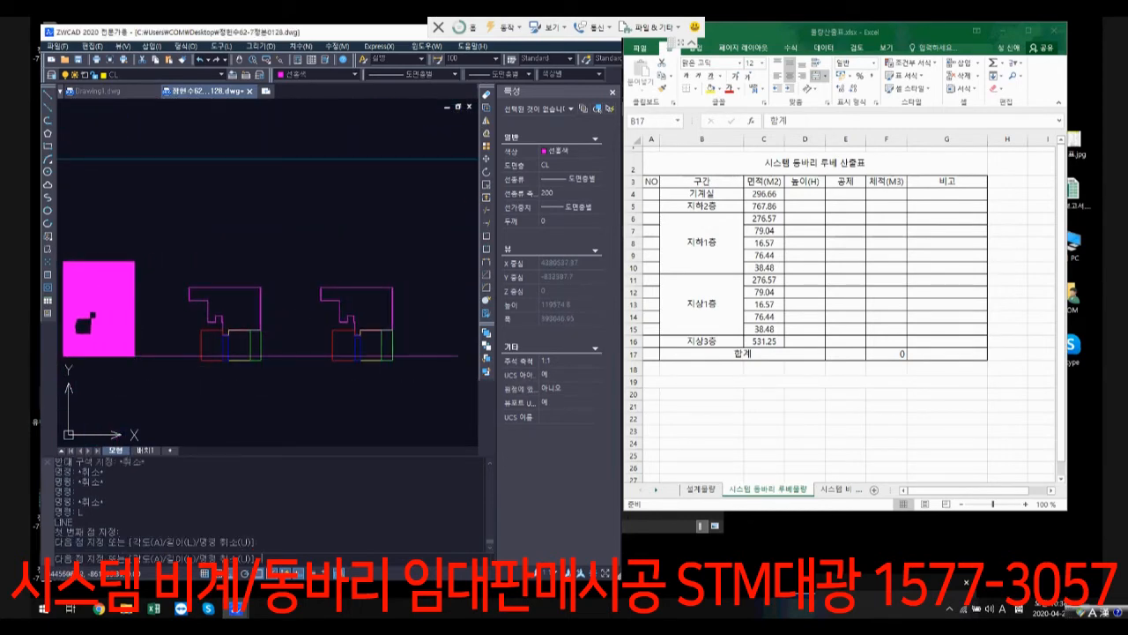
Step: Move both outline groups vertically so that their bottom edges sit on the horizontal line
{"action": "type", "text": "m"}
{"action": "key", "text": "space"}
{"action": "left_click", "coordinate": [159, 255]}
{"action": "left_click", "coordinate": [419, 388]}
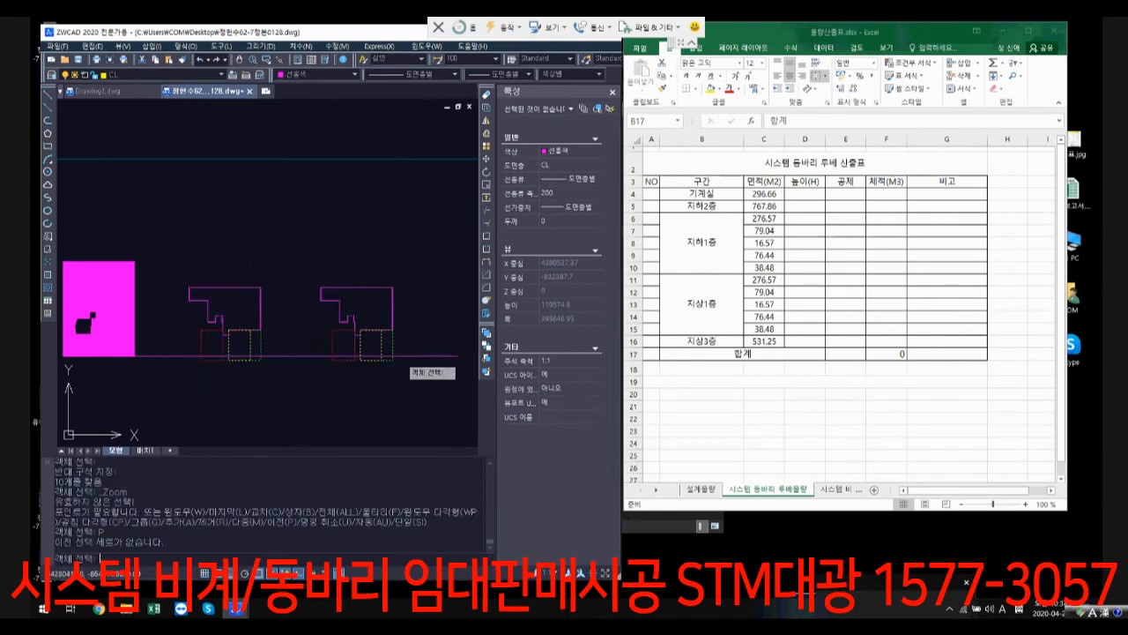
{"action": "key", "text": "space"}
{"action": "left_click", "coordinate": [393, 360]}
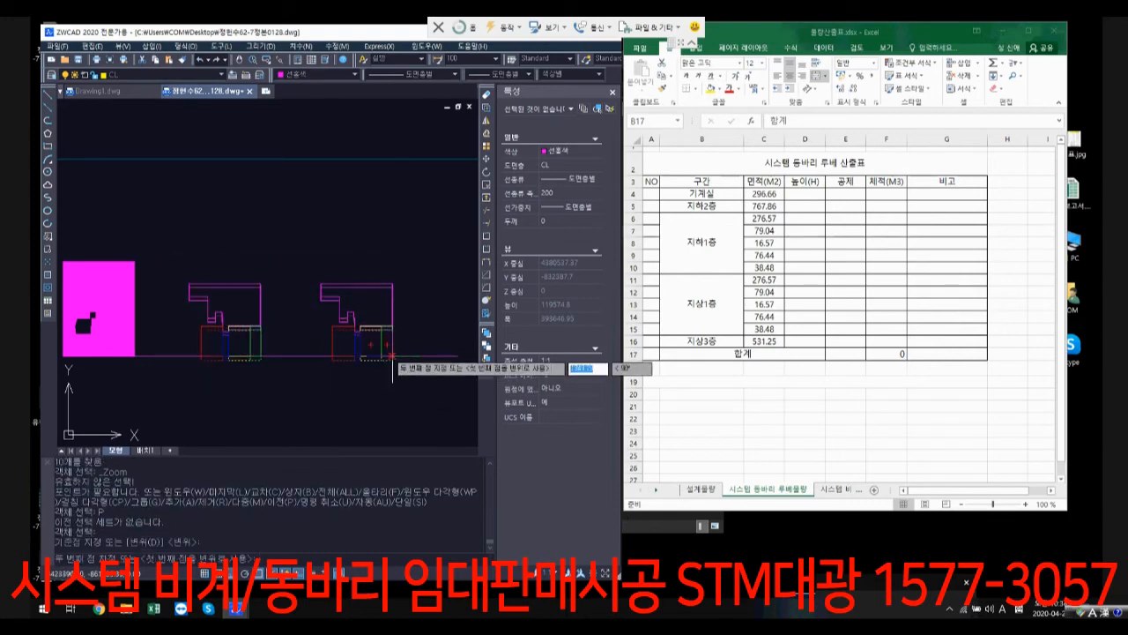
{"action": "left_click", "coordinate": [393, 356]}
{"action": "left_click", "coordinate": [148, 357]}
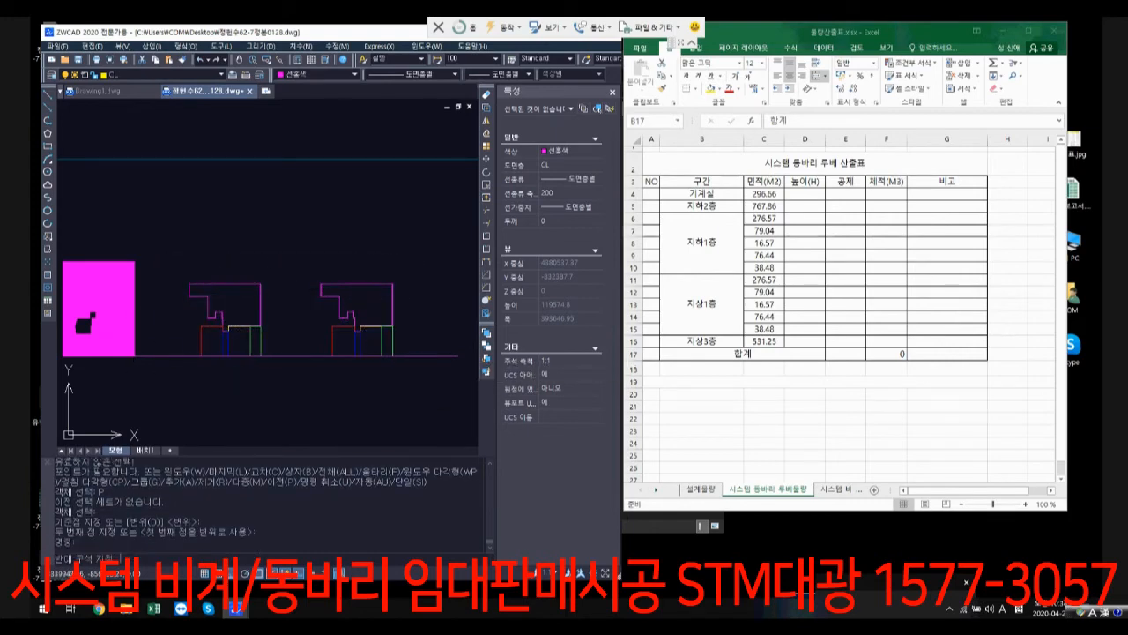
{"action": "type", "text": "c"}
{"action": "key", "text": "space"}
{"action": "left_click", "coordinate": [141, 356]}
{"action": "key", "text": "Escape"}
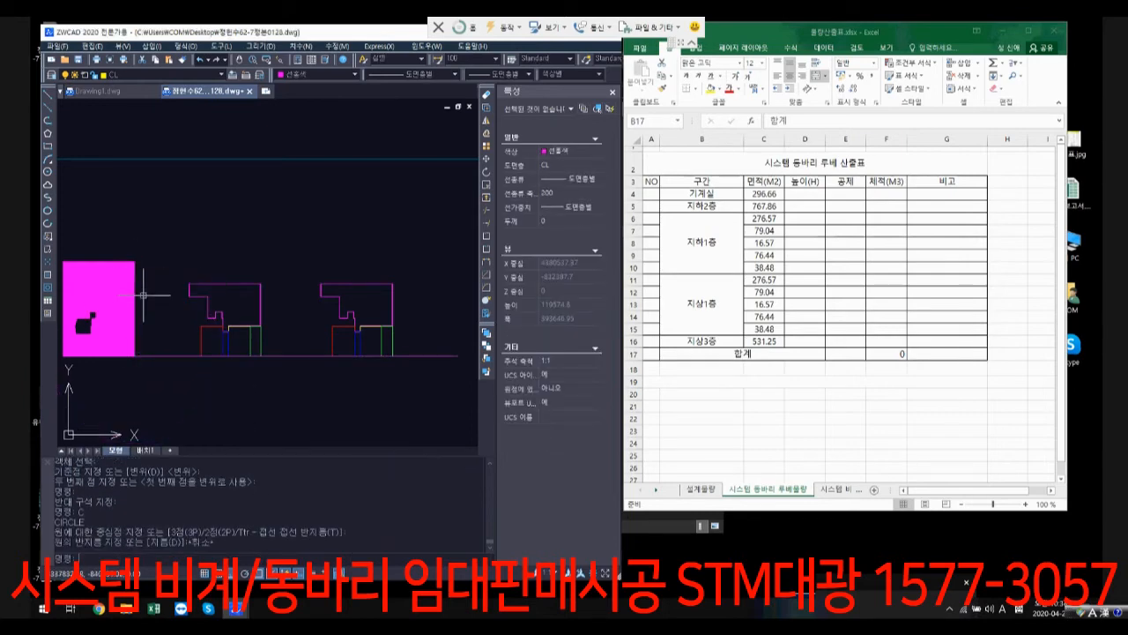
Step: Copy the horizontal reference line from the lower corner of the magenta hatched floor up to its upper corner
{"action": "type", "text": "co"}
{"action": "key", "text": "space"}
{"action": "left_click", "coordinate": [162, 363]}
{"action": "left_click", "coordinate": [152, 347]}
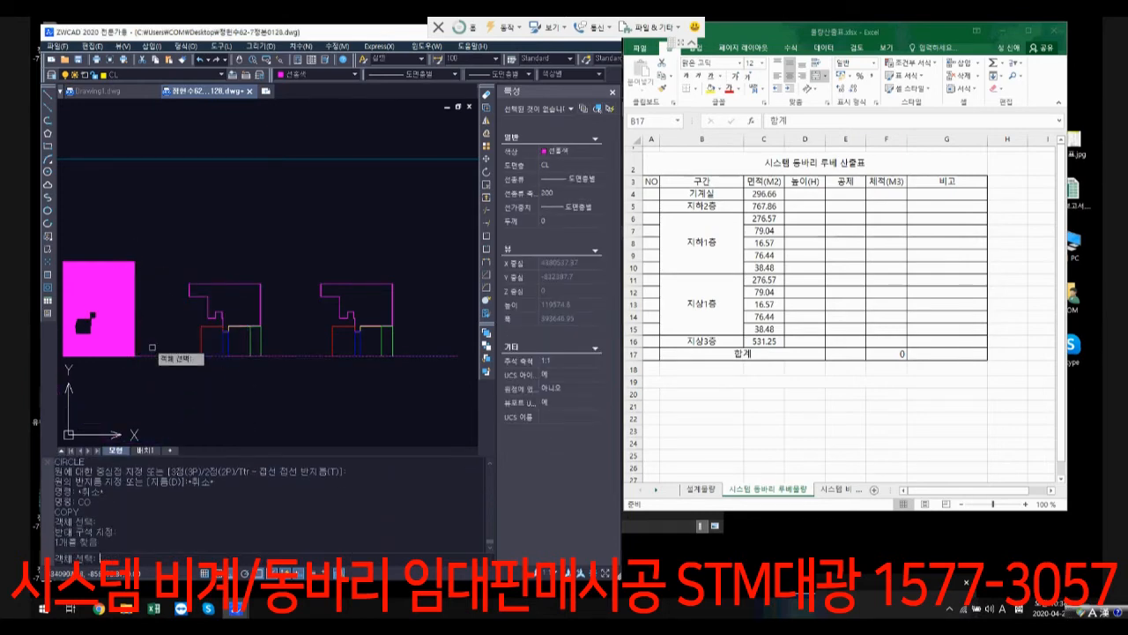
{"action": "key", "text": "space"}
{"action": "left_click", "coordinate": [137, 357]}
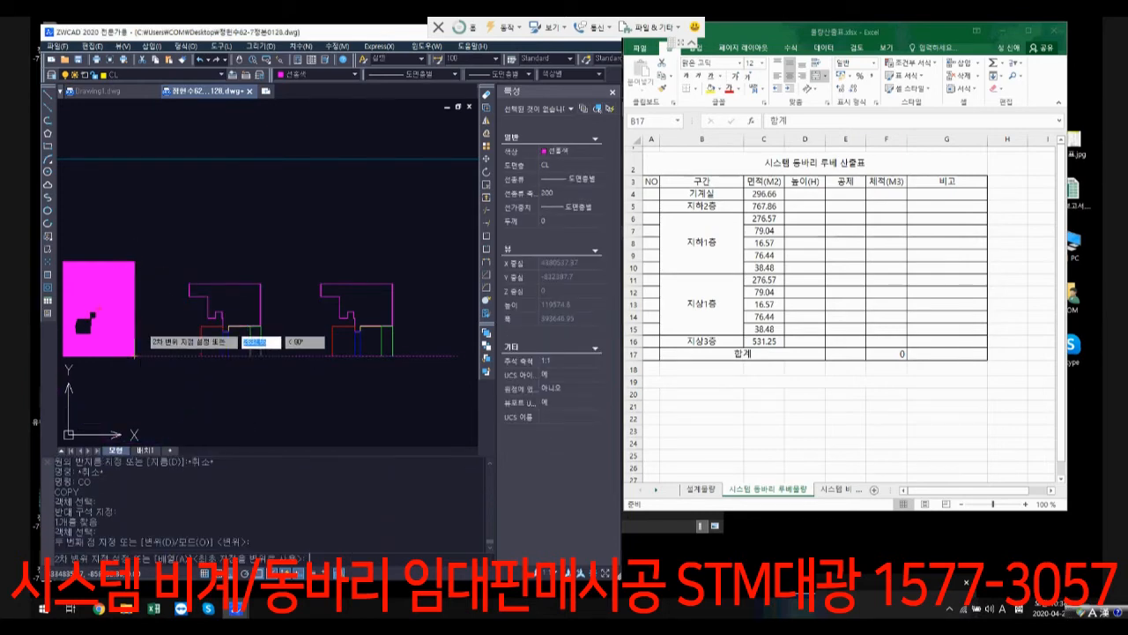
{"action": "left_click", "coordinate": [138, 262]}
{"action": "key", "text": "space"}
Step: Stretch the top edge of the magenta outline in the group farthest from the hatched floor up to the copied line
{"action": "type", "text": "s"}
{"action": "key", "text": "space"}
{"action": "left_click", "coordinate": [404, 290]}
{"action": "left_click", "coordinate": [302, 273]}
{"action": "key", "text": "space"}
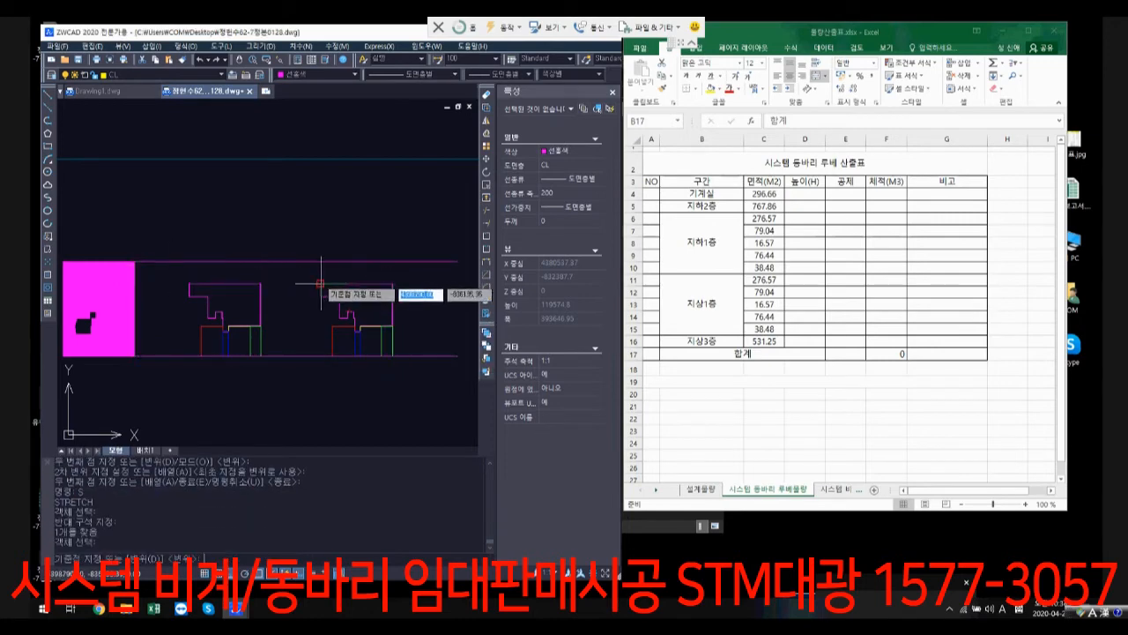
{"action": "left_click", "coordinate": [321, 283]}
{"action": "left_click", "coordinate": [321, 262]}
Step: Erase both horizontal reference lines running past the outline groups
{"action": "left_click", "coordinate": [438, 382]}
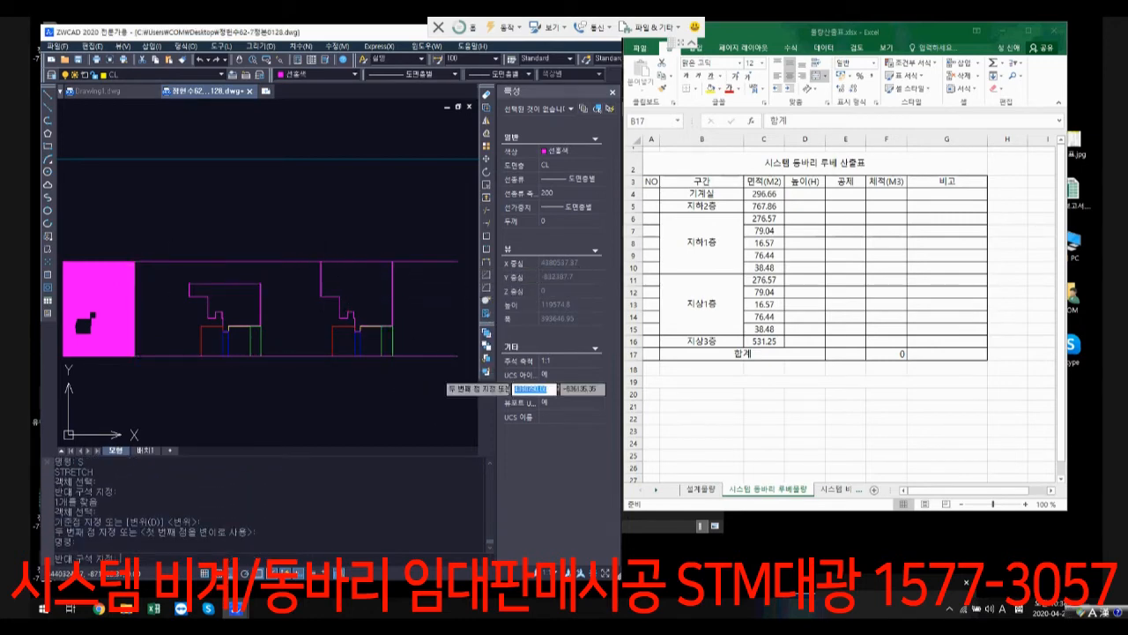
{"action": "left_click", "coordinate": [416, 253]}
{"action": "type", "text": "e"}
{"action": "key", "text": "space"}
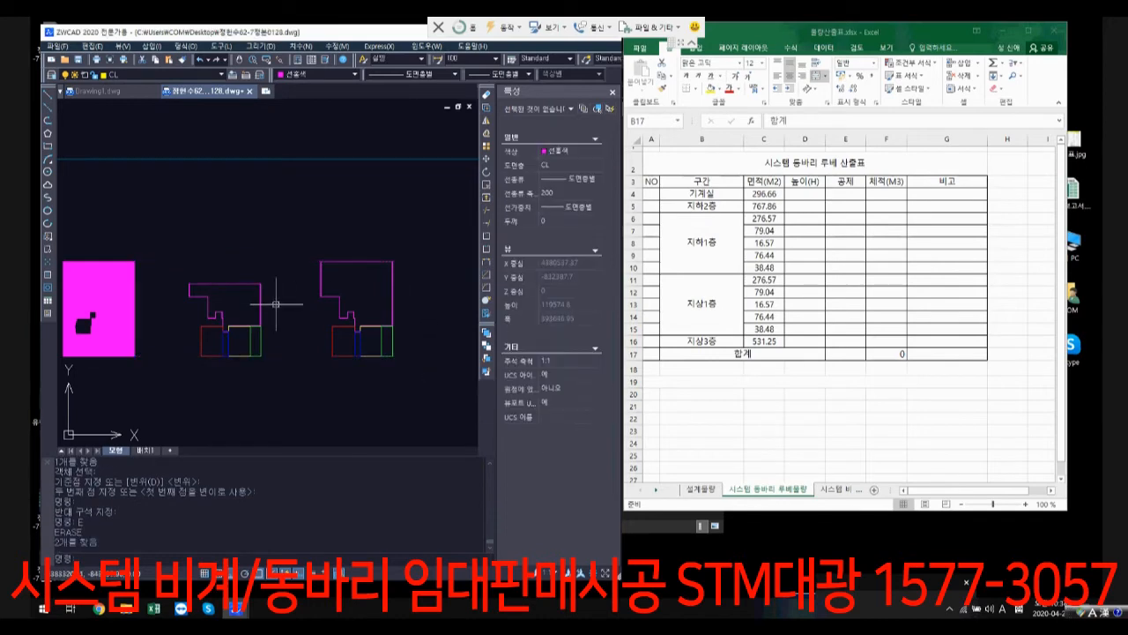
Step: Check the two magenta outlines' properties and enter the stretched outline's area, 465.99, in cell C11 of the Excel table
{"action": "left_click", "coordinate": [342, 329]}
{"action": "left_click", "coordinate": [230, 289]}
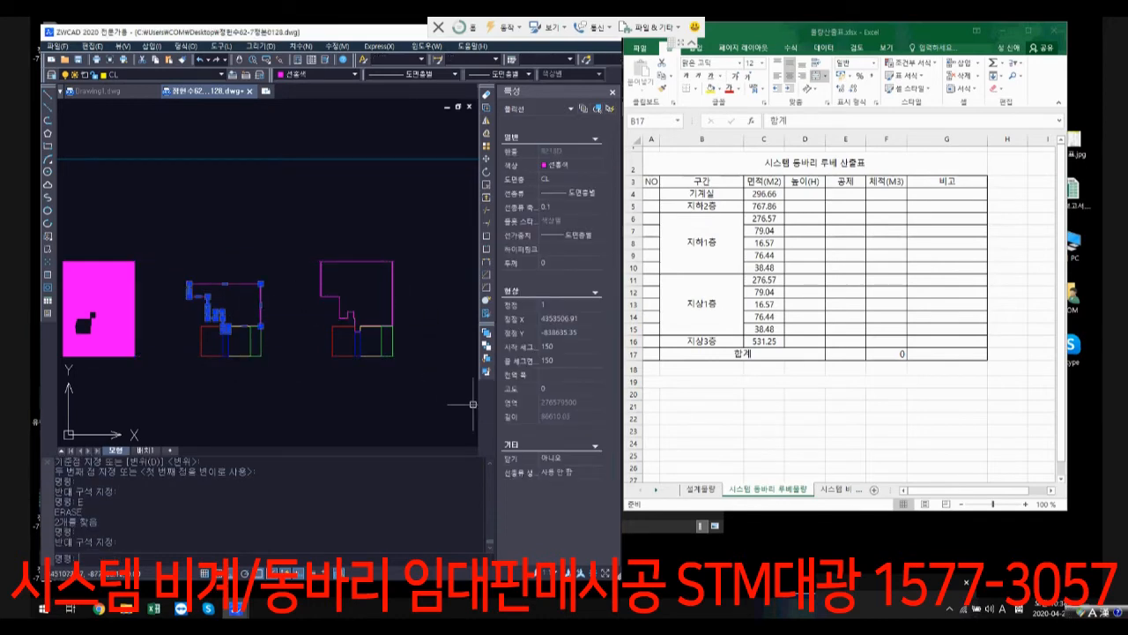
{"action": "key", "text": "Escape"}
{"action": "key", "text": "Escape"}
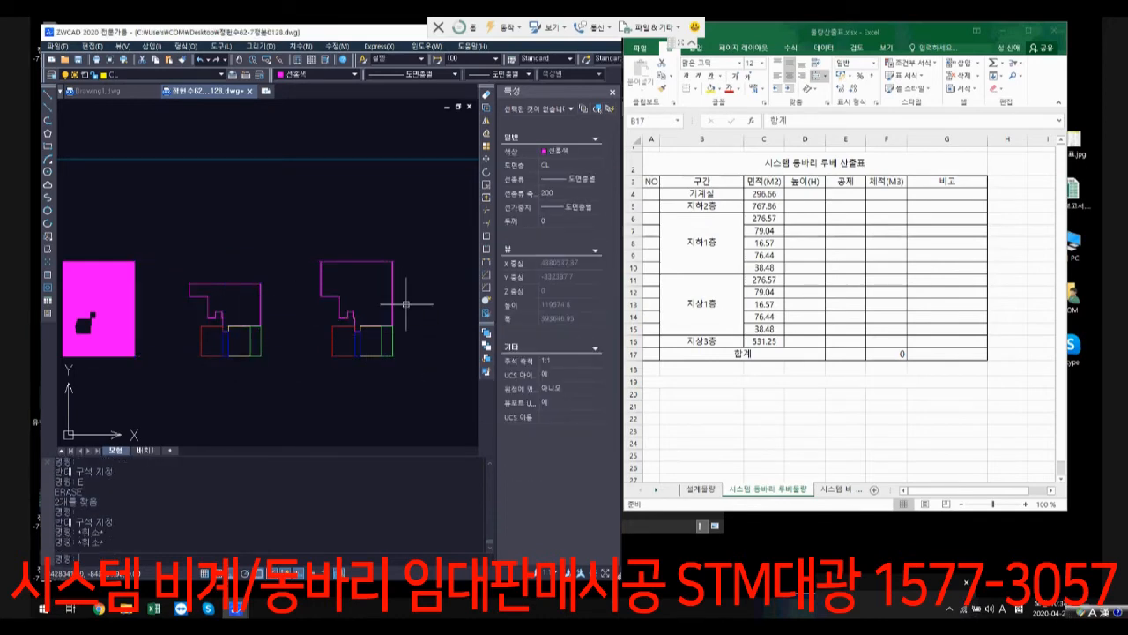
{"action": "left_click", "coordinate": [408, 305]}
{"action": "left_click", "coordinate": [371, 288]}
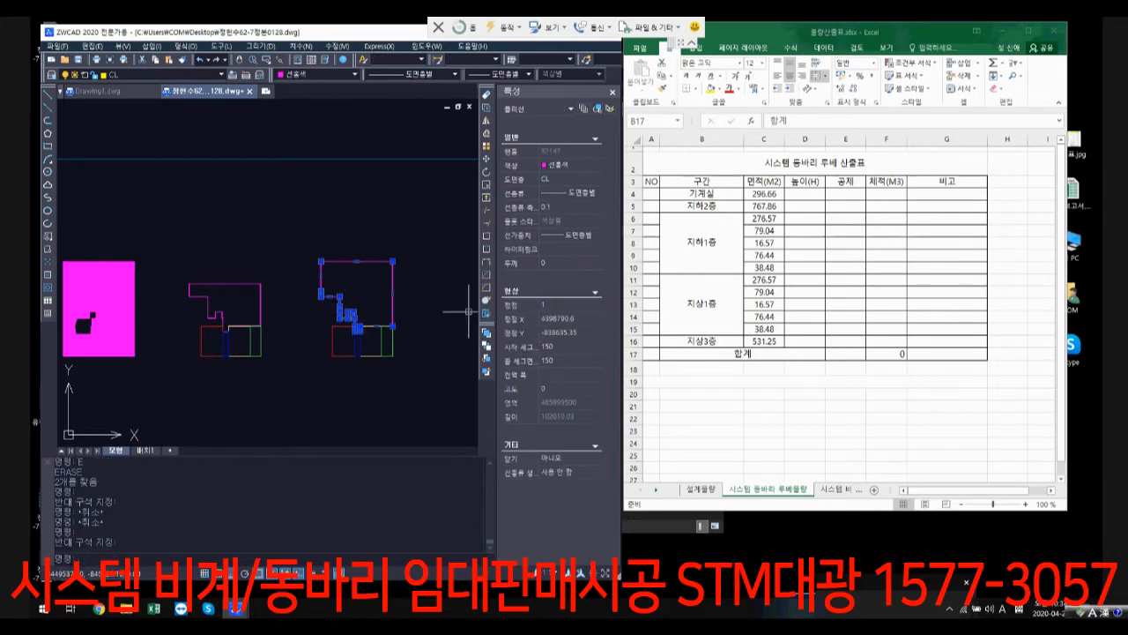
{"action": "left_click", "coordinate": [764, 280]}
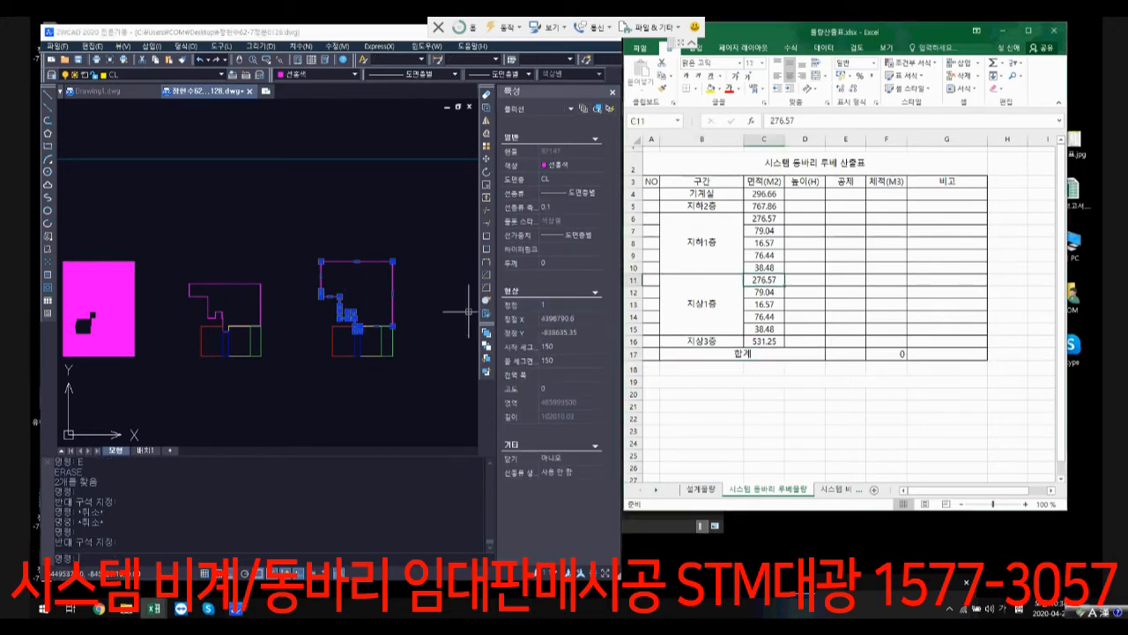
{"action": "type", "text": "465.99"}
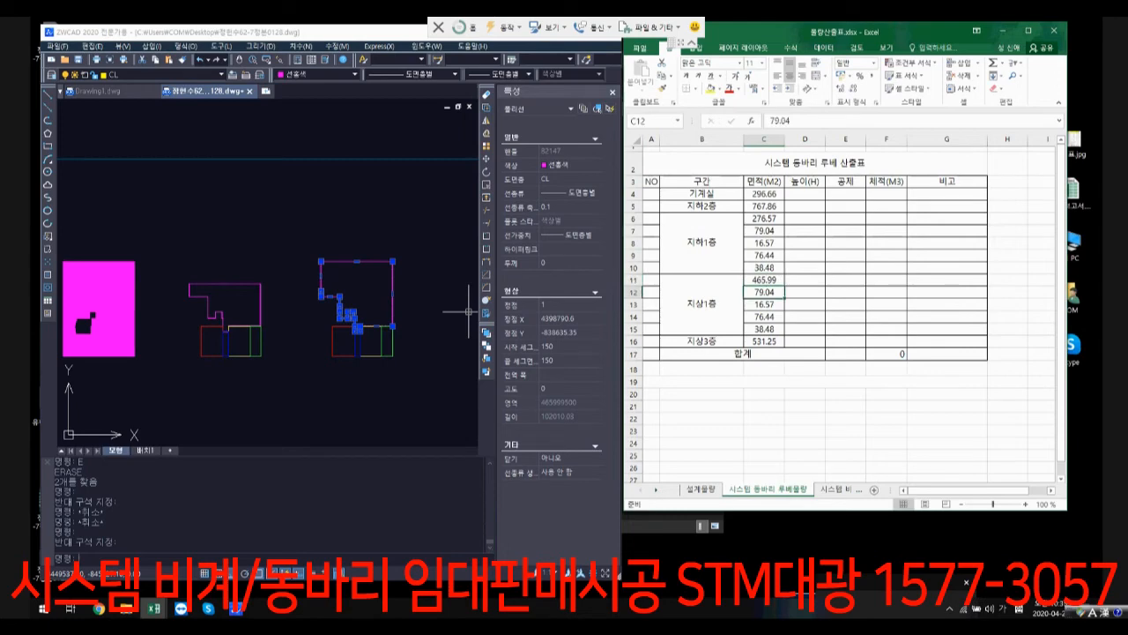
Step: Find the lowest storey's height dimension in the ZWCAD building section and enter 5.6 as the 기계실 height in cell D4
{"action": "scroll", "coordinate": [379, 396], "scroll_direction": "down", "scroll_amount": 8}
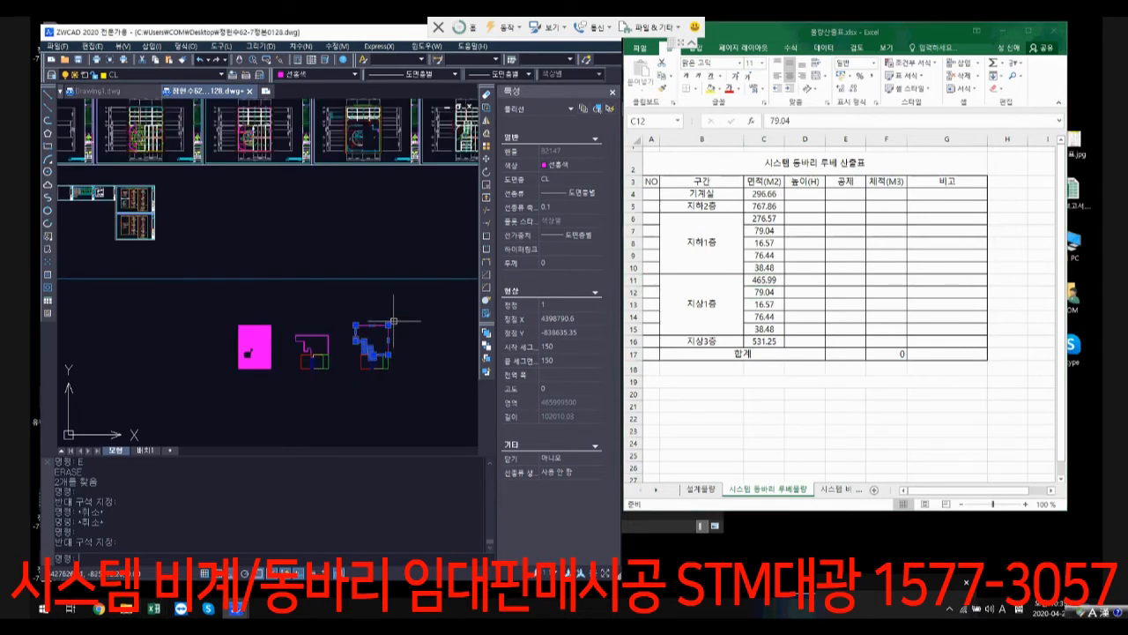
{"action": "key", "text": "Escape"}
{"action": "scroll", "coordinate": [405, 332], "scroll_direction": "down", "scroll_amount": 2}
{"action": "scroll", "coordinate": [300, 187], "scroll_direction": "up", "scroll_amount": 3}
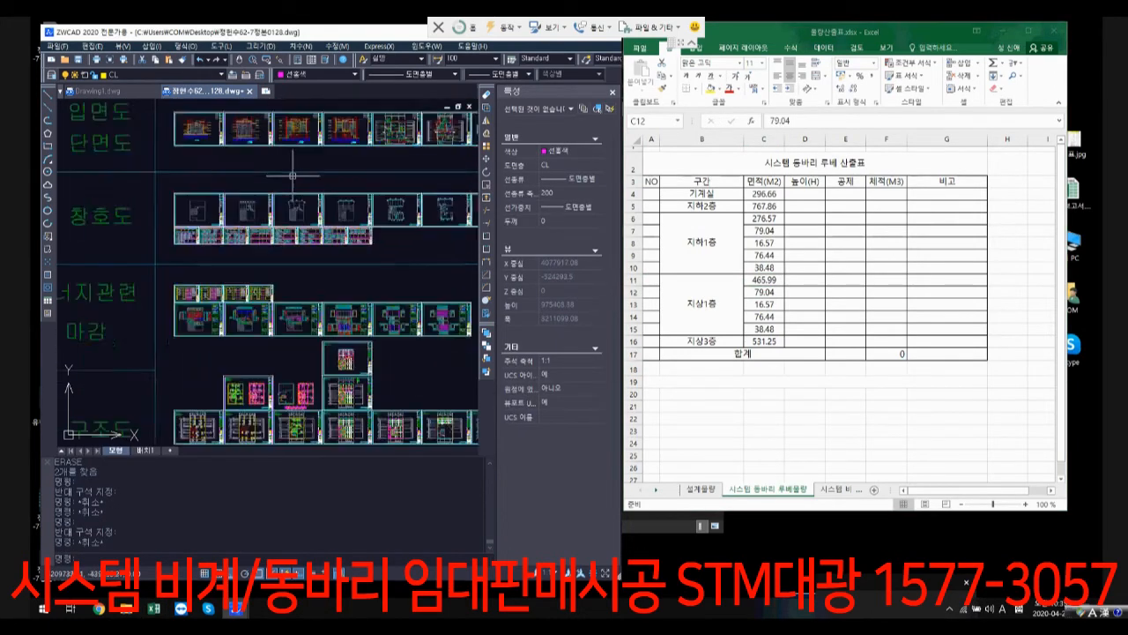
{"action": "middle_click_drag", "start_coordinate": [365, 265], "coordinate": [321, 366]}
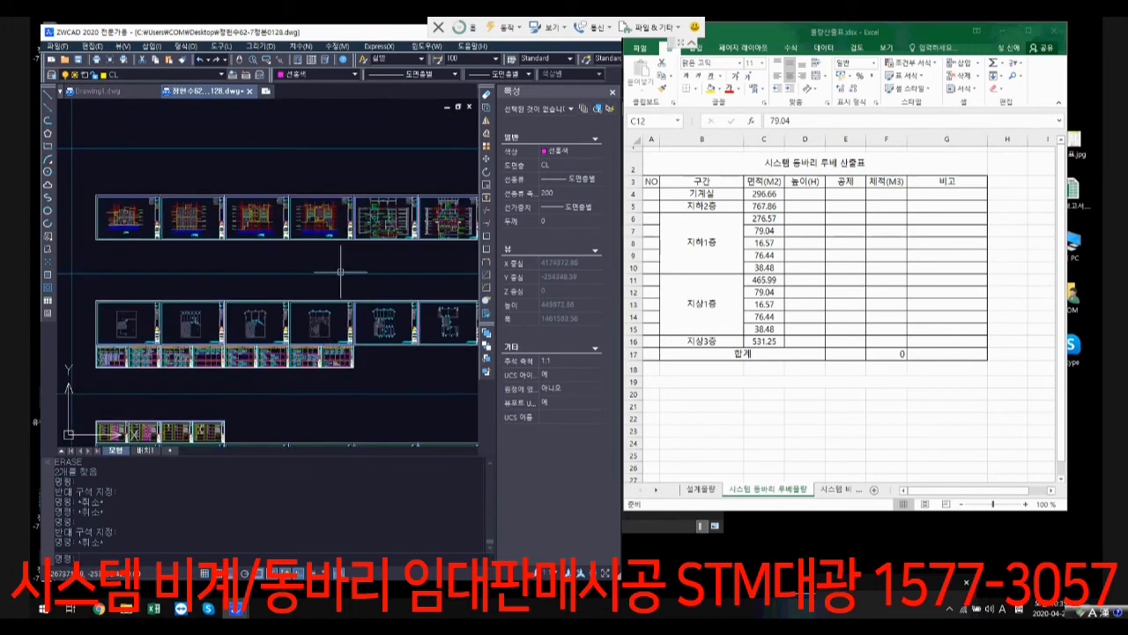
{"action": "scroll", "coordinate": [426, 233], "scroll_direction": "up", "scroll_amount": 3}
{"action": "scroll", "coordinate": [198, 272], "scroll_direction": "up", "scroll_amount": 6}
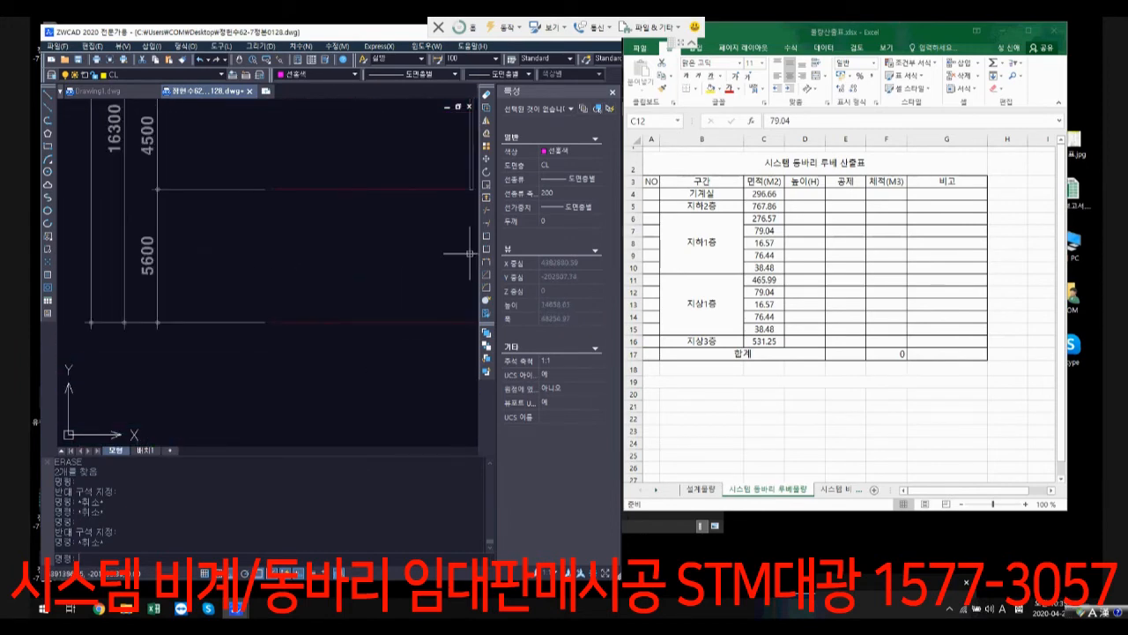
{"action": "left_click", "coordinate": [804, 194]}
{"action": "type", "text": "5.6"}
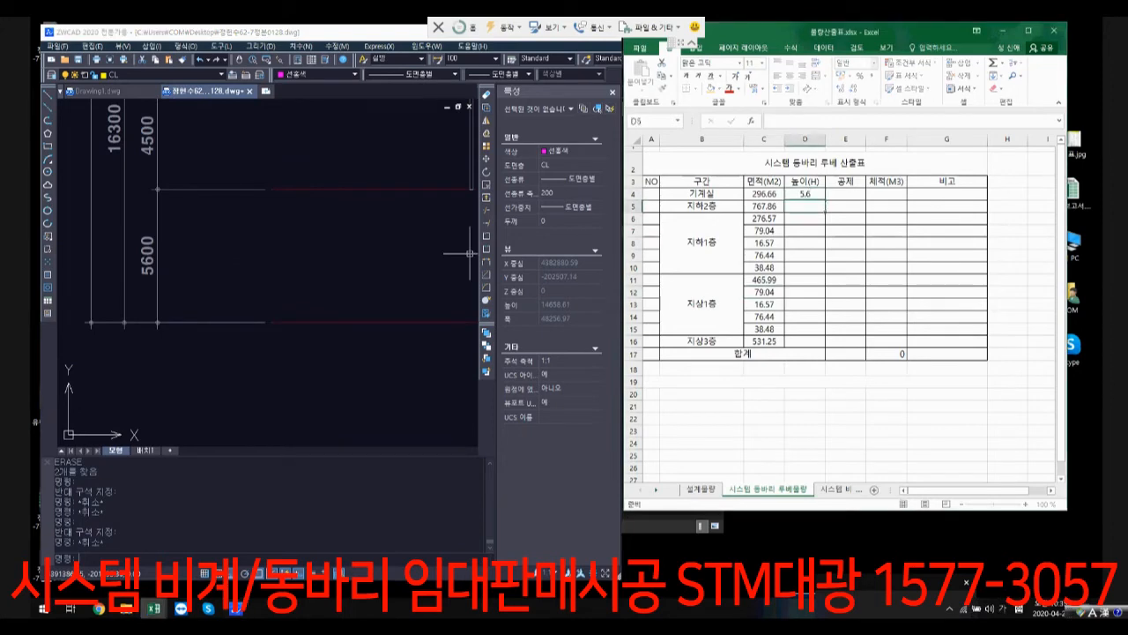
{"action": "key", "text": "Return"}
Step: Read the 지하2층 storey height from the ZWCAD section drawings and enter 4.5 in cell D5
{"action": "scroll", "coordinate": [355, 249], "scroll_direction": "down", "scroll_amount": 3}
{"action": "middle_click_drag", "start_coordinate": [355, 249], "coordinate": [204, 296]}
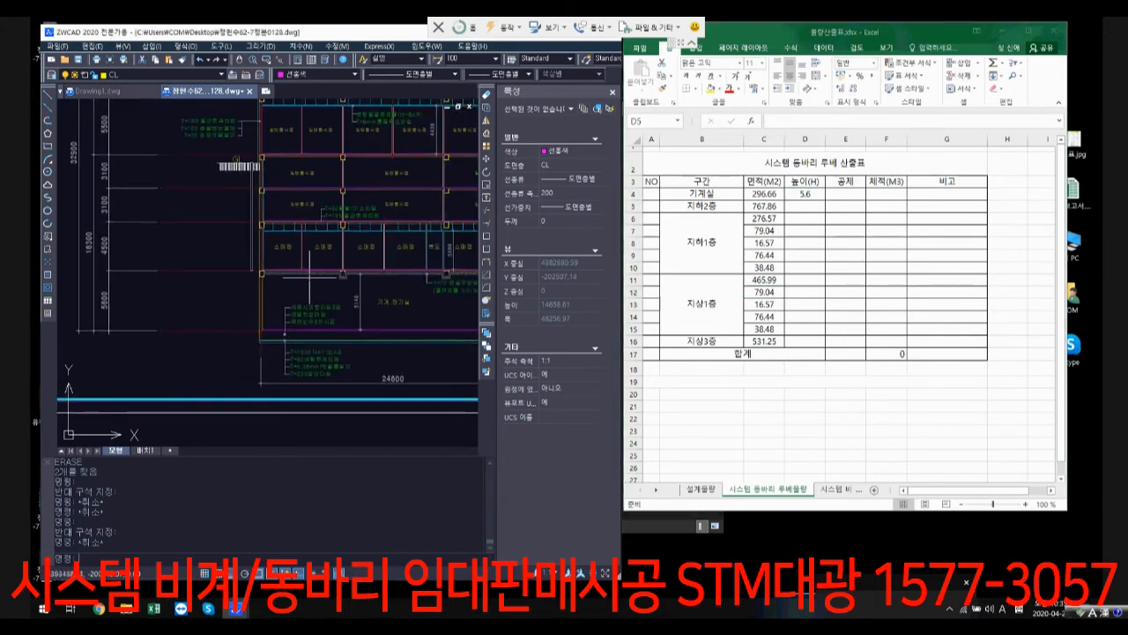
{"action": "middle_click_drag", "start_coordinate": [310, 278], "coordinate": [126, 276]}
{"action": "middle_click_drag", "start_coordinate": [380, 249], "coordinate": [237, 254]}
{"action": "scroll", "coordinate": [342, 279], "scroll_direction": "down", "scroll_amount": 5}
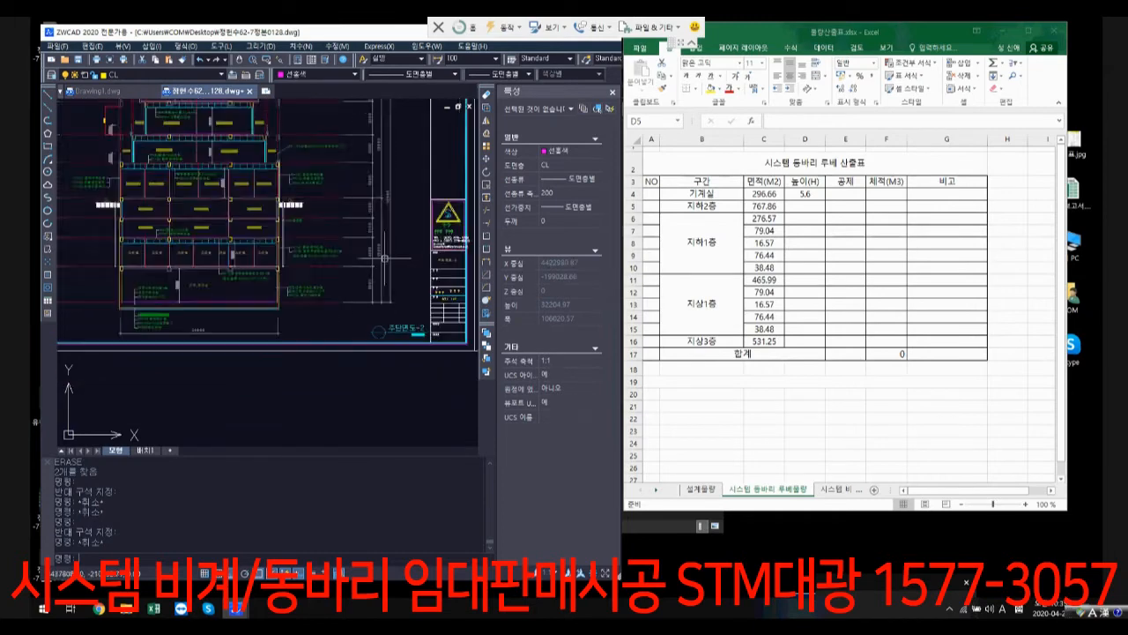
{"action": "middle_click_drag", "start_coordinate": [123, 262], "coordinate": [252, 264]}
{"action": "scroll", "coordinate": [311, 267], "scroll_direction": "up", "scroll_amount": 3}
{"action": "scroll", "coordinate": [212, 264], "scroll_direction": "up", "scroll_amount": 5}
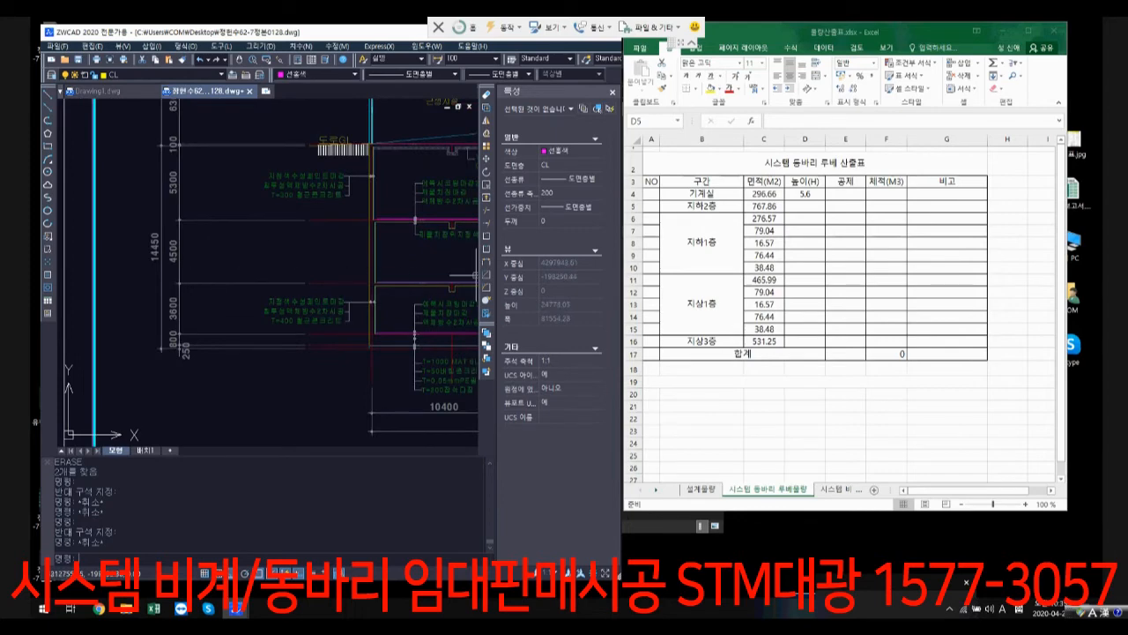
{"action": "left_click", "coordinate": [804, 206]}
{"action": "type", "text": "4.5"}
{"action": "key", "text": "Return"}
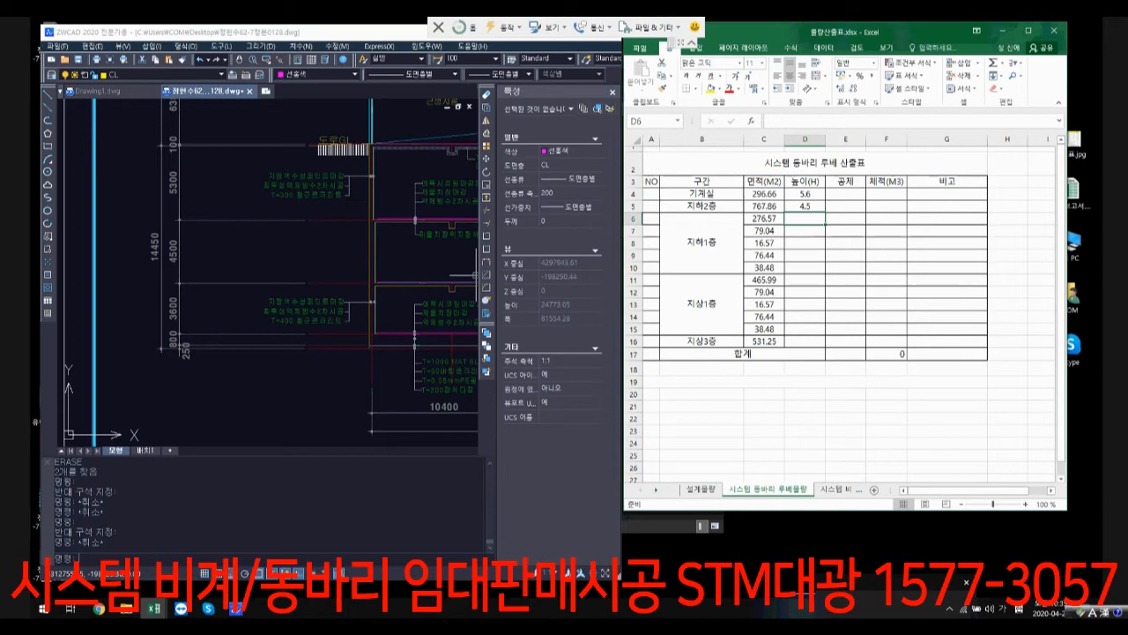
Step: Examine the parking levels in the ZWCAD building section for the floor and slab levels that bound the 지하1층 storey
{"action": "scroll", "coordinate": [393, 265], "scroll_direction": "up", "scroll_amount": 3}
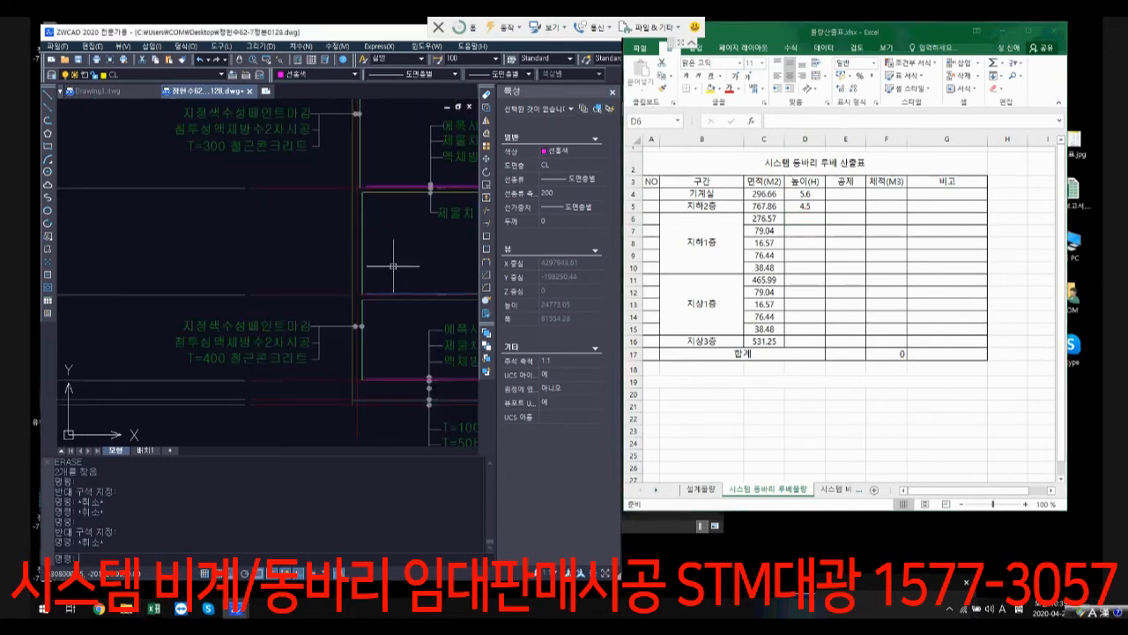
{"action": "scroll", "coordinate": [393, 266], "scroll_direction": "up", "scroll_amount": 2}
{"action": "scroll", "coordinate": [330, 370], "scroll_direction": "up", "scroll_amount": 2}
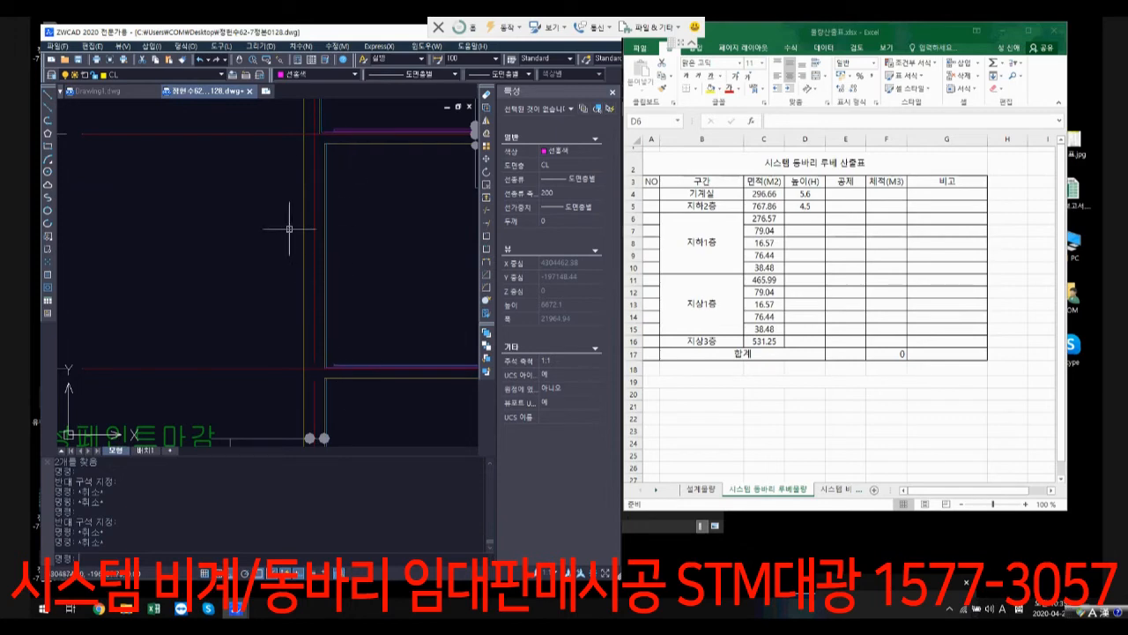
{"action": "scroll", "coordinate": [397, 352], "scroll_direction": "down", "scroll_amount": 6}
{"action": "scroll", "coordinate": [397, 352], "scroll_direction": "down", "scroll_amount": 3}
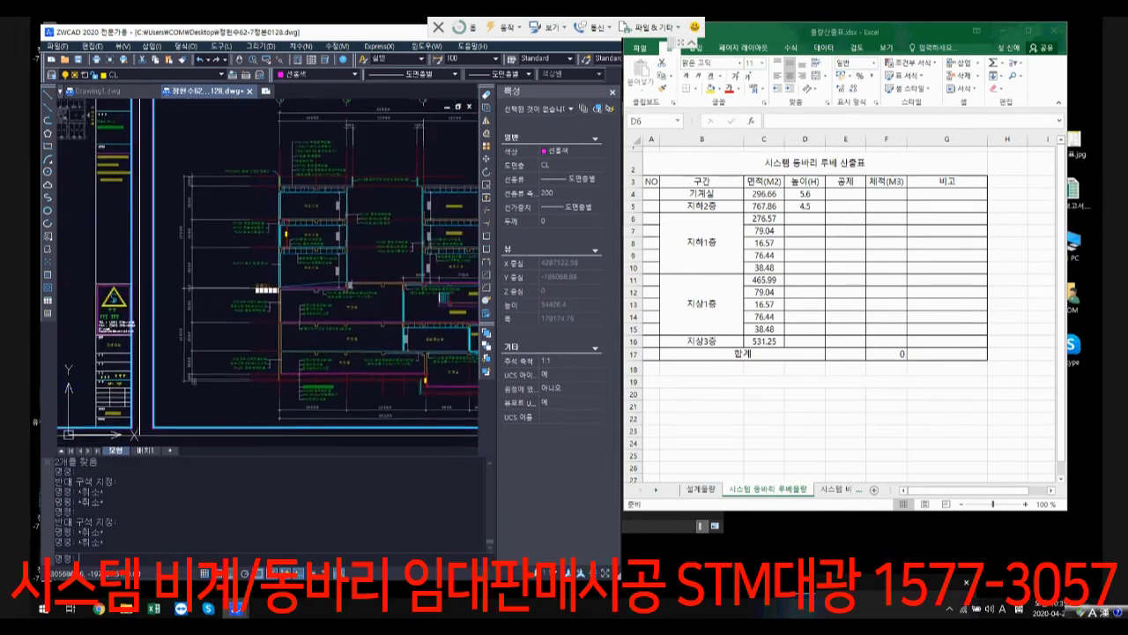
{"action": "scroll", "coordinate": [438, 344], "scroll_direction": "up", "scroll_amount": 4}
{"action": "scroll", "coordinate": [256, 321], "scroll_direction": "up", "scroll_amount": 1}
{"action": "scroll", "coordinate": [413, 302], "scroll_direction": "down", "scroll_amount": 1}
{"action": "scroll", "coordinate": [412, 302], "scroll_direction": "up", "scroll_amount": 2}
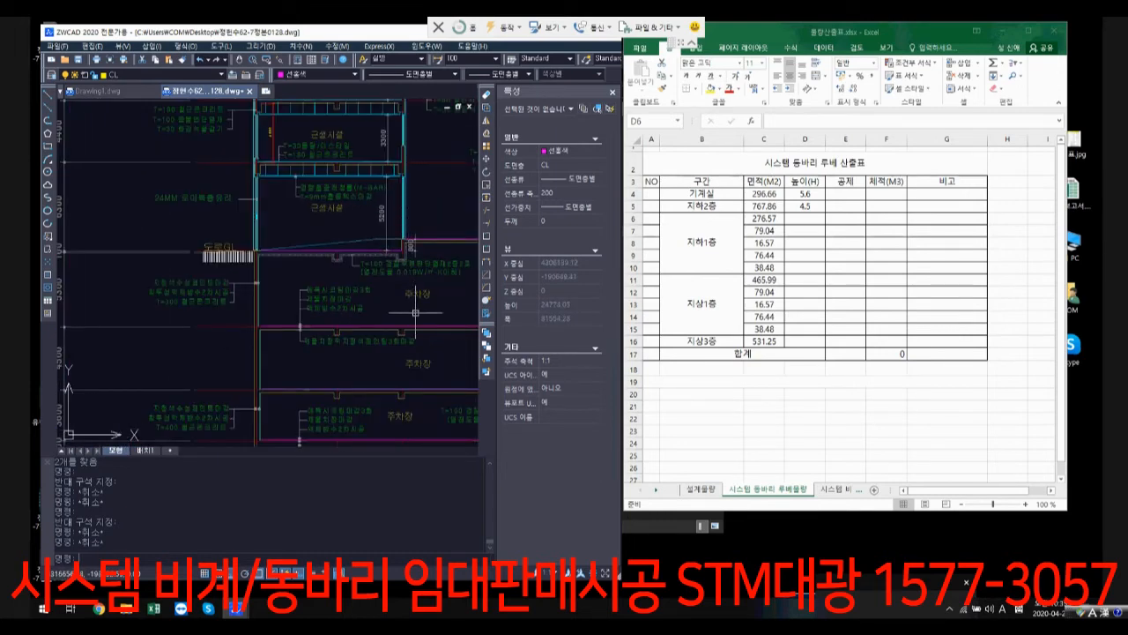
{"action": "mouse_move", "coordinate": [298, 296]}
{"action": "middle_mouse_down"}
{"action": "mouse_move", "coordinate": [395, 282]}
{"action": "mouse_move", "coordinate": [271, 242]}
{"action": "middle_mouse_up"}
{"action": "scroll", "coordinate": [299, 266], "scroll_direction": "up", "scroll_amount": 1}
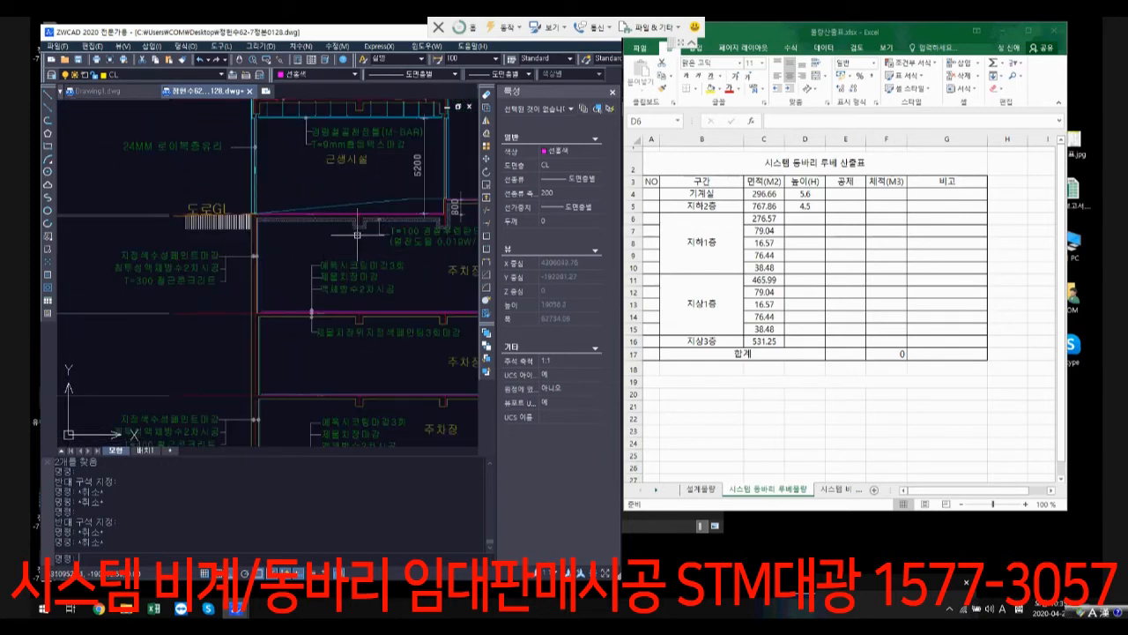
{"action": "scroll", "coordinate": [304, 242], "scroll_direction": "down", "scroll_amount": 3}
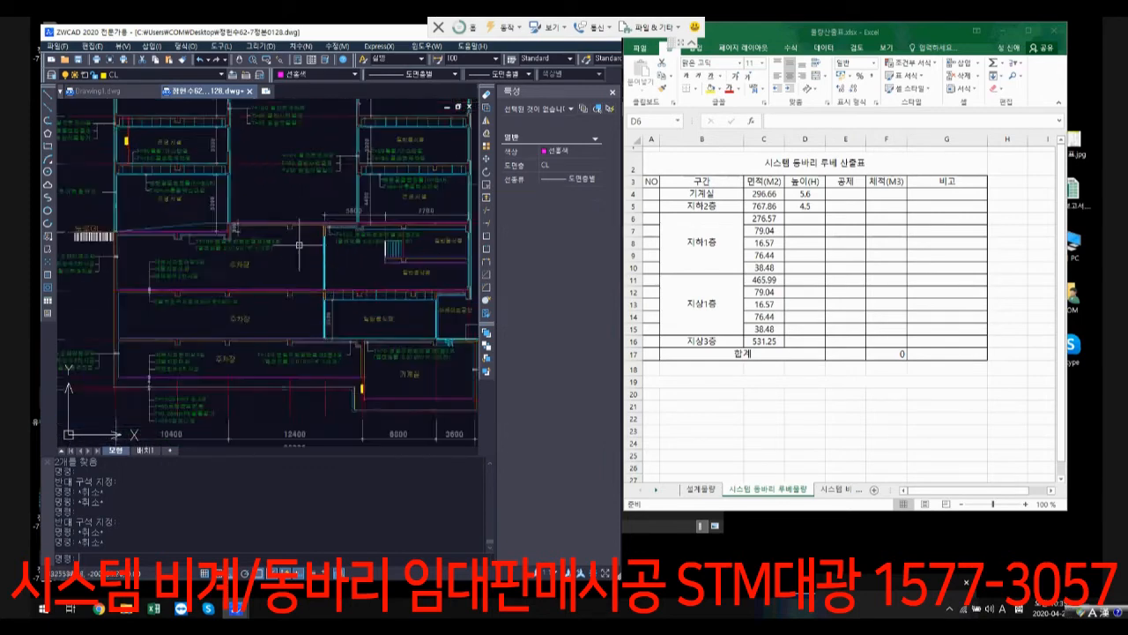
{"action": "scroll", "coordinate": [300, 244], "scroll_direction": "up", "scroll_amount": 2}
Step: Add a vertical linear dimension between the upper and lower floor lines of the upper 주차장 level in the section
{"action": "left_click", "coordinate": [301, 45]}
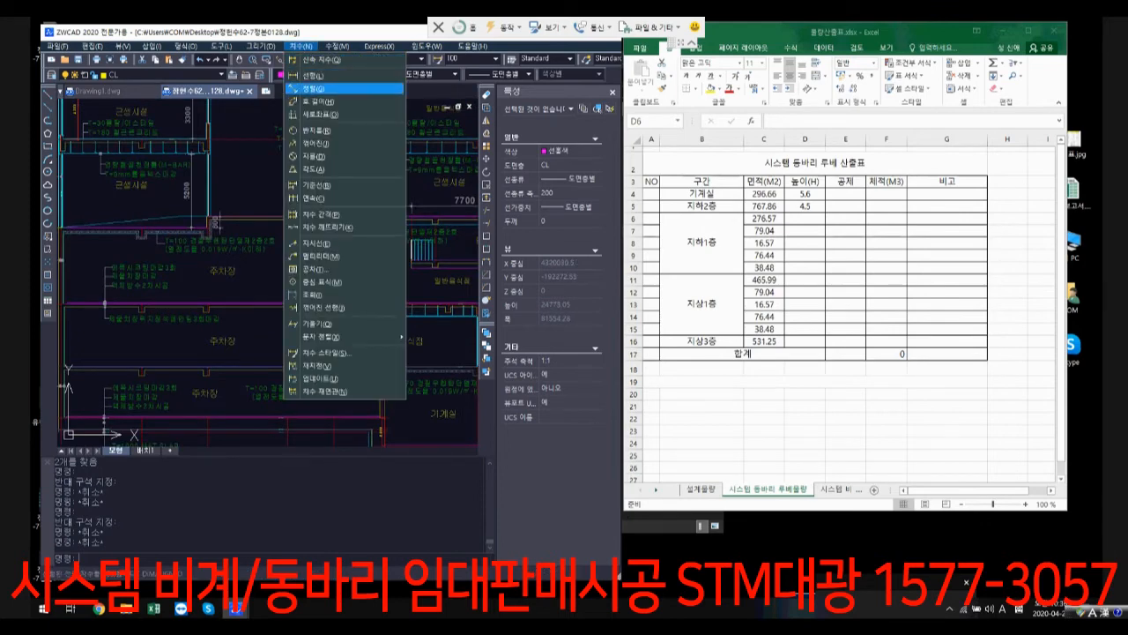
{"action": "left_click", "coordinate": [326, 75]}
{"action": "scroll", "coordinate": [258, 212], "scroll_direction": "up", "scroll_amount": 1}
{"action": "scroll", "coordinate": [259, 211], "scroll_direction": "up", "scroll_amount": 2}
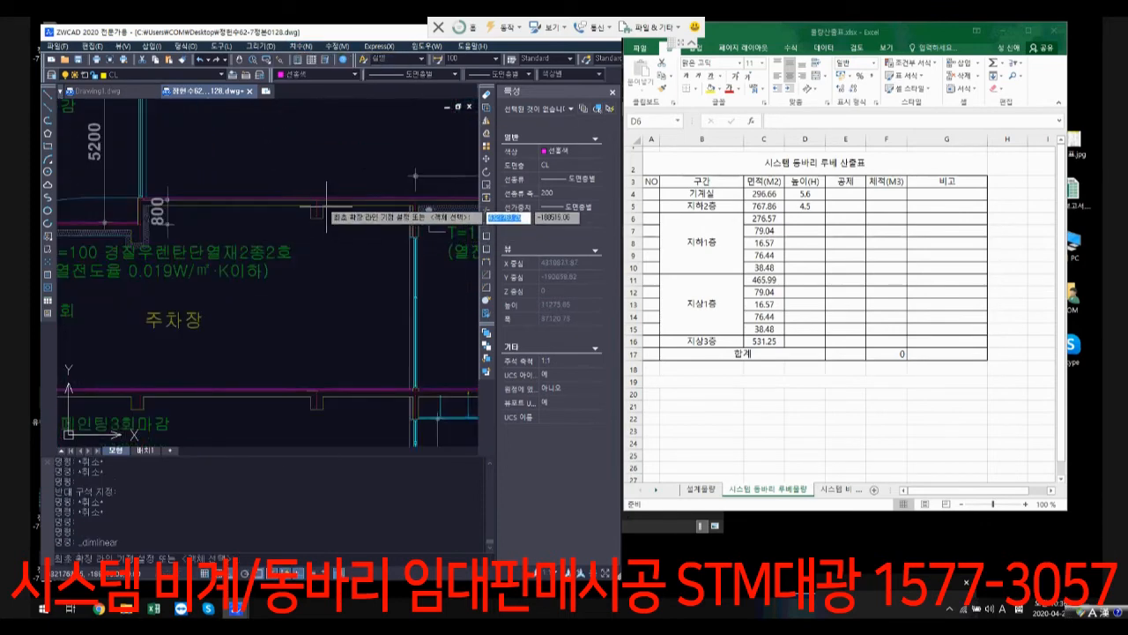
{"action": "left_click", "coordinate": [316, 200]}
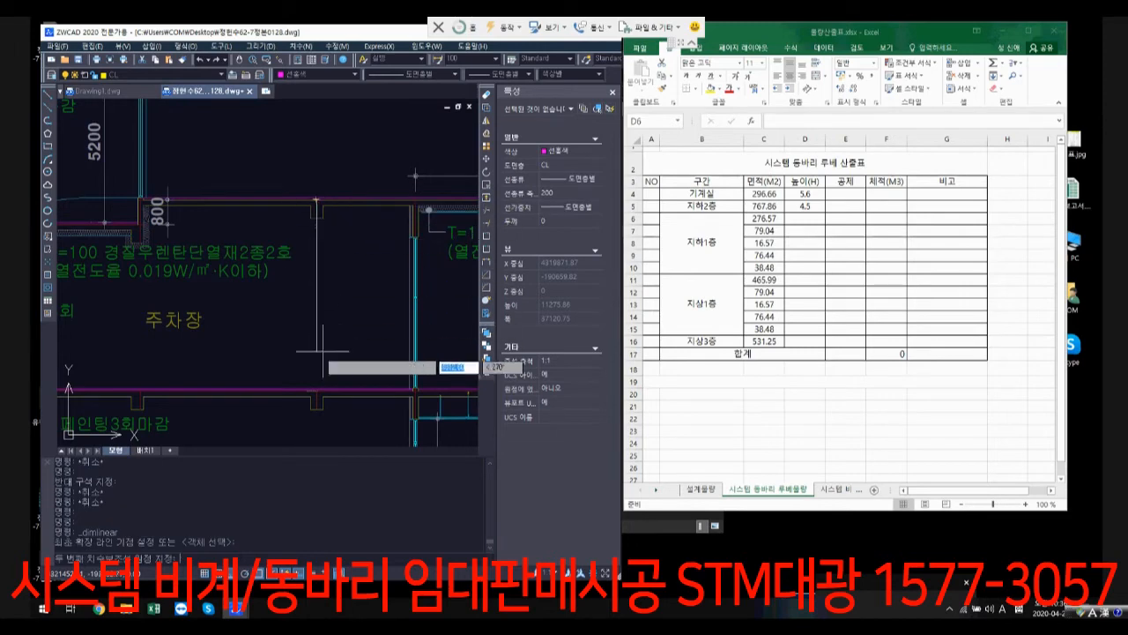
{"action": "scroll", "coordinate": [304, 375], "scroll_direction": "up", "scroll_amount": 2}
{"action": "left_click", "coordinate": [301, 379]}
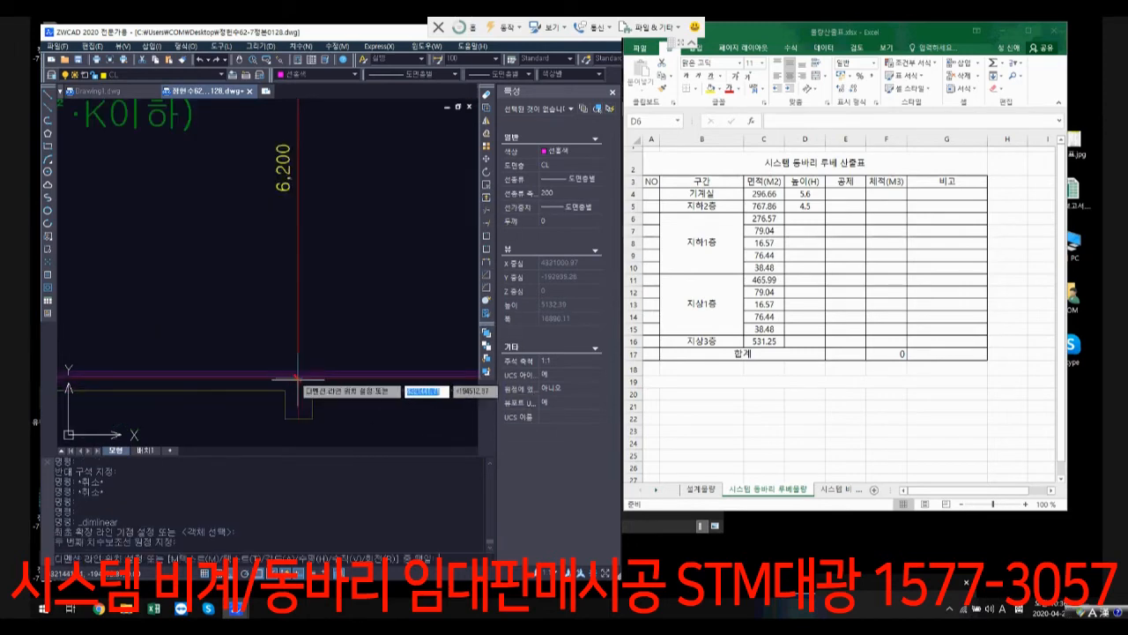
{"action": "left_click", "coordinate": [351, 328]}
{"action": "scroll", "coordinate": [373, 273], "scroll_direction": "down", "scroll_amount": 3}
{"action": "middle_click_drag", "start_coordinate": [373, 273], "coordinate": [337, 337]}
Step: Enter 6.2 as the height of the first 지하1층 row in cell D6 of the Excel table
{"action": "left_click", "coordinate": [805, 219]}
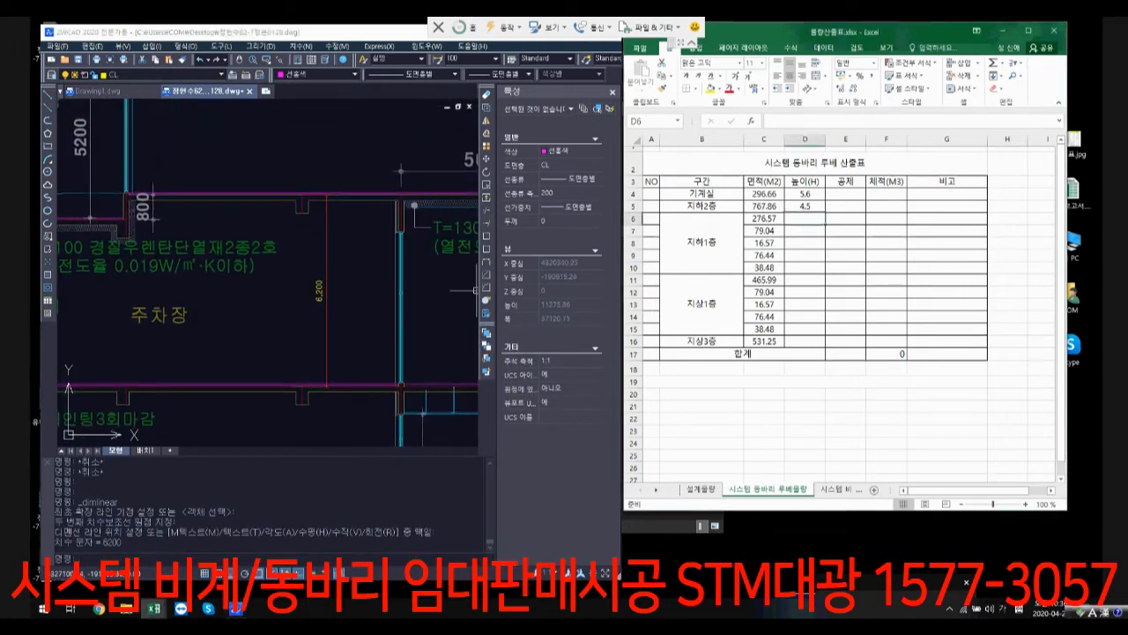
{"action": "type", "text": "6.2"}
{"action": "key", "text": "Return"}
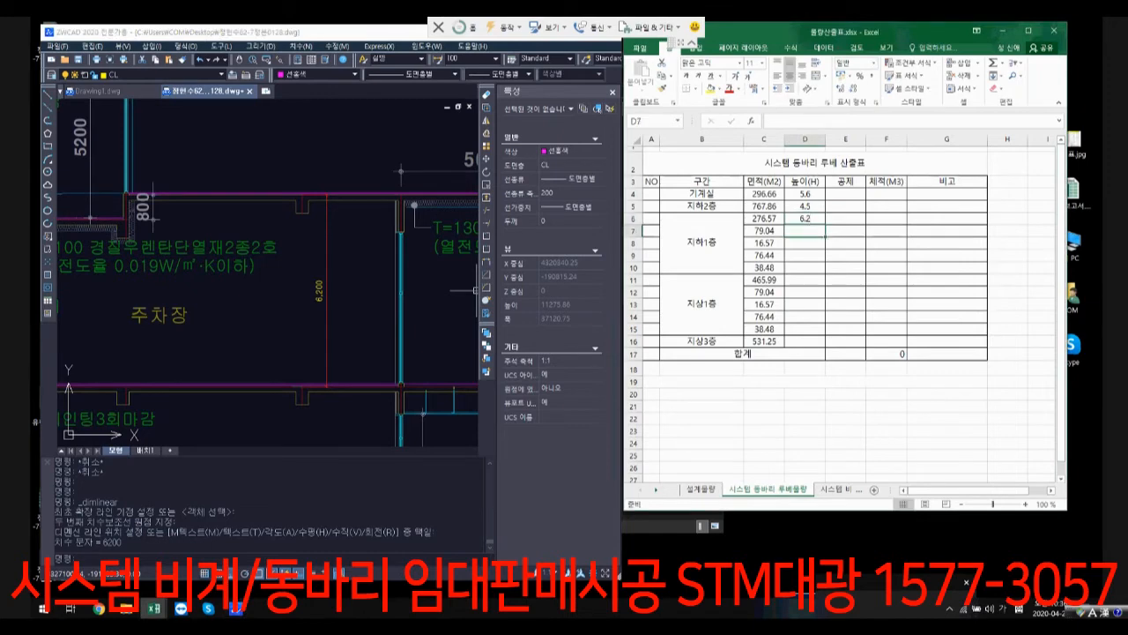
Step: Return to the traced outlines in ZWCAD and select the red outline in the group beside the hatched floor to check its area
{"action": "scroll", "coordinate": [327, 330], "scroll_direction": "down", "scroll_amount": 6}
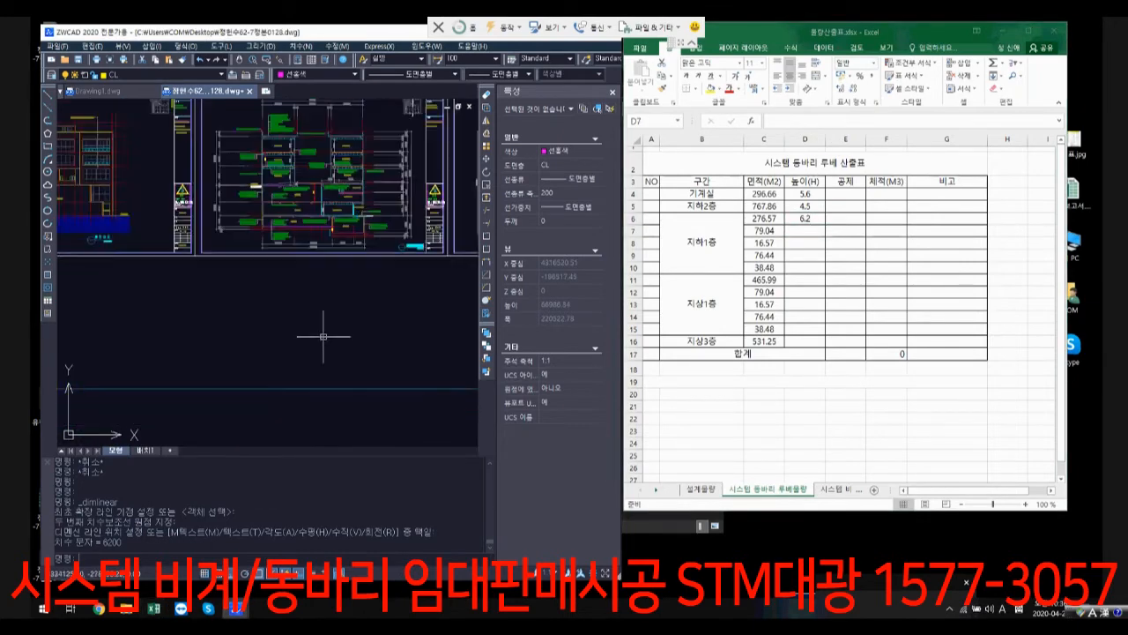
{"action": "scroll", "coordinate": [303, 130], "scroll_direction": "down", "scroll_amount": 5}
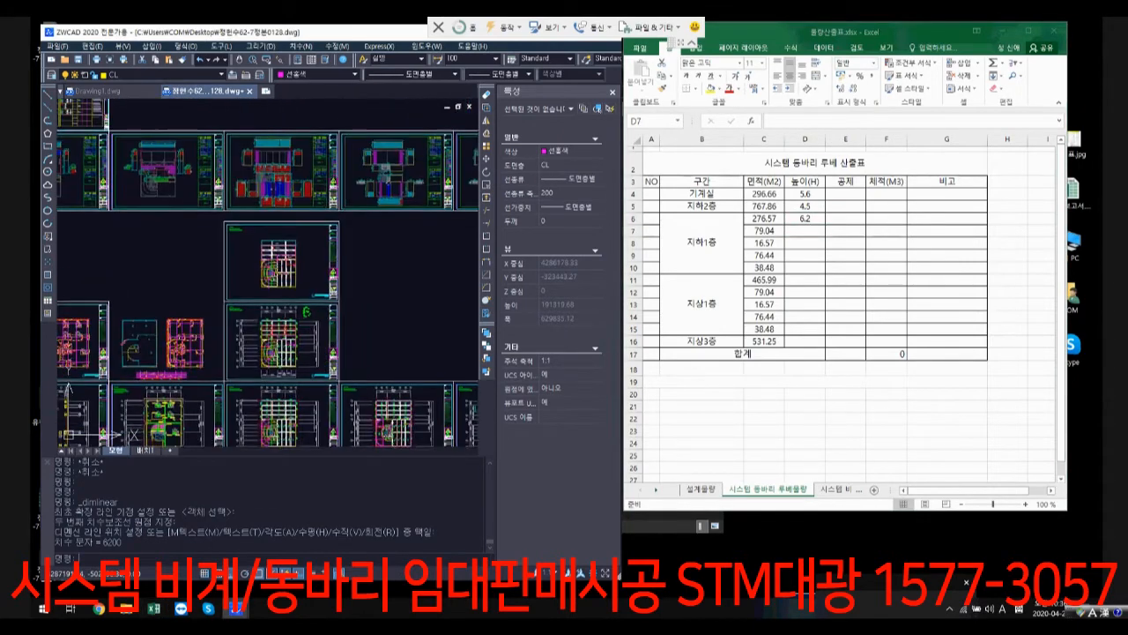
{"action": "middle_click_drag", "start_coordinate": [303, 130], "coordinate": [245, 83]}
{"action": "scroll", "coordinate": [381, 374], "scroll_direction": "up", "scroll_amount": 3}
{"action": "left_click", "coordinate": [392, 378]}
{"action": "left_click", "coordinate": [378, 363]}
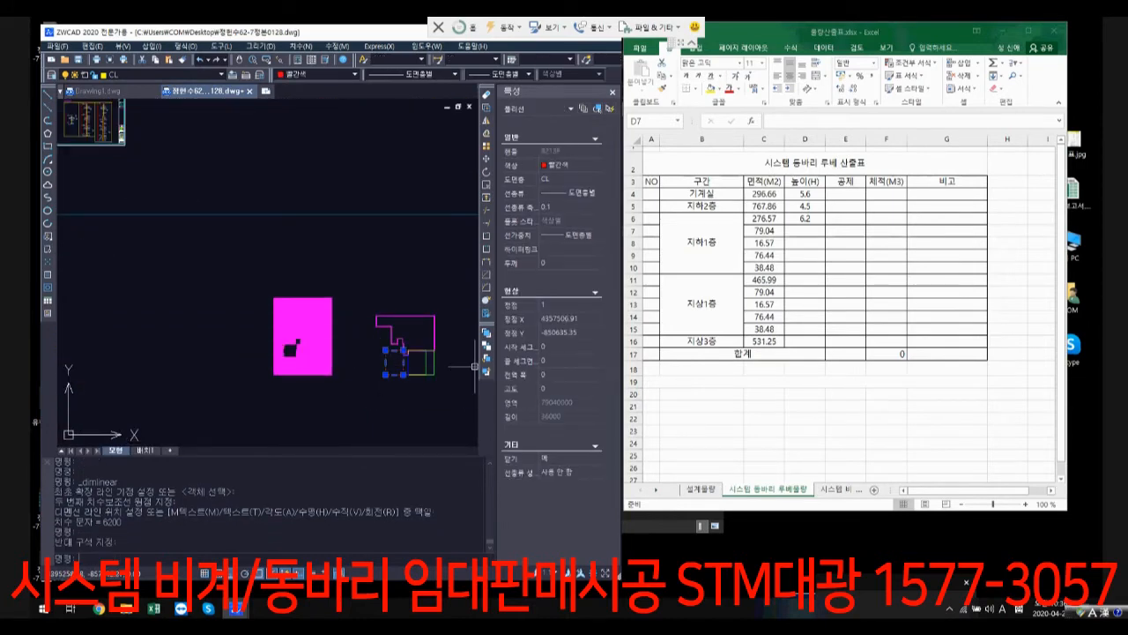
Step: Leave the traced outlines and examine the storey height dimensions beside the 도로GL mark in the ZWCAD building section
{"action": "left_click", "coordinate": [282, 386]}
{"action": "key", "text": "Escape"}
{"action": "key", "text": "Escape"}
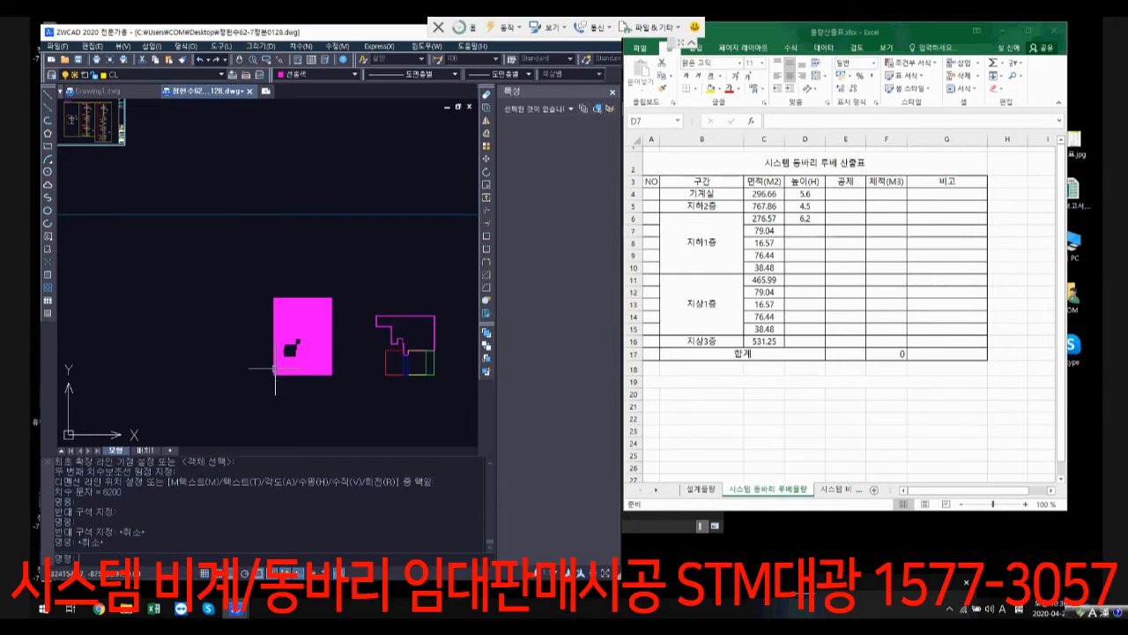
{"action": "scroll", "coordinate": [283, 257], "scroll_direction": "down", "scroll_amount": 5}
{"action": "middle_click_drag", "start_coordinate": [284, 222], "coordinate": [328, 433]}
{"action": "scroll", "coordinate": [328, 434], "scroll_direction": "up", "scroll_amount": 6}
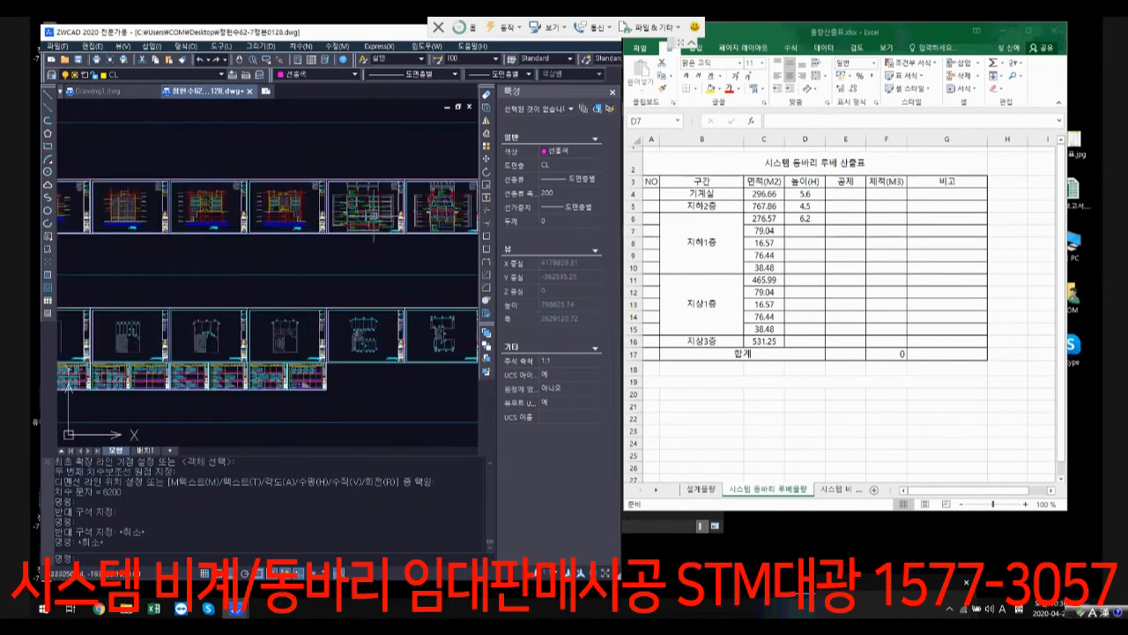
{"action": "middle_click_drag", "start_coordinate": [397, 281], "coordinate": [378, 340]}
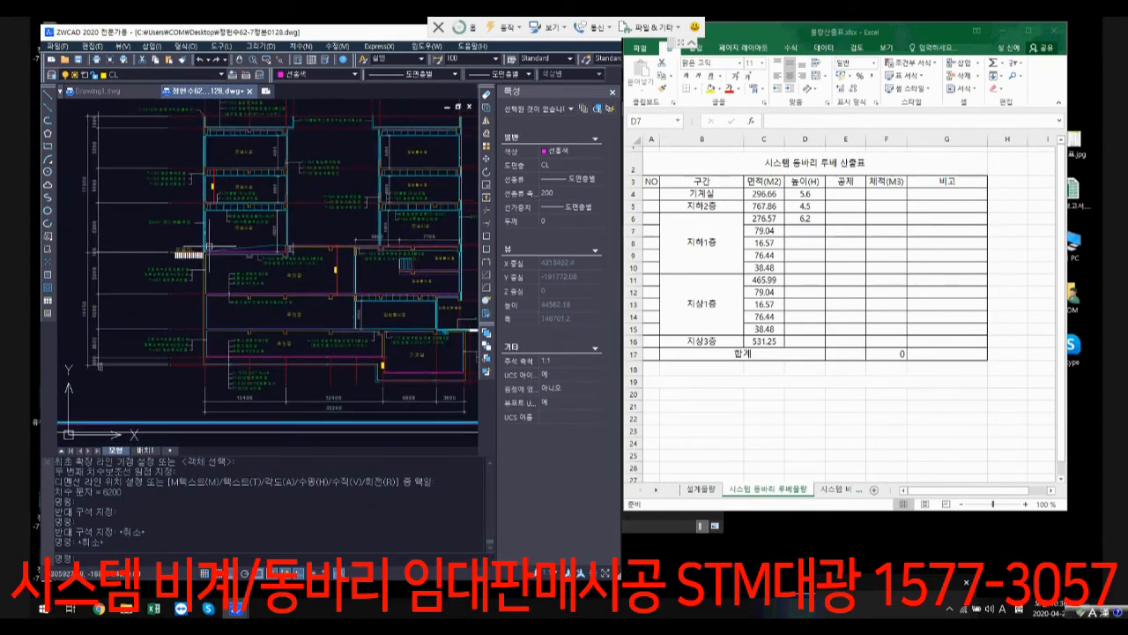
{"action": "scroll", "coordinate": [204, 255], "scroll_direction": "up", "scroll_amount": 3}
{"action": "middle_click_drag", "start_coordinate": [202, 282], "coordinate": [326, 269]}
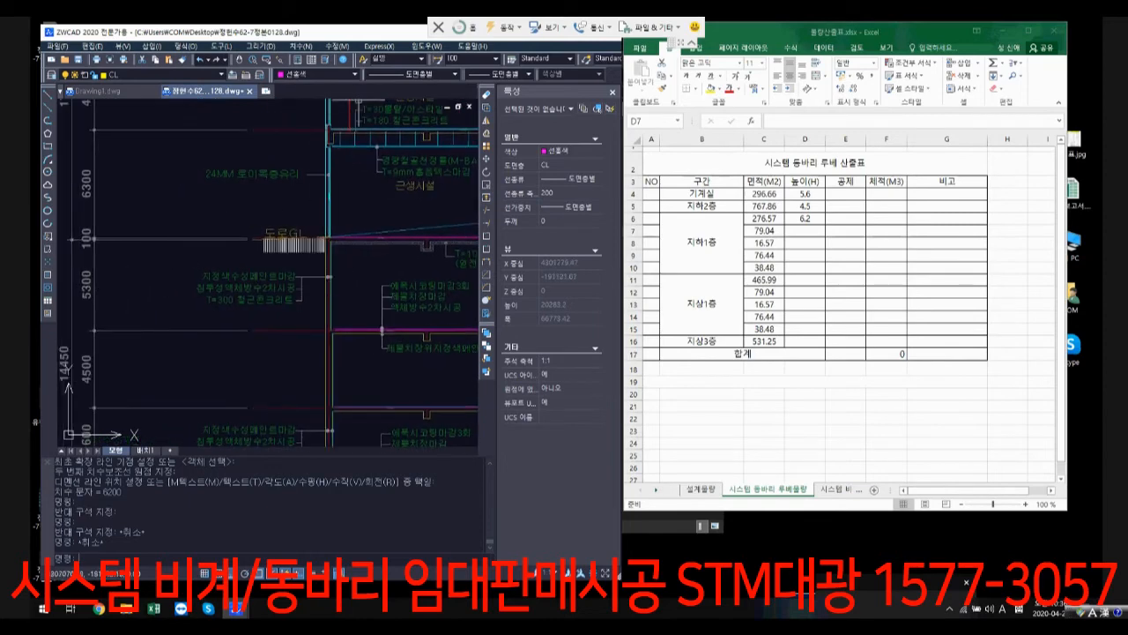
Step: Enter 5.3 as the height of the second 지하1층 row in cell D7 of the Excel table
{"action": "left_click", "coordinate": [804, 231]}
{"action": "type", "text": "5.3"}
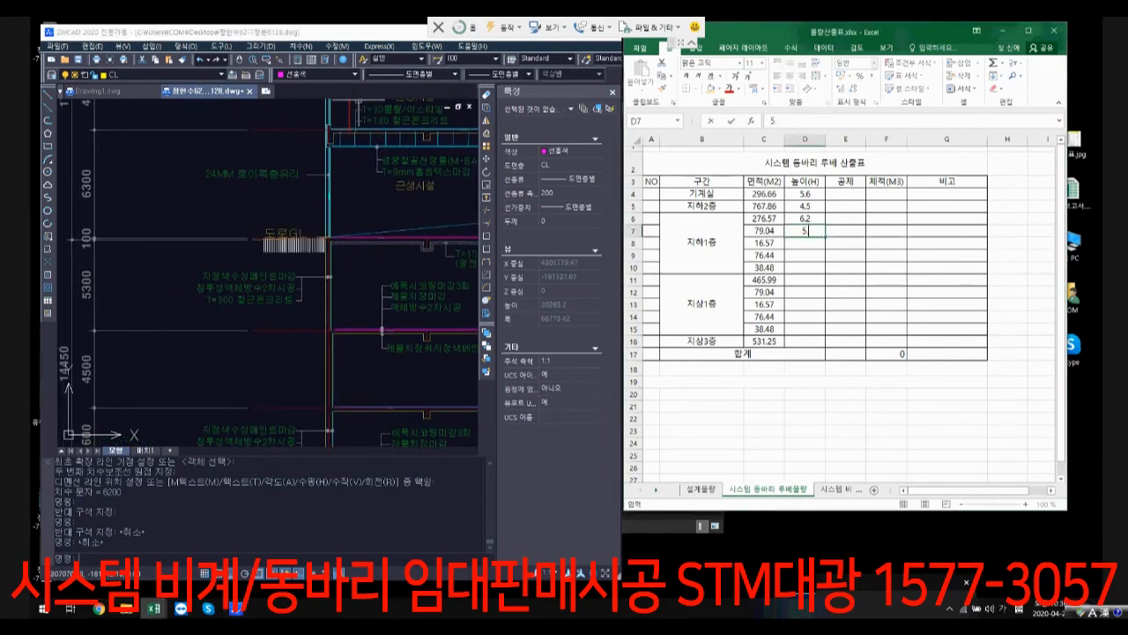
{"action": "key", "text": "Return"}
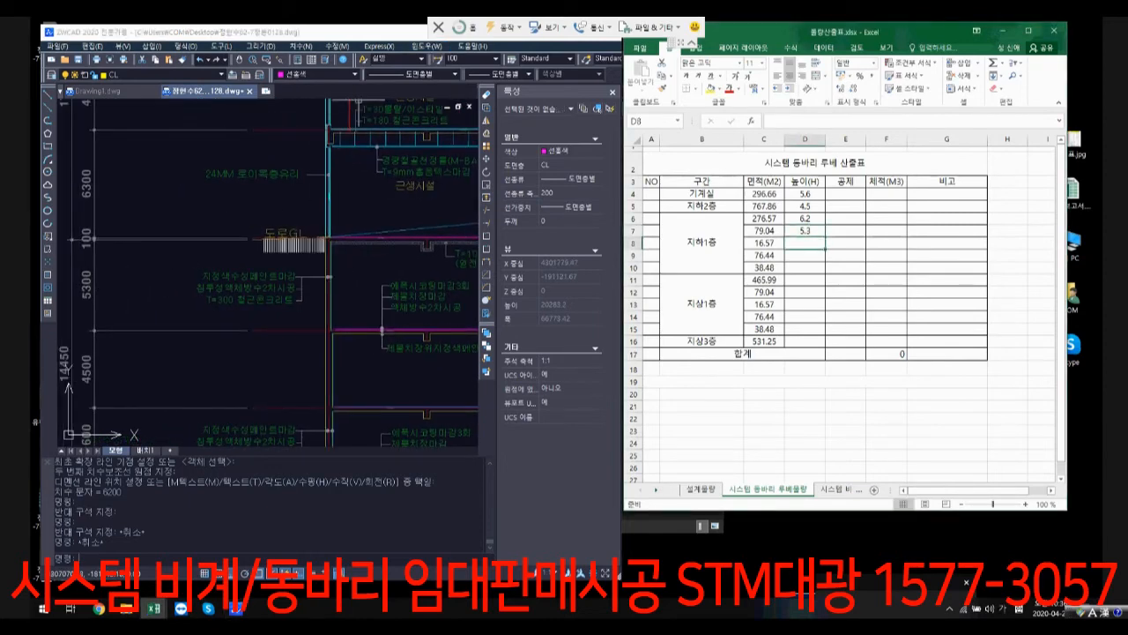
Step: In ZWCAD, add a vertical linear dimension from the upper 주차장 floor line up to the slab line at 도로GL
{"action": "left_click", "coordinate": [301, 46]}
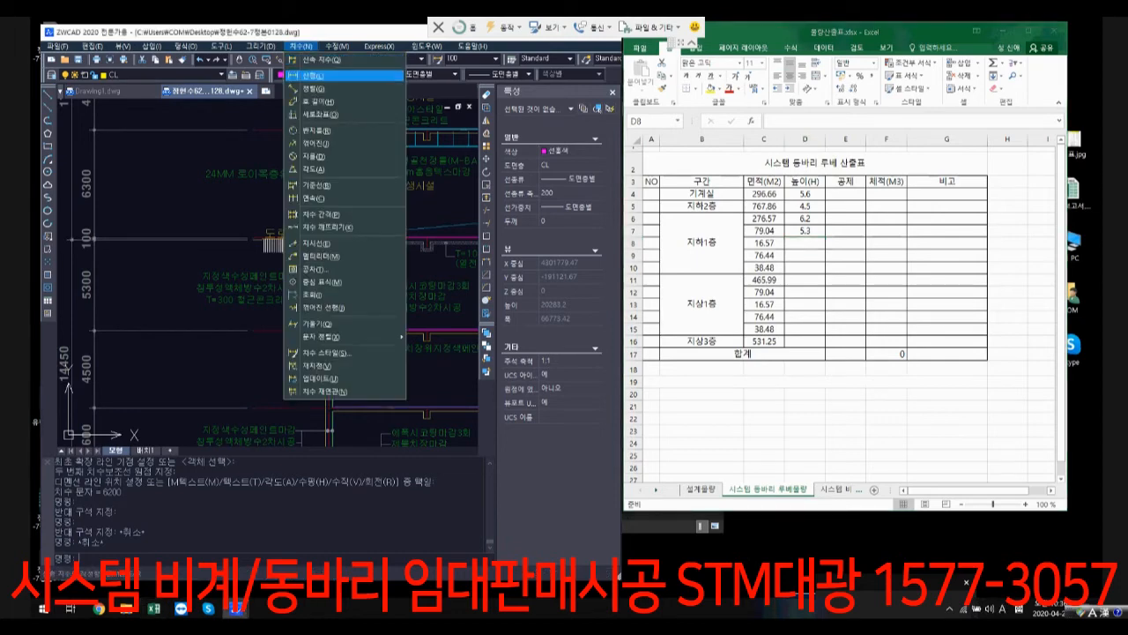
{"action": "left_click", "coordinate": [326, 76]}
{"action": "scroll", "coordinate": [317, 336], "scroll_direction": "up", "scroll_amount": 4}
{"action": "scroll", "coordinate": [317, 340], "scroll_direction": "up", "scroll_amount": 4}
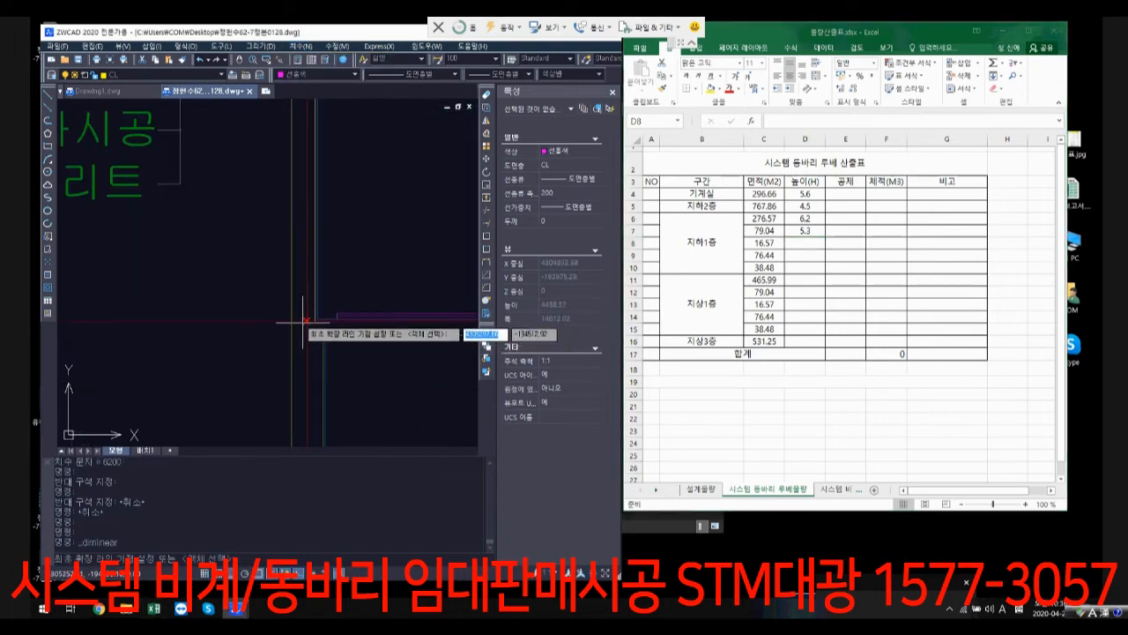
{"action": "left_click", "coordinate": [306, 321]}
{"action": "scroll", "coordinate": [326, 254], "scroll_direction": "down", "scroll_amount": 3}
{"action": "middle_click_drag", "start_coordinate": [339, 137], "coordinate": [305, 326]}
{"action": "scroll", "coordinate": [287, 216], "scroll_direction": "up", "scroll_amount": 5}
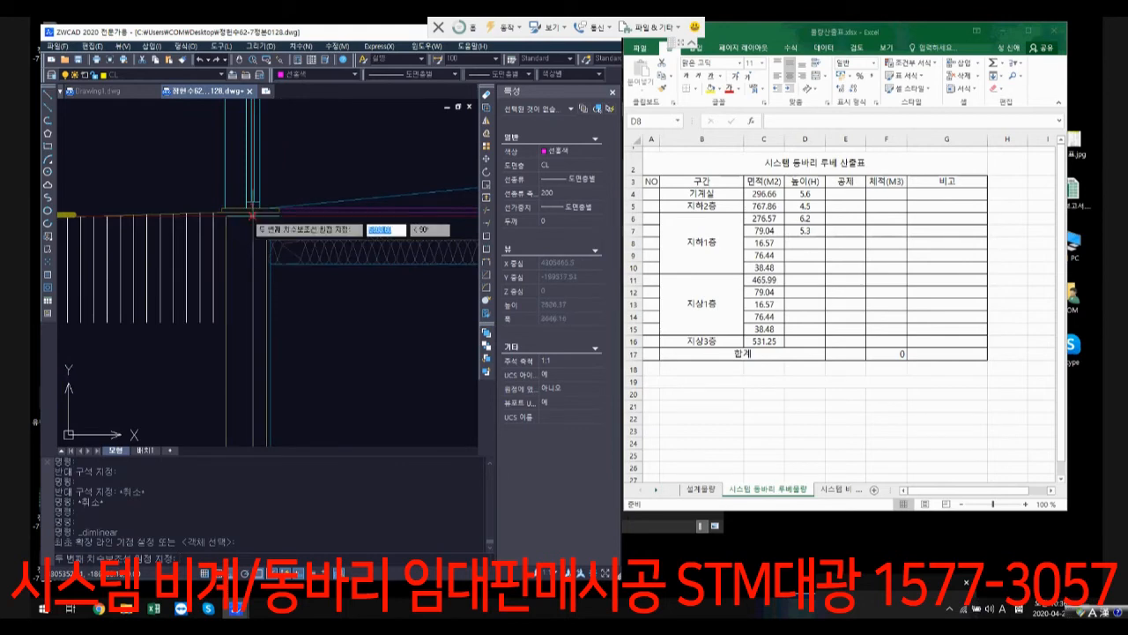
{"action": "left_click", "coordinate": [231, 212]}
{"action": "left_click", "coordinate": [383, 340]}
{"action": "scroll", "coordinate": [383, 340], "scroll_direction": "down", "scroll_amount": 3}
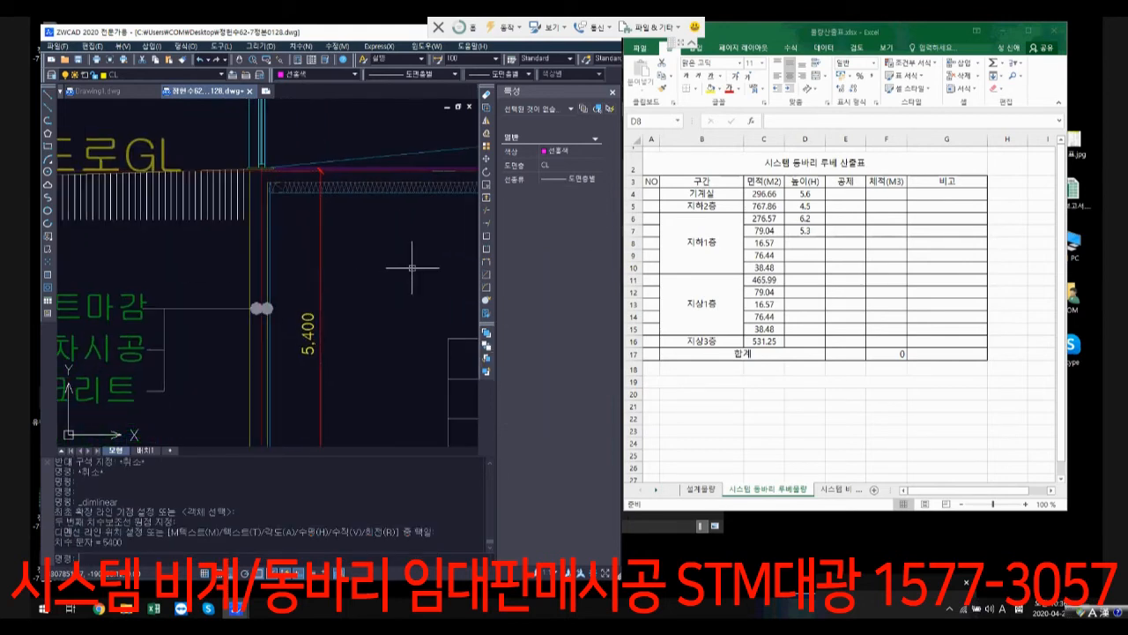
Step: Set the height of the second 지하1층 row in cell D7 of the Excel table to 5.4
{"action": "key", "text": "Up"}
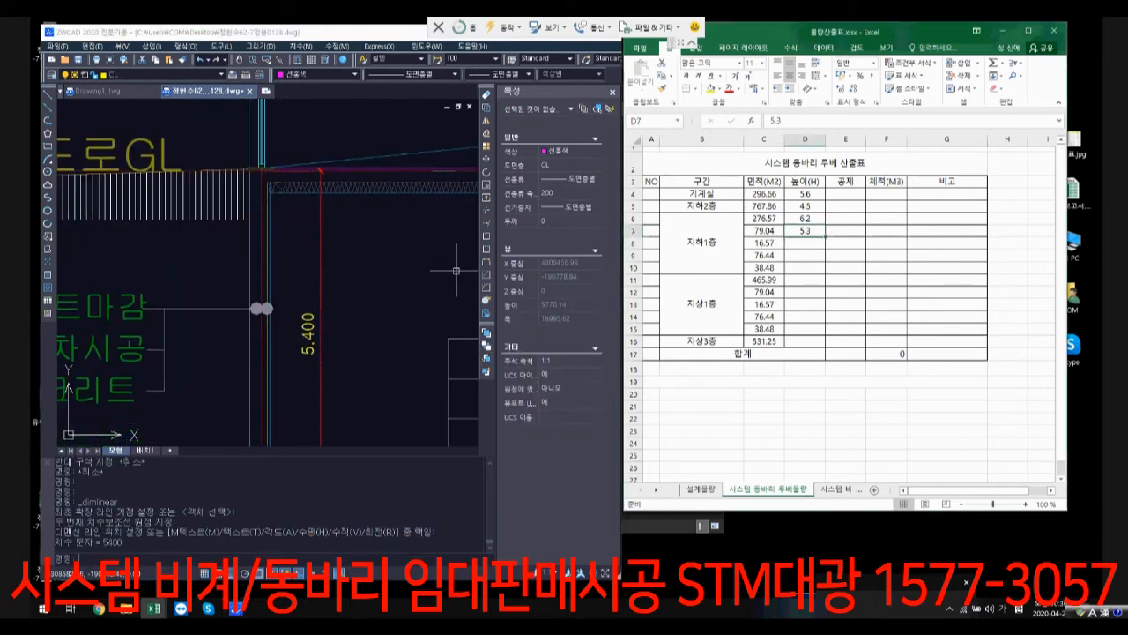
{"action": "type", "text": "5.4"}
{"action": "key", "text": "Return"}
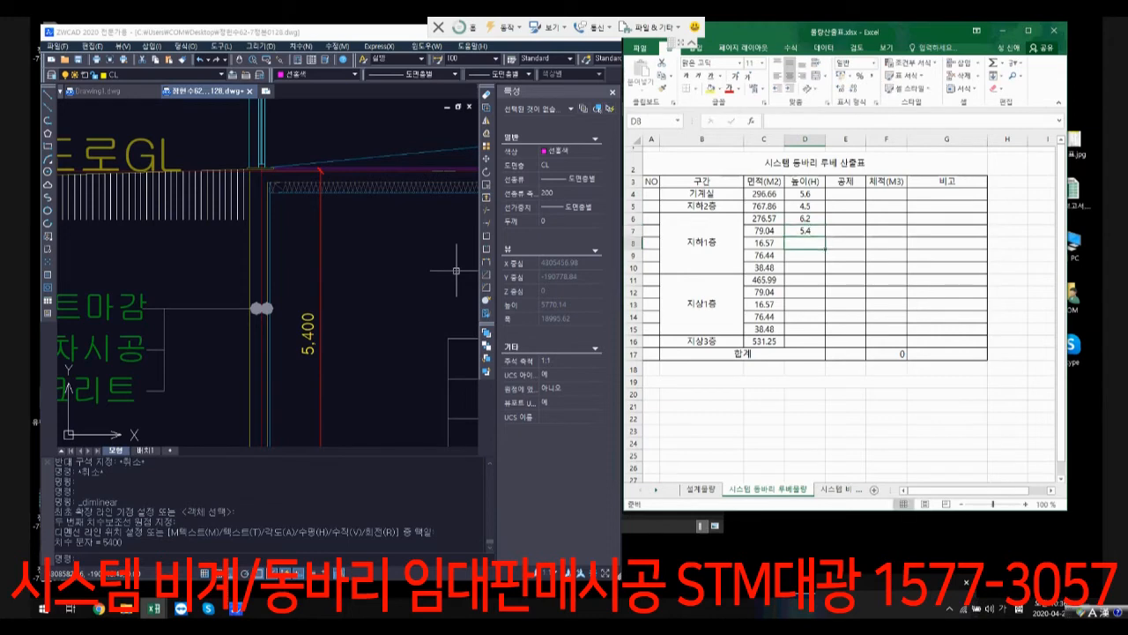
Step: In the ZWCAD section, add a vertical linear dimension along the glazed wall from the 도로GL floor line to the next floor line above
{"action": "scroll", "coordinate": [260, 227], "scroll_direction": "down", "scroll_amount": 5}
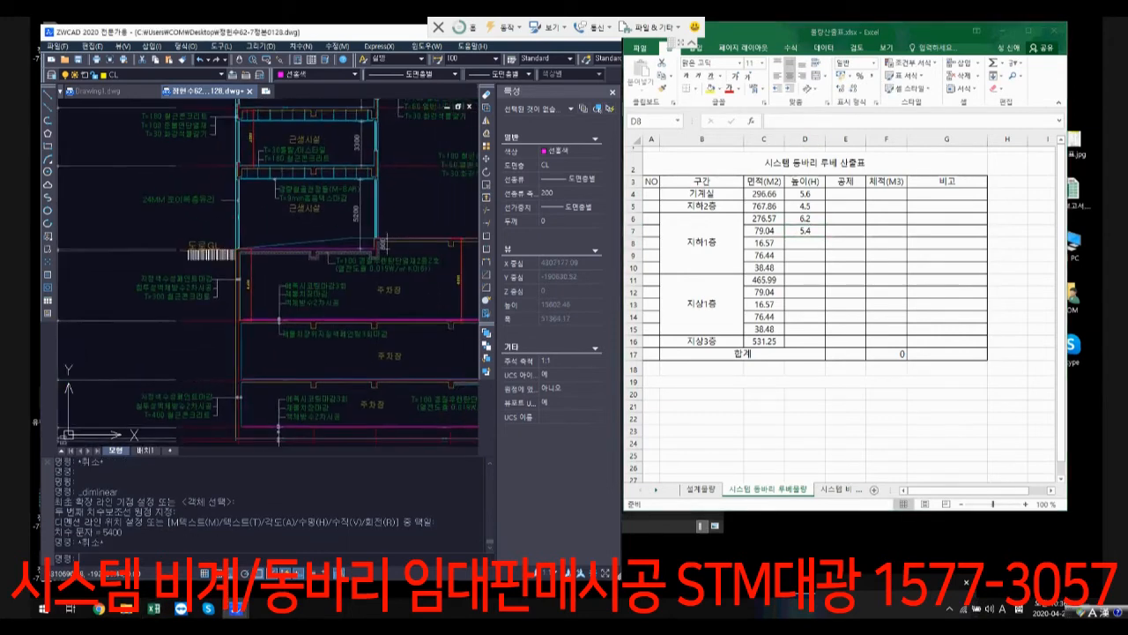
{"action": "scroll", "coordinate": [194, 200], "scroll_direction": "up", "scroll_amount": 2}
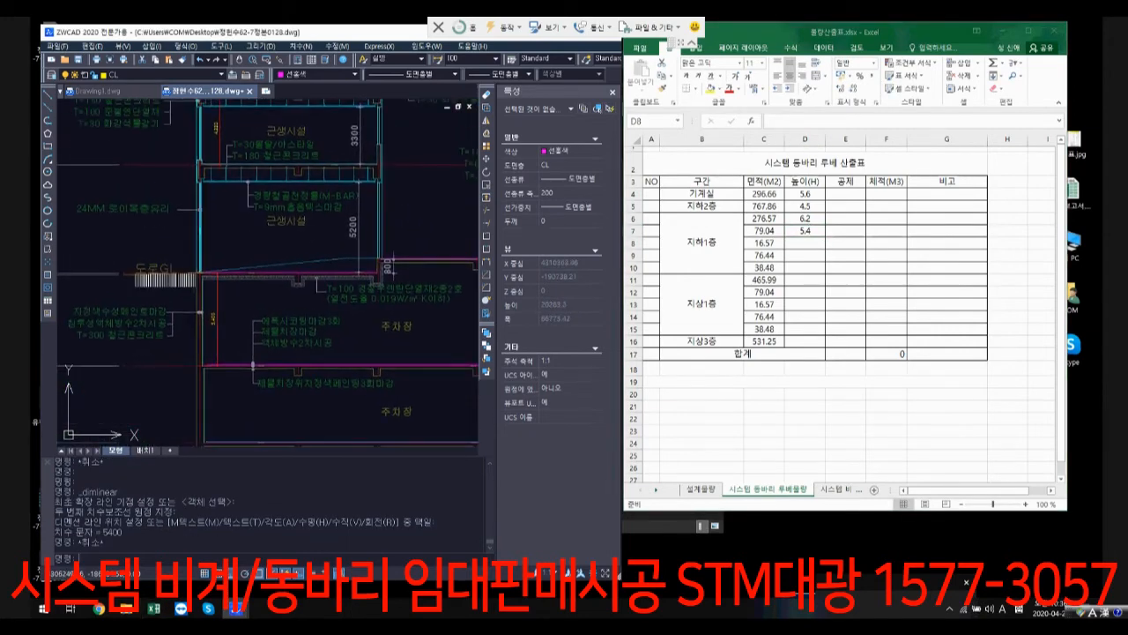
{"action": "scroll", "coordinate": [273, 259], "scroll_direction": "up", "scroll_amount": 3}
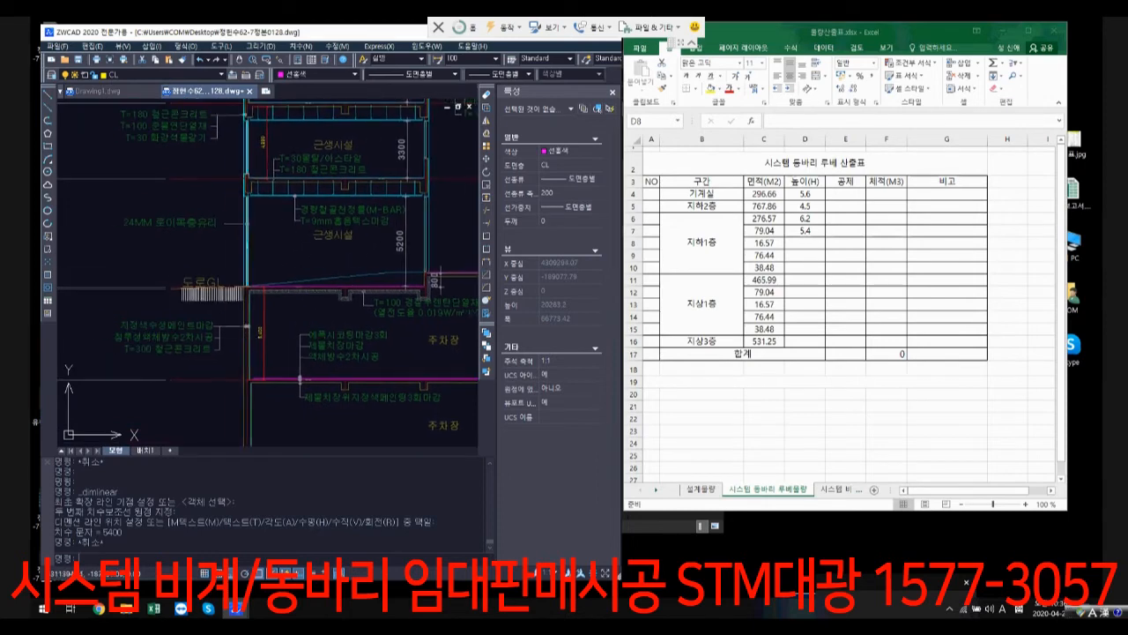
{"action": "scroll", "coordinate": [272, 291], "scroll_direction": "down", "scroll_amount": 2}
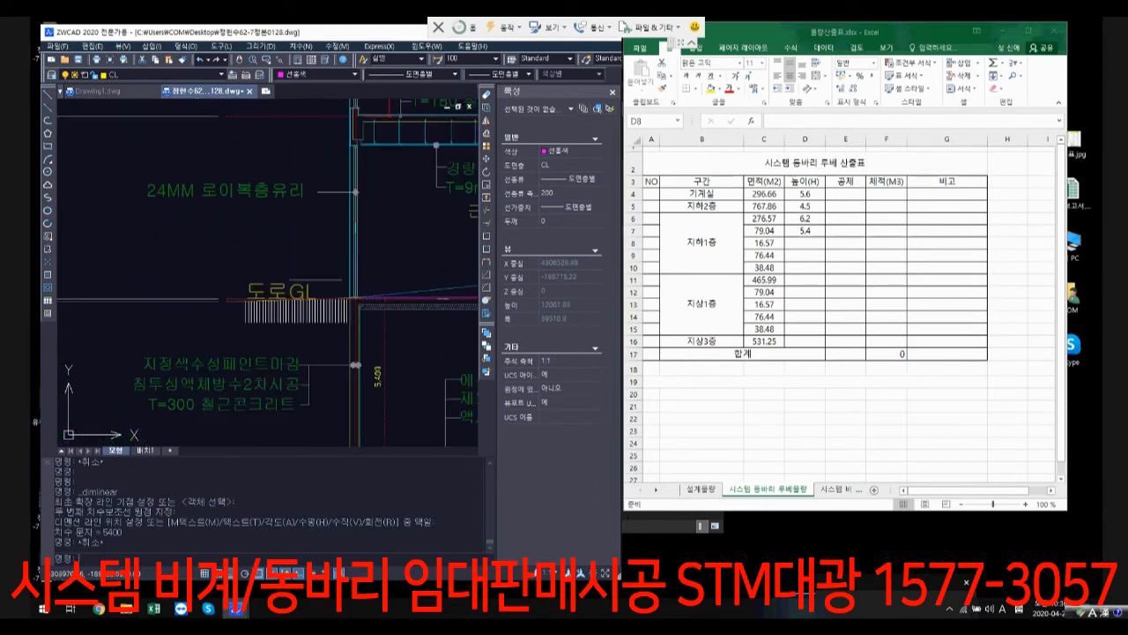
{"action": "left_click", "coordinate": [303, 46]}
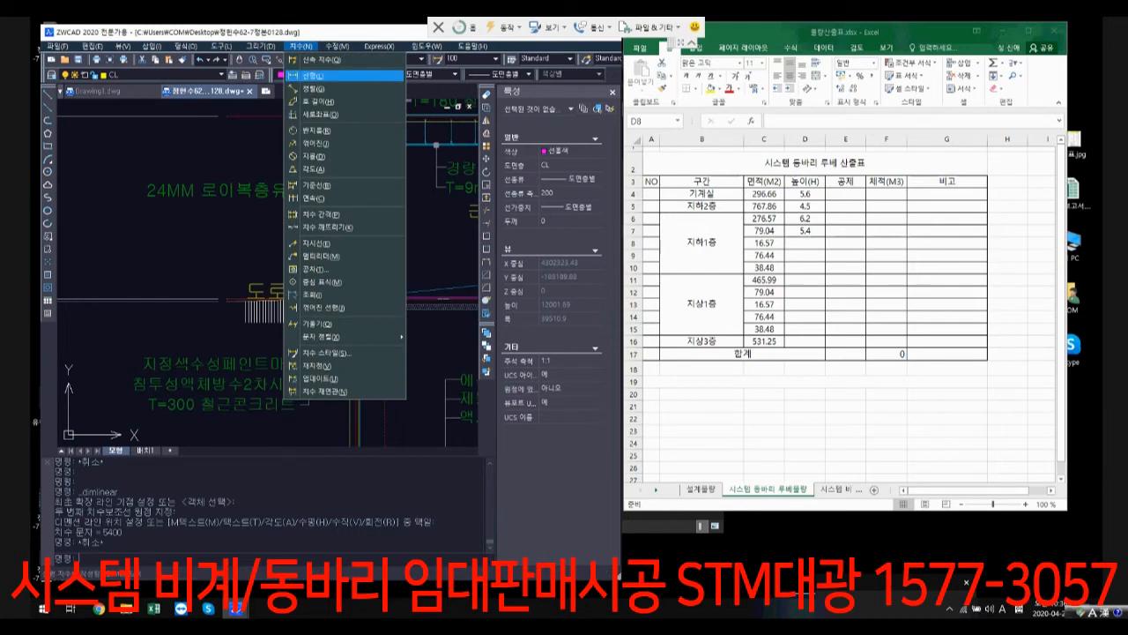
{"action": "left_click", "coordinate": [310, 75]}
{"action": "scroll", "coordinate": [360, 254], "scroll_direction": "up", "scroll_amount": 1}
{"action": "scroll", "coordinate": [359, 281], "scroll_direction": "up", "scroll_amount": 3}
{"action": "left_click", "coordinate": [343, 354]}
{"action": "scroll", "coordinate": [349, 267], "scroll_direction": "down", "scroll_amount": 2}
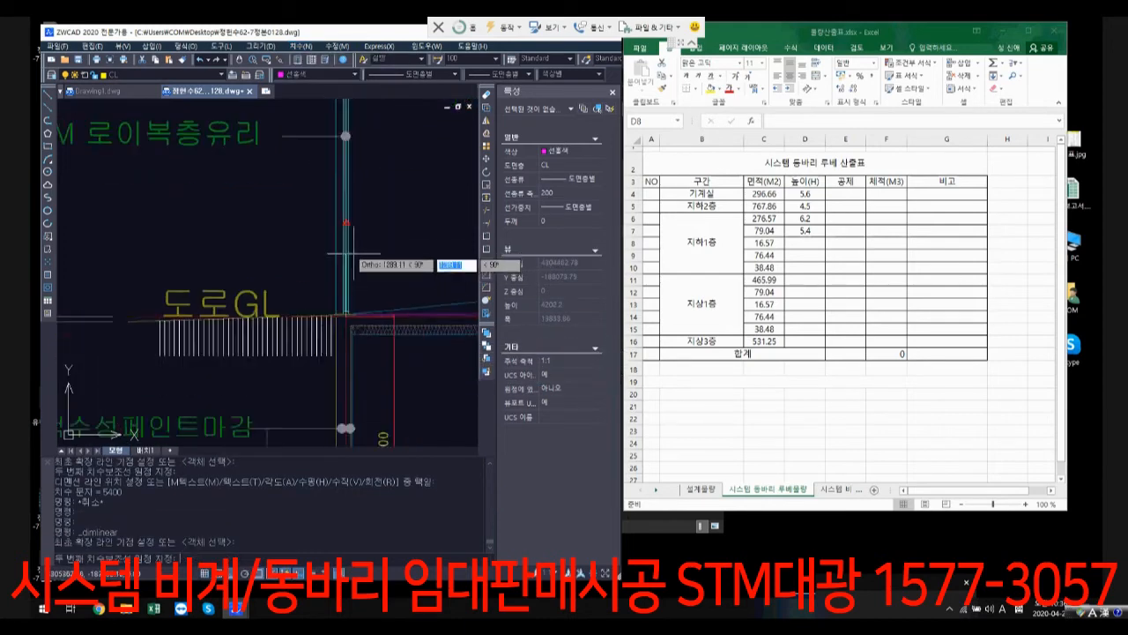
{"action": "middle_click_drag", "start_coordinate": [354, 254], "coordinate": [330, 371]}
{"action": "scroll", "coordinate": [312, 132], "scroll_direction": "up", "scroll_amount": 3}
{"action": "left_click", "coordinate": [329, 118]}
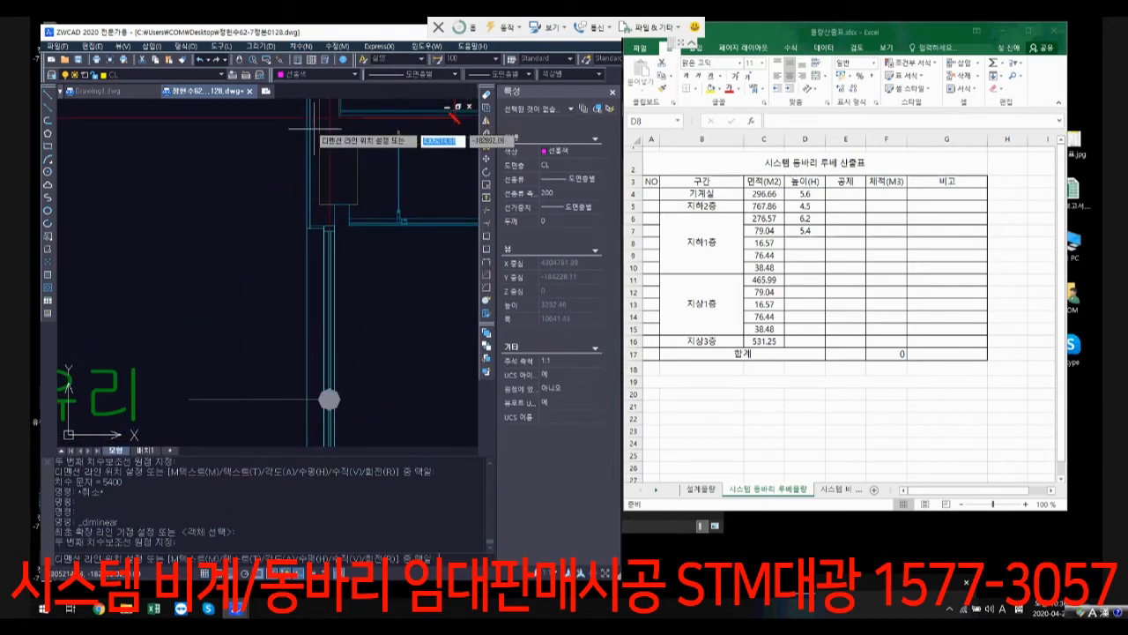
{"action": "left_click", "coordinate": [206, 182]}
{"action": "scroll", "coordinate": [251, 234], "scroll_direction": "down", "scroll_amount": 5}
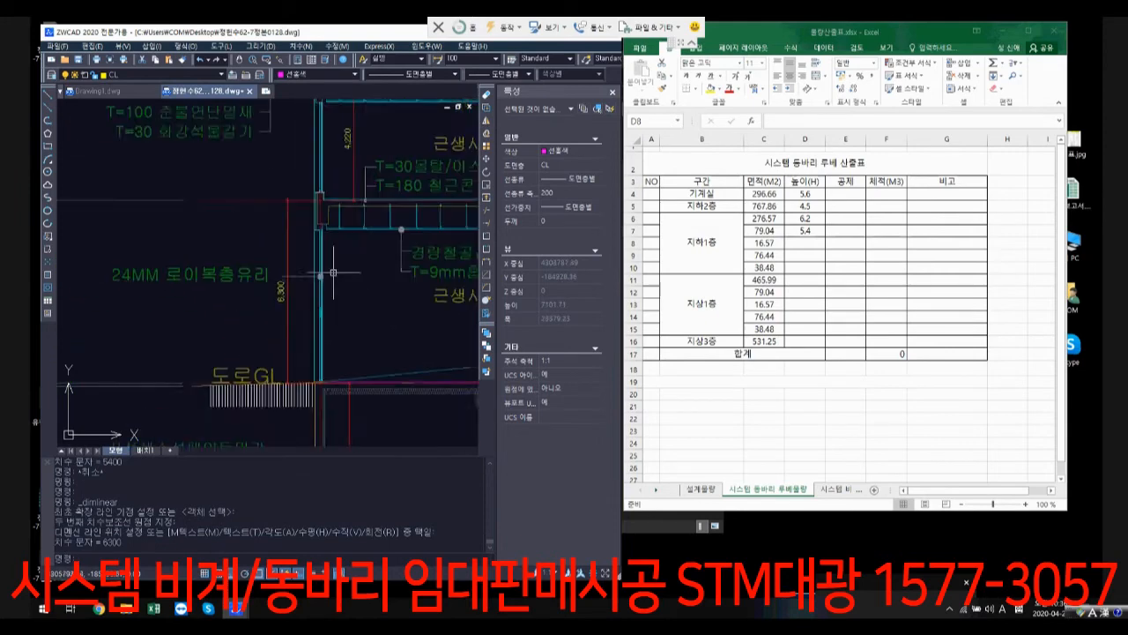
Step: Enter 6.3 as the height of the second 지상1층 row in cell D12 of the Excel table
{"action": "left_click", "coordinate": [805, 291]}
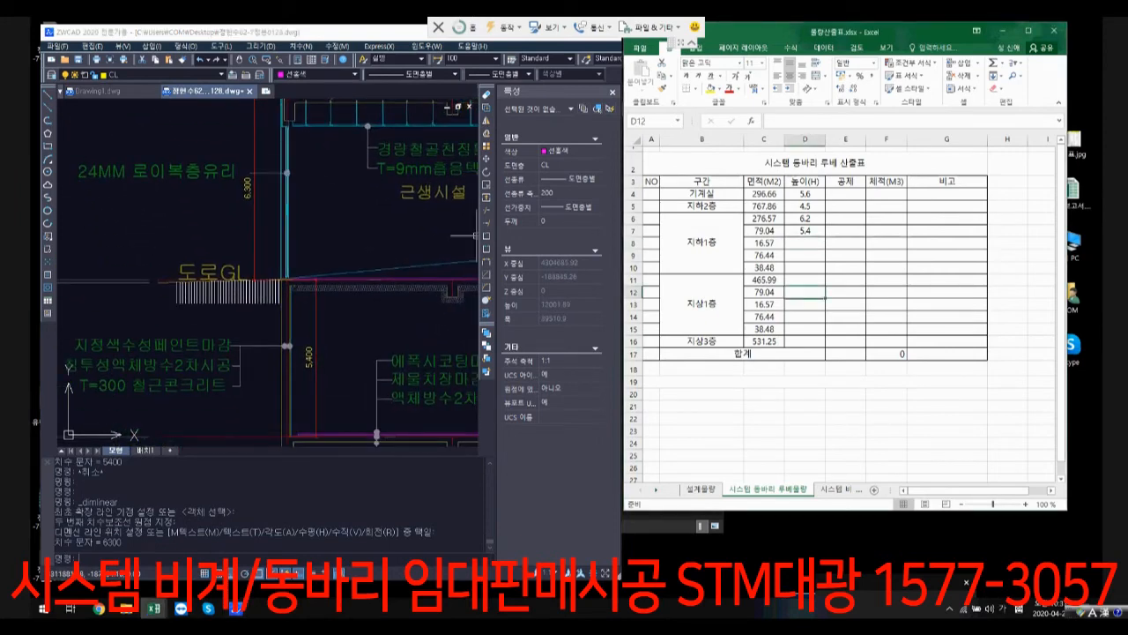
{"action": "type", "text": "6.3"}
{"action": "key", "text": "Return"}
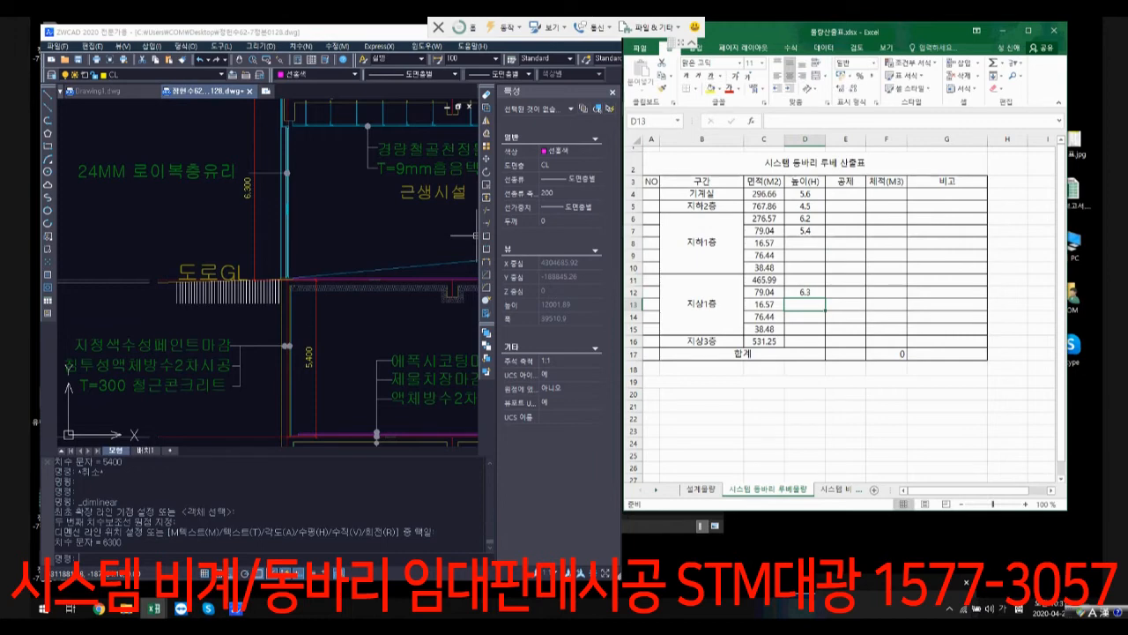
Step: Examine the 근생시설 storey on the 일반음식점 side of the ZWCAD section and select the level lines bounding it
{"action": "left_click", "coordinate": [432, 287]}
{"action": "scroll", "coordinate": [396, 322], "scroll_direction": "down", "scroll_amount": 3}
{"action": "middle_click_drag", "start_coordinate": [458, 339], "coordinate": [308, 319]}
{"action": "key", "text": "Escape"}
{"action": "middle_click_drag", "start_coordinate": [456, 317], "coordinate": [333, 322]}
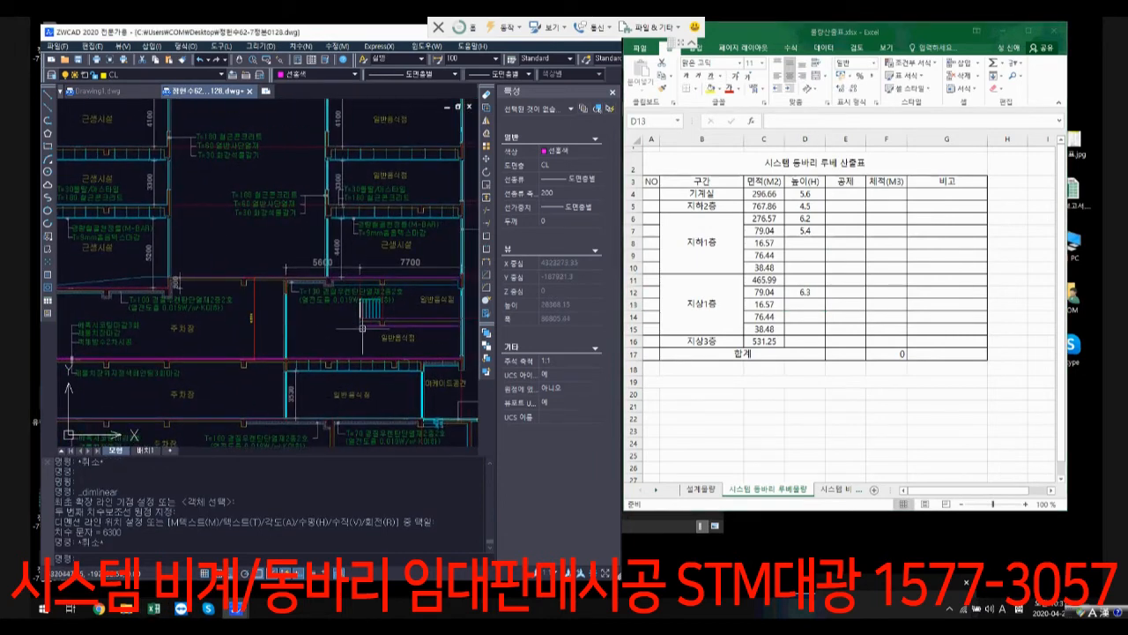
{"action": "scroll", "coordinate": [411, 235], "scroll_direction": "up", "scroll_amount": 5}
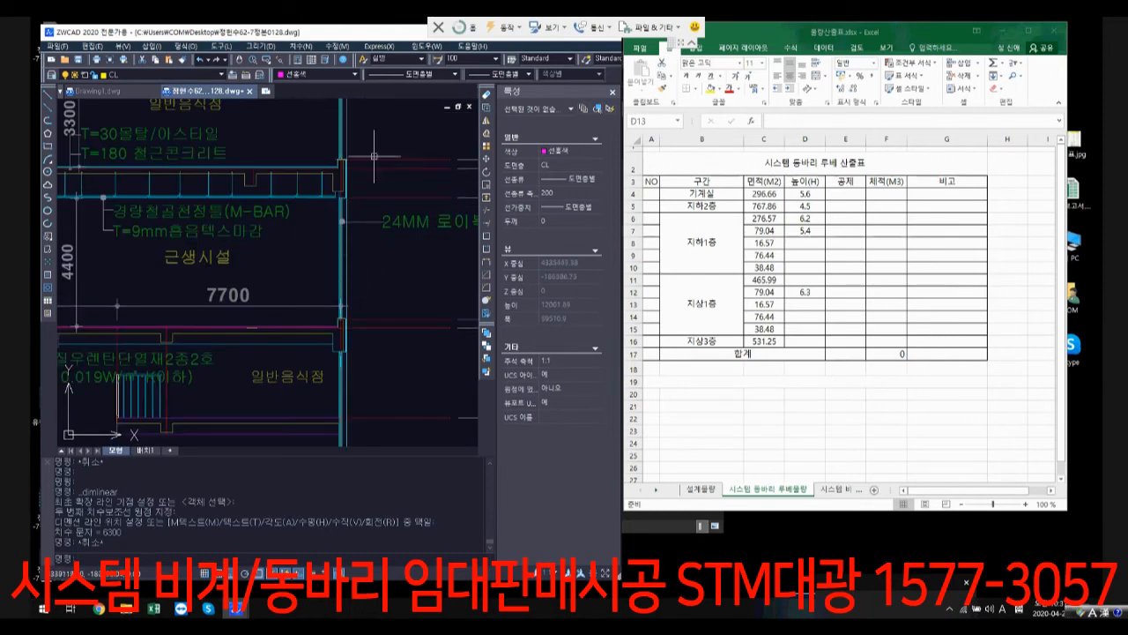
{"action": "left_click", "coordinate": [397, 342]}
{"action": "left_click", "coordinate": [352, 297]}
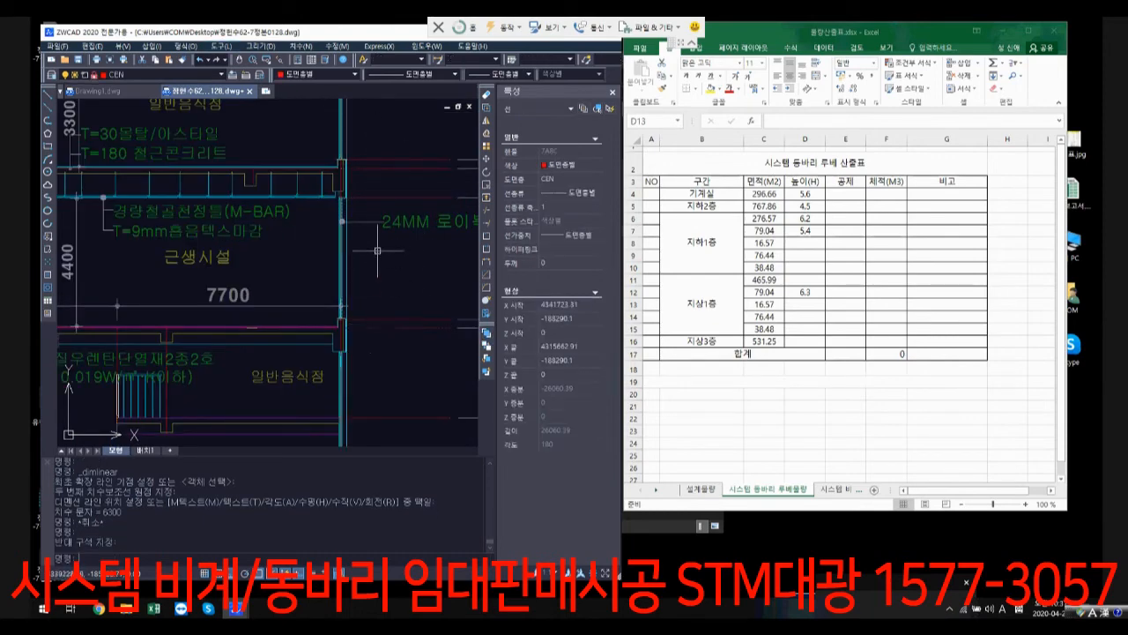
{"action": "left_click", "coordinate": [385, 168]}
{"action": "scroll", "coordinate": [378, 201], "scroll_direction": "down", "scroll_amount": 1}
{"action": "middle_click_drag", "start_coordinate": [378, 200], "coordinate": [256, 214]}
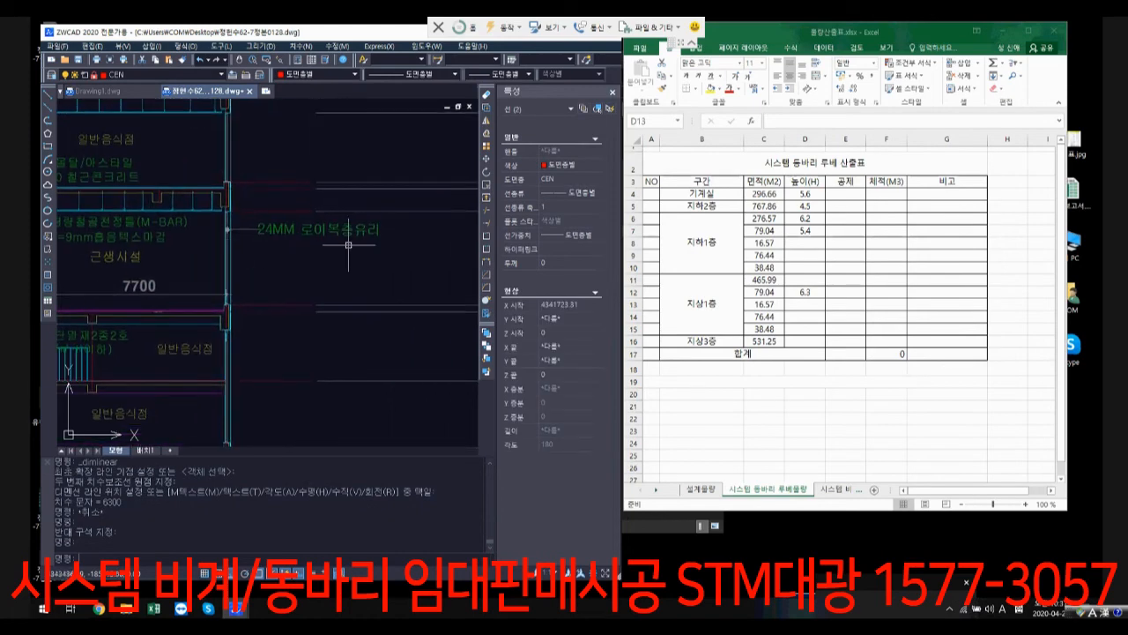
{"action": "middle_click_drag", "start_coordinate": [349, 245], "coordinate": [274, 247]}
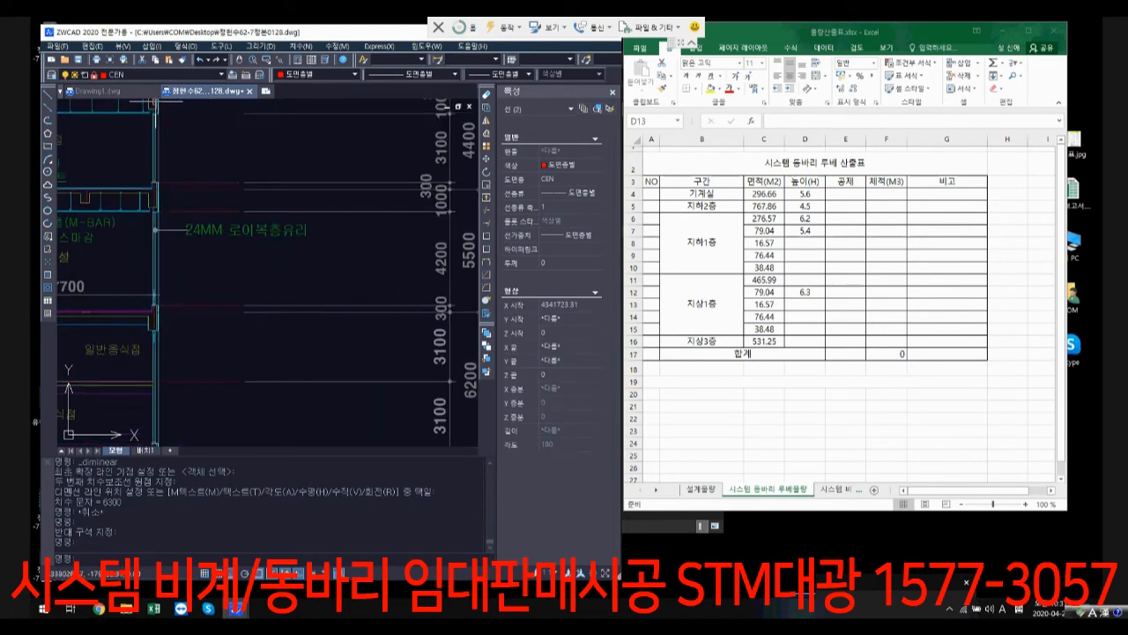
Step: Add a vertical linear dimension between the level lines bounding the 근생시설 storey, beside the 24MM 로이복층유리 note
{"action": "left_click", "coordinate": [300, 46]}
{"action": "left_click", "coordinate": [326, 74]}
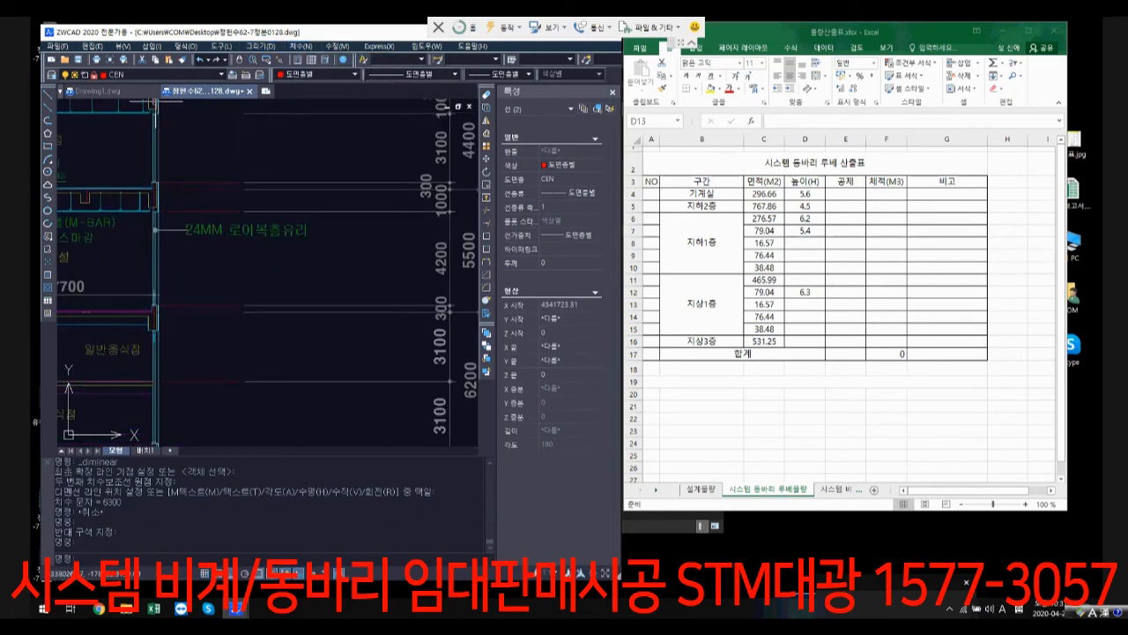
{"action": "left_click", "coordinate": [203, 188]}
{"action": "left_click", "coordinate": [203, 312]}
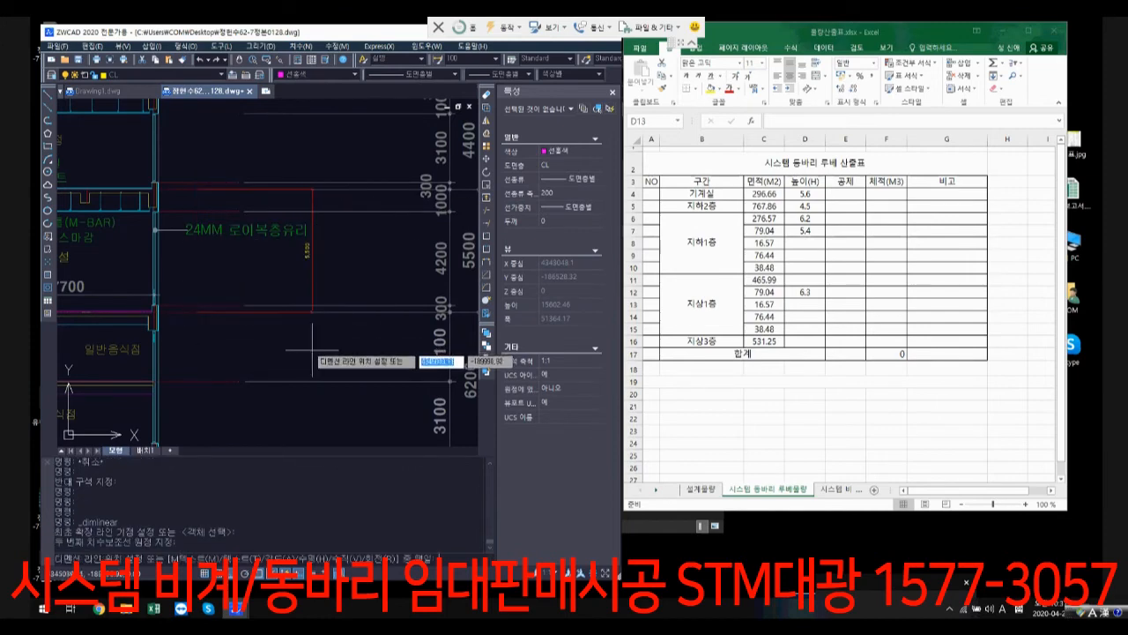
{"action": "left_click", "coordinate": [312, 349]}
{"action": "scroll", "coordinate": [306, 264], "scroll_direction": "up", "scroll_amount": 2}
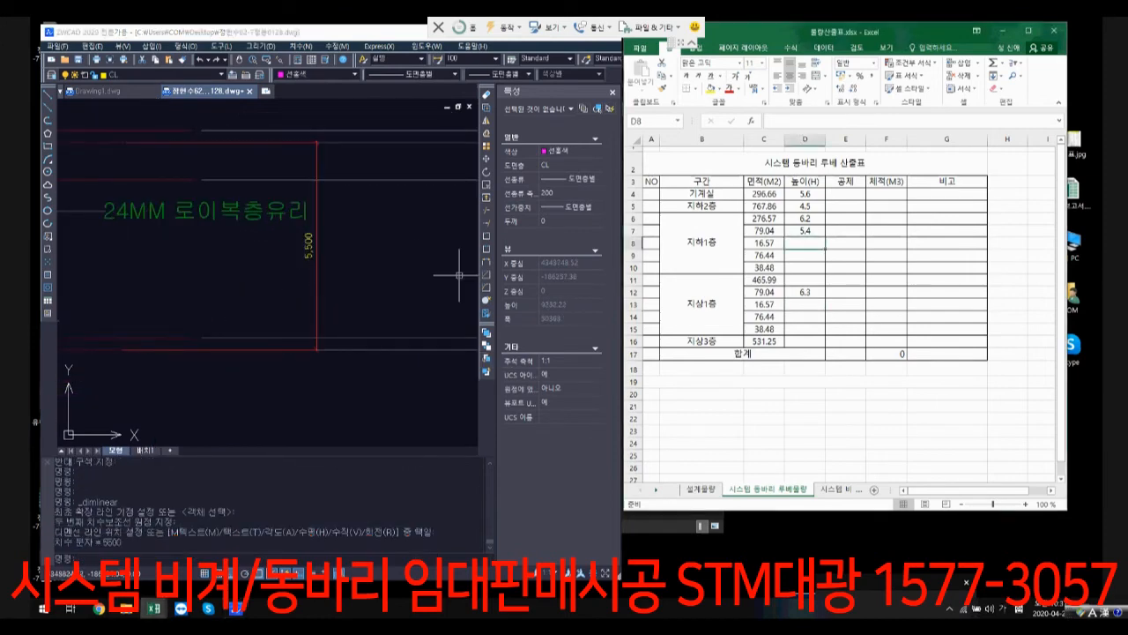
Step: Enter 5.5 as the height of the first 지상1층 row in cell D11 of the Excel table
{"action": "left_click", "coordinate": [804, 304]}
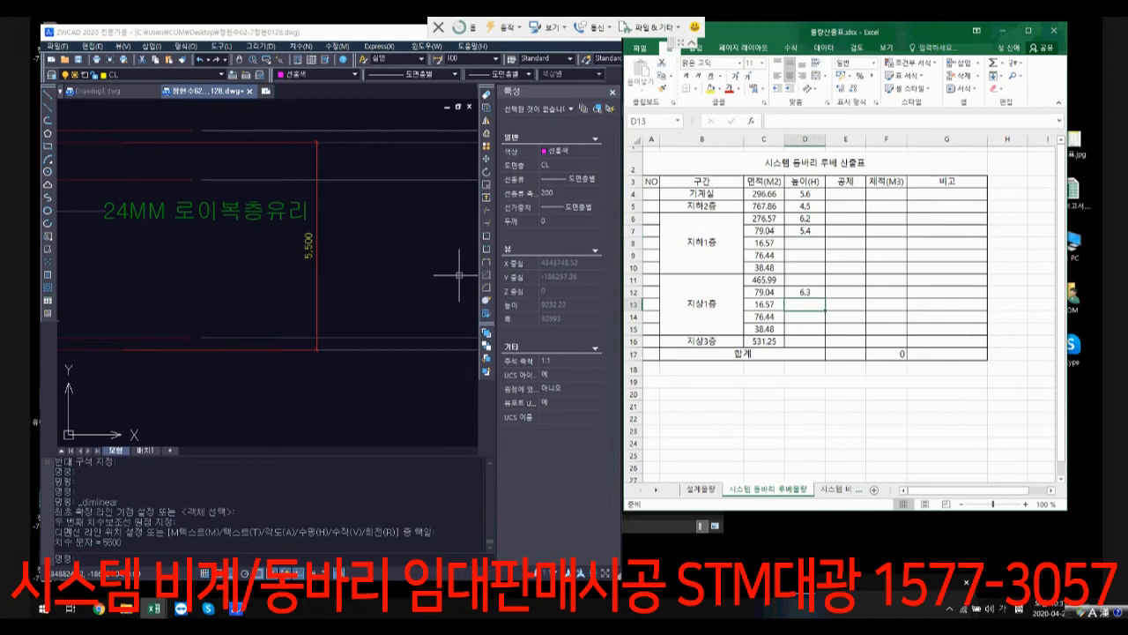
{"action": "left_click", "coordinate": [804, 279]}
{"action": "type", "text": "5.5"}
{"action": "key", "text": "Return"}
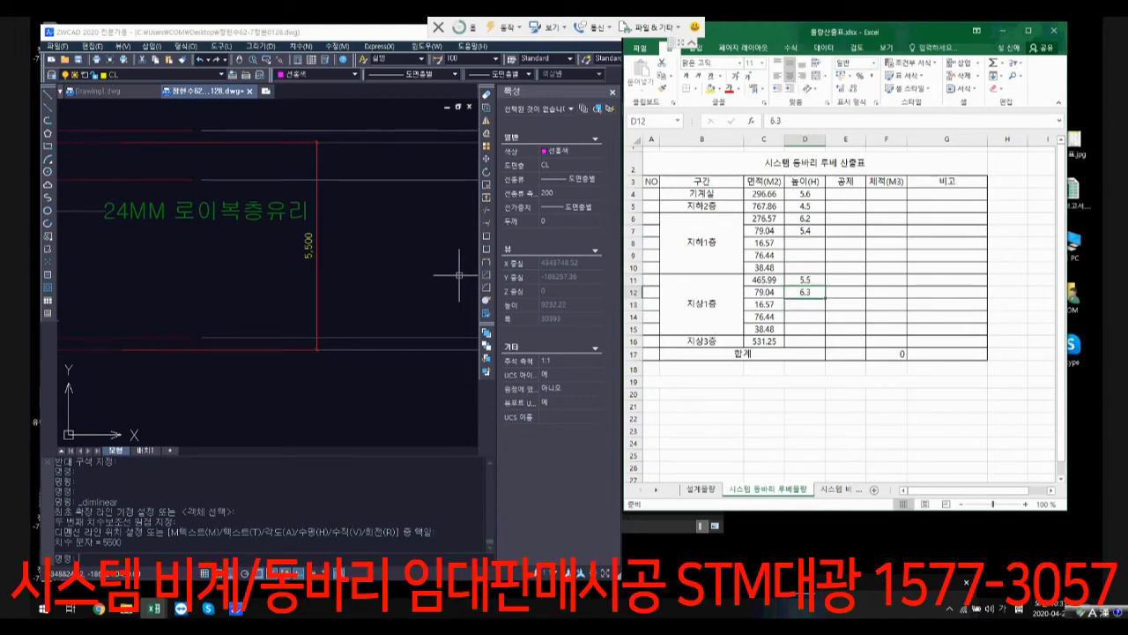
Step: Examine the traced floor section outlines, selecting the red, blue and green rectangles below the magenta outline one after another
{"action": "scroll", "coordinate": [333, 276], "scroll_direction": "down", "scroll_amount": 6}
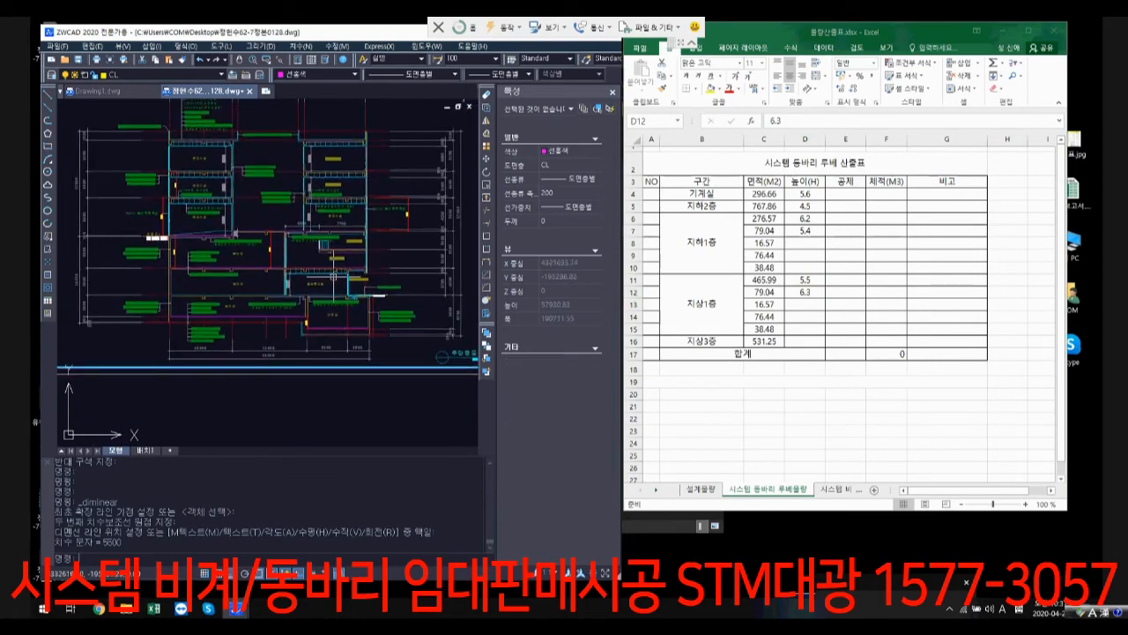
{"action": "scroll", "coordinate": [328, 300], "scroll_direction": "down", "scroll_amount": 5}
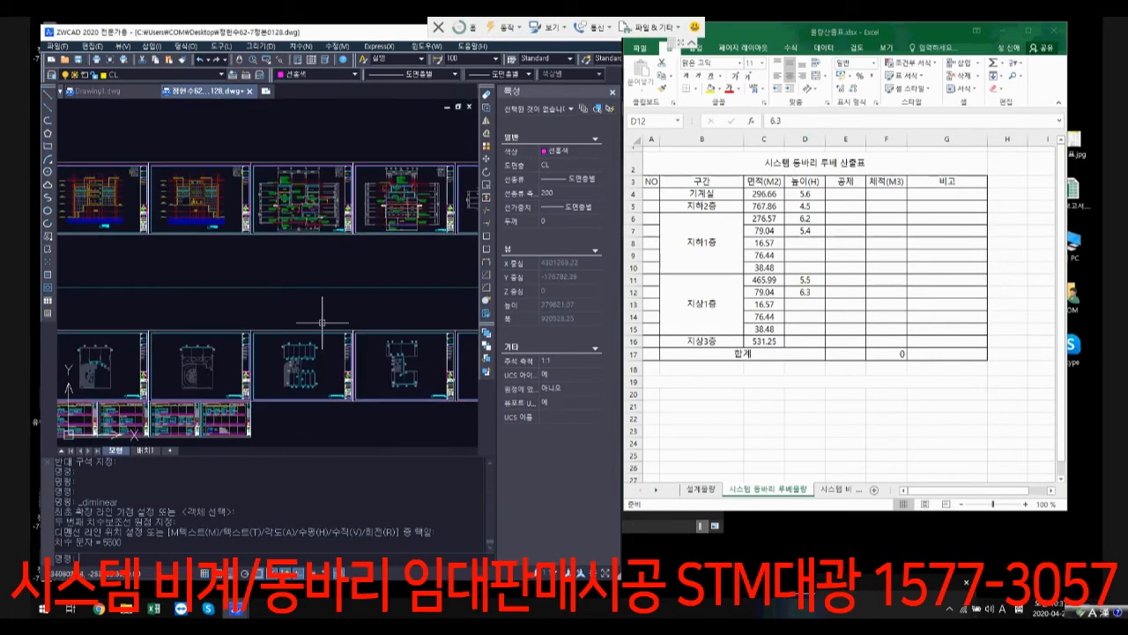
{"action": "scroll", "coordinate": [322, 323], "scroll_direction": "up", "scroll_amount": 8}
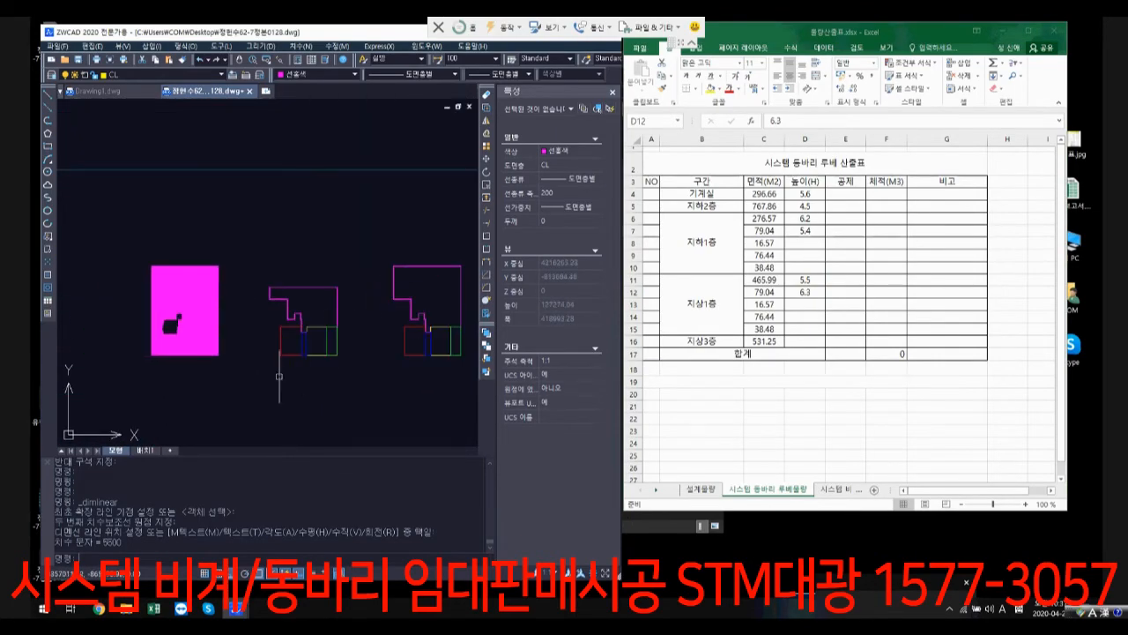
{"action": "scroll", "coordinate": [278, 376], "scroll_direction": "up", "scroll_amount": 3}
{"action": "left_click", "coordinate": [280, 310]}
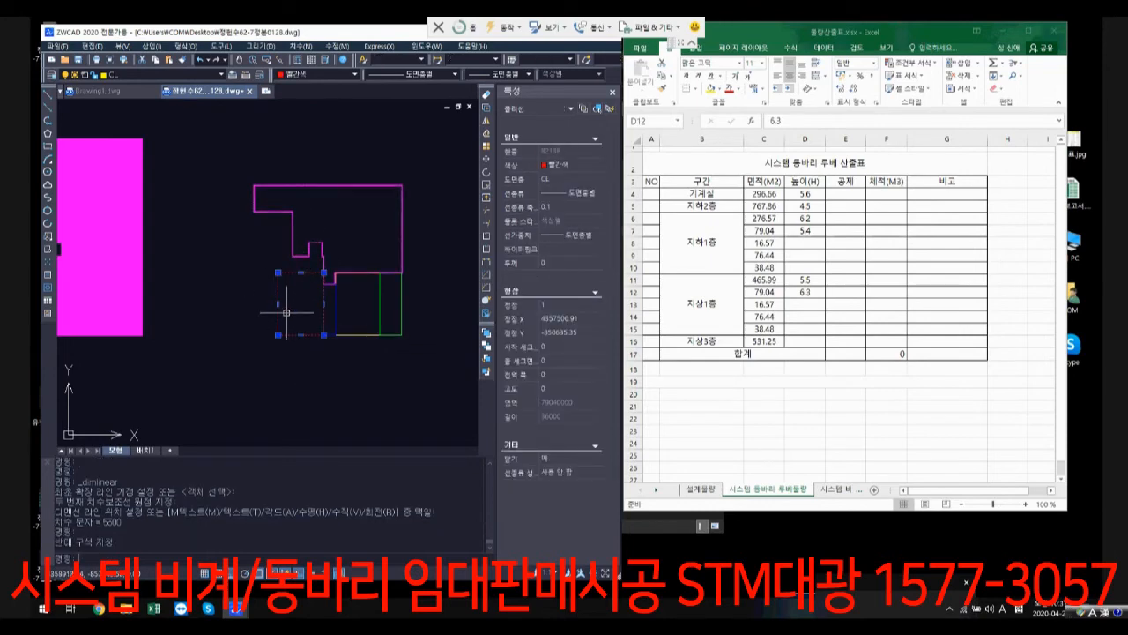
{"action": "scroll", "coordinate": [327, 318], "scroll_direction": "up", "scroll_amount": 2}
{"action": "key", "text": "Escape"}
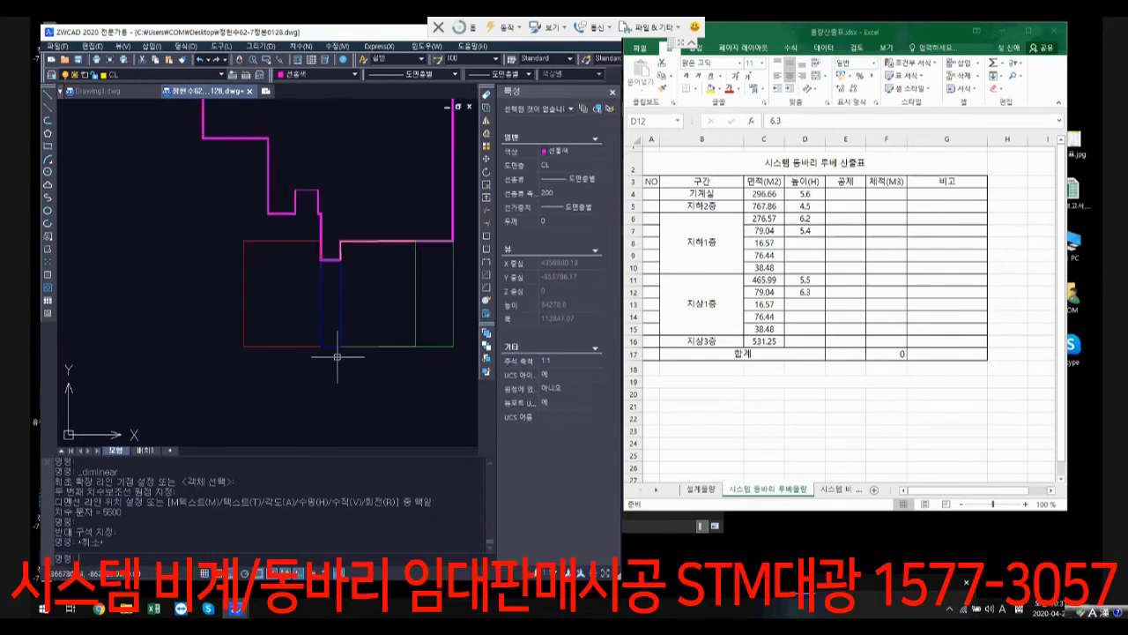
{"action": "left_click_drag", "start_coordinate": [337, 357], "coordinate": [326, 337]}
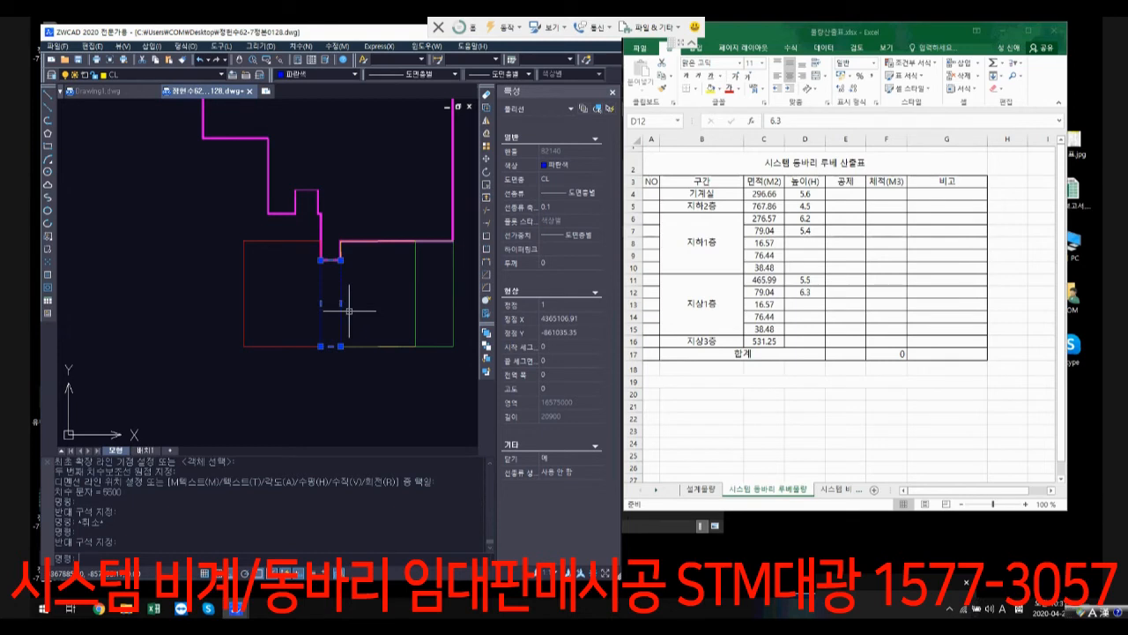
{"action": "scroll", "coordinate": [437, 334], "scroll_direction": "up", "scroll_amount": 2}
{"action": "key", "text": "Escape"}
{"action": "left_click", "coordinate": [432, 333]}
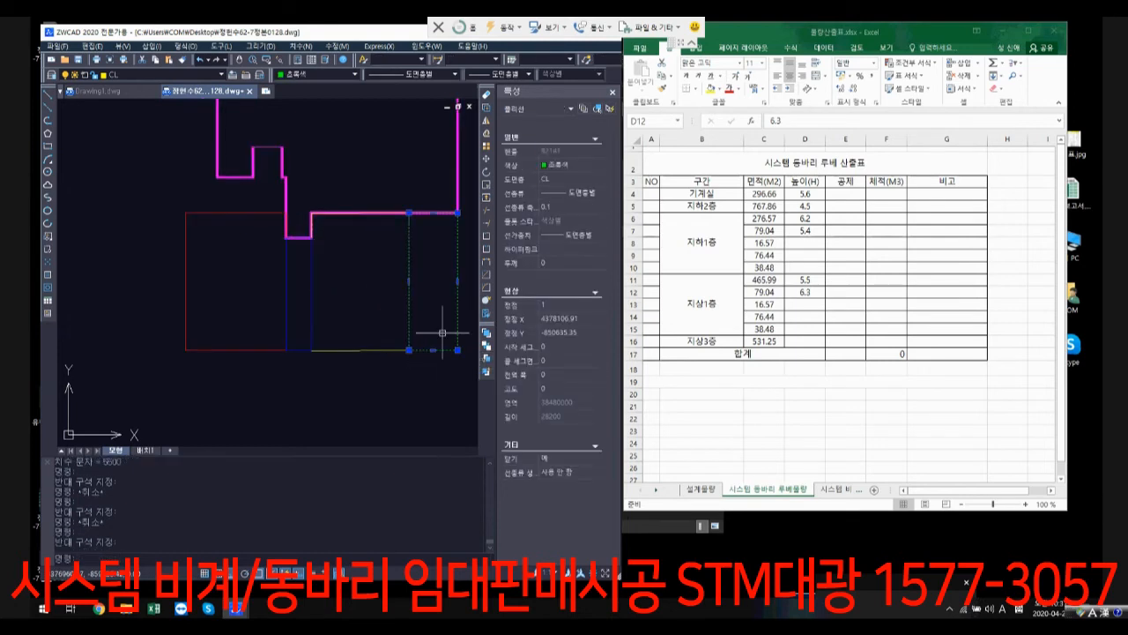
Step: Examine the floor level marks on the ground-floor plan around the 조경 area and shops 101 to 103
{"action": "scroll", "coordinate": [441, 333], "scroll_direction": "down", "scroll_amount": 8}
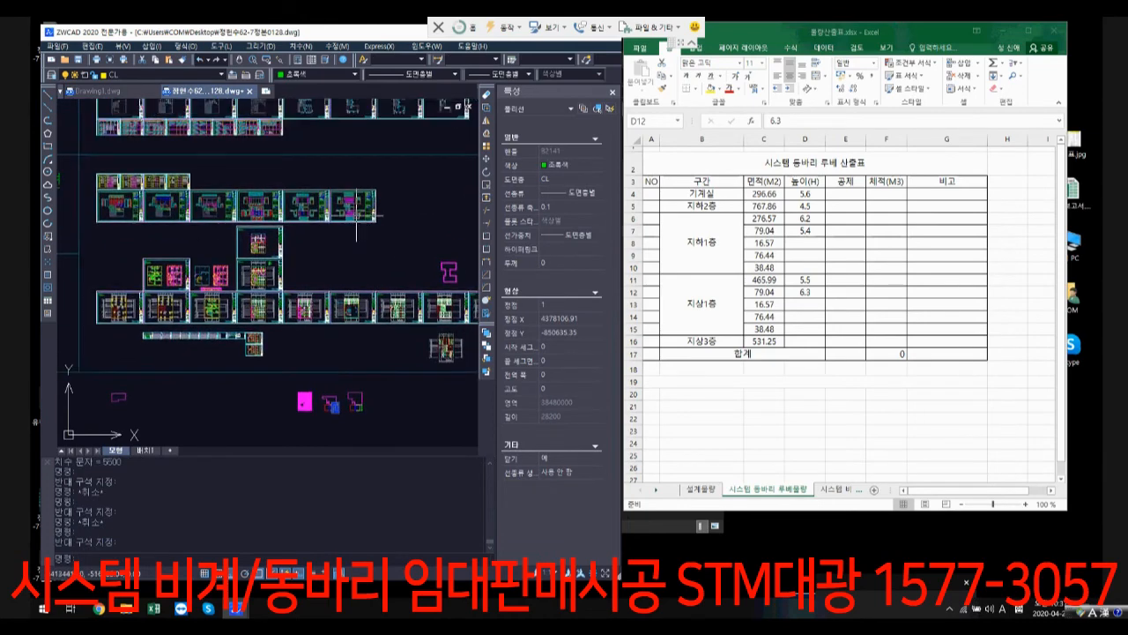
{"action": "scroll", "coordinate": [356, 214], "scroll_direction": "up", "scroll_amount": 6}
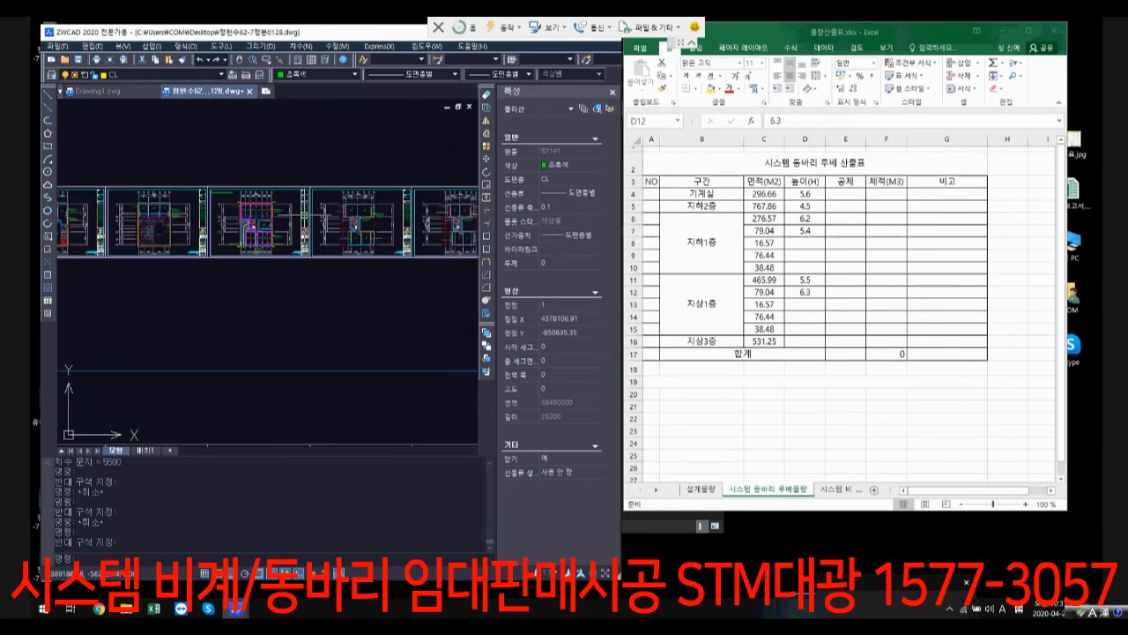
{"action": "scroll", "coordinate": [231, 225], "scroll_direction": "up", "scroll_amount": 5}
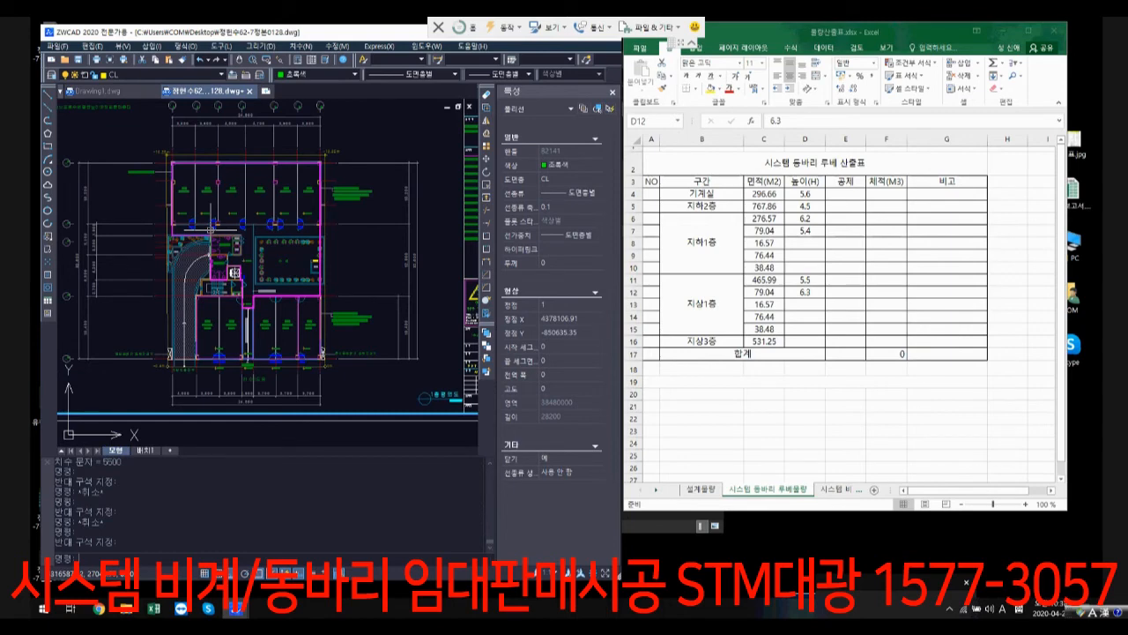
{"action": "scroll", "coordinate": [278, 252], "scroll_direction": "up", "scroll_amount": 6}
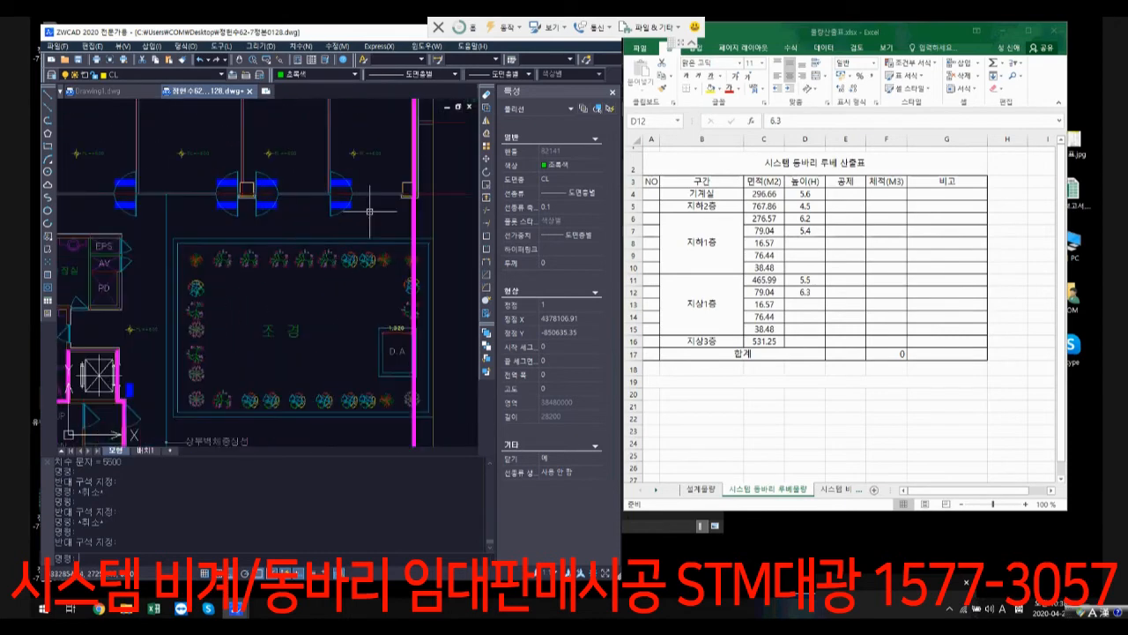
{"action": "scroll", "coordinate": [361, 206], "scroll_direction": "up", "scroll_amount": 5}
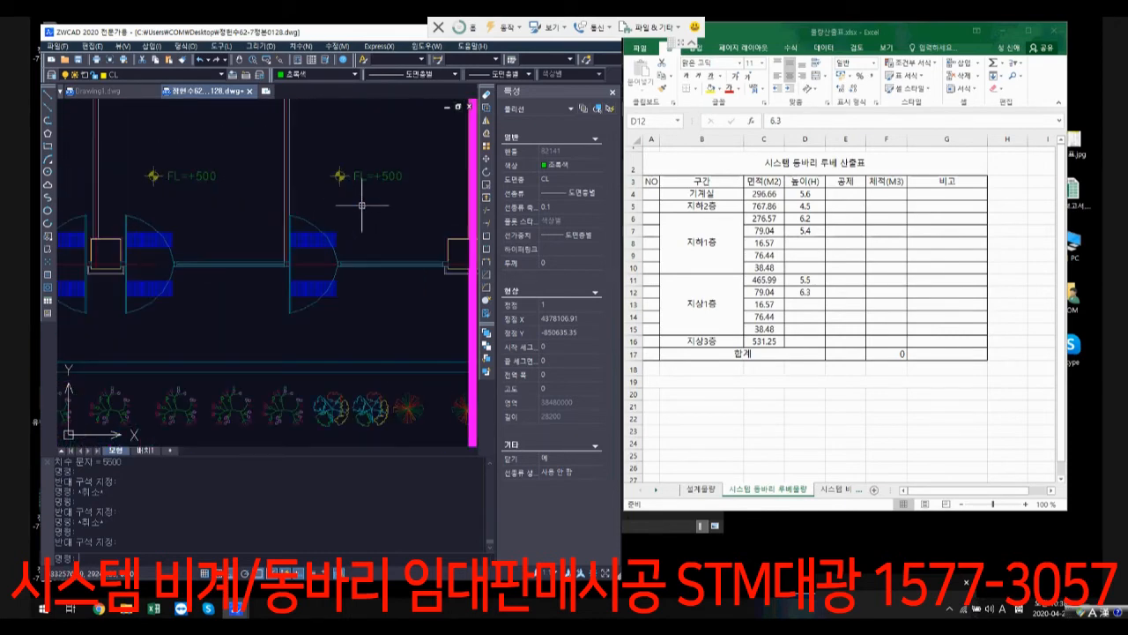
{"action": "scroll", "coordinate": [361, 205], "scroll_direction": "down", "scroll_amount": 4}
{"action": "scroll", "coordinate": [359, 224], "scroll_direction": "up", "scroll_amount": 4}
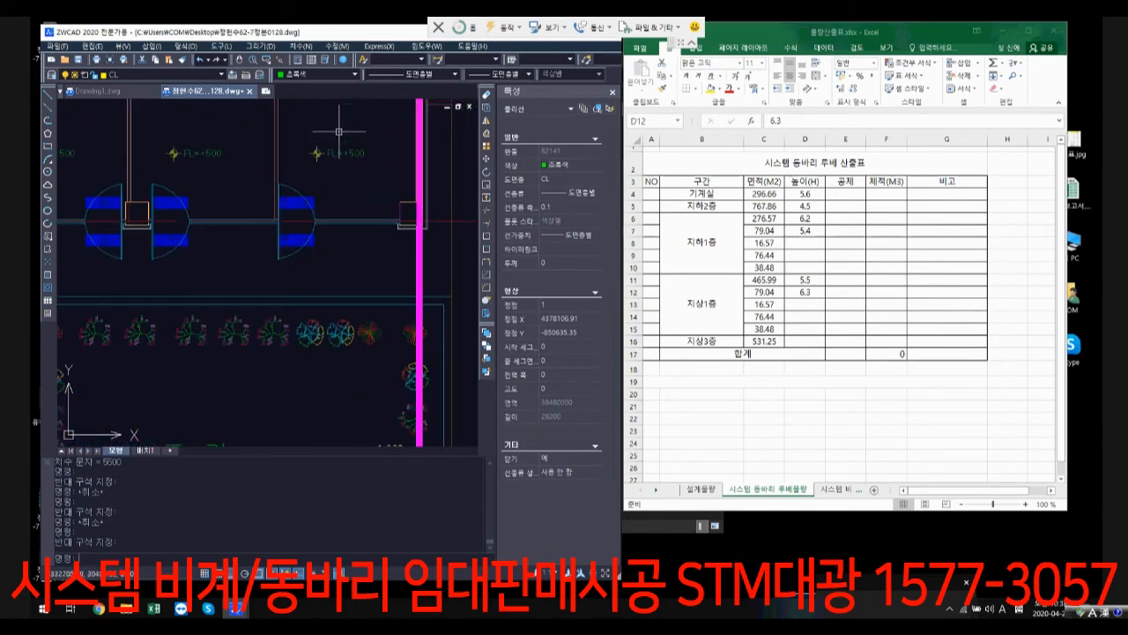
{"action": "scroll", "coordinate": [359, 232], "scroll_direction": "down", "scroll_amount": 4}
{"action": "scroll", "coordinate": [279, 255], "scroll_direction": "up", "scroll_amount": 4}
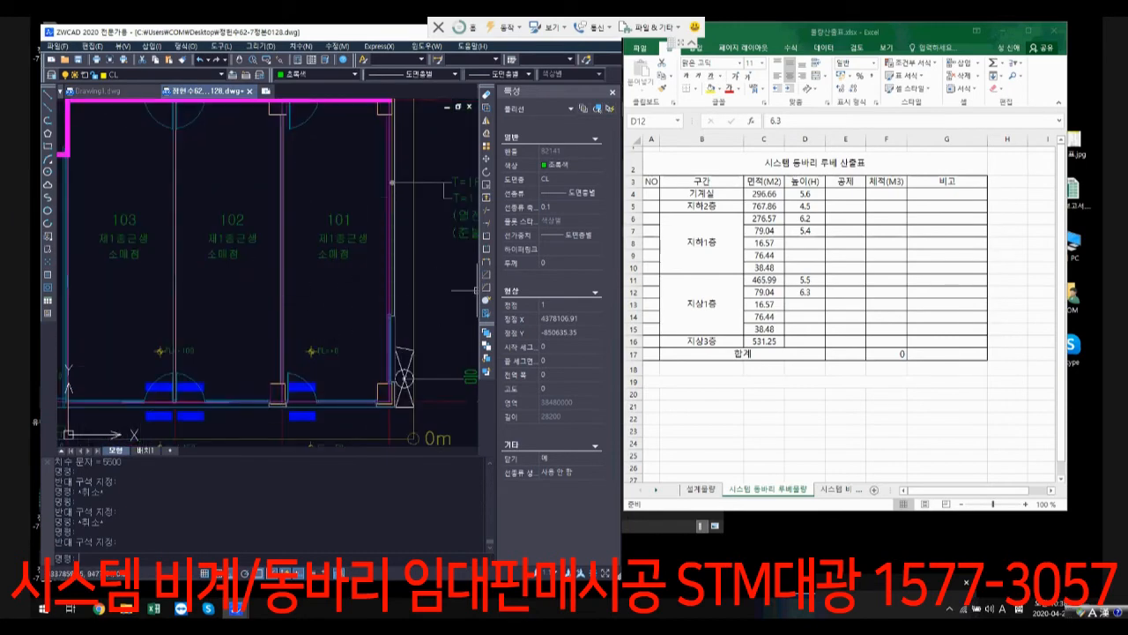
Step: Select the first 지하1층 height in cell D6 in Excel and compare it with the dimension across the 주차장 storey in the ZWCAD section
{"action": "left_click", "coordinate": [805, 219]}
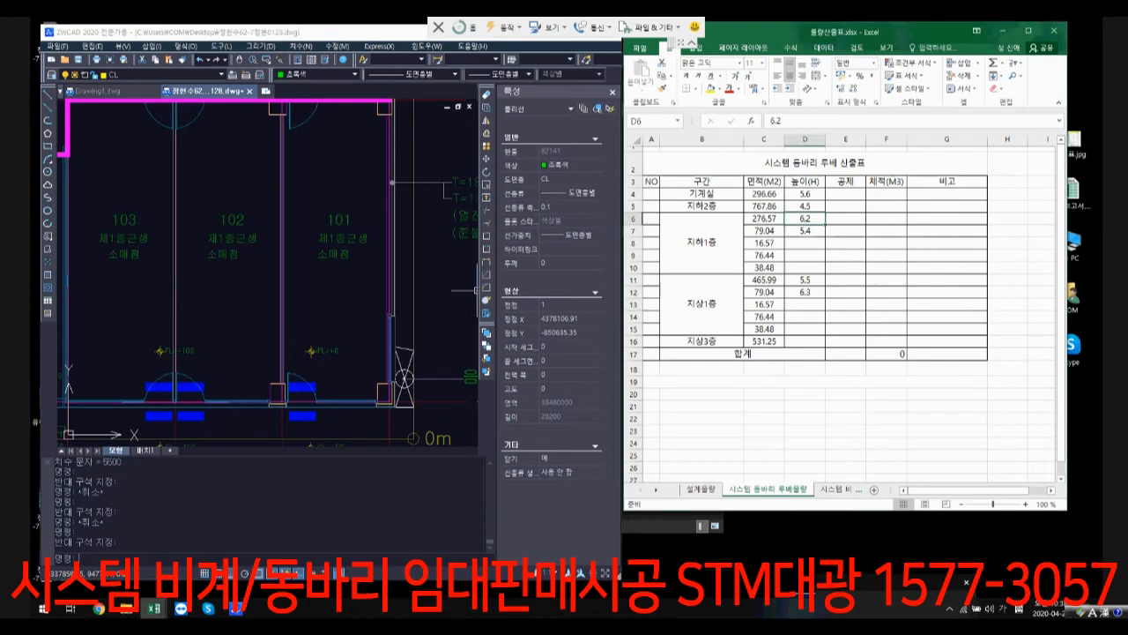
{"action": "scroll", "coordinate": [396, 331], "scroll_direction": "down", "scroll_amount": 5}
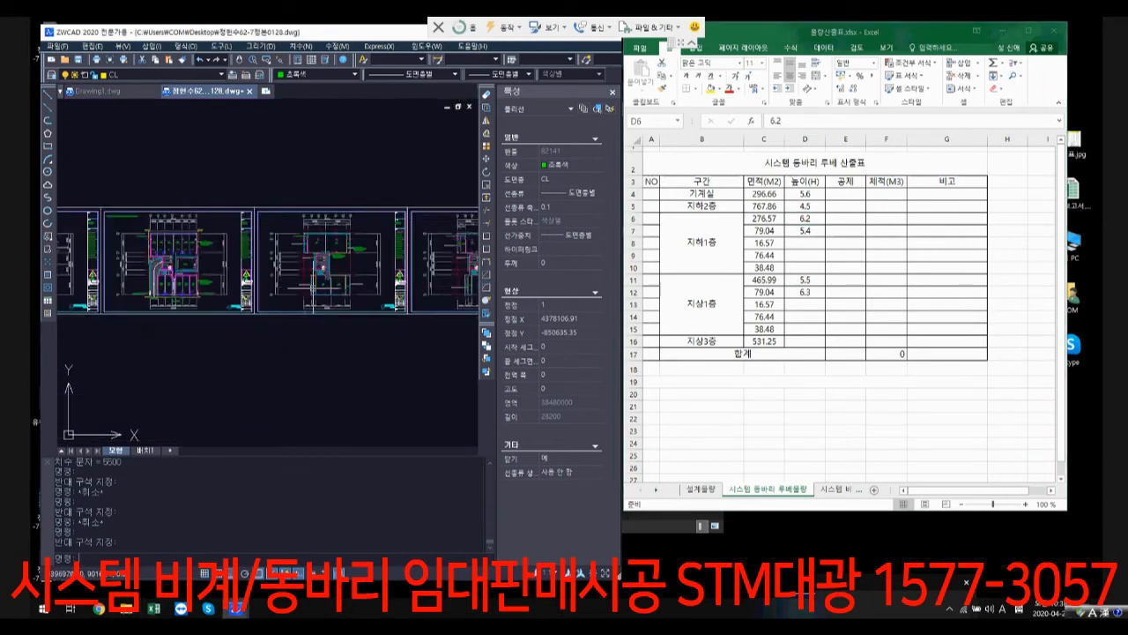
{"action": "scroll", "coordinate": [396, 332], "scroll_direction": "down", "scroll_amount": 1}
{"action": "mouse_move", "coordinate": [396, 331]}
{"action": "middle_mouse_down"}
{"action": "mouse_move", "coordinate": [341, 290]}
{"action": "mouse_move", "coordinate": [209, 339]}
{"action": "mouse_move", "coordinate": [193, 333]}
{"action": "middle_mouse_up"}
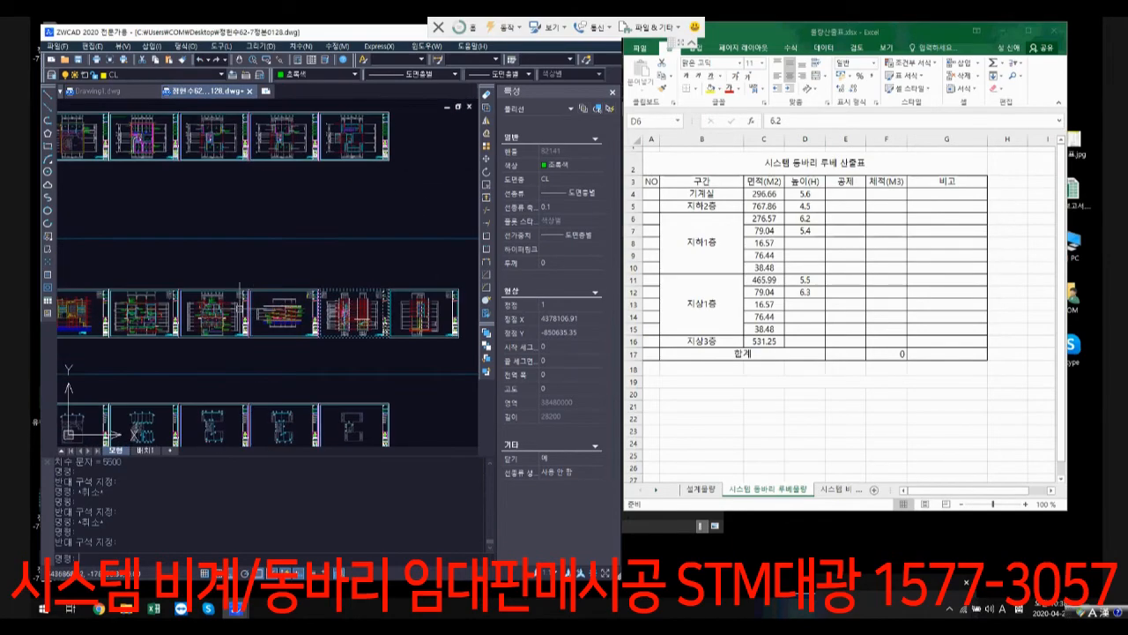
{"action": "scroll", "coordinate": [193, 333], "scroll_direction": "up", "scroll_amount": 3}
{"action": "scroll", "coordinate": [193, 333], "scroll_direction": "up", "scroll_amount": 3}
{"action": "scroll", "coordinate": [448, 300], "scroll_direction": "up", "scroll_amount": 5}
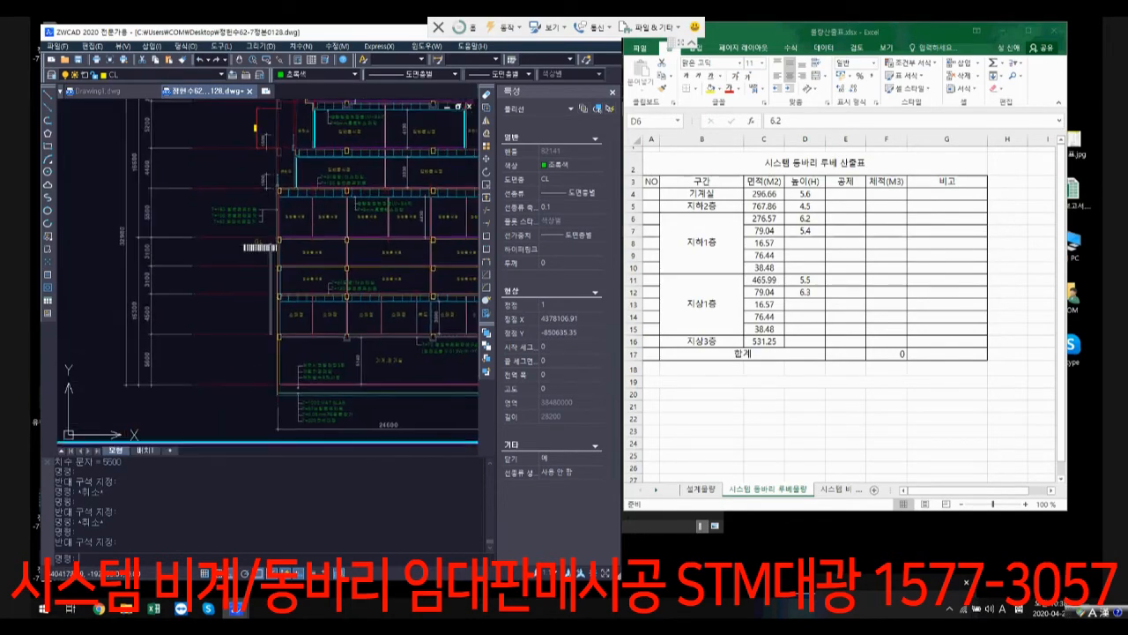
{"action": "scroll", "coordinate": [310, 275], "scroll_direction": "up", "scroll_amount": 3}
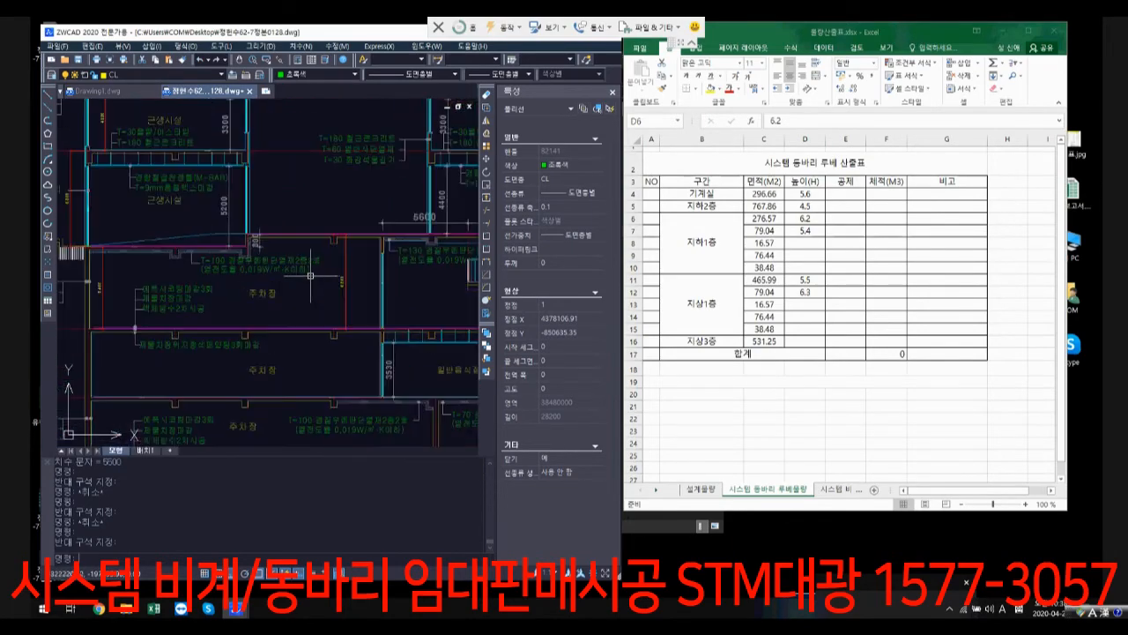
{"action": "scroll", "coordinate": [254, 239], "scroll_direction": "up", "scroll_amount": 4}
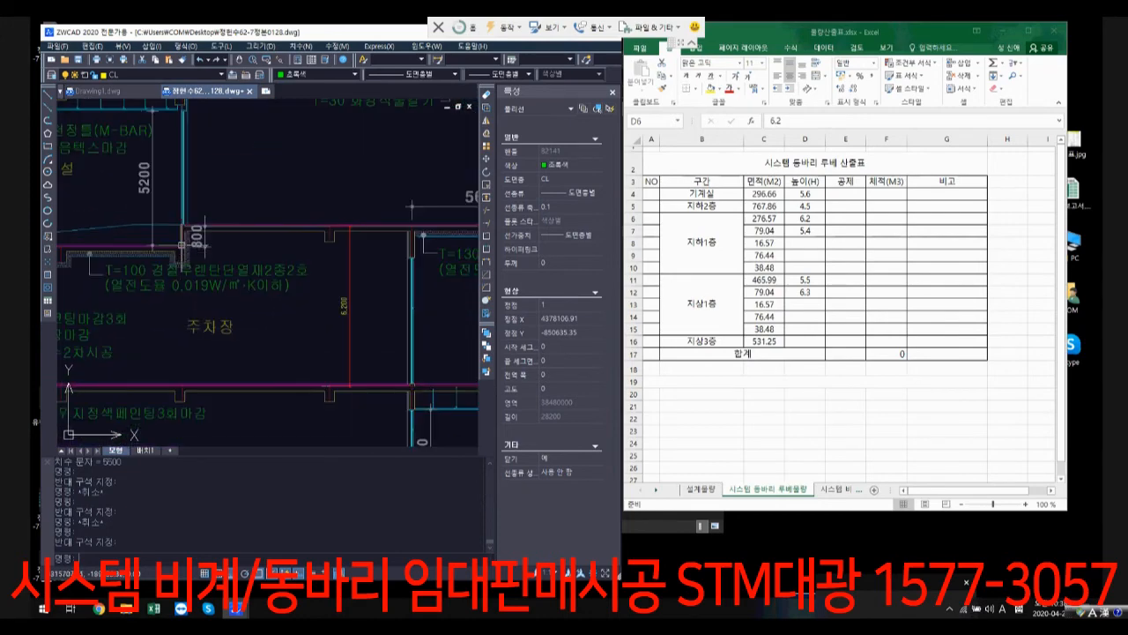
Step: Examine the slab line above the 주차장 and 일반음식점 storeys across the full width of the building section
{"action": "scroll", "coordinate": [265, 233], "scroll_direction": "down", "scroll_amount": 1}
{"action": "middle_click_drag", "start_coordinate": [435, 262], "coordinate": [382, 276]}
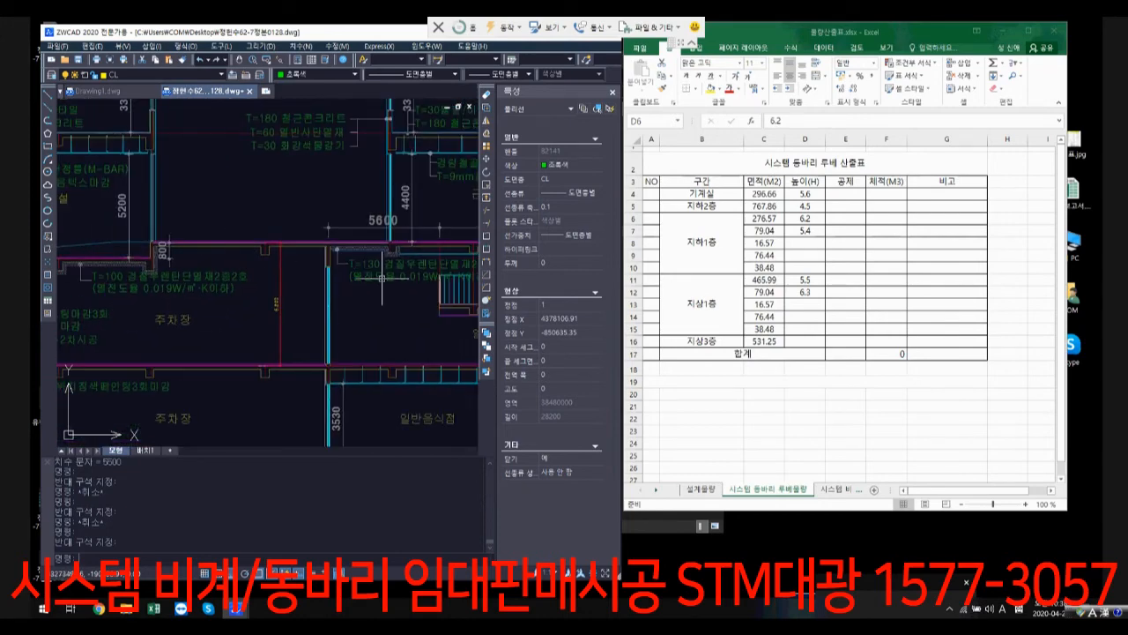
{"action": "scroll", "coordinate": [382, 277], "scroll_direction": "down", "scroll_amount": 1}
{"action": "middle_click_drag", "start_coordinate": [448, 305], "coordinate": [378, 282]}
{"action": "scroll", "coordinate": [419, 276], "scroll_direction": "down", "scroll_amount": 4}
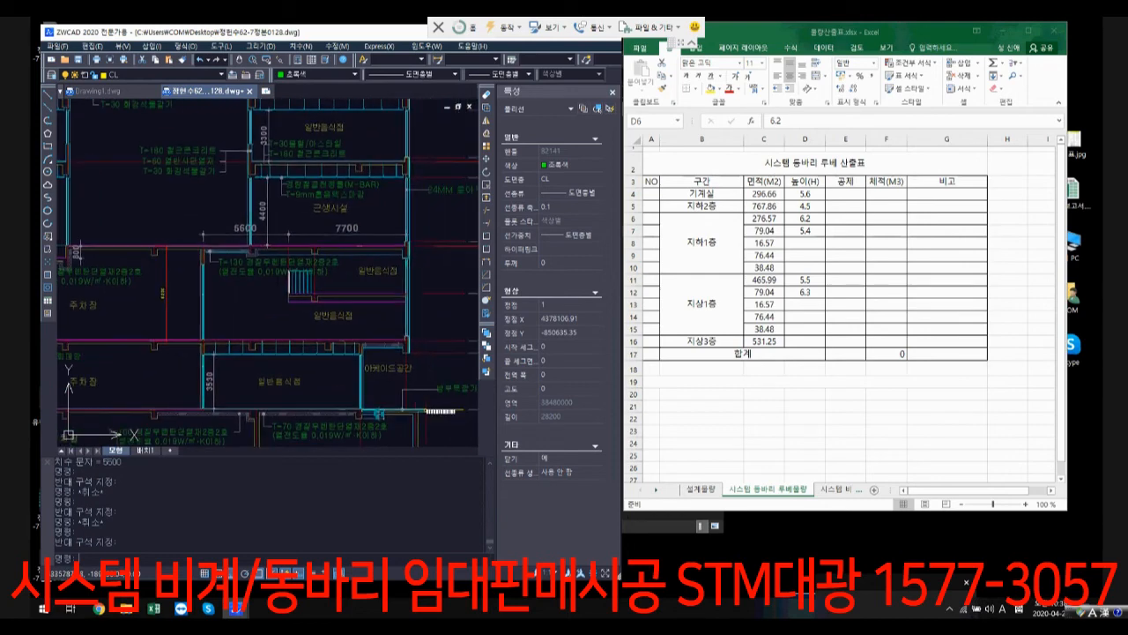
{"action": "middle_click_drag", "start_coordinate": [377, 256], "coordinate": [458, 262]}
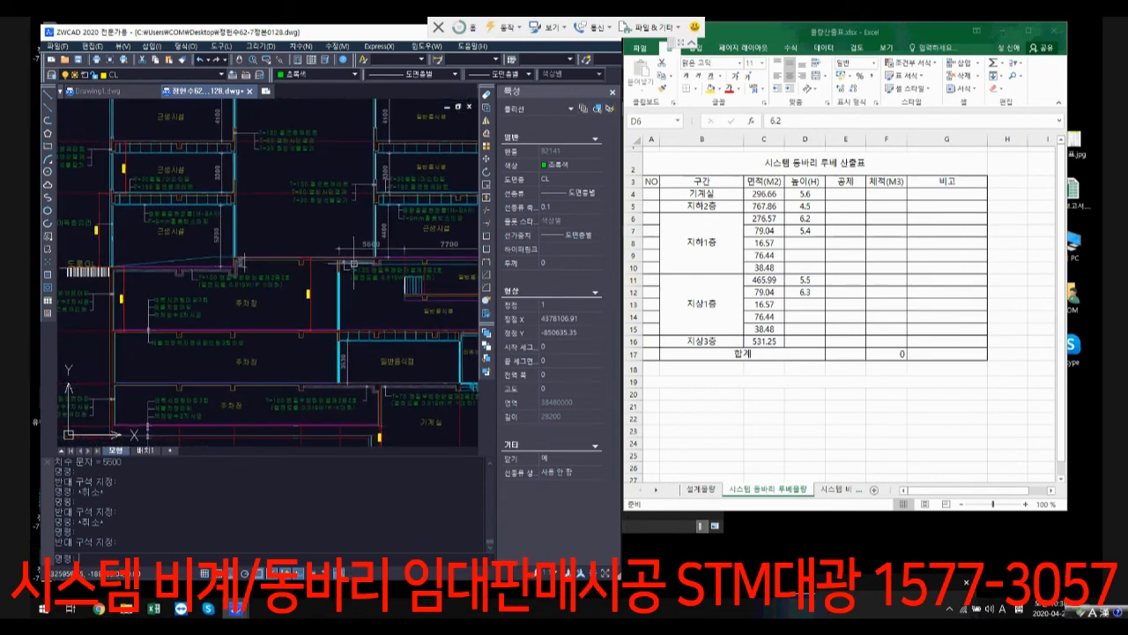
{"action": "middle_click_drag", "start_coordinate": [231, 264], "coordinate": [388, 267]}
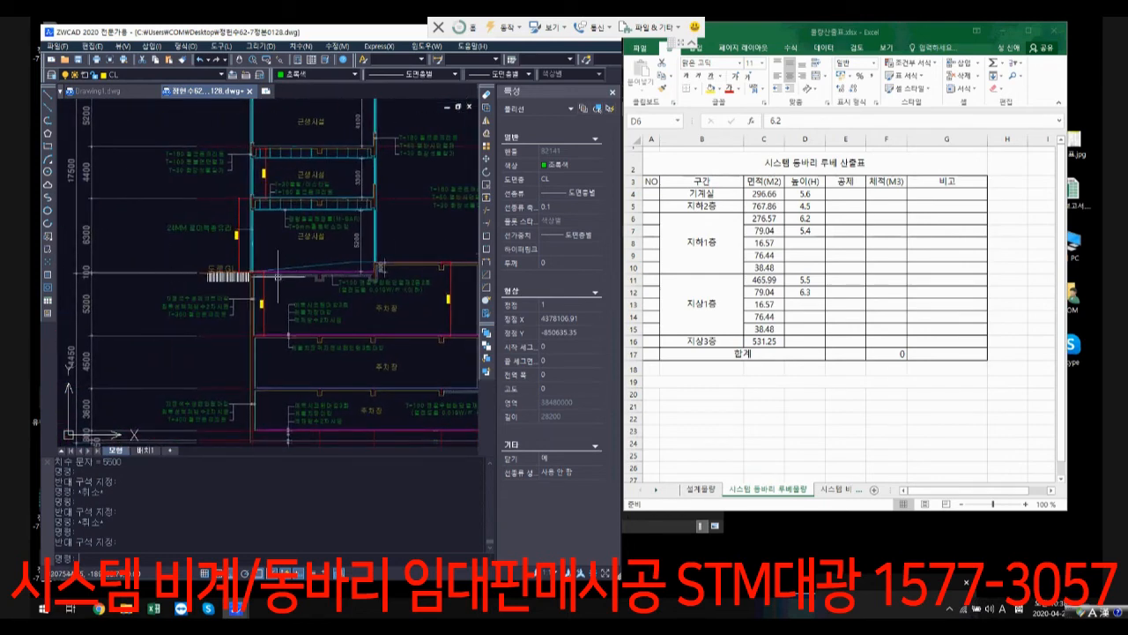
Step: Inspect the existing 800 dimension at the slab step between the 근생시설 storey and the 주차장 roof
{"action": "scroll", "coordinate": [377, 271], "scroll_direction": "up", "scroll_amount": 6}
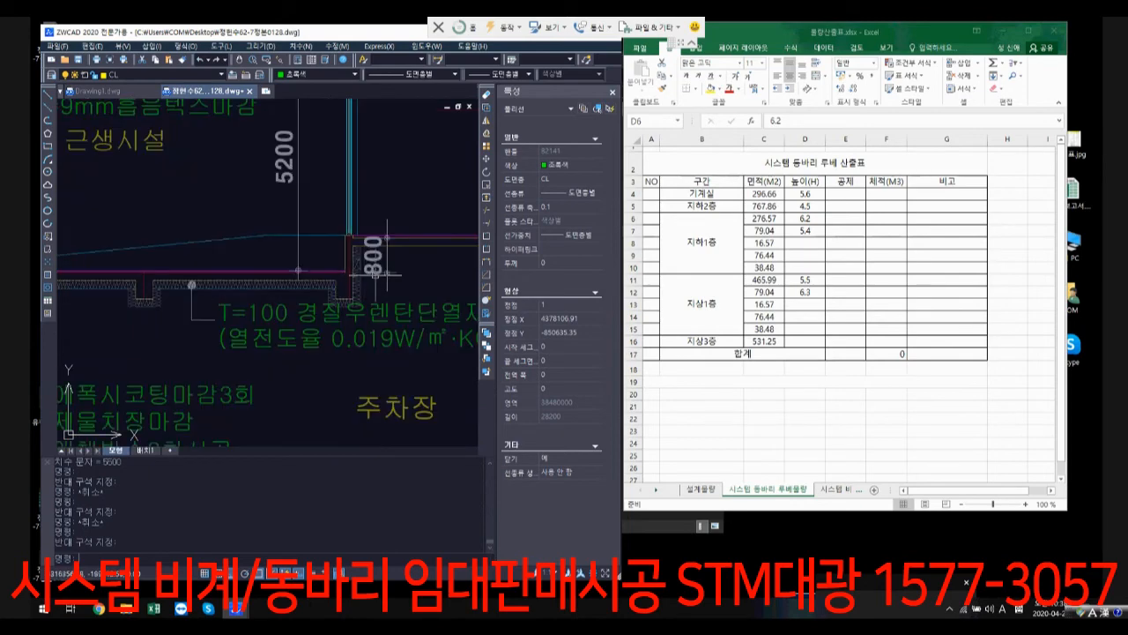
{"action": "left_click", "coordinate": [376, 275]}
{"action": "scroll", "coordinate": [386, 274], "scroll_direction": "down", "scroll_amount": 2}
{"action": "middle_click_drag", "start_coordinate": [441, 272], "coordinate": [275, 274]}
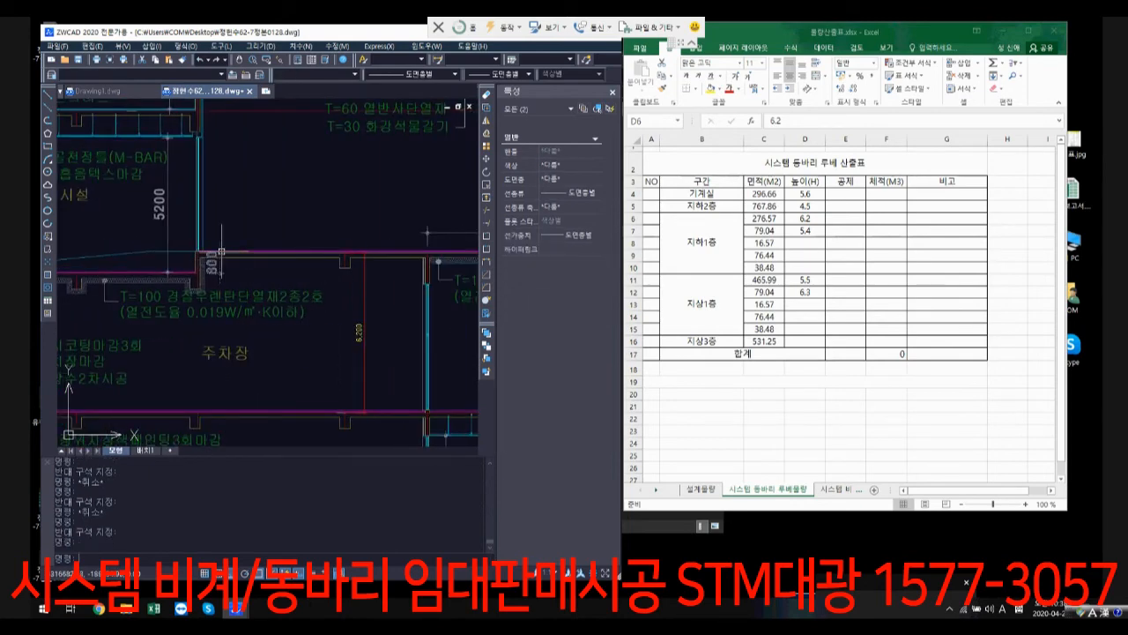
{"action": "scroll", "coordinate": [211, 262], "scroll_direction": "up", "scroll_amount": 2}
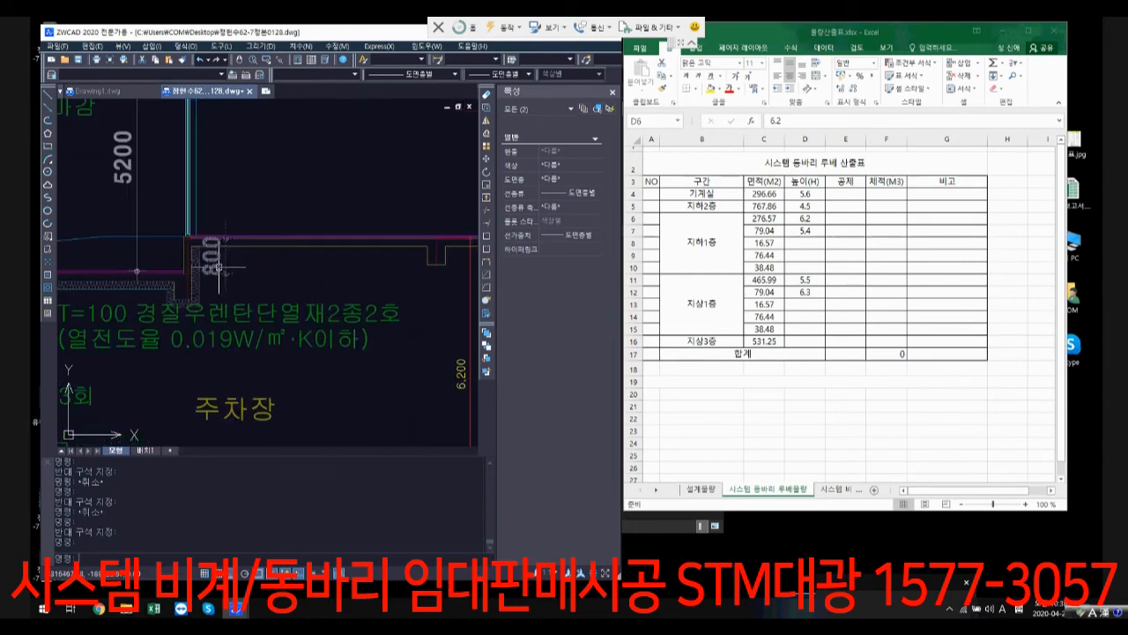
{"action": "key", "text": "Escape"}
{"action": "left_click", "coordinate": [226, 266]}
{"action": "left_click", "coordinate": [235, 277]}
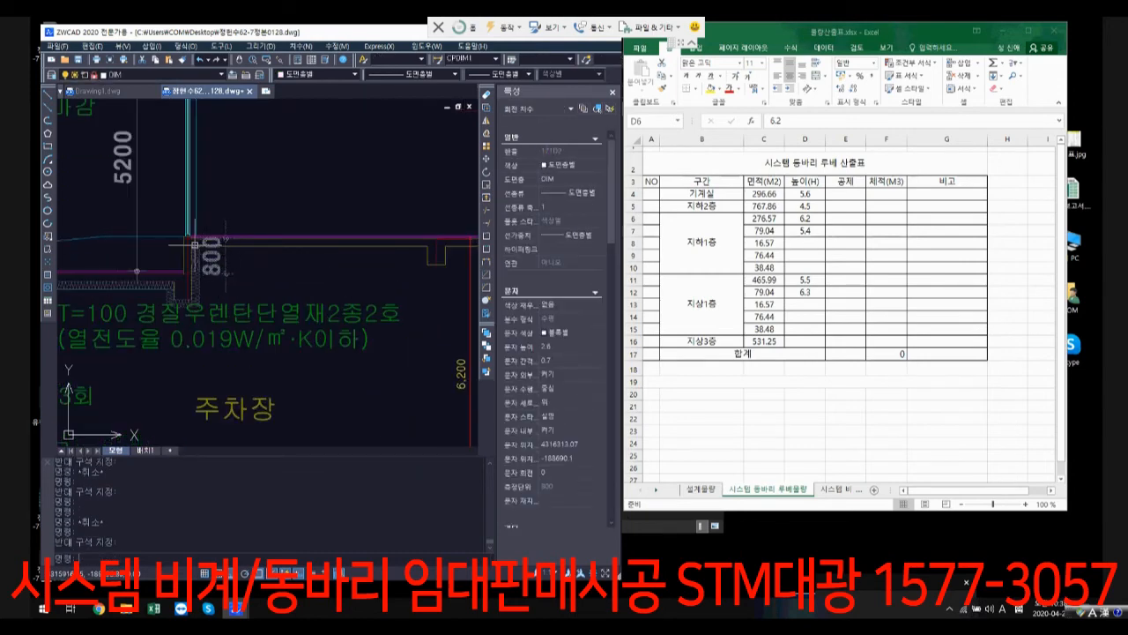
{"action": "scroll", "coordinate": [250, 263], "scroll_direction": "up", "scroll_amount": 2}
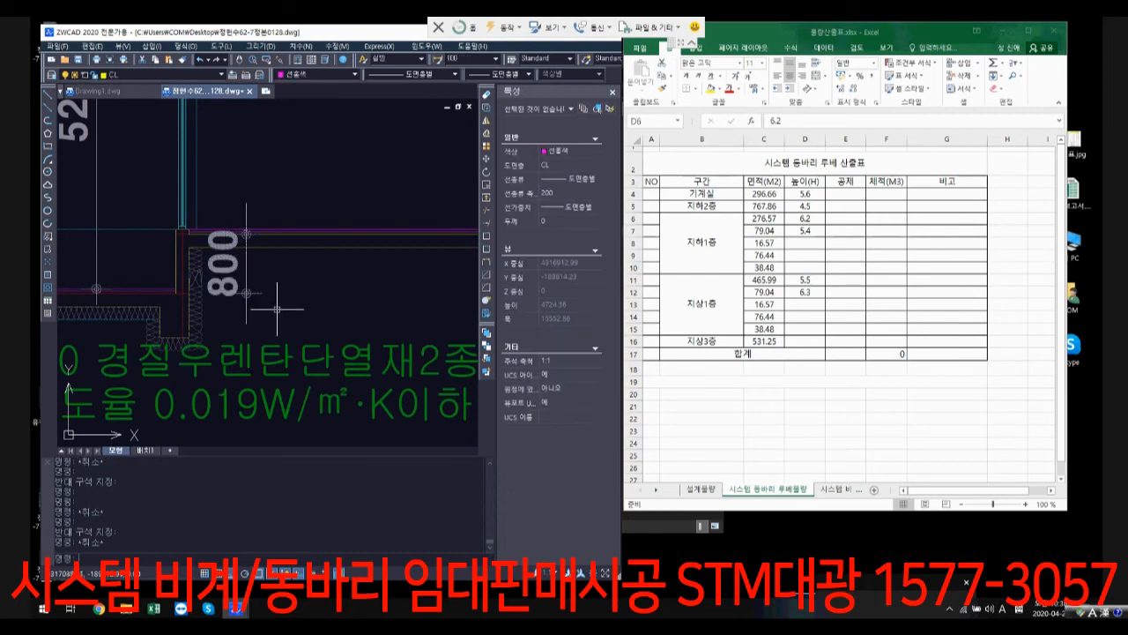
{"action": "scroll", "coordinate": [301, 270], "scroll_direction": "down", "scroll_amount": 2}
{"action": "scroll", "coordinate": [301, 269], "scroll_direction": "down", "scroll_amount": 3}
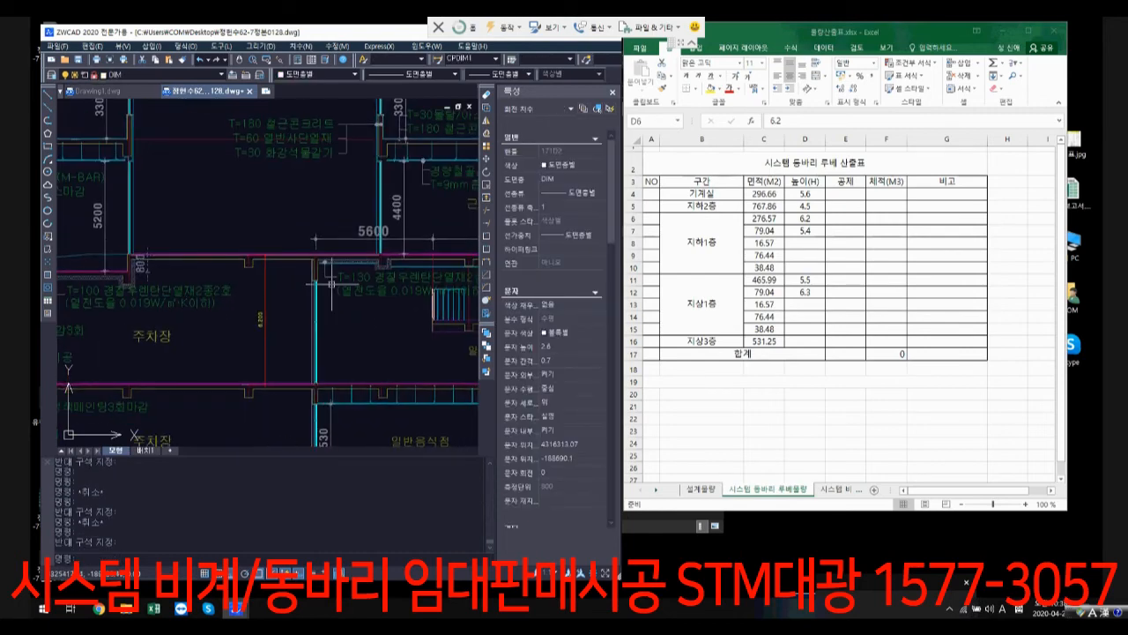
{"action": "key", "text": "Escape"}
Step: Add a vertical linear dimension between the lower and upper levels of the slab step, beside the existing 800 dimension
{"action": "middle_click_drag", "start_coordinate": [172, 225], "coordinate": [336, 243]}
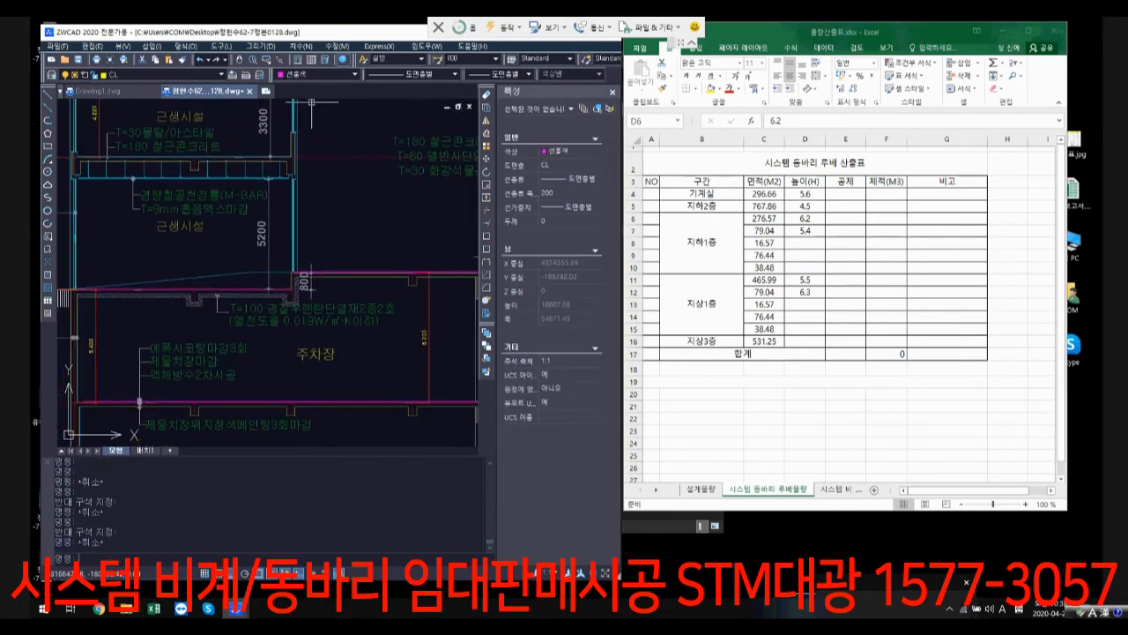
{"action": "left_click", "coordinate": [301, 46]}
{"action": "left_click", "coordinate": [304, 75]}
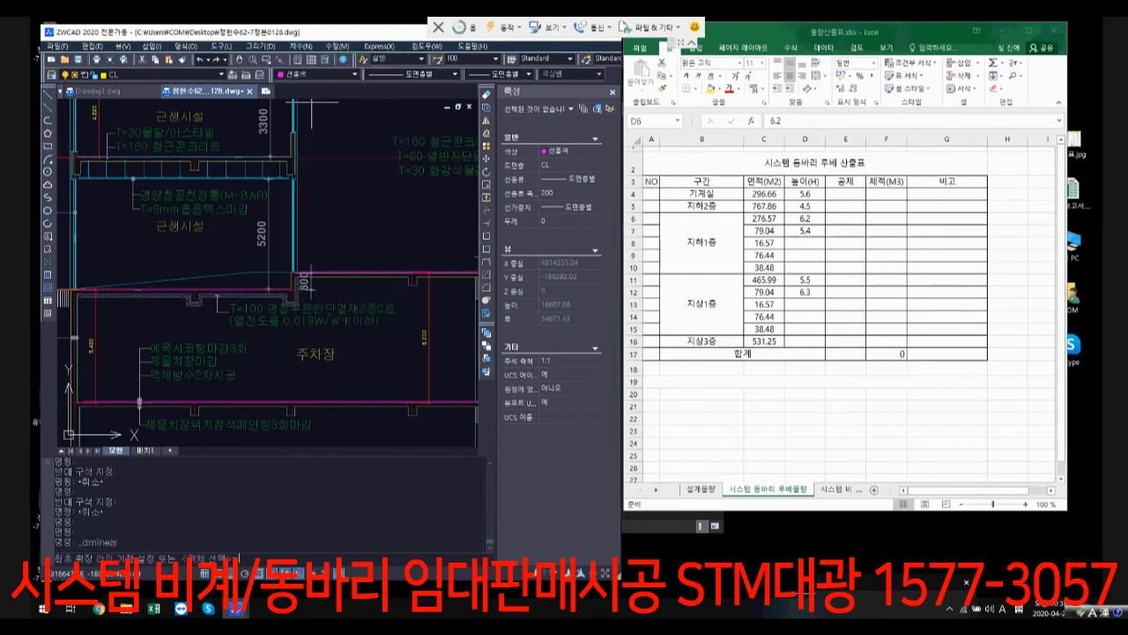
{"action": "scroll", "coordinate": [319, 319], "scroll_direction": "up", "scroll_amount": 5}
{"action": "left_click", "coordinate": [308, 300]}
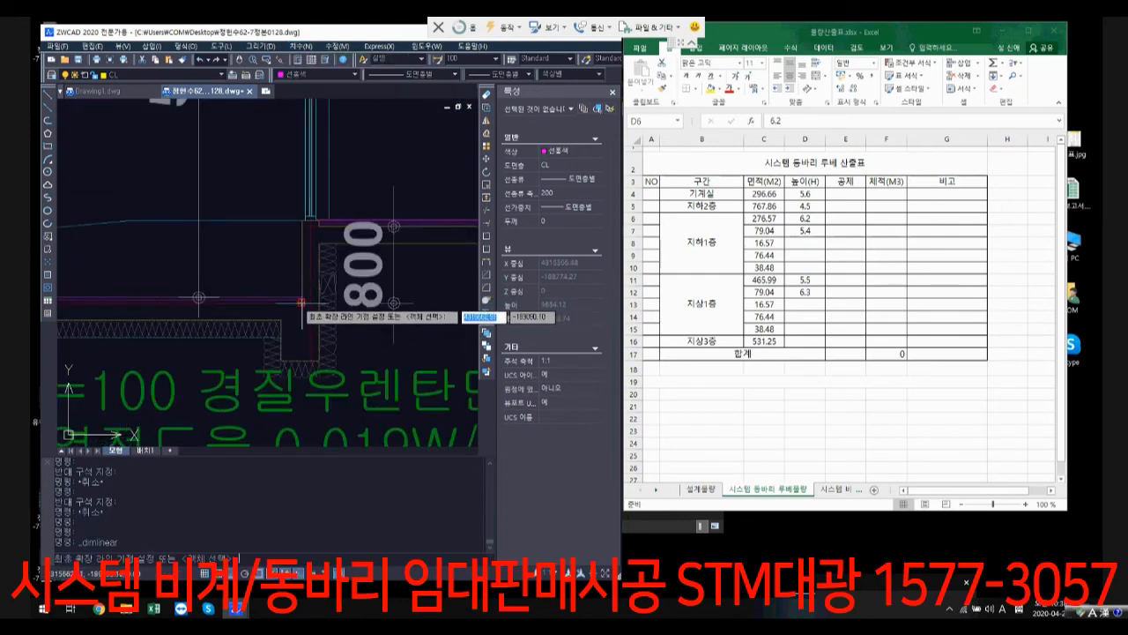
{"action": "left_click", "coordinate": [309, 219]}
{"action": "left_click", "coordinate": [258, 251]}
{"action": "scroll", "coordinate": [282, 266], "scroll_direction": "up", "scroll_amount": 2}
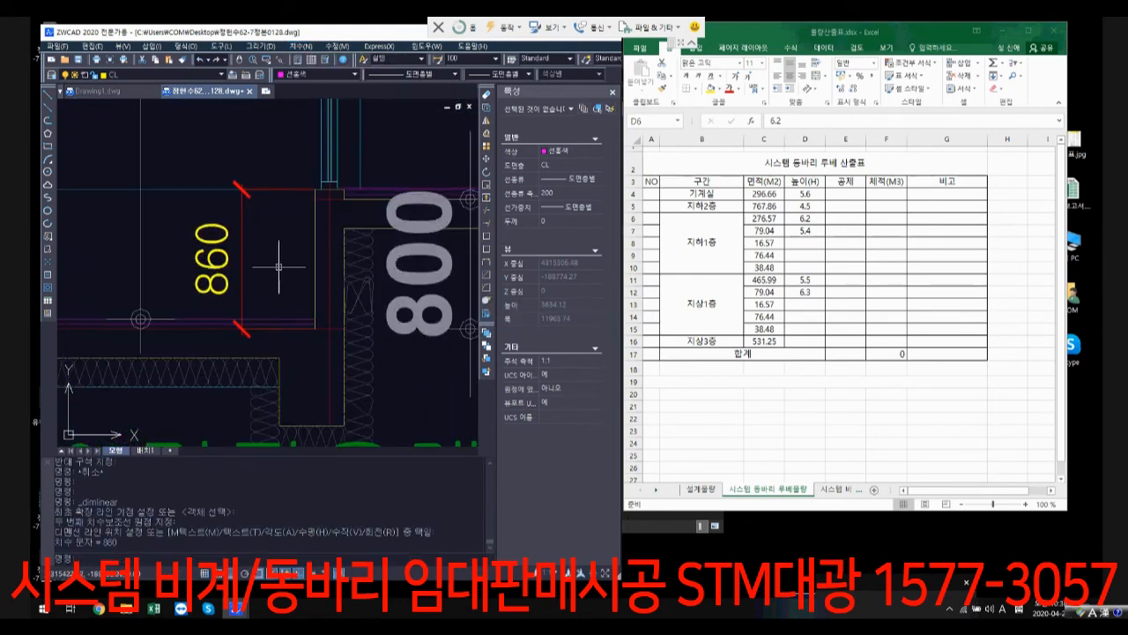
Step: Stretch the upper end of the new vertical slab-step dimension down to the slab line so that it spans 800
{"action": "left_click", "coordinate": [282, 266]}
{"action": "left_click", "coordinate": [231, 266]}
{"action": "left_click", "coordinate": [314, 189]}
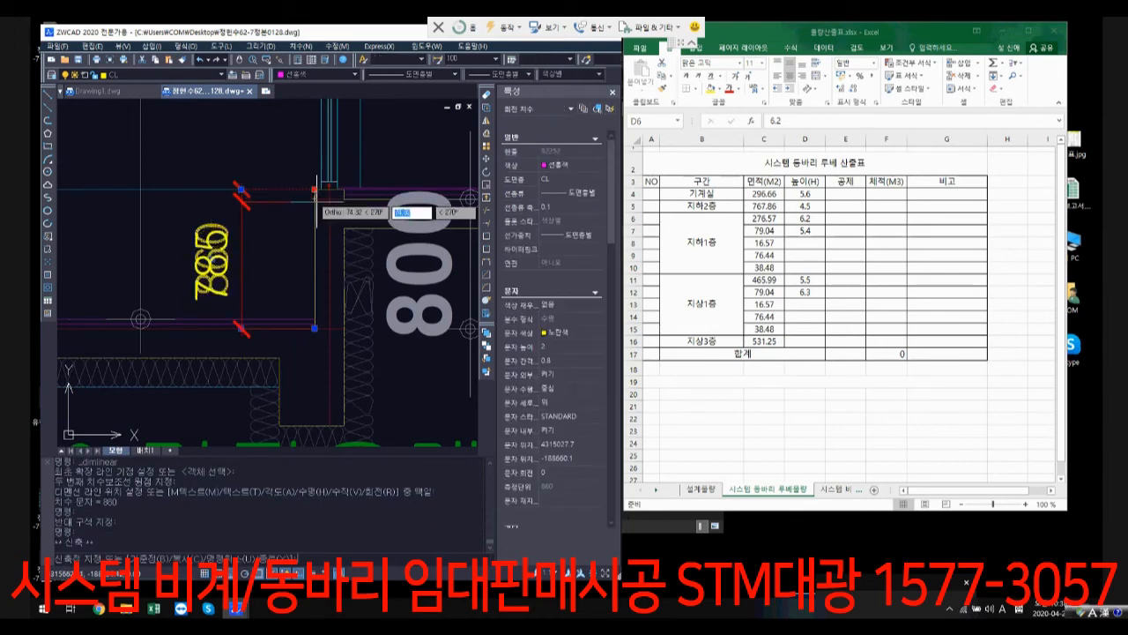
{"action": "left_click", "coordinate": [315, 198]}
Step: Try to stretch the lower end of the slab-step dimension up by 700, and undo it
{"action": "left_click", "coordinate": [315, 328]}
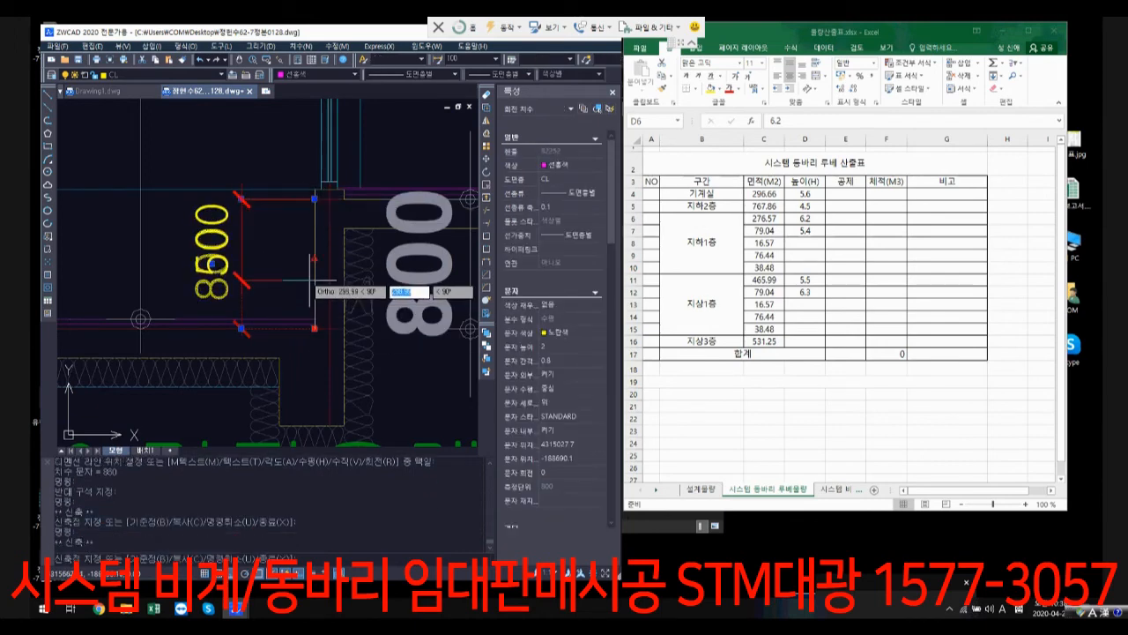
{"action": "type", "text": "7"}
{"action": "key", "text": "Return"}
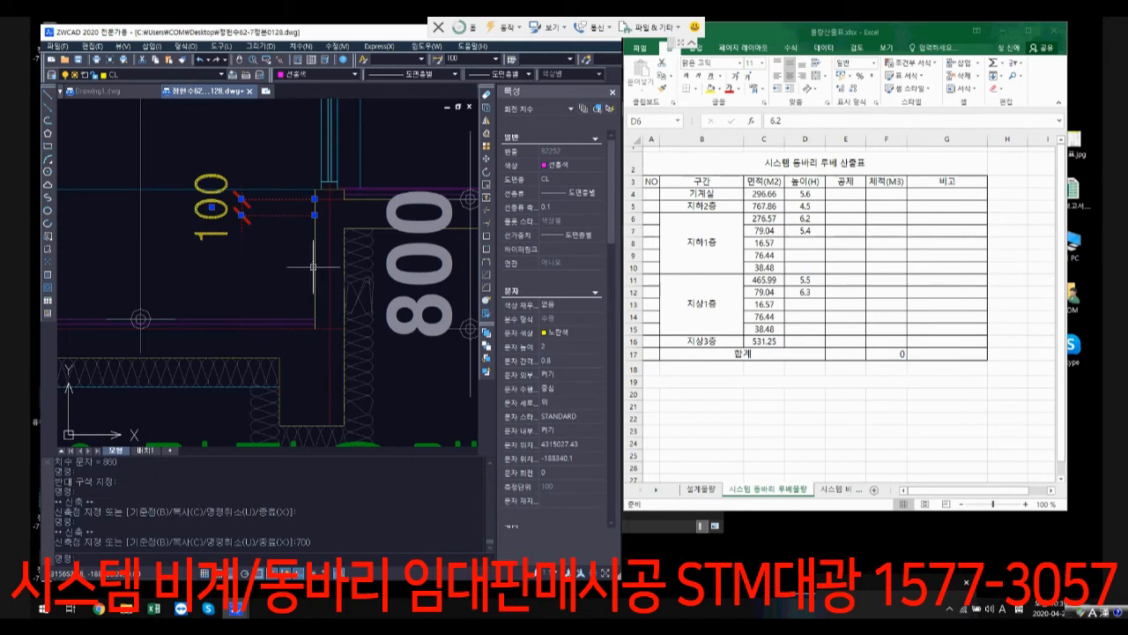
{"action": "key", "text": "ctrl+z"}
Step: Stretch the lower end of the slab-step dimension up by 100, shortening the dimension to 700
{"action": "left_click", "coordinate": [291, 326]}
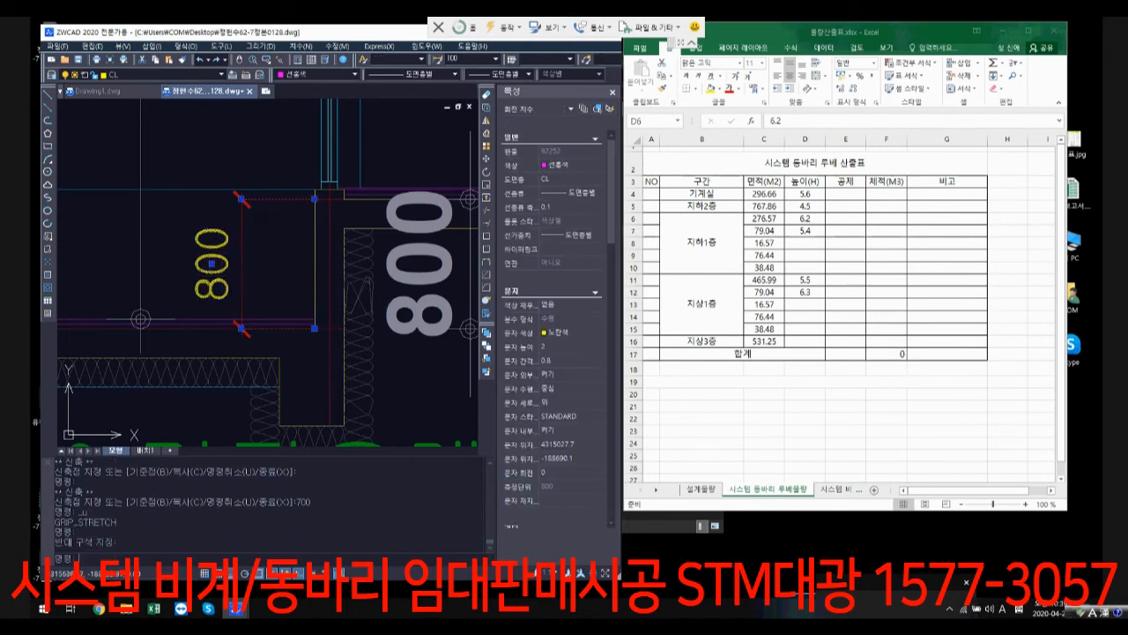
{"action": "left_click", "coordinate": [314, 328]}
{"action": "type", "text": "1"}
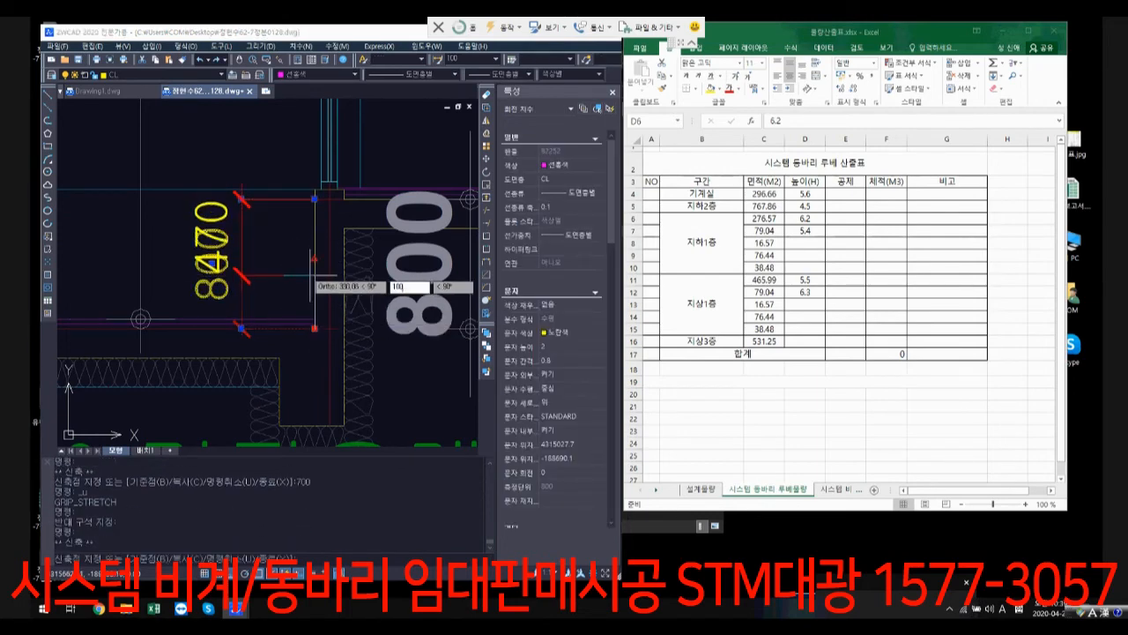
{"action": "type", "text": "00"}
{"action": "key", "text": "Return"}
{"action": "key", "text": "Escape"}
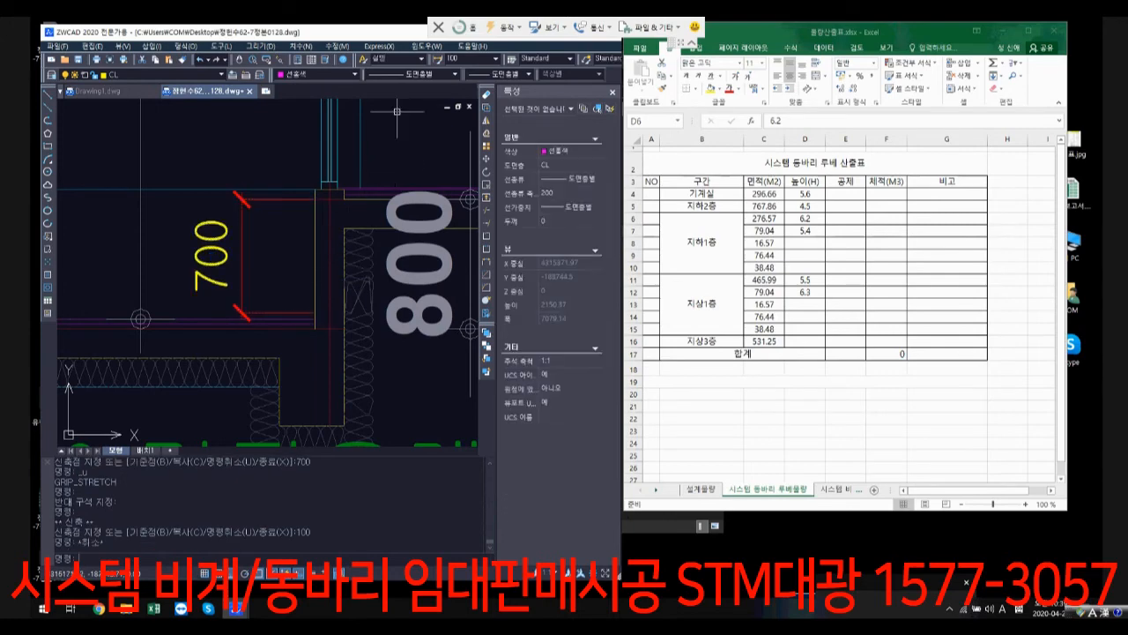
Step: Add a vertical linear dimension from the lower end of the 700 dimension down to the 주차장 floor slab line
{"action": "left_click", "coordinate": [301, 46]}
{"action": "left_click", "coordinate": [309, 76]}
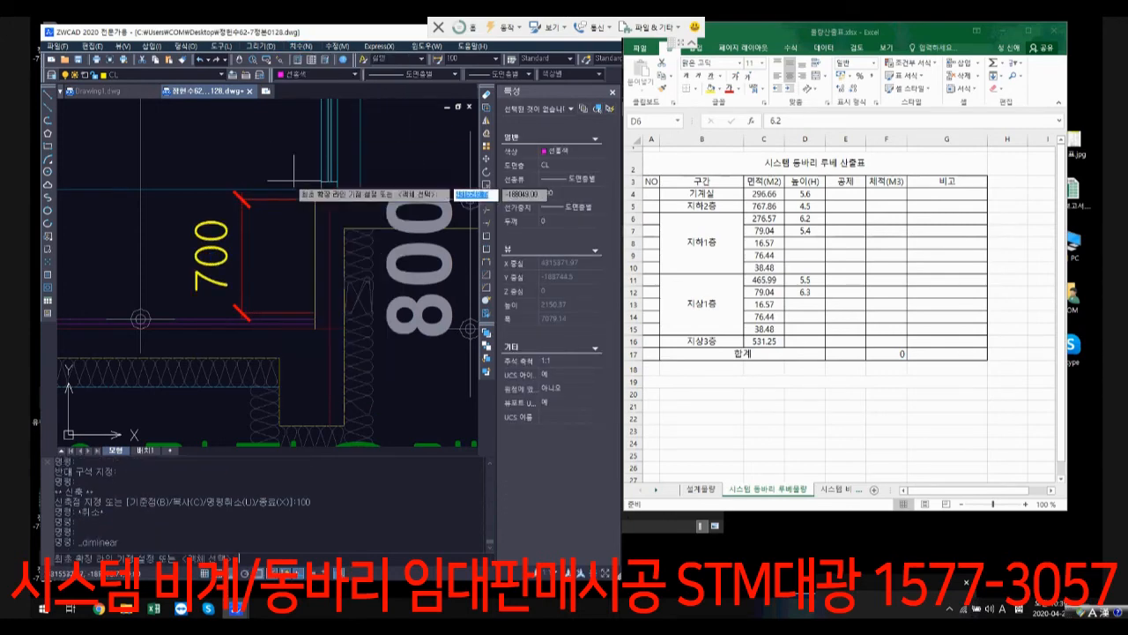
{"action": "left_click", "coordinate": [244, 311]}
{"action": "scroll", "coordinate": [328, 364], "scroll_direction": "down", "scroll_amount": 4}
{"action": "scroll", "coordinate": [328, 364], "scroll_direction": "up", "scroll_amount": 5}
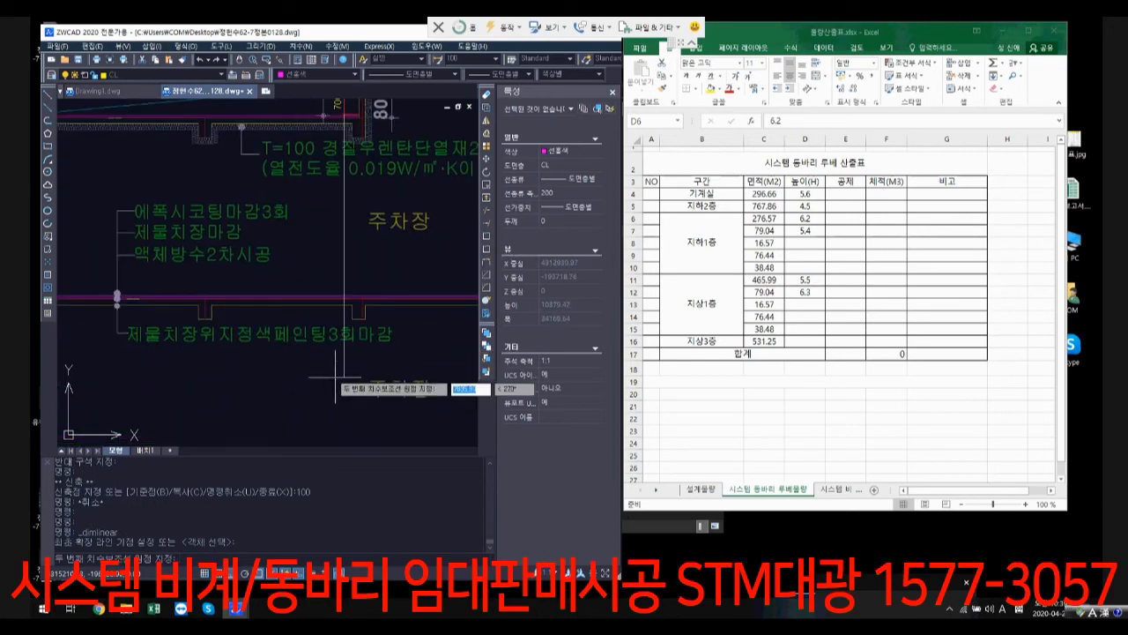
{"action": "left_click", "coordinate": [328, 323]}
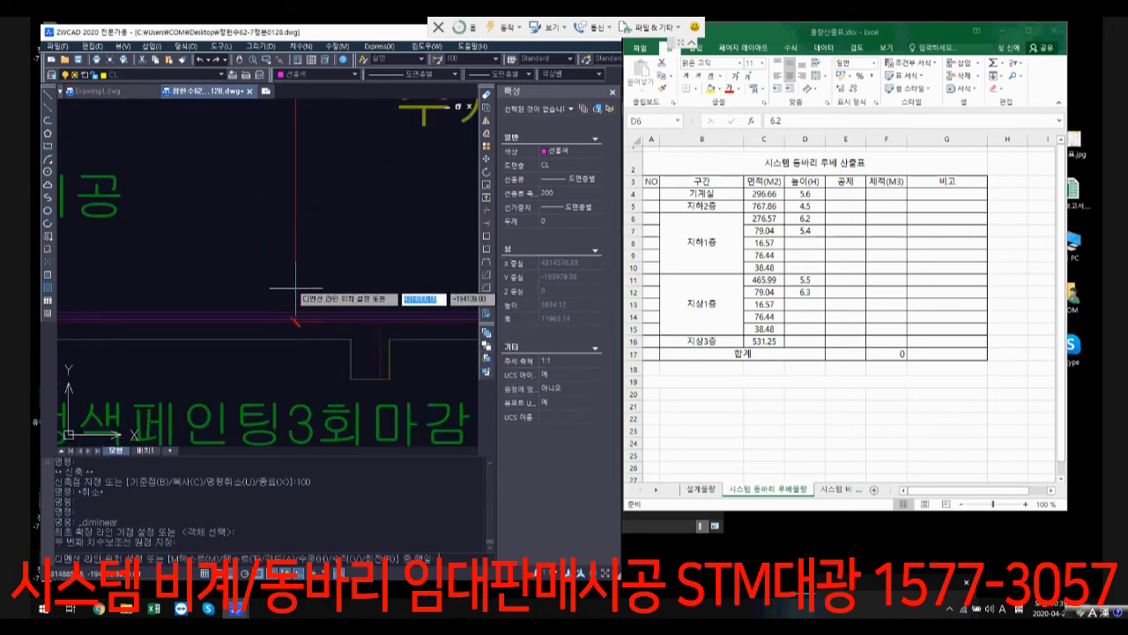
{"action": "left_click", "coordinate": [306, 269]}
{"action": "scroll", "coordinate": [304, 273], "scroll_direction": "down", "scroll_amount": 4}
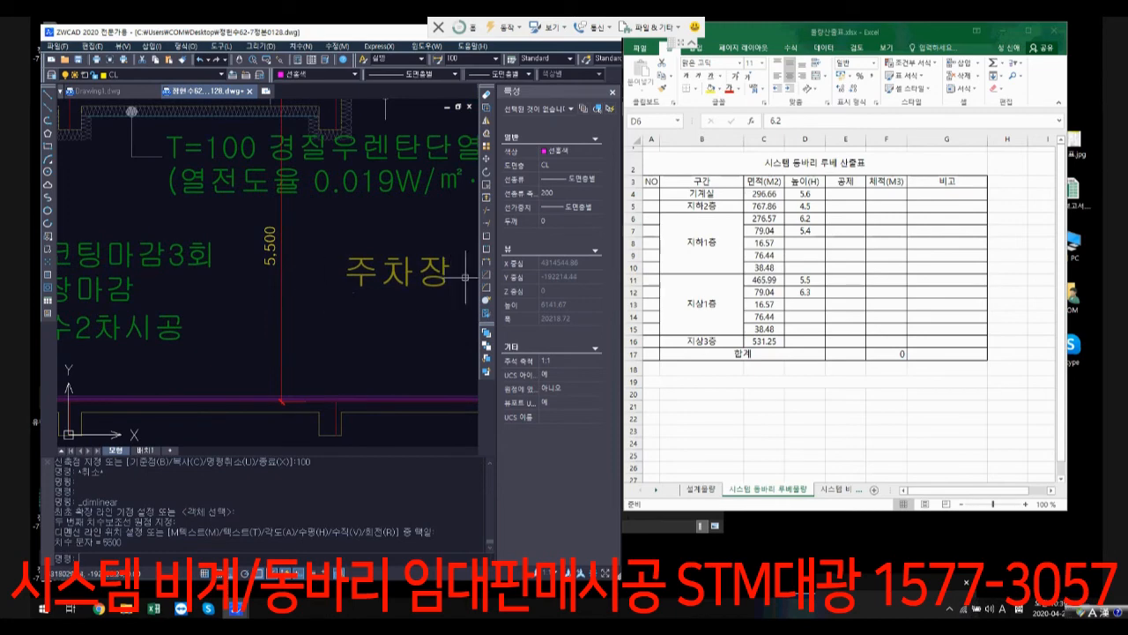
Step: In Excel, enter 5.5 as the height of the 16.57 section of 지하1층 in cell D8
{"action": "left_click", "coordinate": [806, 243]}
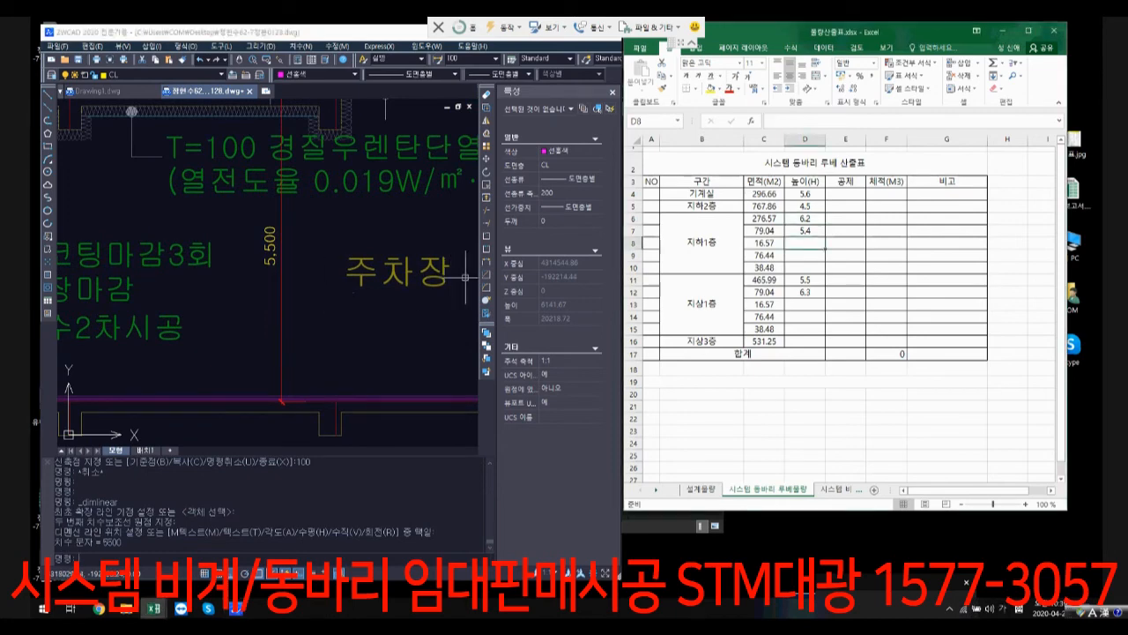
{"action": "type", "text": "5.5"}
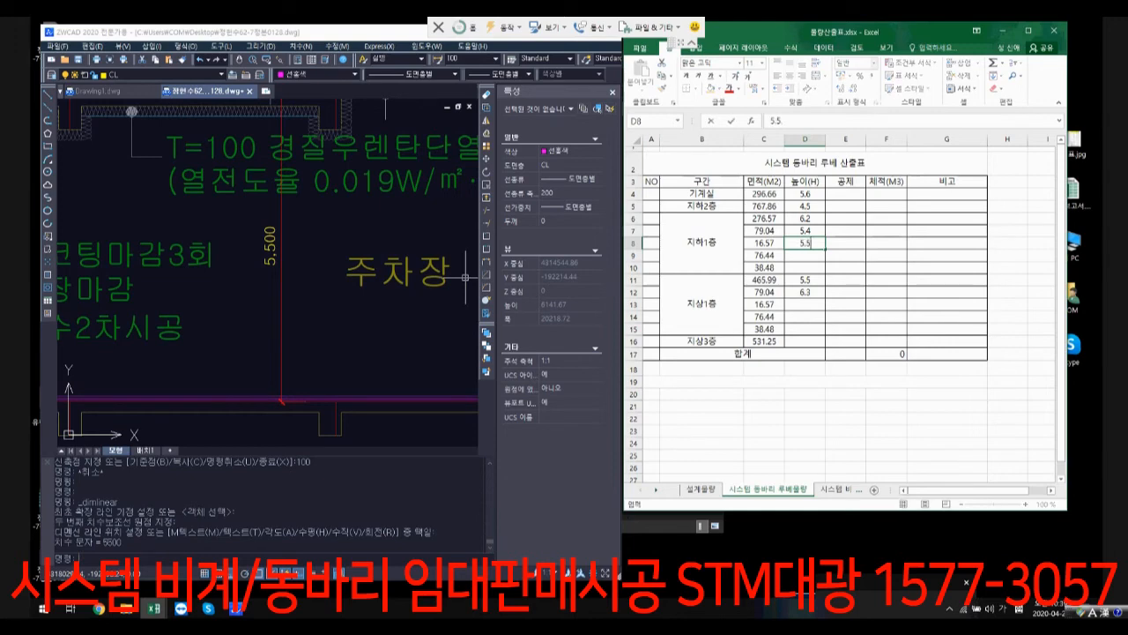
{"action": "key", "text": "Return"}
Step: In ZWCAD, add a vertical linear dimension from the lower end of the 700 dimension up to the slab above the 근생시설 storey
{"action": "left_click", "coordinate": [440, 277]}
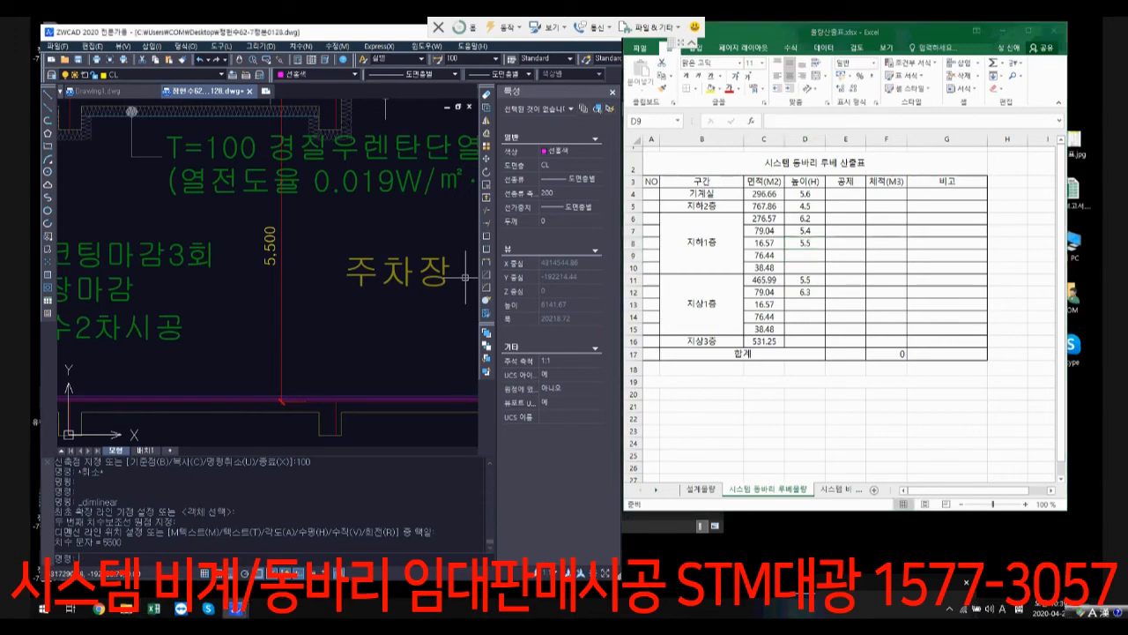
{"action": "scroll", "coordinate": [344, 247], "scroll_direction": "down", "scroll_amount": 1}
{"action": "middle_click_drag", "start_coordinate": [339, 245], "coordinate": [306, 395]}
{"action": "key", "text": "Escape"}
{"action": "scroll", "coordinate": [263, 272], "scroll_direction": "up", "scroll_amount": 4}
{"action": "key", "text": "space"}
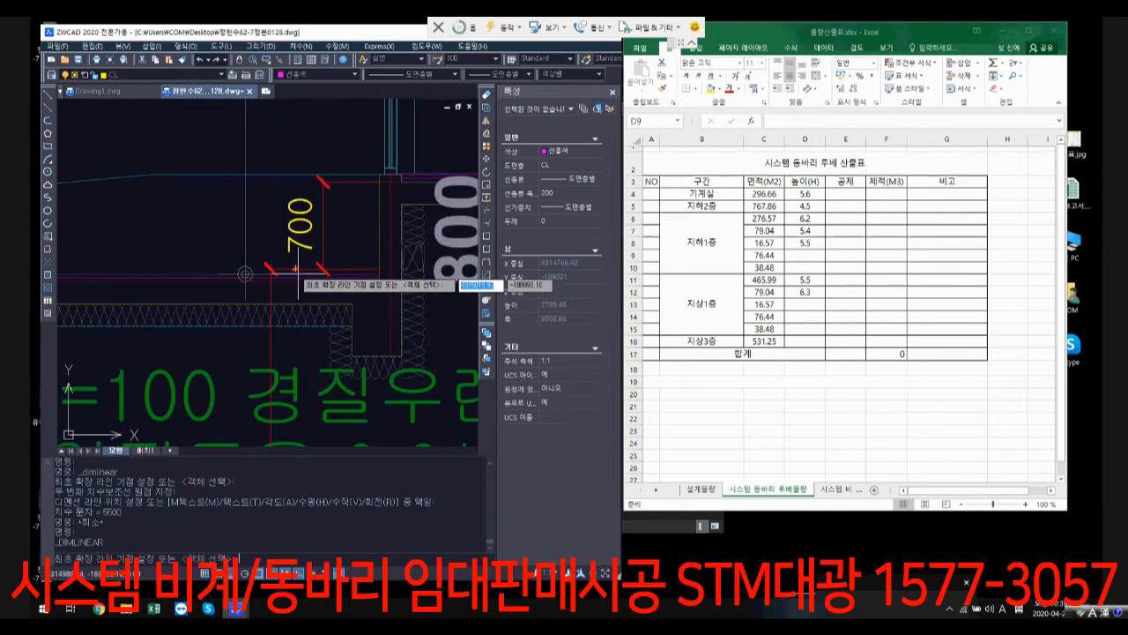
{"action": "left_click", "coordinate": [297, 269]}
{"action": "scroll", "coordinate": [299, 267], "scroll_direction": "down", "scroll_amount": 2}
{"action": "middle_click_drag", "start_coordinate": [299, 267], "coordinate": [274, 578]}
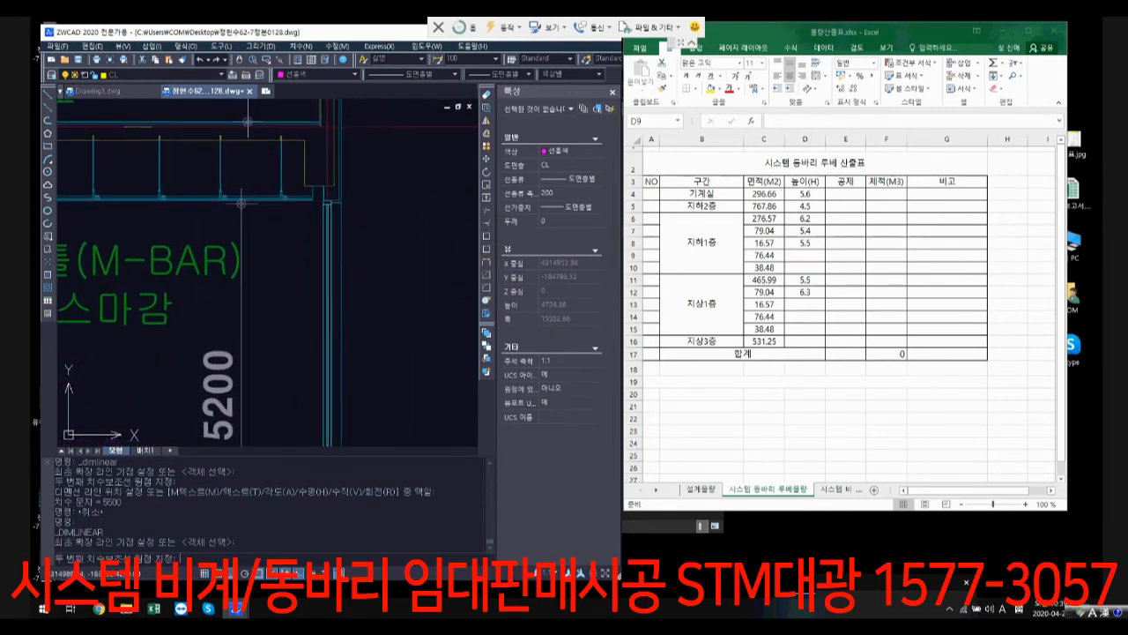
{"action": "middle_click_drag", "start_coordinate": [288, 137], "coordinate": [290, 182]}
{"action": "scroll", "coordinate": [290, 183], "scroll_direction": "up", "scroll_amount": 2}
{"action": "left_click", "coordinate": [264, 168]}
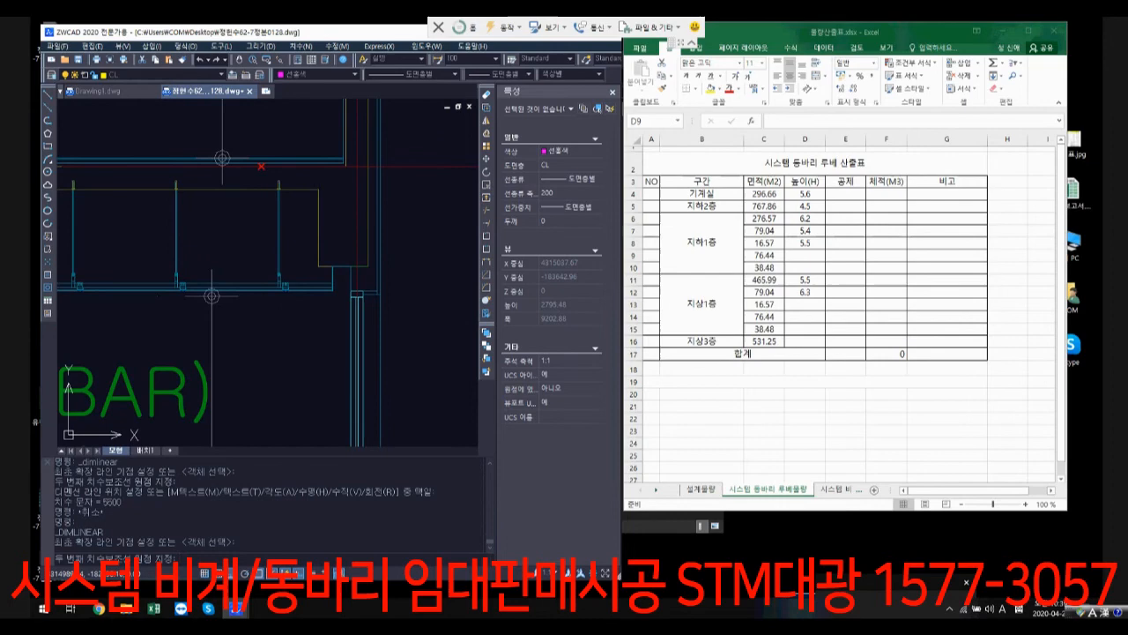
{"action": "left_click", "coordinate": [303, 334]}
{"action": "scroll", "coordinate": [330, 355], "scroll_direction": "down", "scroll_amount": 3}
{"action": "middle_click_drag", "start_coordinate": [330, 356], "coordinate": [355, 242]}
Step: In Excel, enter 6.2 as the height of the 16.57 section of 지상1층 in cell D13
{"action": "left_click", "coordinate": [805, 256]}
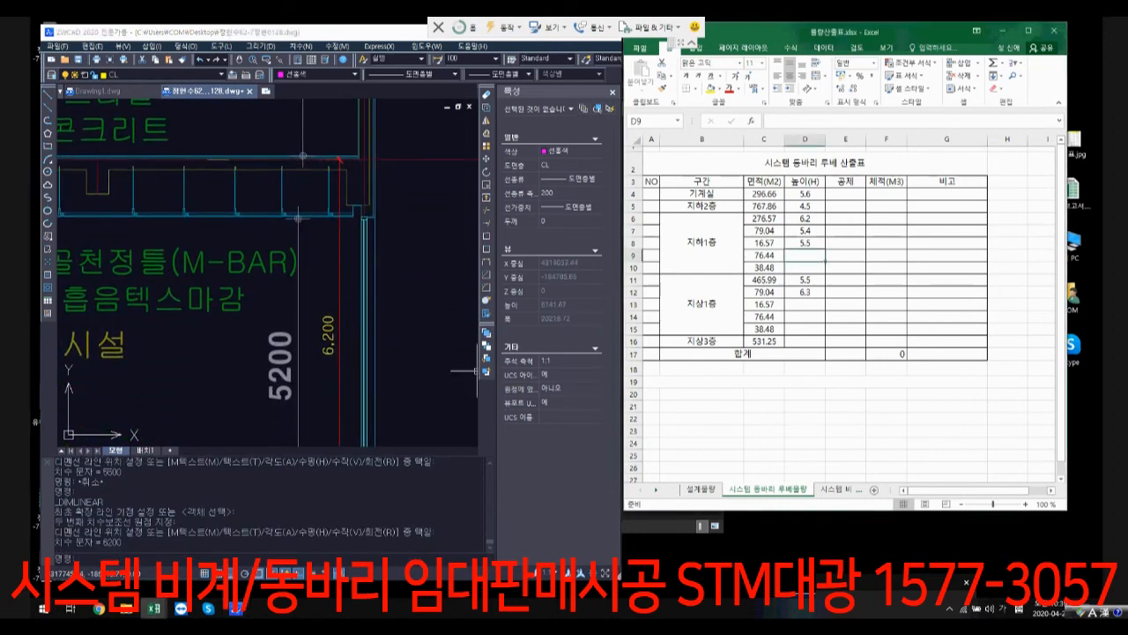
{"action": "left_click", "coordinate": [804, 304]}
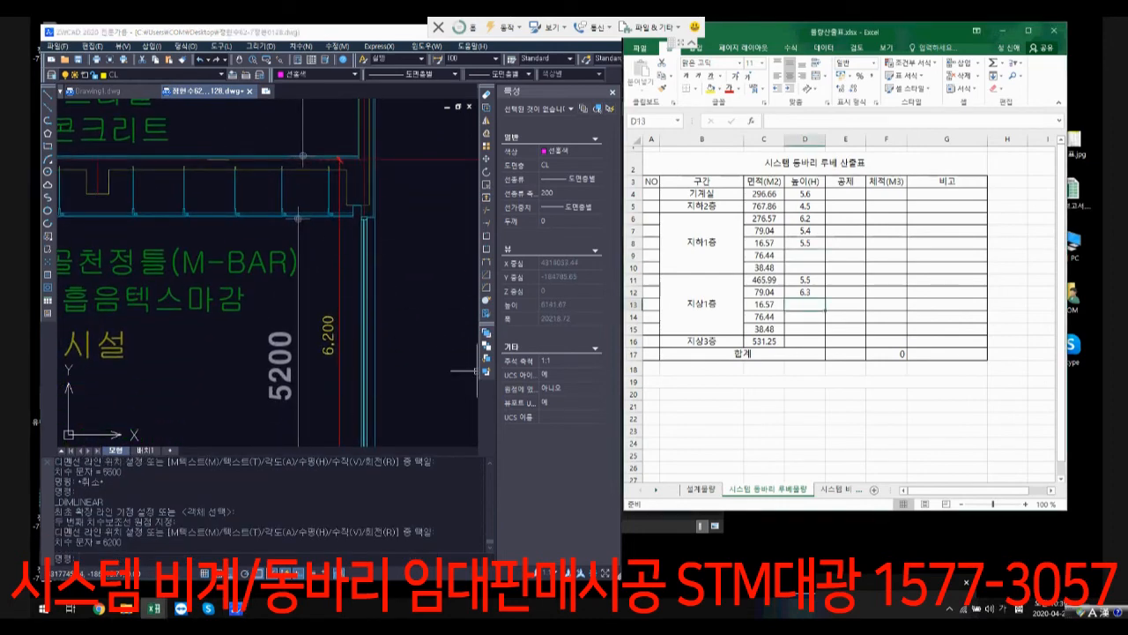
{"action": "type", "text": "6.2"}
{"action": "key", "text": "Return"}
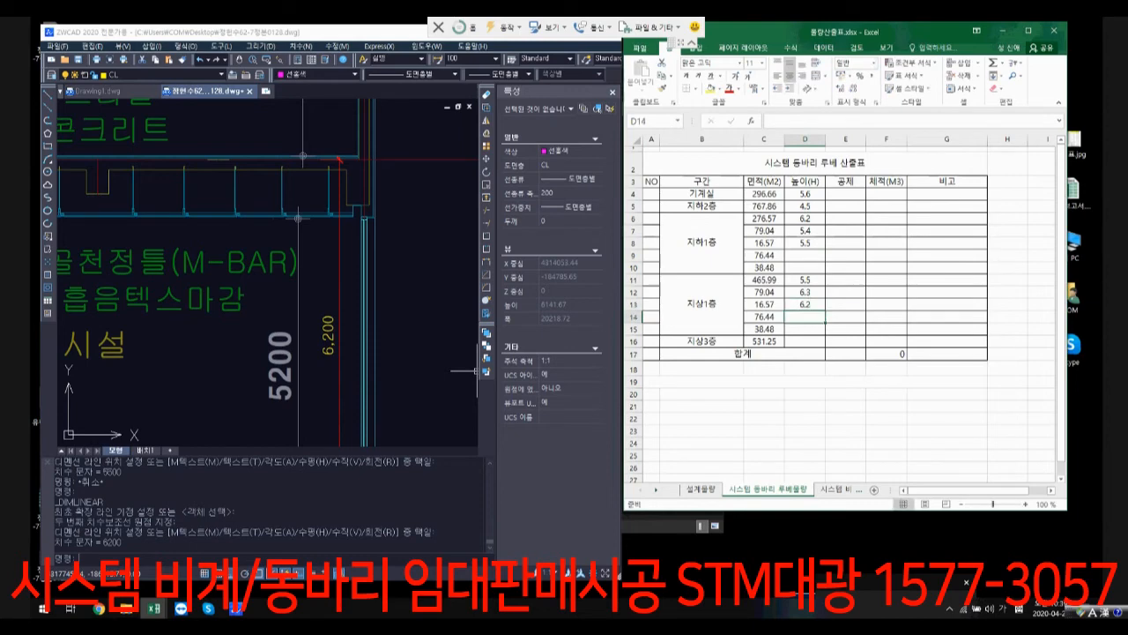
Step: Enter 5.4 as the height of the 76.44 section of 지하1층 in cell D9
{"action": "left_click", "coordinate": [804, 255]}
{"action": "type", "text": "5.4"}
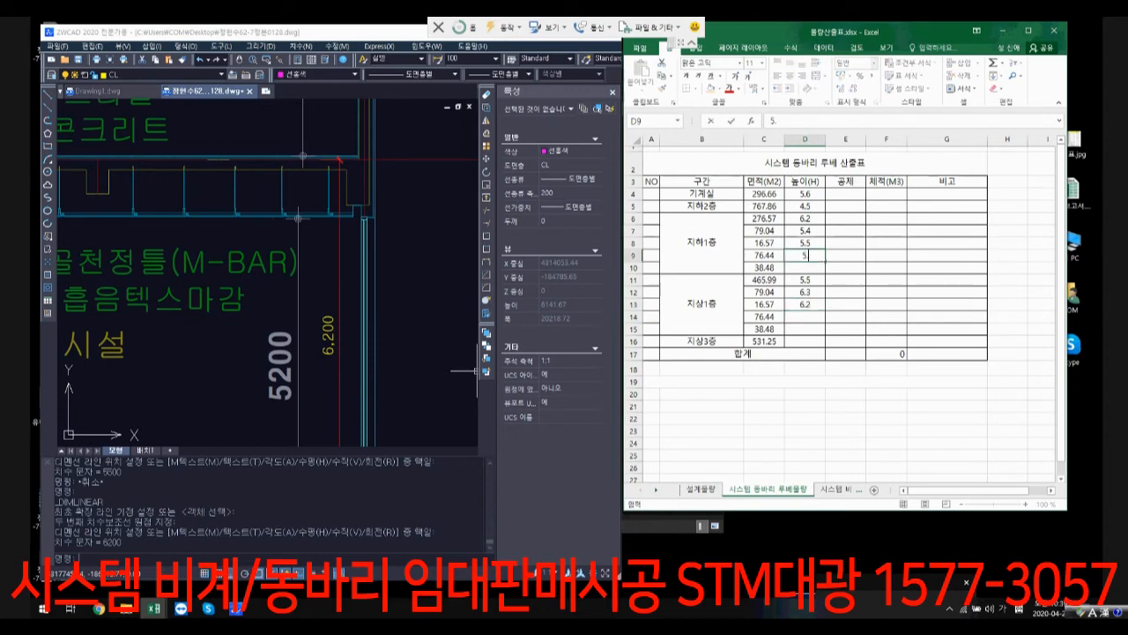
{"action": "key", "text": "Return"}
{"action": "left_click", "coordinate": [804, 317]}
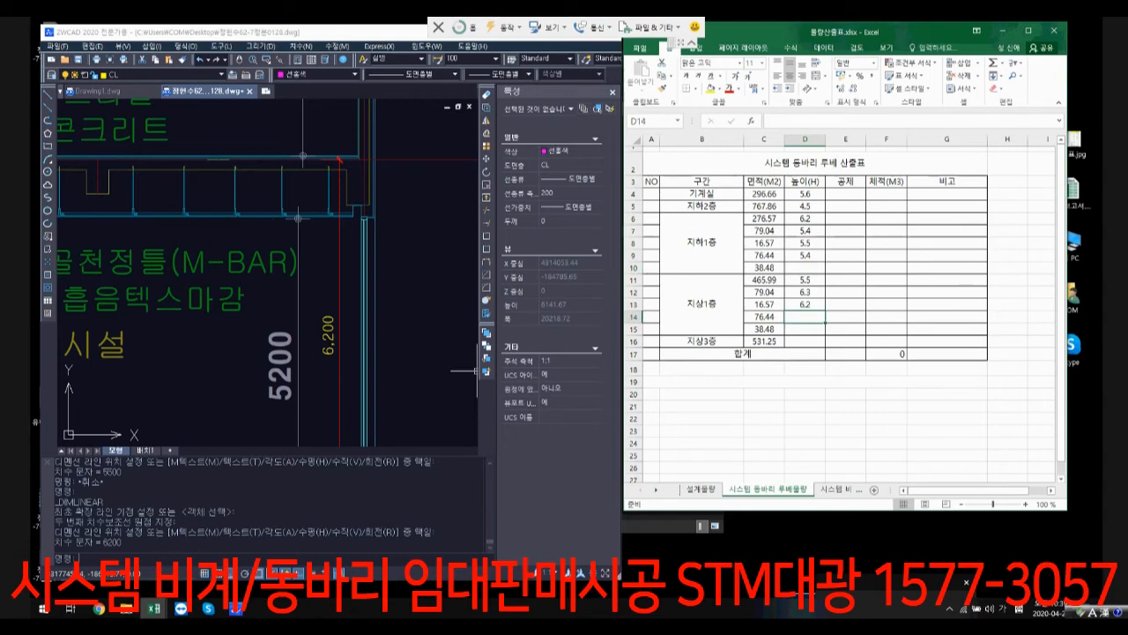
Step: Set the heights of the 76.44 sections to 5.6 for 지하1층 in D9 and 6.1 for 지상1층 in D14
{"action": "left_click", "coordinate": [804, 256]}
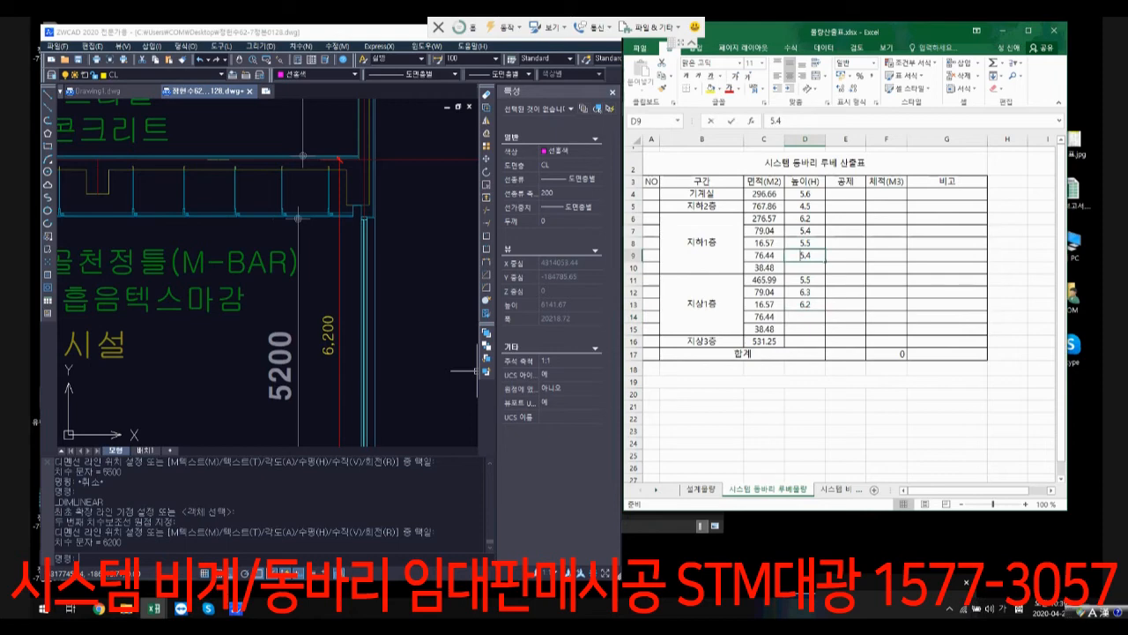
{"action": "key", "text": "BackSpace"}
{"action": "type", "text": "6"}
{"action": "key", "text": "Return"}
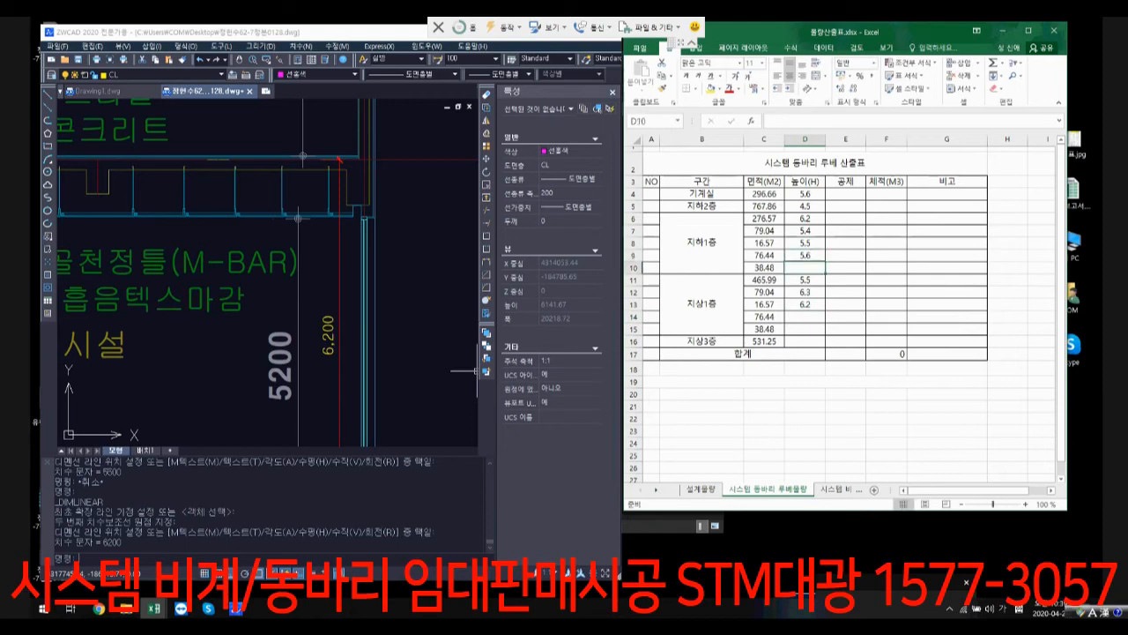
{"action": "left_click", "coordinate": [805, 317]}
{"action": "type", "text": "6.1"}
{"action": "key", "text": "Return"}
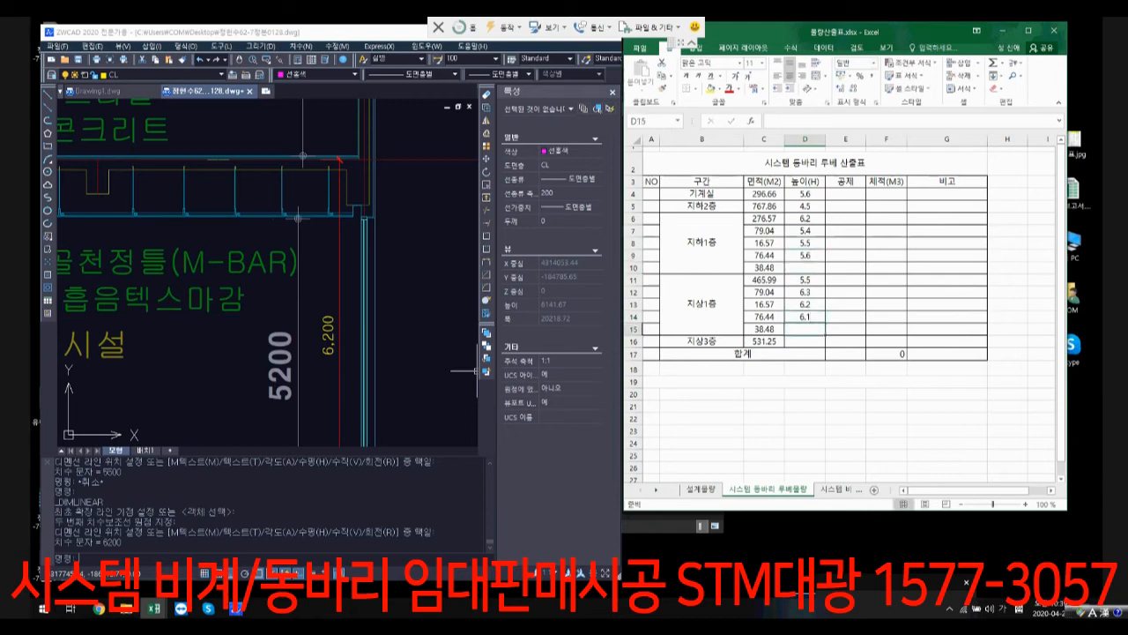
Step: Enter the heights of the 38.48 sections as 5.7 for 지하1층 in D10 and 6 for 지상1층 in D15
{"action": "left_click", "coordinate": [804, 267]}
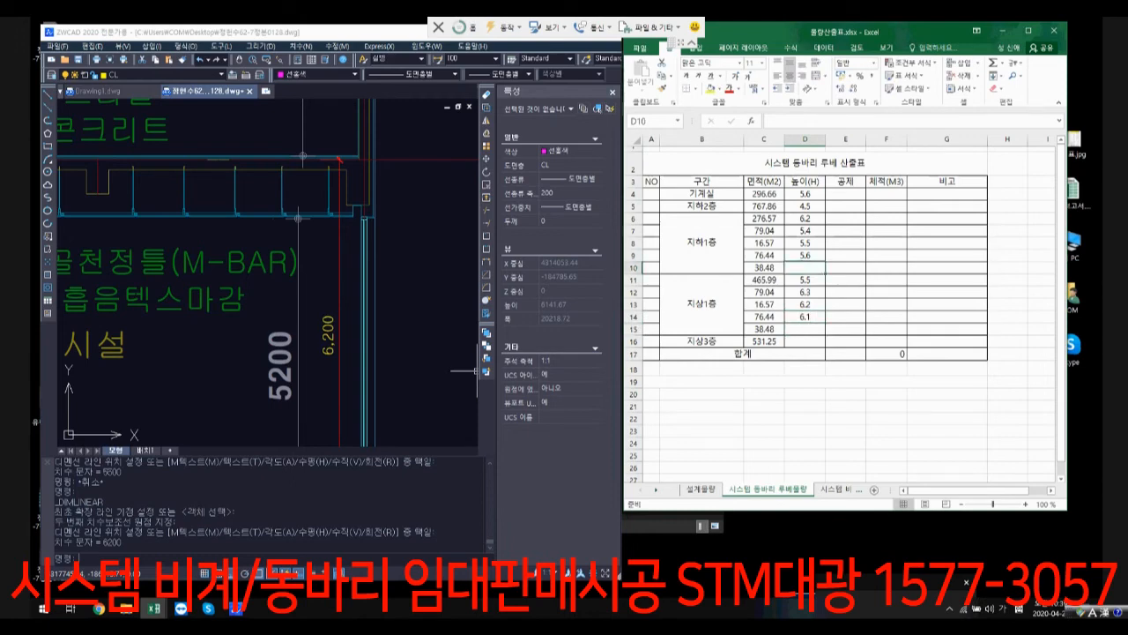
{"action": "type", "text": "5."}
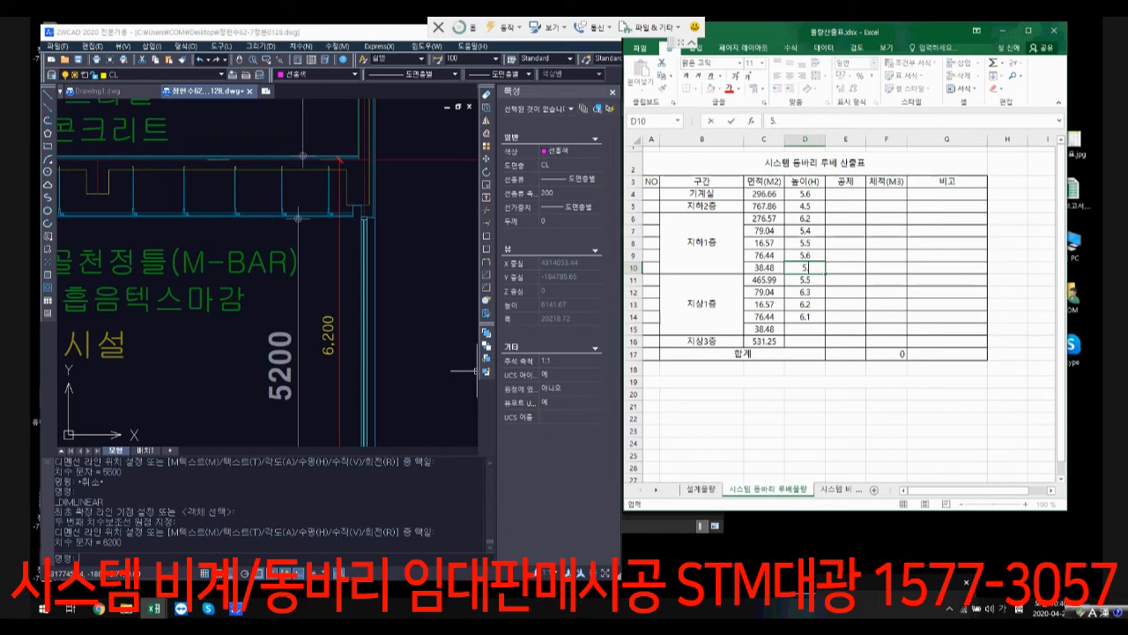
{"action": "type", "text": "7"}
{"action": "key", "text": "Return"}
{"action": "left_click", "coordinate": [805, 329]}
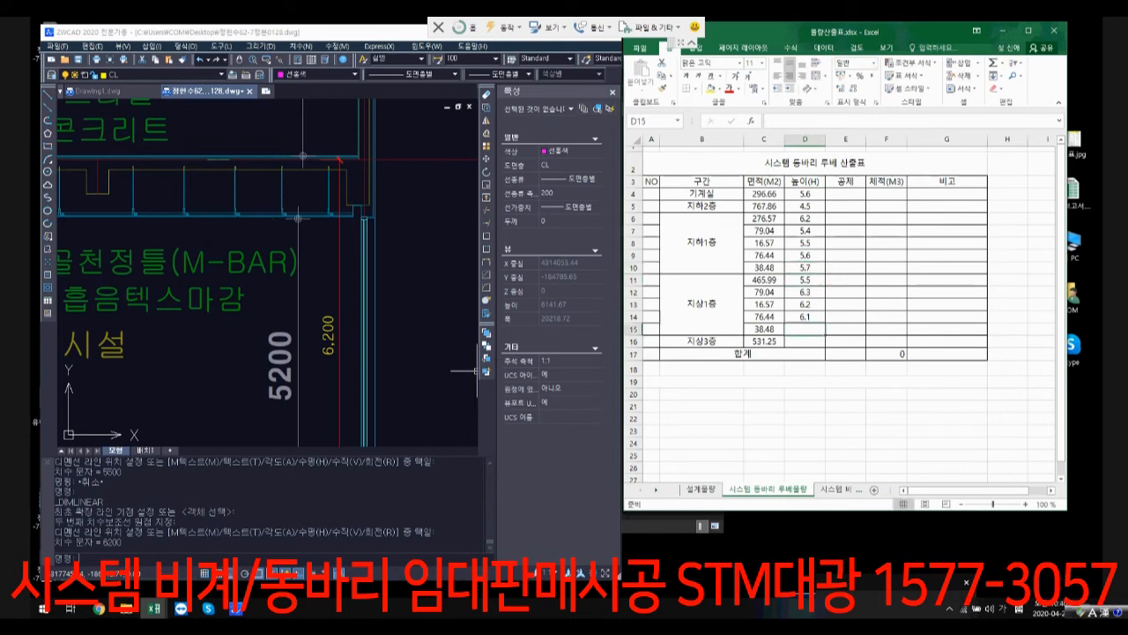
{"action": "type", "text": "6"}
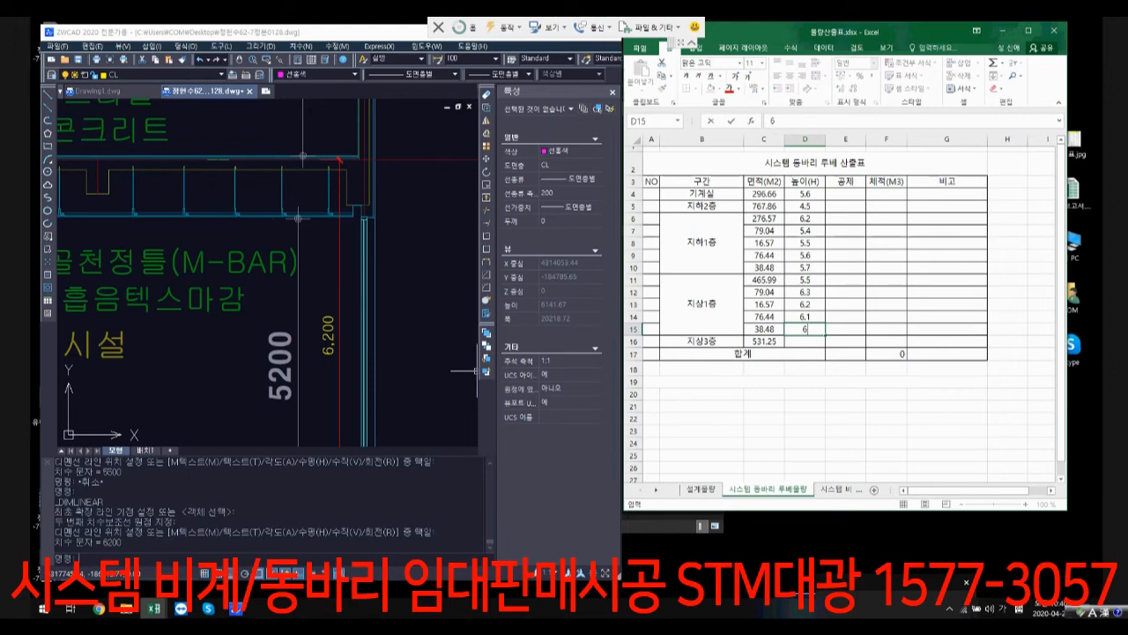
{"action": "left_click", "coordinate": [845, 353]}
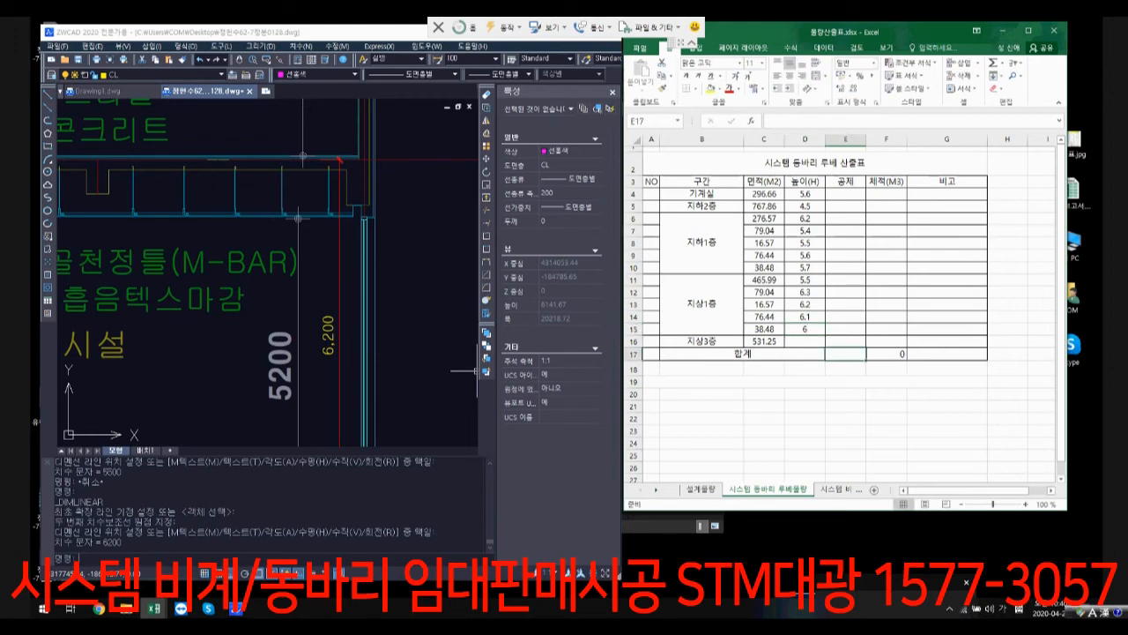
Step: Select the 5,500 dimension of the 주차장 storey in the ZWCAD section and examine it against the 700 and 800 slab-step dimensions
{"action": "scroll", "coordinate": [334, 360], "scroll_direction": "down", "scroll_amount": 10}
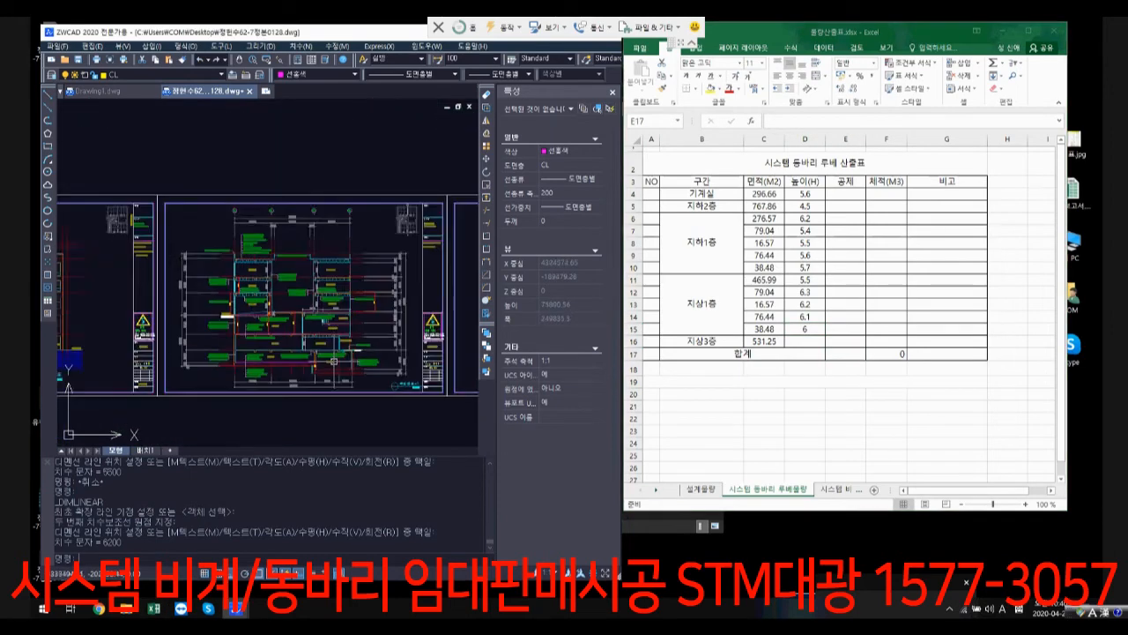
{"action": "scroll", "coordinate": [334, 360], "scroll_direction": "down", "scroll_amount": 6}
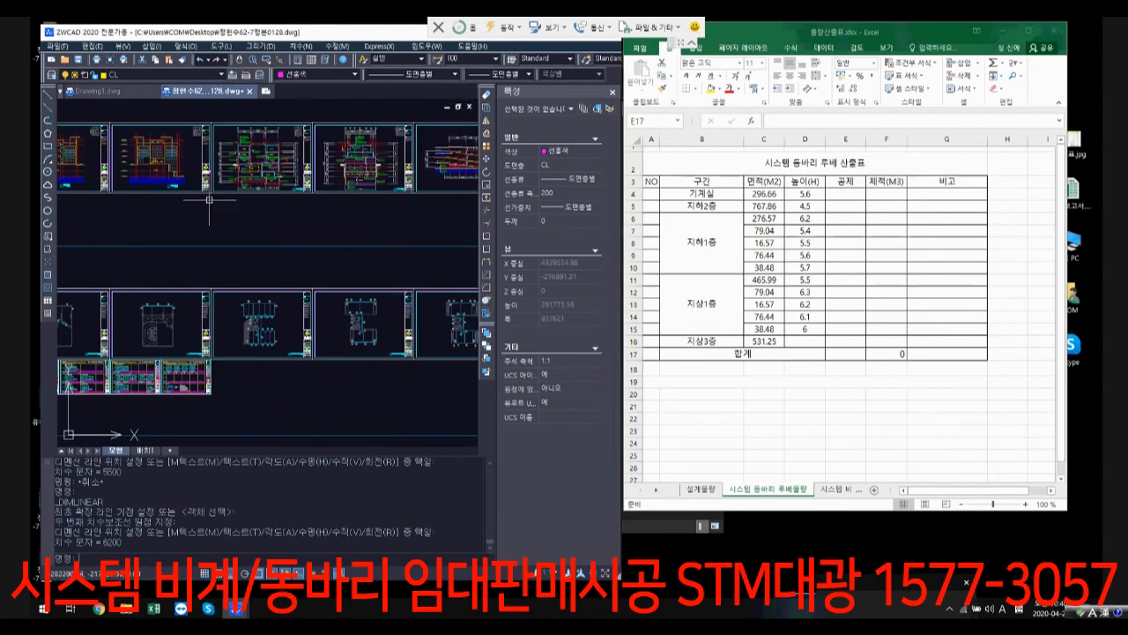
{"action": "scroll", "coordinate": [209, 200], "scroll_direction": "up", "scroll_amount": 12}
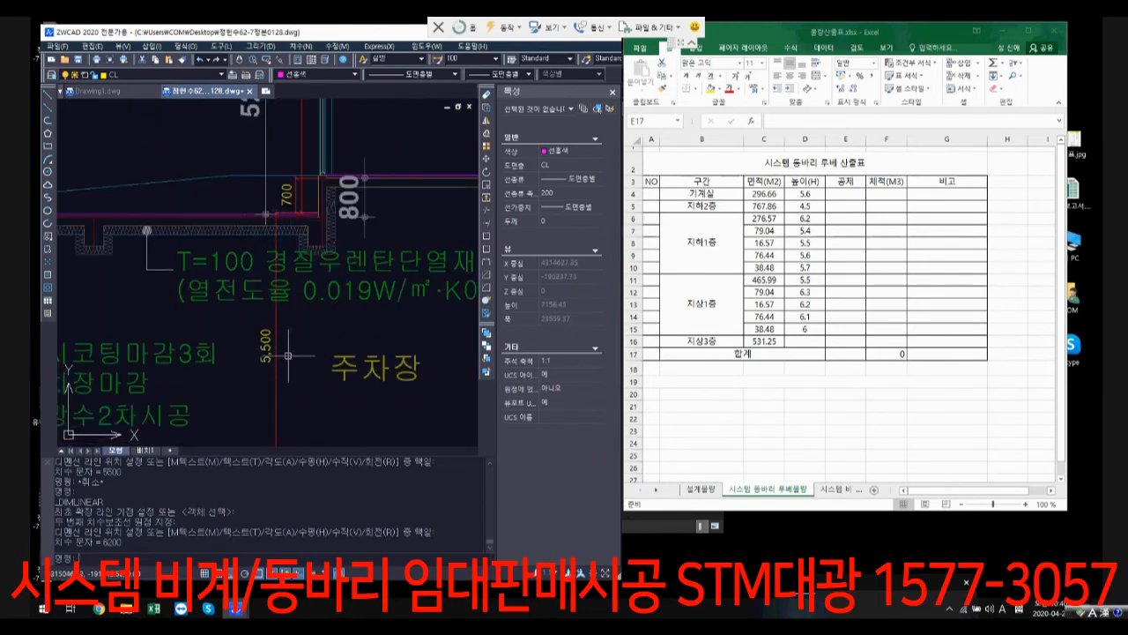
{"action": "middle_click_drag", "start_coordinate": [288, 355], "coordinate": [349, 302]}
{"action": "left_click", "coordinate": [350, 313]}
{"action": "left_click", "coordinate": [330, 287]}
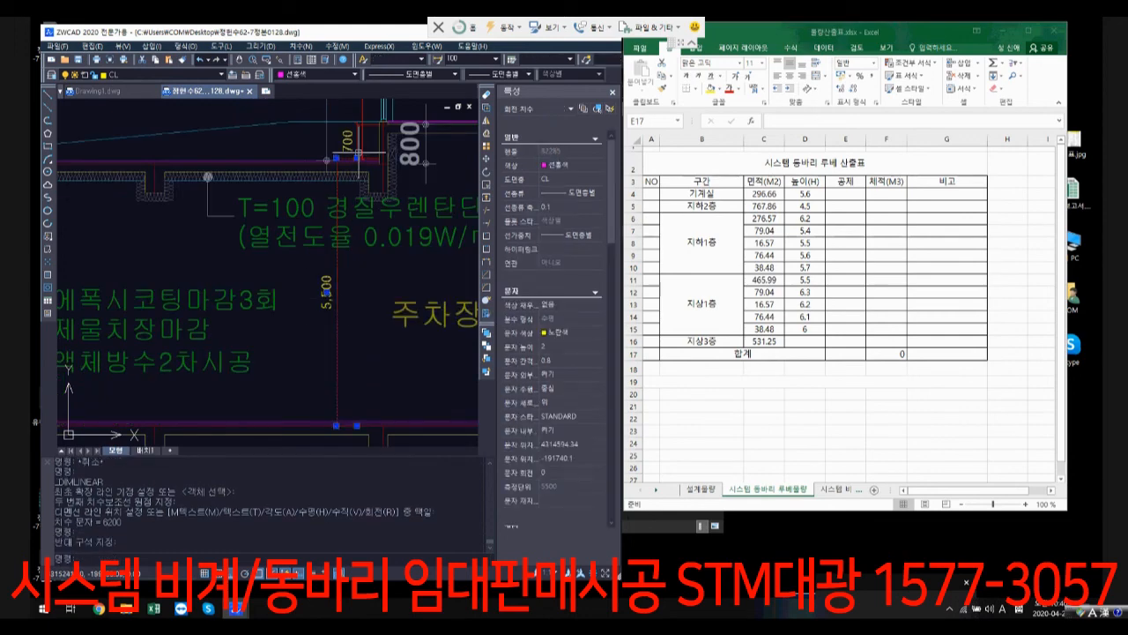
{"action": "scroll", "coordinate": [396, 145], "scroll_direction": "up", "scroll_amount": 2}
{"action": "scroll", "coordinate": [289, 151], "scroll_direction": "down", "scroll_amount": 2}
{"action": "scroll", "coordinate": [342, 141], "scroll_direction": "down", "scroll_amount": 1}
{"action": "middle_click_drag", "start_coordinate": [343, 140], "coordinate": [262, 257]}
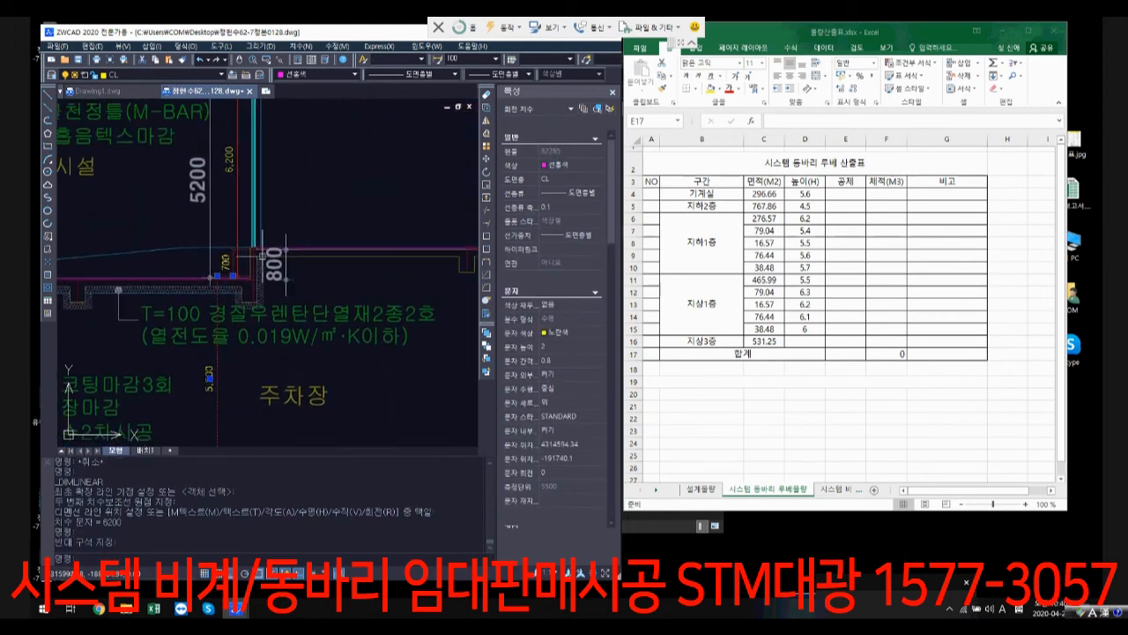
{"action": "scroll", "coordinate": [260, 227], "scroll_direction": "down", "scroll_amount": 3}
{"action": "scroll", "coordinate": [261, 255], "scroll_direction": "up", "scroll_amount": 4}
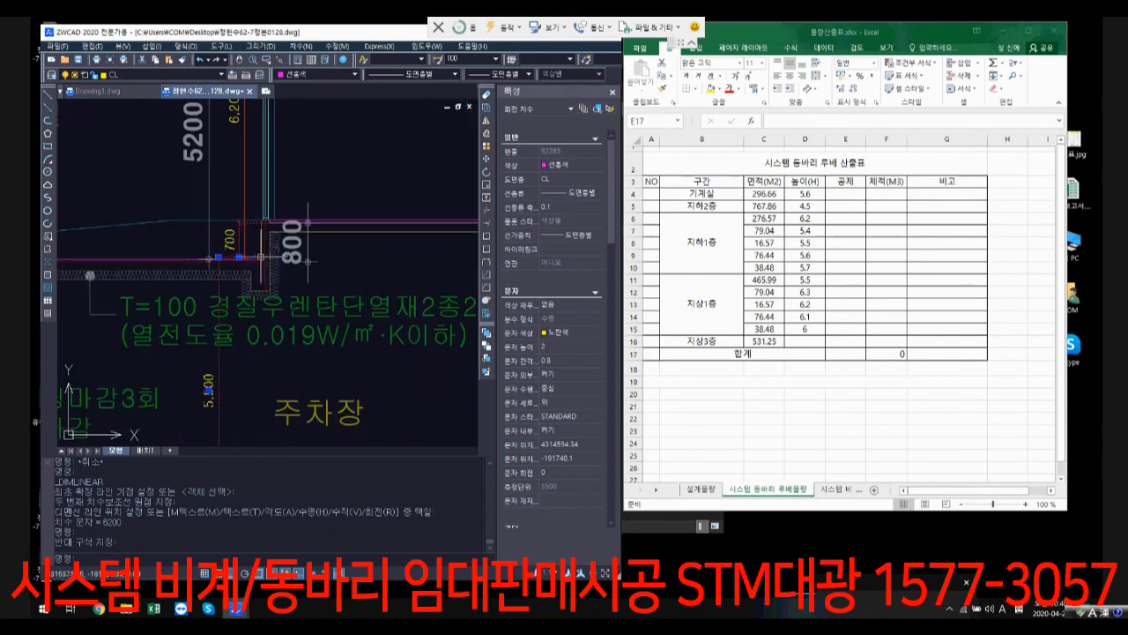
Step: Examine the 700 and 800 slab-step dimensions in the section and the FL and GL levels along shops 101 to 105 in the floor plan
{"action": "scroll", "coordinate": [261, 257], "scroll_direction": "up", "scroll_amount": 2}
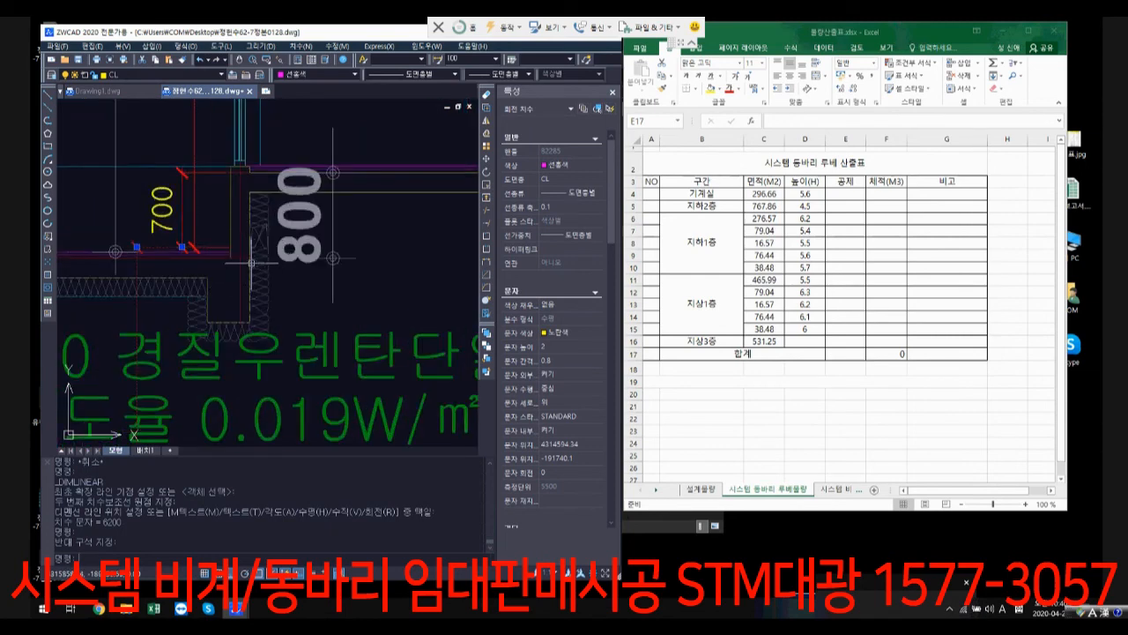
{"action": "scroll", "coordinate": [185, 222], "scroll_direction": "down", "scroll_amount": 3}
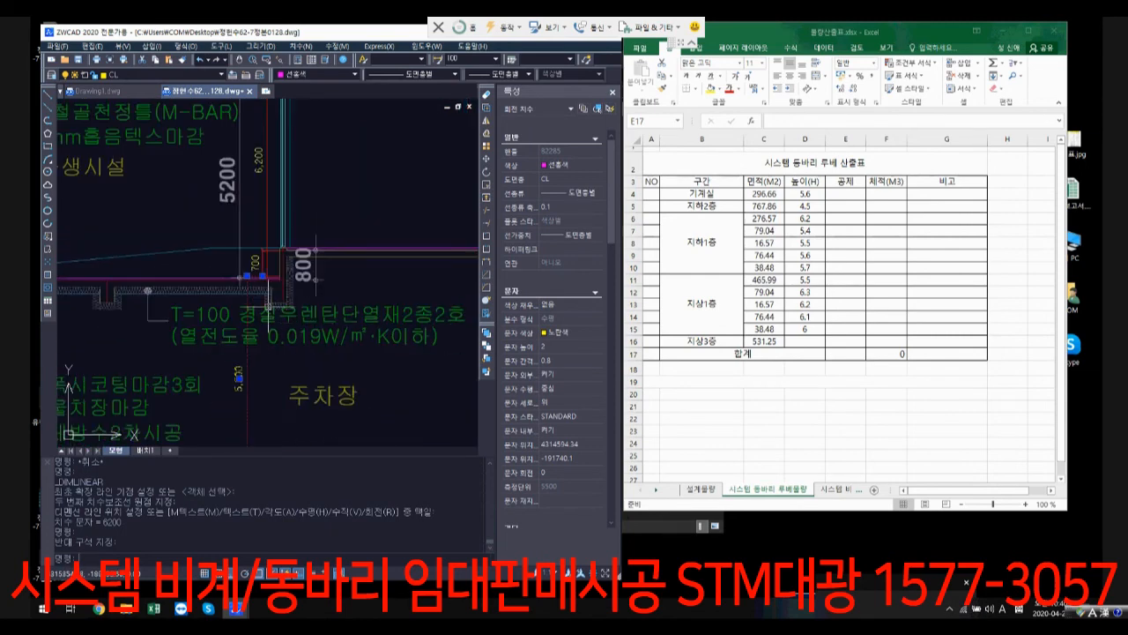
{"action": "scroll", "coordinate": [247, 276], "scroll_direction": "up", "scroll_amount": 2}
{"action": "scroll", "coordinate": [226, 294], "scroll_direction": "down", "scroll_amount": 6}
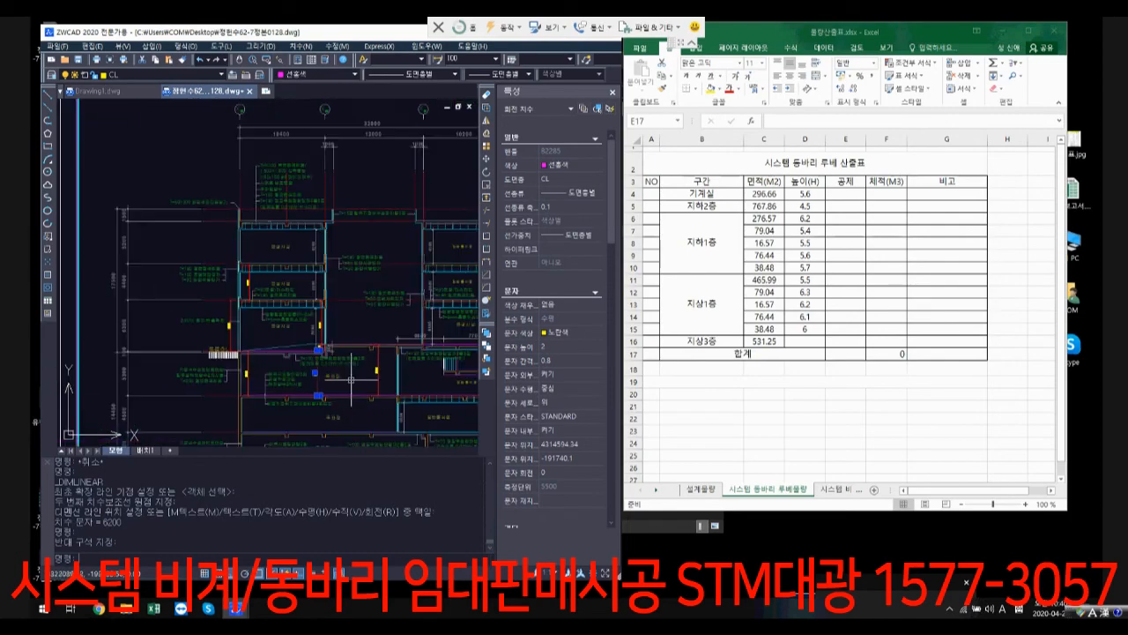
{"action": "scroll", "coordinate": [318, 236], "scroll_direction": "up", "scroll_amount": 6}
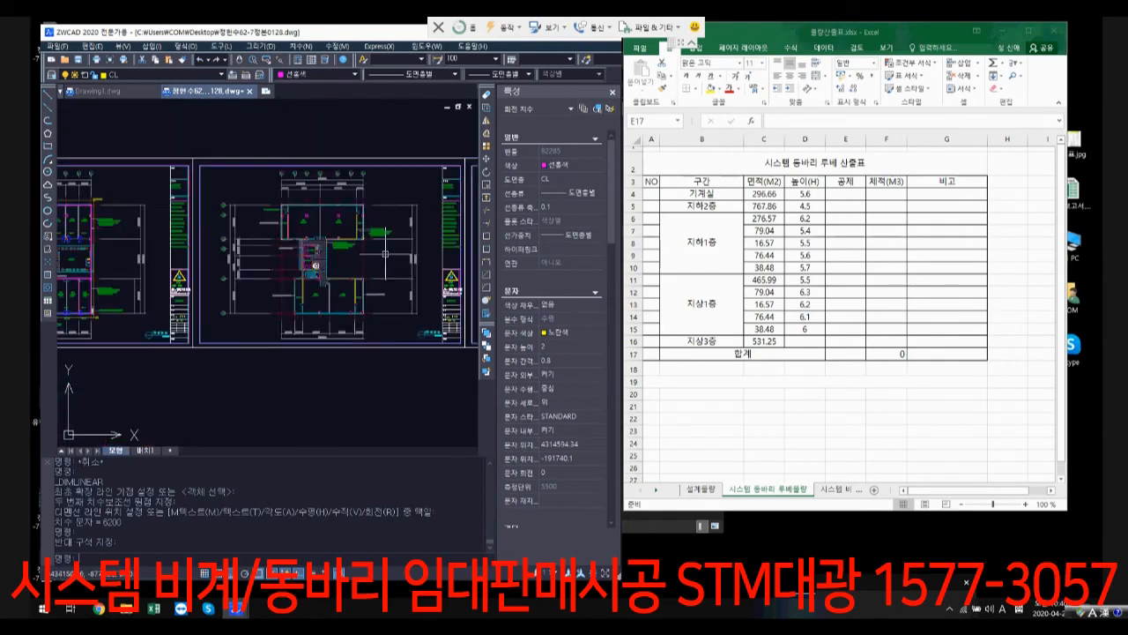
{"action": "scroll", "coordinate": [238, 329], "scroll_direction": "up", "scroll_amount": 5}
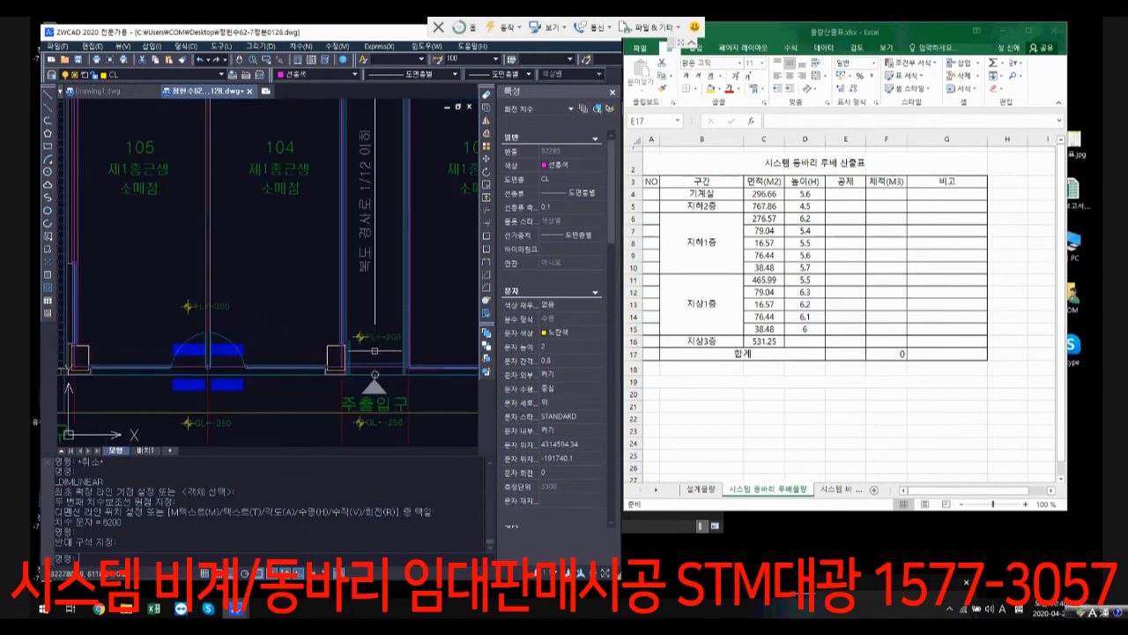
{"action": "middle_click_drag", "start_coordinate": [404, 340], "coordinate": [221, 326]}
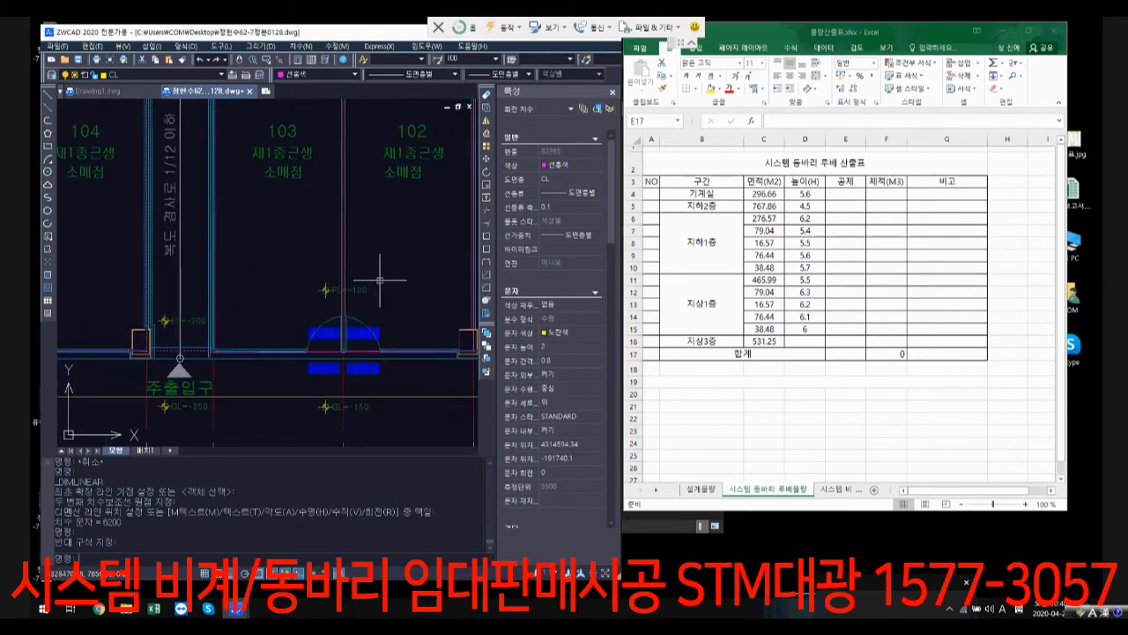
{"action": "mouse_move", "coordinate": [372, 270]}
{"action": "middle_mouse_down"}
{"action": "mouse_move", "coordinate": [352, 291]}
{"action": "mouse_move", "coordinate": [245, 307]}
{"action": "middle_mouse_up"}
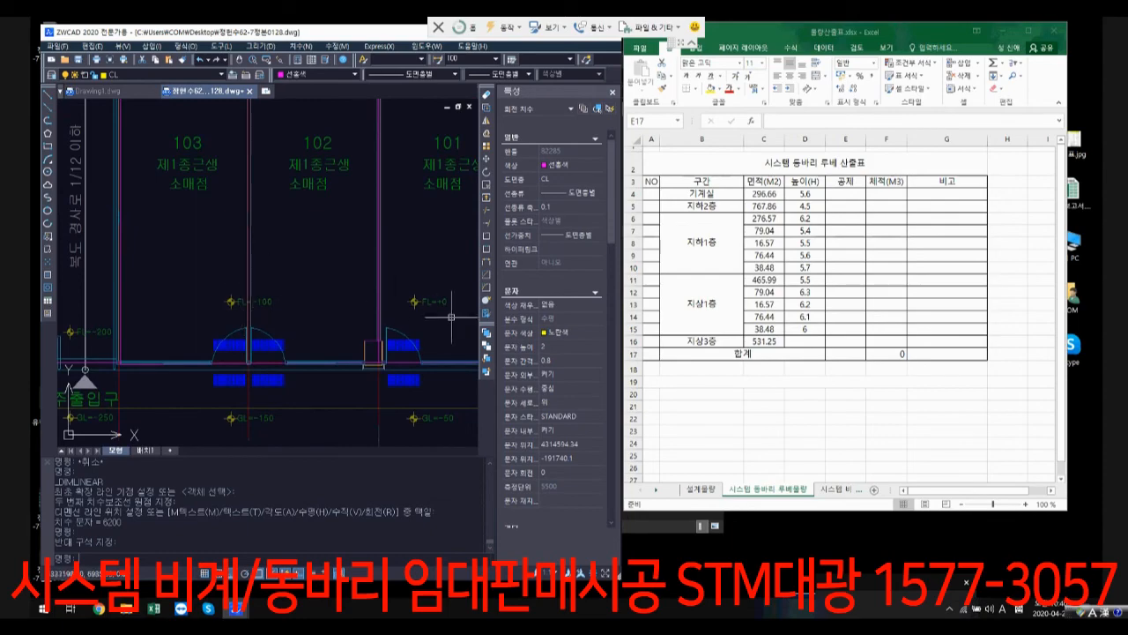
Step: Locate the 지상3층 storey dimension in the building section and enter 5.2 as its height in cell D16
{"action": "scroll", "coordinate": [431, 328], "scroll_direction": "down", "scroll_amount": 6}
{"action": "scroll", "coordinate": [385, 330], "scroll_direction": "down", "scroll_amount": 6}
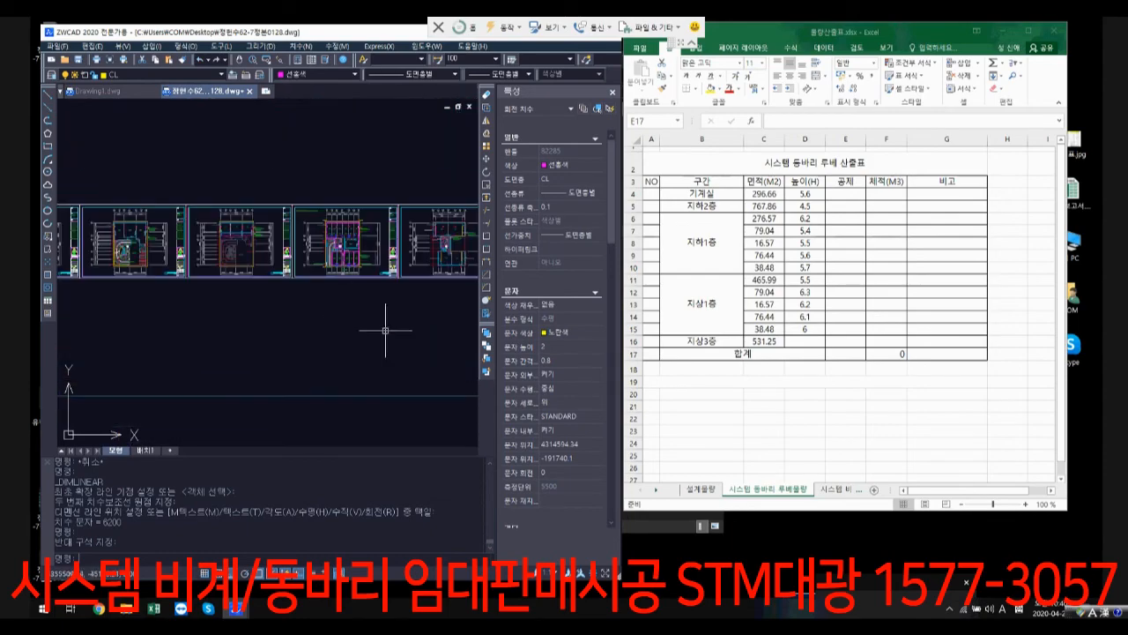
{"action": "mouse_move", "coordinate": [385, 330]}
{"action": "middle_mouse_down"}
{"action": "mouse_move", "coordinate": [386, 251]}
{"action": "mouse_move", "coordinate": [319, 272]}
{"action": "middle_mouse_up"}
{"action": "scroll", "coordinate": [333, 240], "scroll_direction": "up", "scroll_amount": 3}
{"action": "scroll", "coordinate": [332, 240], "scroll_direction": "up", "scroll_amount": 4}
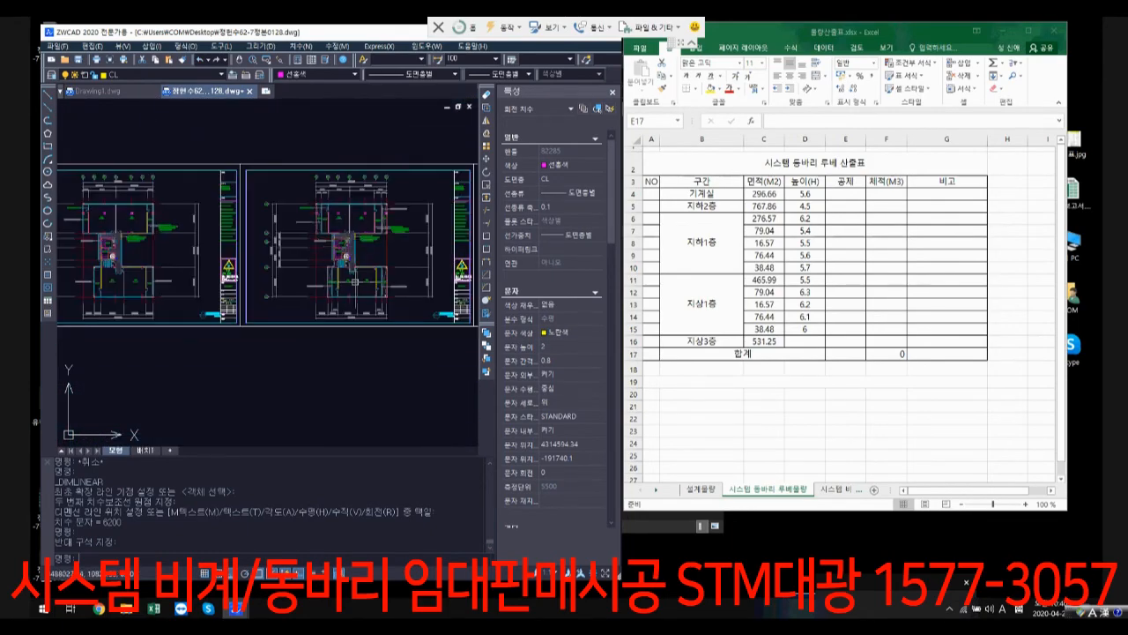
{"action": "scroll", "coordinate": [347, 351], "scroll_direction": "down", "scroll_amount": 8}
{"action": "middle_click_drag", "start_coordinate": [347, 353], "coordinate": [329, 262]}
{"action": "scroll", "coordinate": [323, 263], "scroll_direction": "up", "scroll_amount": 1}
{"action": "scroll", "coordinate": [322, 263], "scroll_direction": "up", "scroll_amount": 10}
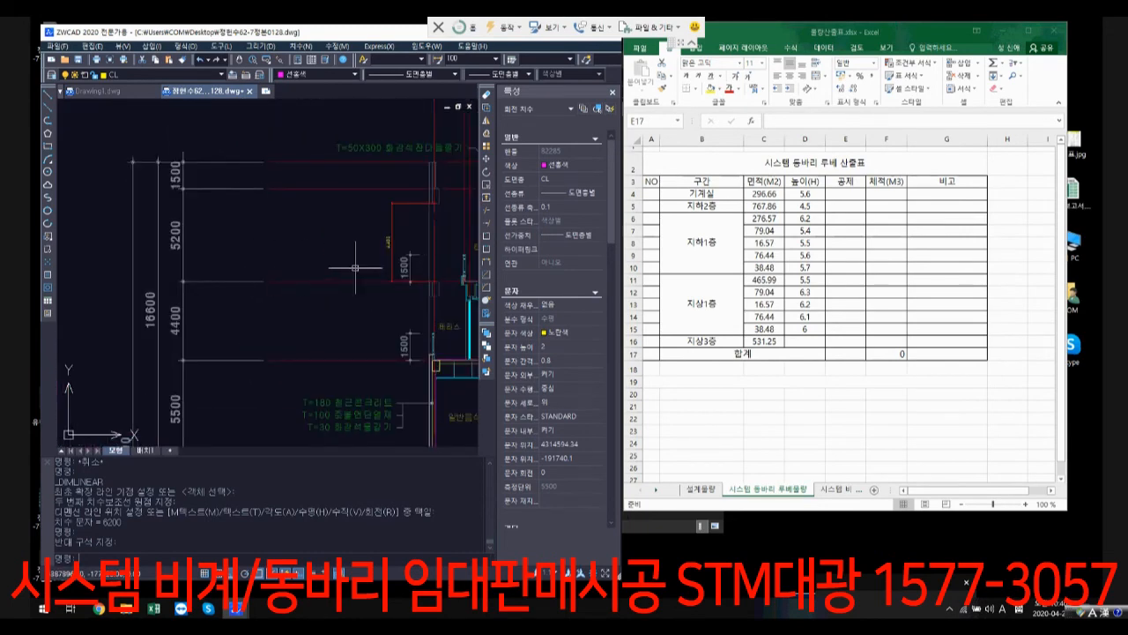
{"action": "middle_click_drag", "start_coordinate": [355, 264], "coordinate": [246, 282]}
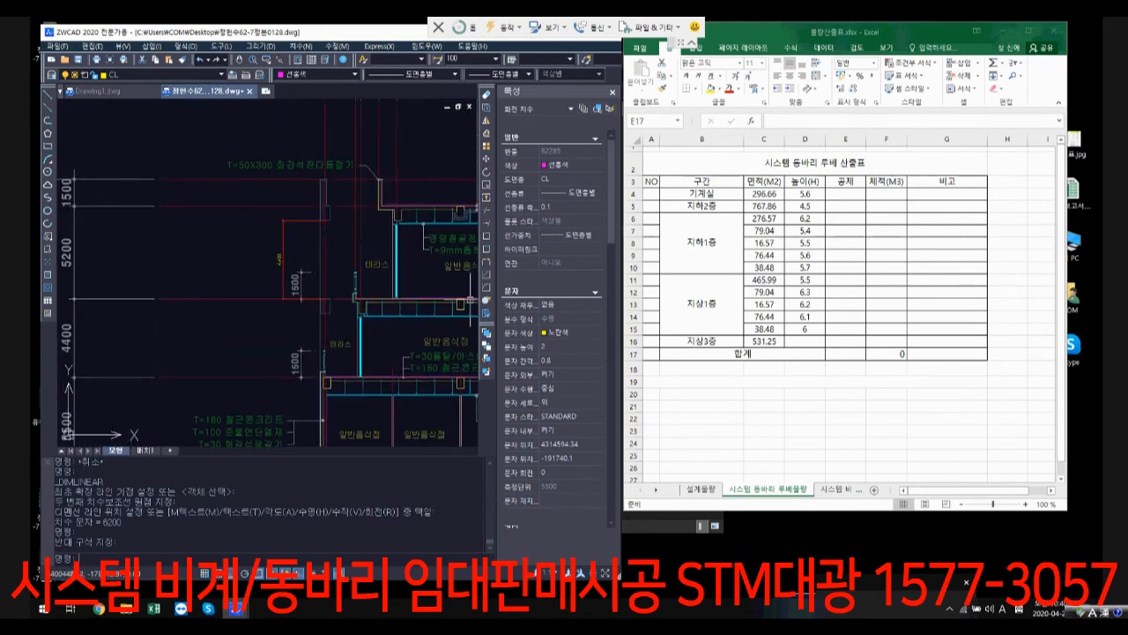
{"action": "left_click", "coordinate": [804, 342]}
{"action": "type", "text": "5.2"}
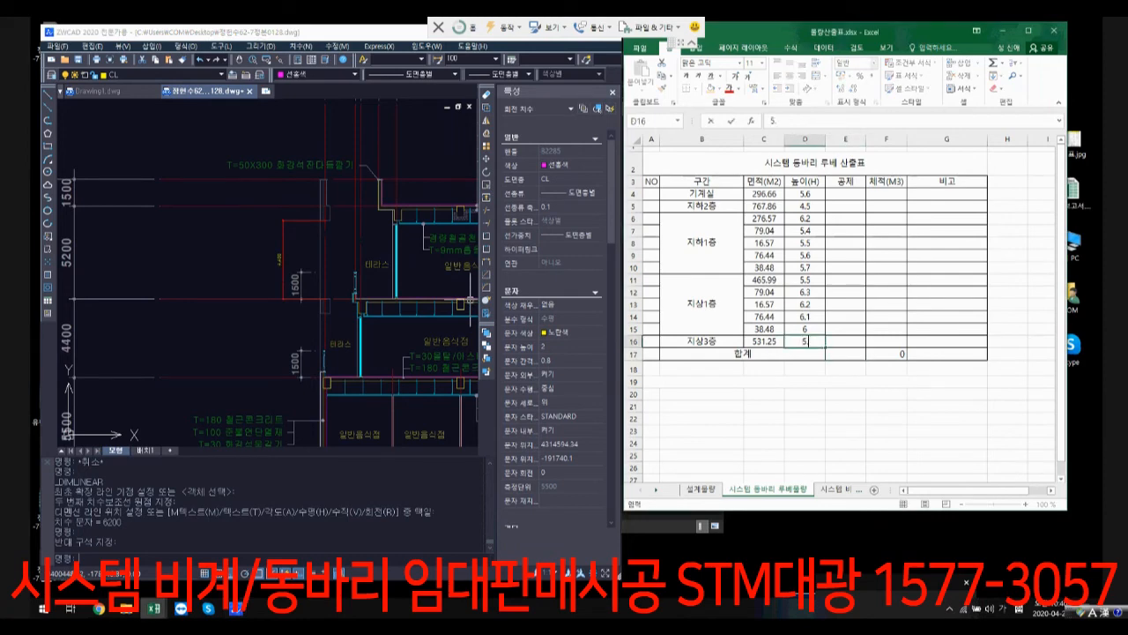
{"action": "key", "text": "Return"}
Step: Select the 공제 cell E4 of the 기계실 row
{"action": "left_click", "coordinate": [845, 194]}
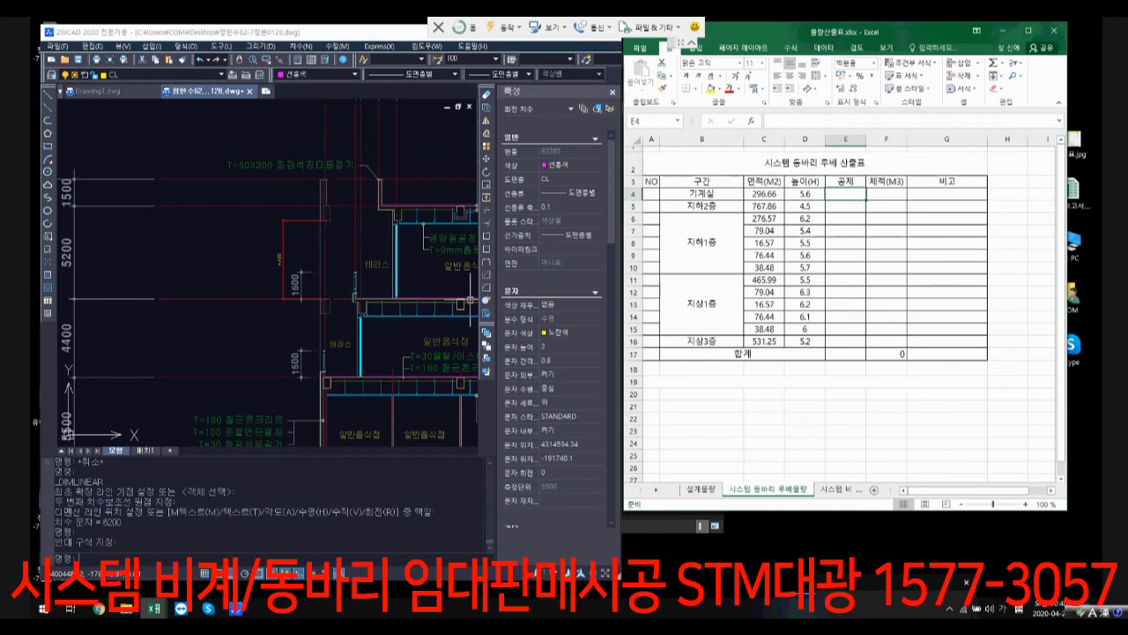
Step: Examine the slab, beams and ceiling space above the top-storey 일반음식점 and terrace in the building section
{"action": "scroll", "coordinate": [469, 300], "scroll_direction": "up", "scroll_amount": 3}
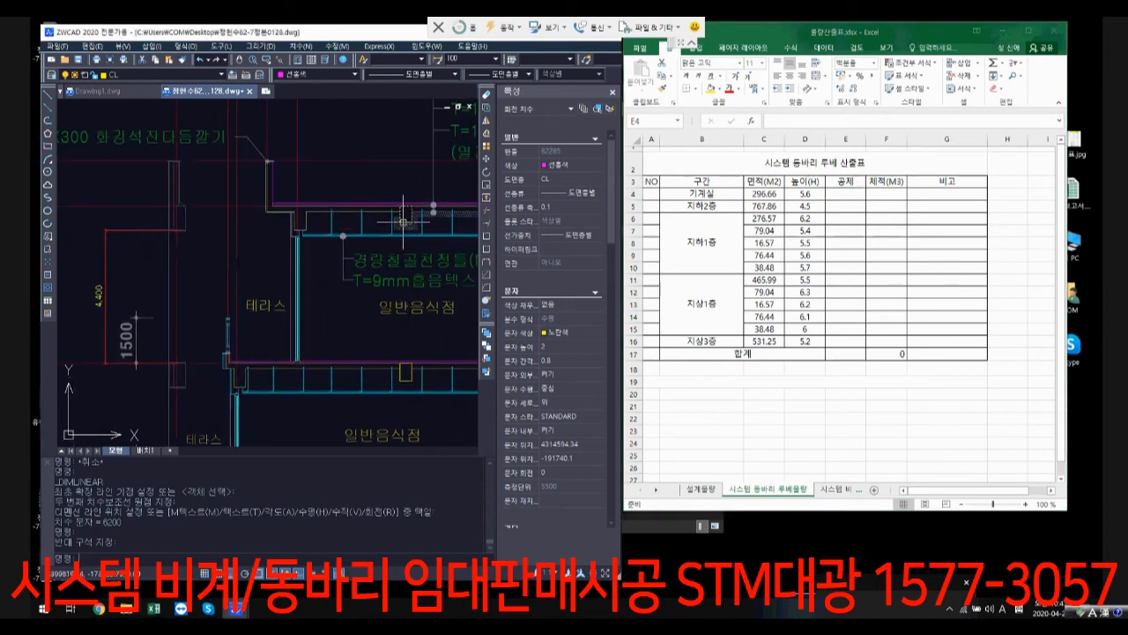
{"action": "middle_click_drag", "start_coordinate": [399, 223], "coordinate": [260, 205]}
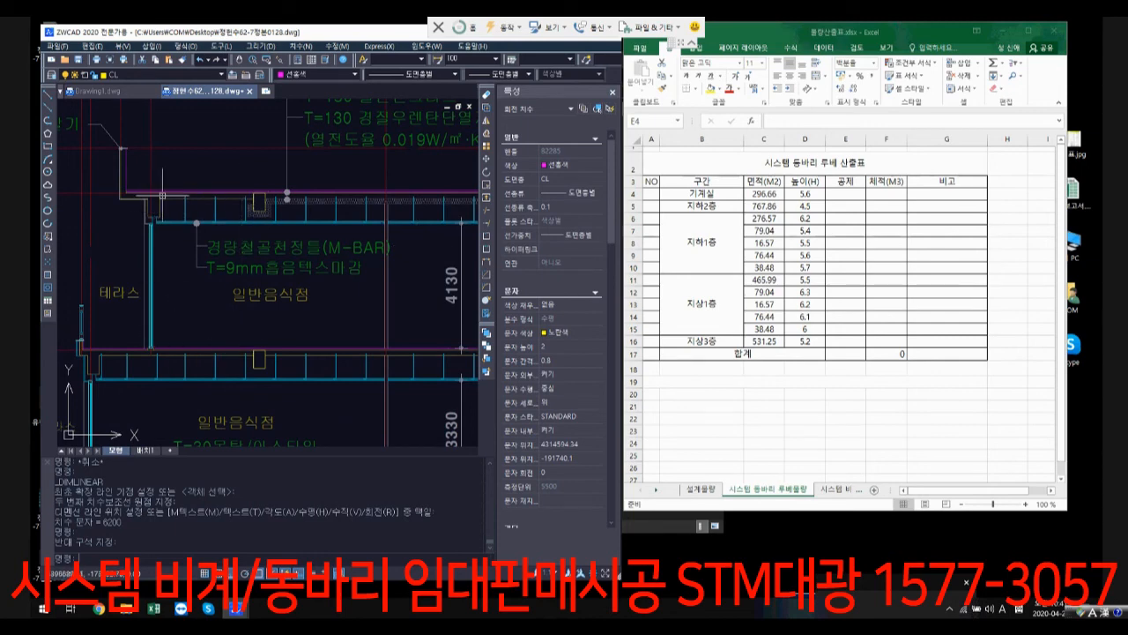
{"action": "middle_click_drag", "start_coordinate": [172, 291], "coordinate": [276, 282]}
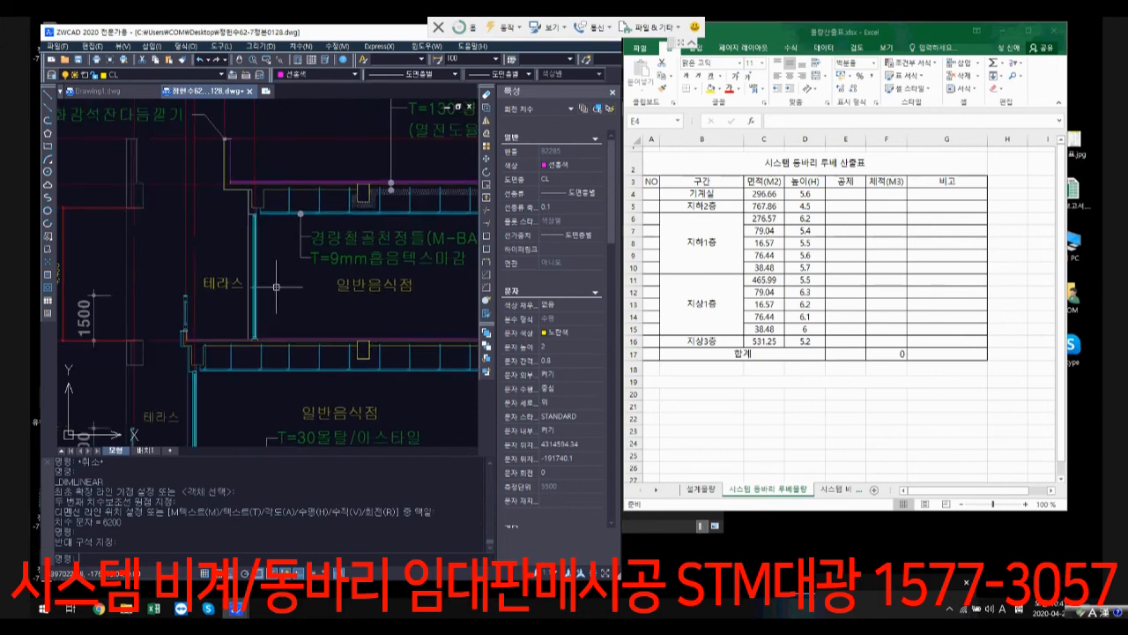
{"action": "scroll", "coordinate": [269, 225], "scroll_direction": "up", "scroll_amount": 1}
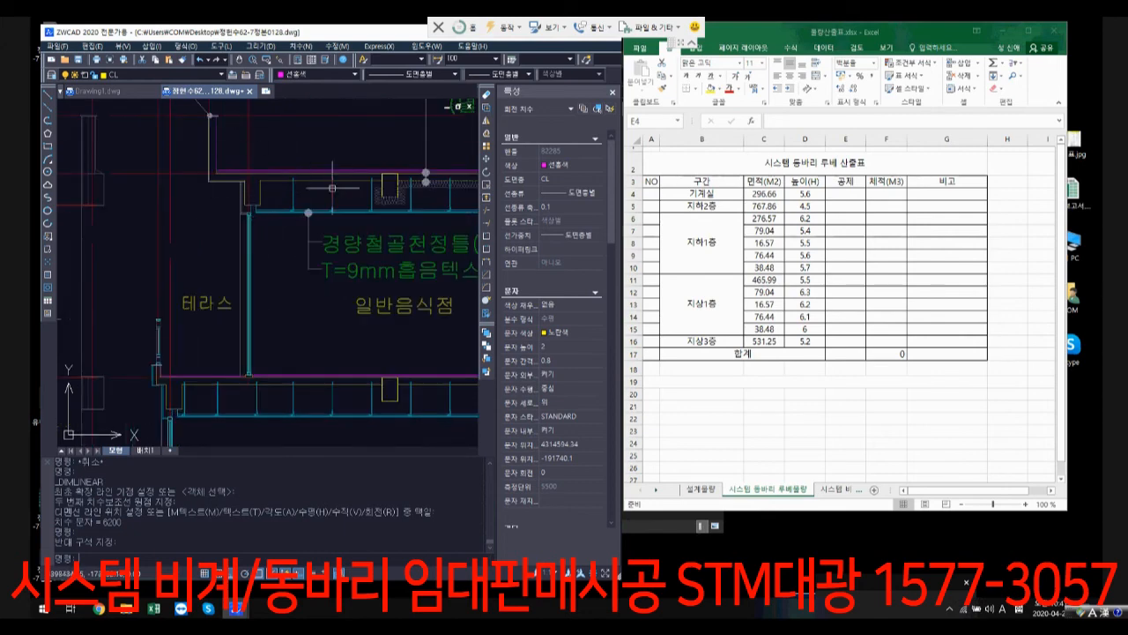
{"action": "scroll", "coordinate": [292, 188], "scroll_direction": "up", "scroll_amount": 1}
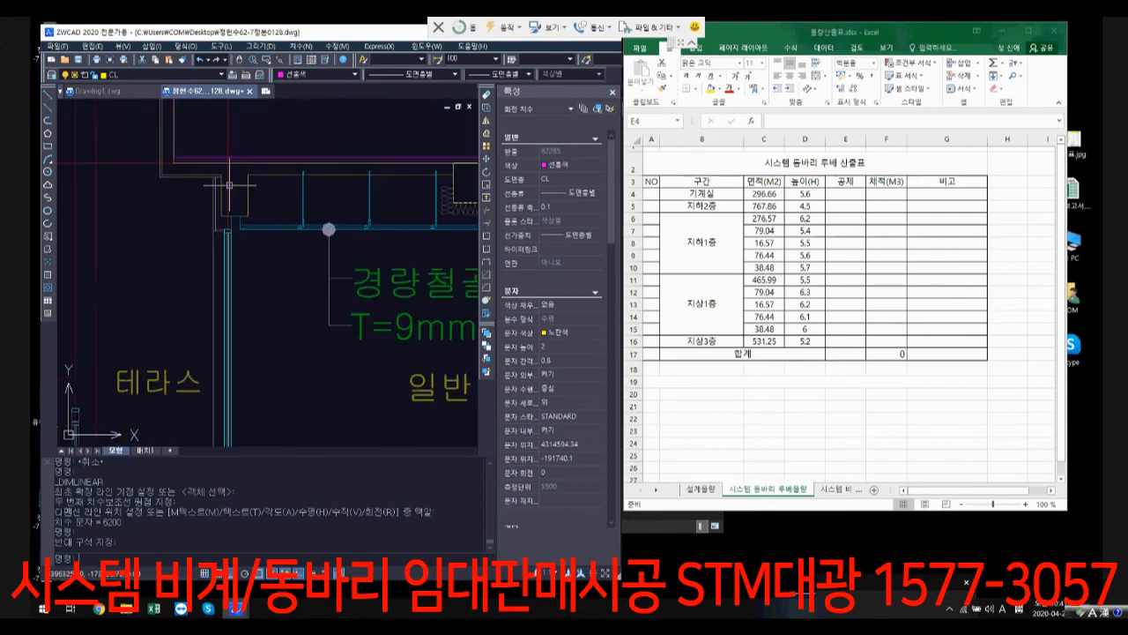
{"action": "scroll", "coordinate": [305, 253], "scroll_direction": "down", "scroll_amount": 2}
{"action": "scroll", "coordinate": [450, 275], "scroll_direction": "down", "scroll_amount": 3}
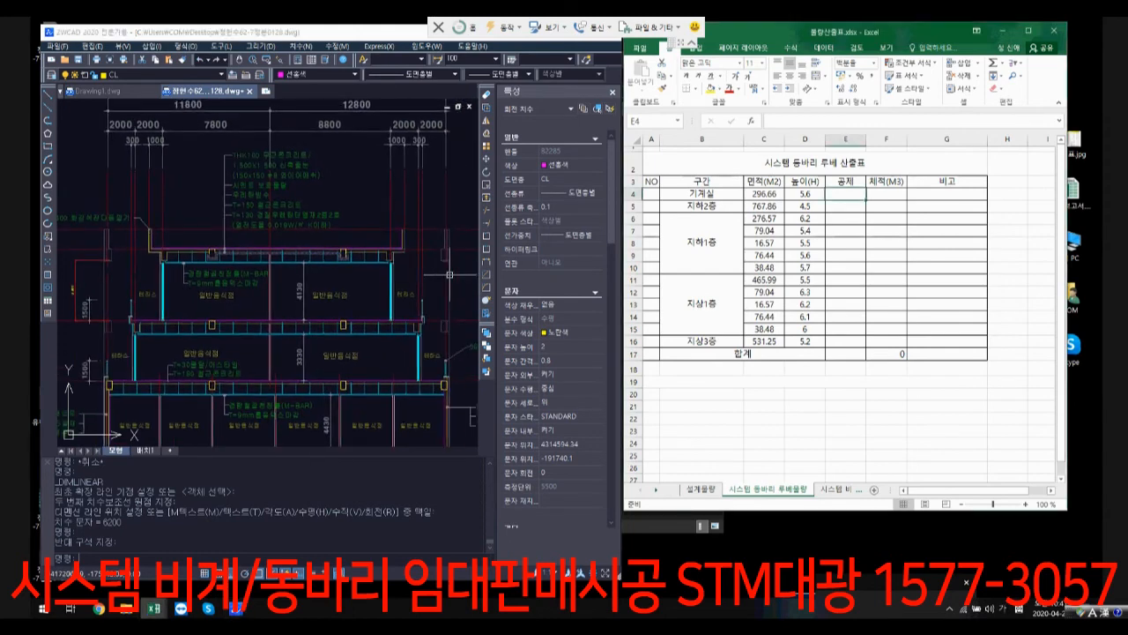
Step: Enter 90% as the 공제 of the 기계실 row in E4 and fill it down to the 지상3층 row (E16)
{"action": "type", "text": "90%"}
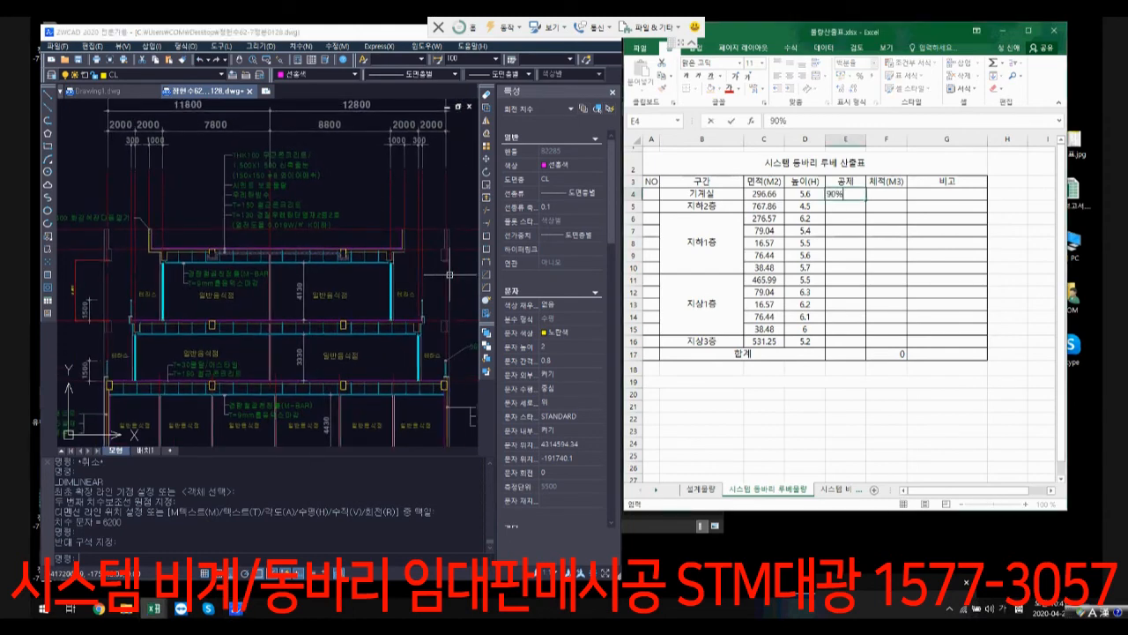
{"action": "key", "text": "Return"}
{"action": "key", "text": "Up"}
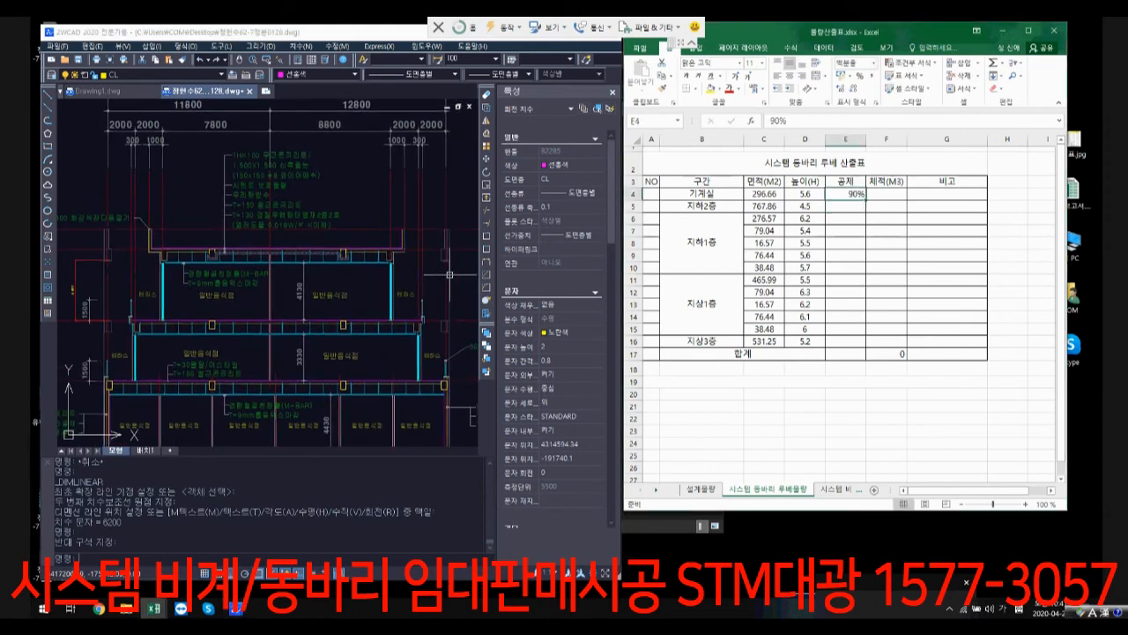
{"action": "left_click_drag", "start_coordinate": [866, 199], "coordinate": [866, 346]}
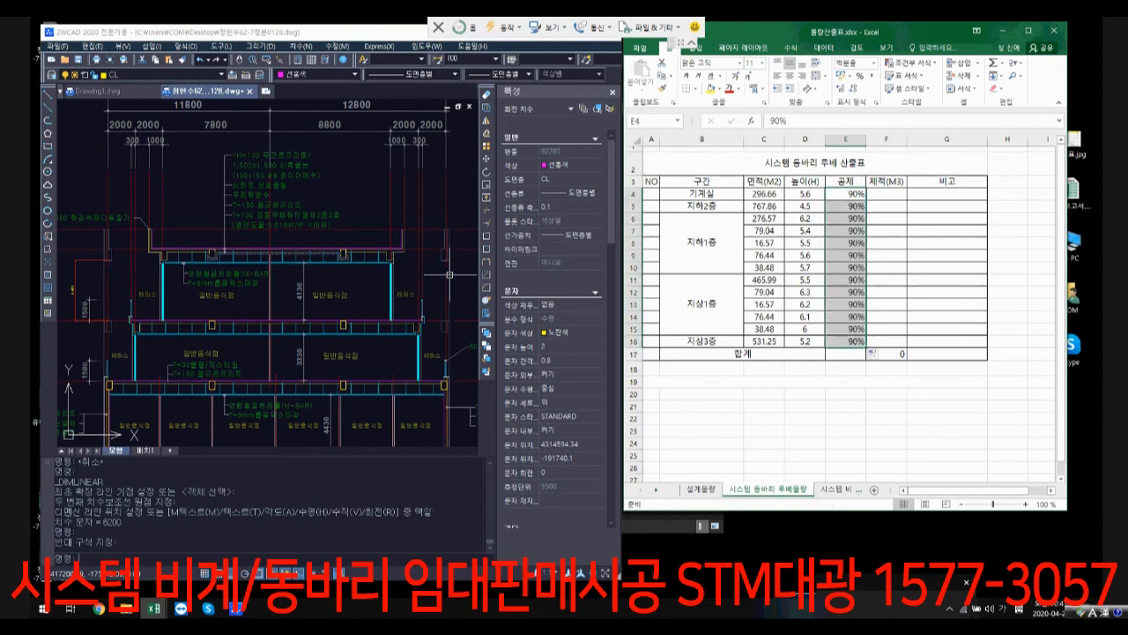
Step: Enter the volume formula =C4*D4*0.9 in F4 and fill it down to the 지상3층 row (F16)
{"action": "left_click", "coordinate": [886, 194]}
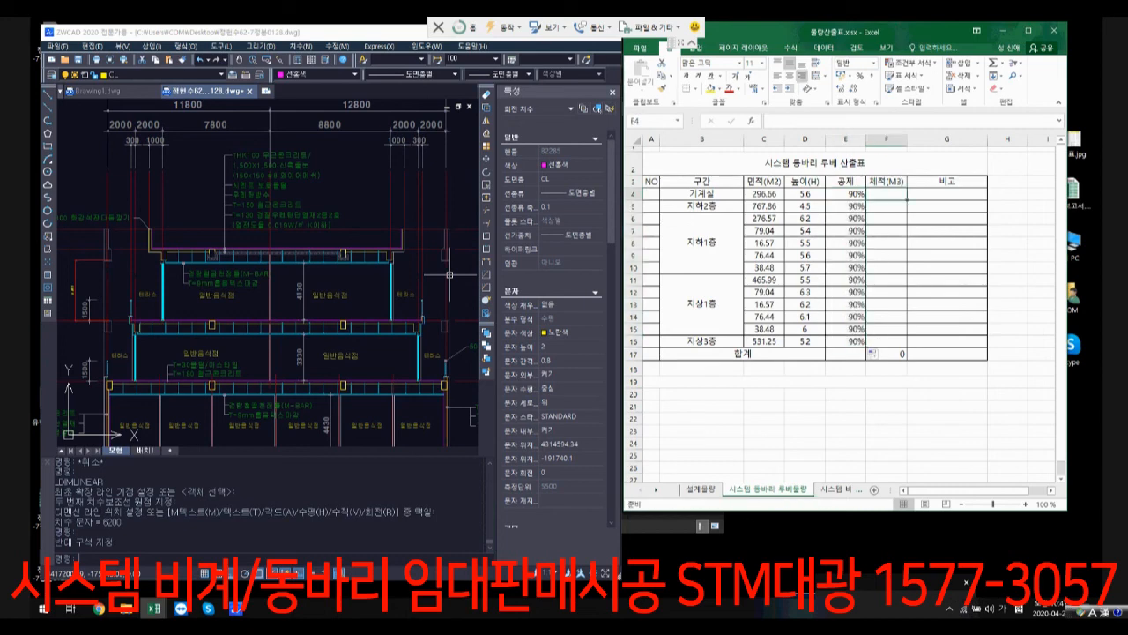
{"action": "type", "text": "="}
{"action": "left_click", "coordinate": [764, 194]}
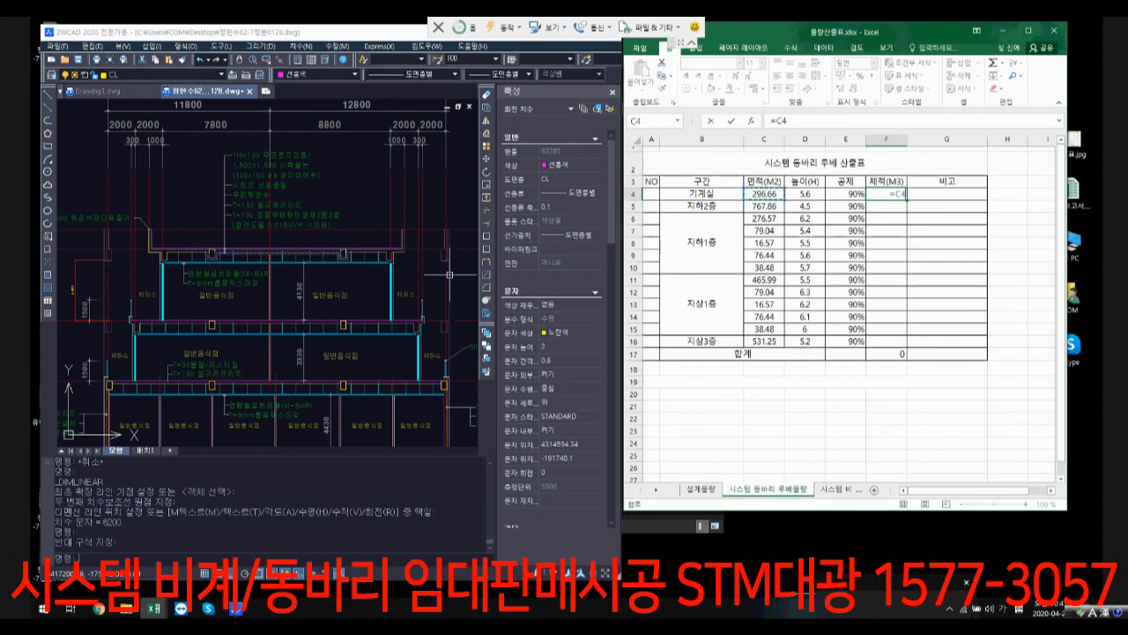
{"action": "left_click", "coordinate": [804, 194]}
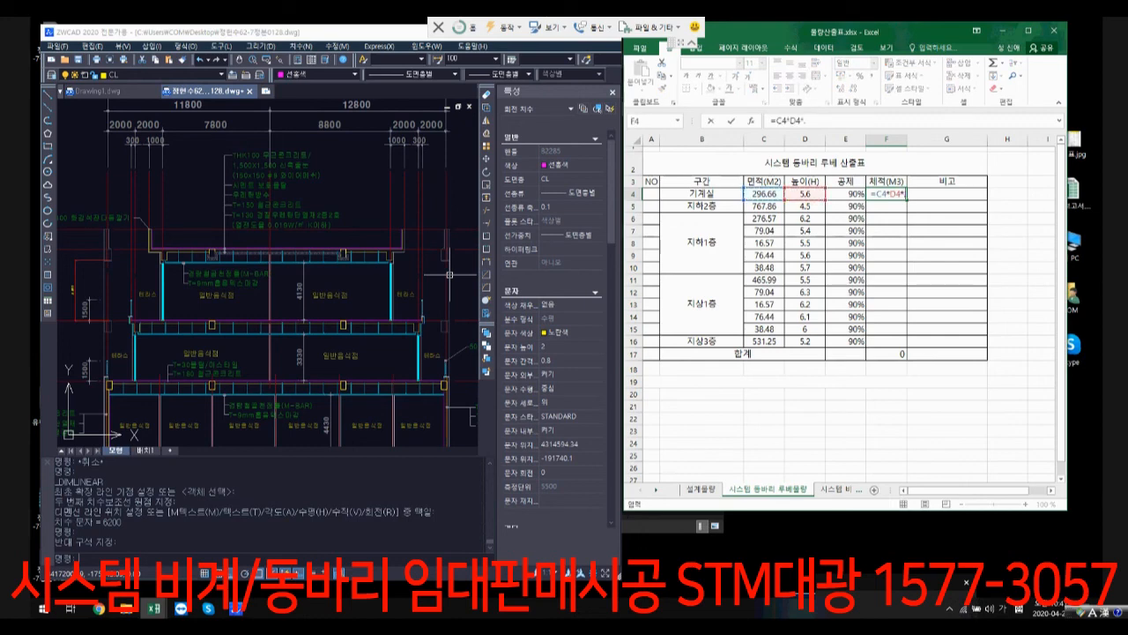
{"action": "type", "text": "*.9"}
{"action": "key", "text": "Return"}
{"action": "left_click", "coordinate": [886, 194]}
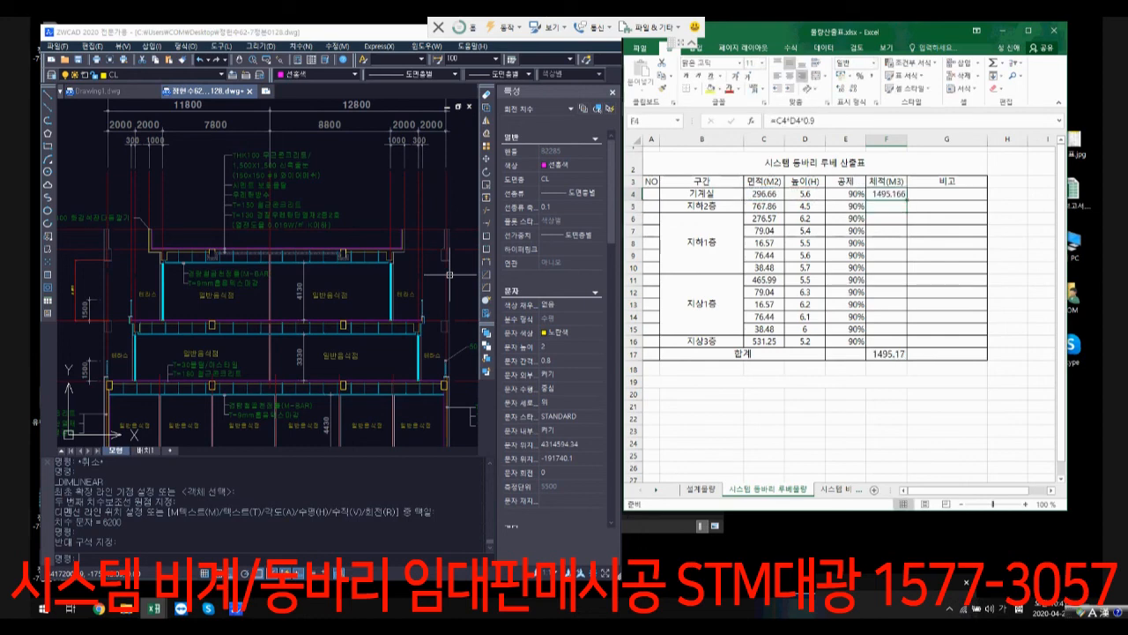
{"action": "left_click_drag", "start_coordinate": [907, 200], "coordinate": [904, 343]}
Step: Extend the 합계 formula in F17 to =SUM(F4:F16)
{"action": "left_click", "coordinate": [887, 354]}
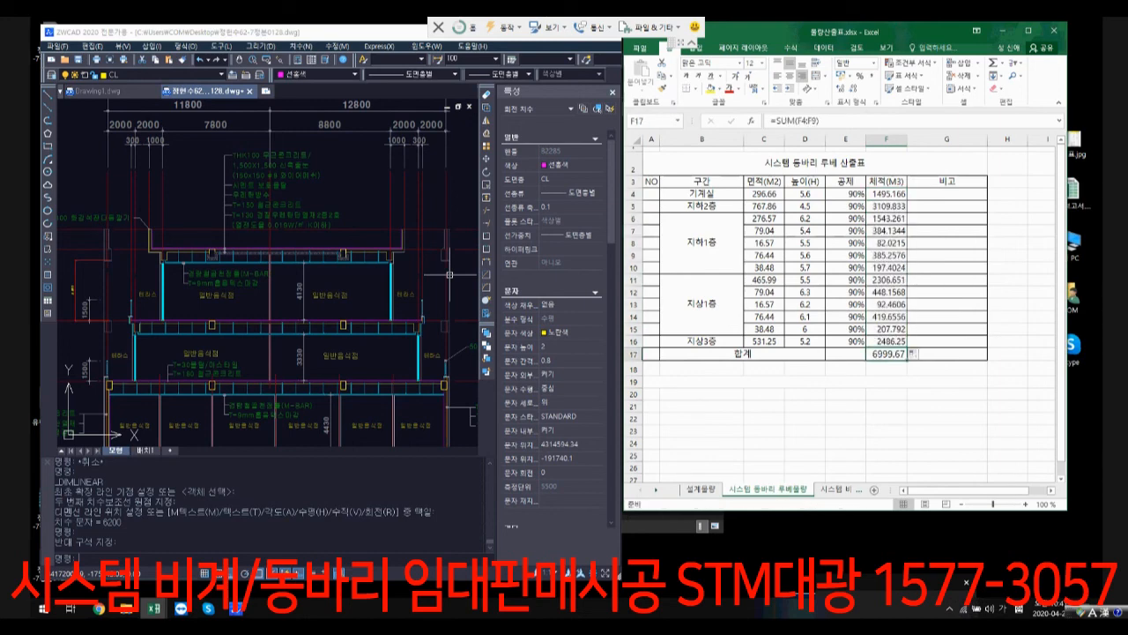
{"action": "left_click_drag", "start_coordinate": [817, 121], "coordinate": [812, 121]}
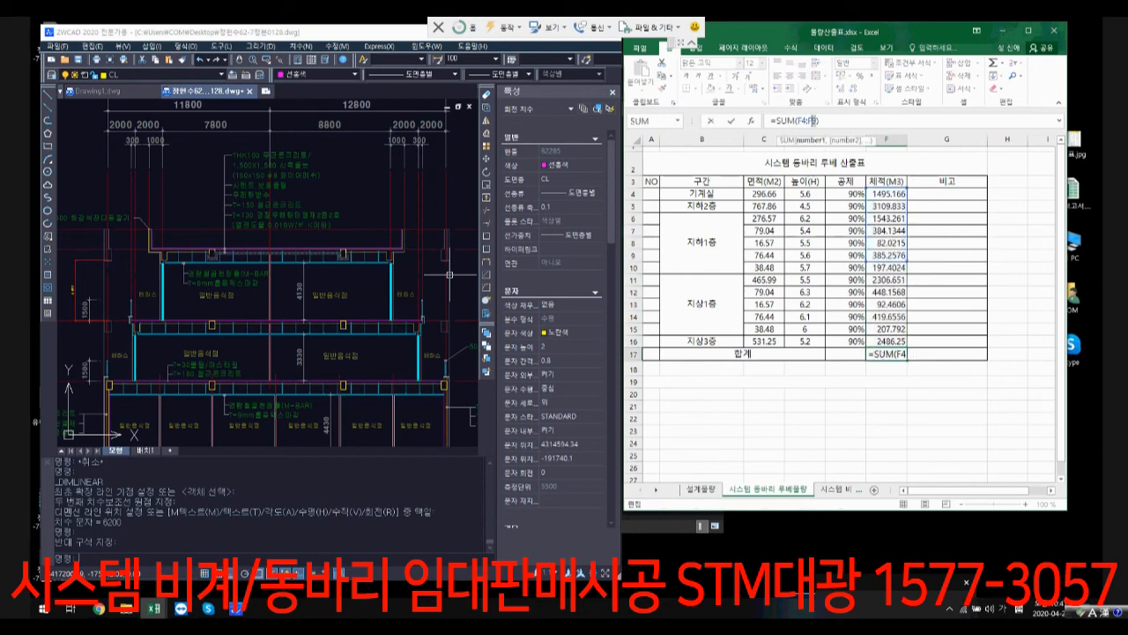
{"action": "type", "text": "16"}
{"action": "key", "text": "Return"}
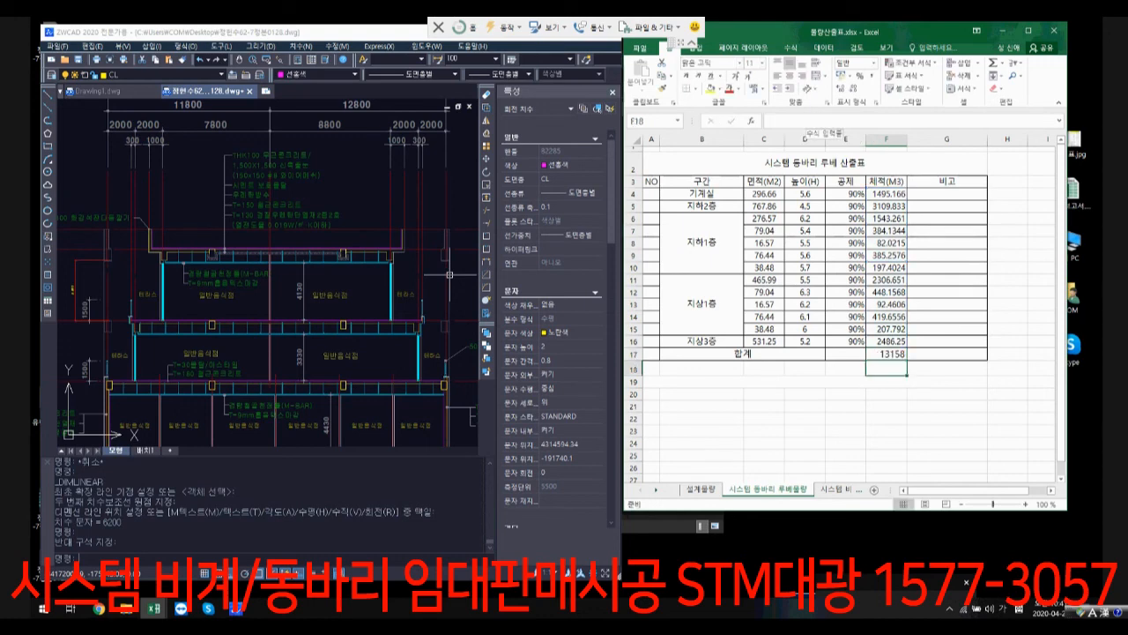
{"action": "left_click", "coordinate": [885, 406]}
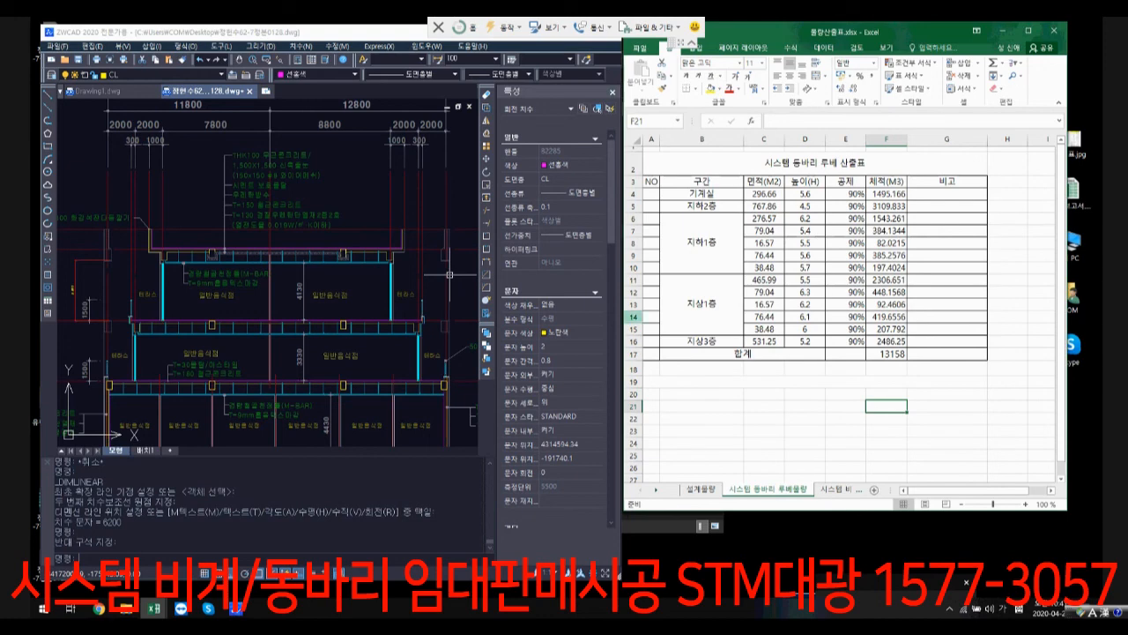
Step: Switch to a maximized ZWCAD window and look over the two main building section sheets
{"action": "double_click", "coordinate": [370, 33]}
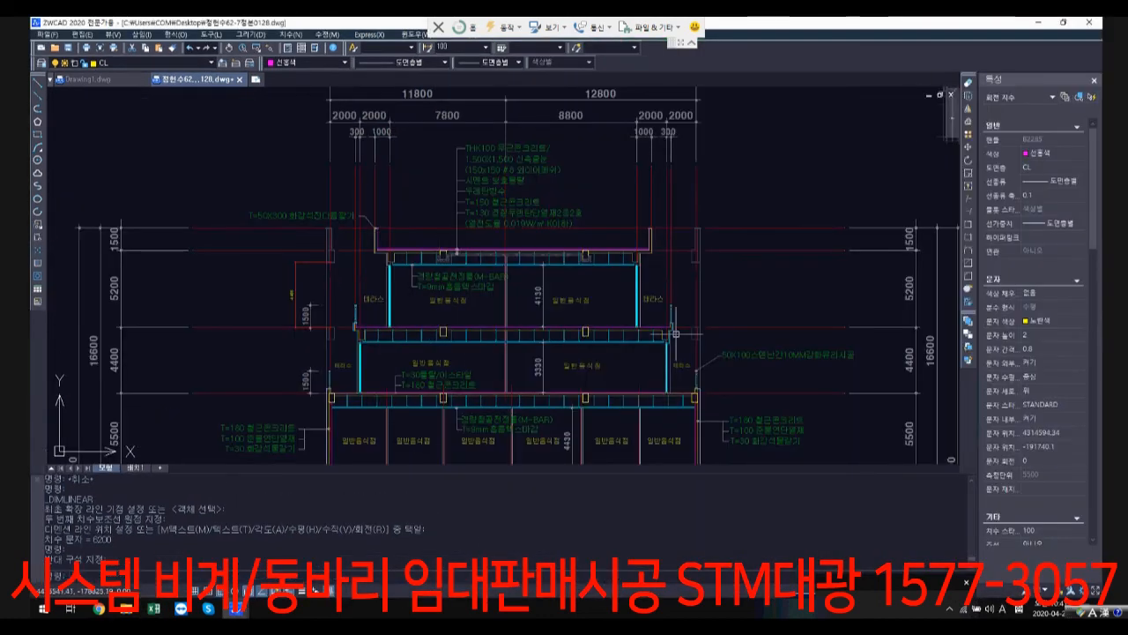
{"action": "scroll", "coordinate": [657, 334], "scroll_direction": "down", "scroll_amount": 10}
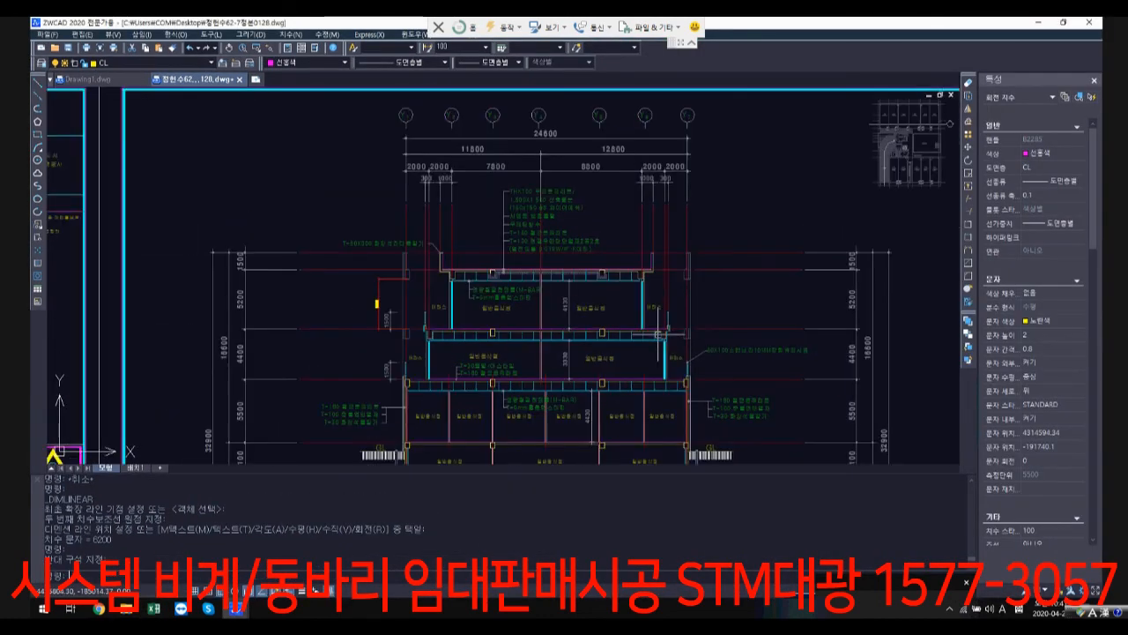
{"action": "scroll", "coordinate": [538, 280], "scroll_direction": "up", "scroll_amount": 5}
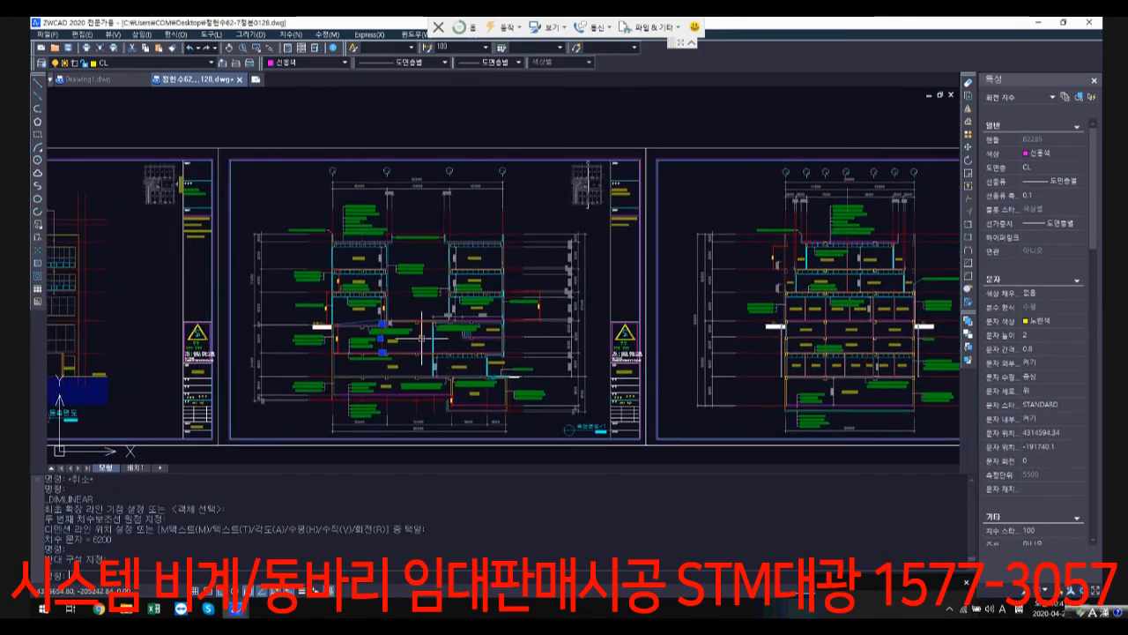
{"action": "scroll", "coordinate": [538, 281], "scroll_direction": "up", "scroll_amount": 3}
{"action": "scroll", "coordinate": [567, 284], "scroll_direction": "down", "scroll_amount": 3}
{"action": "scroll", "coordinate": [567, 284], "scroll_direction": "up", "scroll_amount": 4}
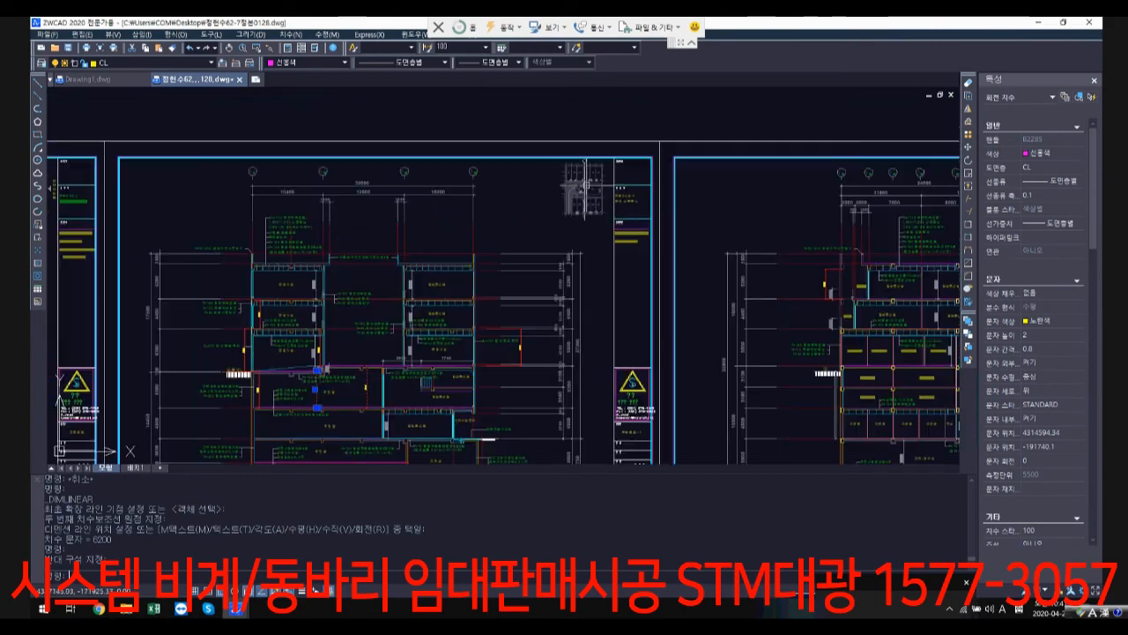
{"action": "scroll", "coordinate": [593, 273], "scroll_direction": "down", "scroll_amount": 3}
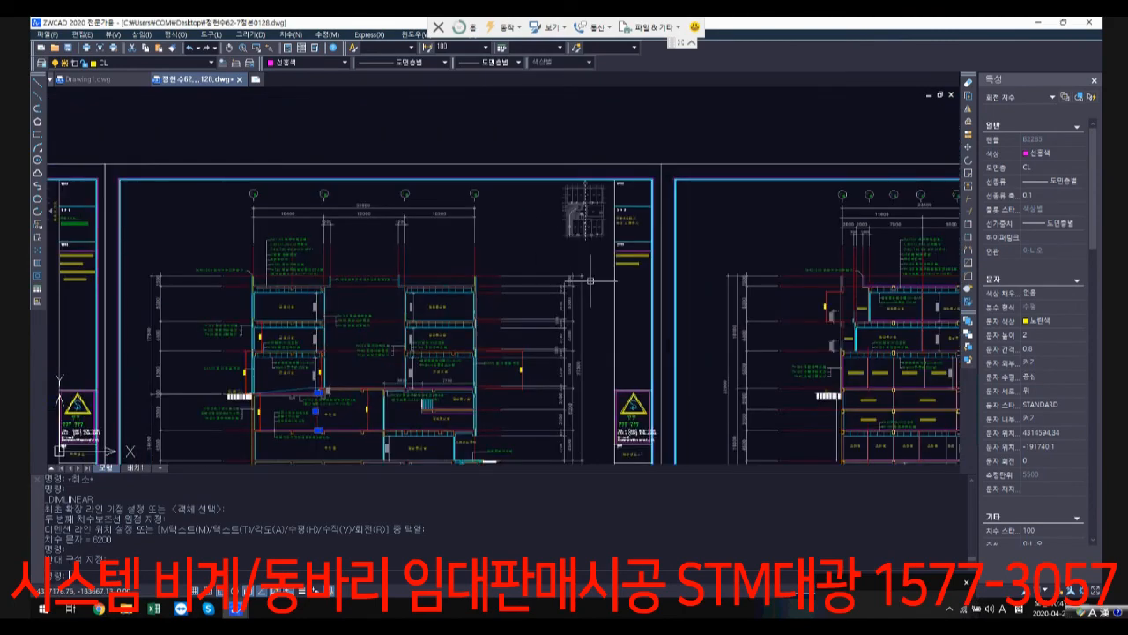
{"action": "scroll", "coordinate": [757, 277], "scroll_direction": "down", "scroll_amount": 5}
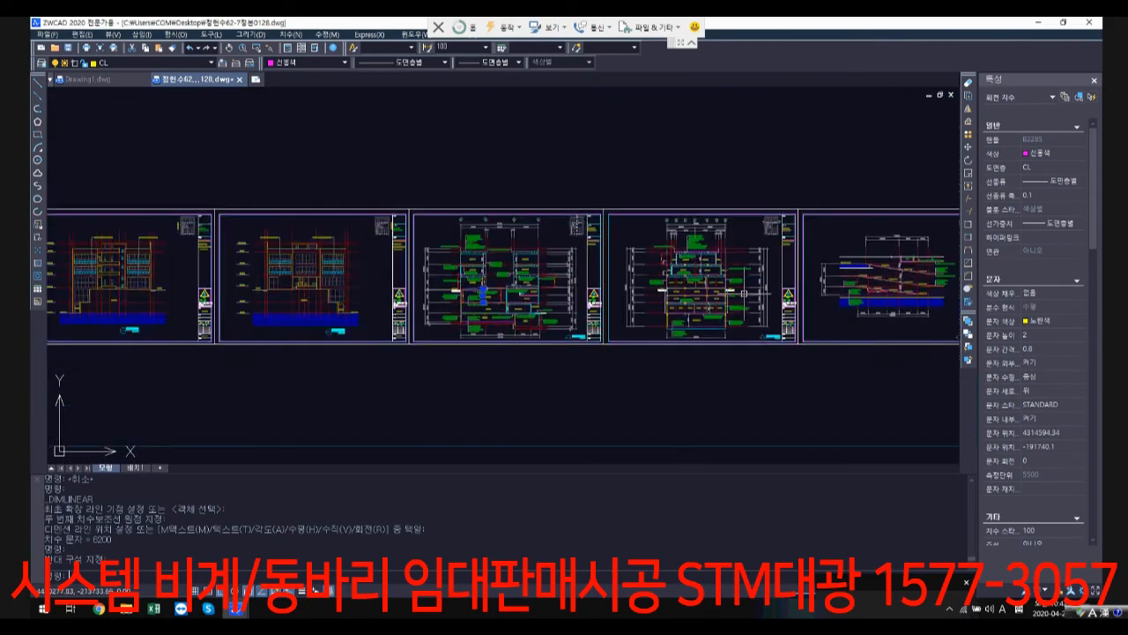
Step: Compare section 주단면도-2 with 주단면도-1, examining the storeys around the 주차장 and 기계실
{"action": "scroll", "coordinate": [582, 265], "scroll_direction": "up", "scroll_amount": 4}
{"action": "scroll", "coordinate": [583, 264], "scroll_direction": "up", "scroll_amount": 2}
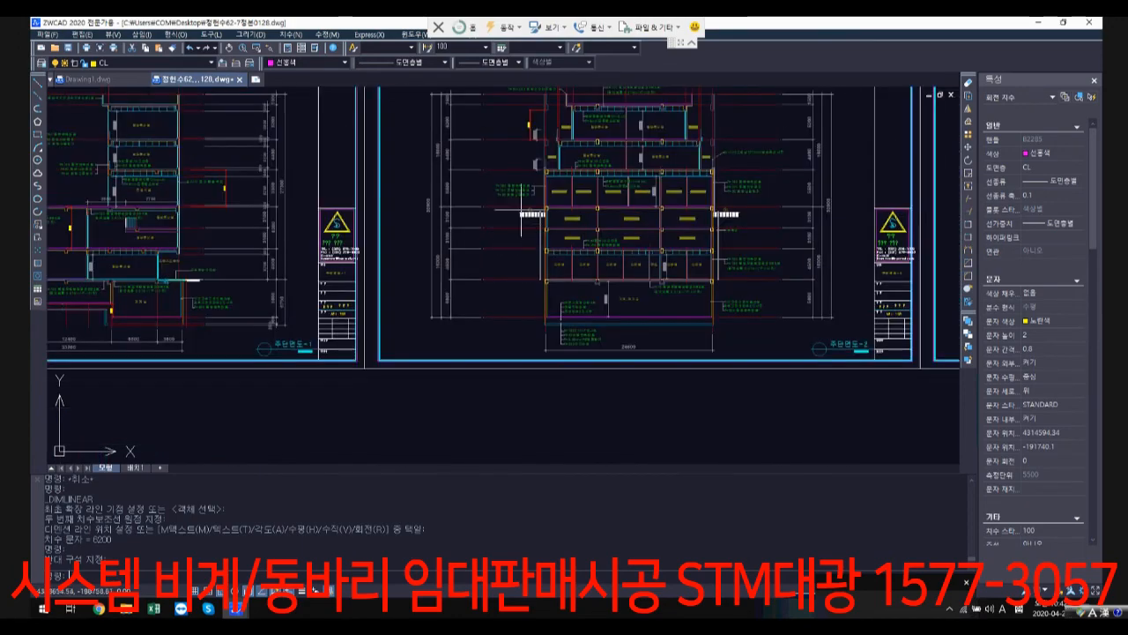
{"action": "middle_click_drag", "start_coordinate": [582, 197], "coordinate": [616, 247]}
{"action": "middle_click_drag", "start_coordinate": [197, 315], "coordinate": [387, 332]}
{"action": "scroll", "coordinate": [255, 306], "scroll_direction": "up", "scroll_amount": 2}
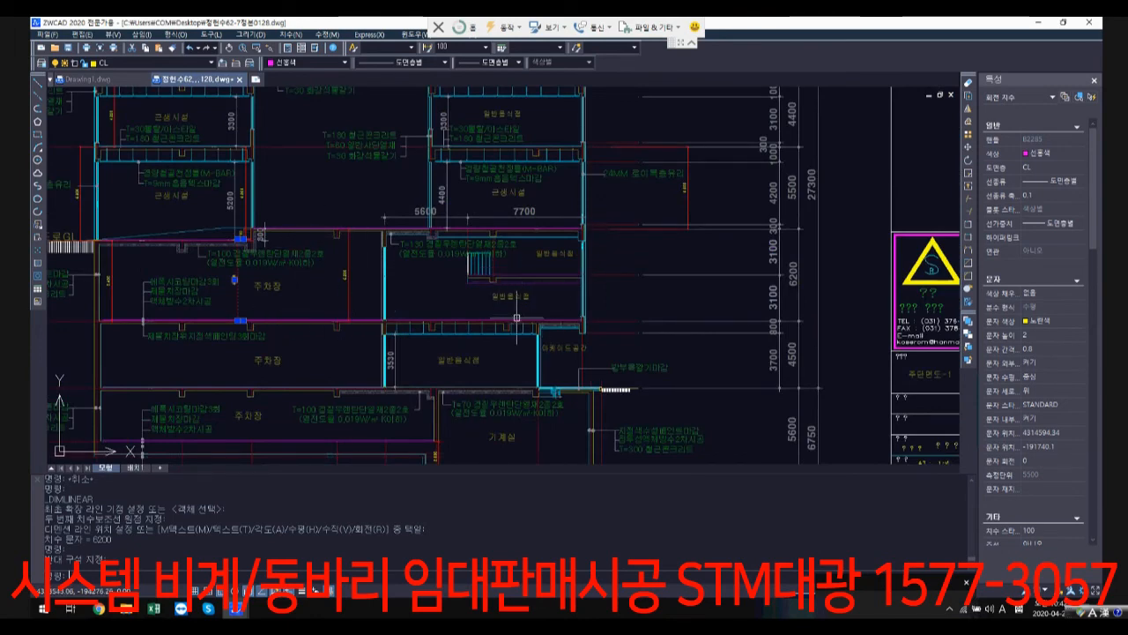
{"action": "scroll", "coordinate": [616, 311], "scroll_direction": "down", "scroll_amount": 5}
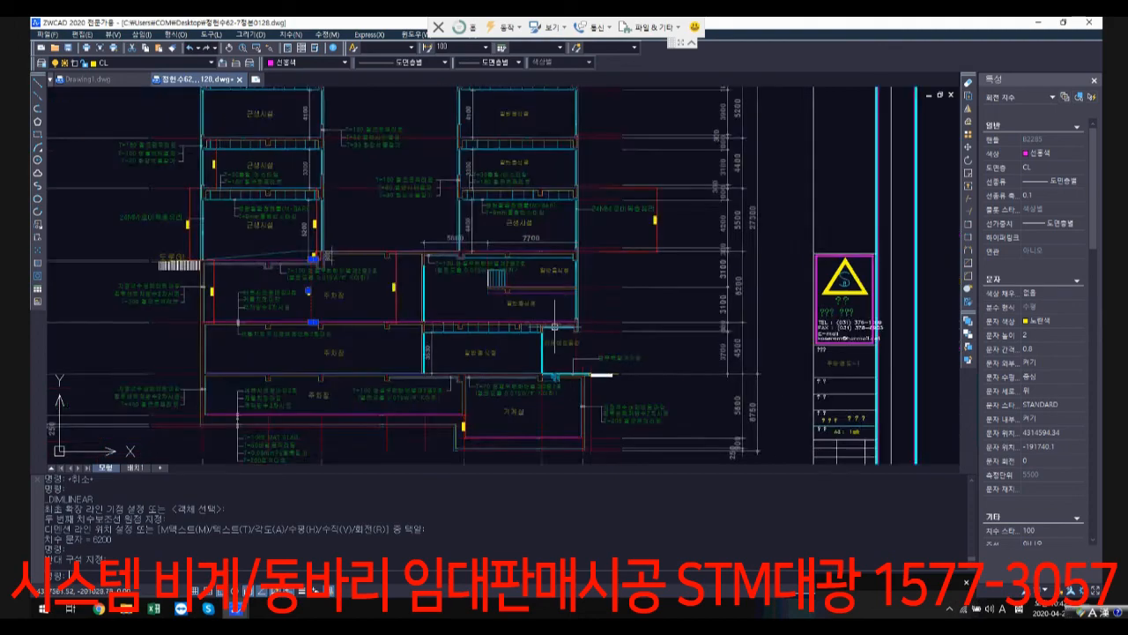
{"action": "scroll", "coordinate": [616, 311], "scroll_direction": "down", "scroll_amount": 4}
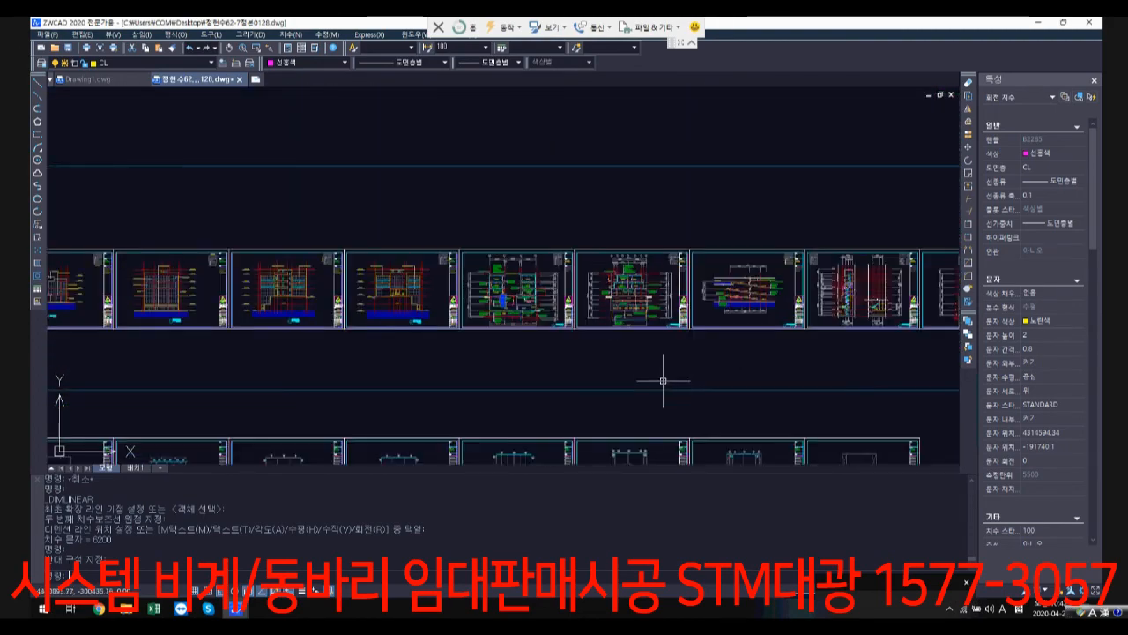
Step: Examine the structural floor plans (구조도), including the outlined plan with the curved ramp and stair core
{"action": "scroll", "coordinate": [660, 382], "scroll_direction": "up", "scroll_amount": 3}
{"action": "middle_click_drag", "start_coordinate": [612, 370], "coordinate": [565, 264]}
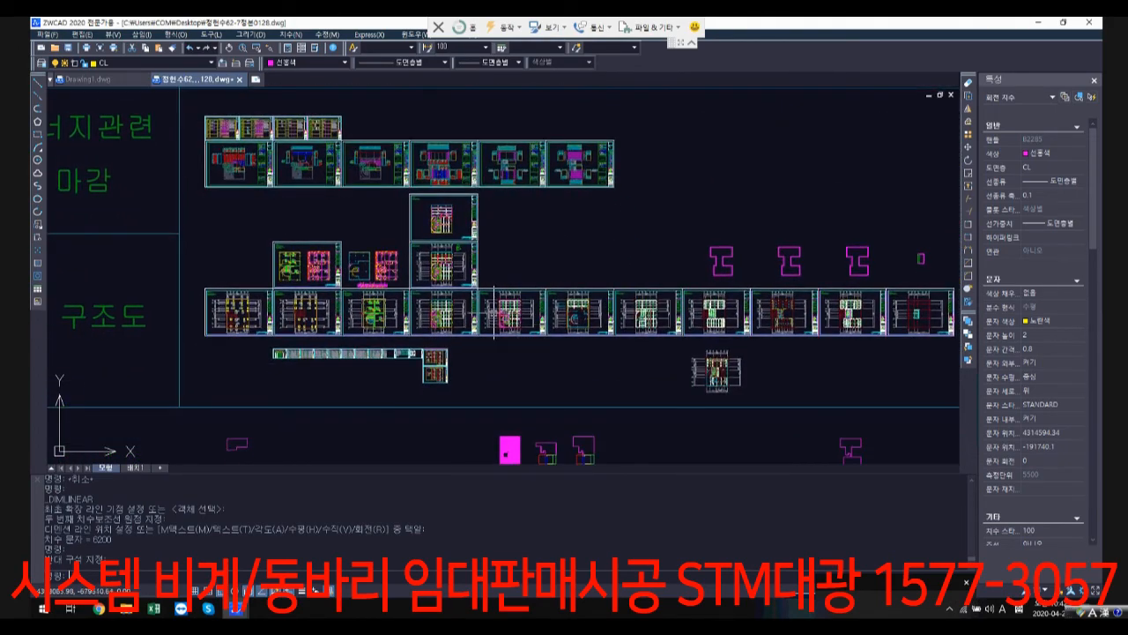
{"action": "scroll", "coordinate": [518, 316], "scroll_direction": "up", "scroll_amount": 6}
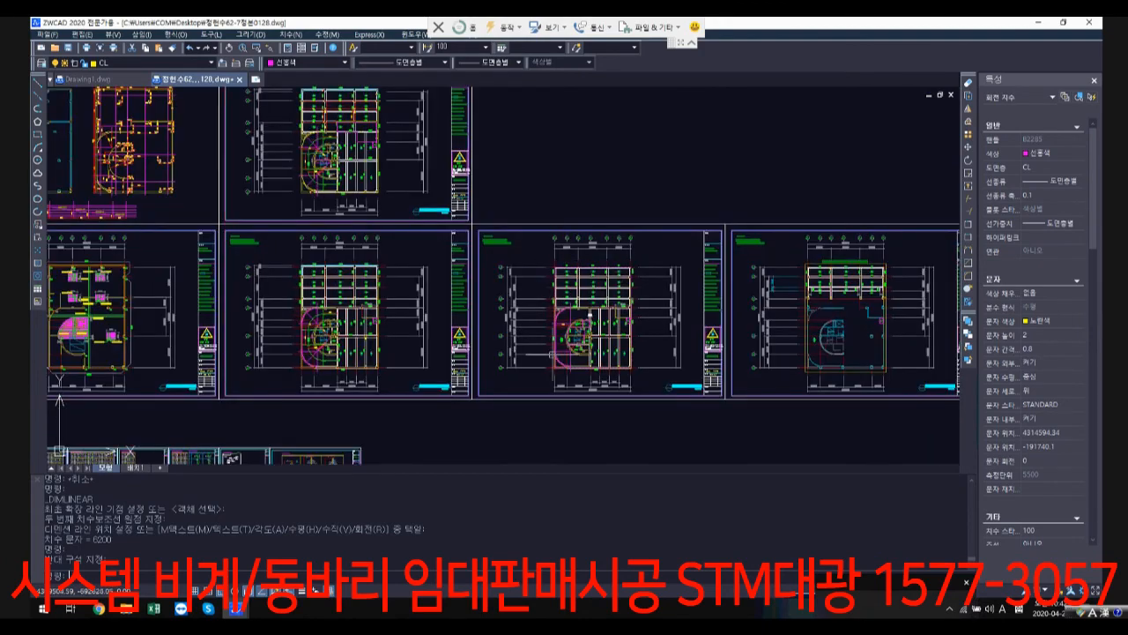
{"action": "scroll", "coordinate": [591, 304], "scroll_direction": "down", "scroll_amount": 5}
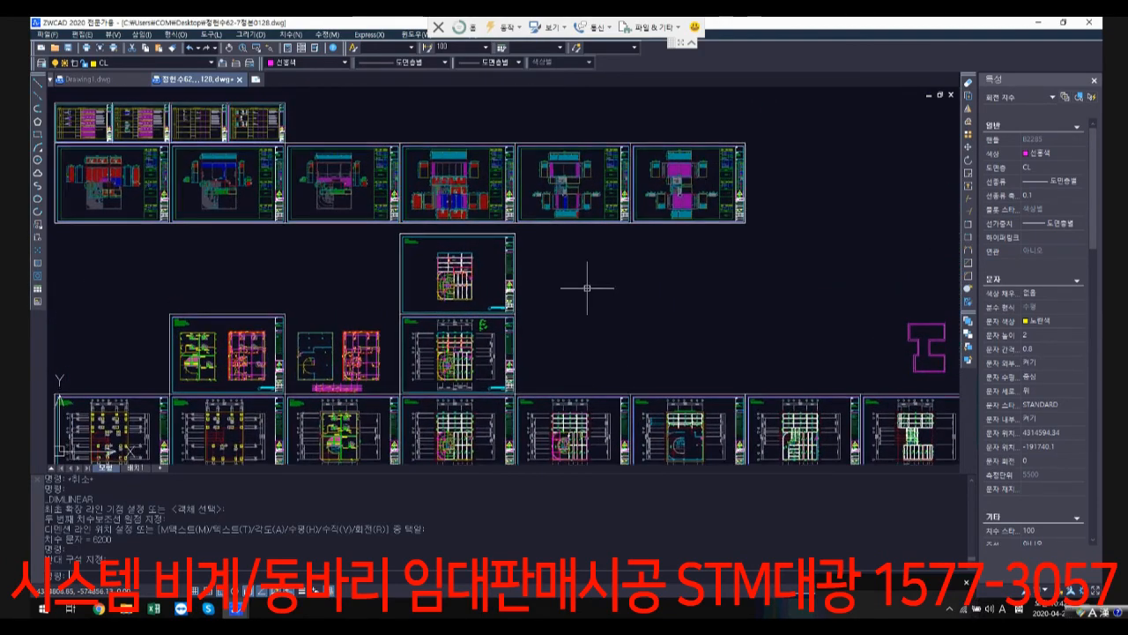
{"action": "mouse_move", "coordinate": [594, 287]}
{"action": "middle_mouse_down"}
{"action": "mouse_move", "coordinate": [572, 351]}
{"action": "mouse_move", "coordinate": [549, 244]}
{"action": "mouse_move", "coordinate": [428, 248]}
{"action": "middle_mouse_up"}
{"action": "scroll", "coordinate": [572, 351], "scroll_direction": "down", "scroll_amount": 1}
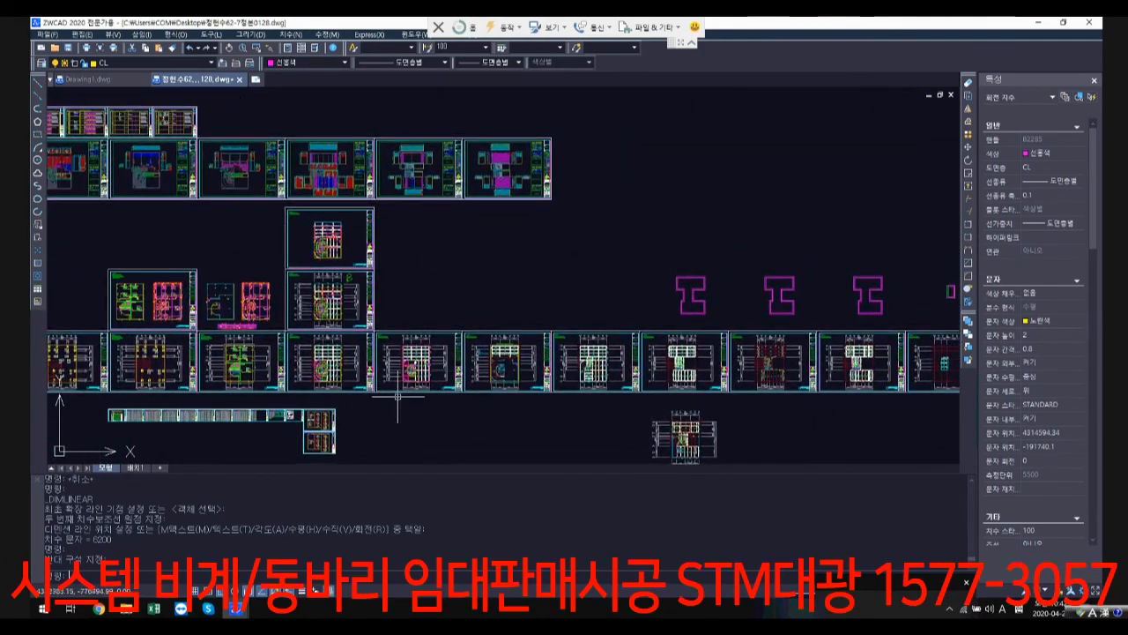
{"action": "scroll", "coordinate": [398, 396], "scroll_direction": "up", "scroll_amount": 3}
{"action": "scroll", "coordinate": [414, 370], "scroll_direction": "up", "scroll_amount": 6}
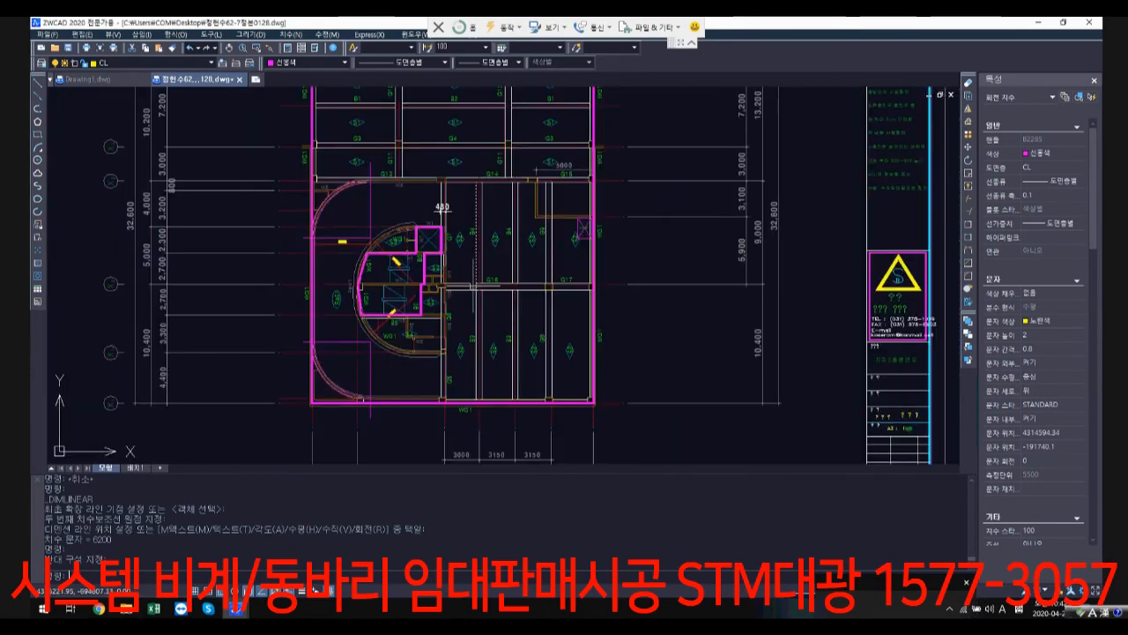
{"action": "scroll", "coordinate": [692, 373], "scroll_direction": "down", "scroll_amount": 3}
{"action": "middle_click_drag", "start_coordinate": [697, 373], "coordinate": [513, 359]}
{"action": "scroll", "coordinate": [372, 329], "scroll_direction": "up", "scroll_amount": 4}
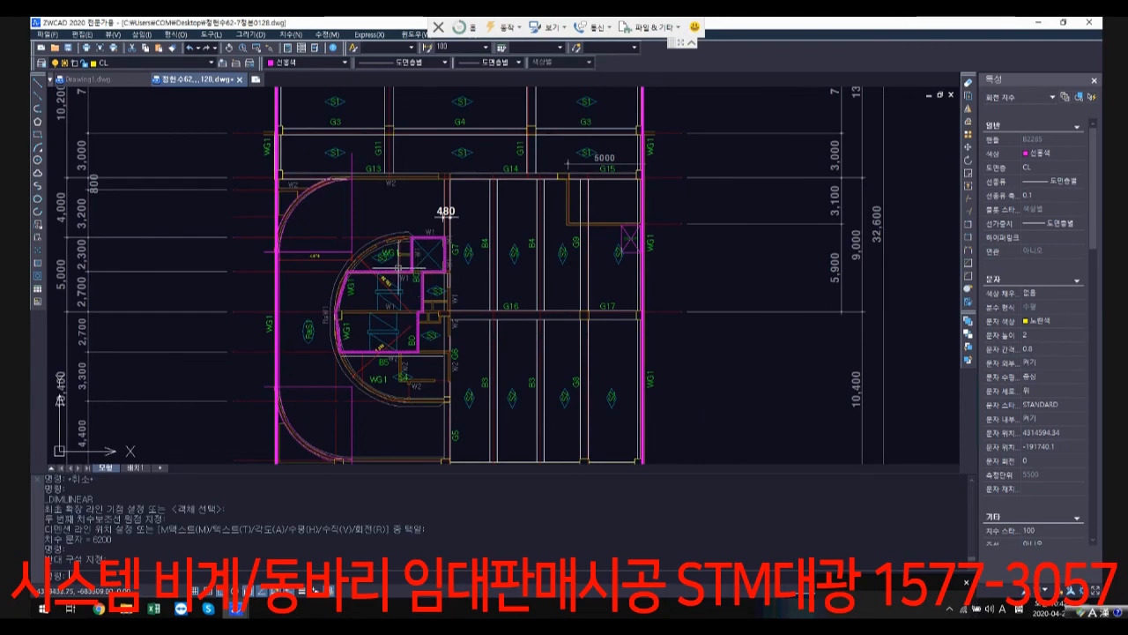
{"action": "scroll", "coordinate": [398, 268], "scroll_direction": "down", "scroll_amount": 8}
{"action": "scroll", "coordinate": [498, 256], "scroll_direction": "up", "scroll_amount": 1}
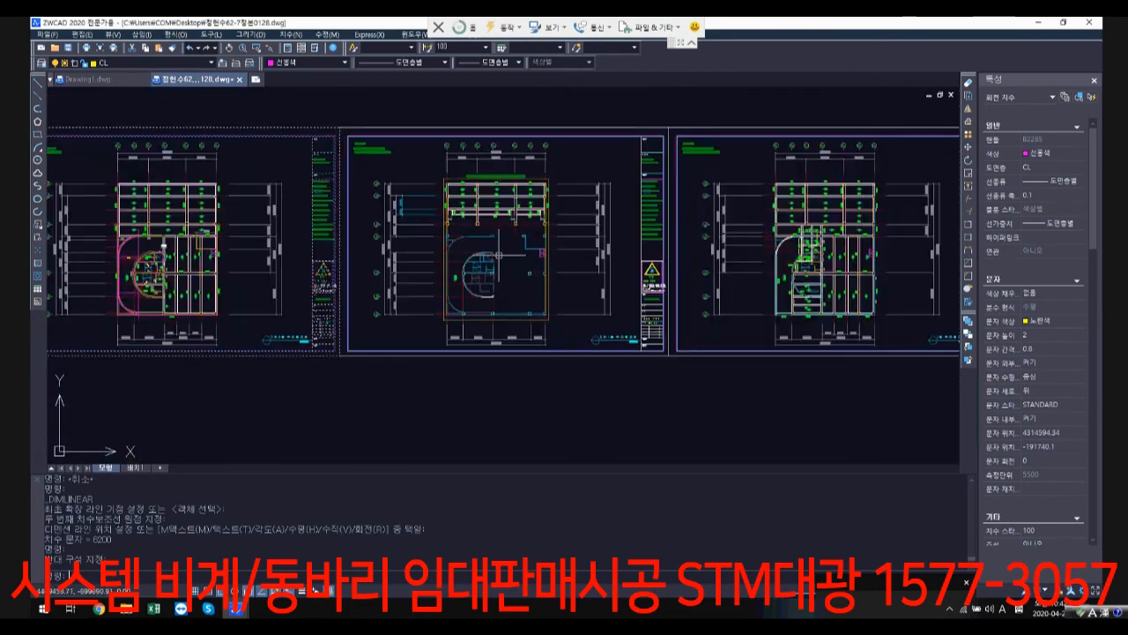
{"action": "scroll", "coordinate": [498, 256], "scroll_direction": "up", "scroll_amount": 1}
{"action": "scroll", "coordinate": [524, 297], "scroll_direction": "down", "scroll_amount": 1}
Step: Review the extracted floor-area outlines placed below the row of structural plans
{"action": "middle_click_drag", "start_coordinate": [531, 366], "coordinate": [488, 206]}
{"action": "scroll", "coordinate": [488, 206], "scroll_direction": "down", "scroll_amount": 4}
{"action": "middle_click_drag", "start_coordinate": [488, 256], "coordinate": [486, 210]}
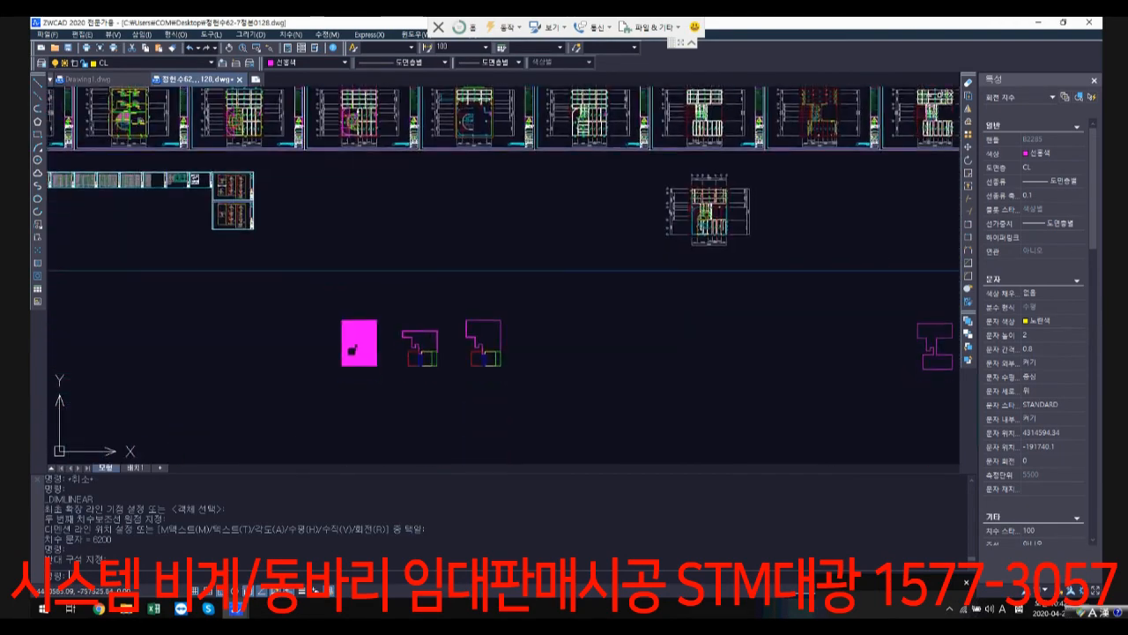
{"action": "scroll", "coordinate": [414, 343], "scroll_direction": "up", "scroll_amount": 1}
{"action": "scroll", "coordinate": [534, 370], "scroll_direction": "up", "scroll_amount": 3}
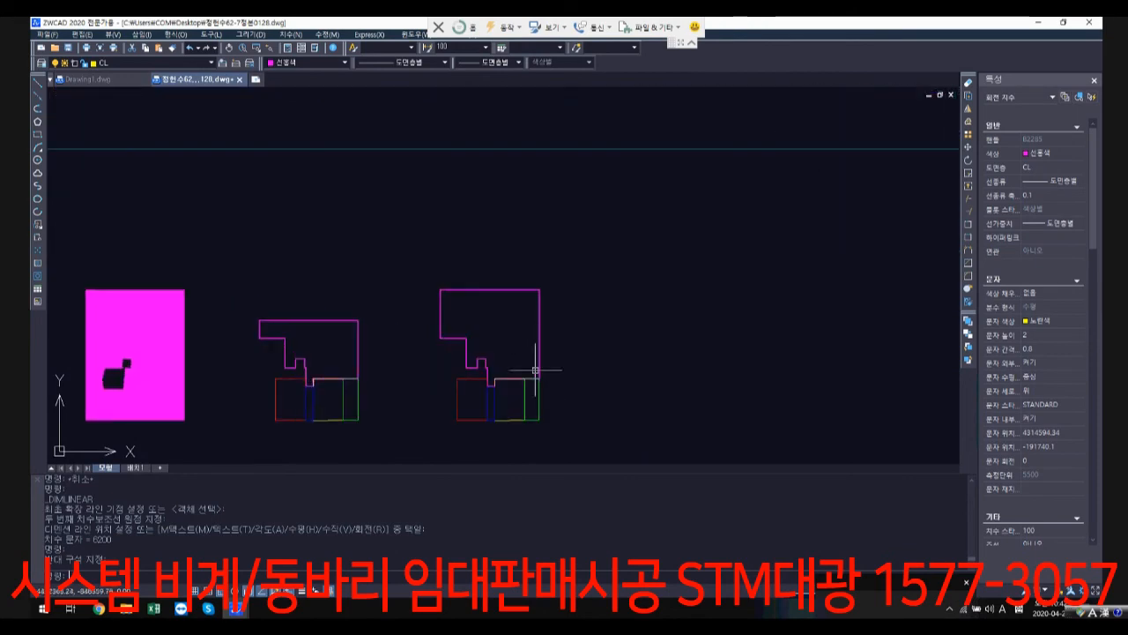
{"action": "scroll", "coordinate": [564, 370], "scroll_direction": "down", "scroll_amount": 4}
{"action": "scroll", "coordinate": [661, 370], "scroll_direction": "down", "scroll_amount": 4}
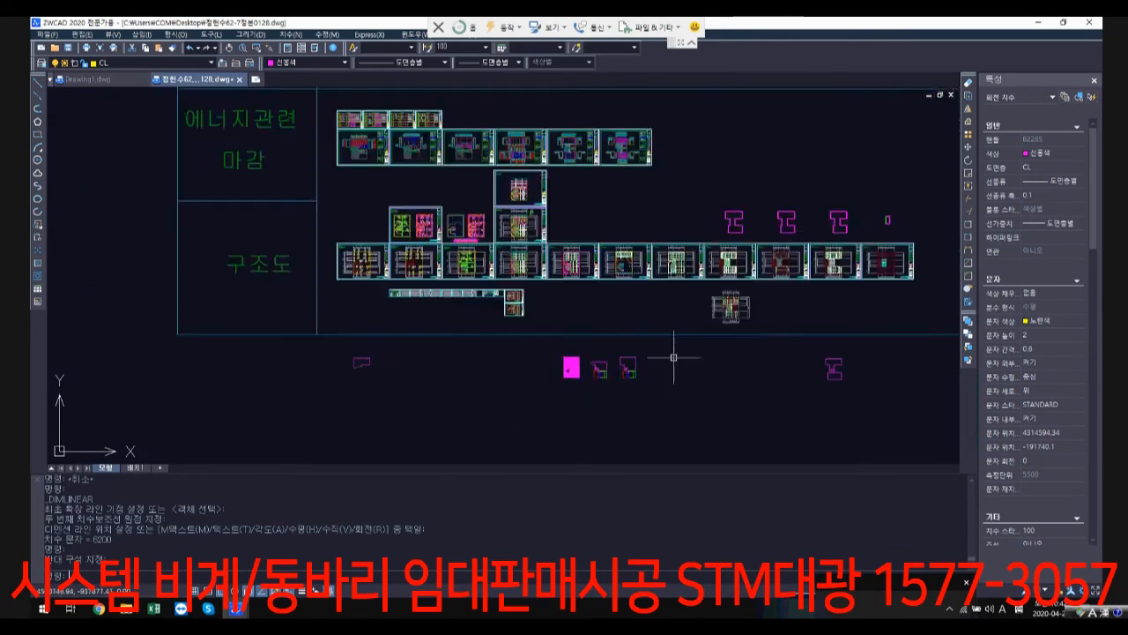
{"action": "scroll", "coordinate": [673, 357], "scroll_direction": "down", "scroll_amount": 1}
{"action": "middle_click_drag", "start_coordinate": [673, 357], "coordinate": [511, 342]}
{"action": "scroll", "coordinate": [578, 349], "scroll_direction": "up", "scroll_amount": 3}
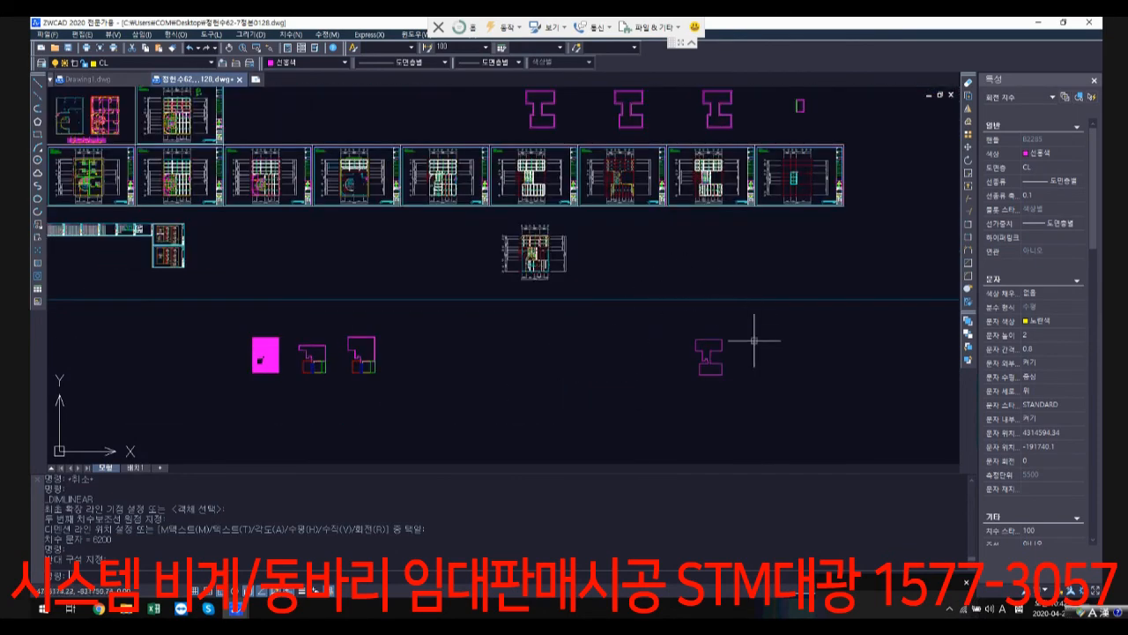
{"action": "scroll", "coordinate": [594, 385], "scroll_direction": "down", "scroll_amount": 3}
{"action": "middle_click_drag", "start_coordinate": [604, 351], "coordinate": [617, 318]}
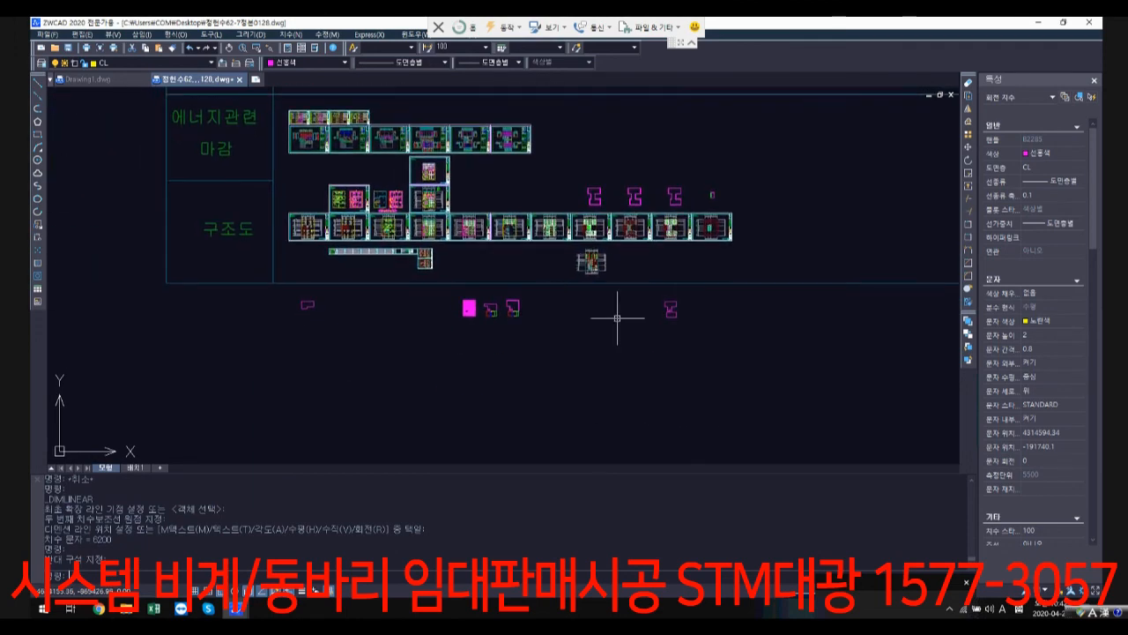